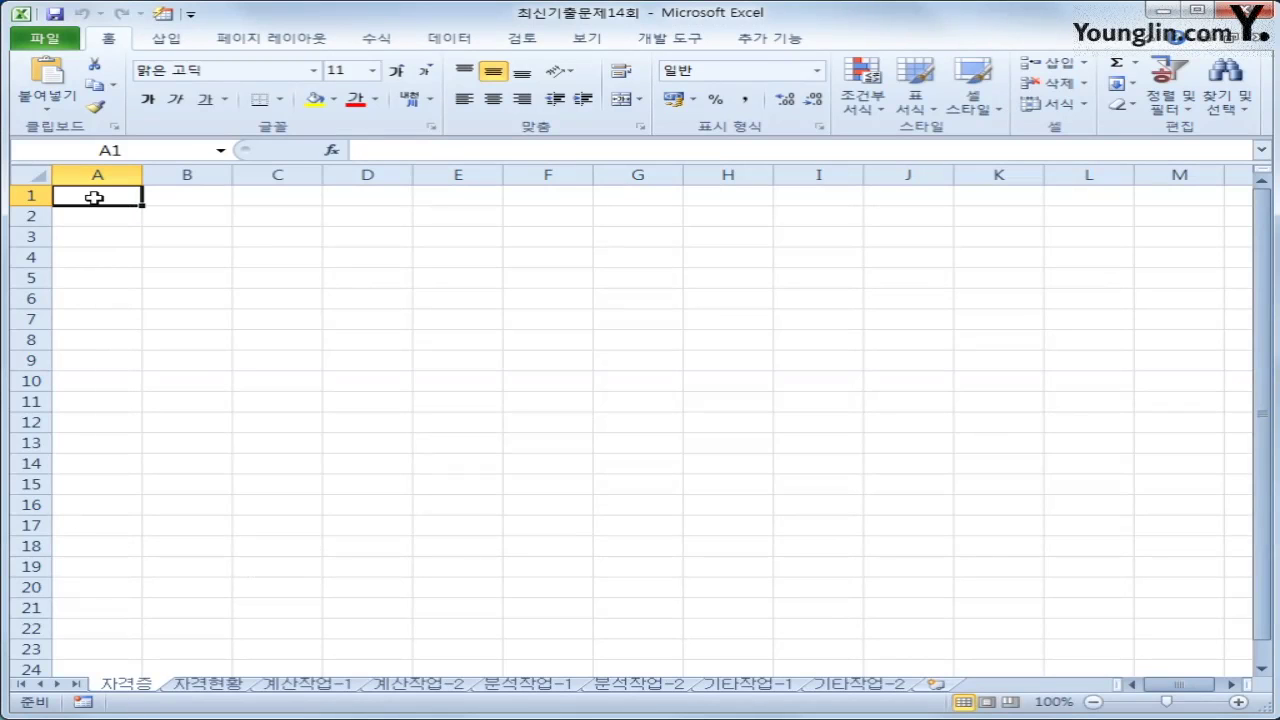
Start a Microsoft Query import from an MS Access Database source and connect to 자격매출.accdb.
click(445, 45)
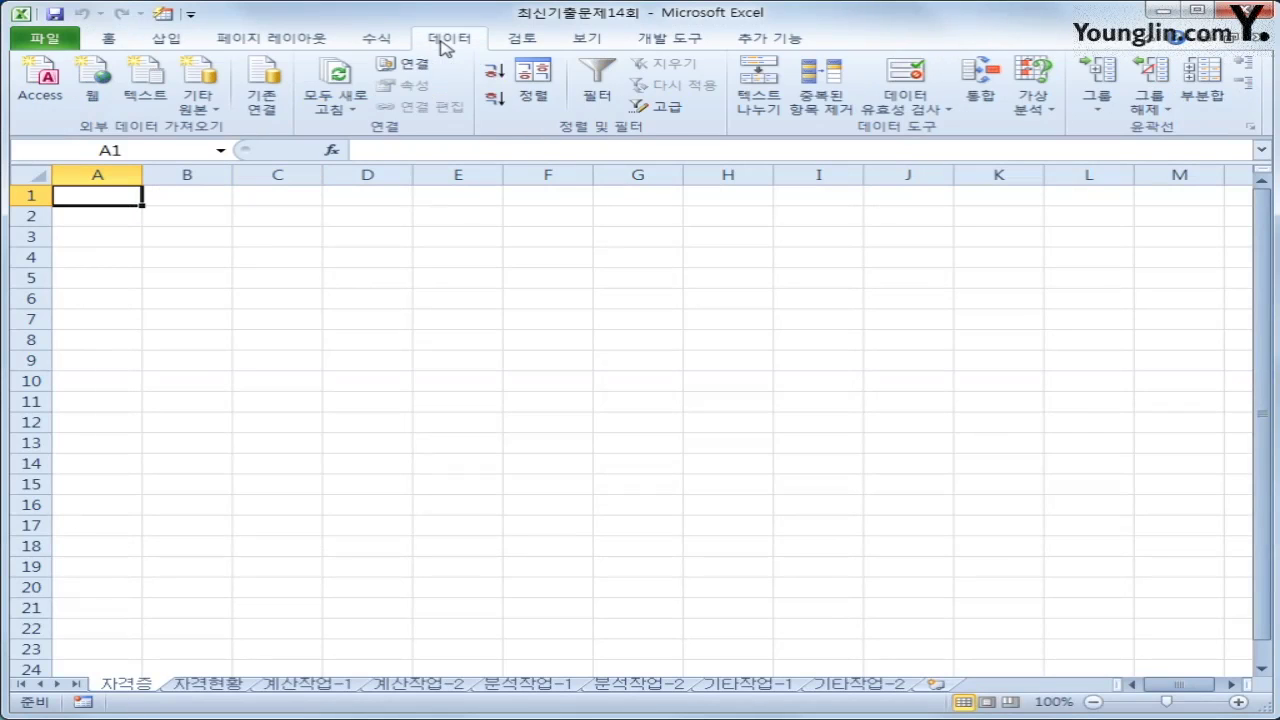
click(210, 115)
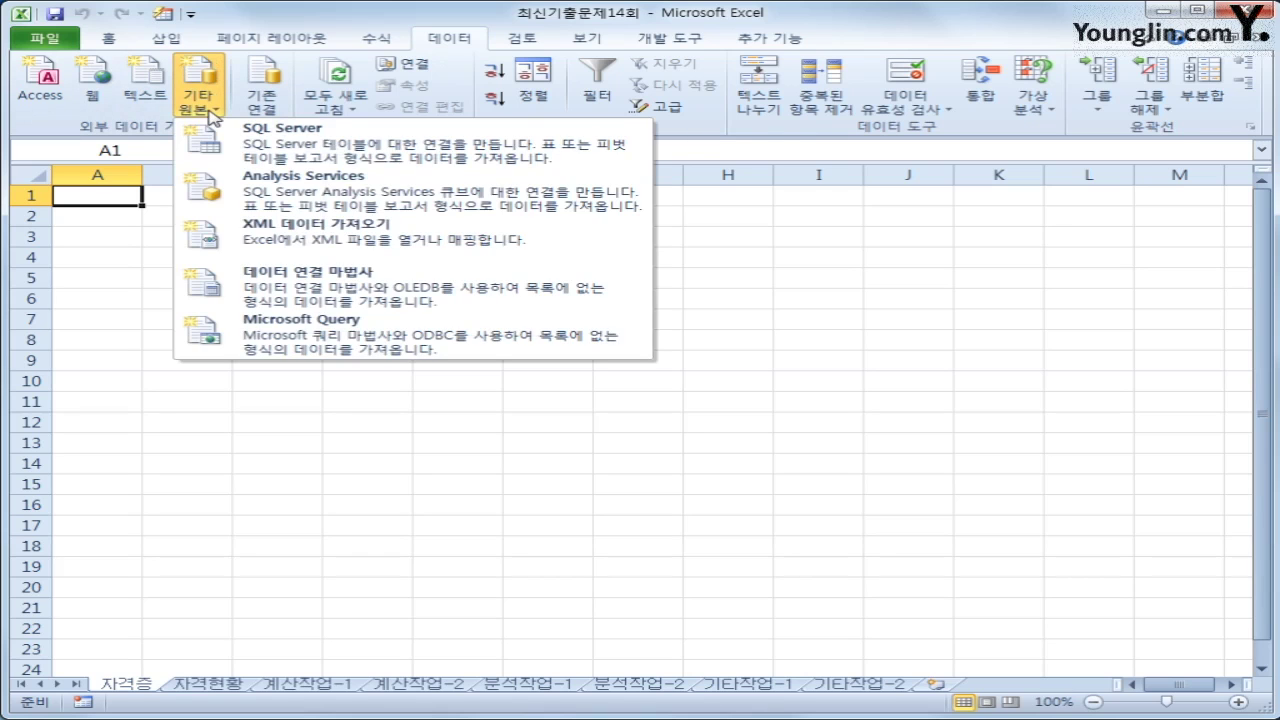
click(265, 345)
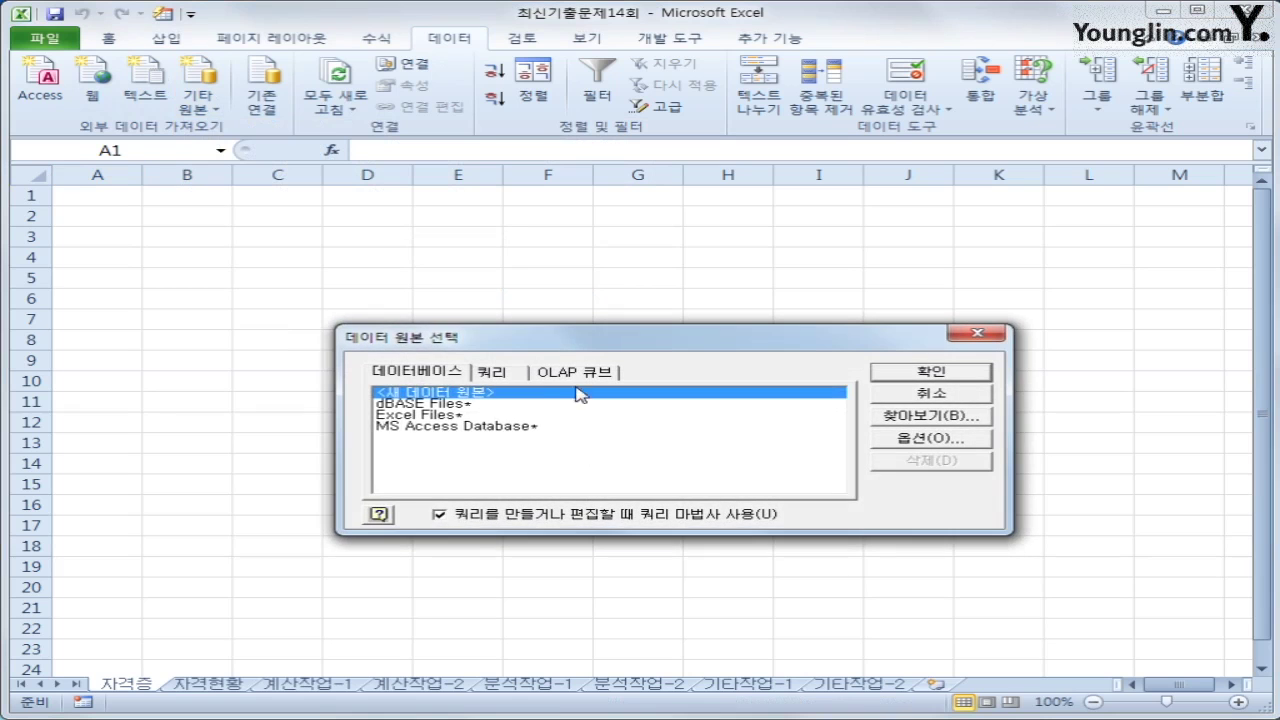
click(528, 427)
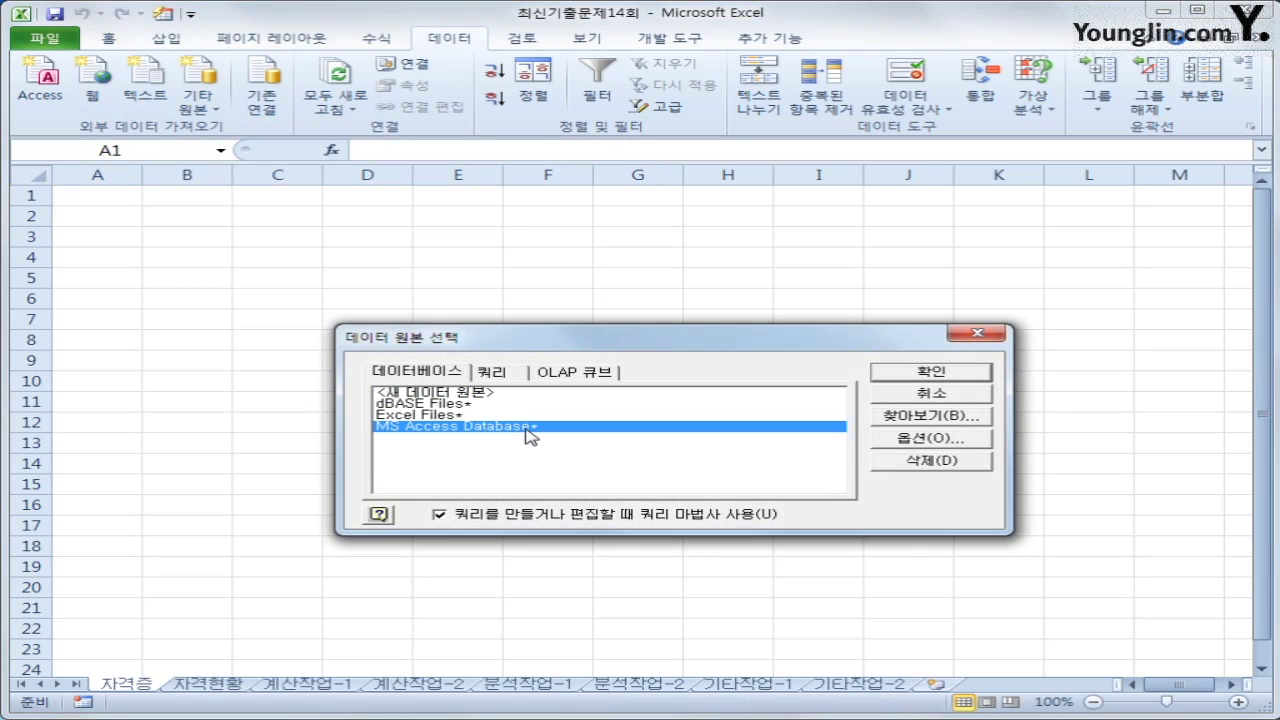
click(908, 373)
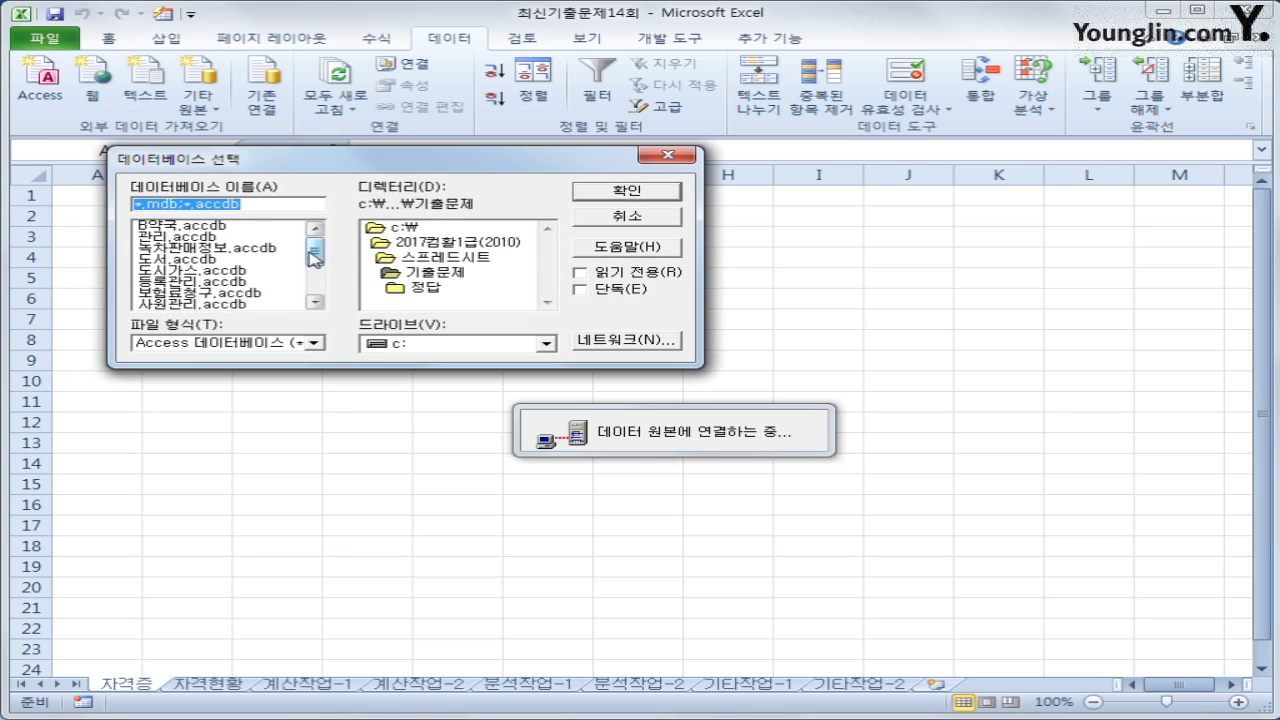
scroll(315, 268, down, 2)
click(246, 272)
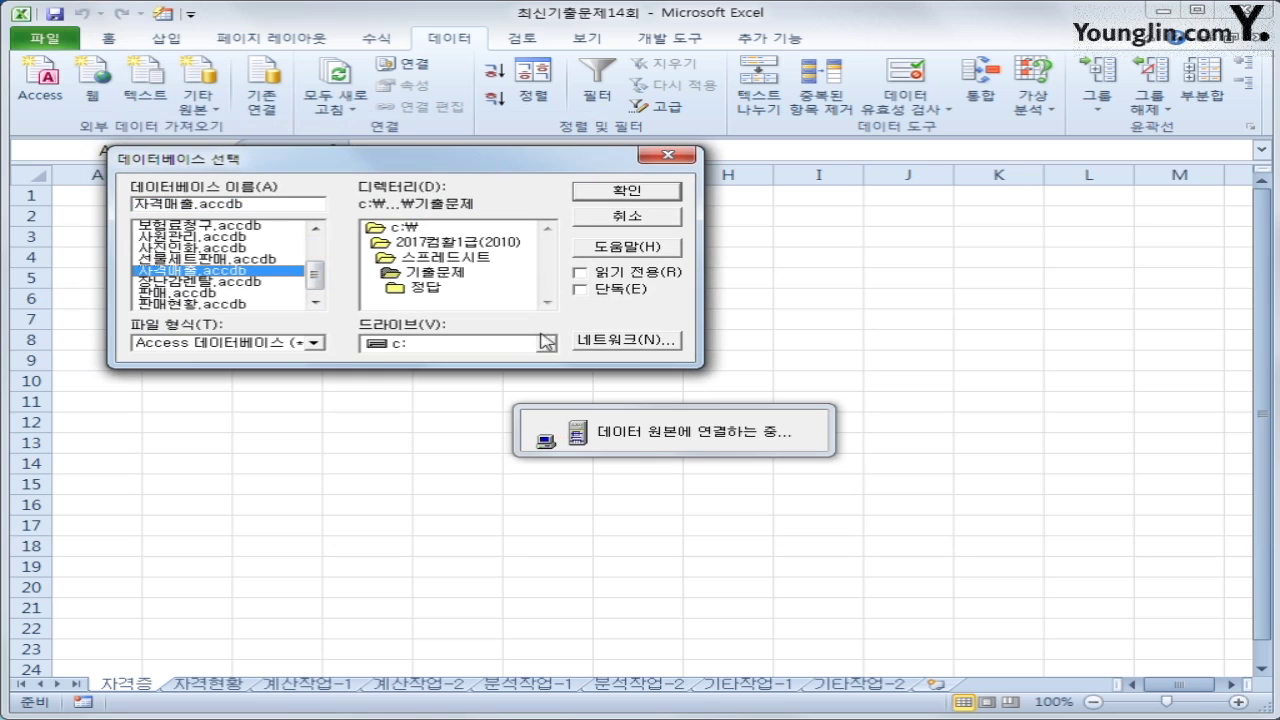
click(638, 191)
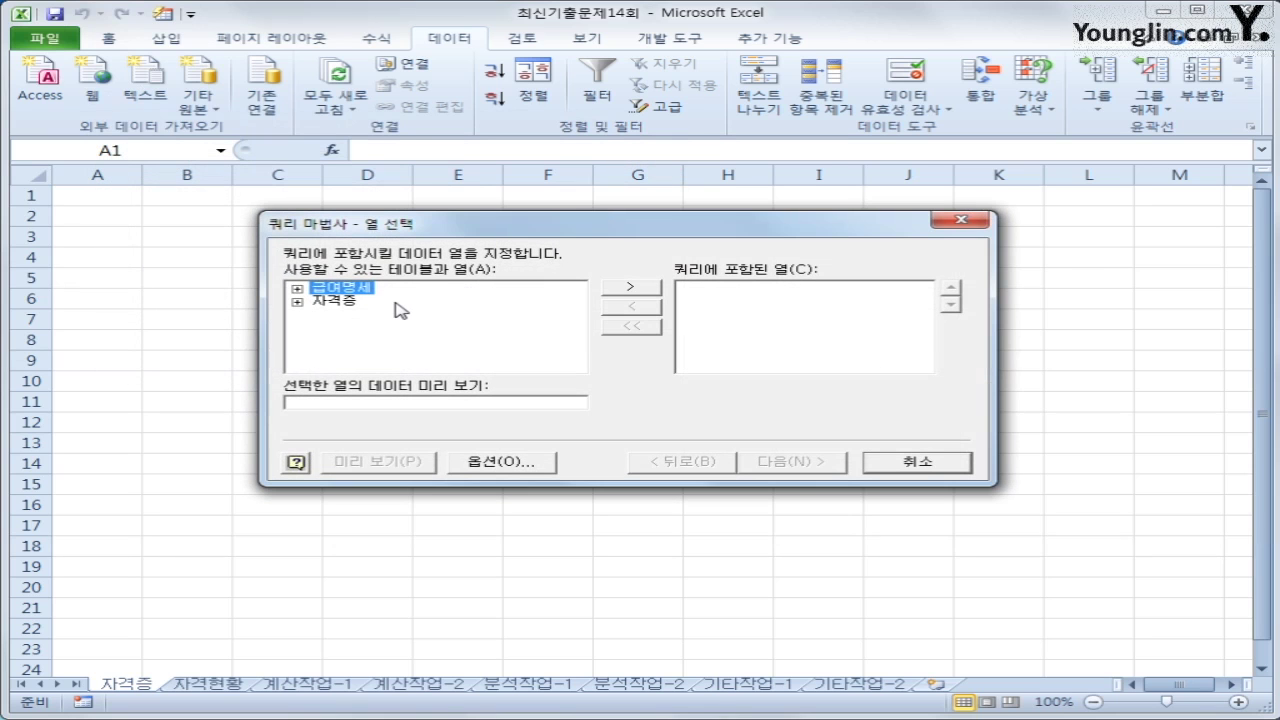
Include the 성명, 학번, 학과, 자격증명 and 취득일자 columns of the 자격증 table in the query, in that order.
double_click(348, 301)
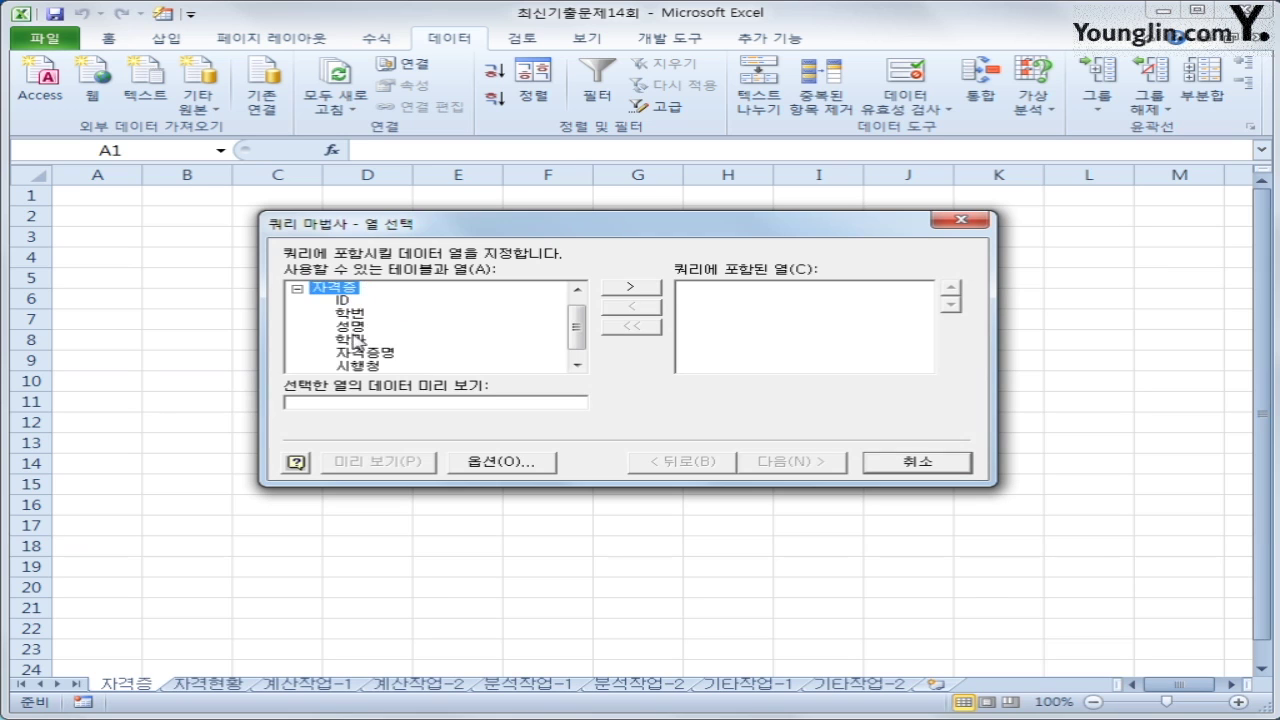
double_click(356, 327)
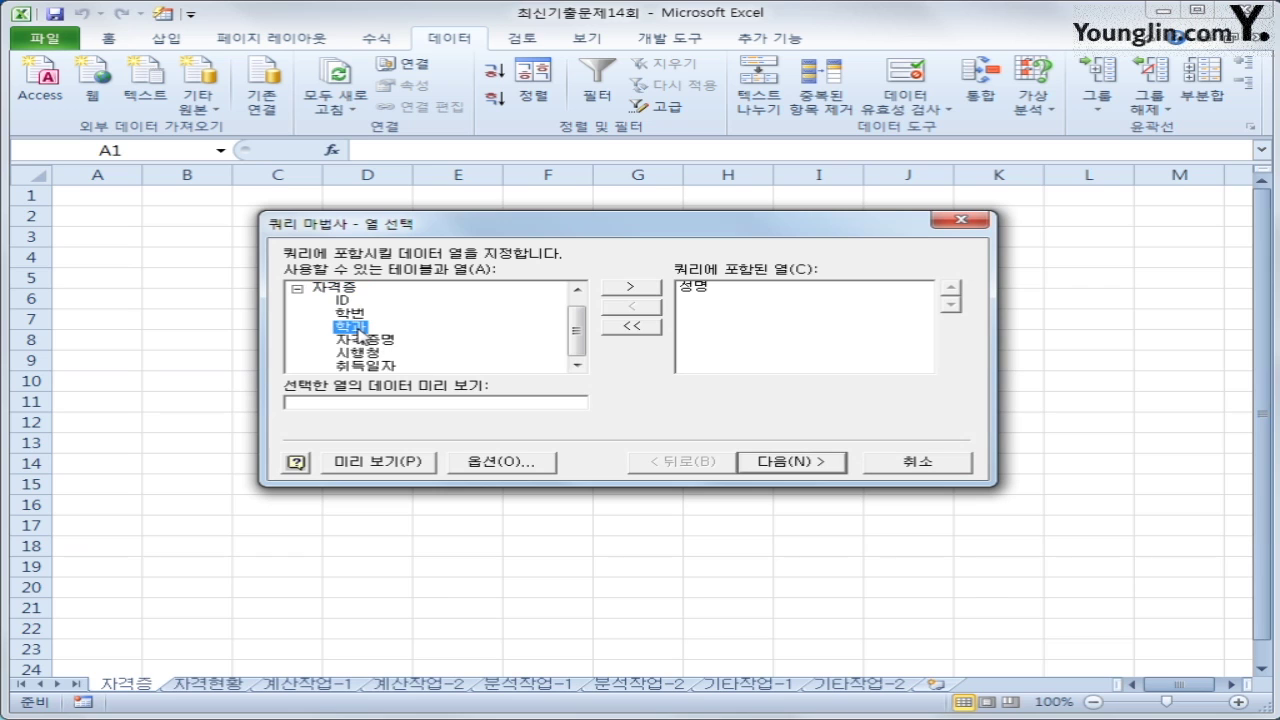
double_click(352, 314)
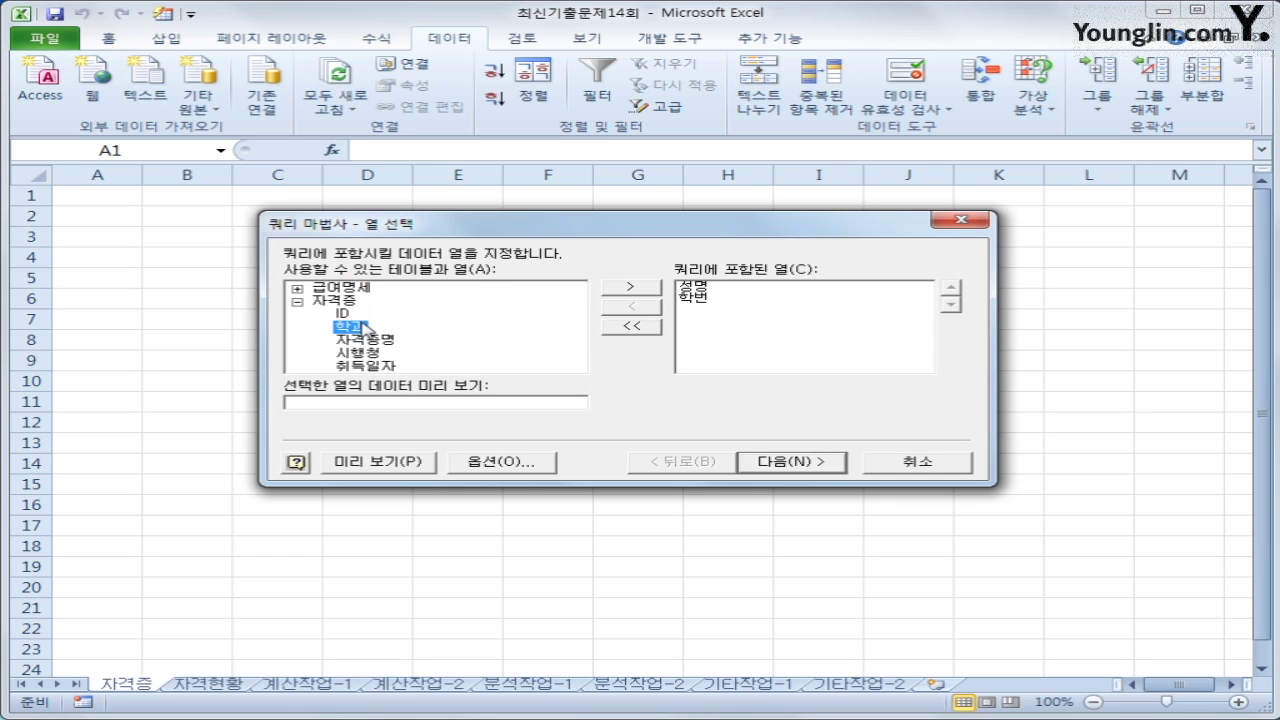
double_click(362, 327)
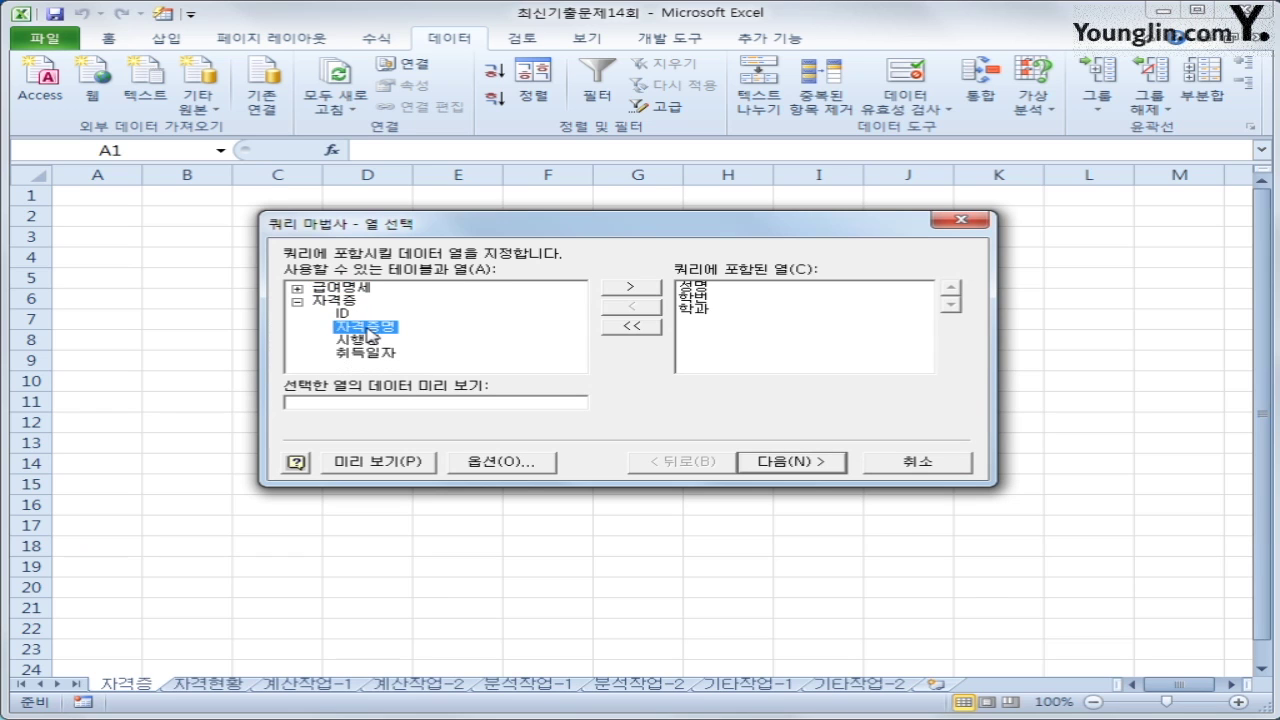
double_click(367, 330)
double_click(369, 341)
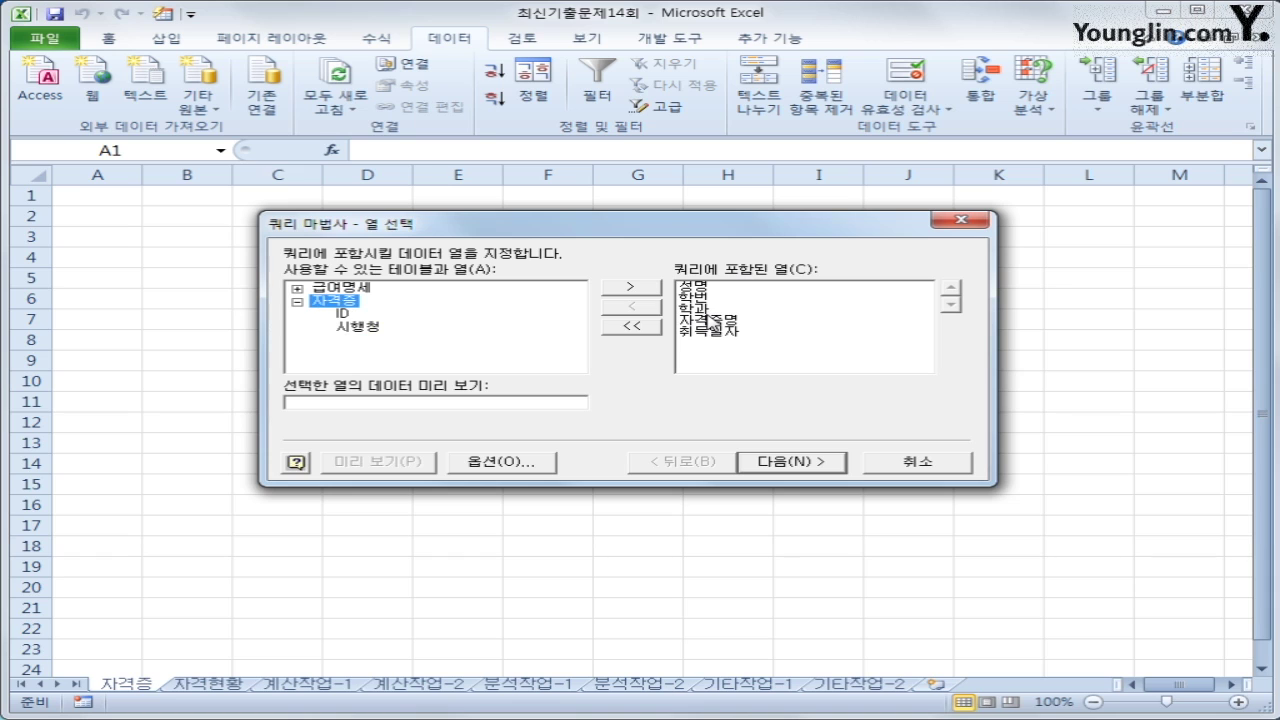
click(796, 463)
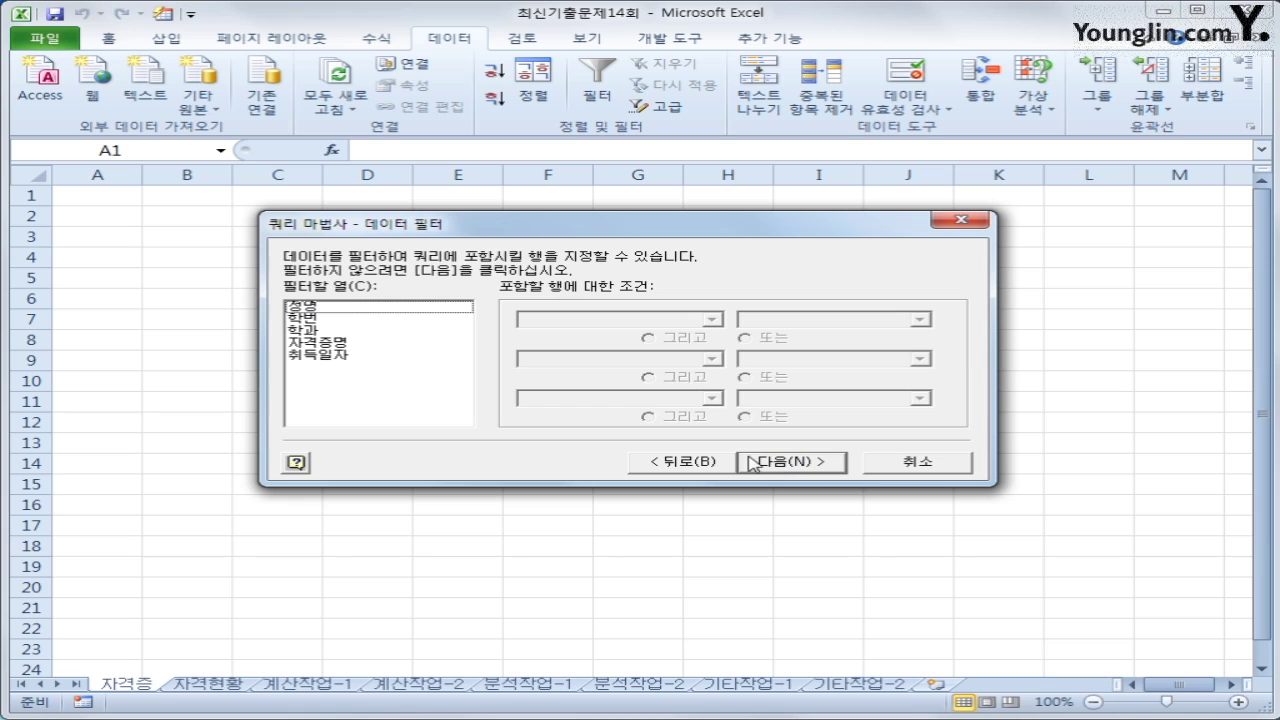
Filter the query's 자격증명 column to rows containing (포함하는 값) 컴퓨터활용능력.
click(385, 346)
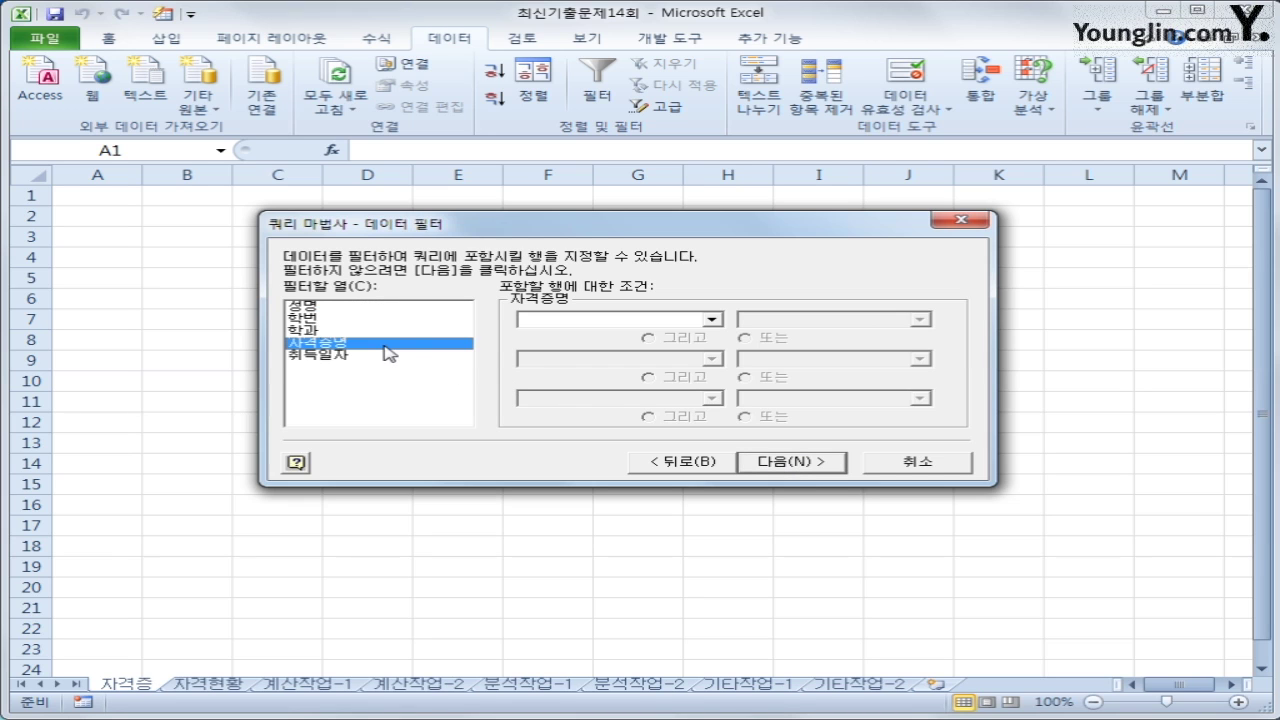
click(660, 320)
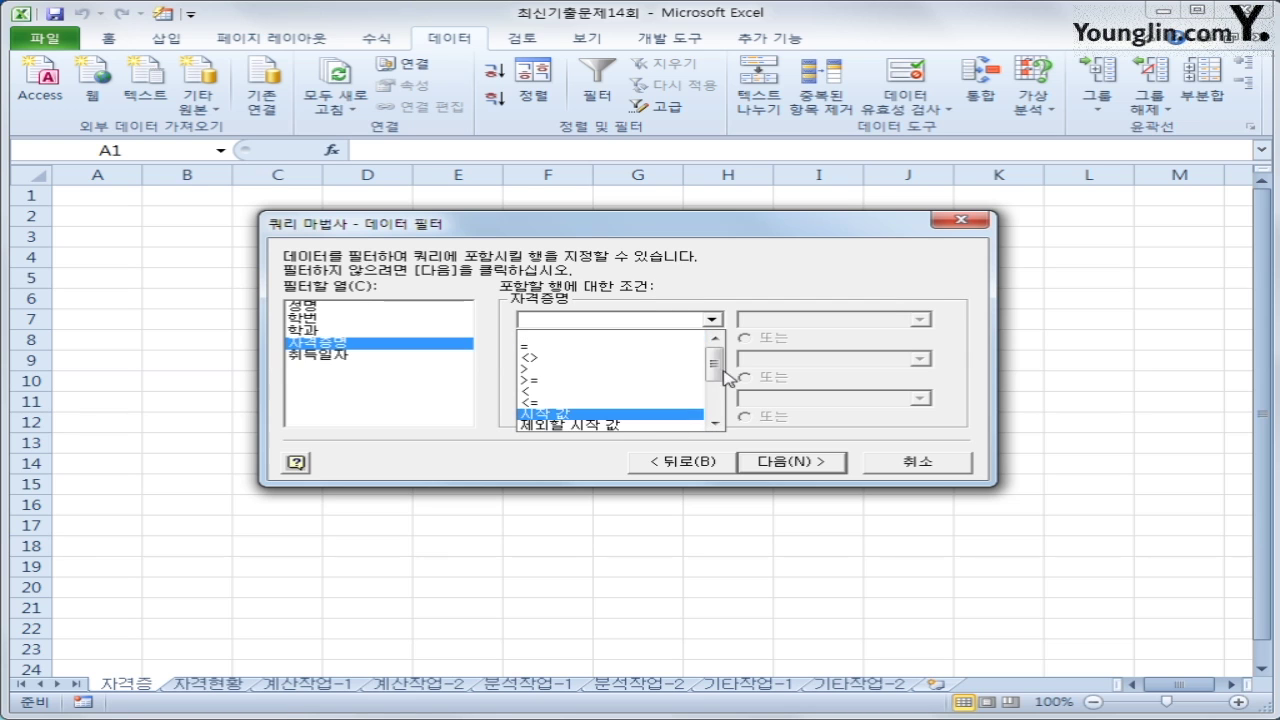
scroll(712, 380, down, 3)
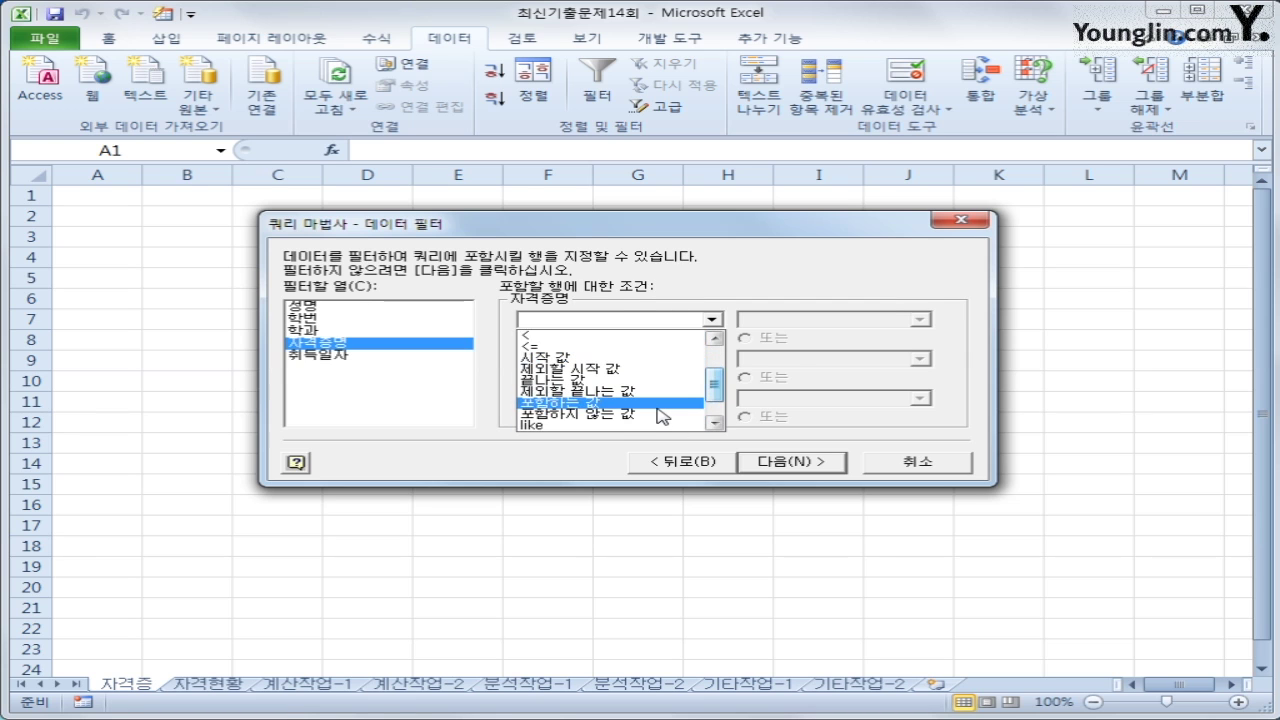
click(660, 403)
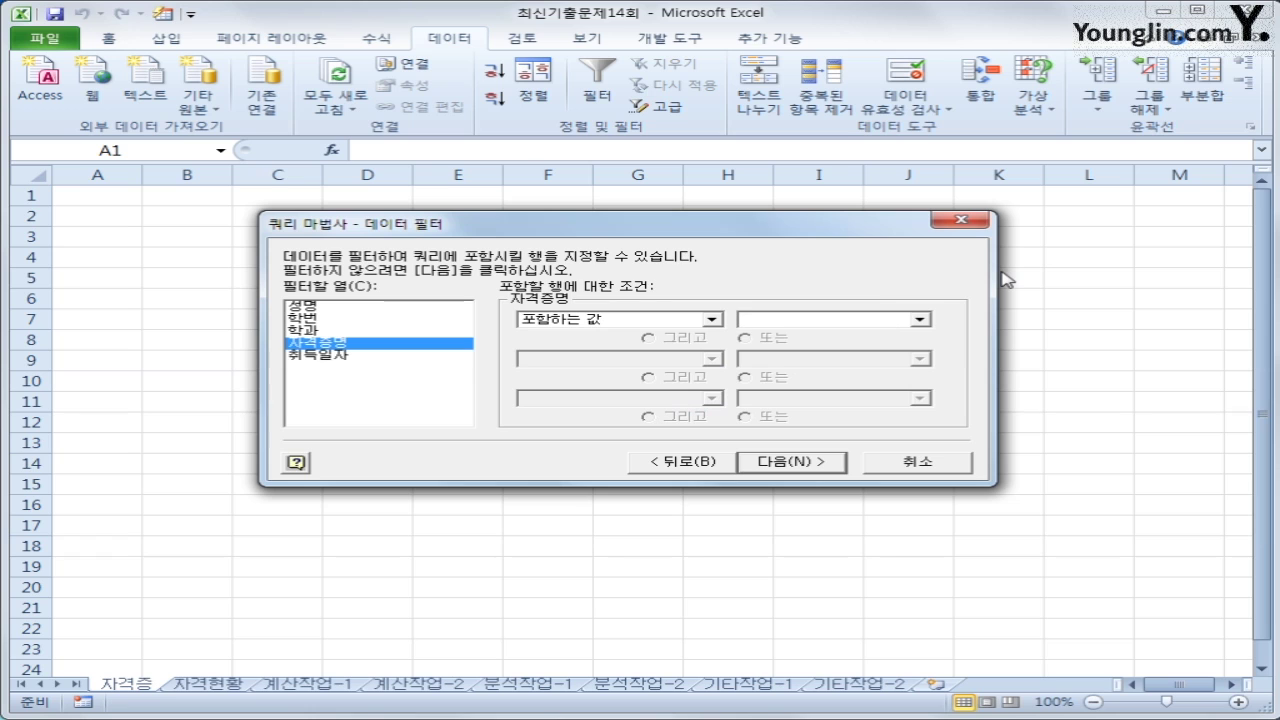
text(기사)
key(BackSpace)
key(BackSpace)
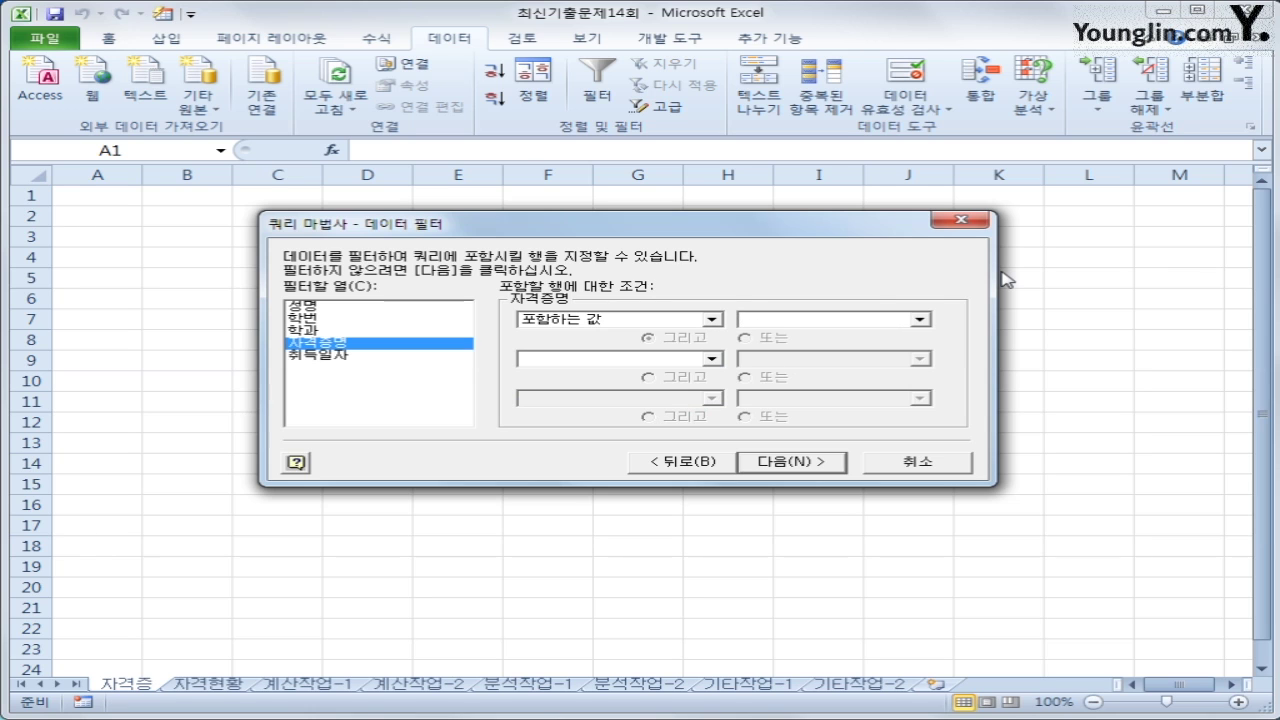
text(컴퓨터활용)
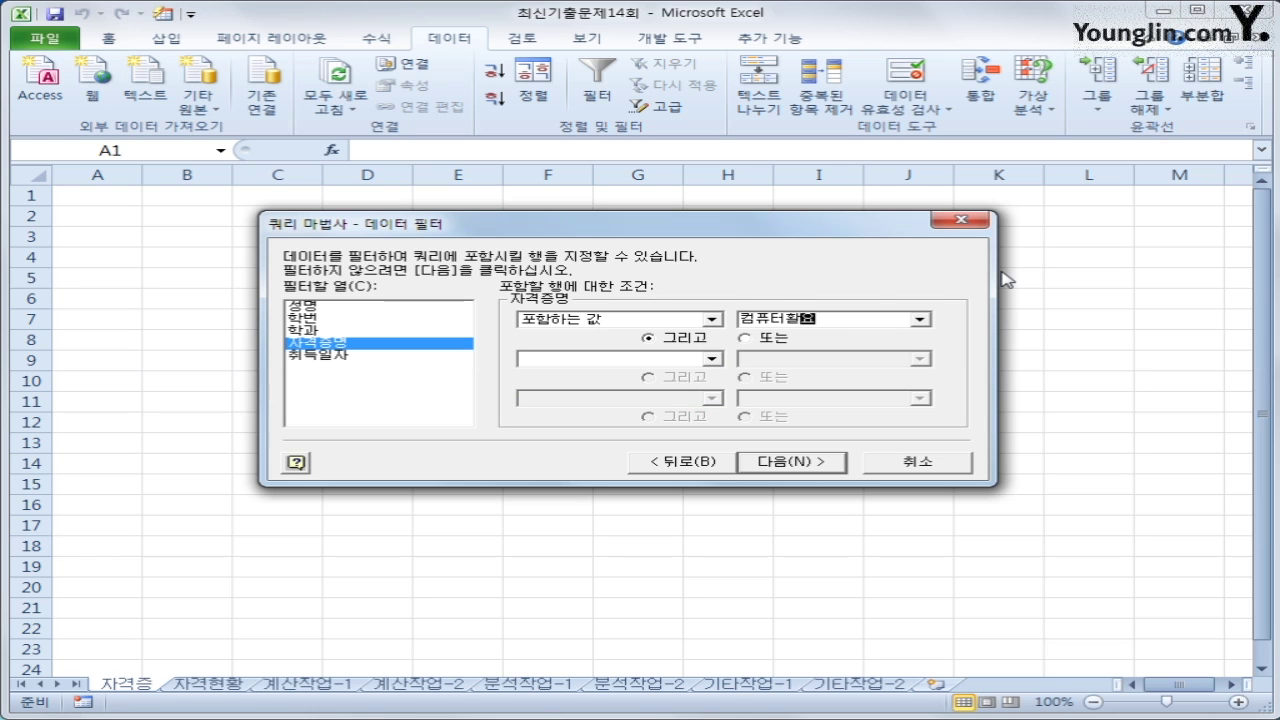
text(ㄴ)
text(능력)
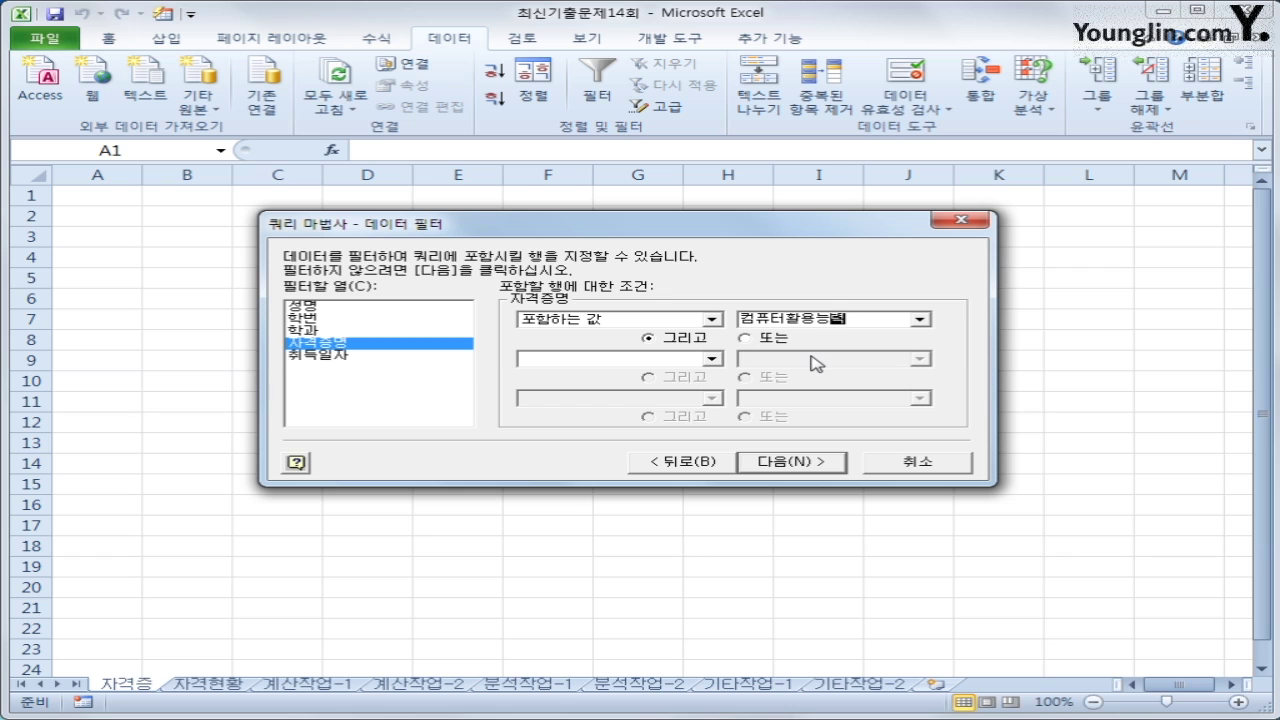
Add an OR (또는) condition so 자격증명 may also contain 워드프로세서, and accept the filter.
click(777, 341)
click(712, 359)
scroll(710, 400, down, 3)
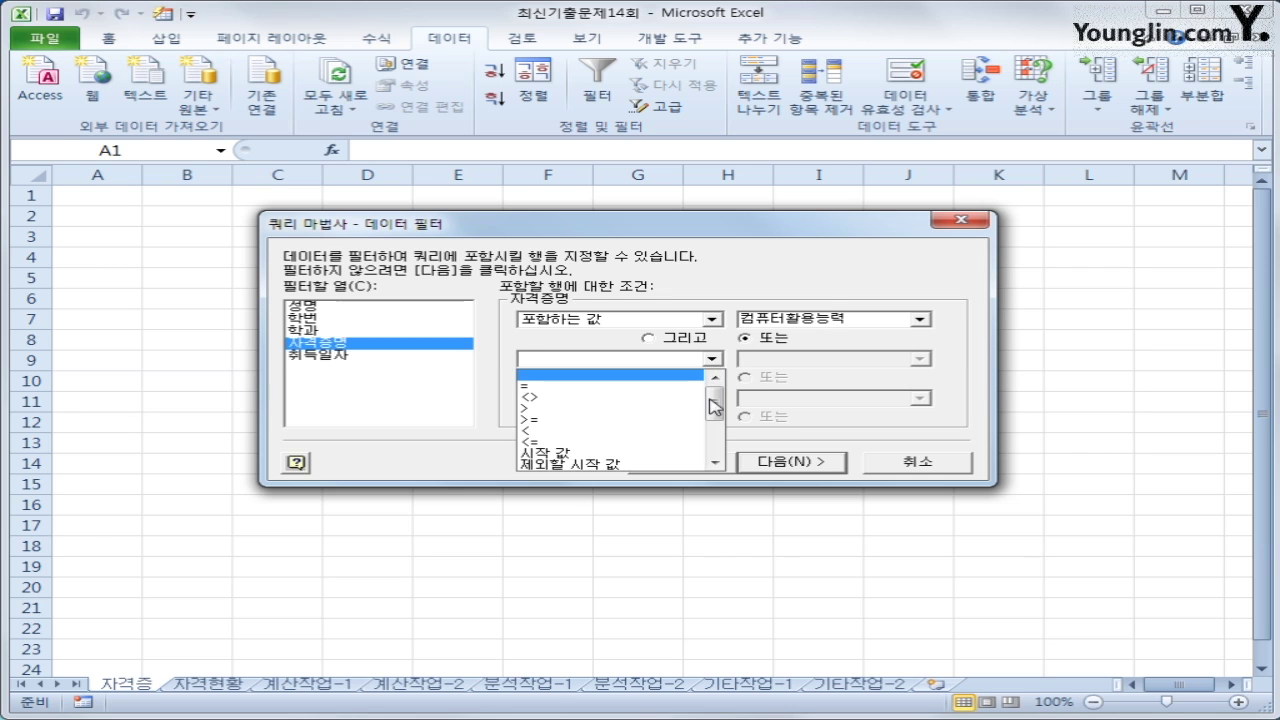
click(596, 432)
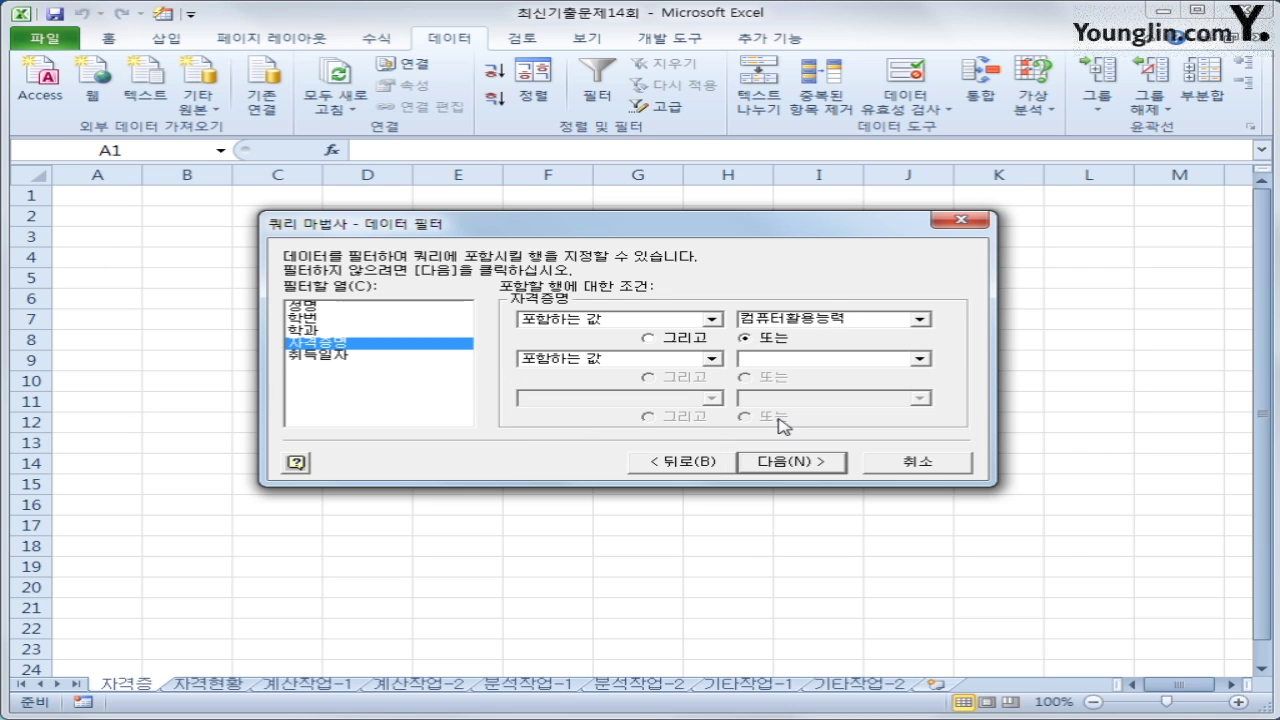
text(워드)
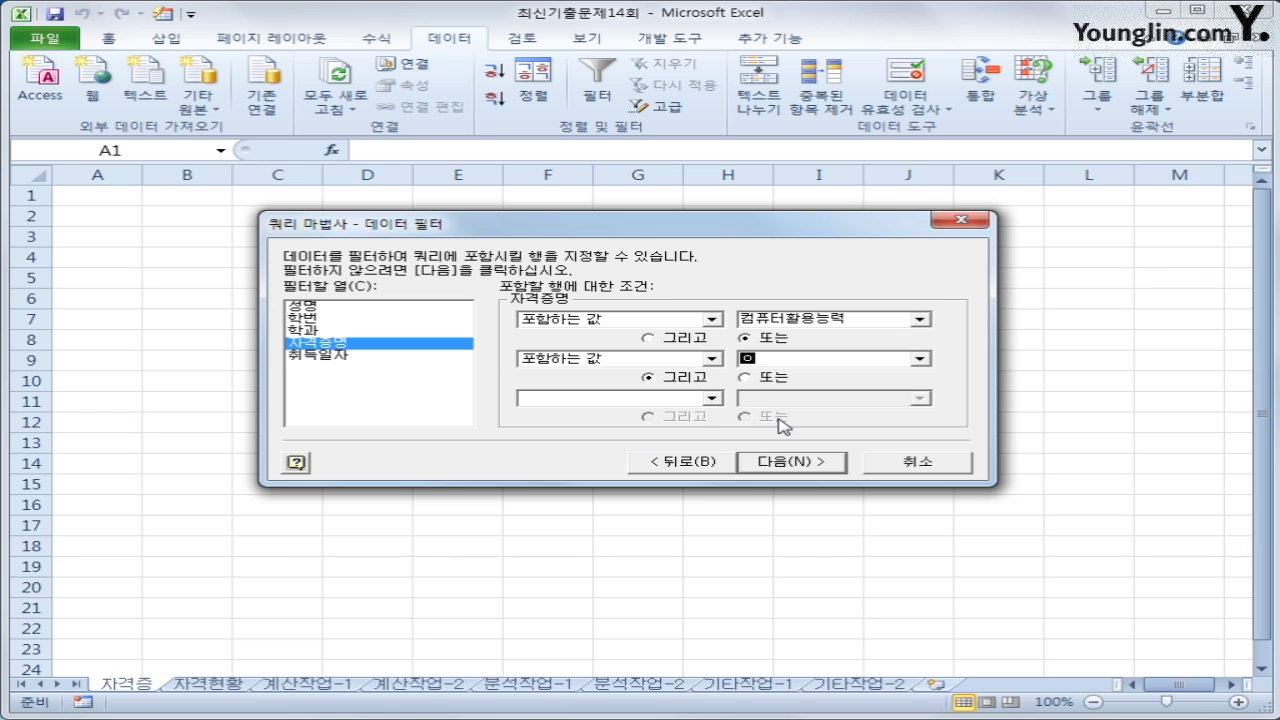
text(프로세서)
click(808, 465)
Sort the query results by 자격증명 ascending and by 성명 ascending as the second criterion.
click(578, 320)
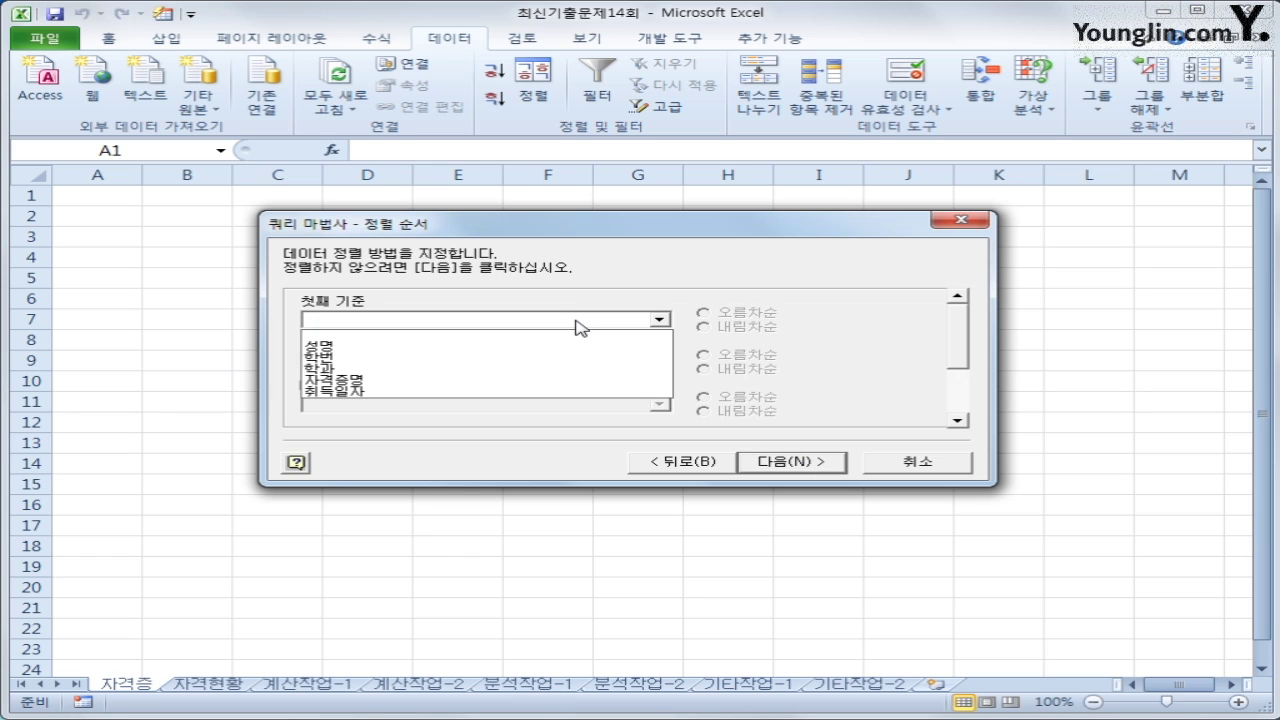
click(555, 384)
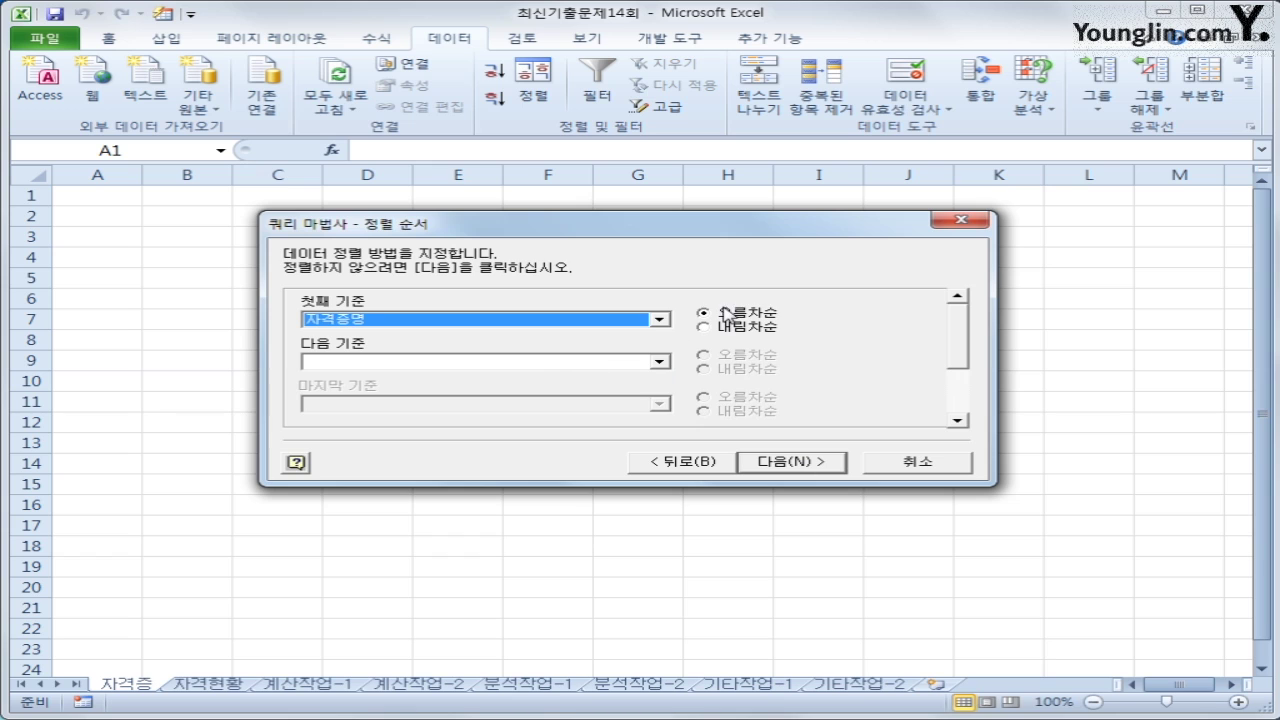
click(659, 361)
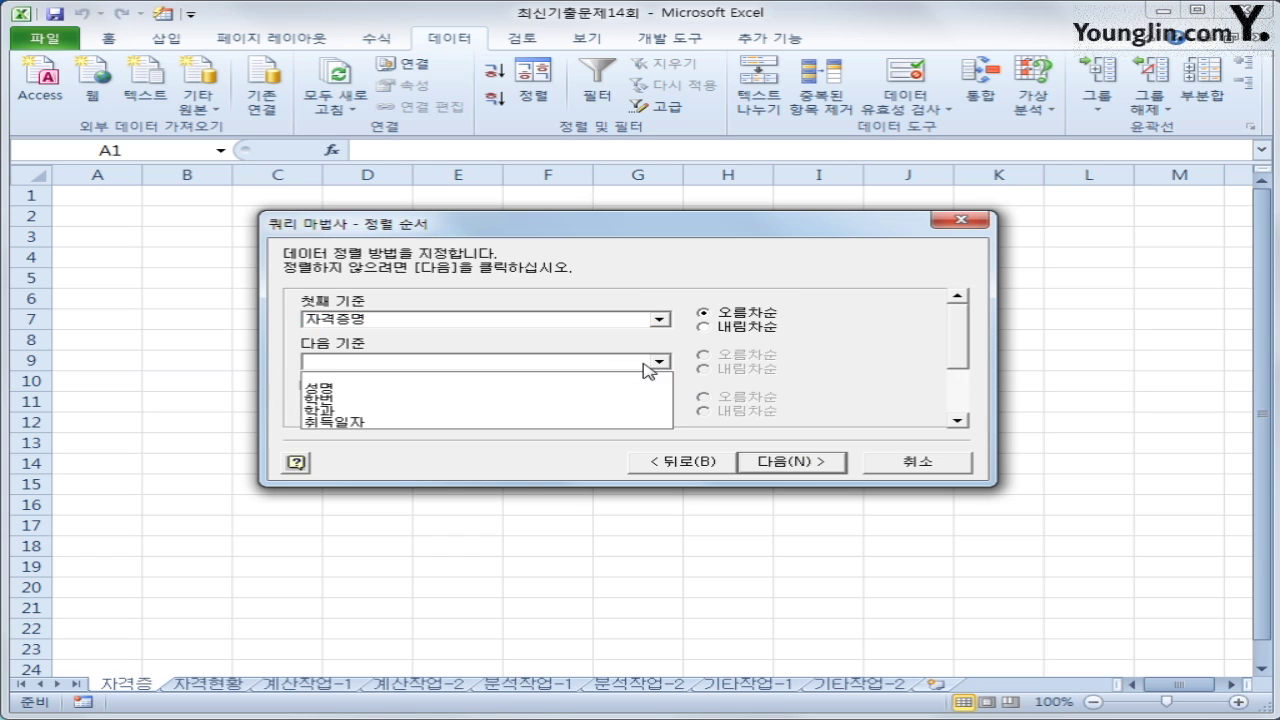
click(561, 389)
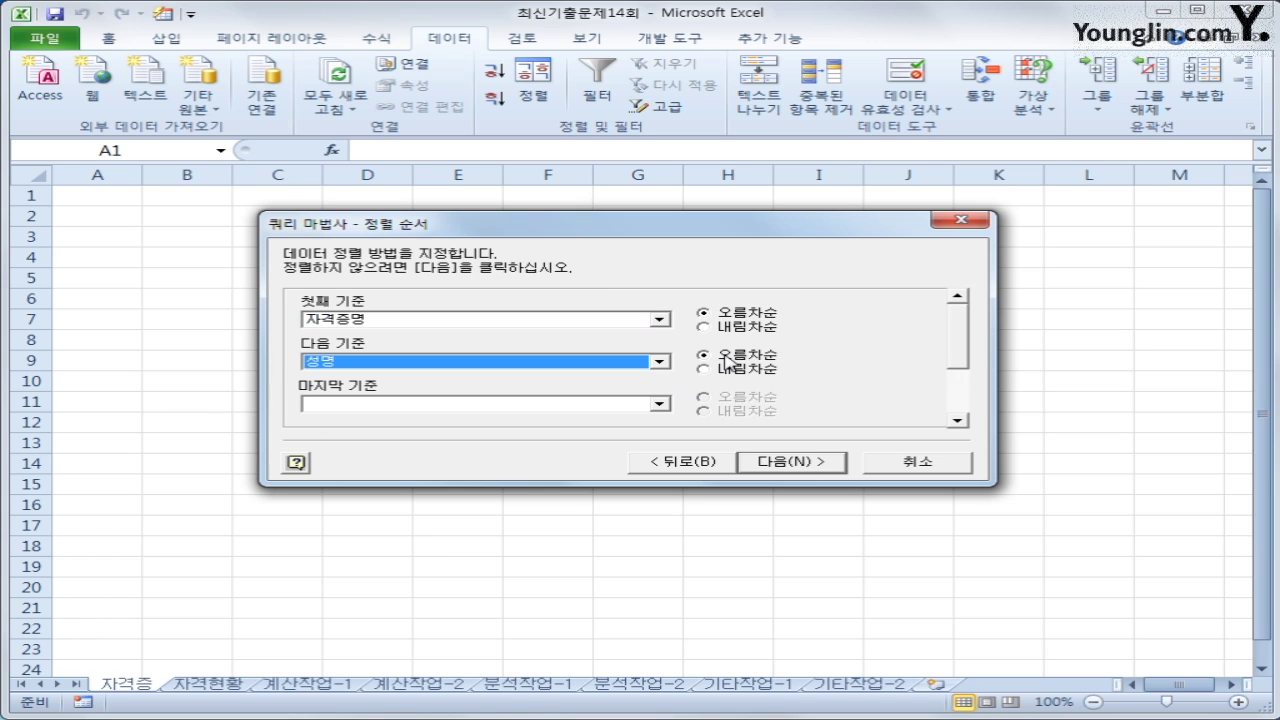
click(777, 464)
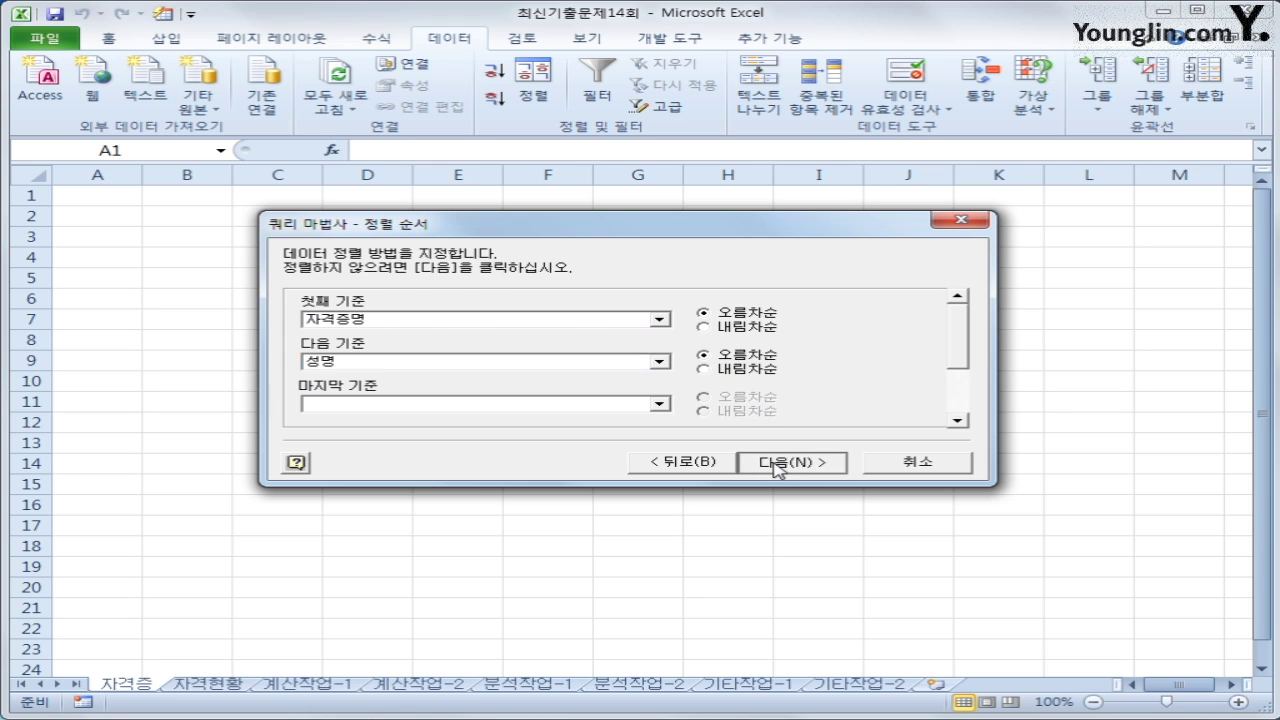
Finish the query and import its data as a table into the existing worksheet at cell A1.
click(777, 465)
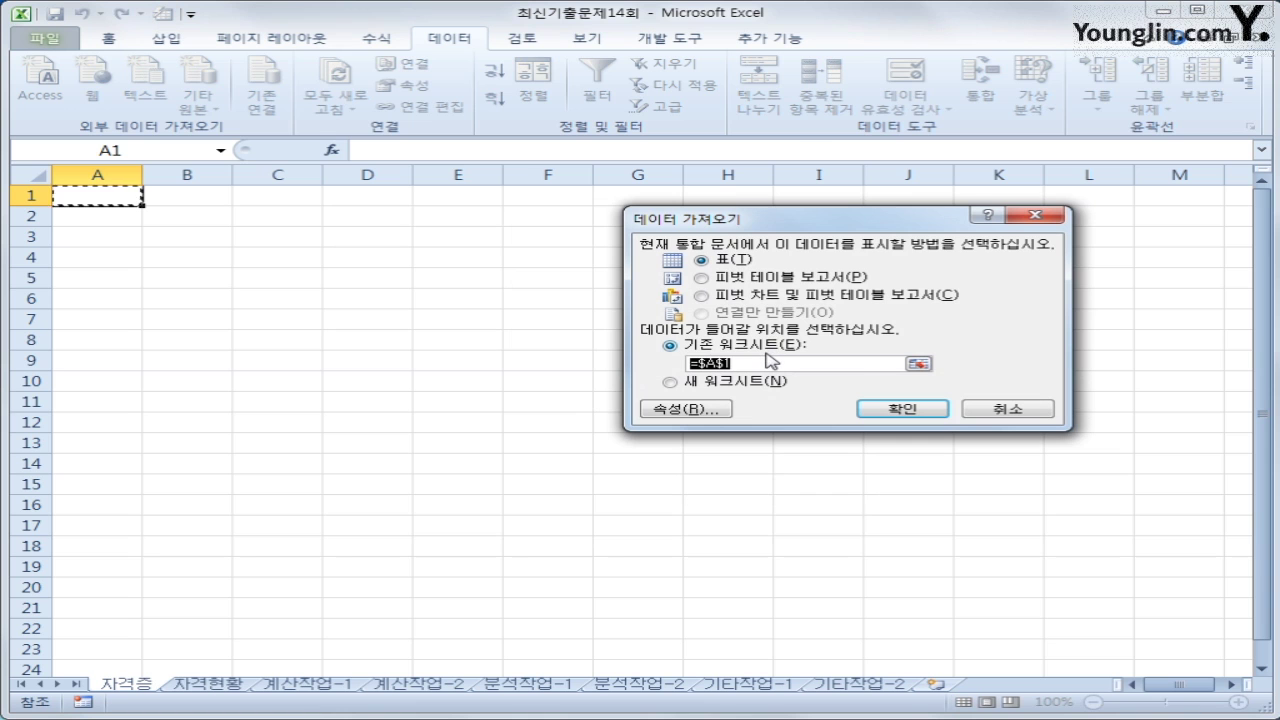
click(903, 409)
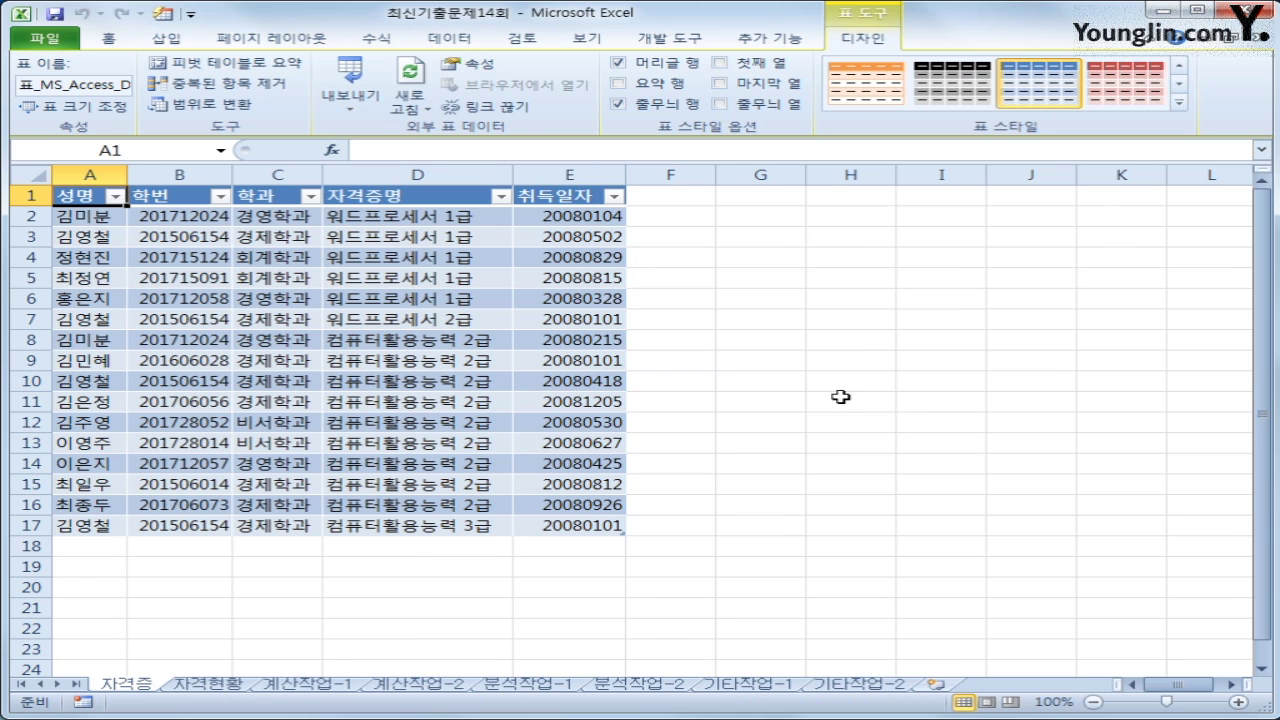
On the 자격현황 sheet, start a new formula-based conditional formatting rule for the data range A3:F28.
click(206, 688)
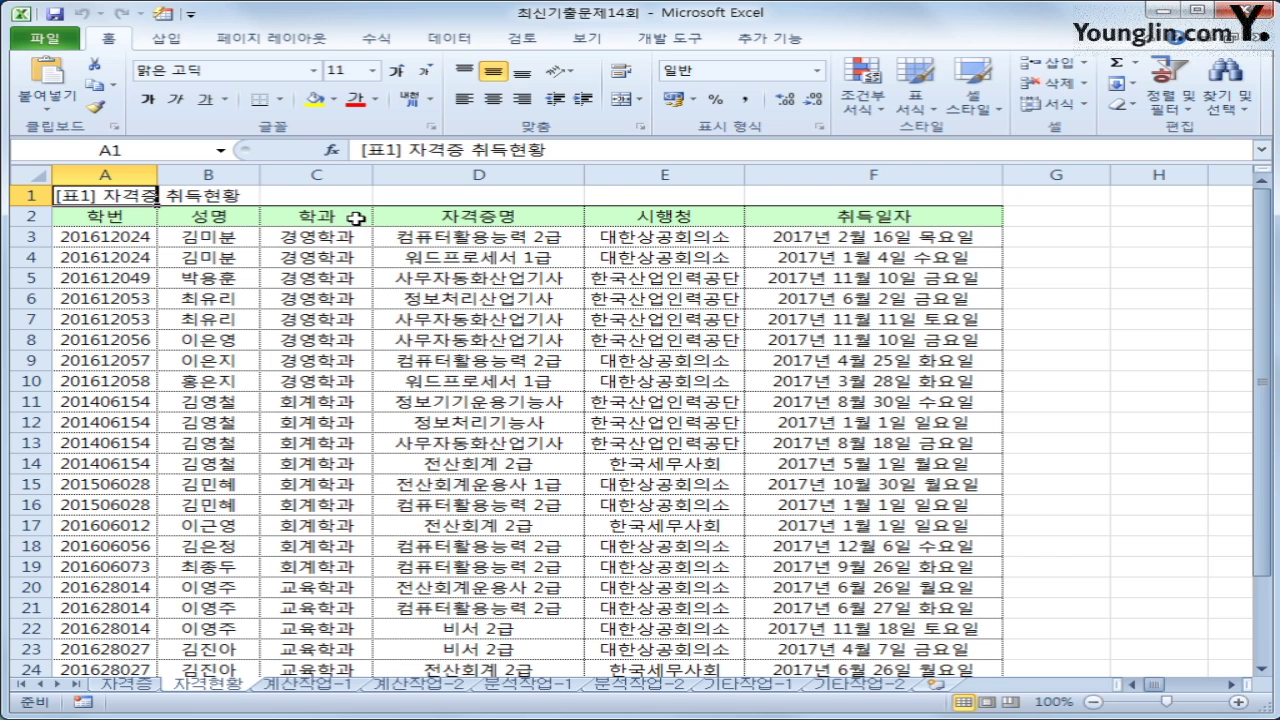
click(108, 239)
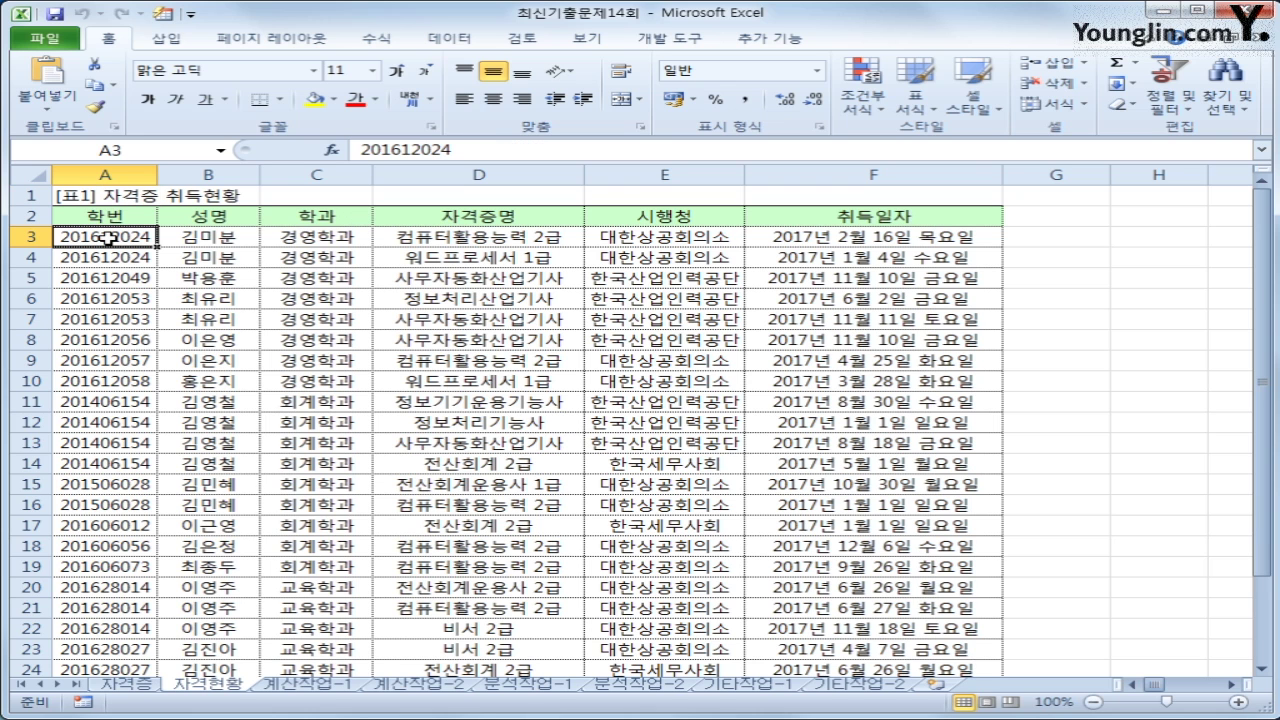
drag(108, 239, 900, 631)
scroll(895, 631, up, 1)
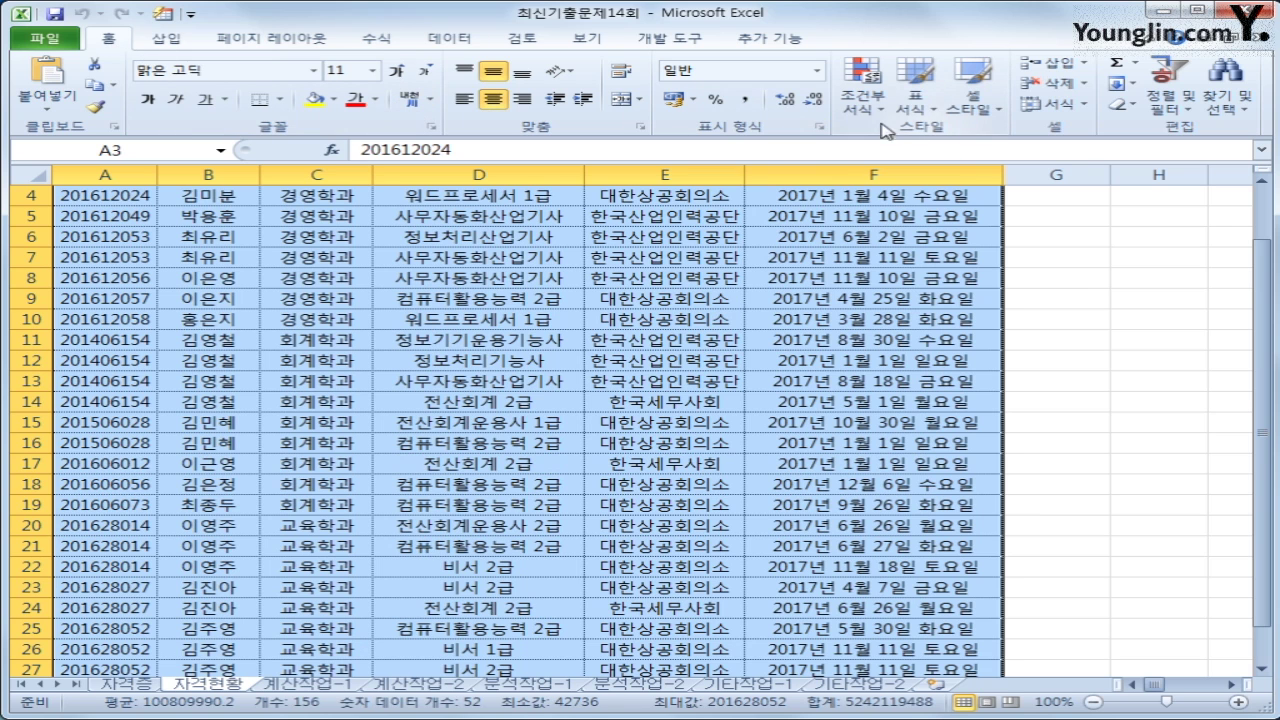
click(862, 100)
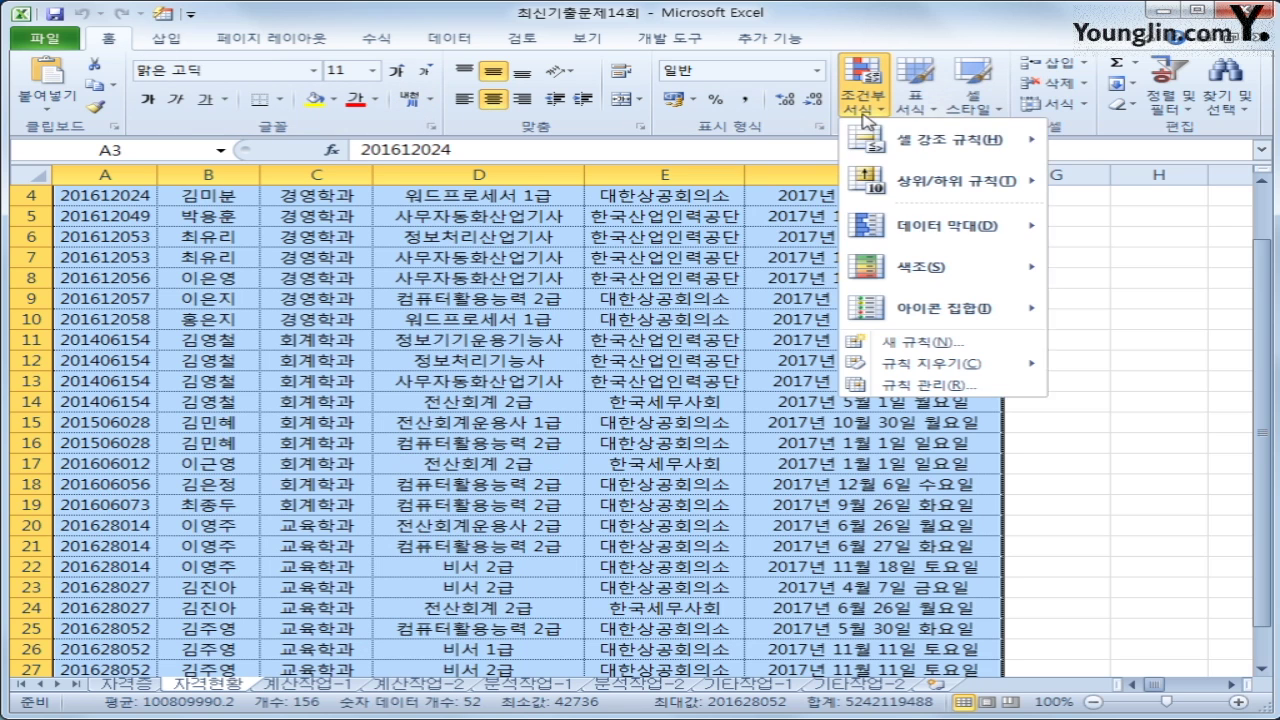
click(922, 343)
drag(748, 150, 706, 178)
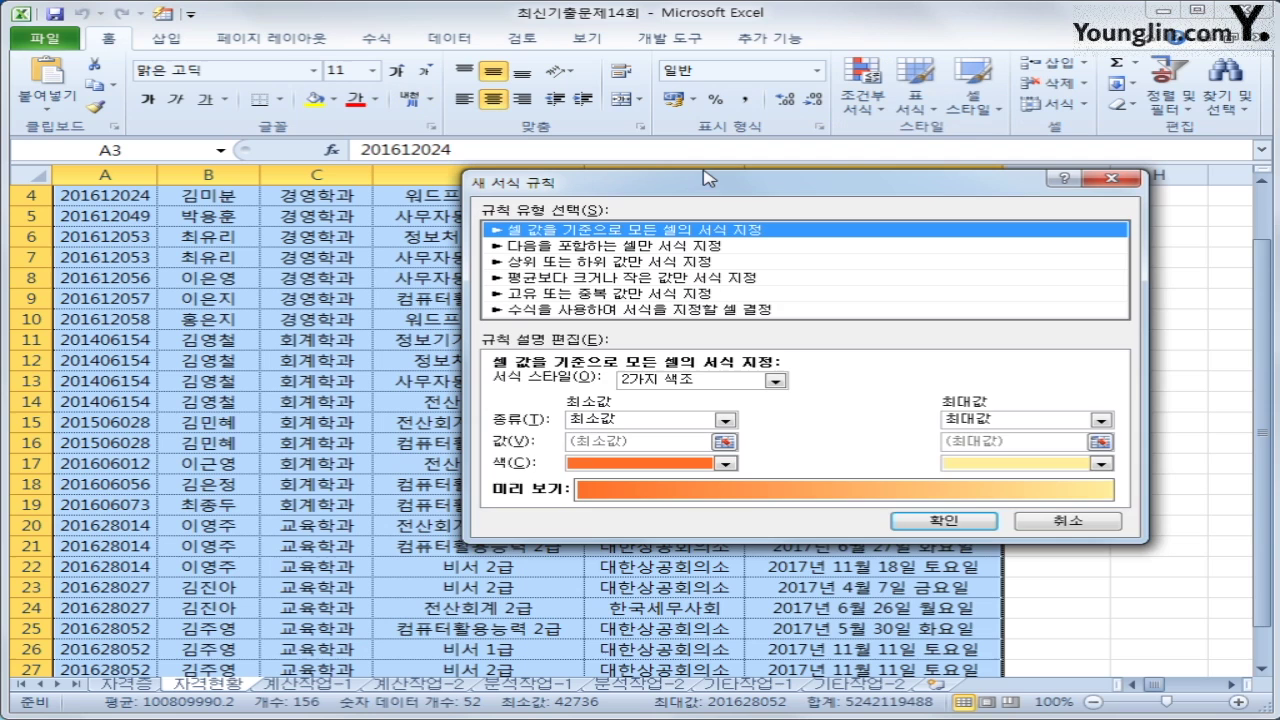
click(626, 310)
click(719, 381)
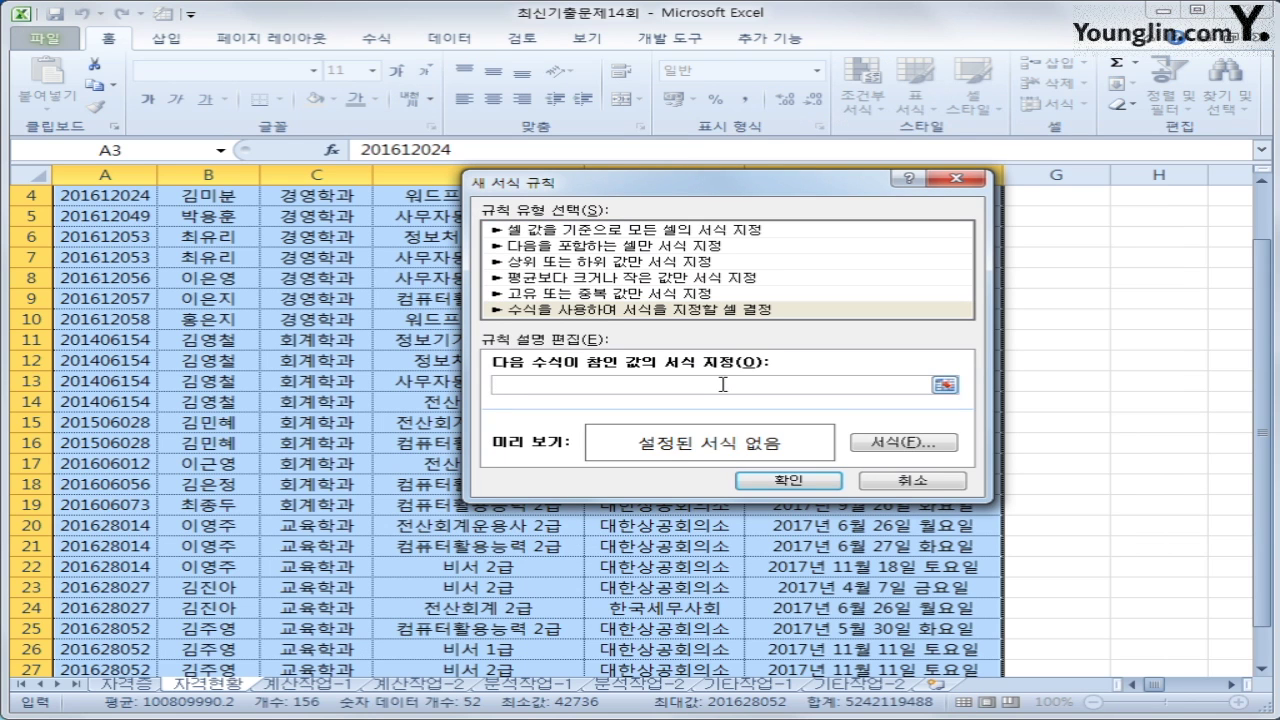
Begin the rule formula with =or(weekday($F3, referencing the first 취득일자 cell with only its column fixed.
text(ㅋ)
key(BackSpace)
text(ㅋ)
key(BackSpace)
key(Hangul)
text(=or(weekday()
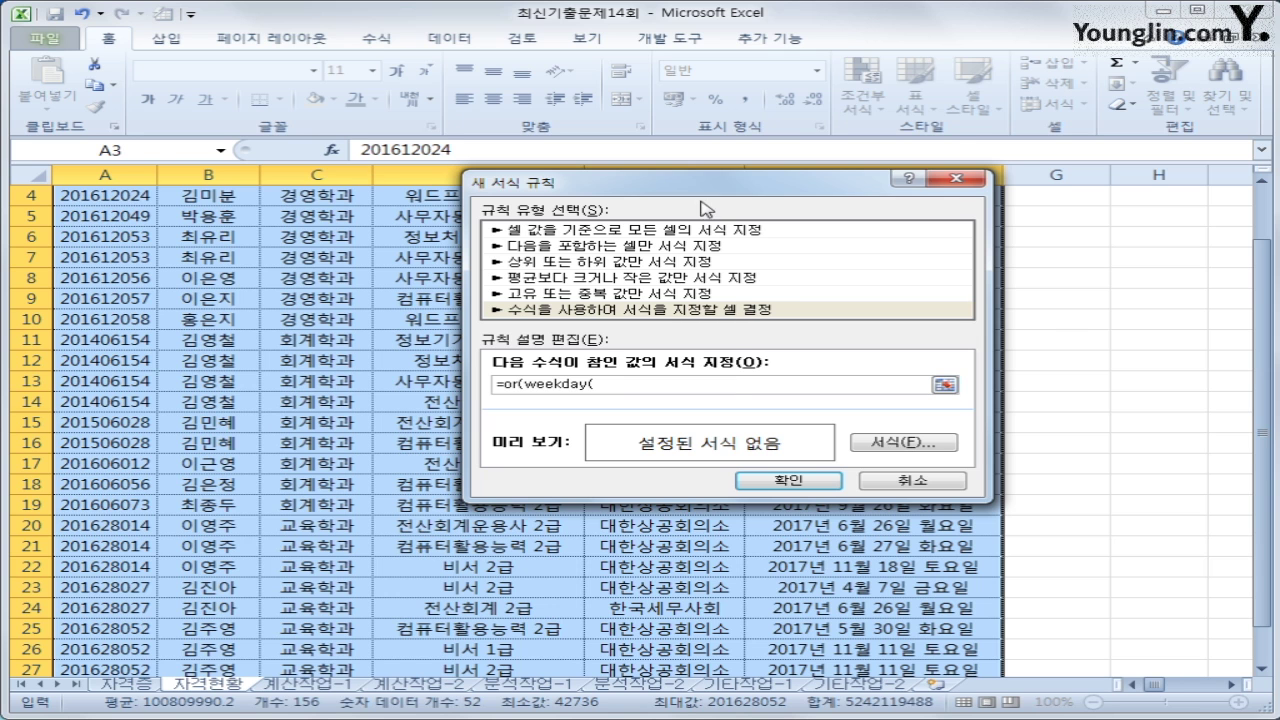
drag(704, 182, 818, 288)
scroll(900, 238, up, 1)
click(900, 238)
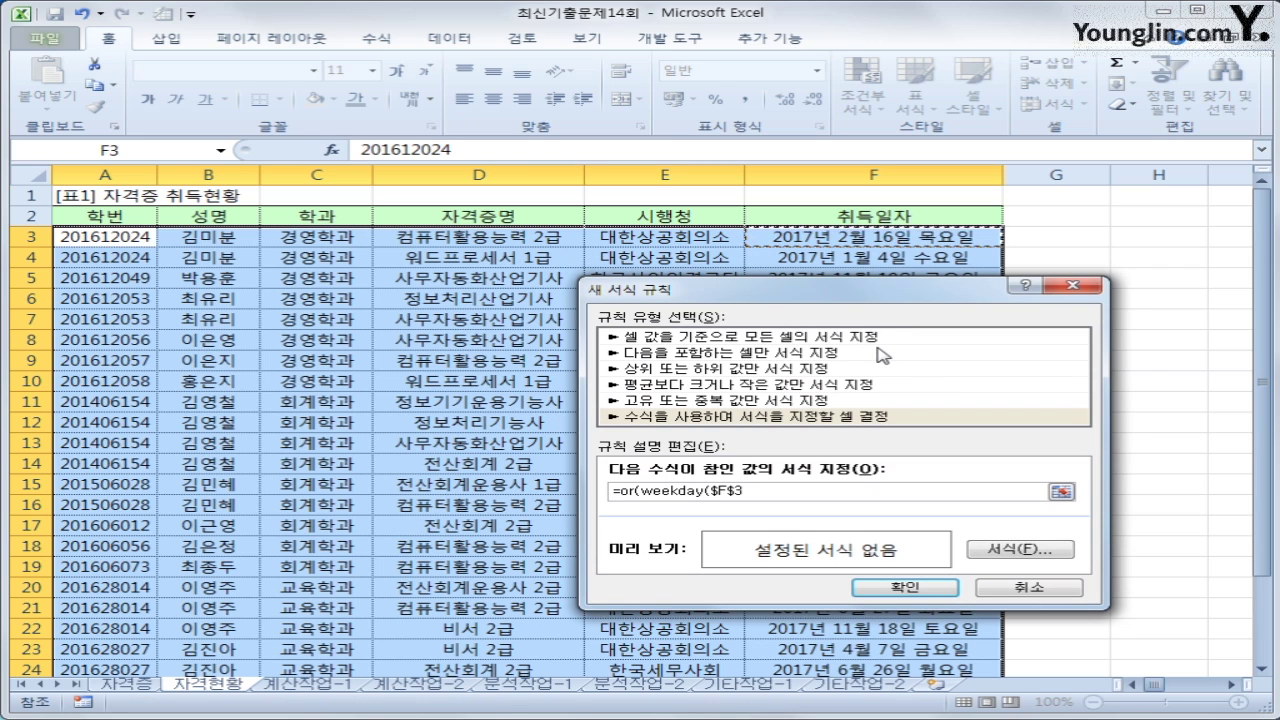
key(F4)
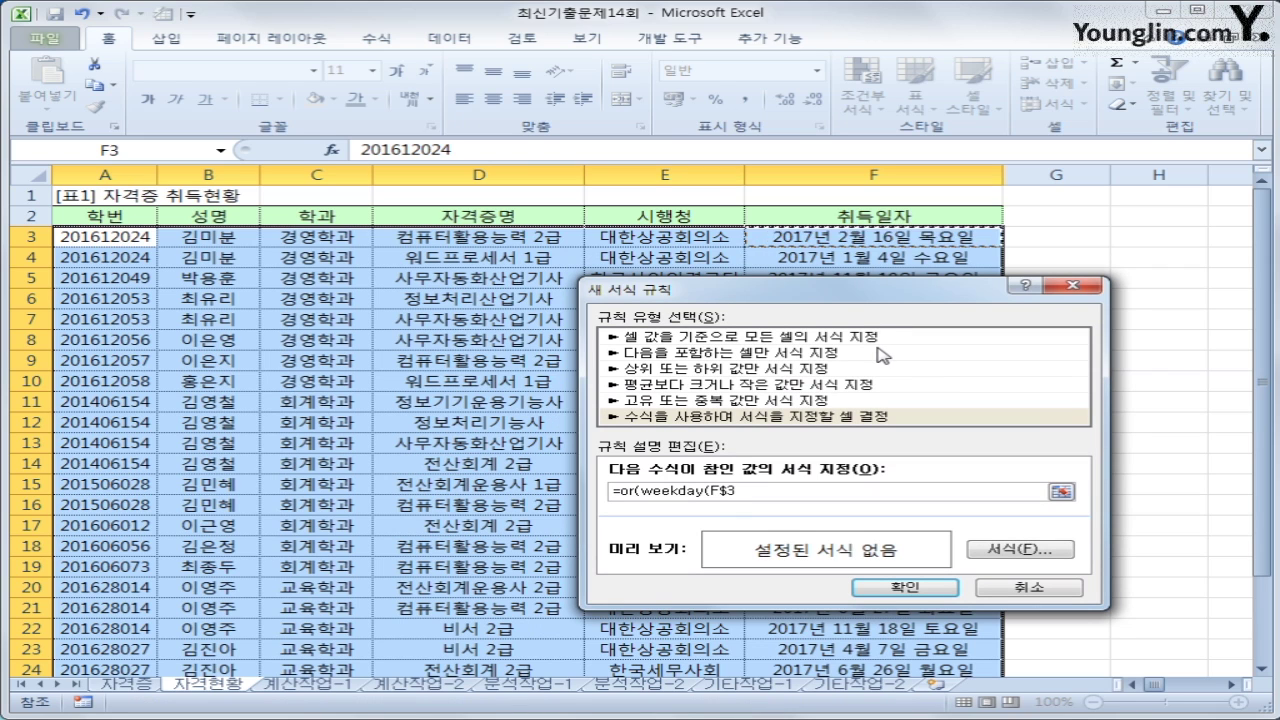
key(F4)
Complete the formula's first condition as weekday($F3)=1, without a return-type argument.
text())
text(=)
key(BackSpace)
key(BackSpace)
text(,2)=)
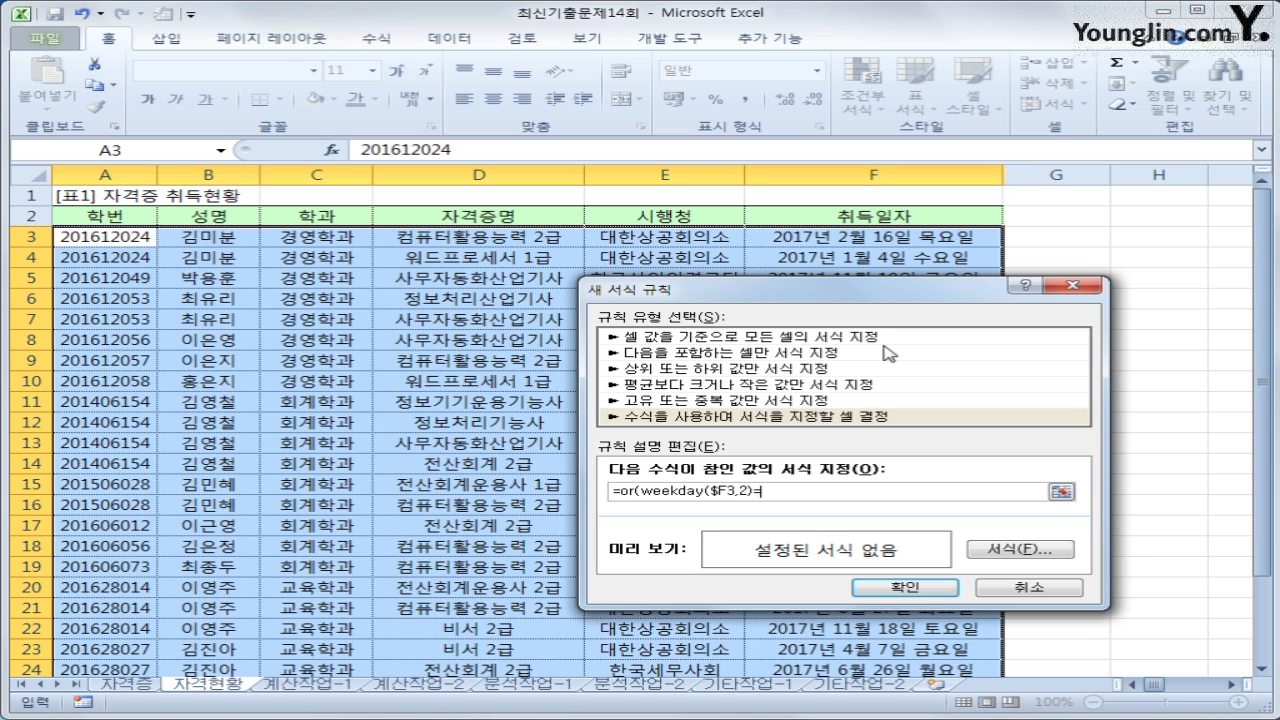
key(BackSpace)
key(BackSpace)
key(BackSpace)
key(BackSpace)
text())
key(BackSpace)
text()=1,)
Add the second condition weekday($F3)=7 and close the OR function.
text(we)
text(y()
click(950, 240)
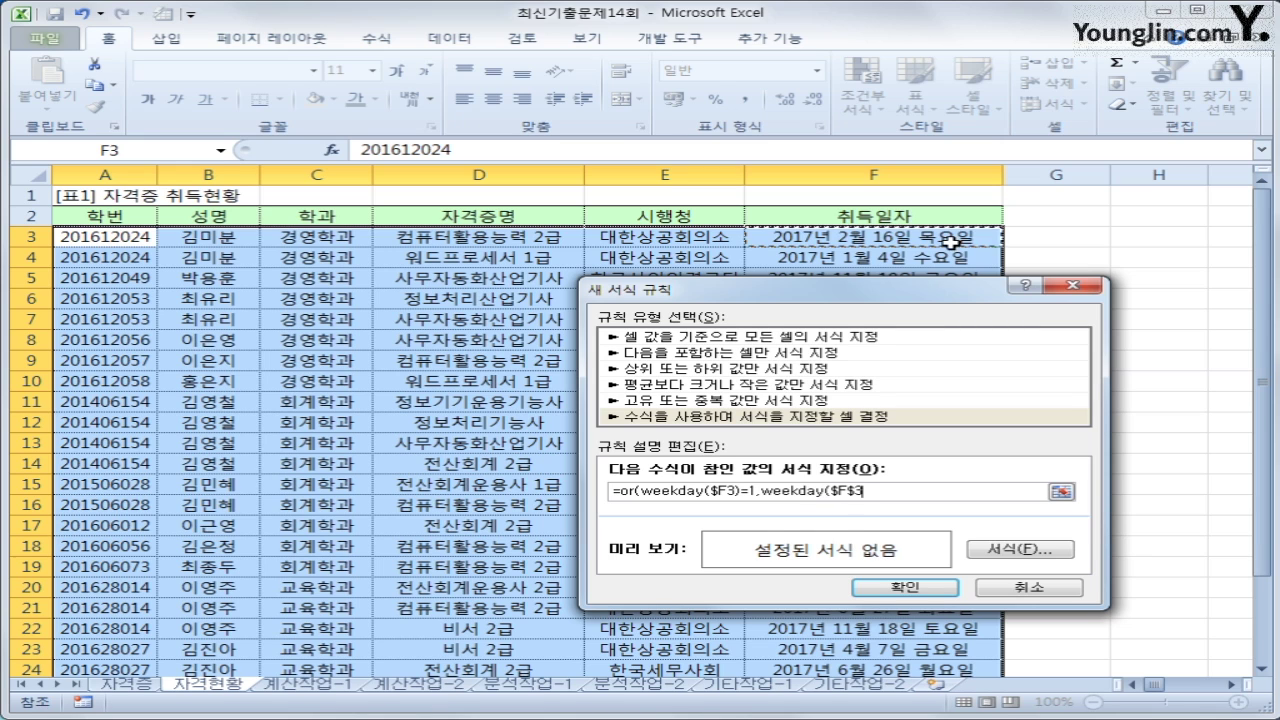
key(F4)
key(F4)
text()=)
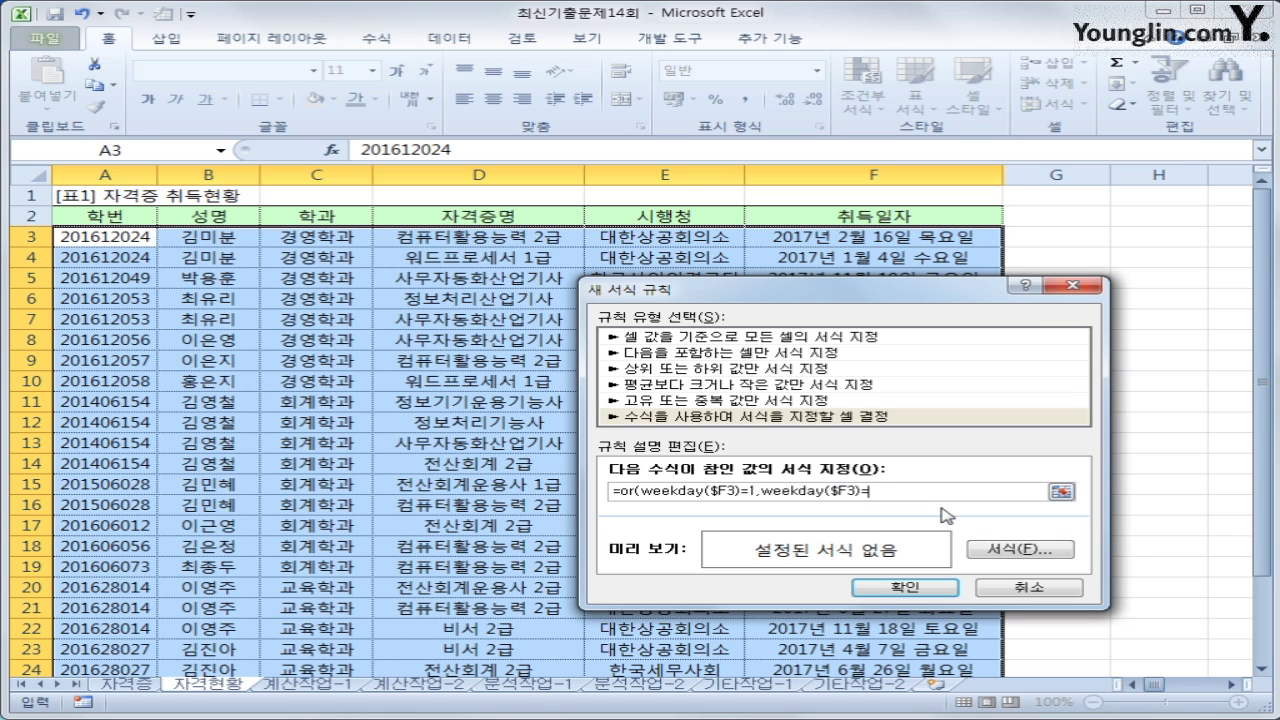
text(7))
Set the rule's font format to bold italic (굵은 기울임꼴) in red and apply the rule.
click(1008, 550)
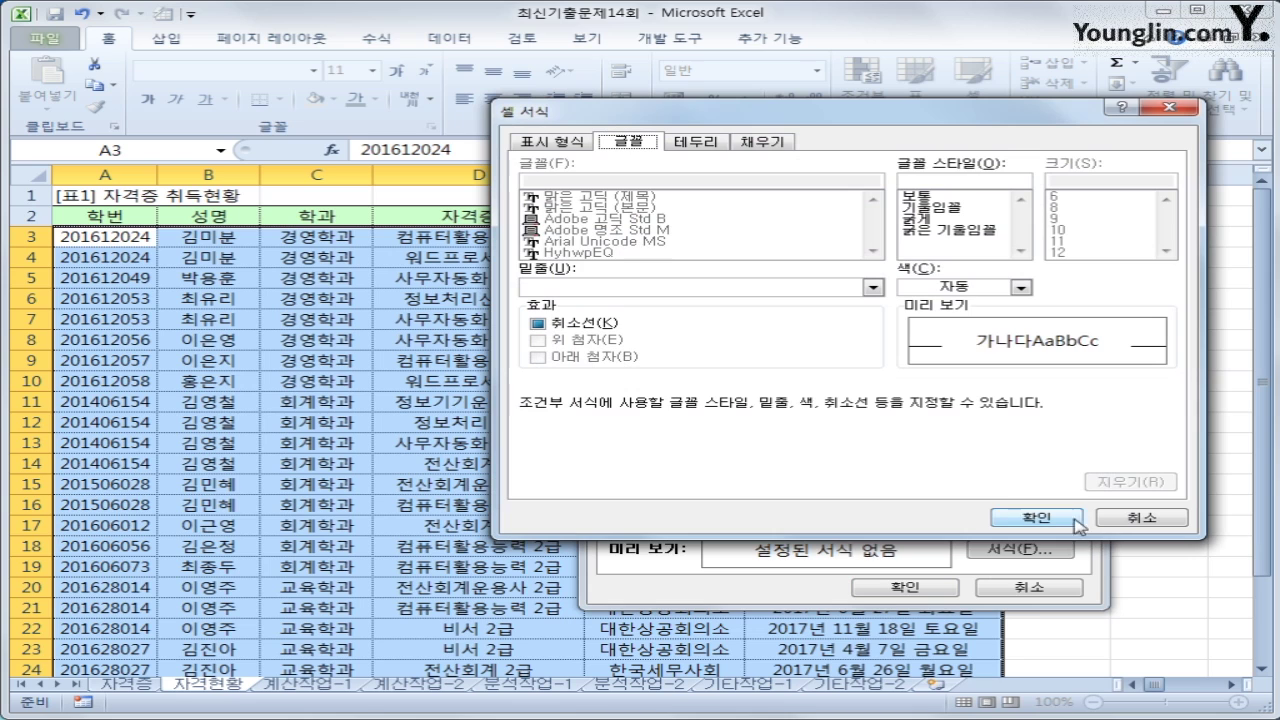
click(958, 221)
click(962, 232)
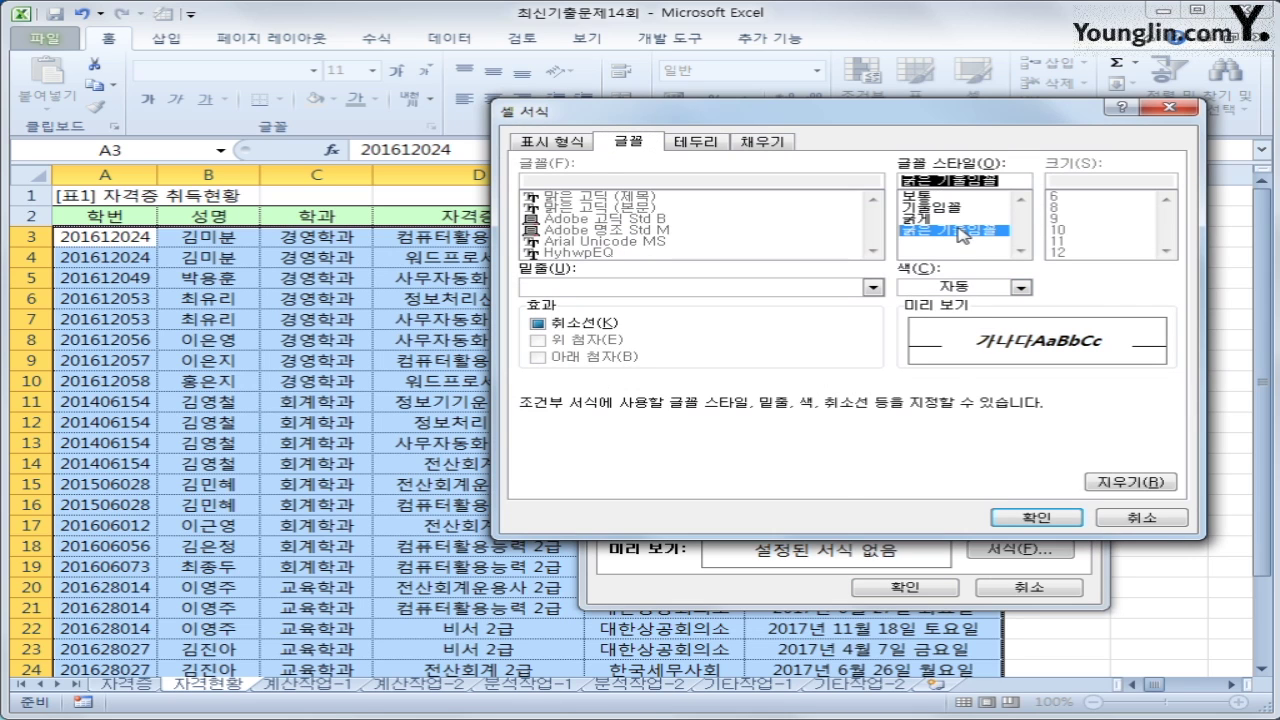
click(1019, 287)
click(931, 449)
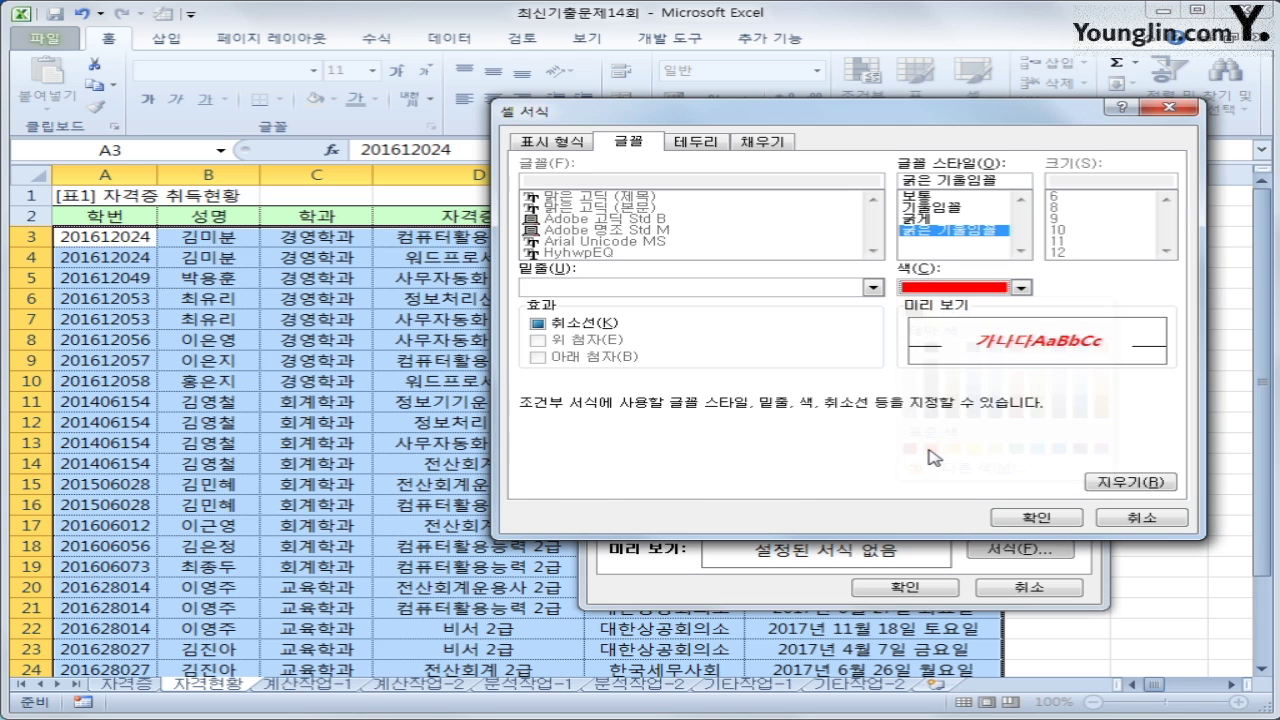
click(1038, 518)
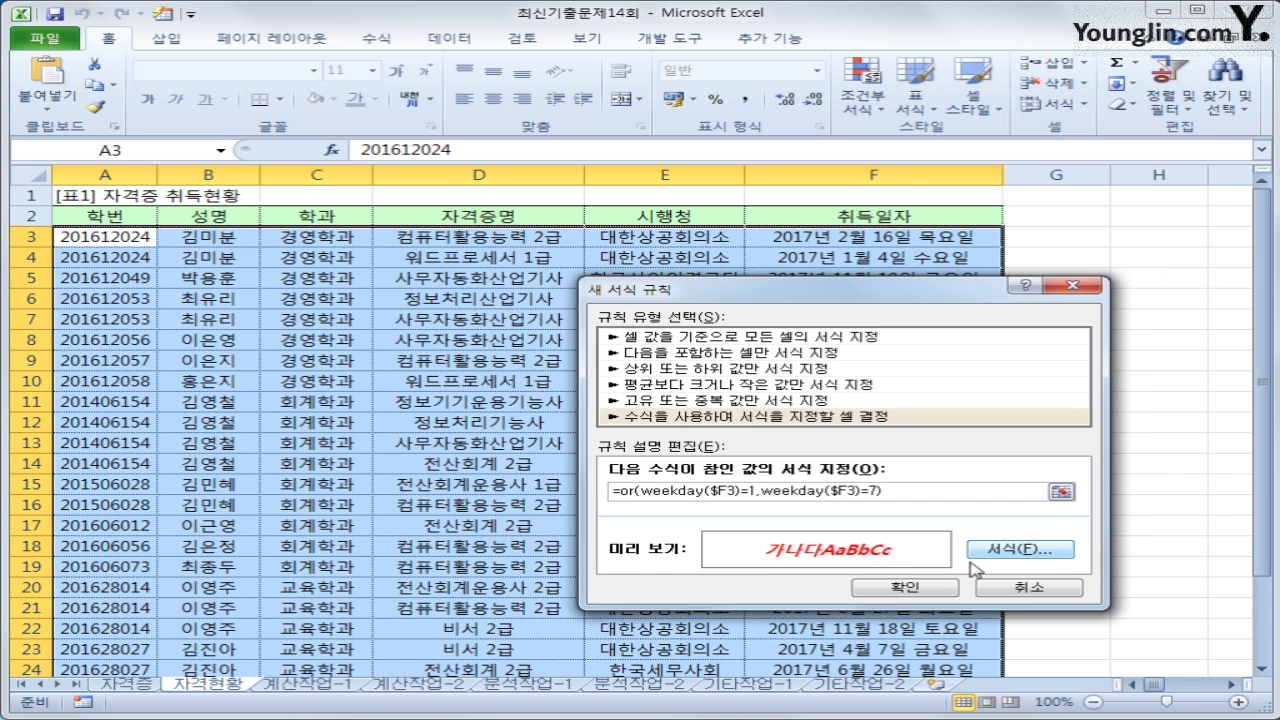
click(951, 598)
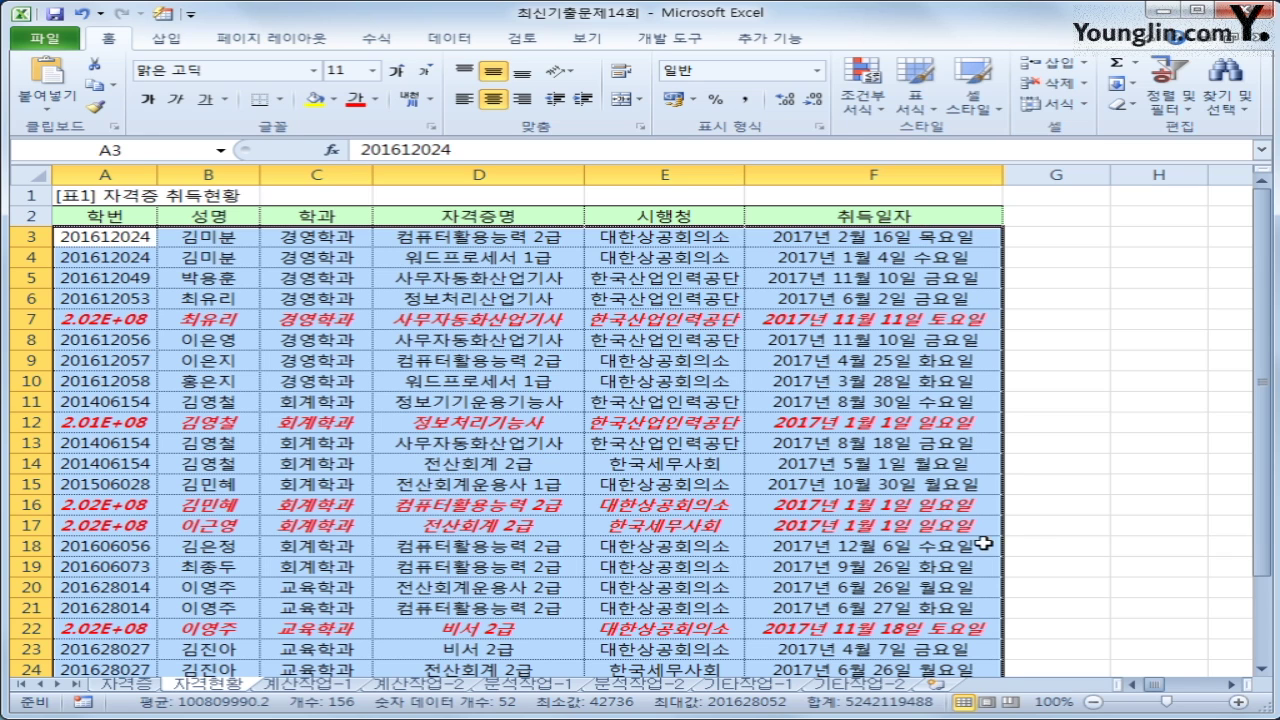
Copy the 시행청 header and its first value 대한상공회의소 from E2:E3 to cell A30.
scroll(972, 550, down, 2)
scroll(972, 557, up, 2)
scroll(790, 565, down, 2)
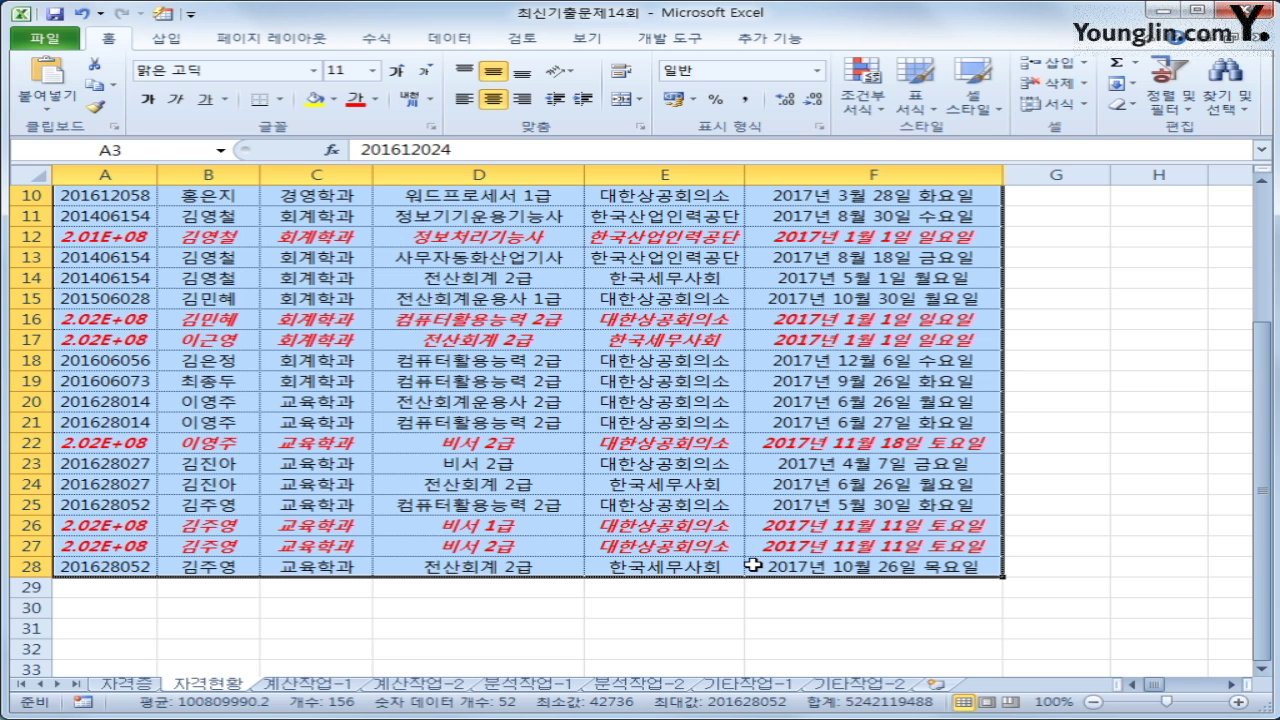
scroll(752, 566, up, 3)
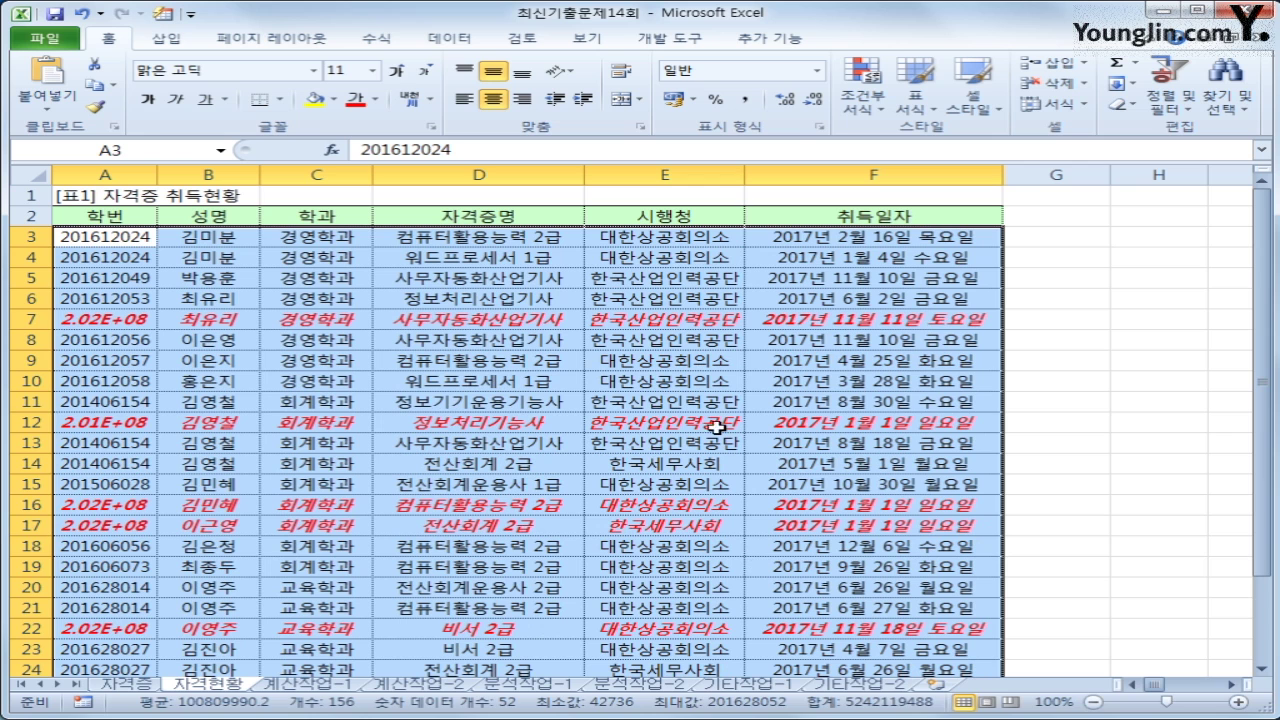
click(686, 217)
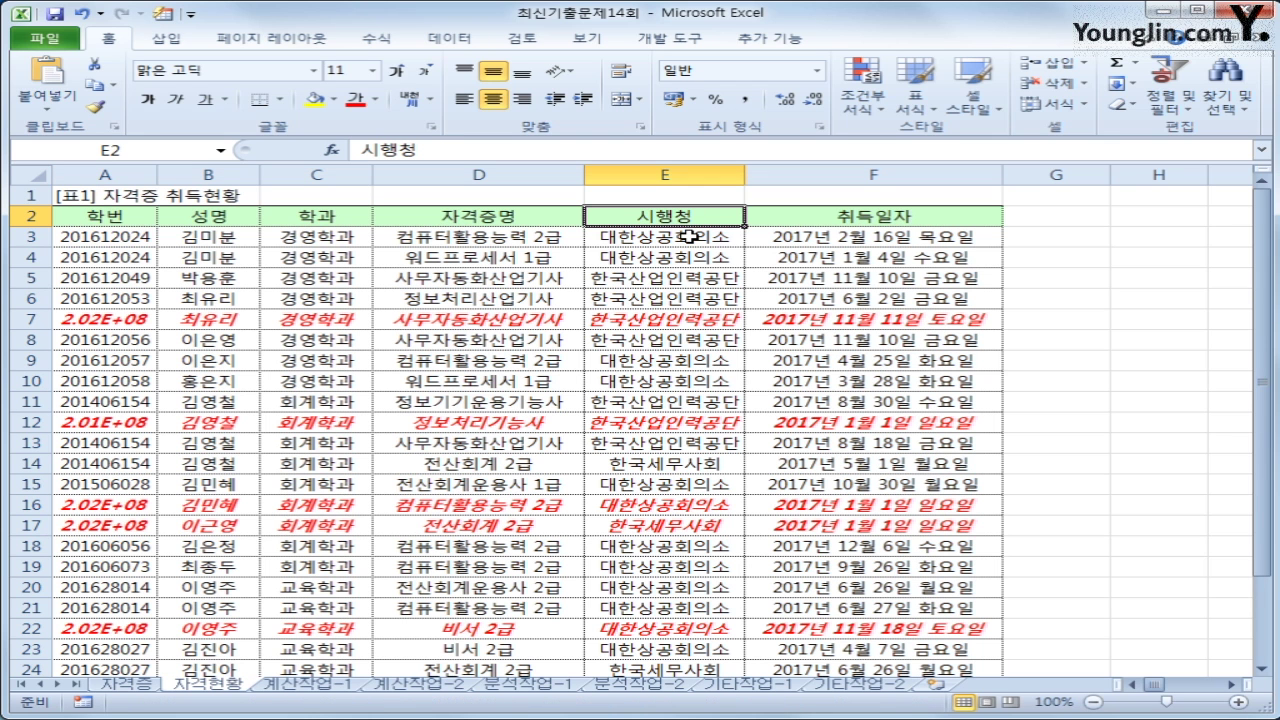
ctrl+click(690, 236)
key(ctrl+c)
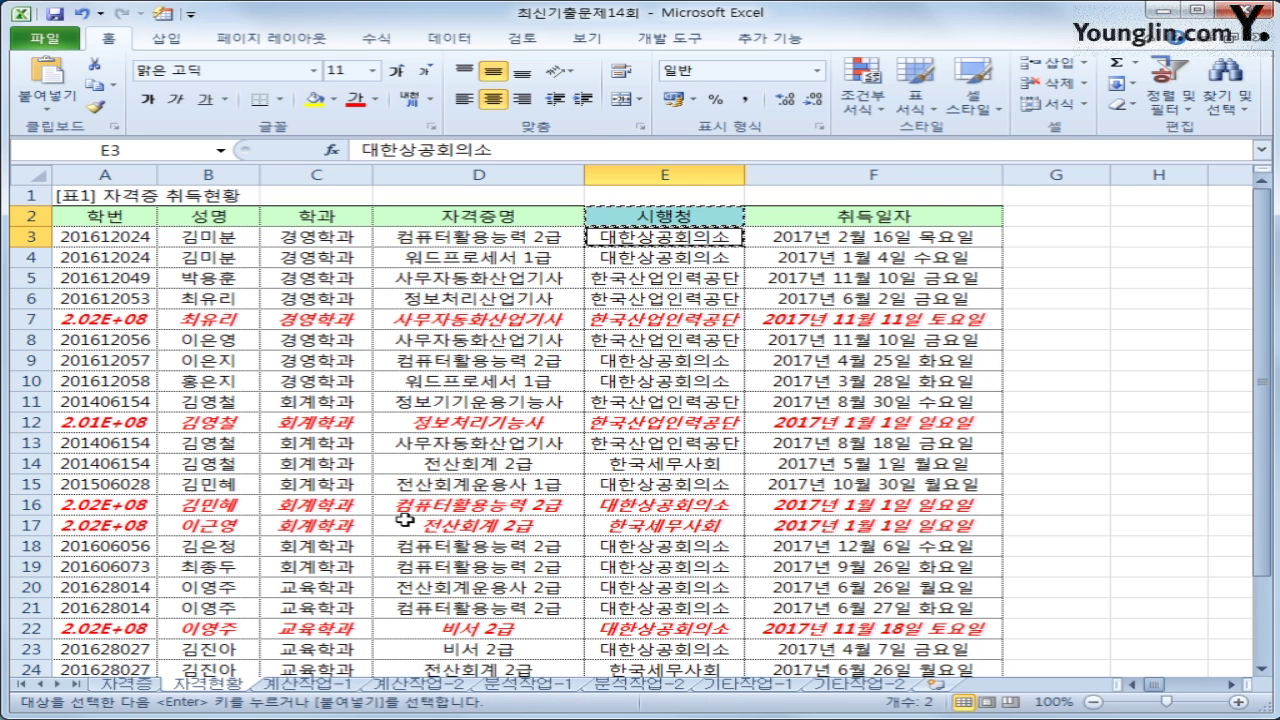
scroll(403, 519, down, 2)
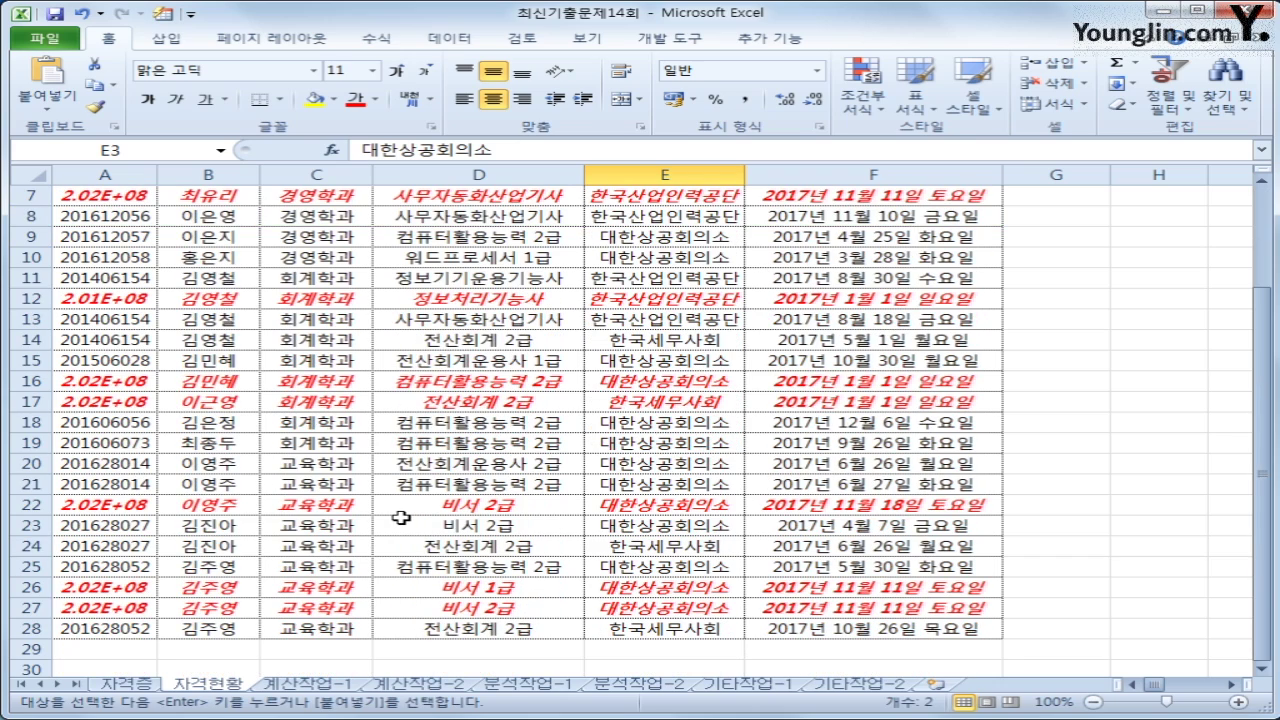
scroll(157, 652, down, 2)
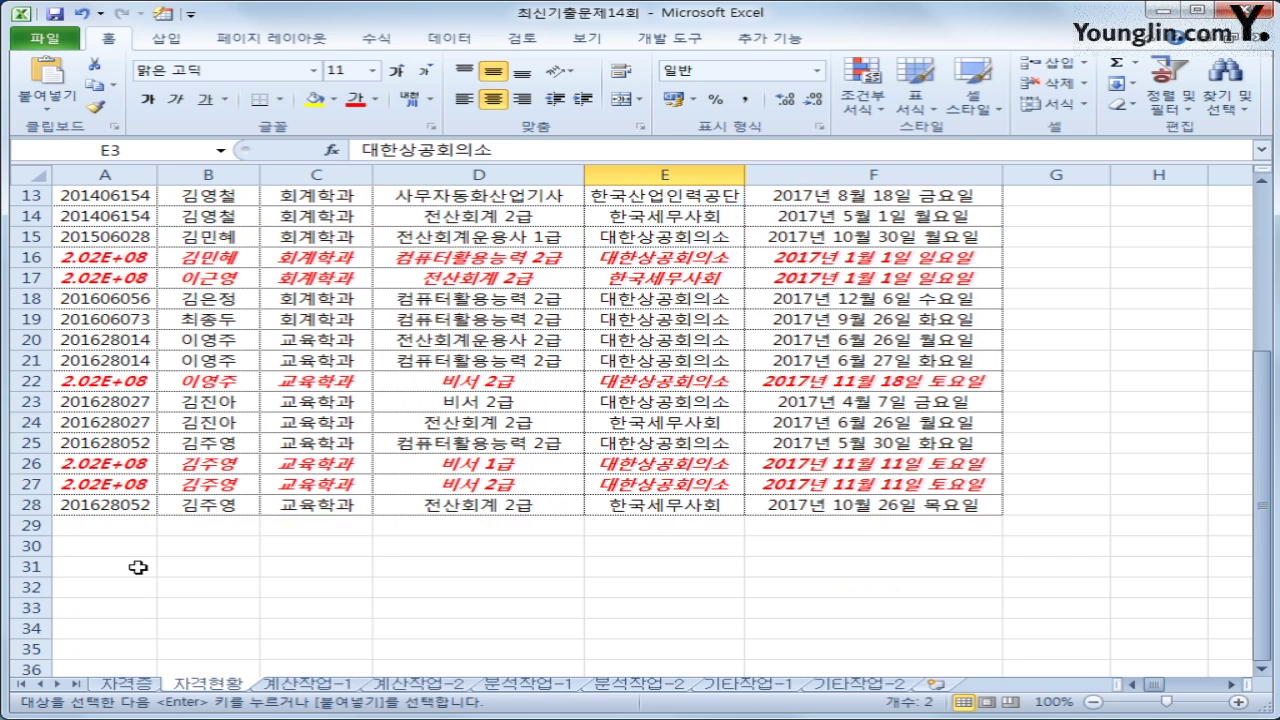
click(133, 548)
key(ctrl+v)
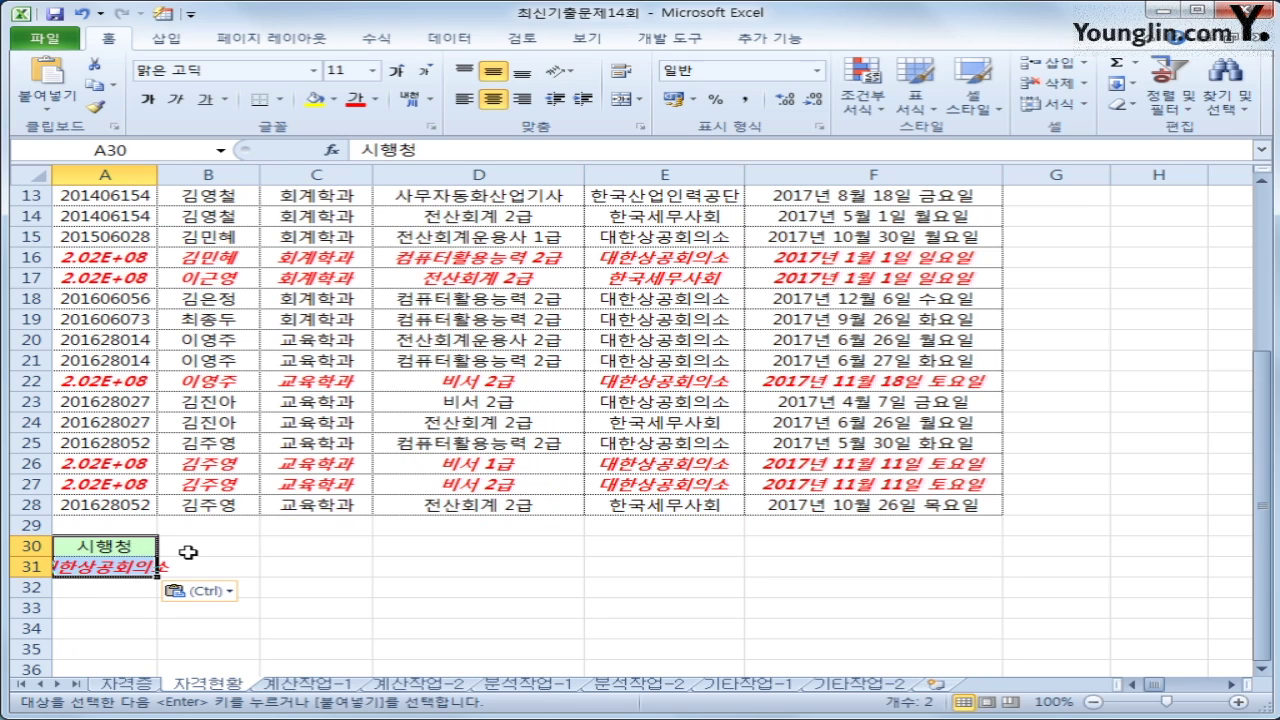
Enter the criteria heading 조건 in cell B30 and autofit the width of column A.
click(186, 551)
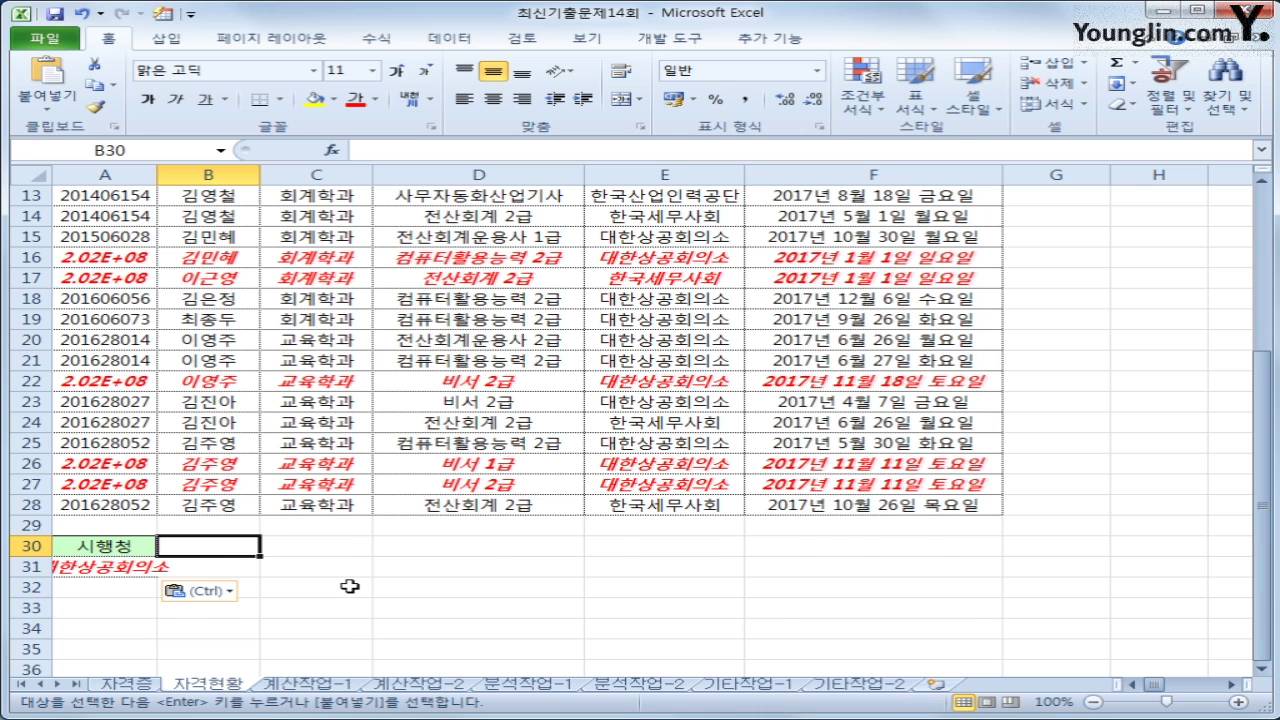
scroll(346, 586, up, 4)
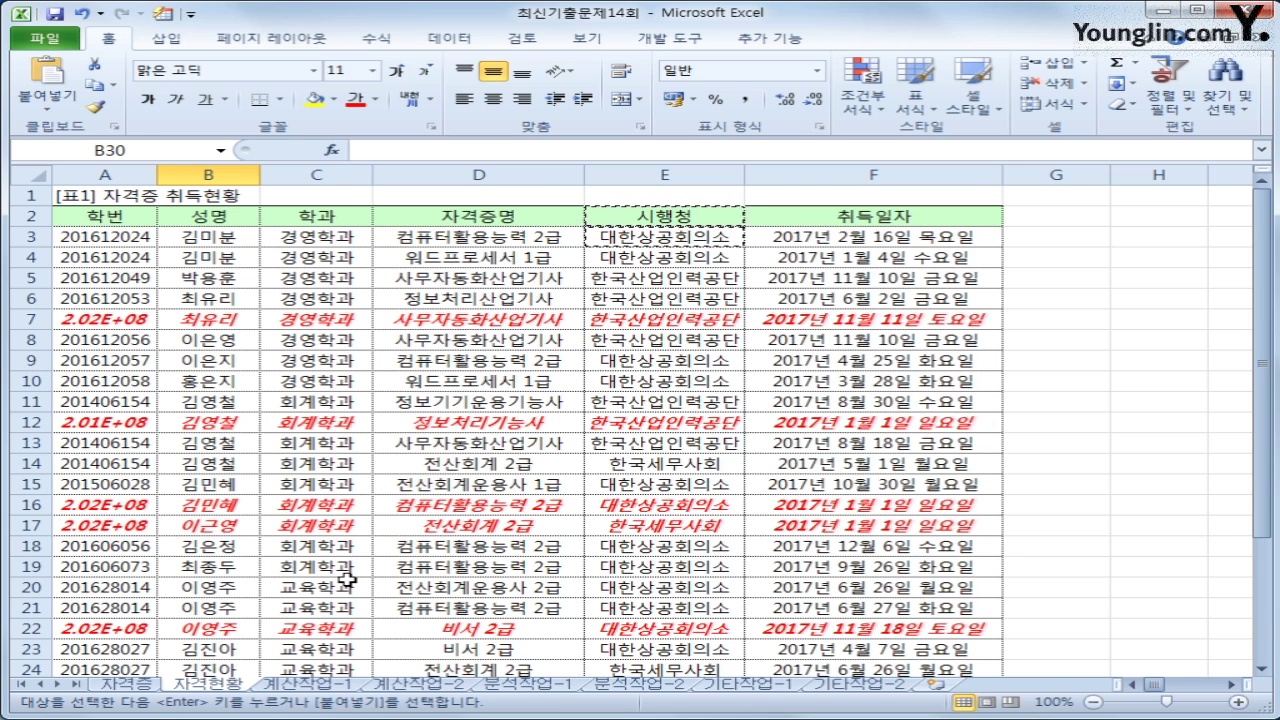
scroll(347, 580, down, 4)
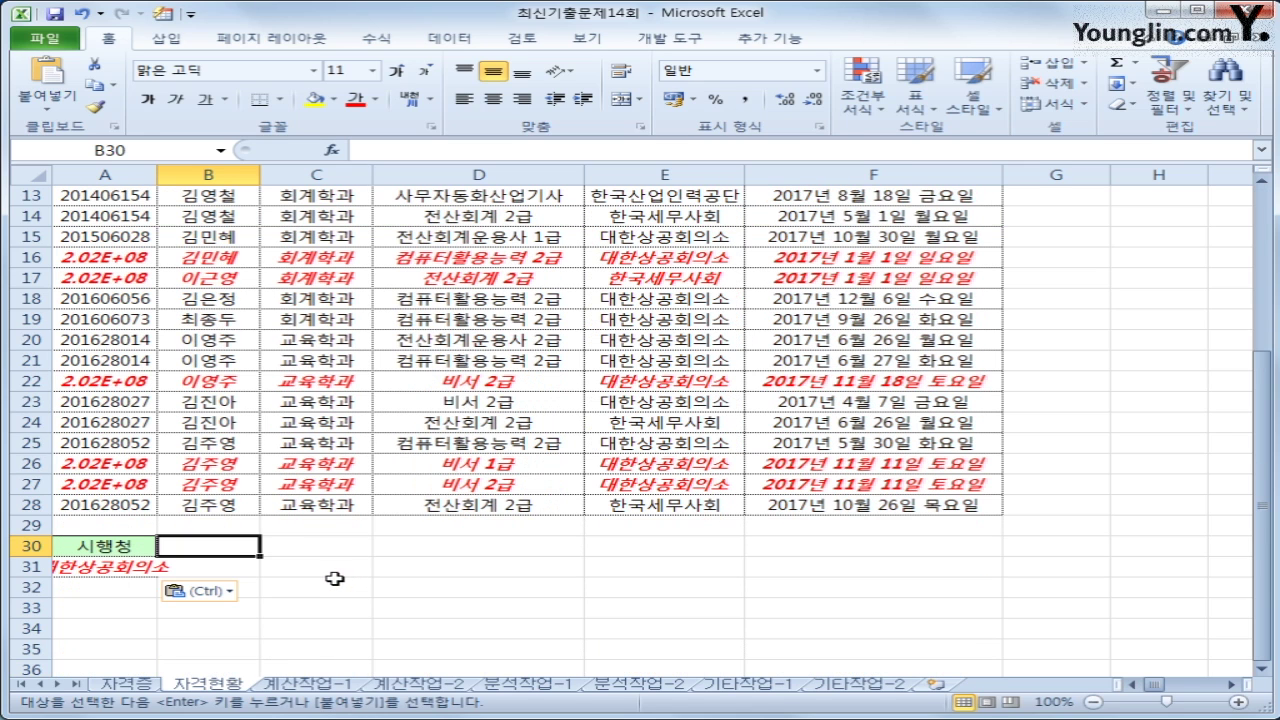
text(who)
key(BackSpace)
key(BackSpace)
key(BackSpace)
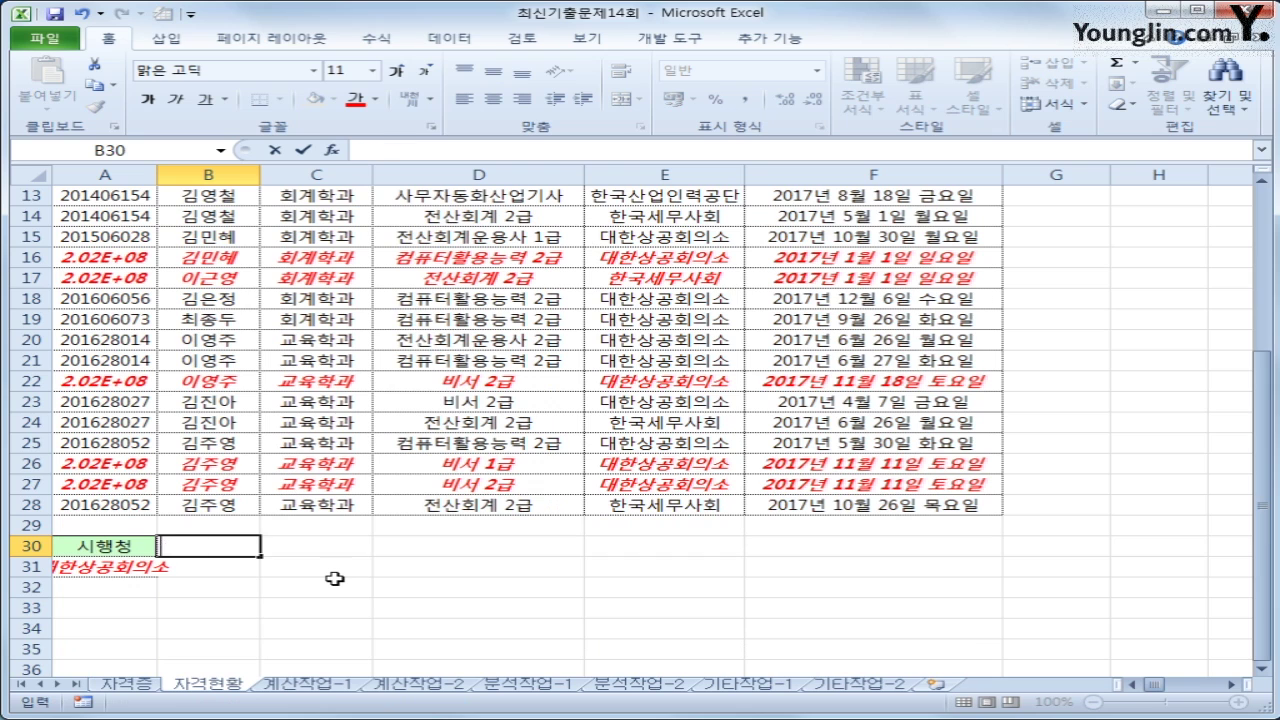
text(조건)
key(Return)
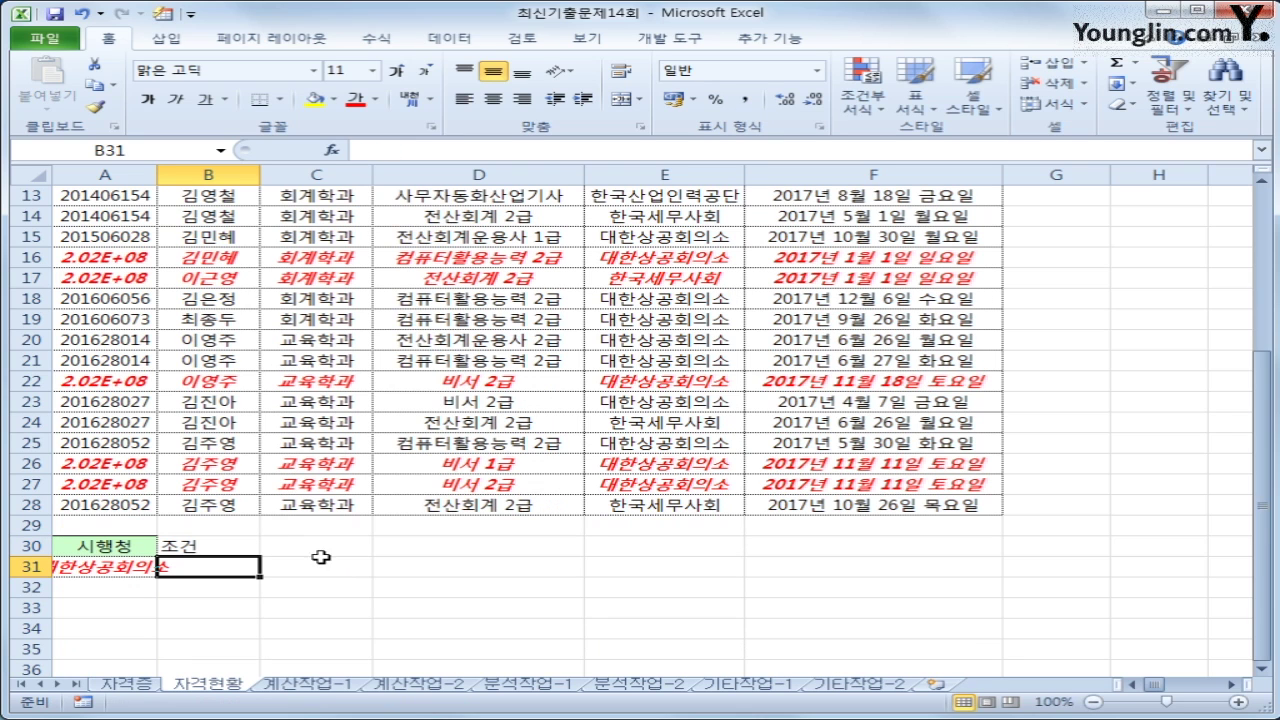
double_click(157, 175)
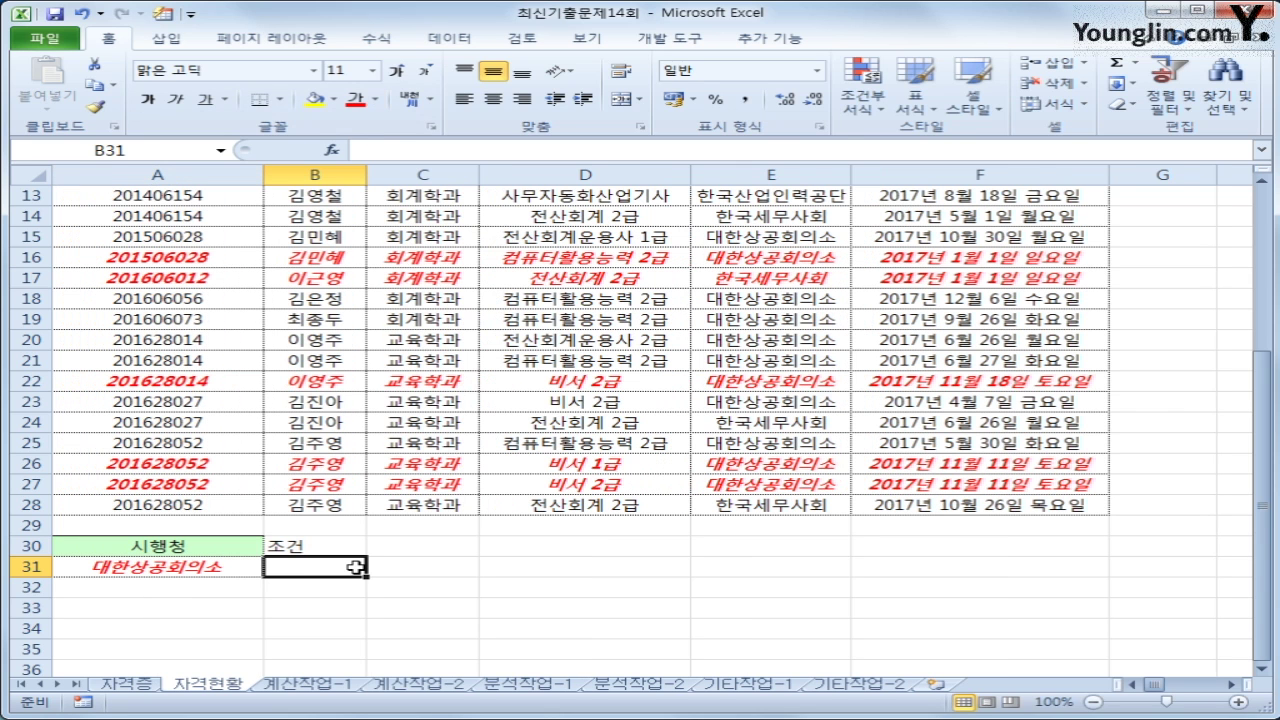
Enter the criteria formula =RIGHT(D3,2)="2급" in cell B31.
text(=rig)
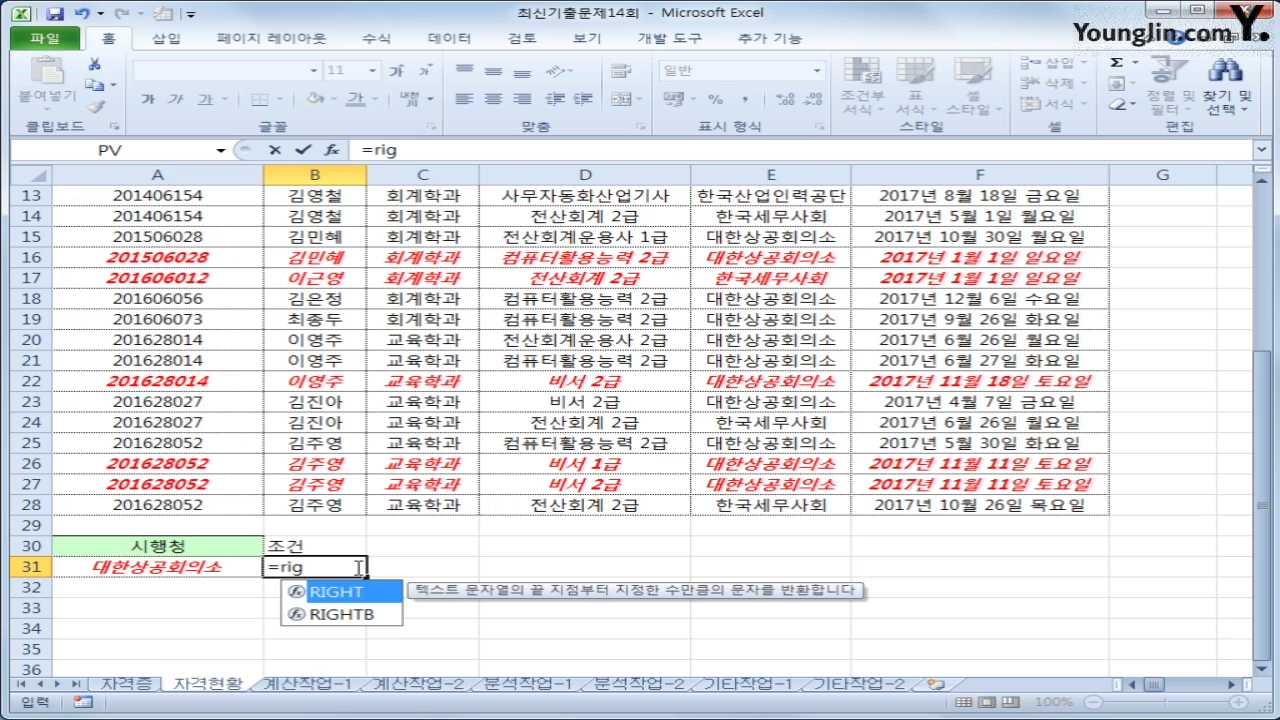
key(Tab)
scroll(352, 545, up, 2)
scroll(352, 545, up, 2)
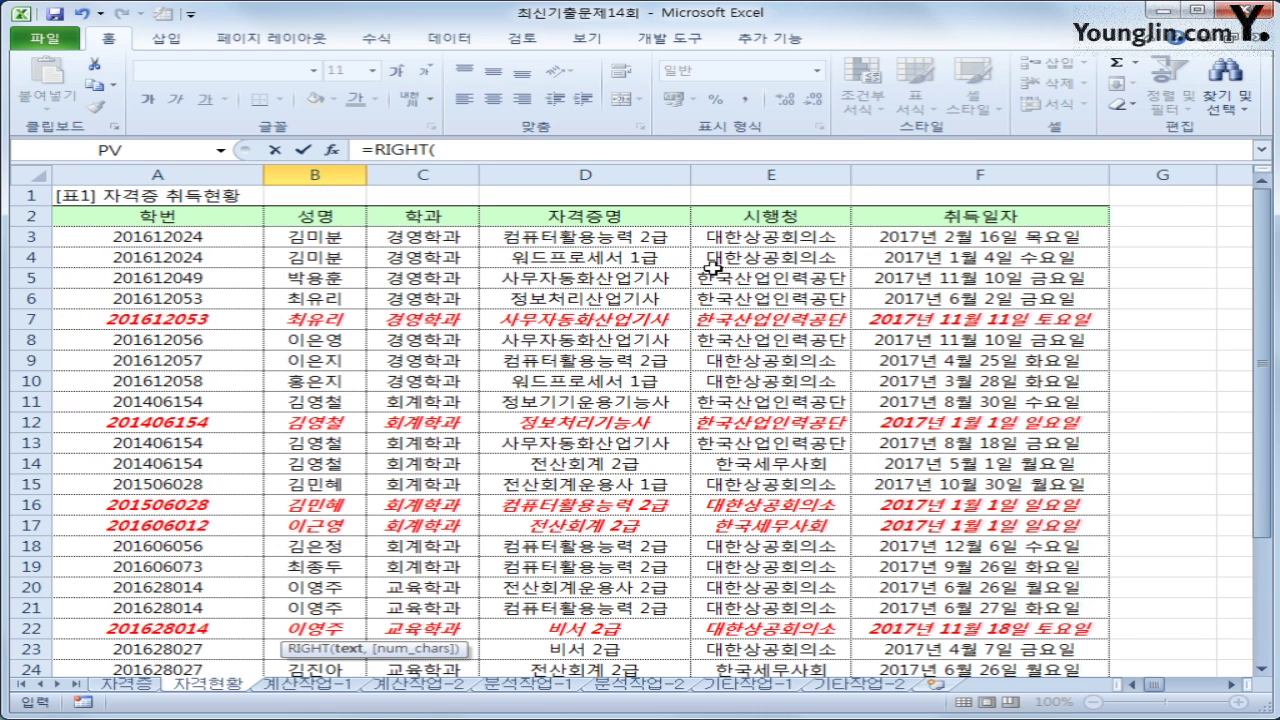
click(652, 237)
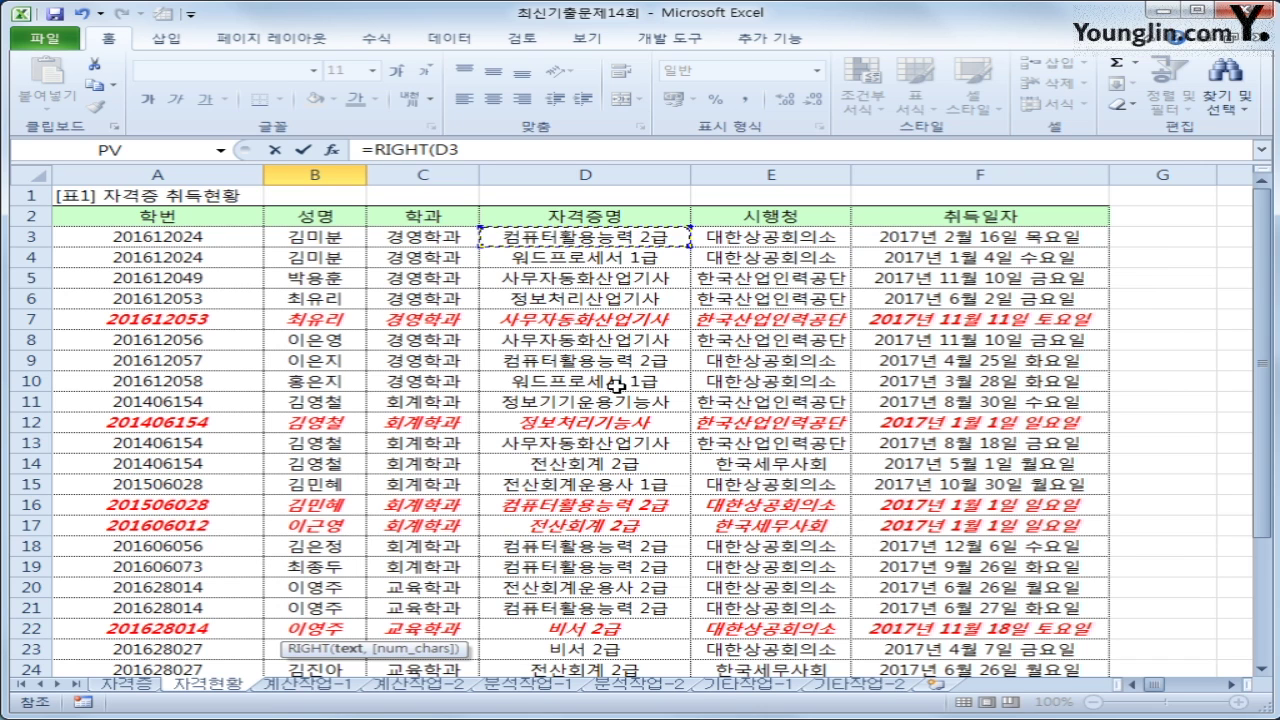
text(,2))
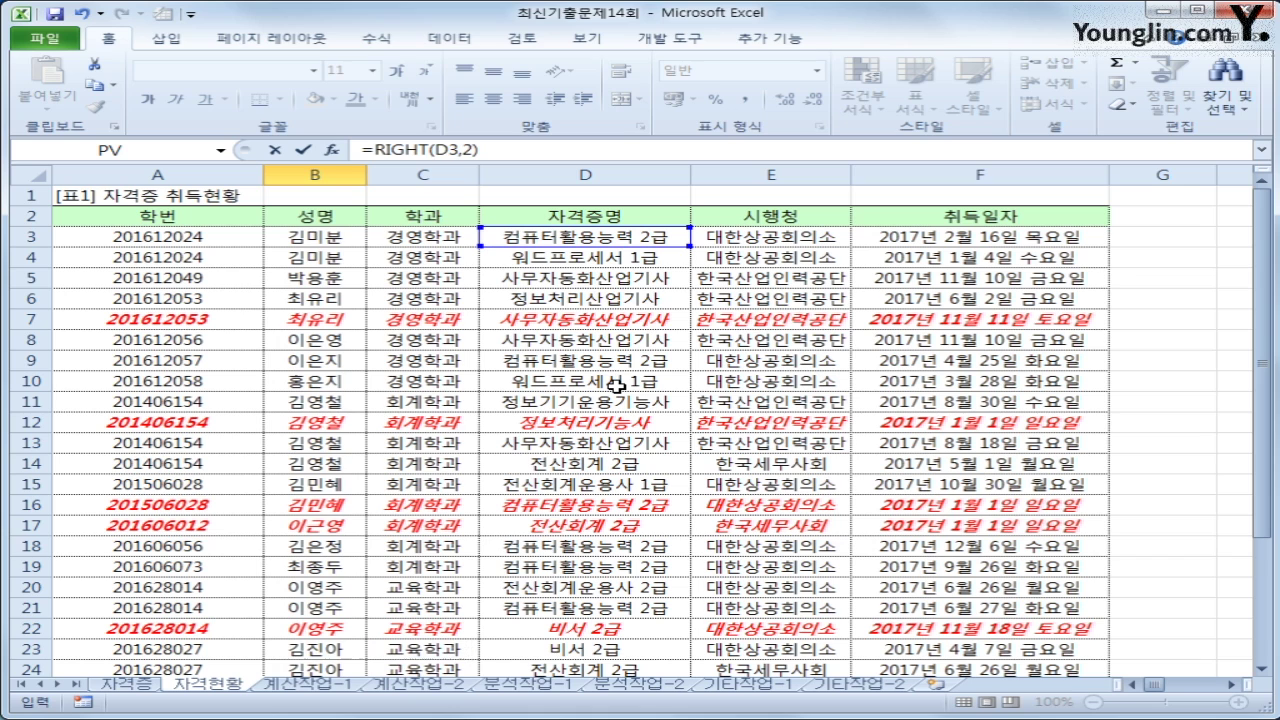
text(="2급")
key(Return)
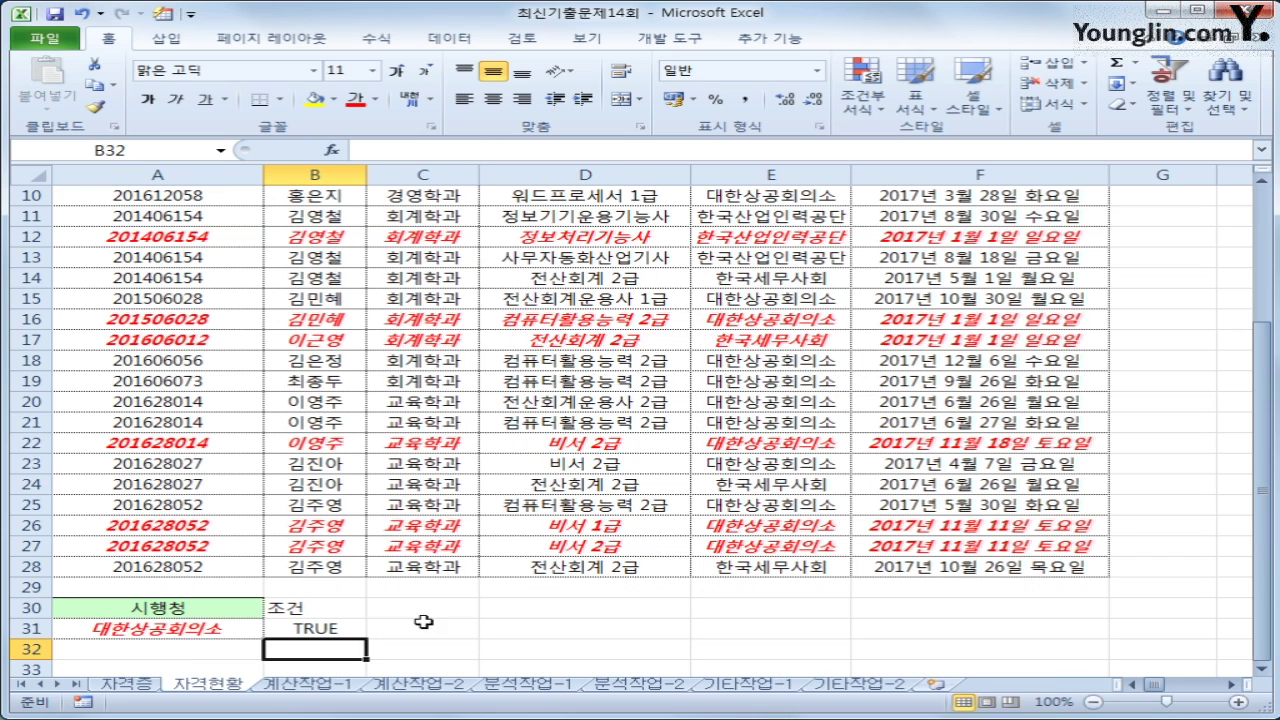
click(245, 631)
drag(245, 631, 312, 630)
click(314, 628)
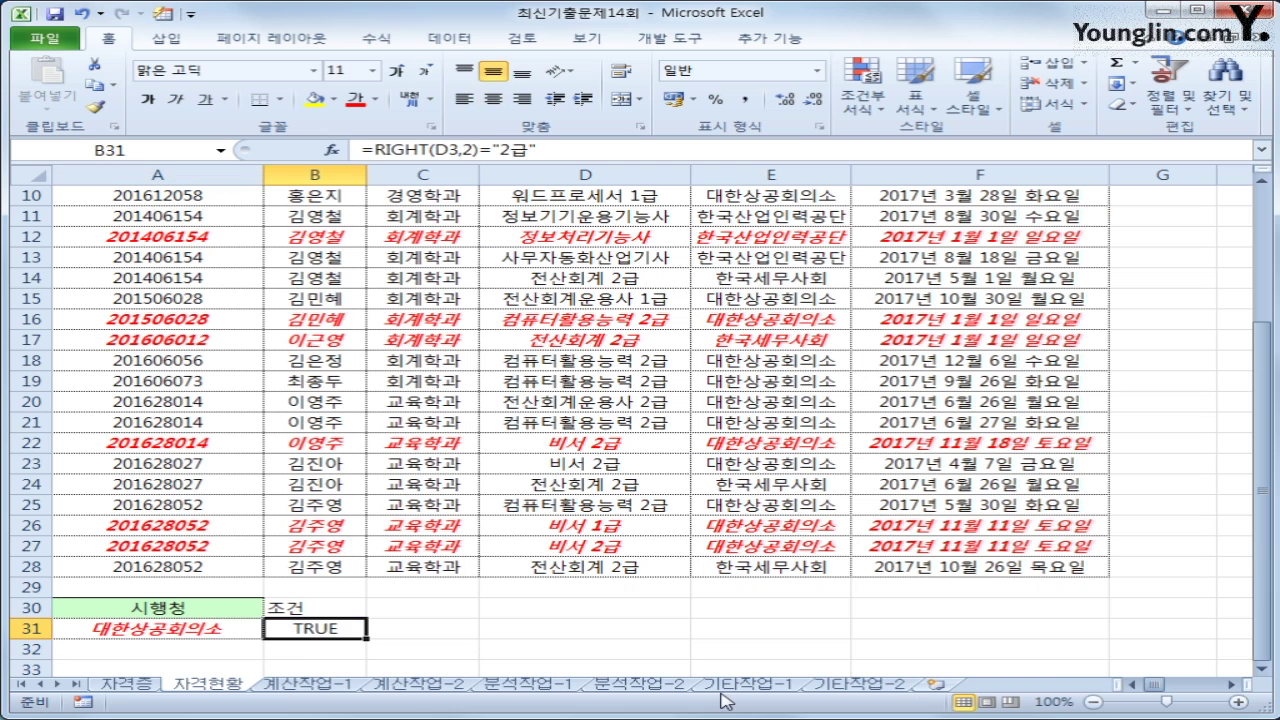
Copy the 학번, 성명, 학과 and 자격증명 headers from A2:D2 to cell A35.
scroll(679, 553, up, 3)
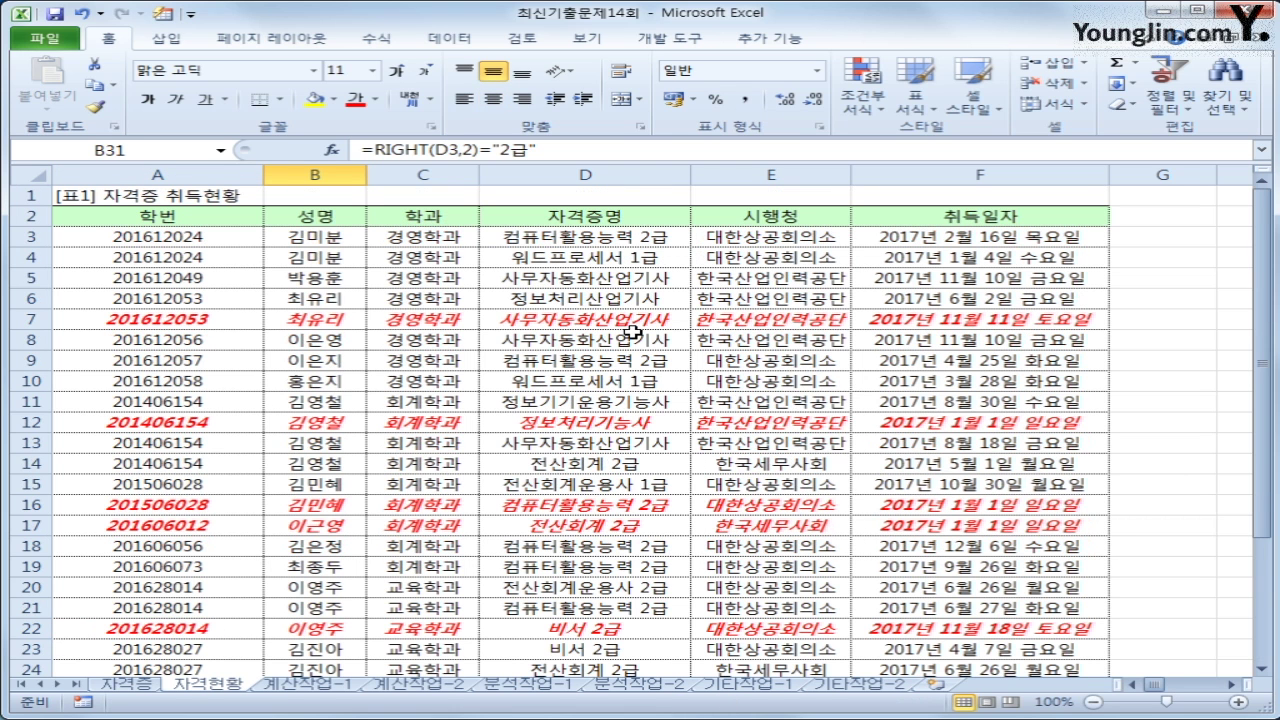
click(190, 222)
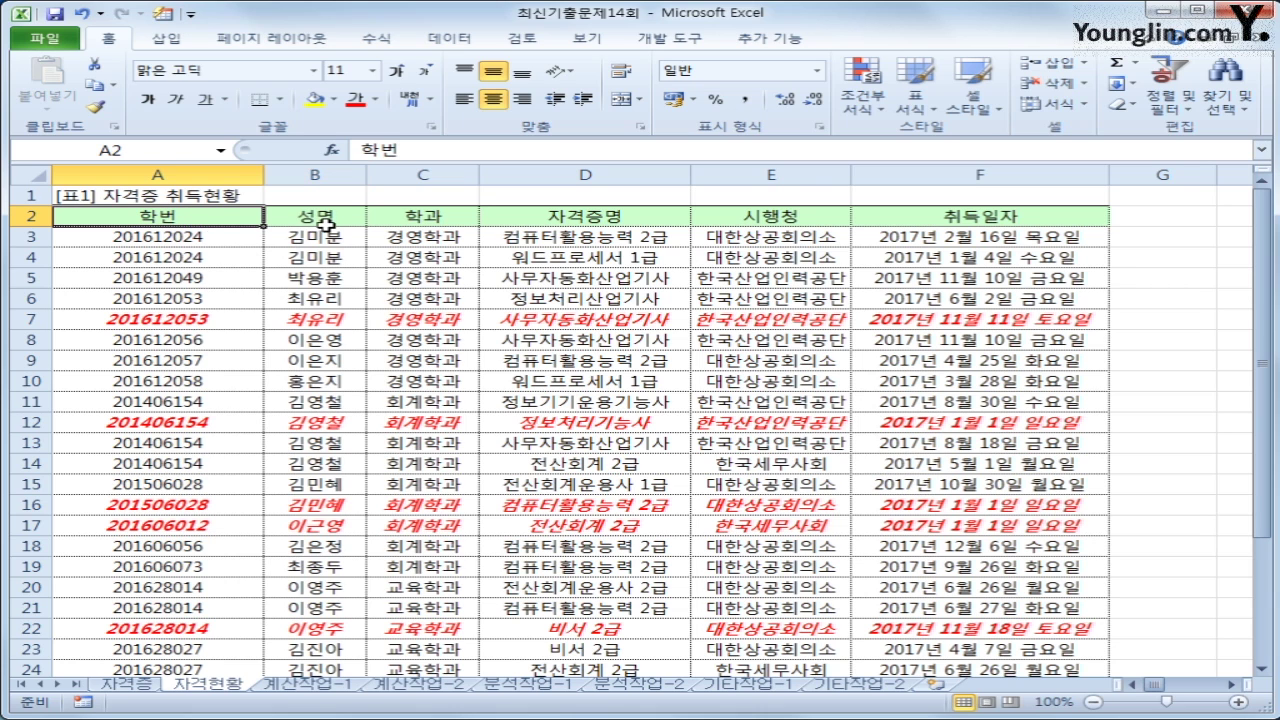
ctrl+click(330, 218)
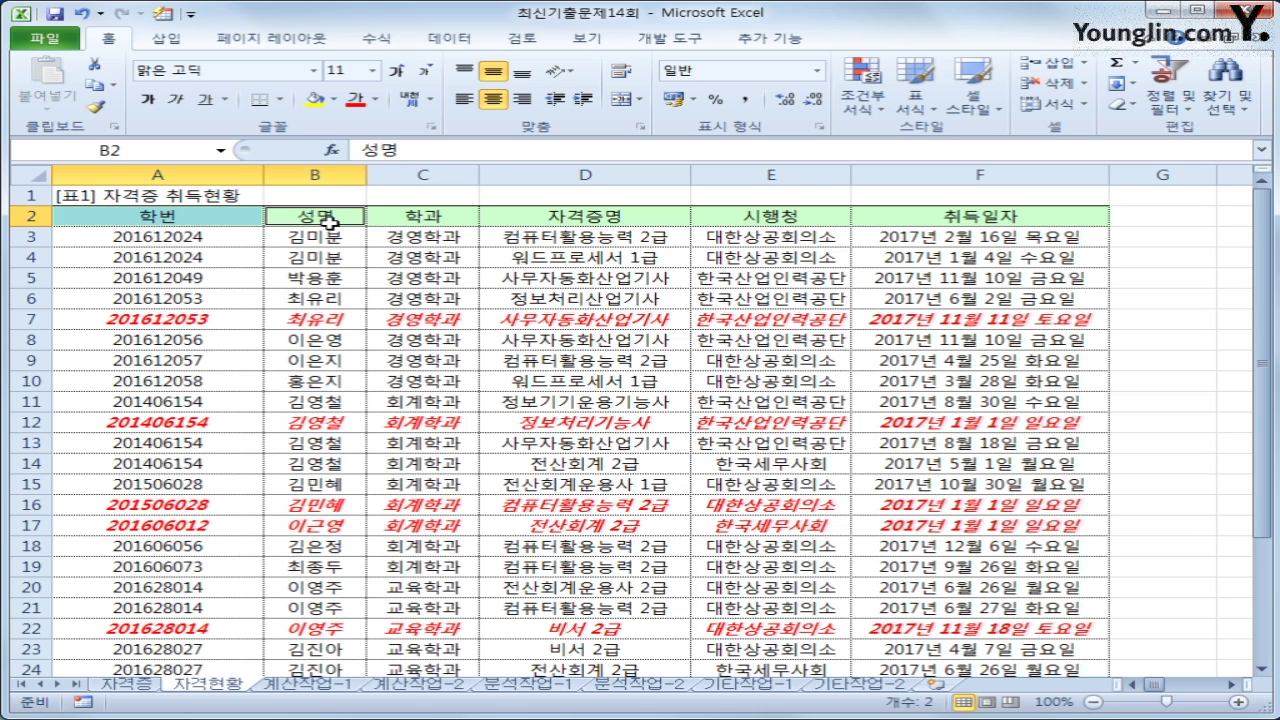
ctrl+click(400, 215)
ctrl+click(537, 214)
key(ctrl+c)
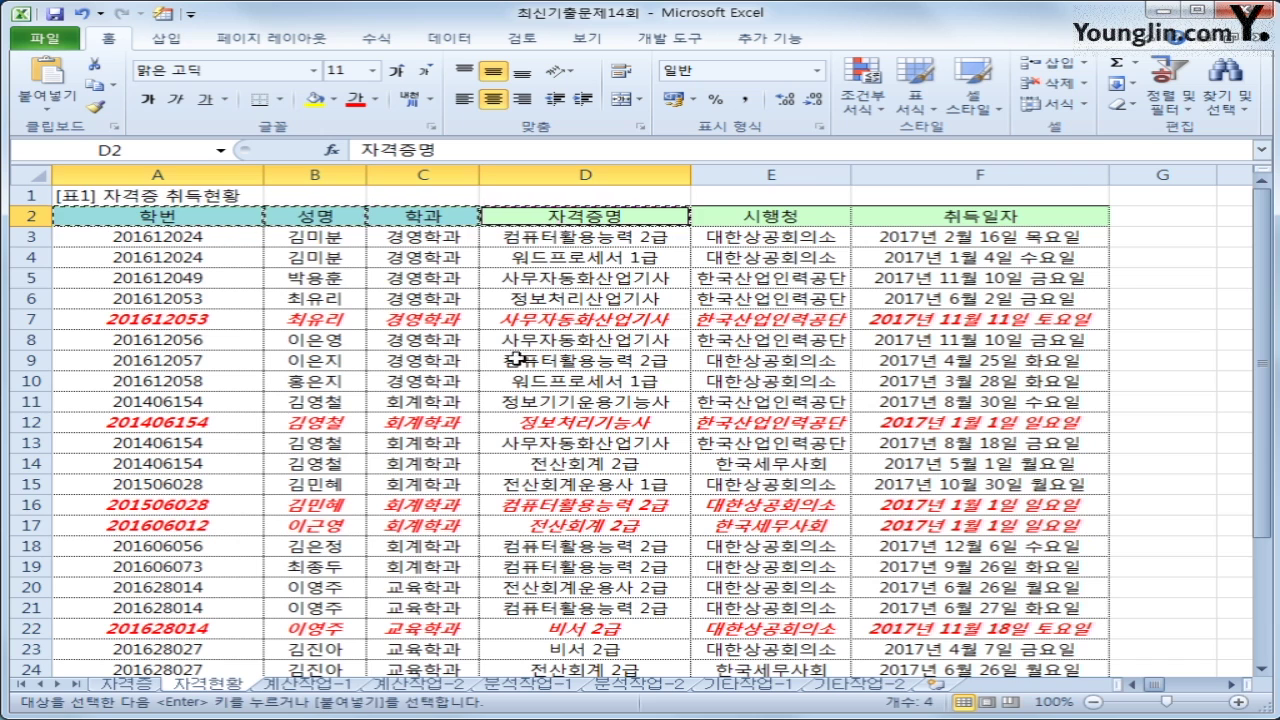
scroll(485, 370, down, 6)
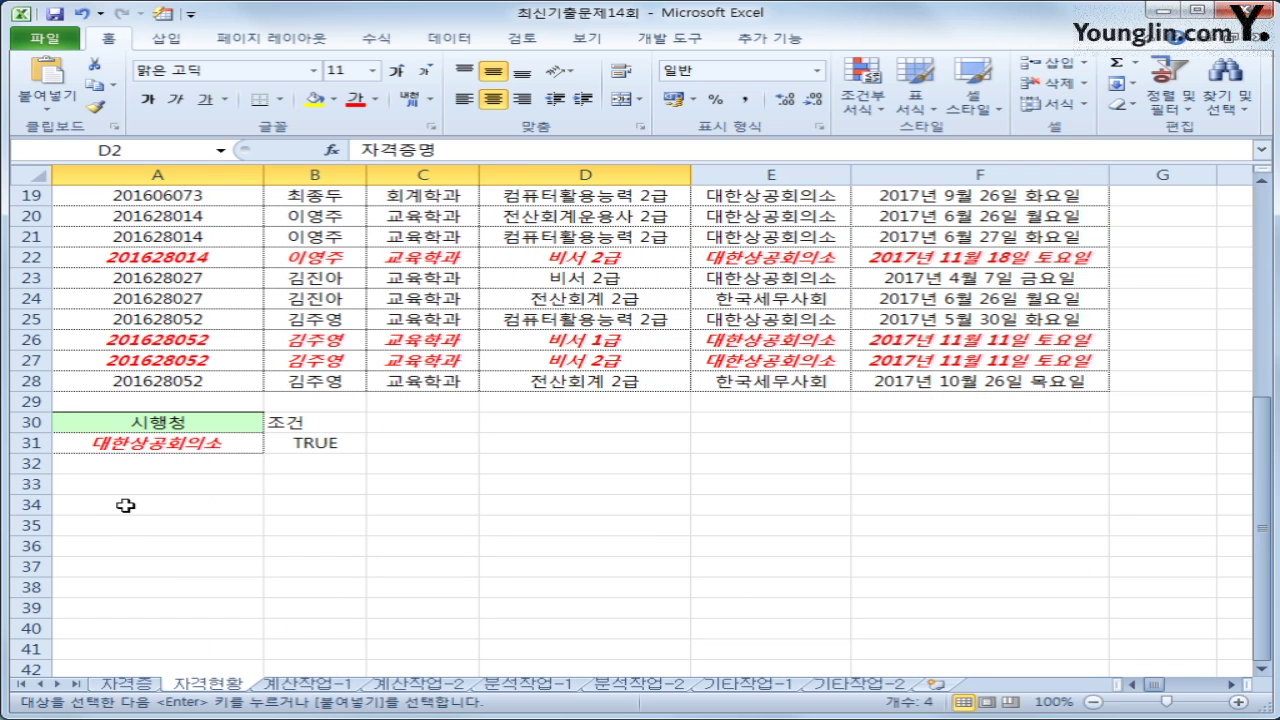
click(129, 526)
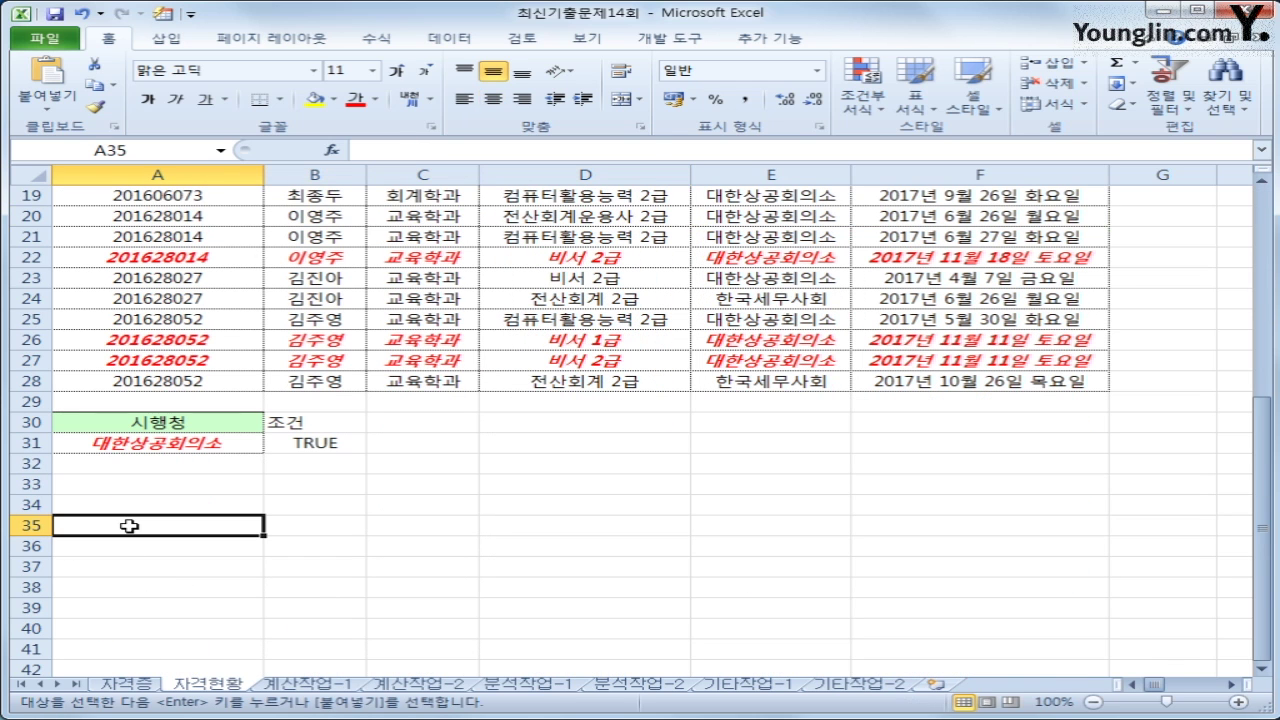
key(ctrl+v)
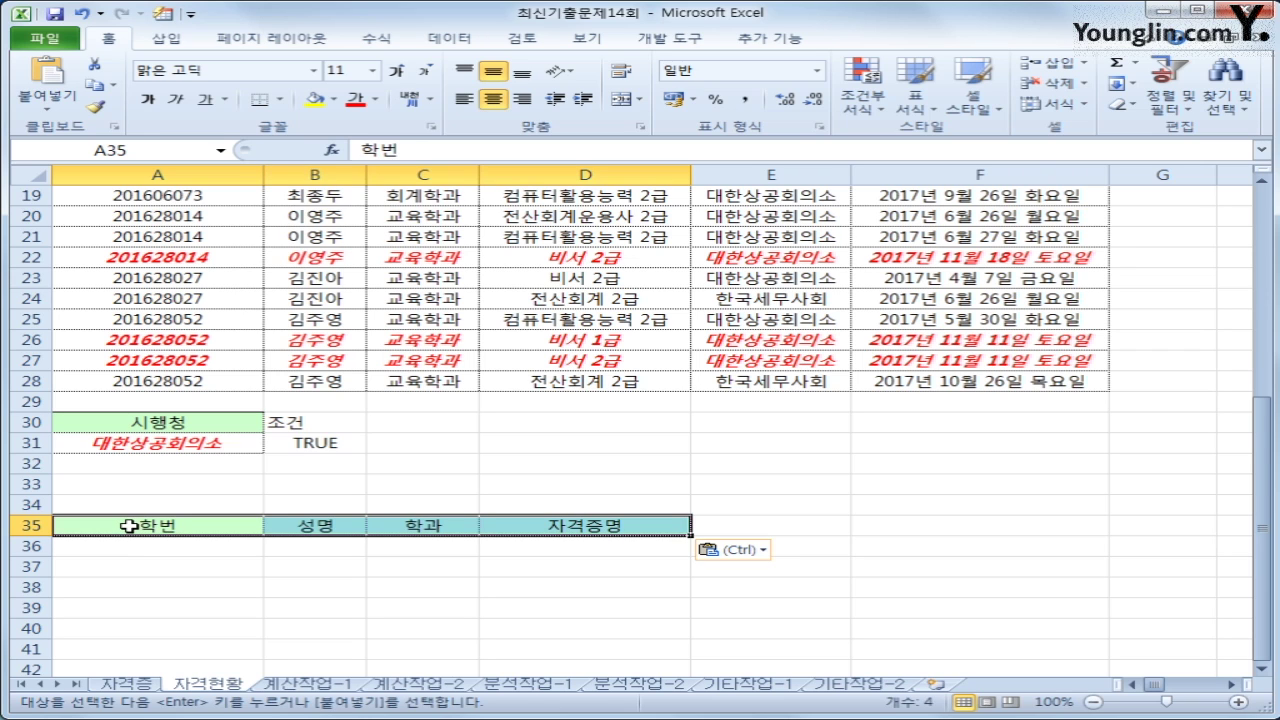
Start an advanced filter (고급 필터) on the table $A$2:$F$28 with A30:B31 as the criteria range.
scroll(135, 528, up, 4)
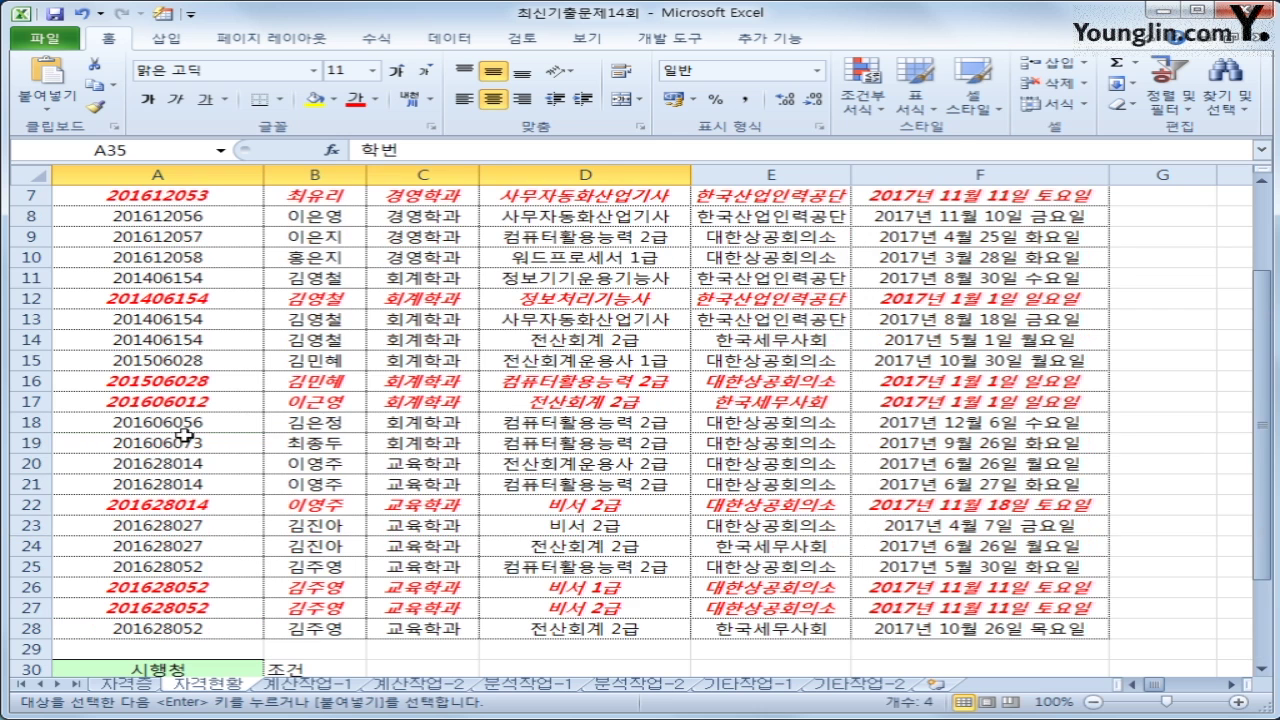
click(185, 434)
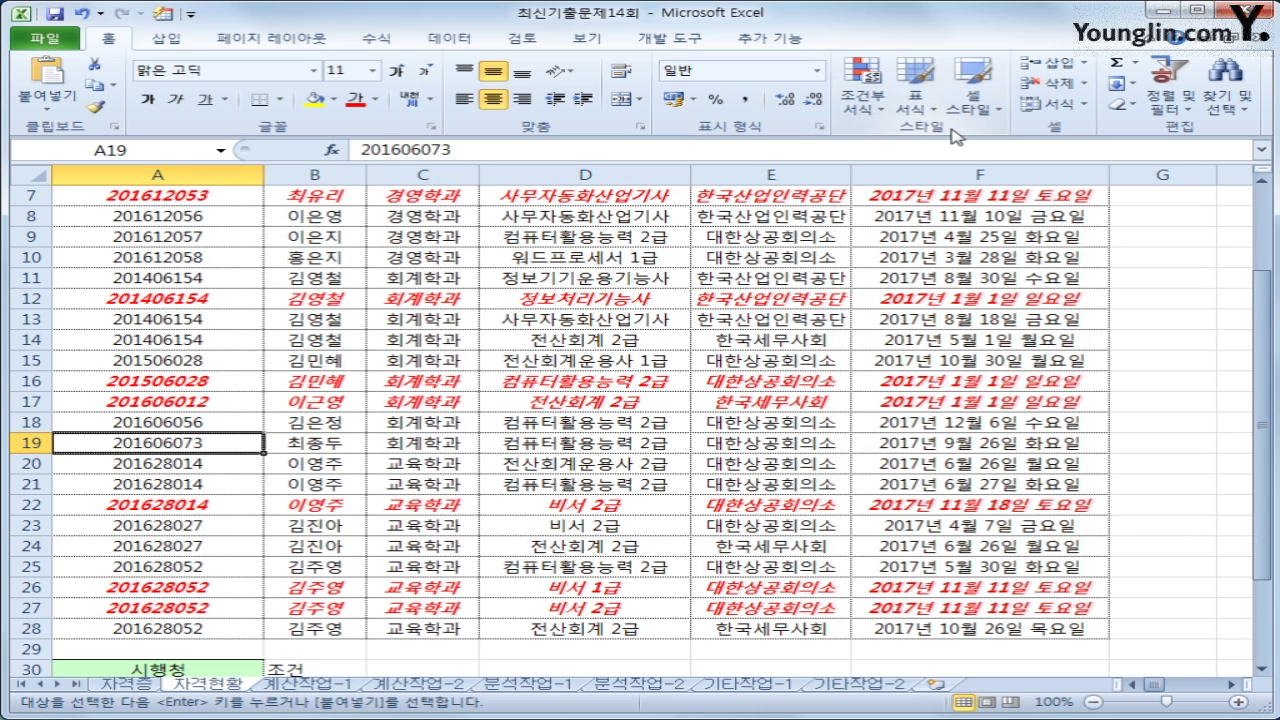
click(446, 40)
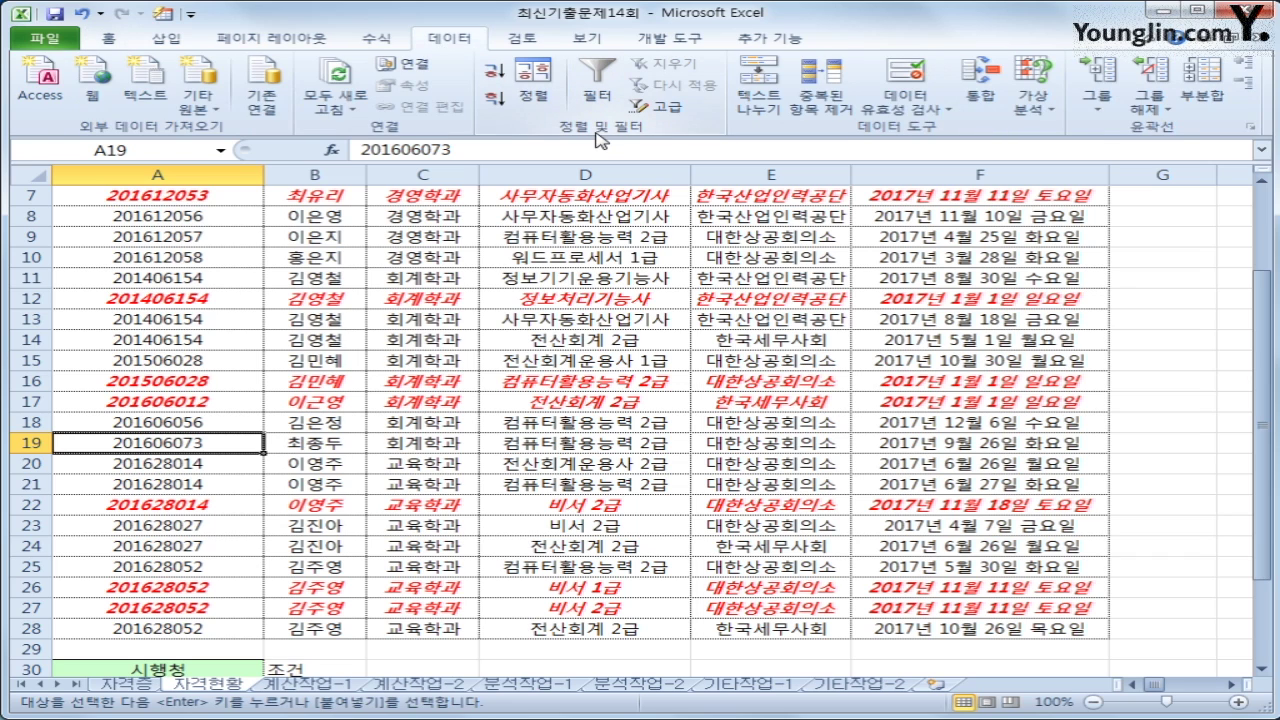
click(660, 105)
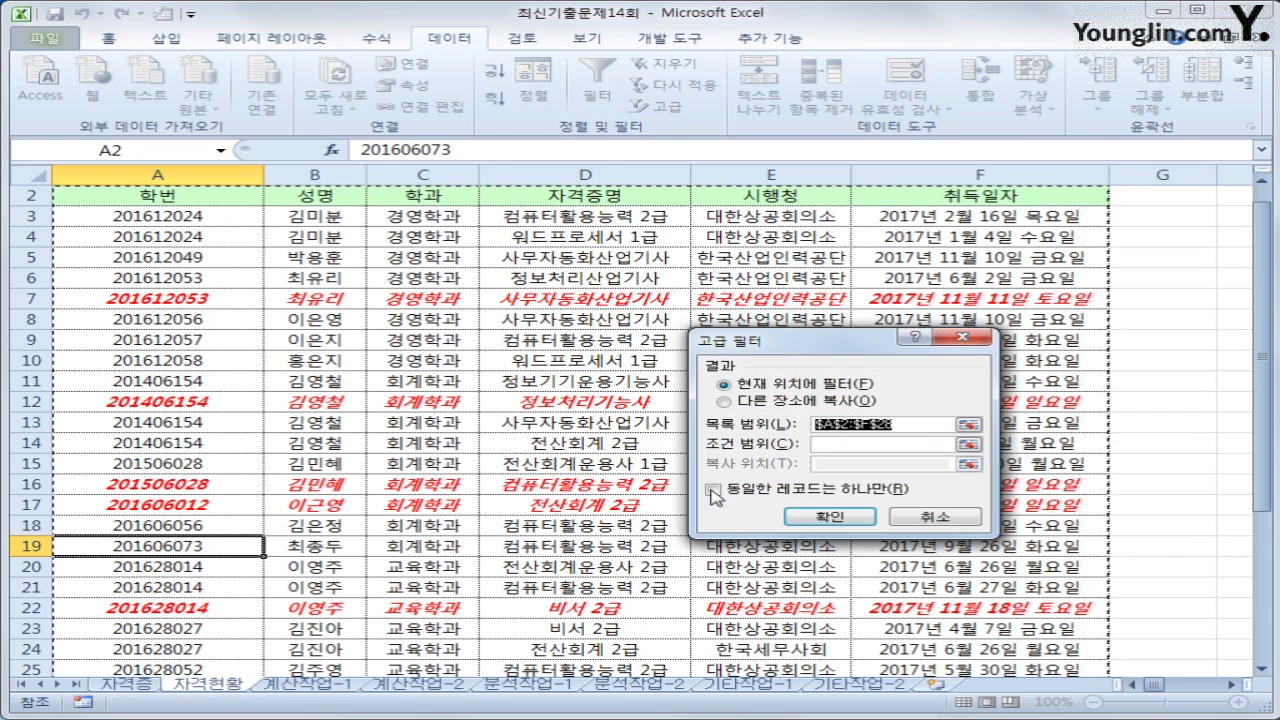
scroll(1025, 495, down, 3)
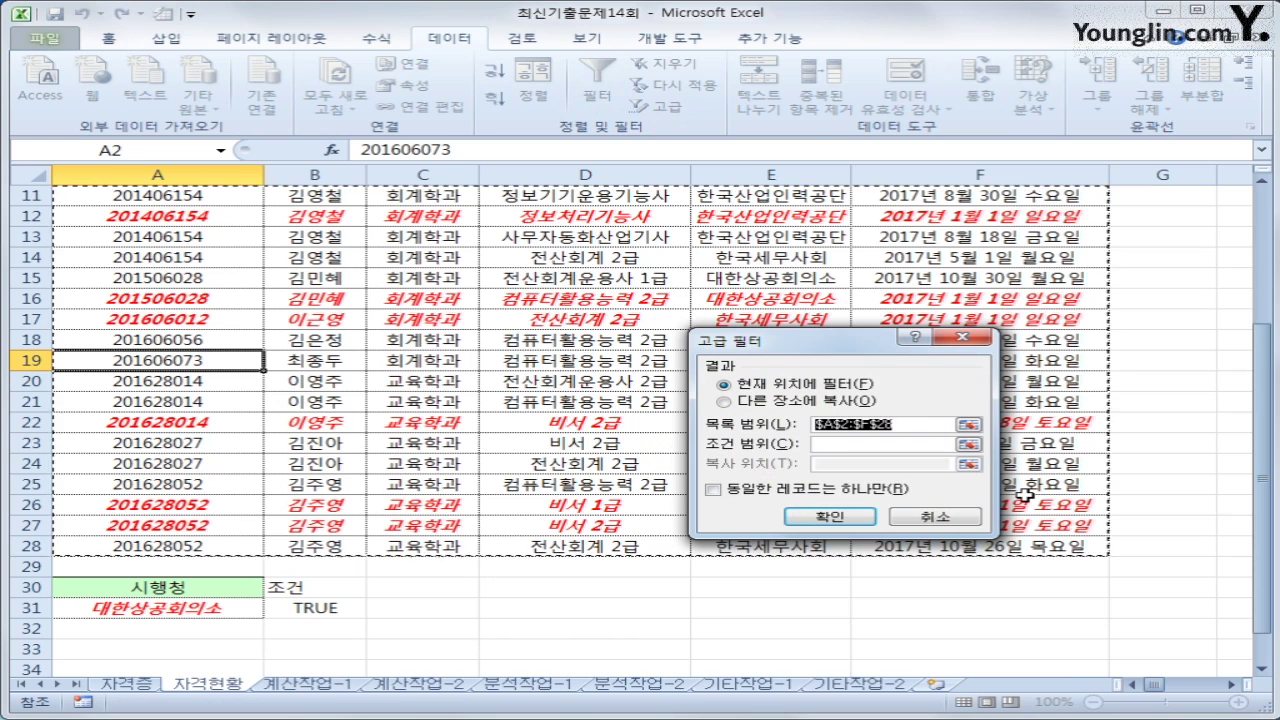
click(870, 444)
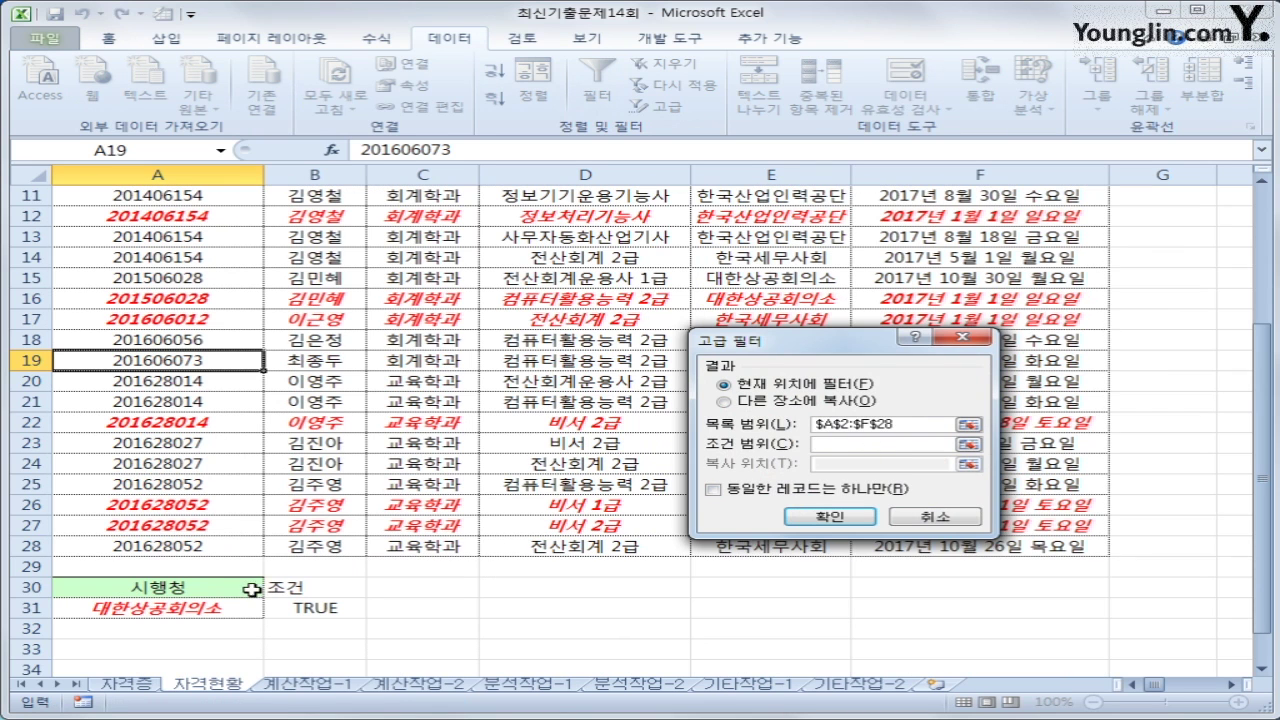
drag(251, 590, 329, 610)
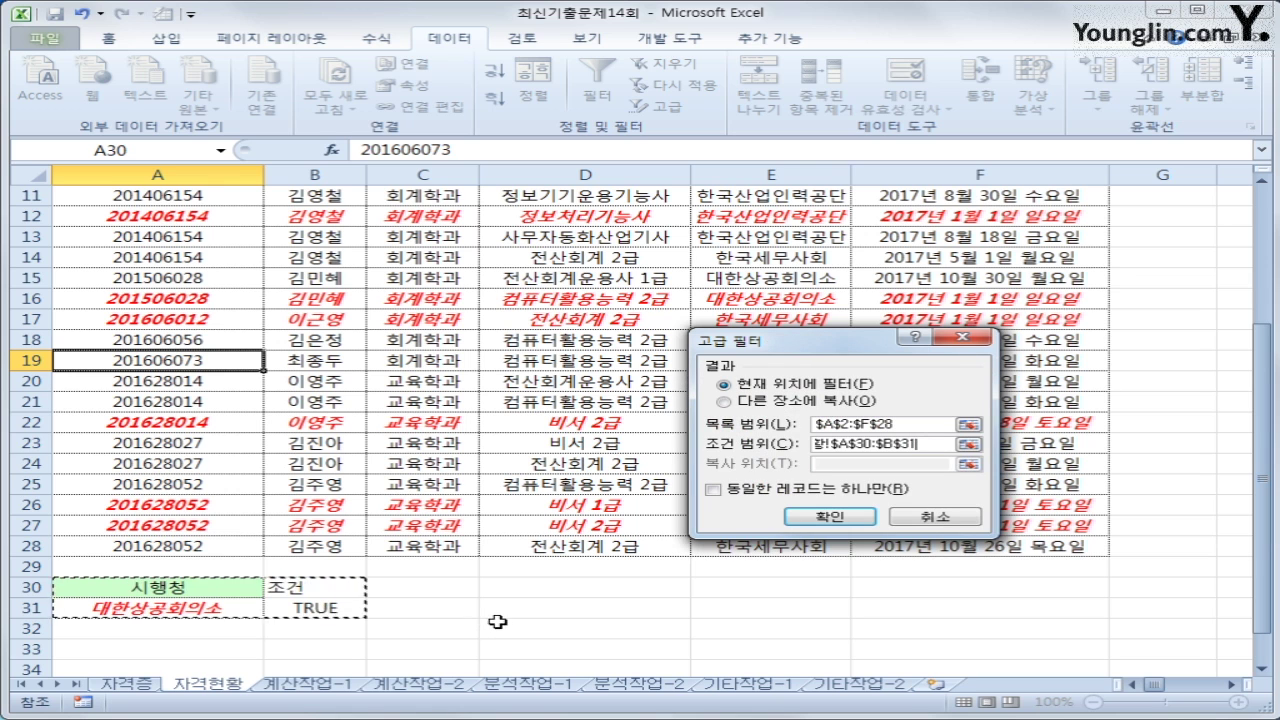
Set the filter to copy to another location (다른 장소에 복사) at A35:D35, run it, and check the extracted 자격증명 values.
click(785, 401)
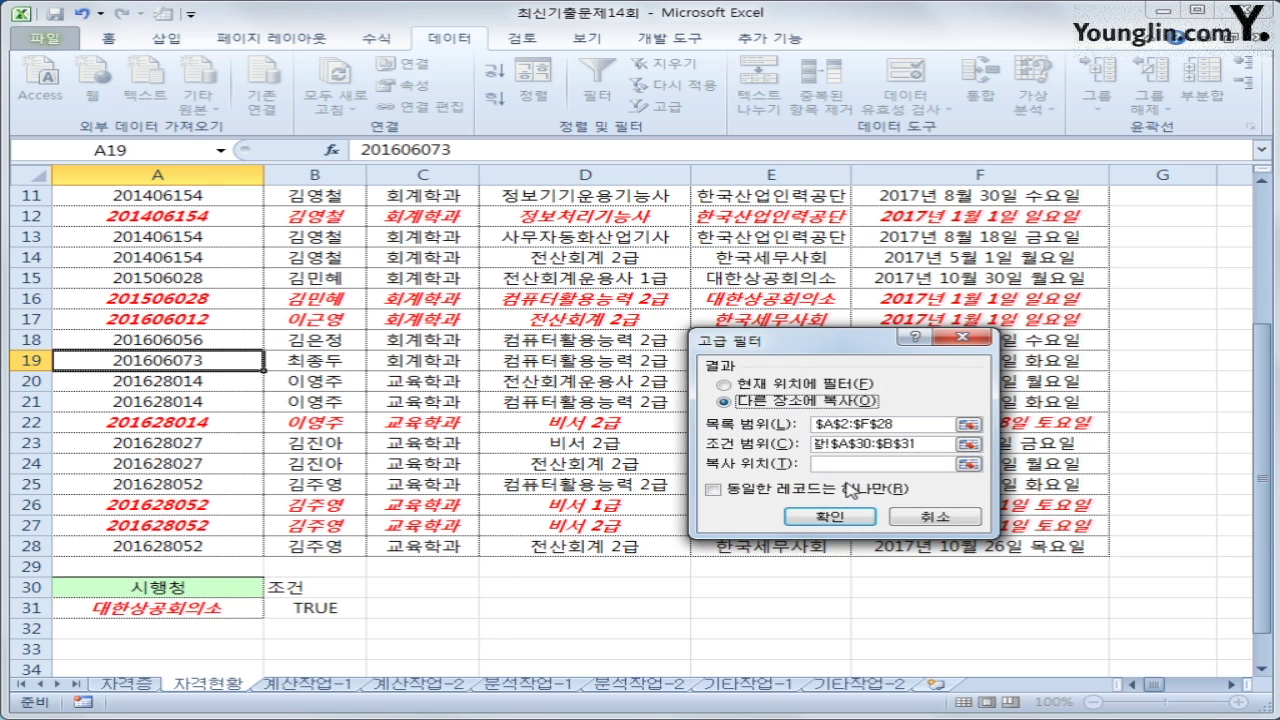
click(856, 464)
scroll(414, 531, down, 3)
drag(171, 508, 630, 508)
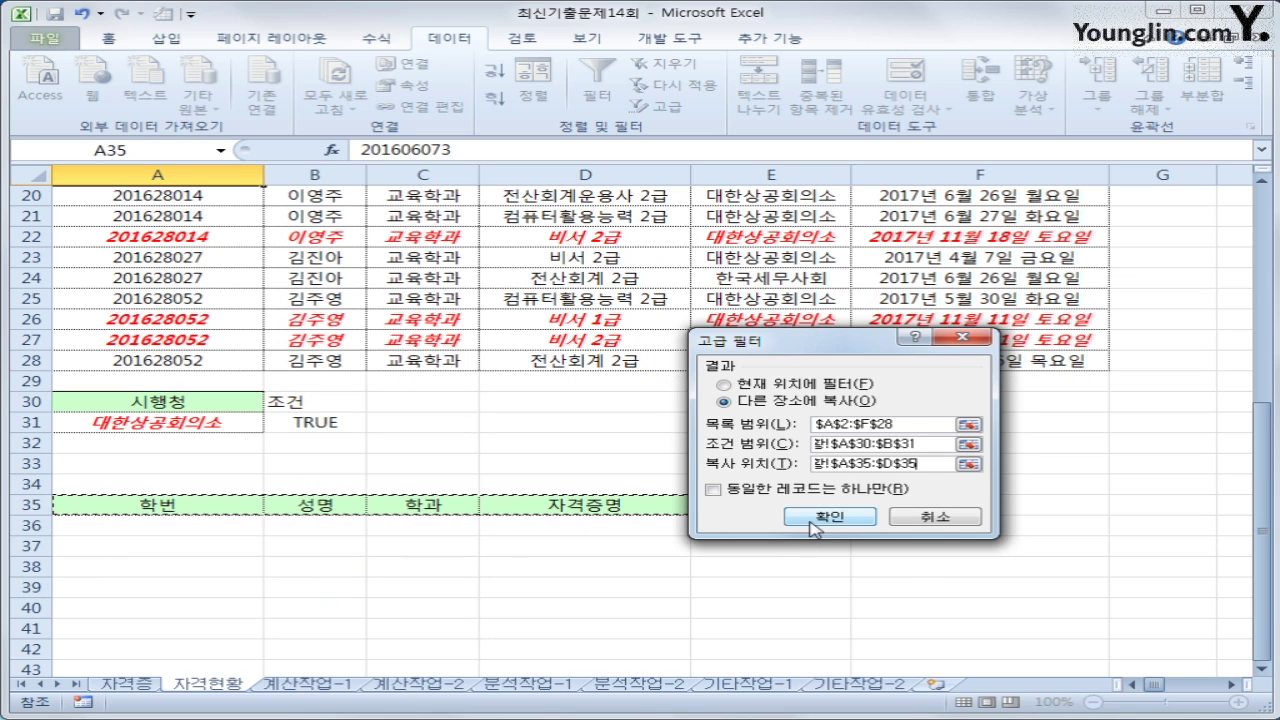
click(810, 517)
scroll(809, 521, down, 2)
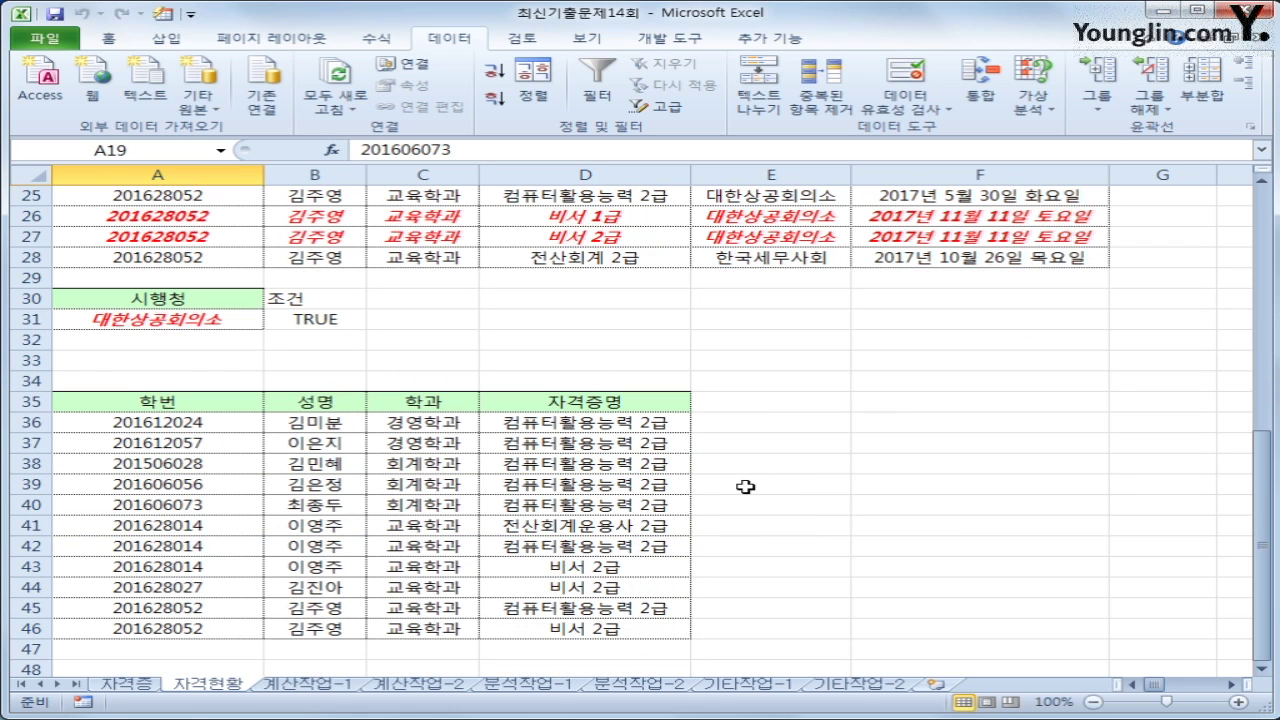
drag(653, 628, 655, 421)
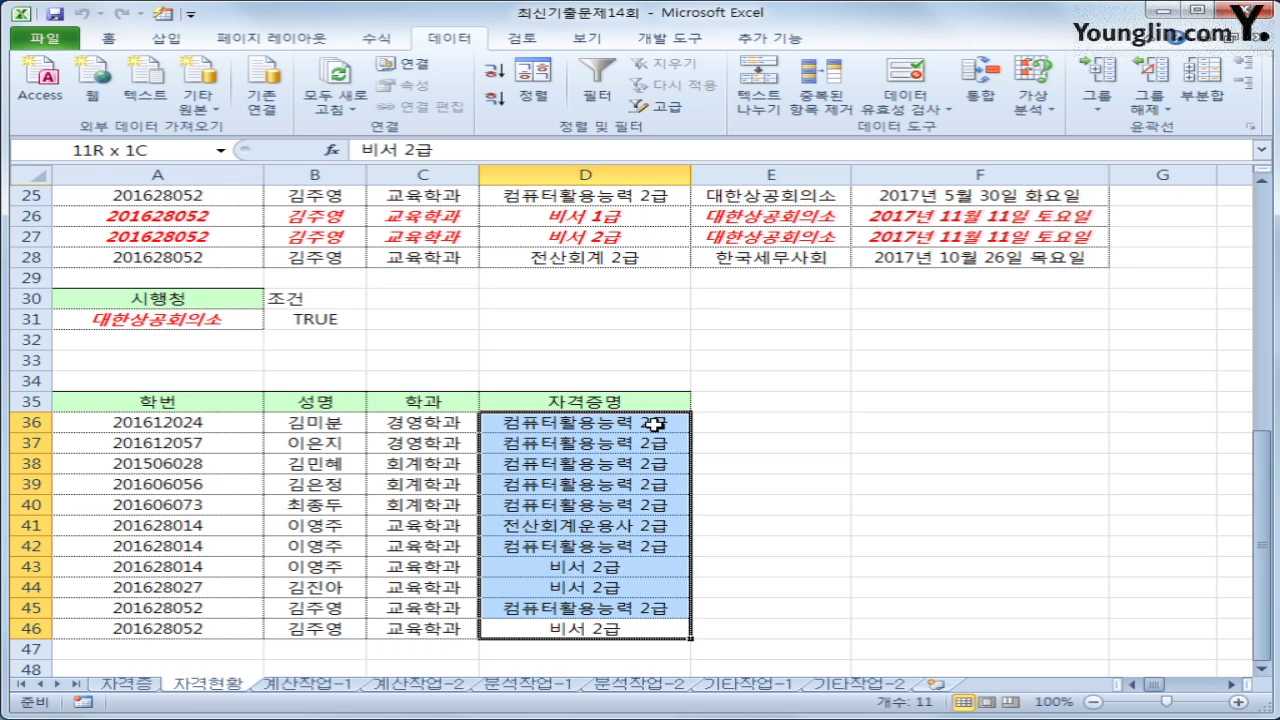
click(748, 590)
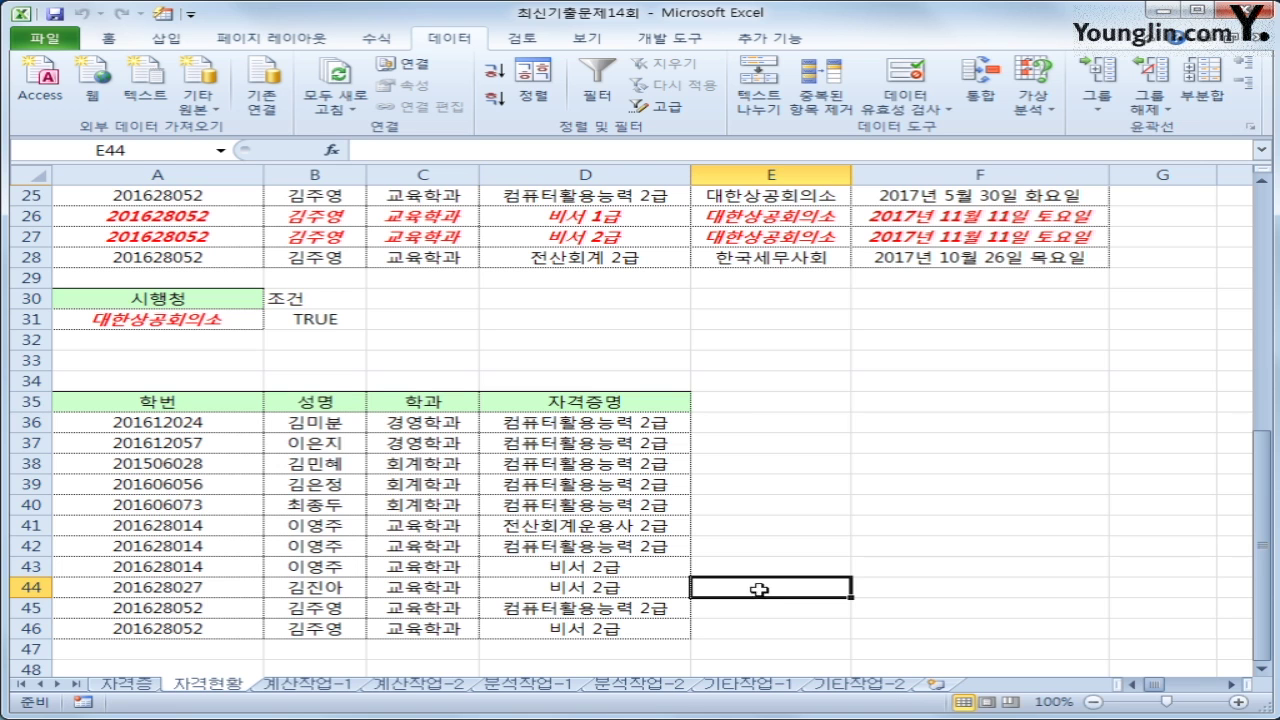
Switch to the 계산작업-1 sheet and select cell B3, the 대한상공회의소 entry for 경영학과 in 표1.
click(338, 688)
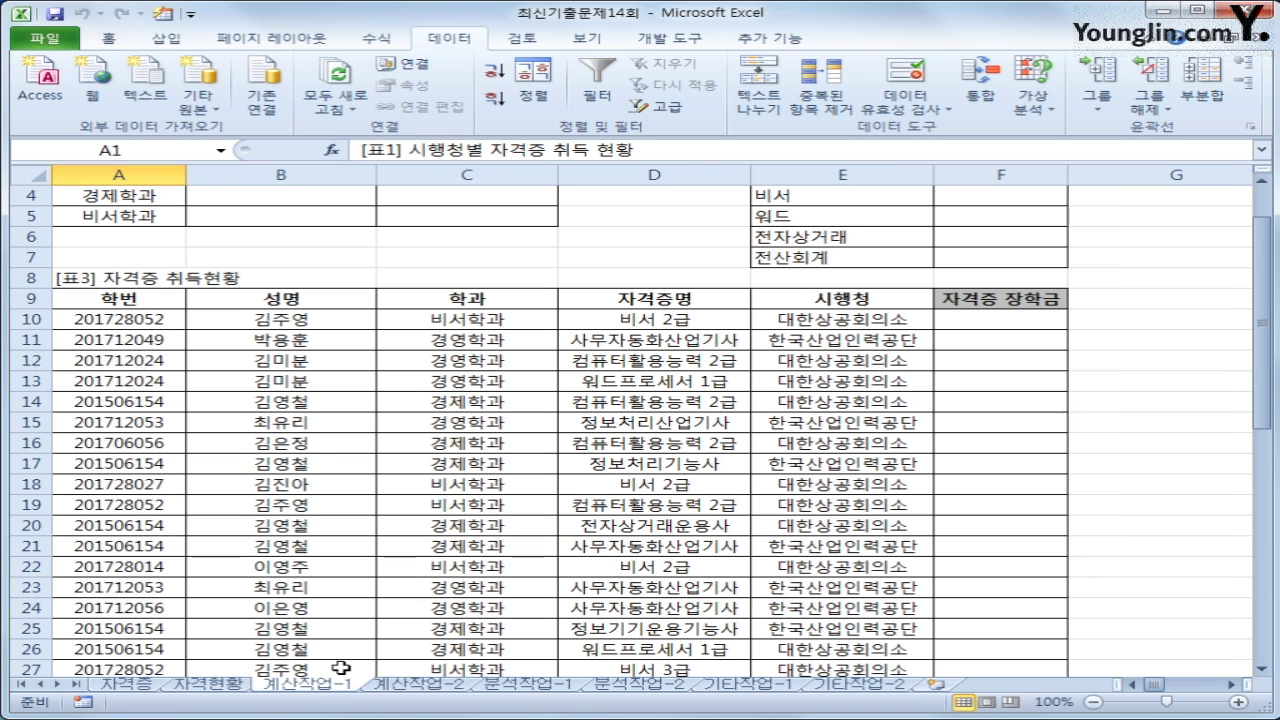
scroll(341, 668, up, 1)
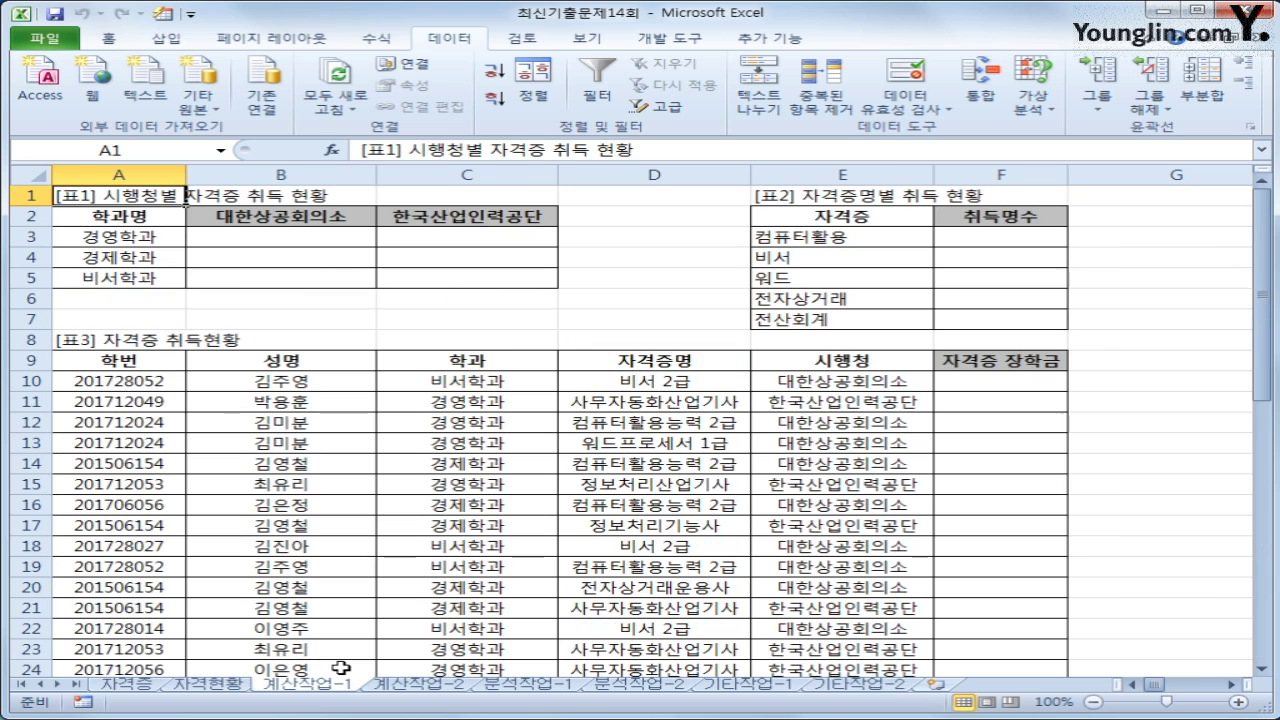
click(333, 240)
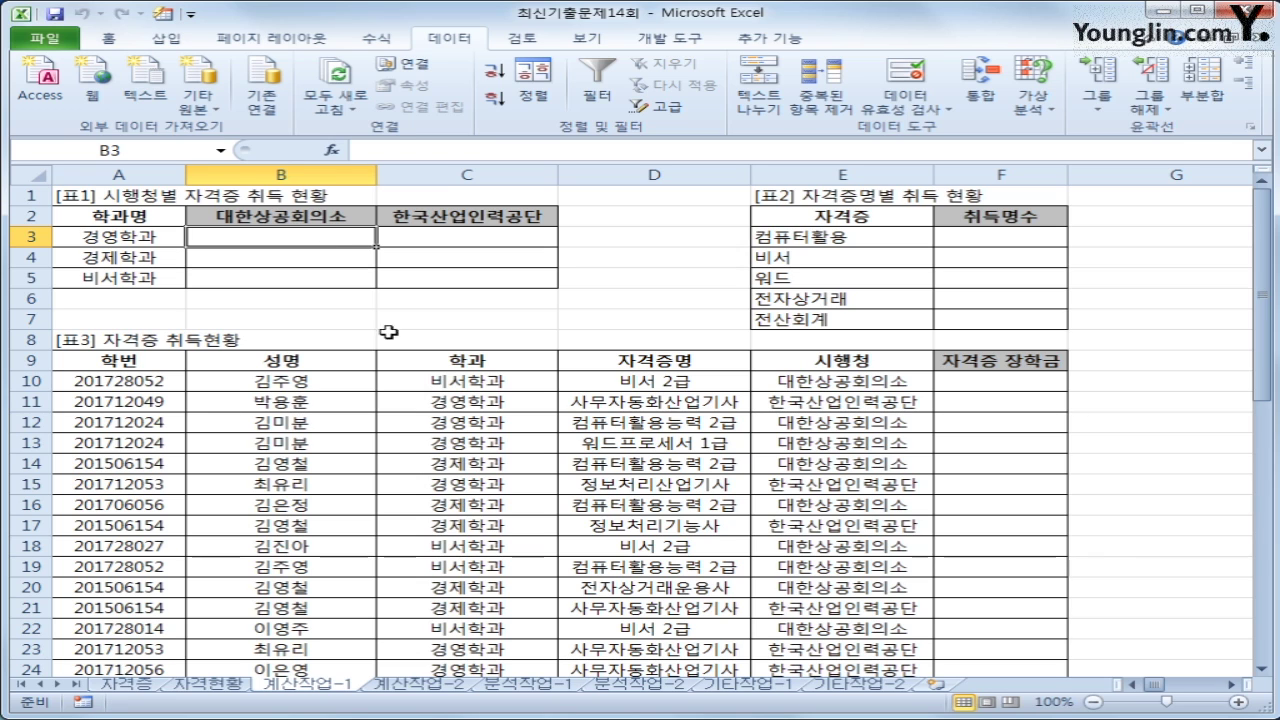
click(162, 382)
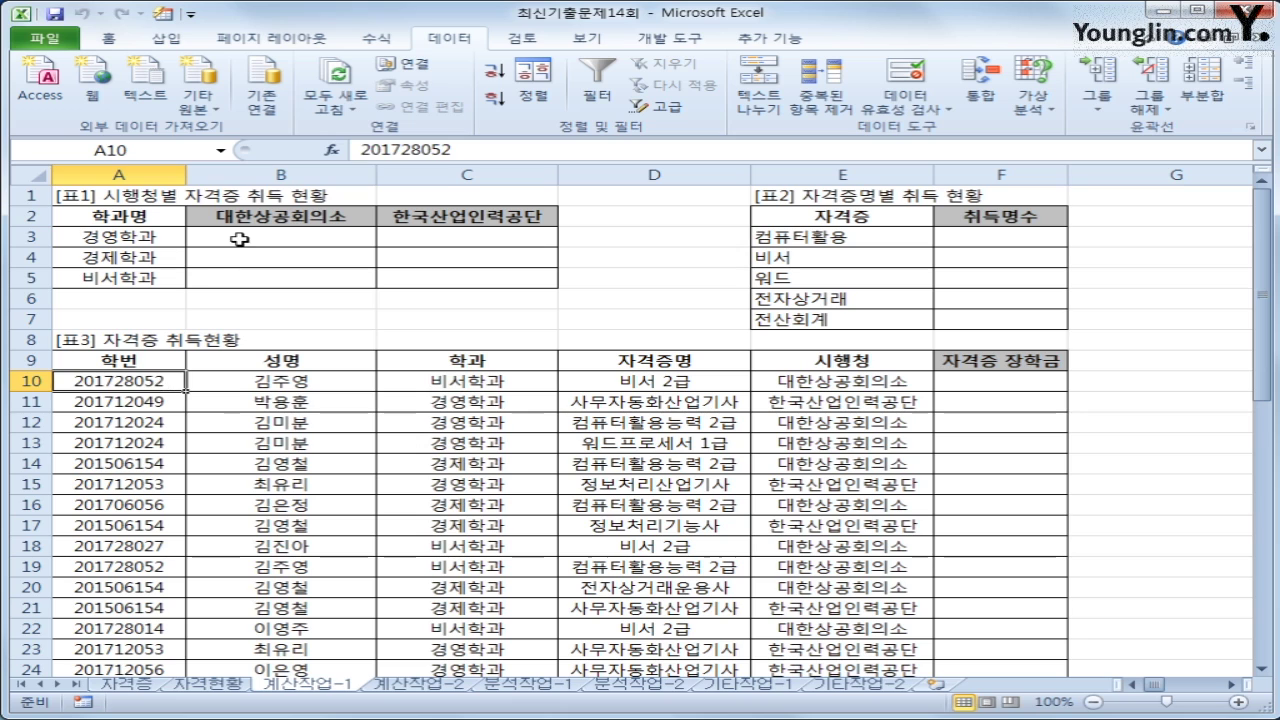
click(240, 238)
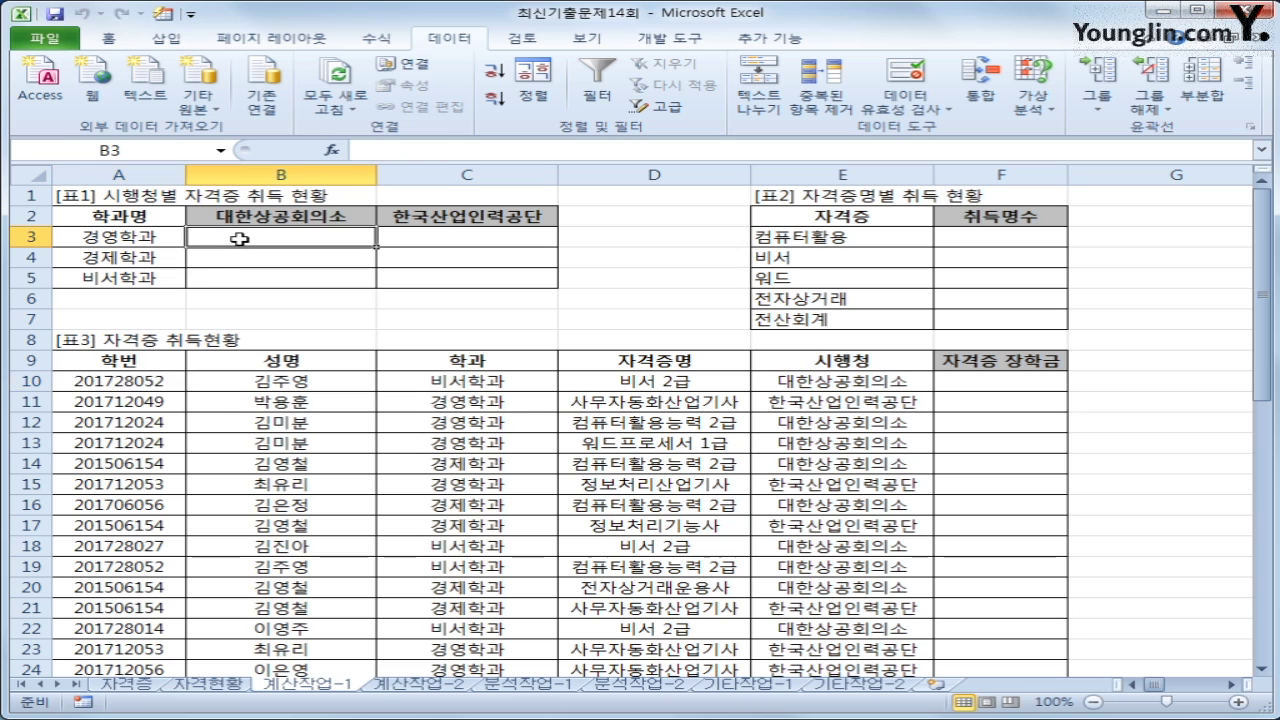
click(438, 240)
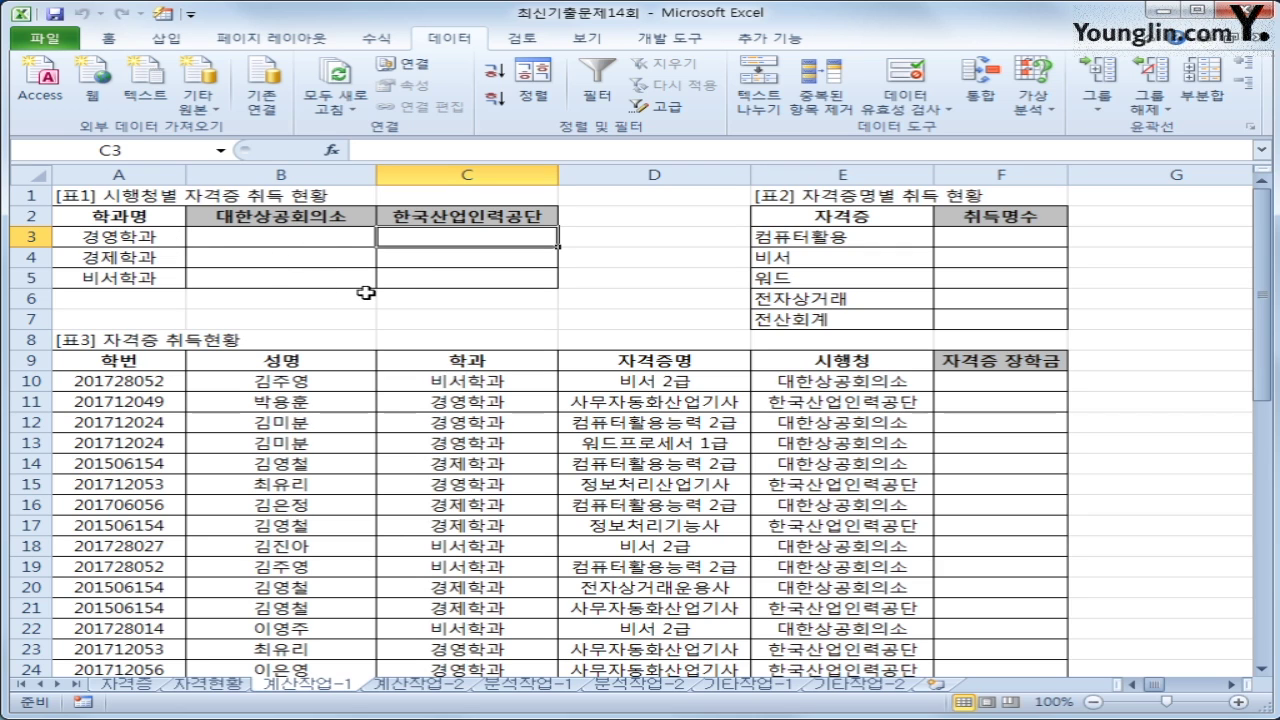
click(303, 235)
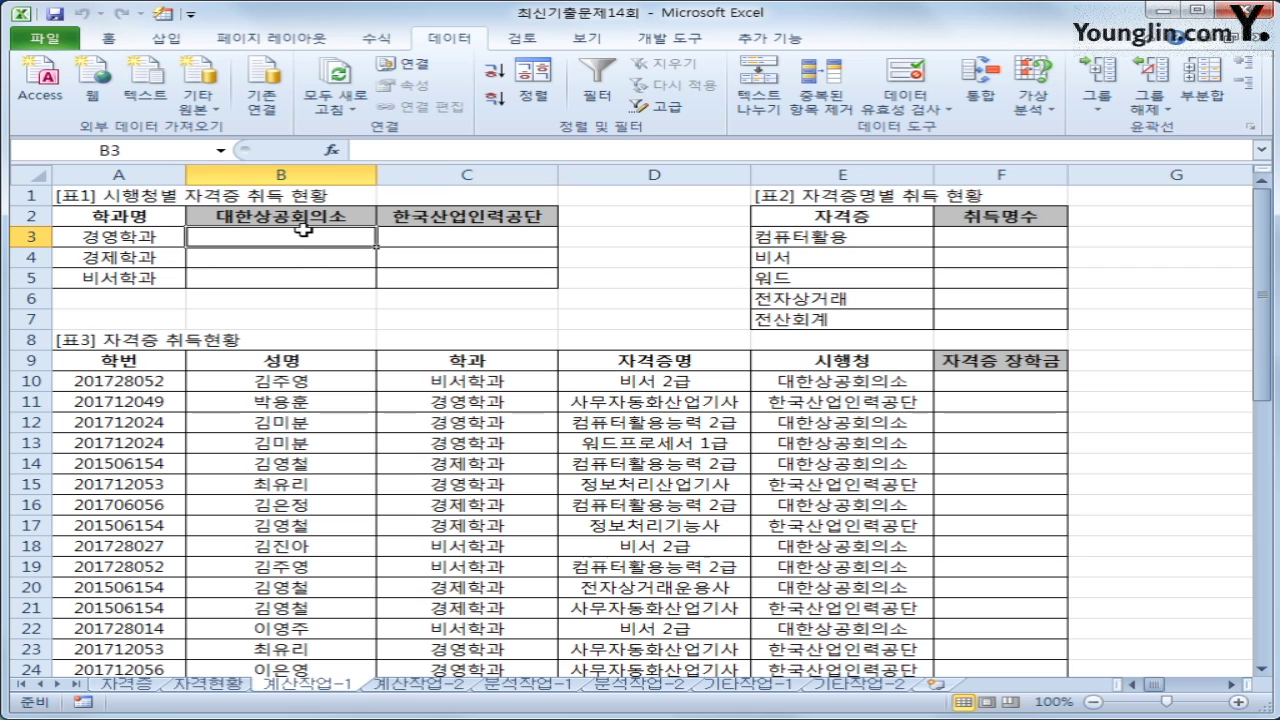
Begin a formula in B3 with =sum(( and the absolute 학과 range $C$10:$C$37, followed by an equals comparison.
text(=)
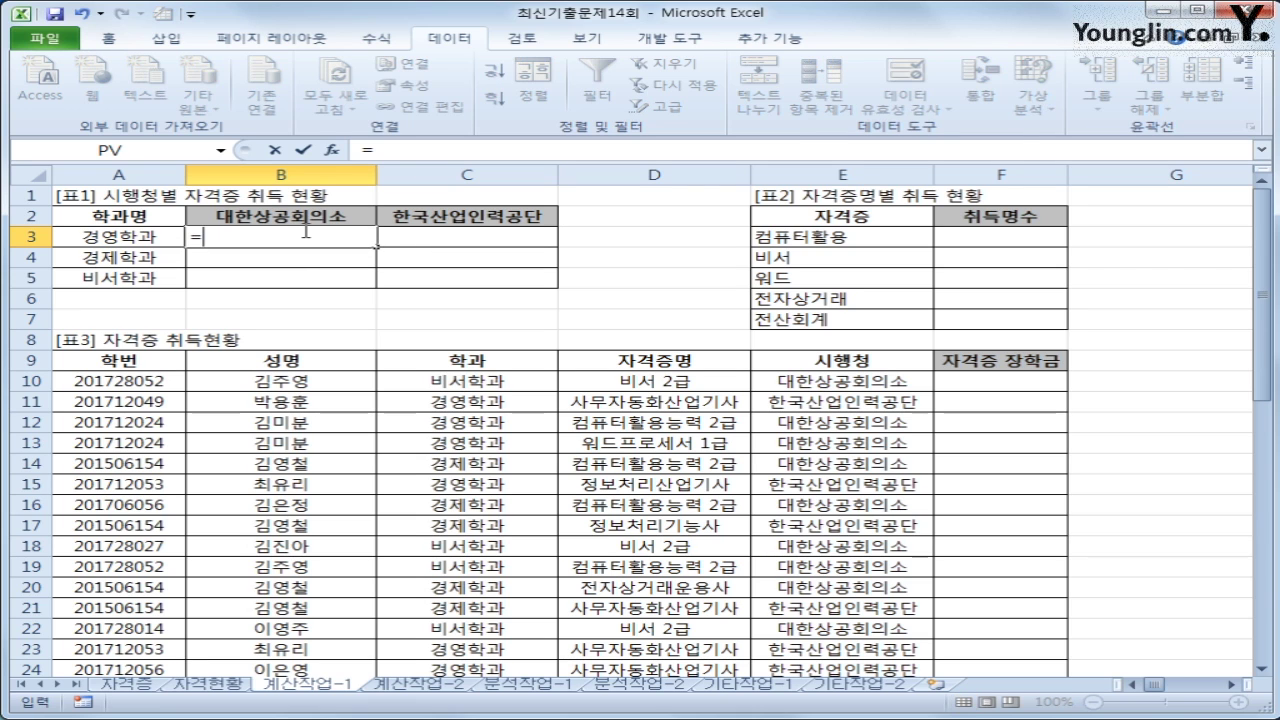
text(ㄴ)
key(BackSpace)
text(sum()
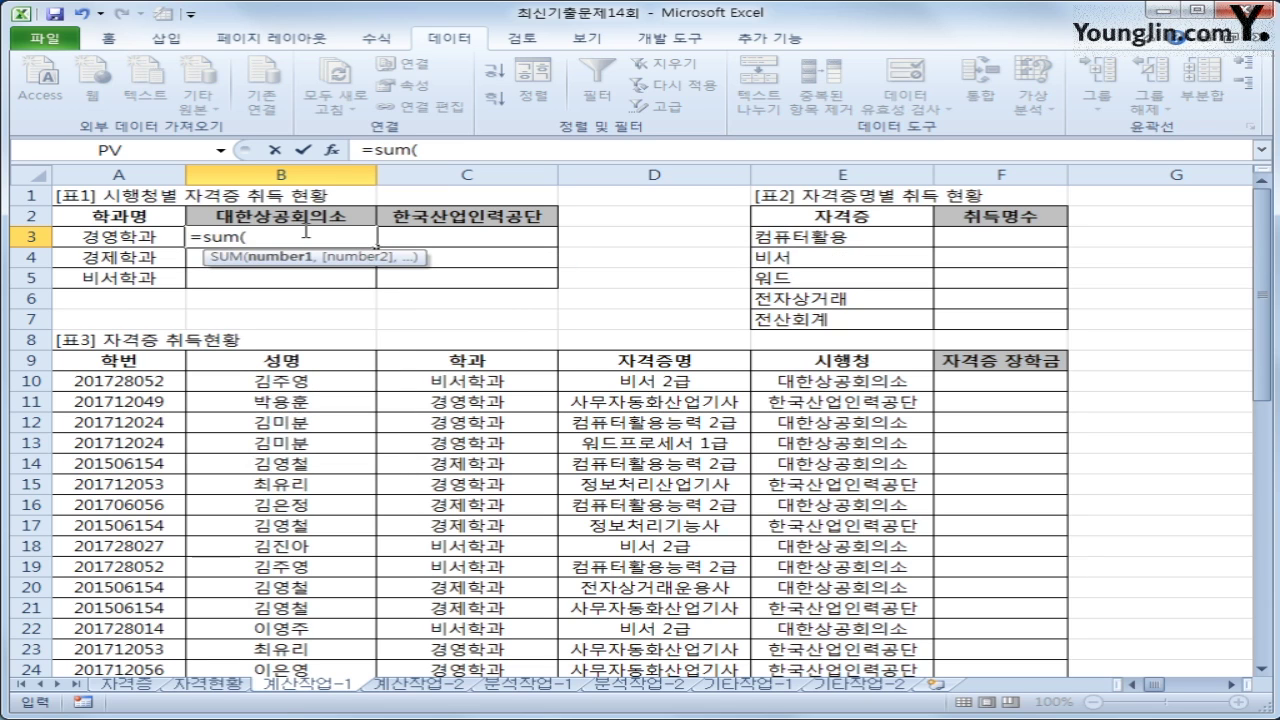
text(()
click(520, 383)
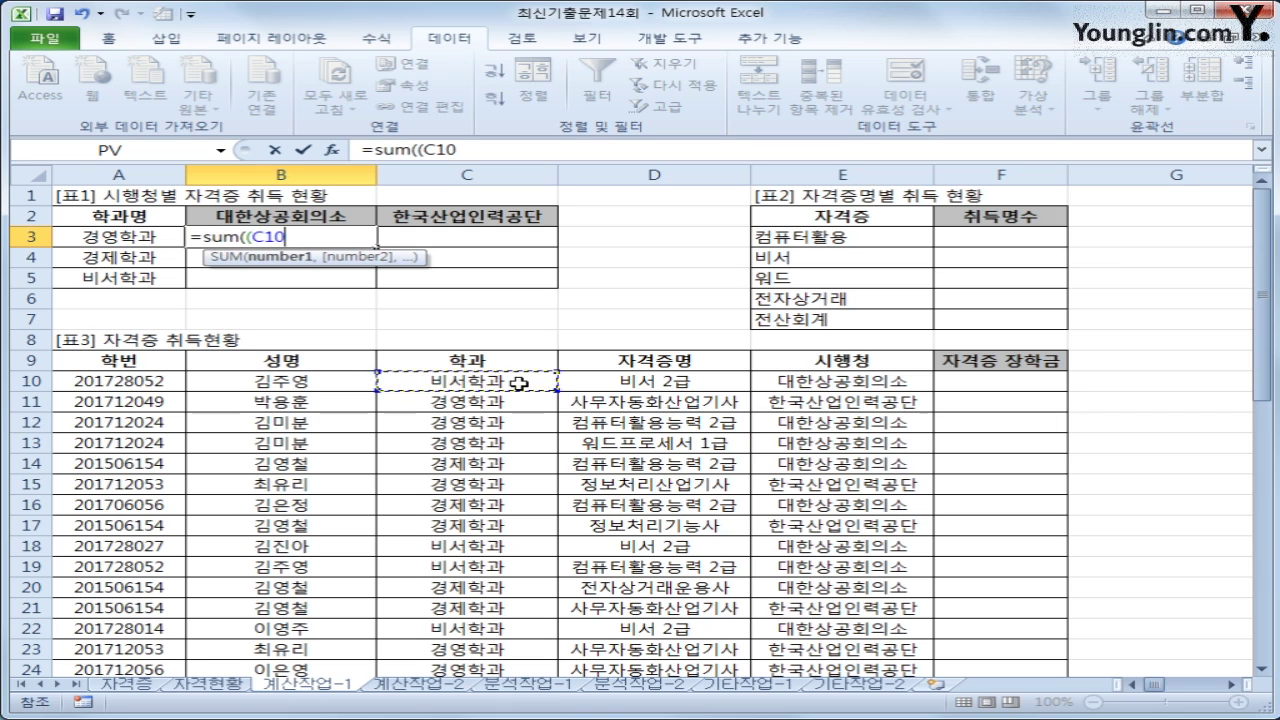
drag(520, 383, 479, 627)
key(F4)
text(=)
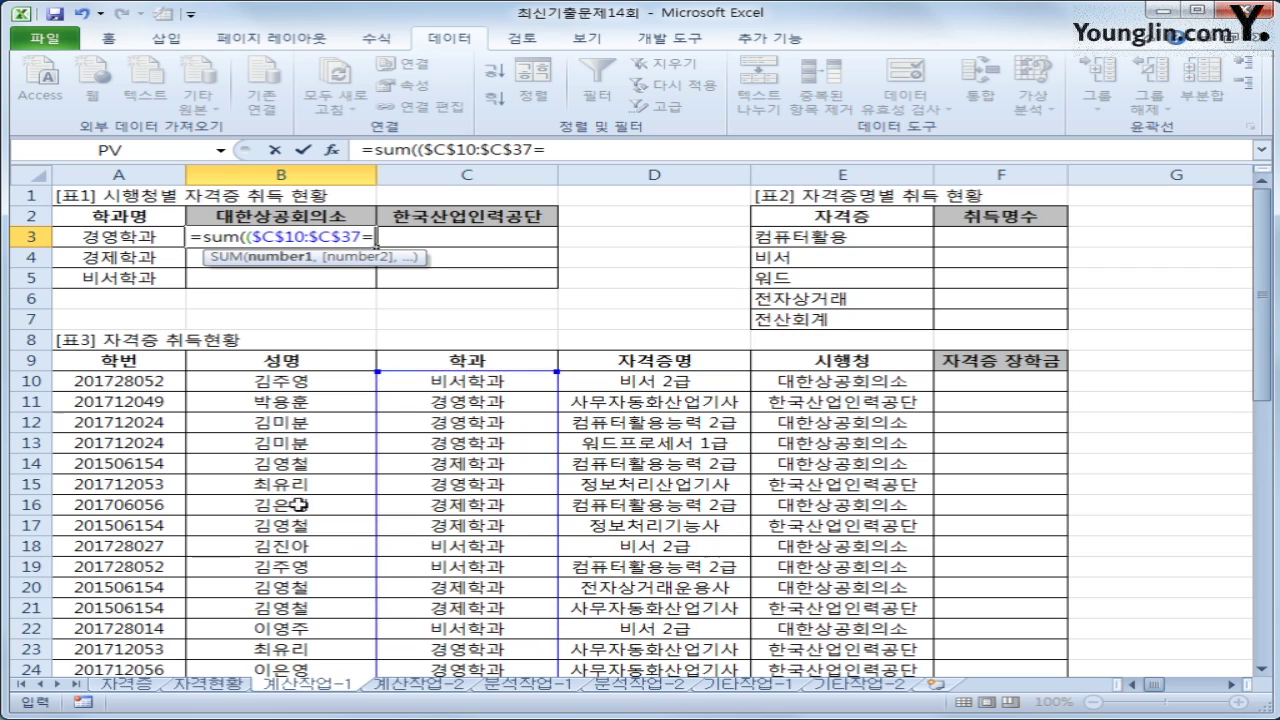
Compare the 학과 range with the column-locked reference $A3 in the B3 formula, then close that condition and open a second multiplied one.
click(105, 236)
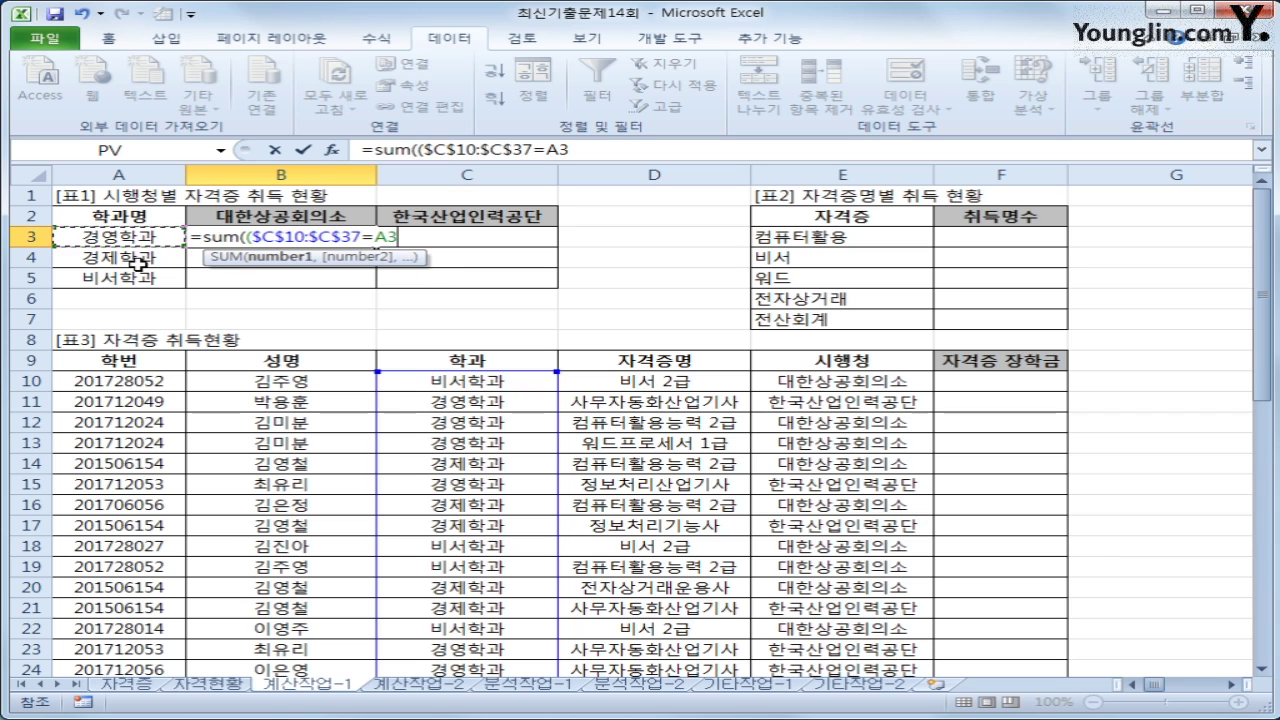
key(F4)
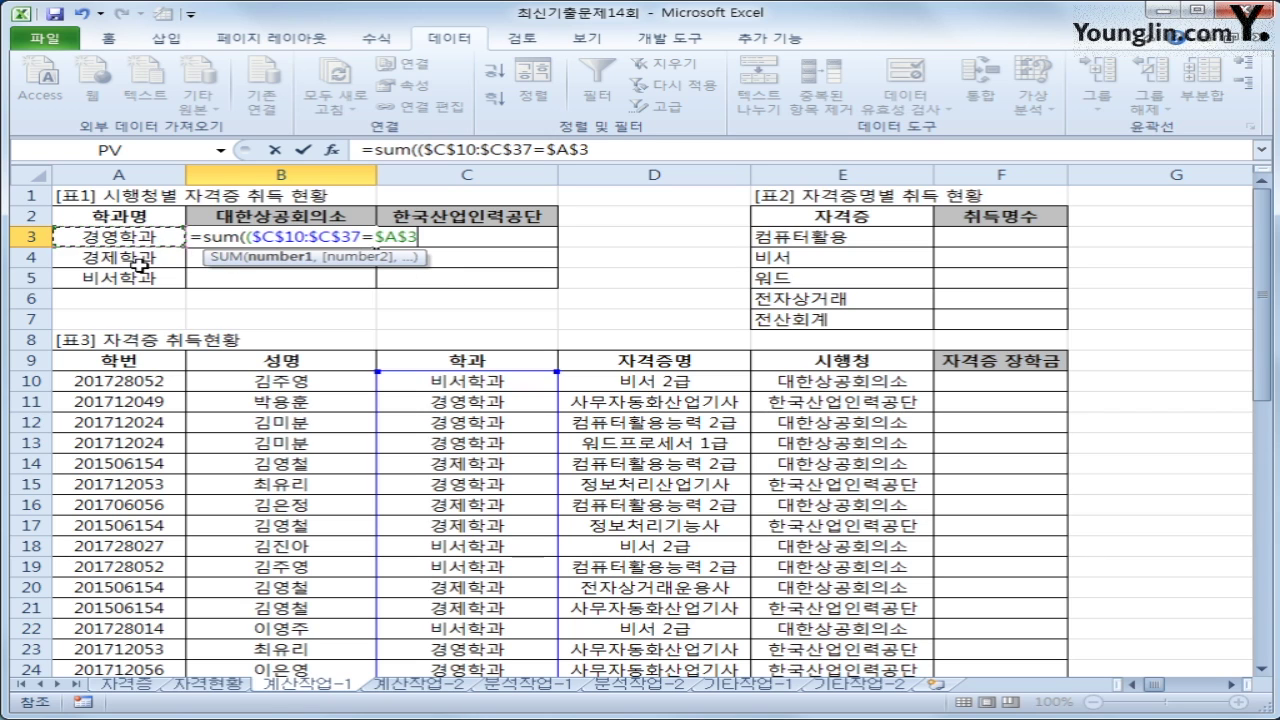
key(F4)
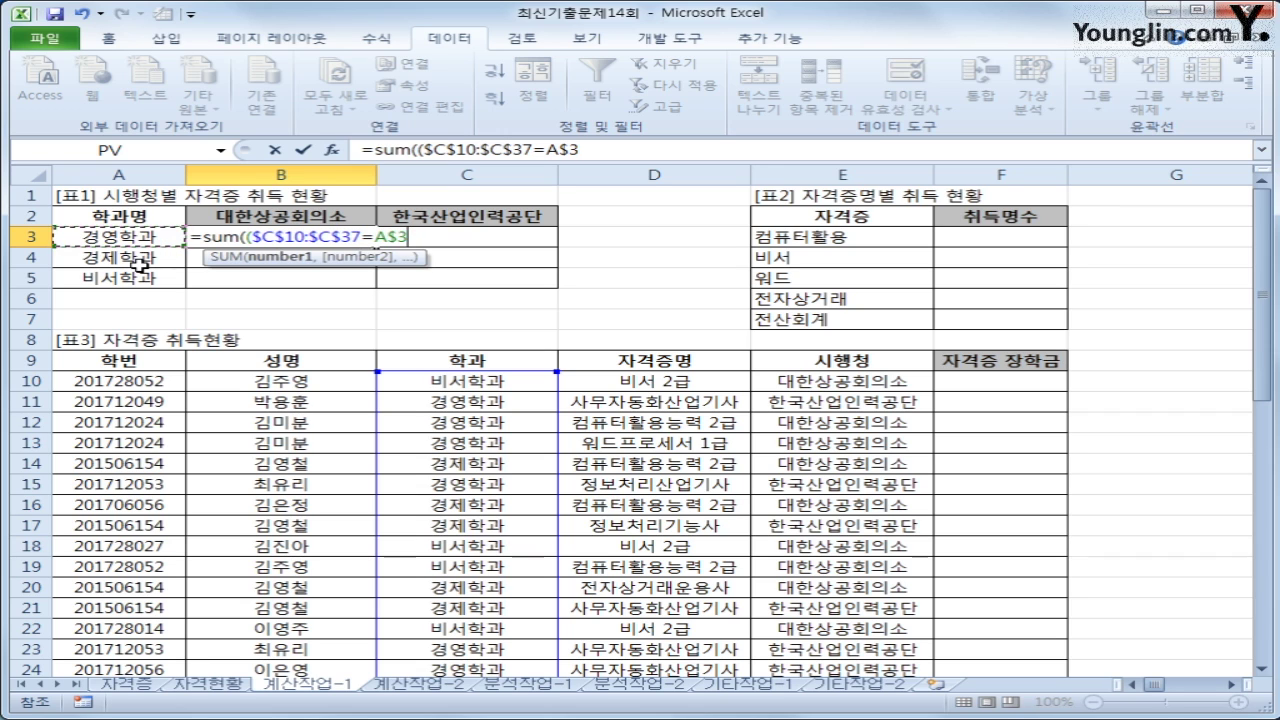
key(F4)
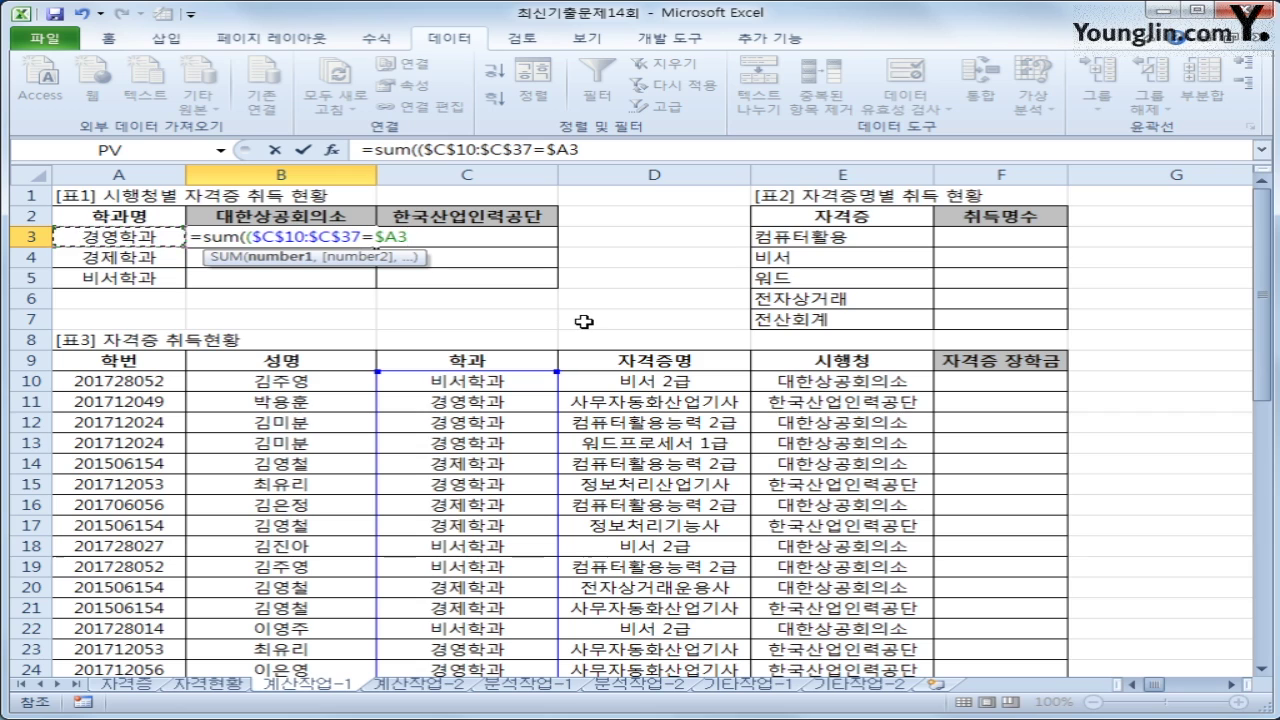
text()*()
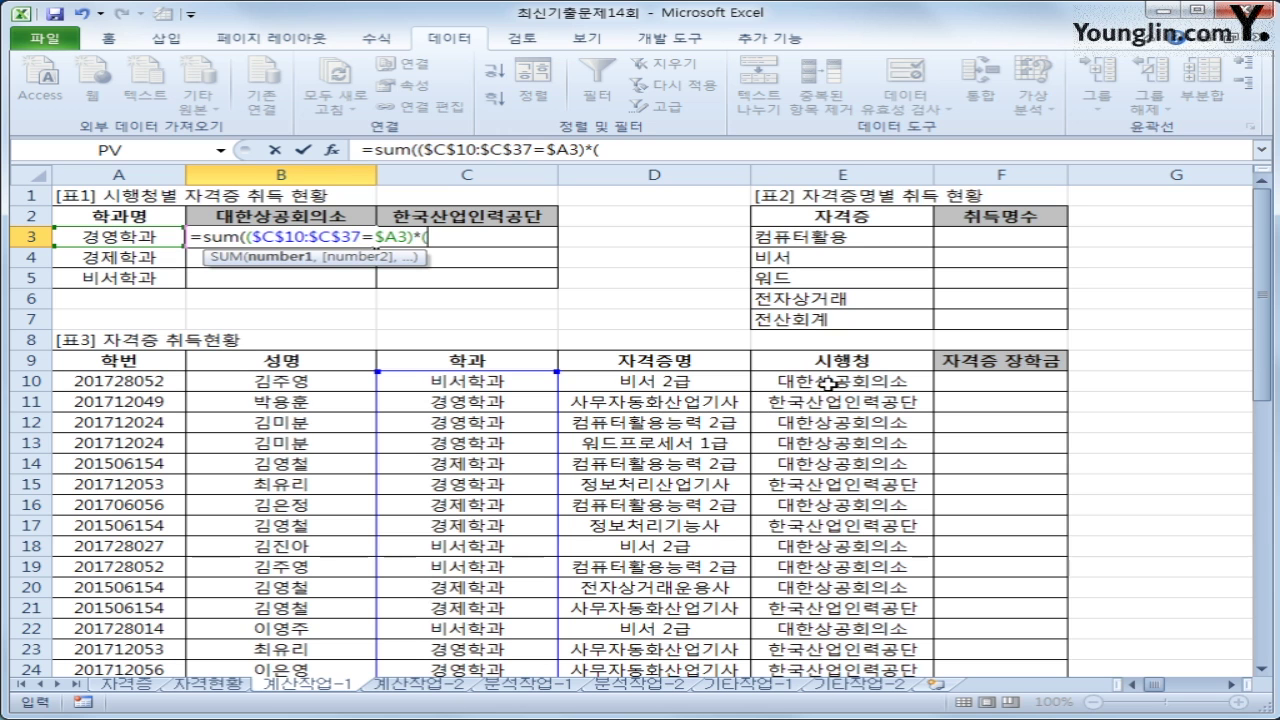
Build the second condition in the B3 formula as the absolute 시행청 range $E$10:$E$37 equal to the row-locked header reference B$2.
drag(830, 382, 841, 644)
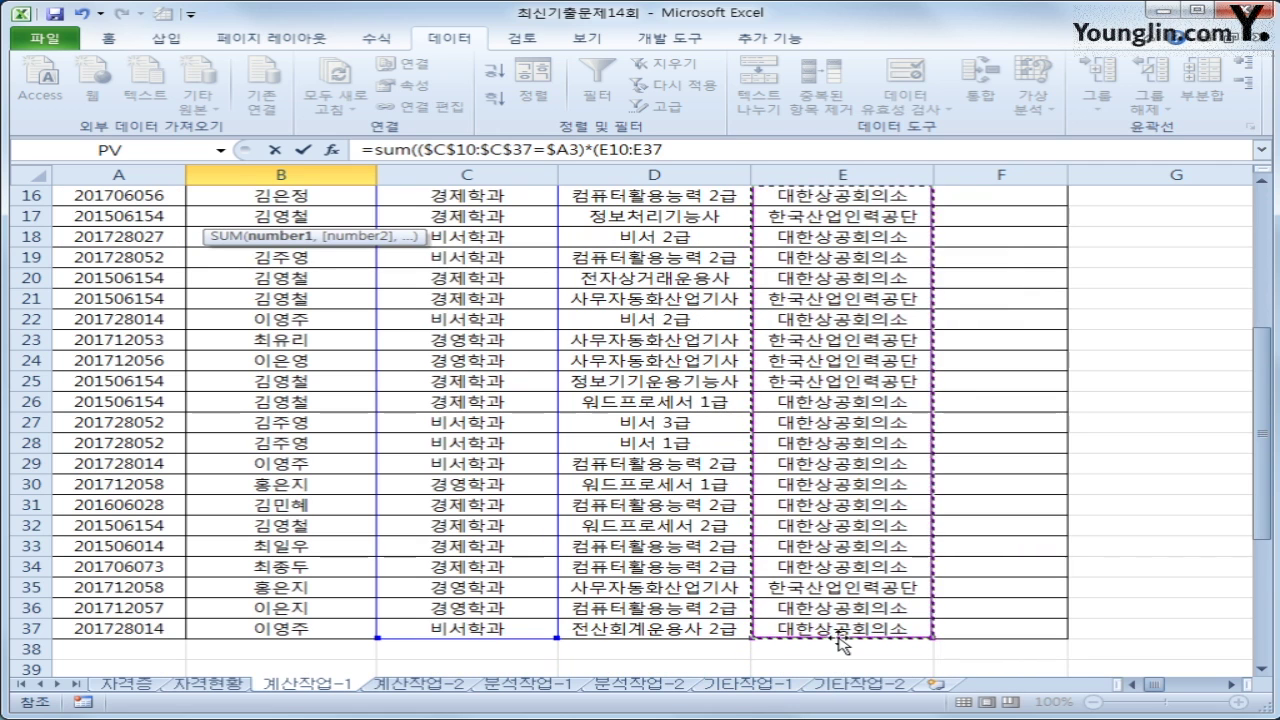
scroll(838, 640, up, 2)
scroll(831, 633, up, 3)
key(F4)
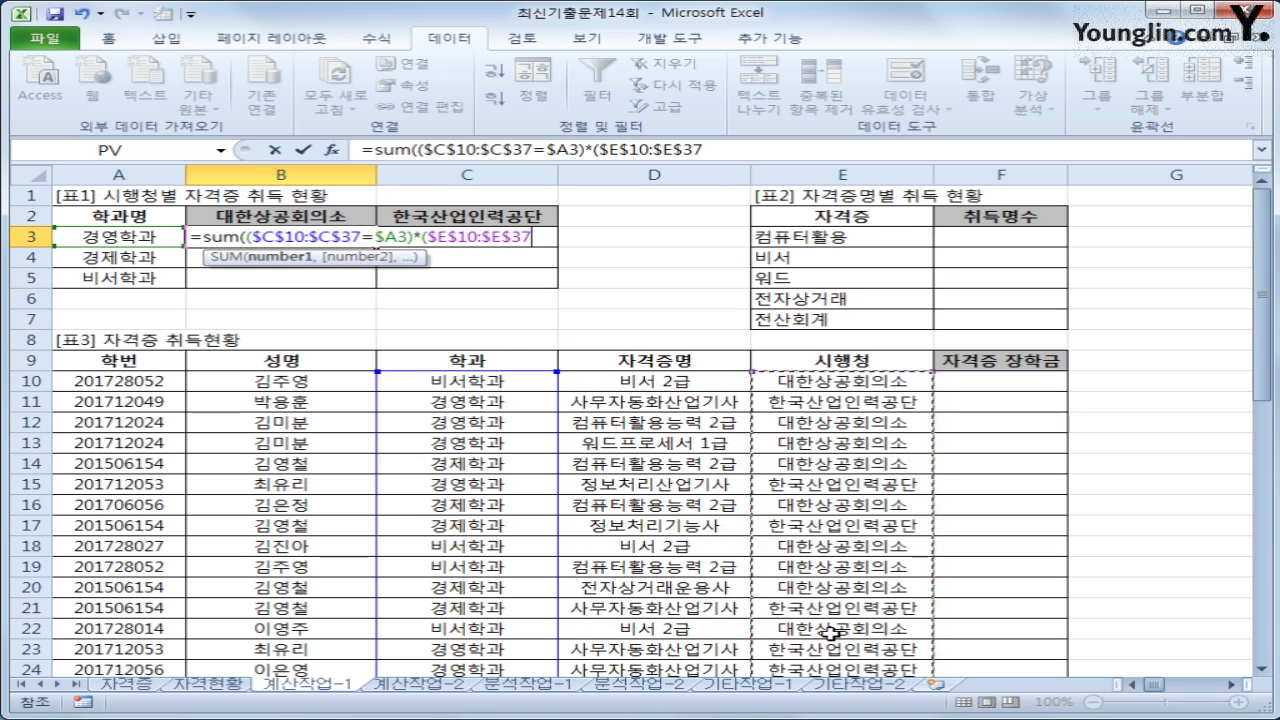
text(=)
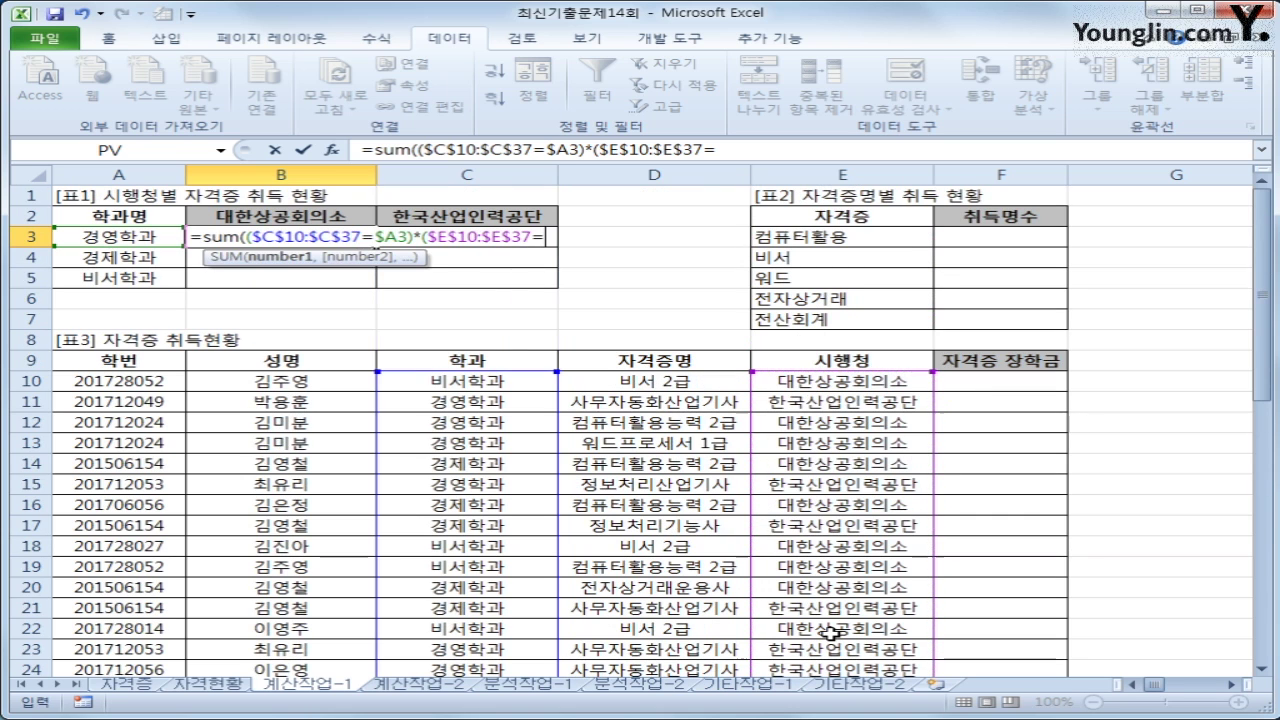
key(Up)
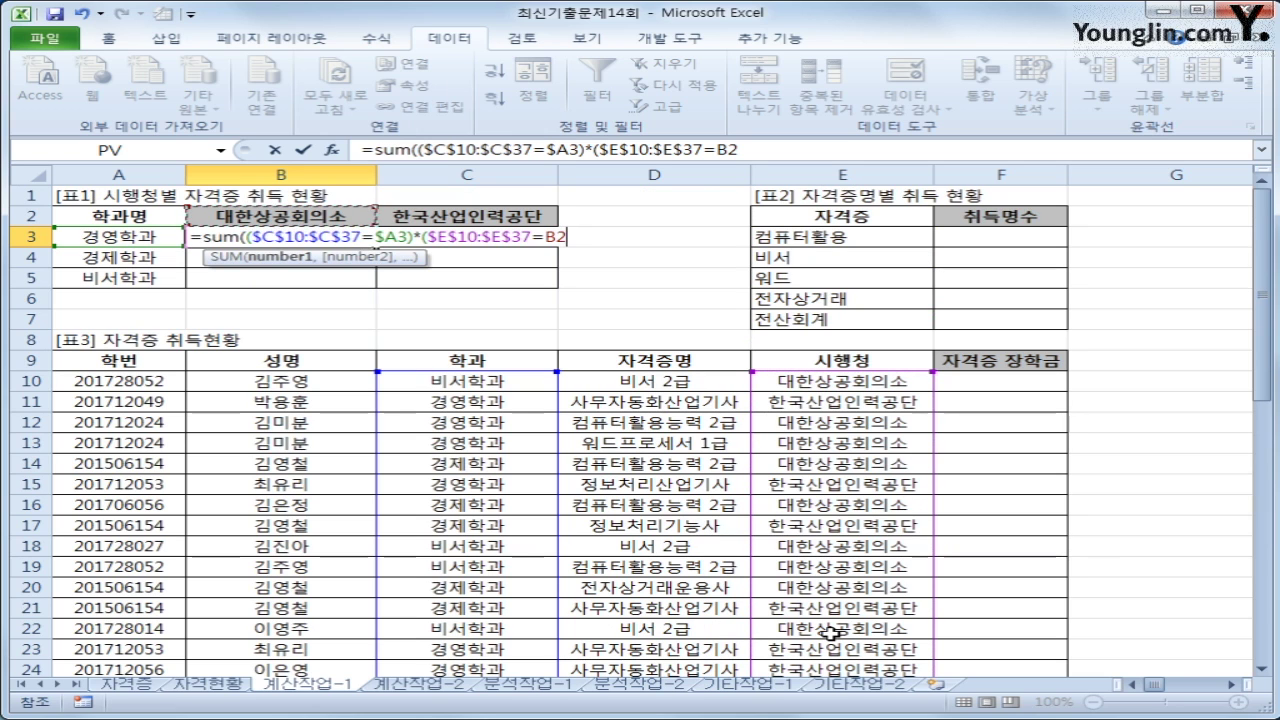
key(F4)
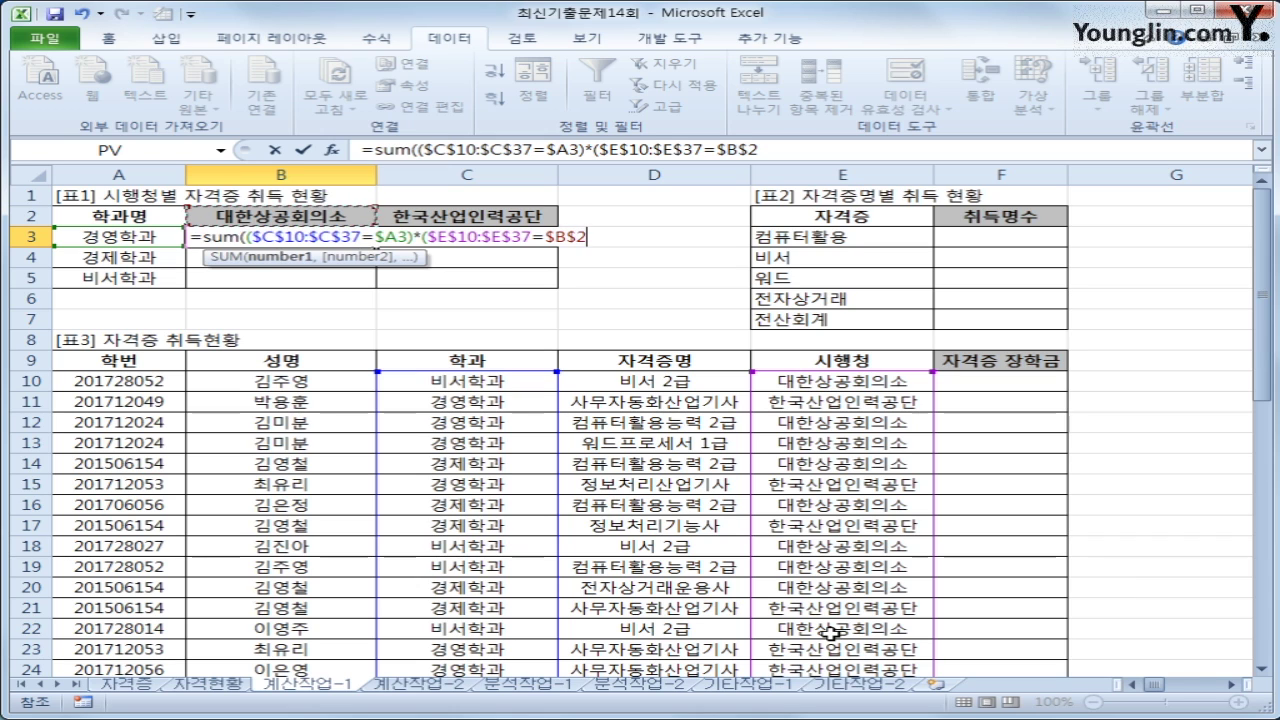
key(F4)
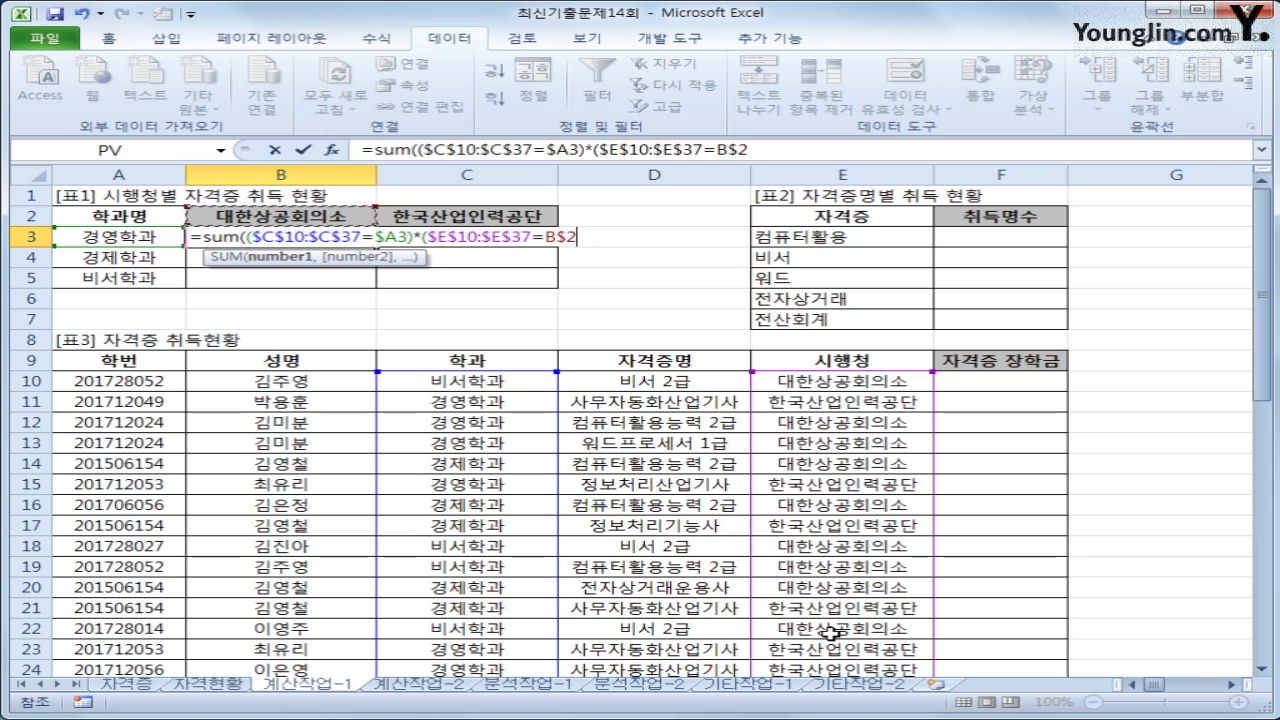
Close the B3 formula, enter it as an array formula, and fill it across B3:C5.
text()))
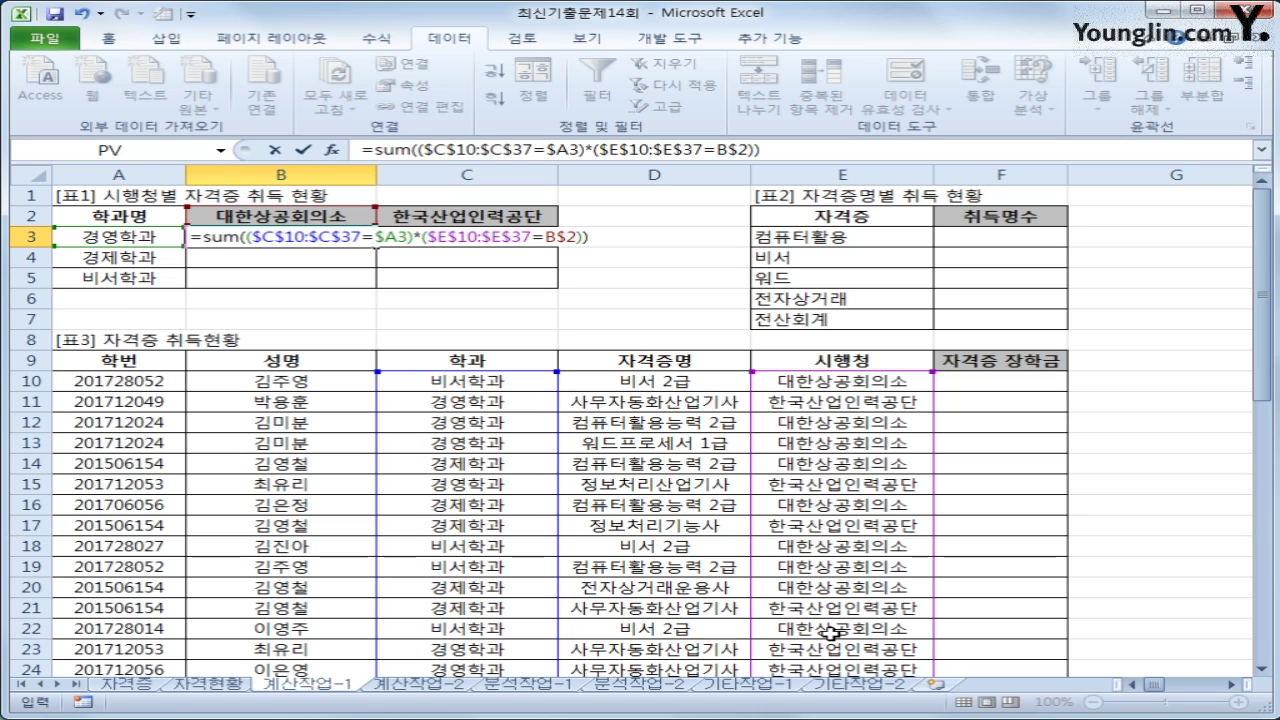
key(ctrl+shift+Return)
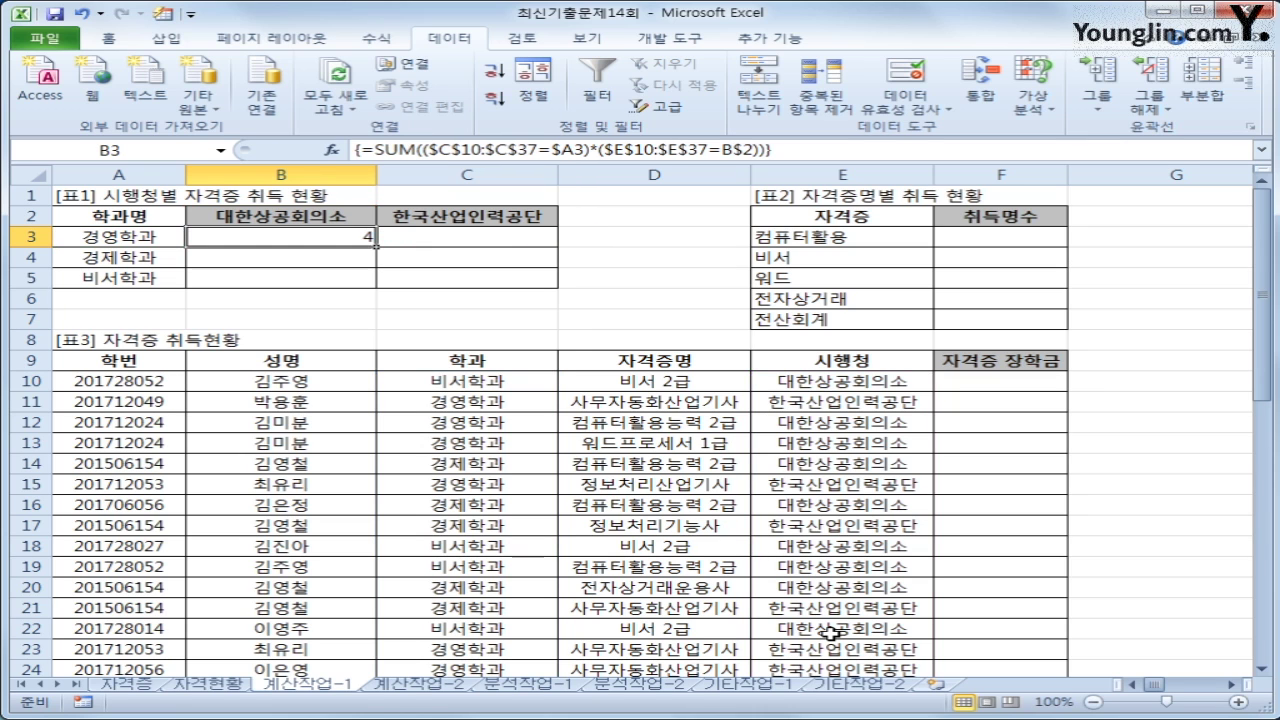
drag(376, 246, 498, 294)
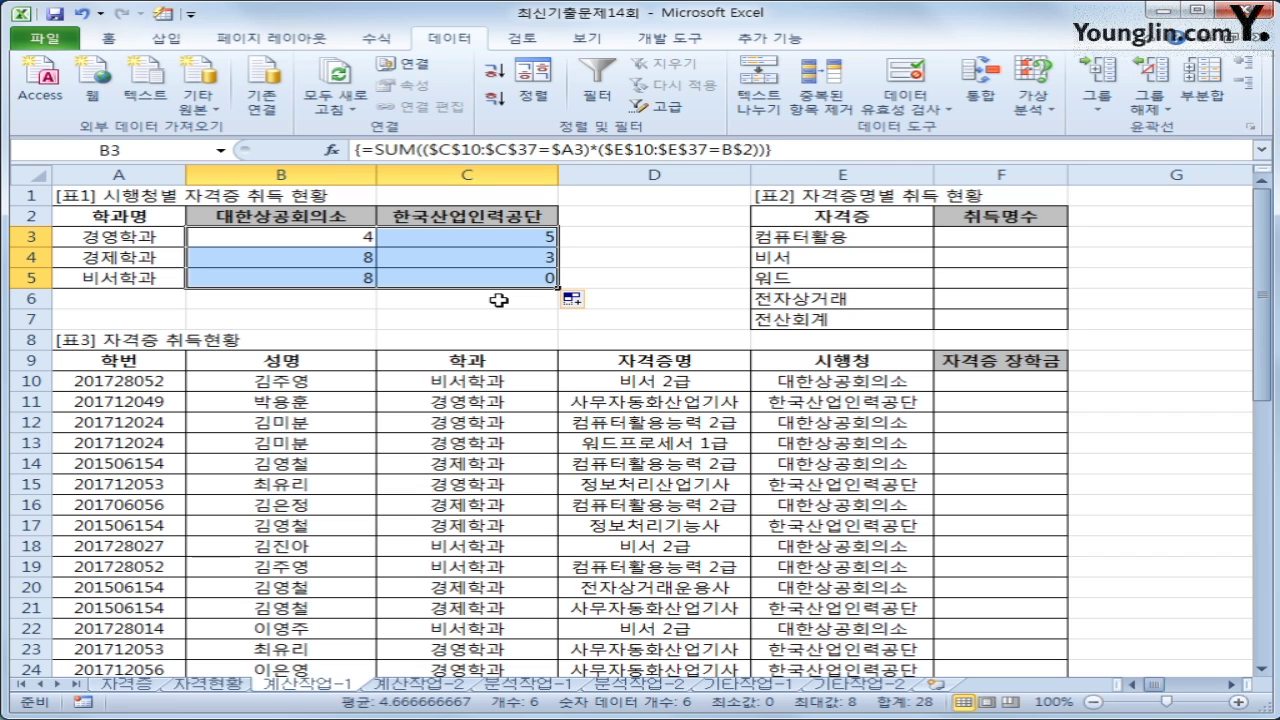
Compare the 자격증명 entries in 표3 with the 자격증 names in E3:E7 of 표2.
click(702, 422)
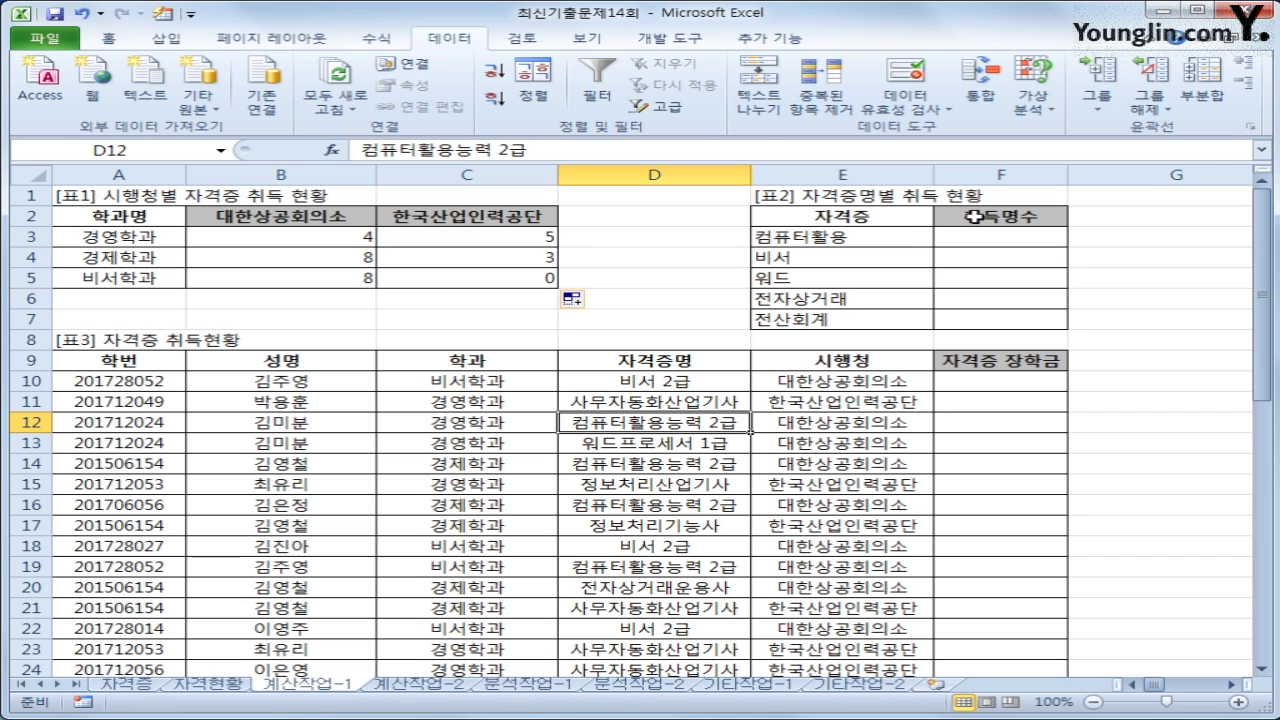
click(986, 236)
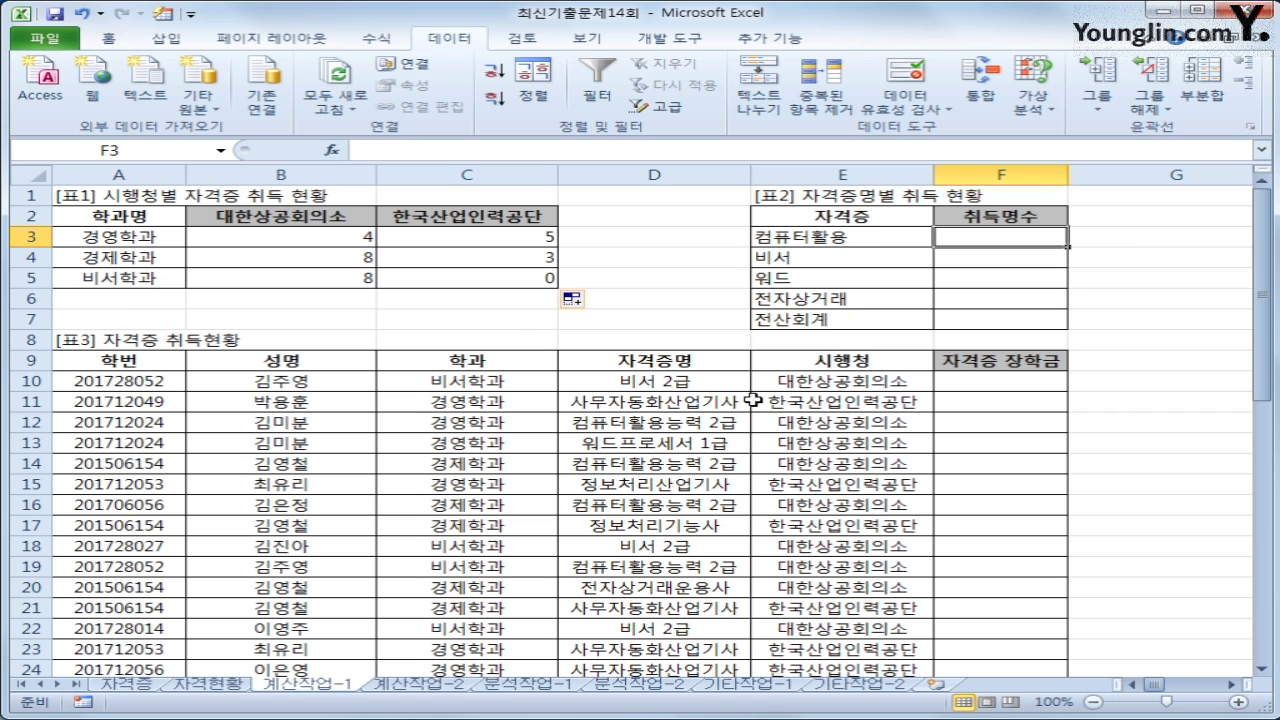
click(710, 390)
click(709, 402)
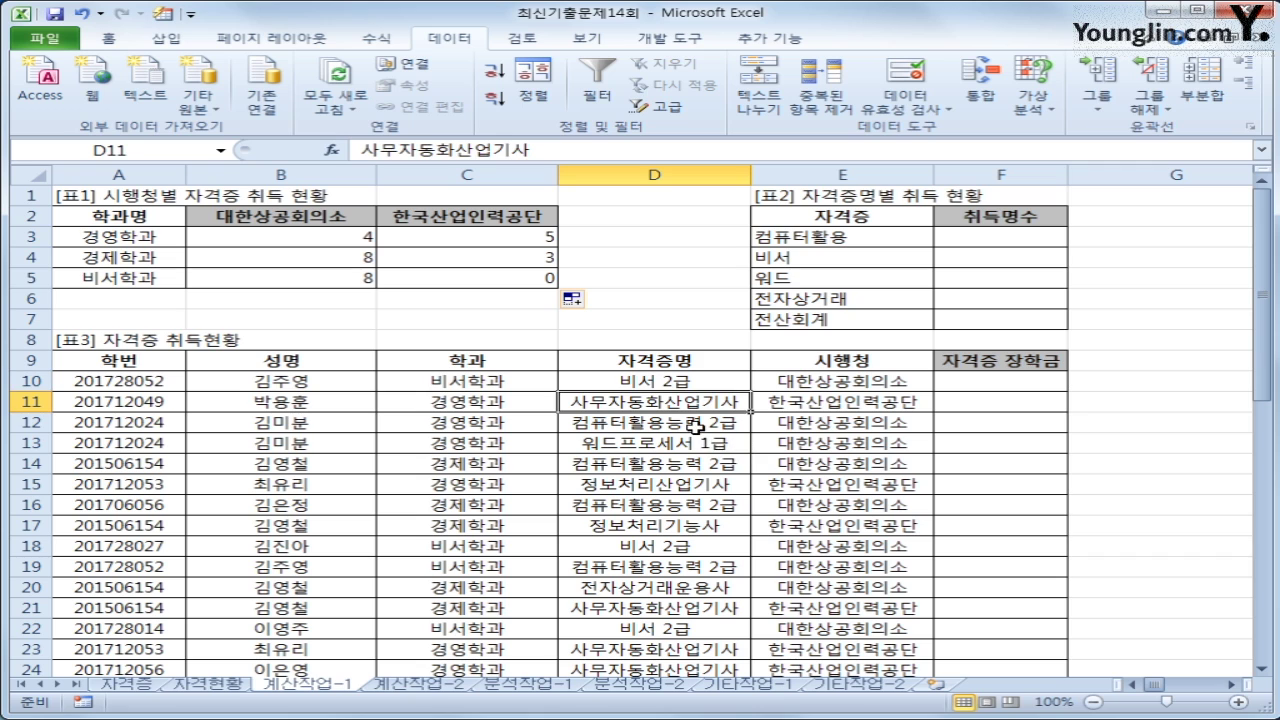
click(697, 425)
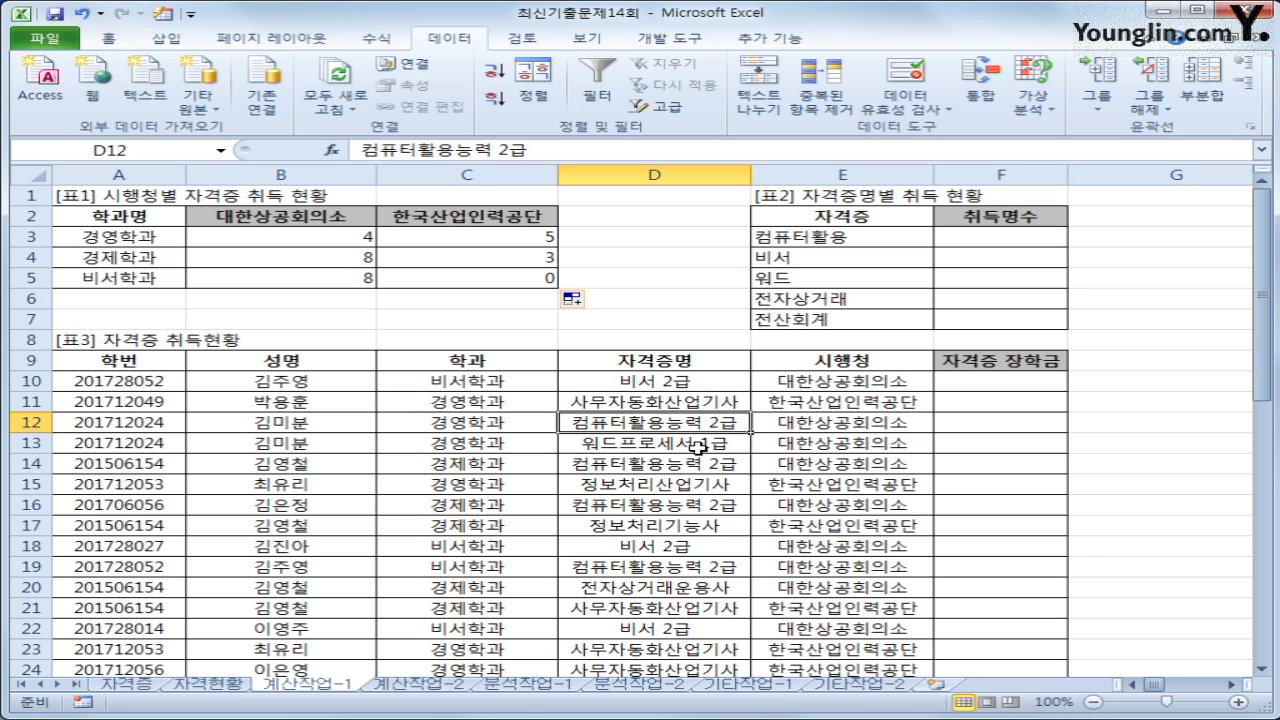
click(698, 446)
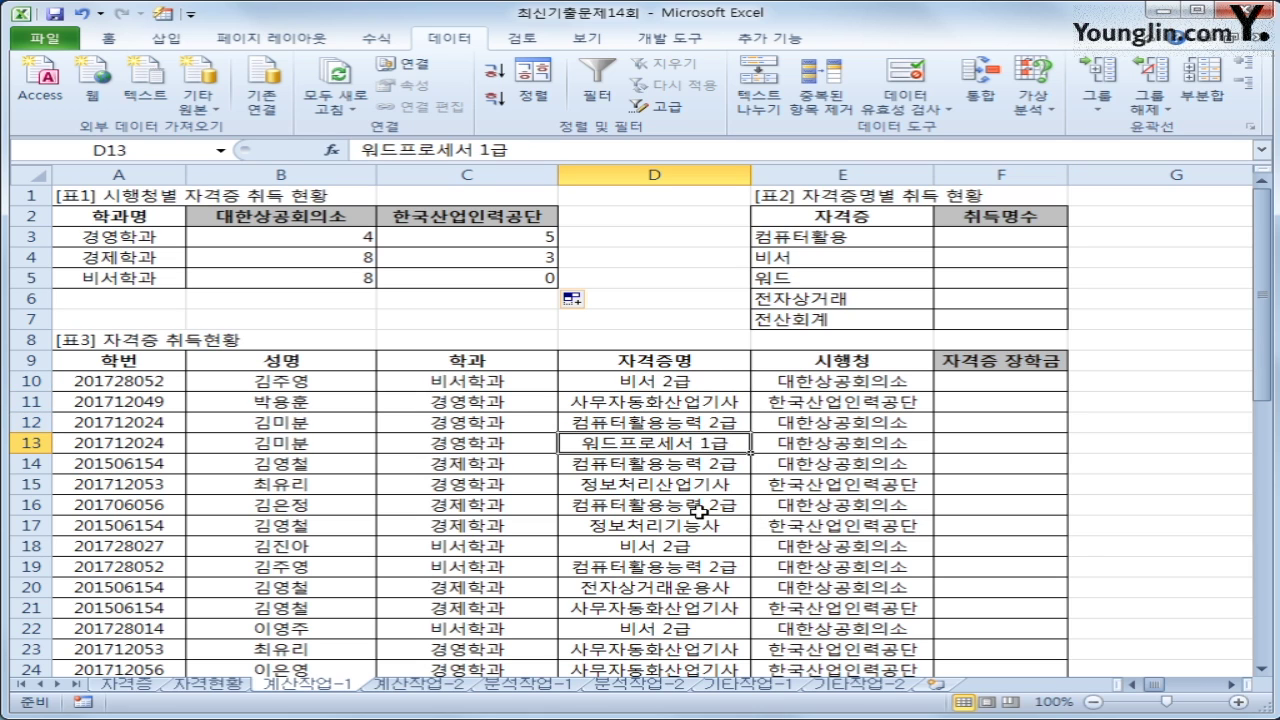
click(850, 236)
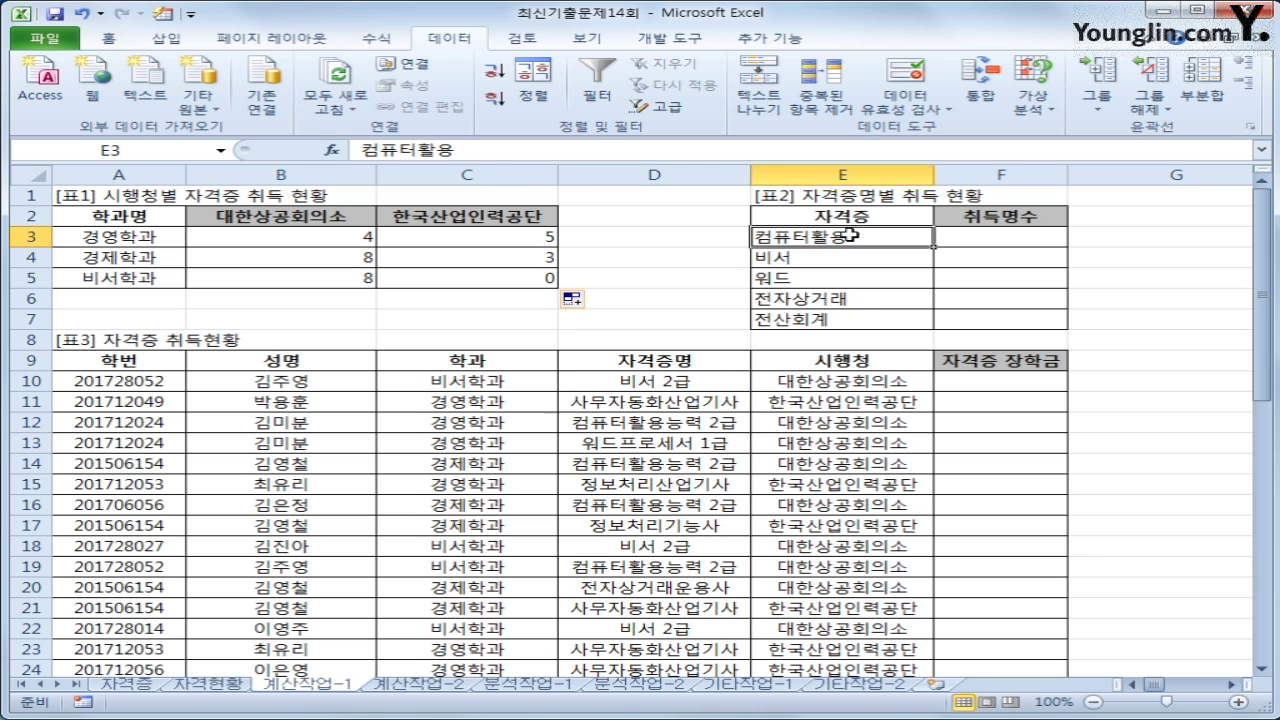
drag(850, 236, 852, 317)
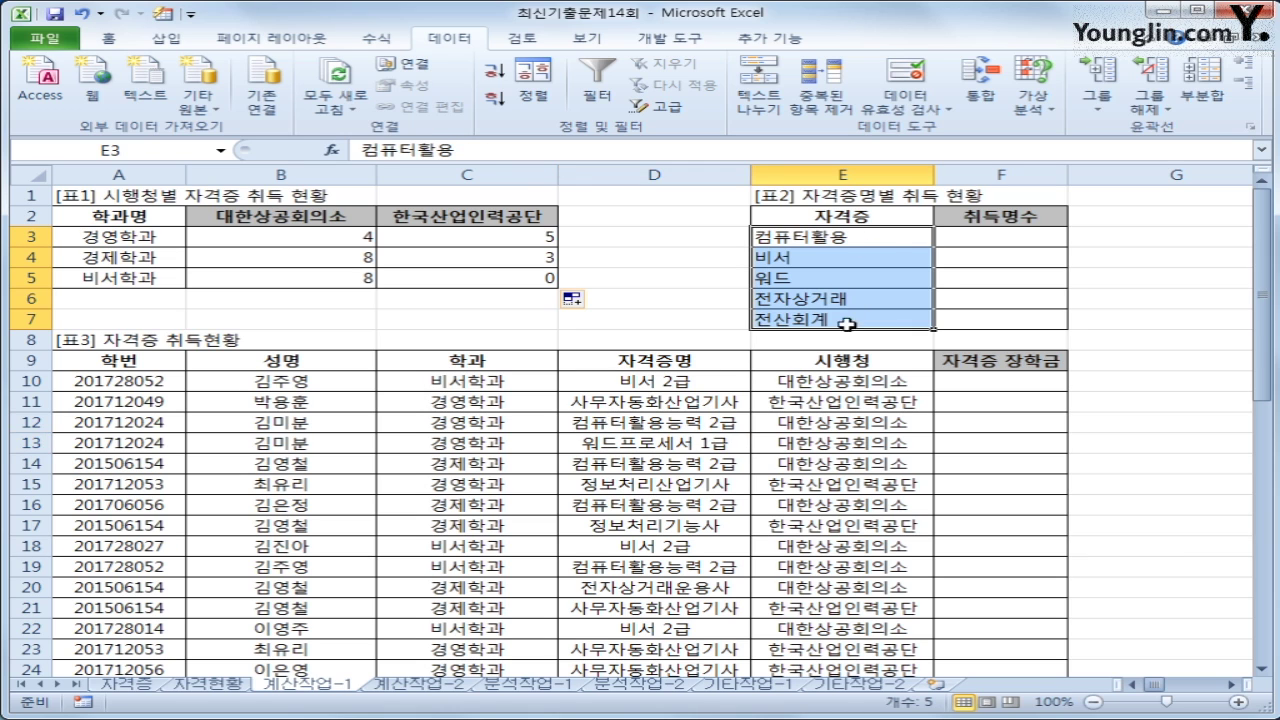
Begin a formula in F3, the 취득명수 cell for 컴퓨터활용, with =COUNT(if(left(.
click(1000, 241)
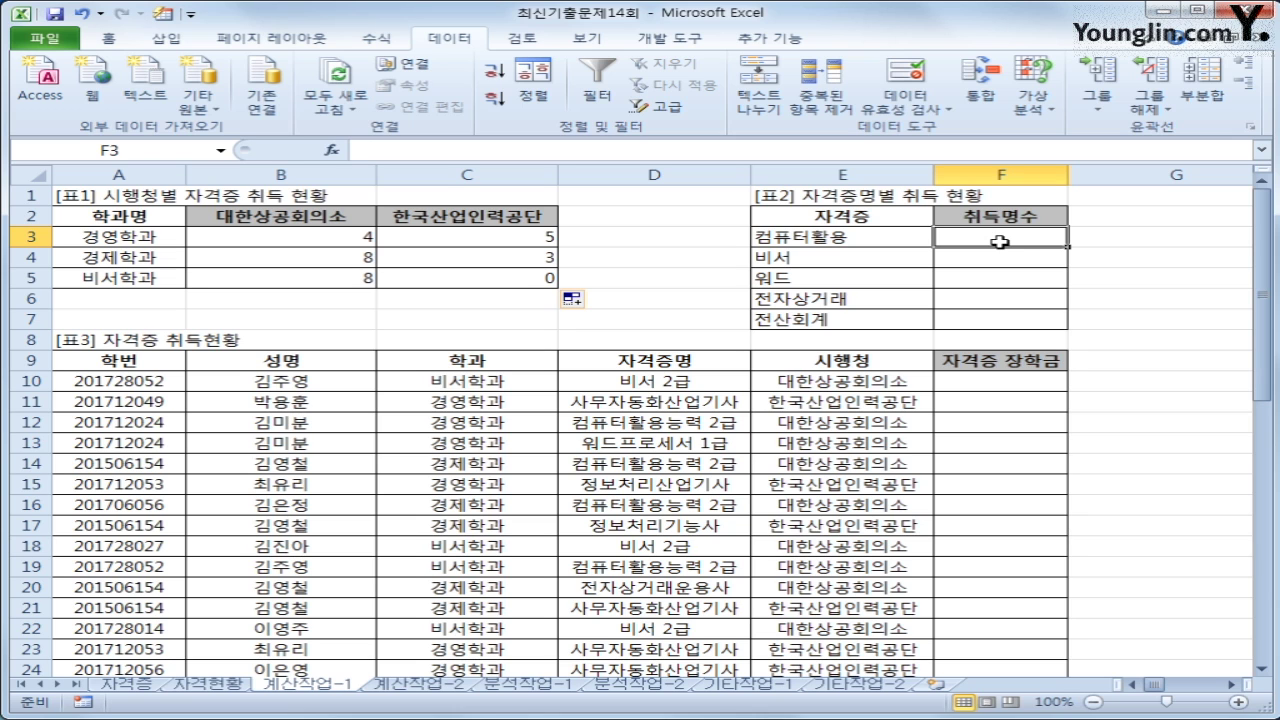
text(=)
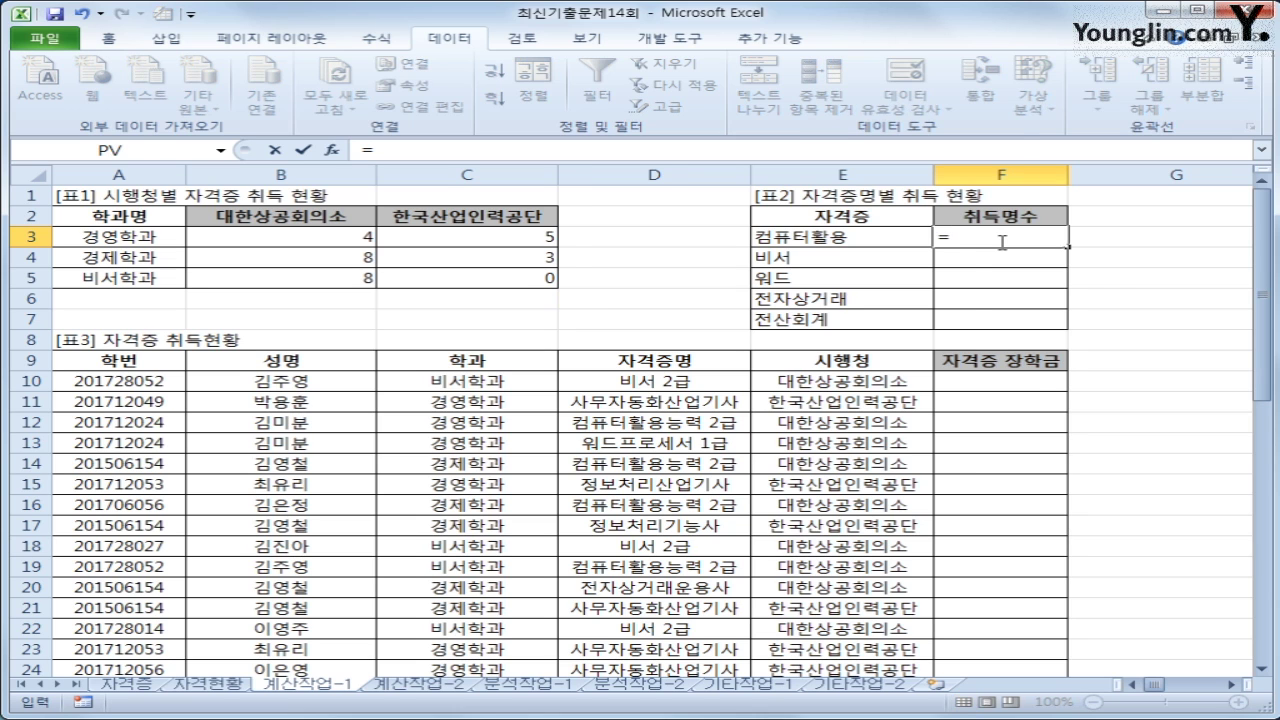
text(count)
key(Tab)
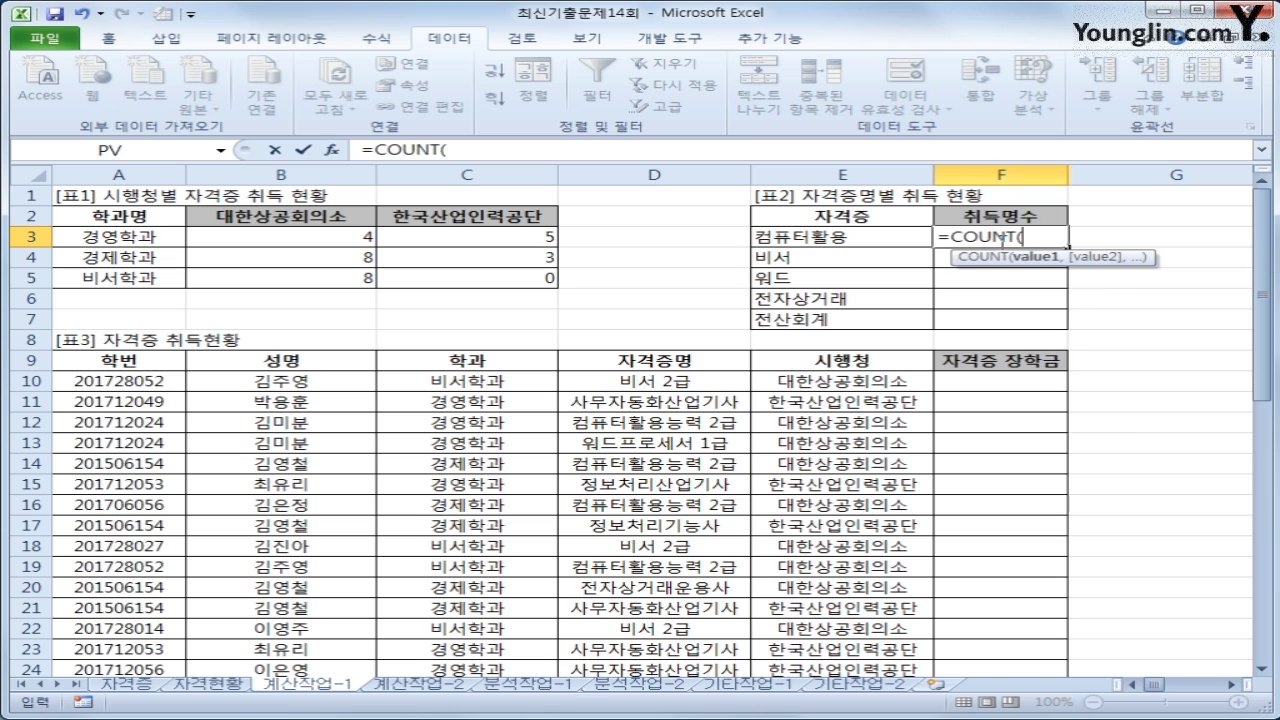
text(if()
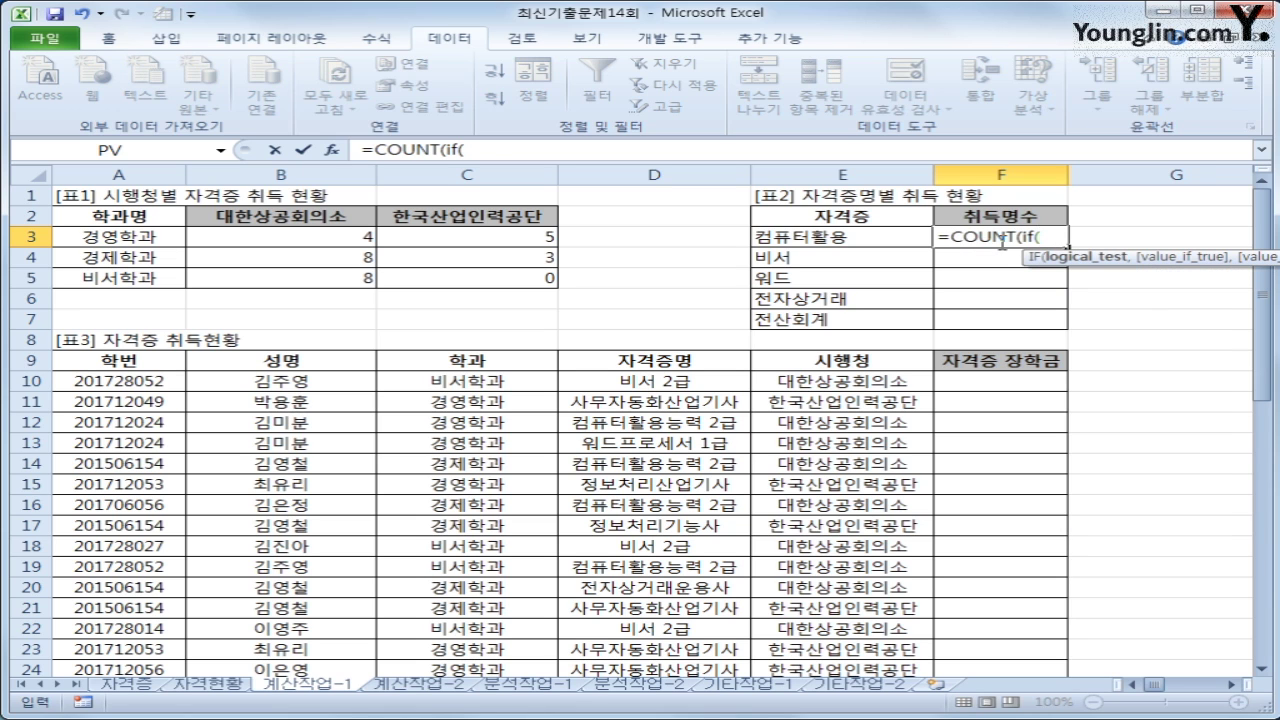
text(left()
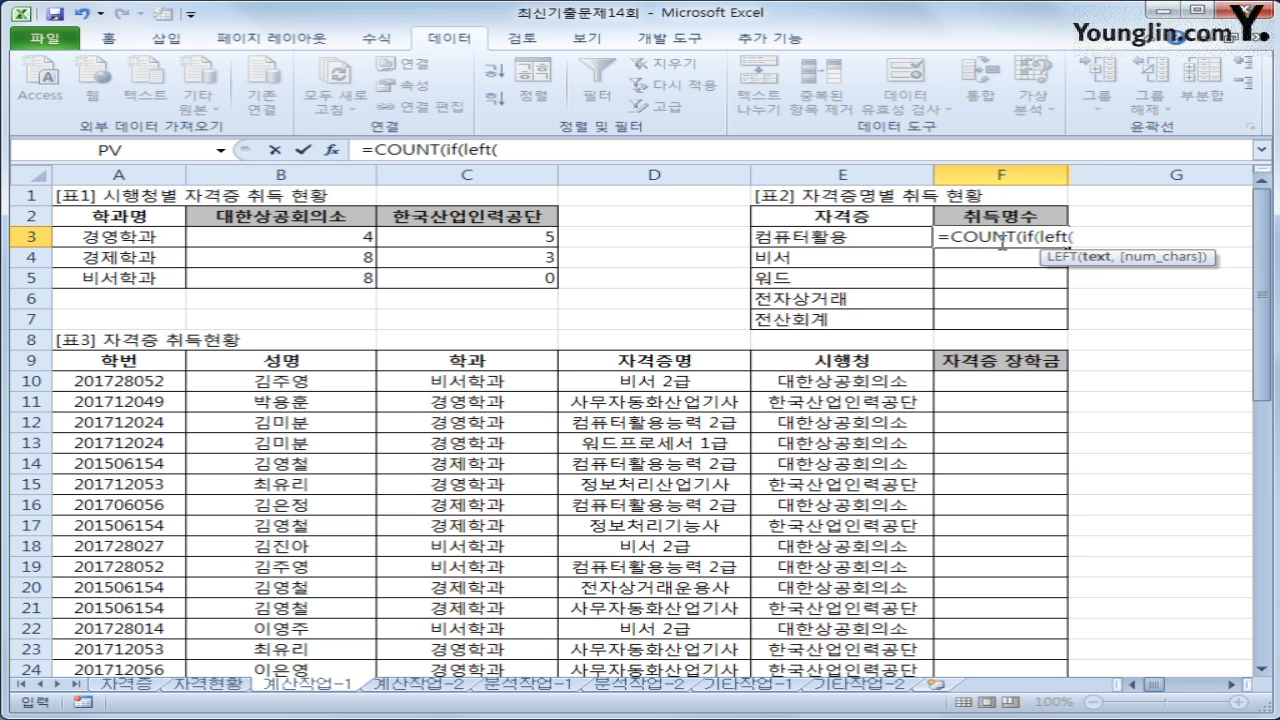
Complete the LEFT function in F3 with the absolute 자격증명 range $D$10:$D$37 and len(E3) as the number of characters.
drag(668, 384, 678, 632)
scroll(729, 589, up, 4)
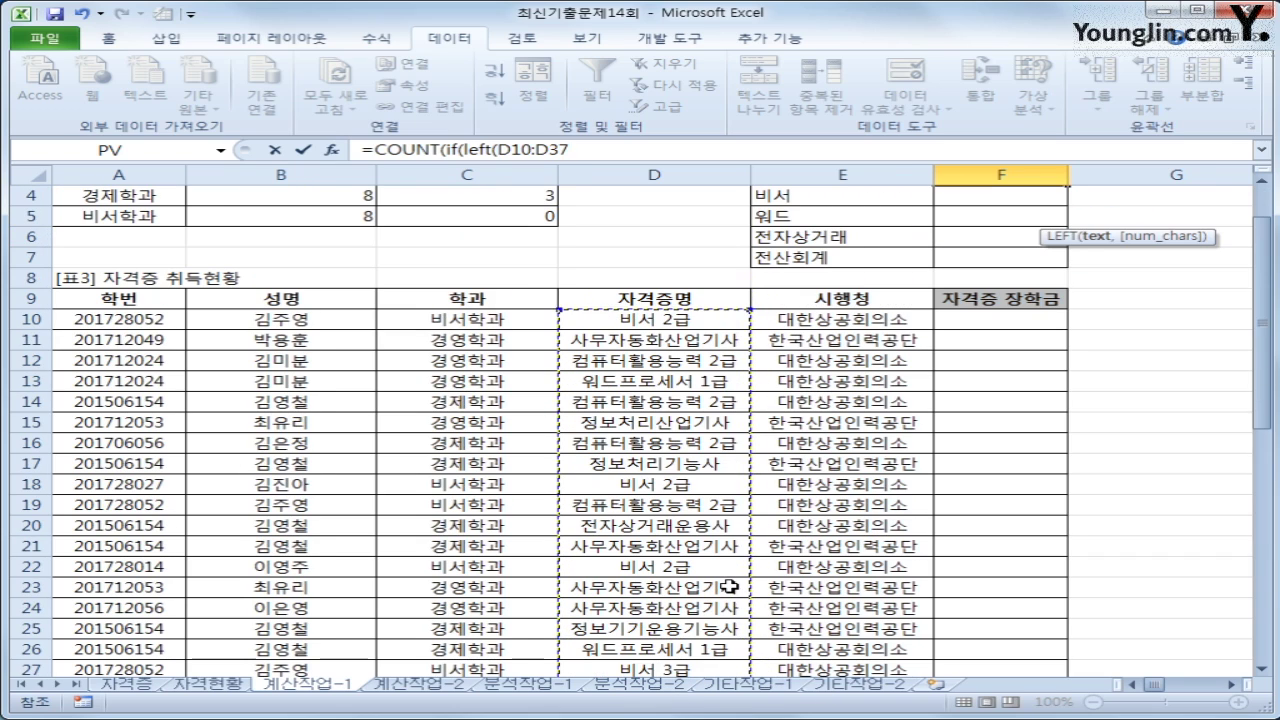
key(F4)
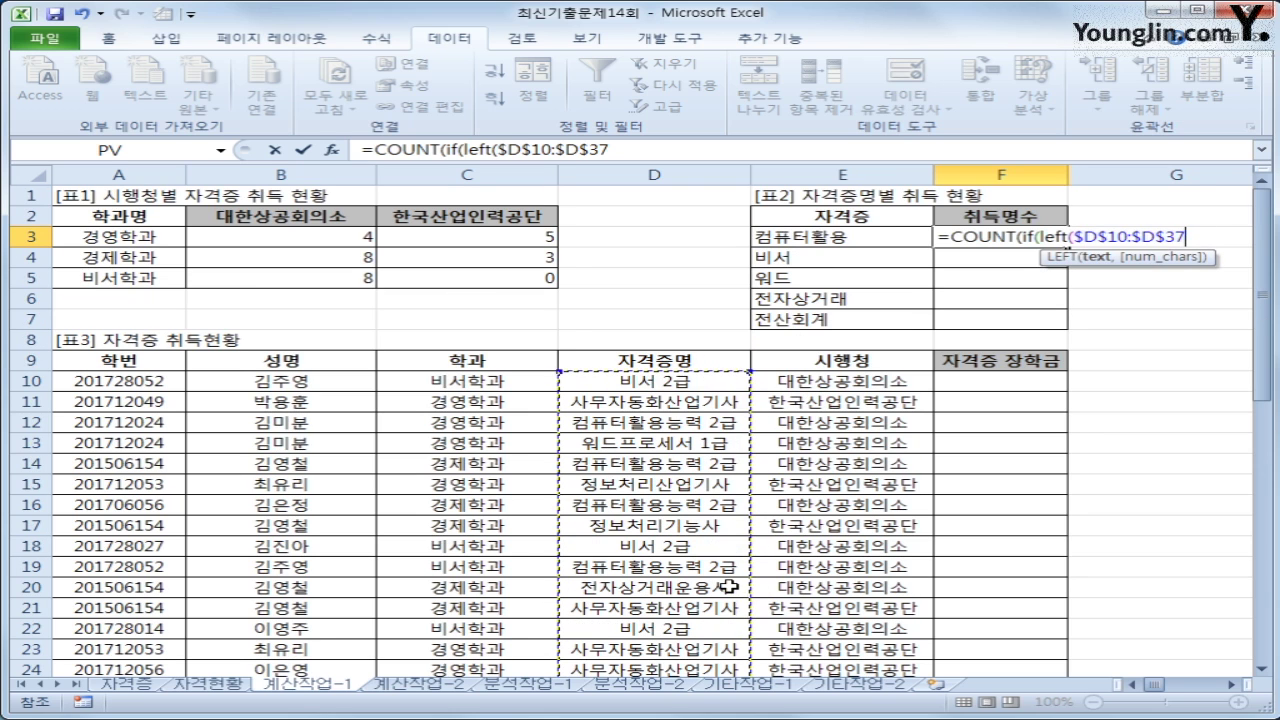
text(,)
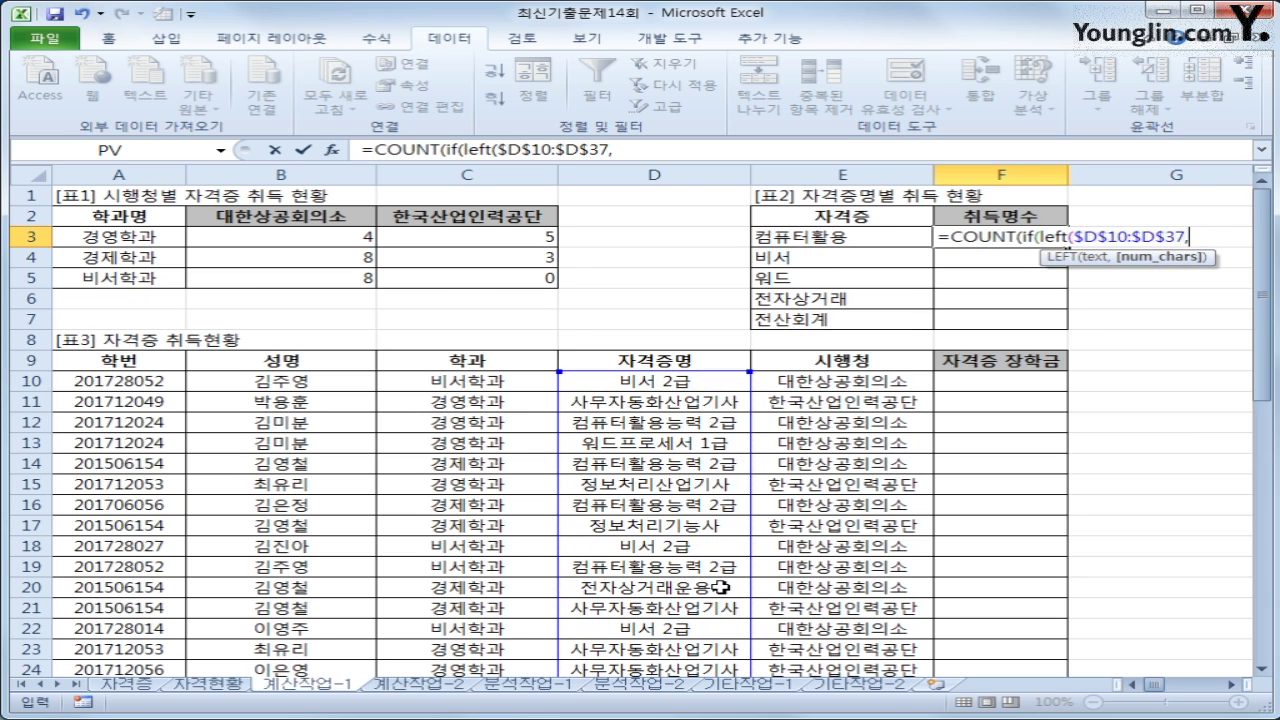
text(len(E3)
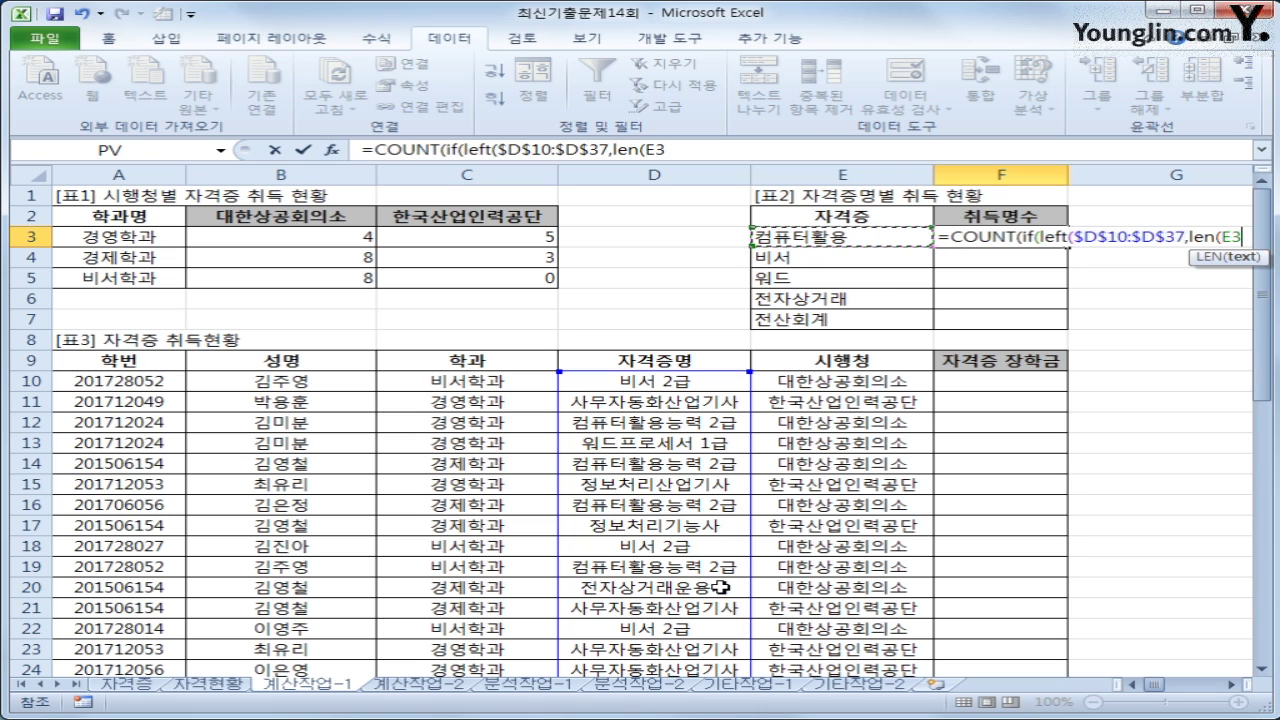
text())
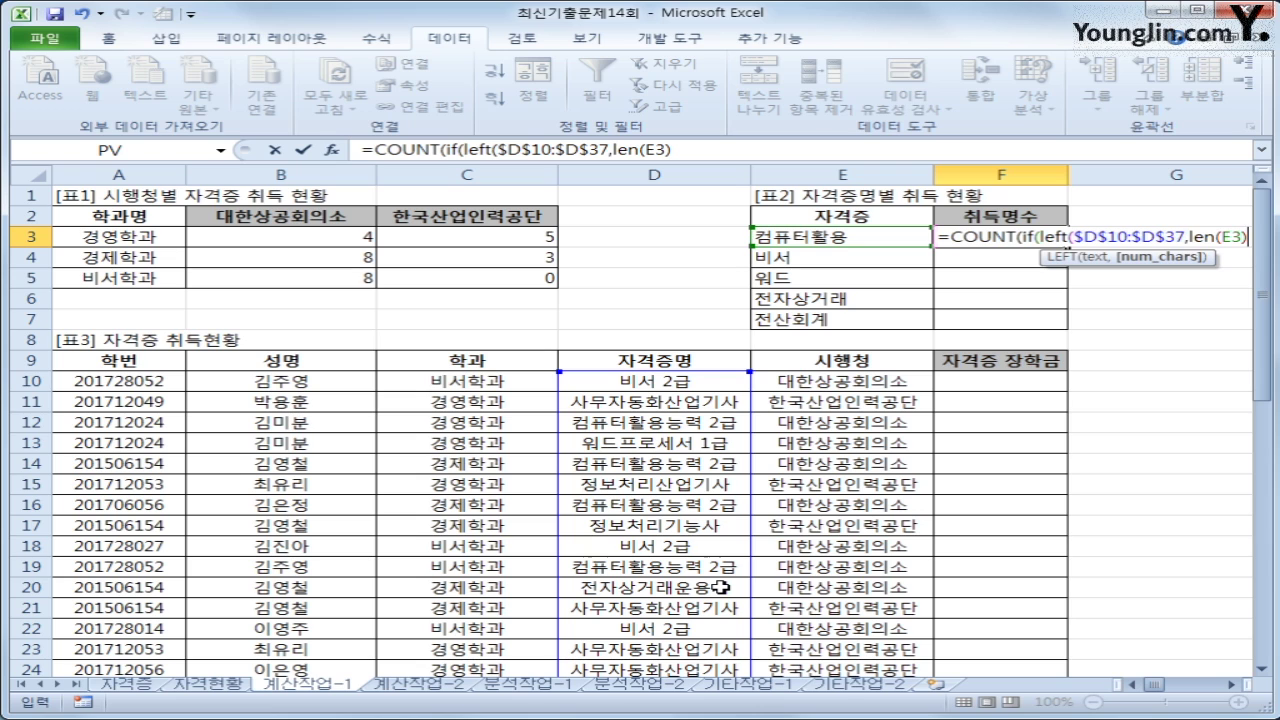
text())
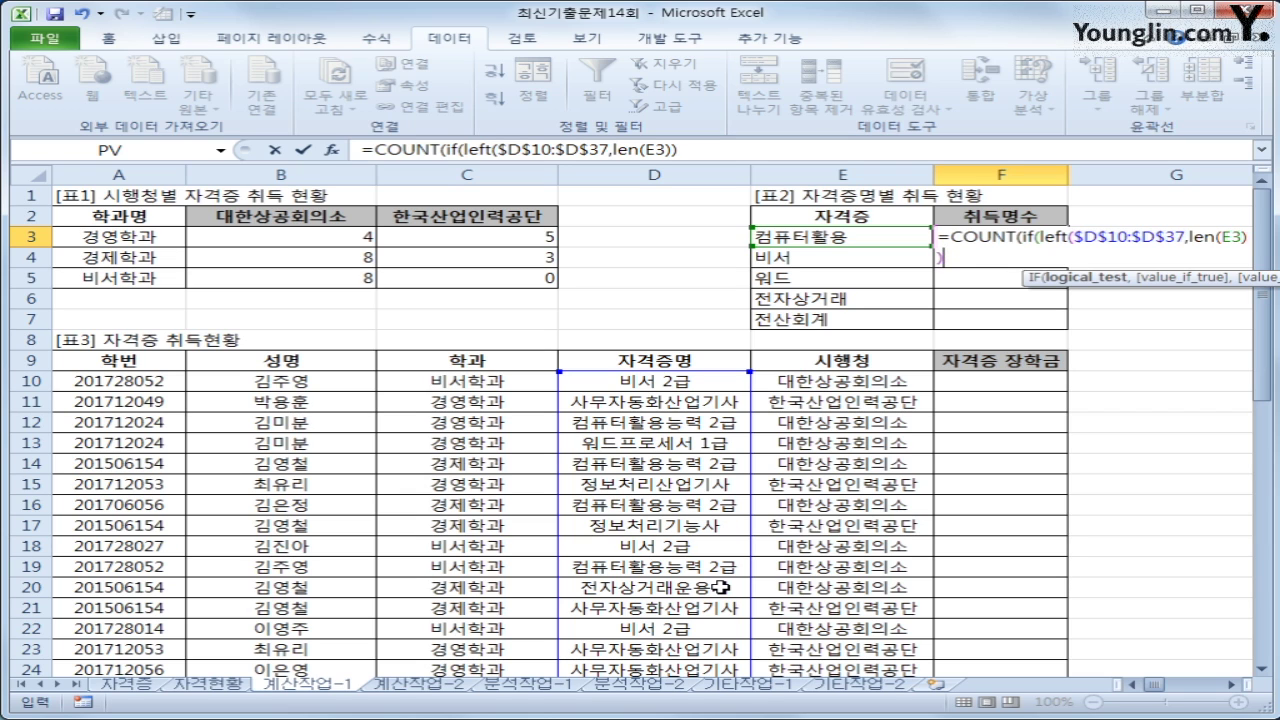
Complete the IF function in F3 by comparing the LEFT result with E3 and returning the absolute 학번 range $A$10:$A$37.
text(=)
key(Left)
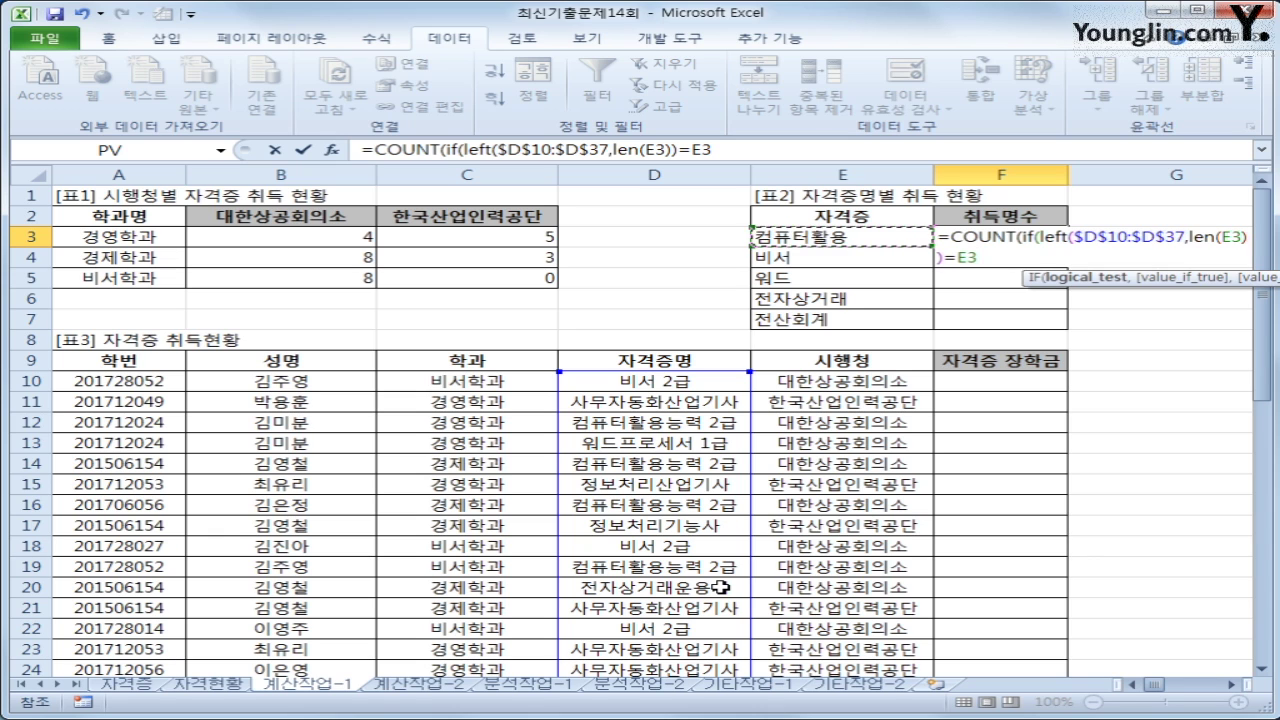
text(,)
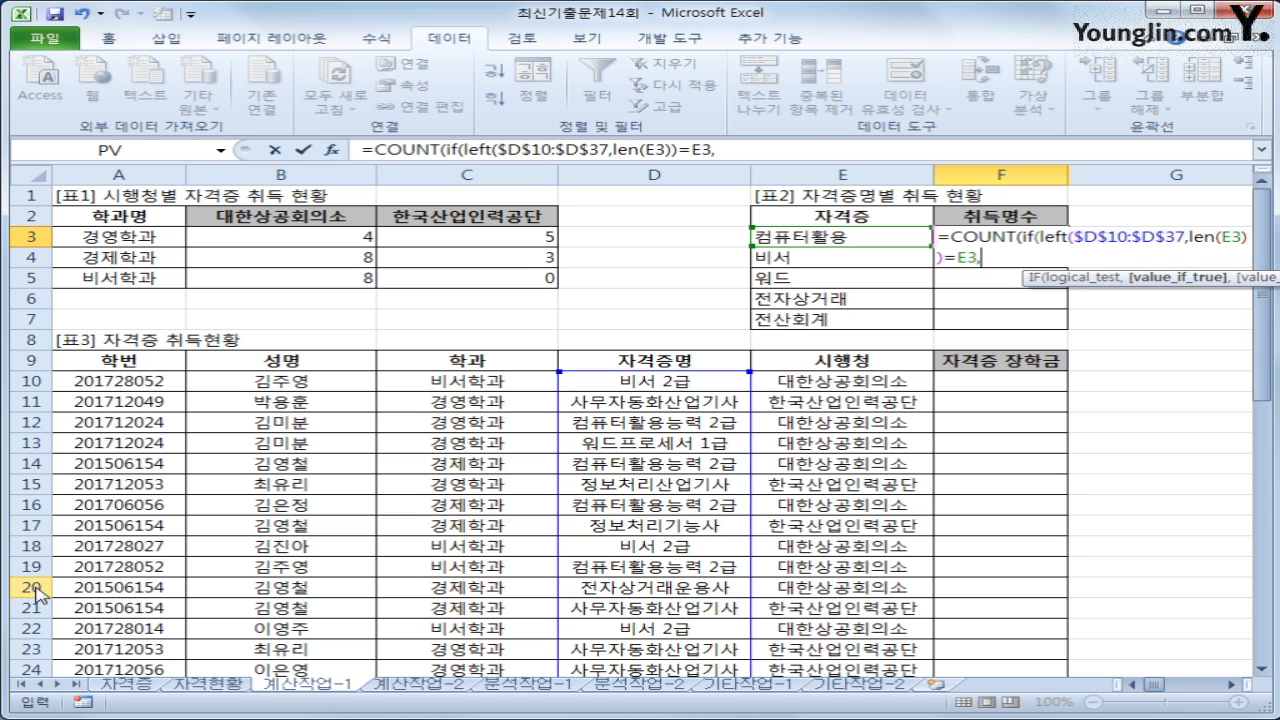
drag(92, 380, 133, 591)
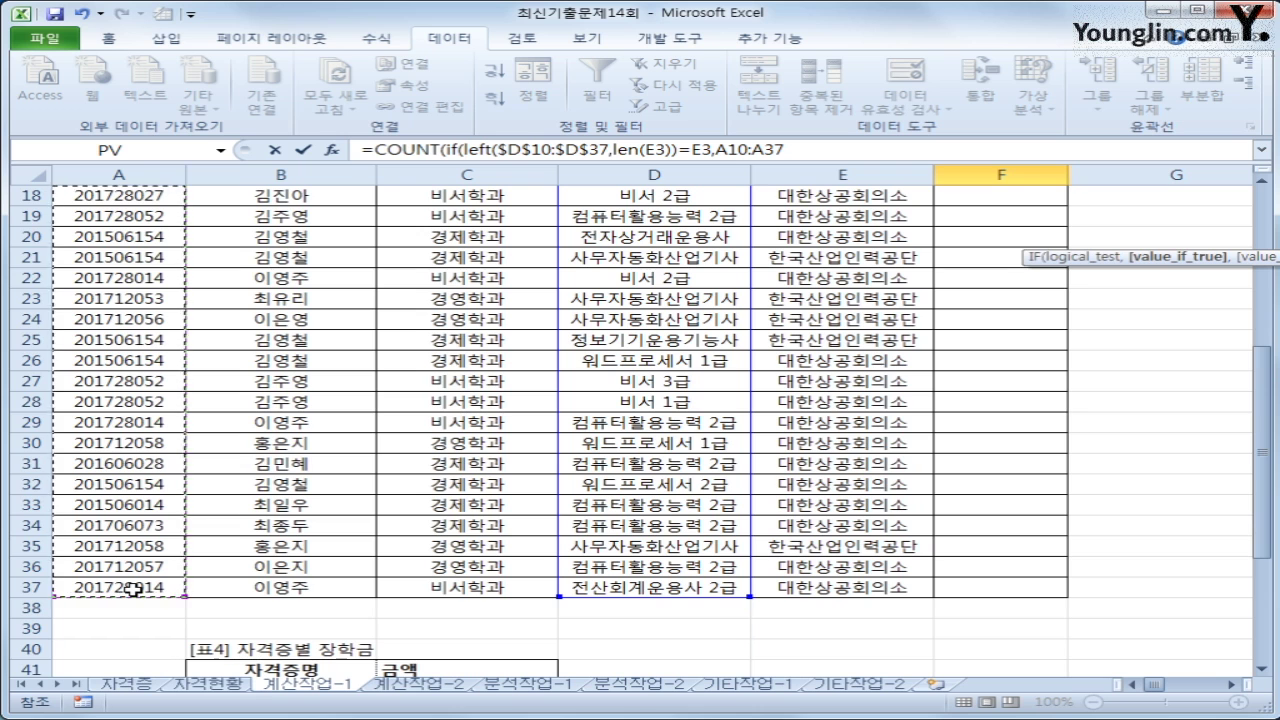
scroll(110, 408, up, 4)
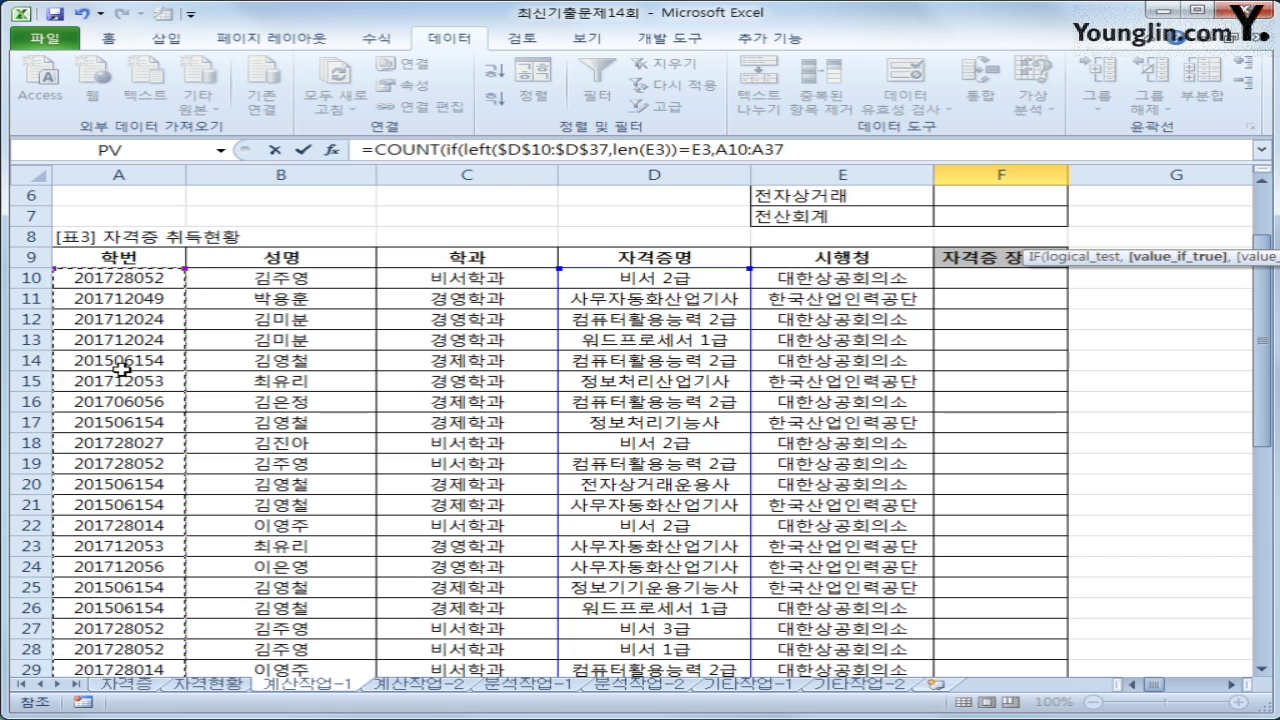
scroll(120, 370, up, 2)
key(F4)
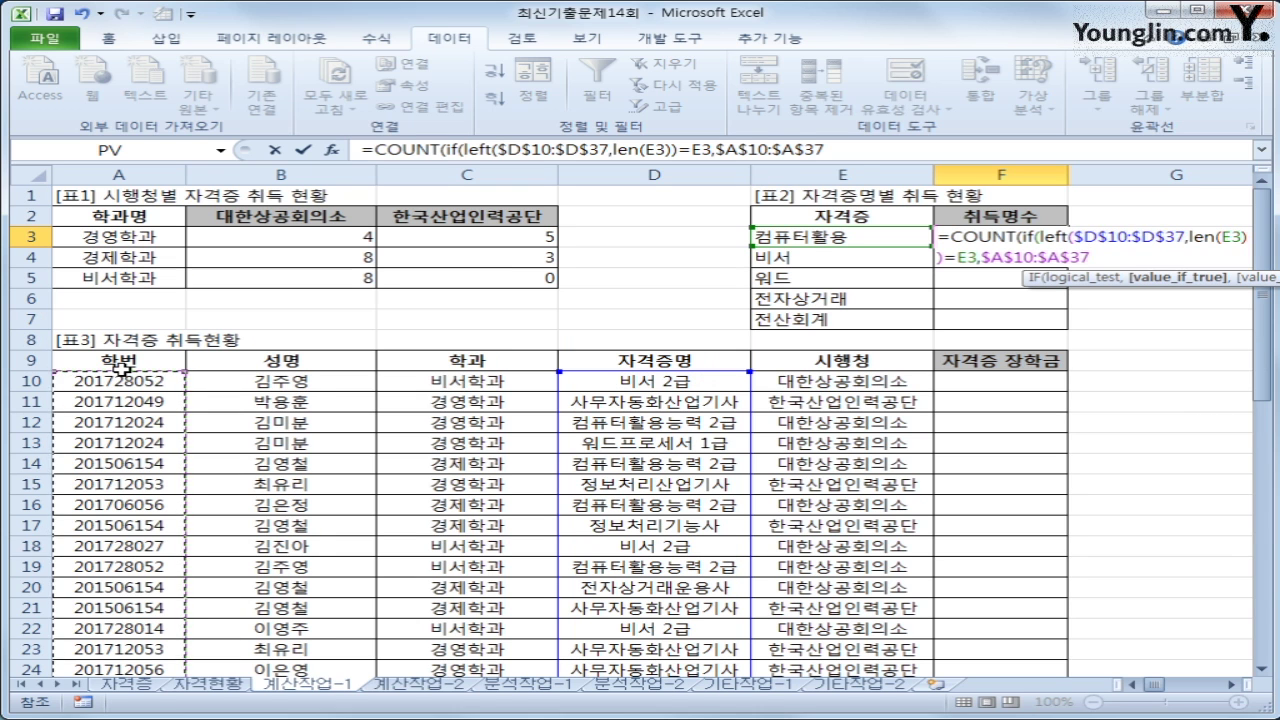
text())
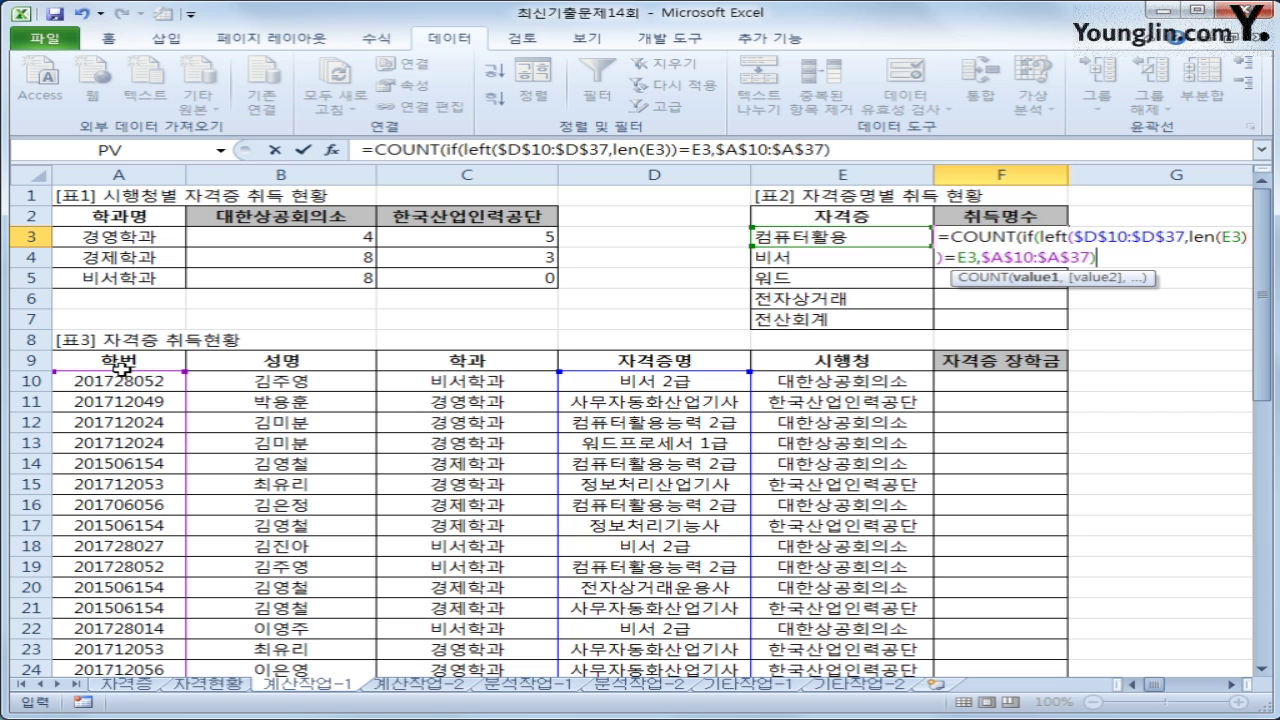
Enter the F3 formula as an array formula, accept the proposed parenthesis correction, and fill it down through F7.
key(ctrl+shift+Return)
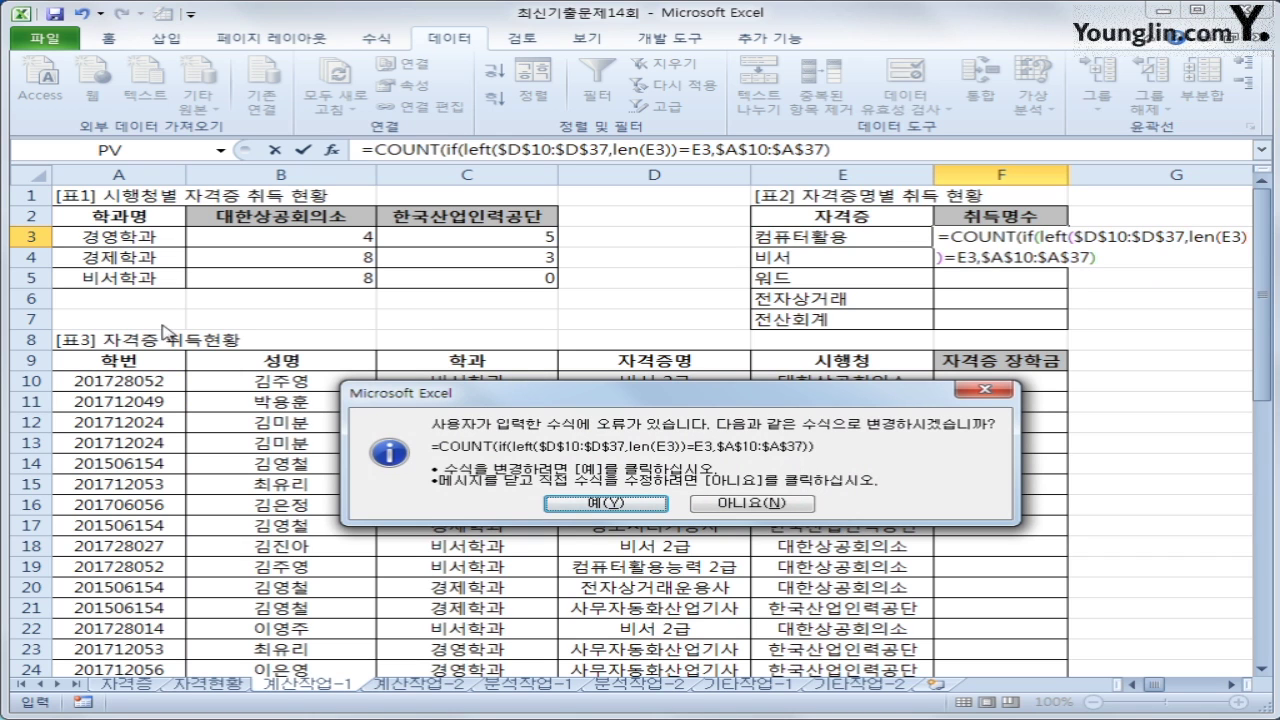
click(580, 502)
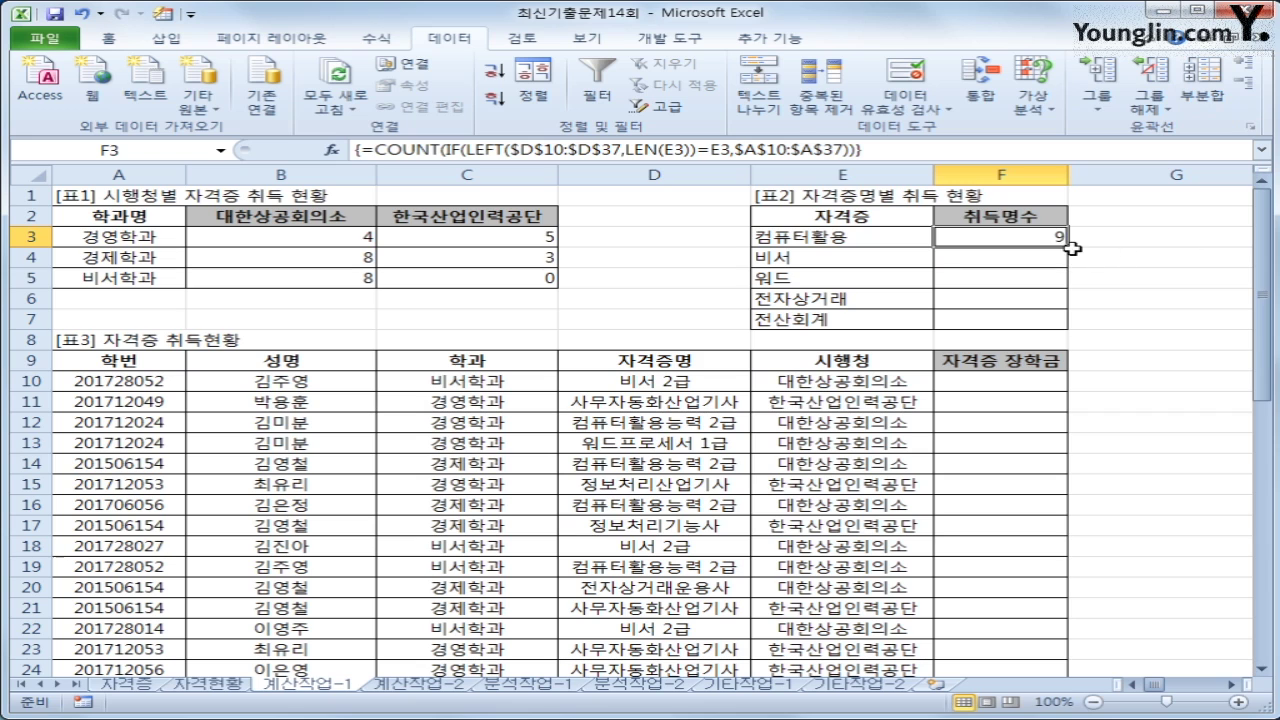
drag(1072, 245, 1068, 326)
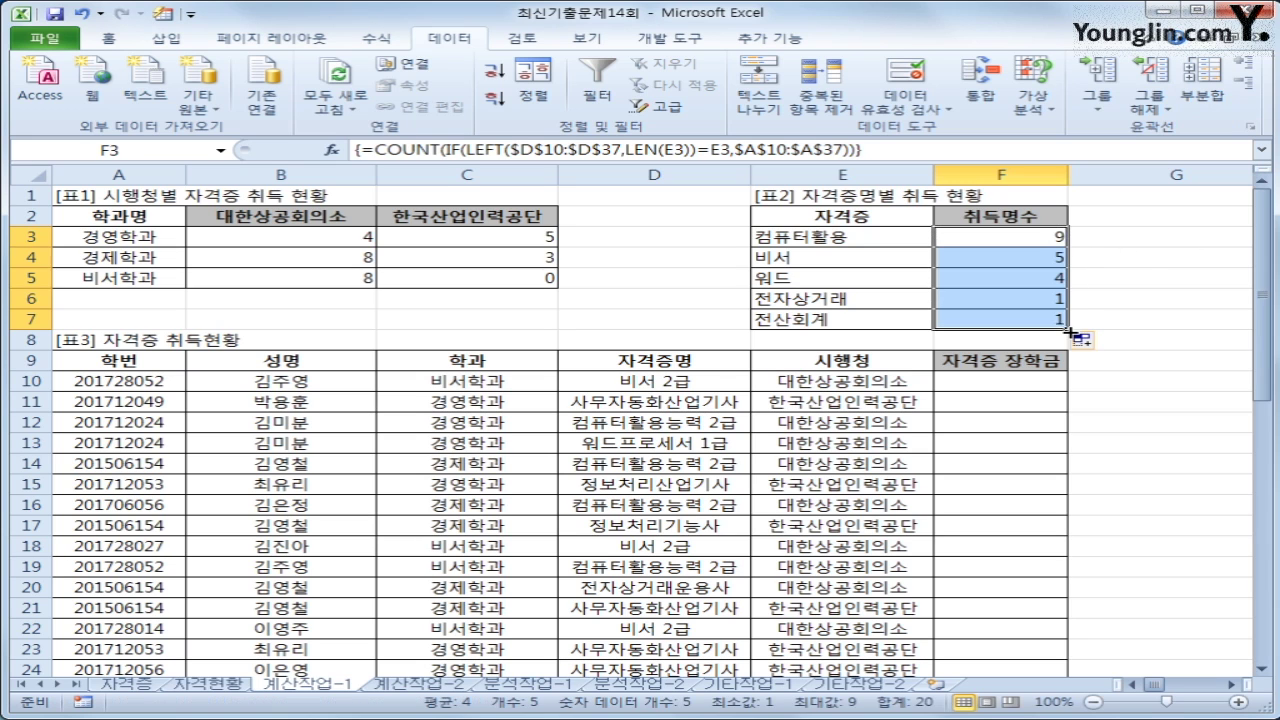
click(1052, 320)
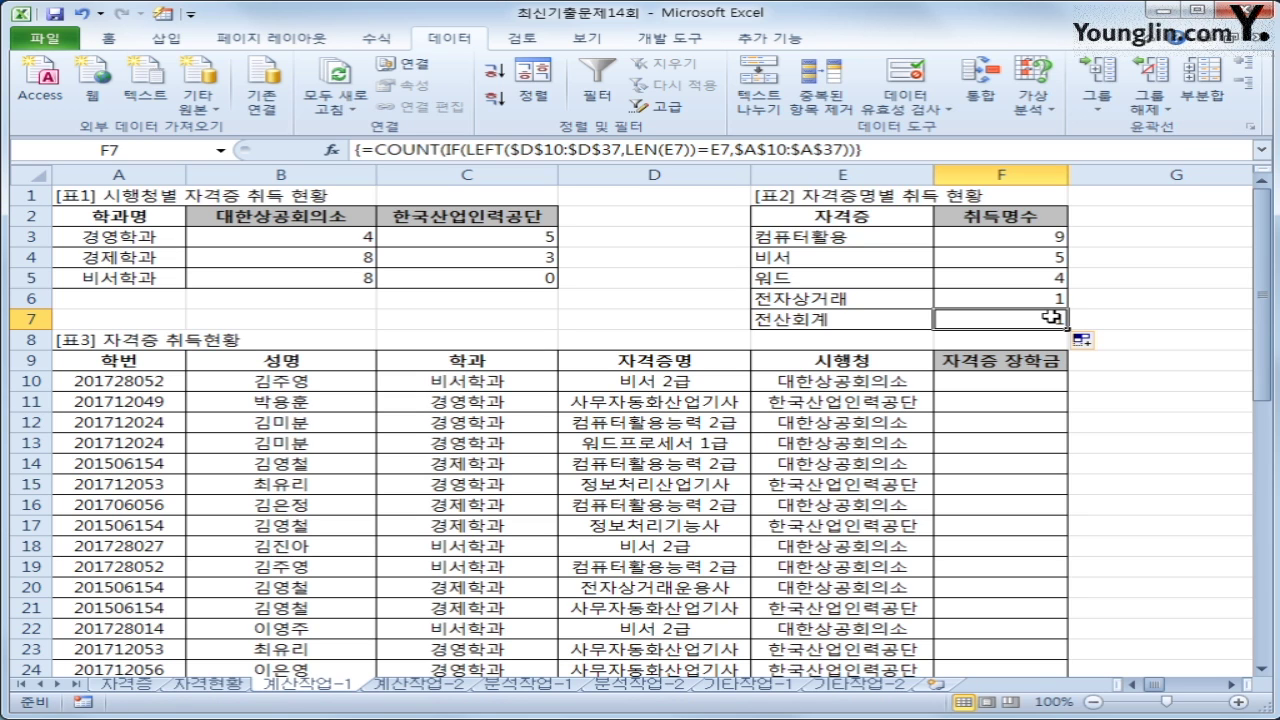
Examine the 자격증명 and 금액 entries of 표4 in B42:C51 against the 자격증명 column and empty 자격증 장학금 column of 표3.
scroll(1020, 406, down, 7)
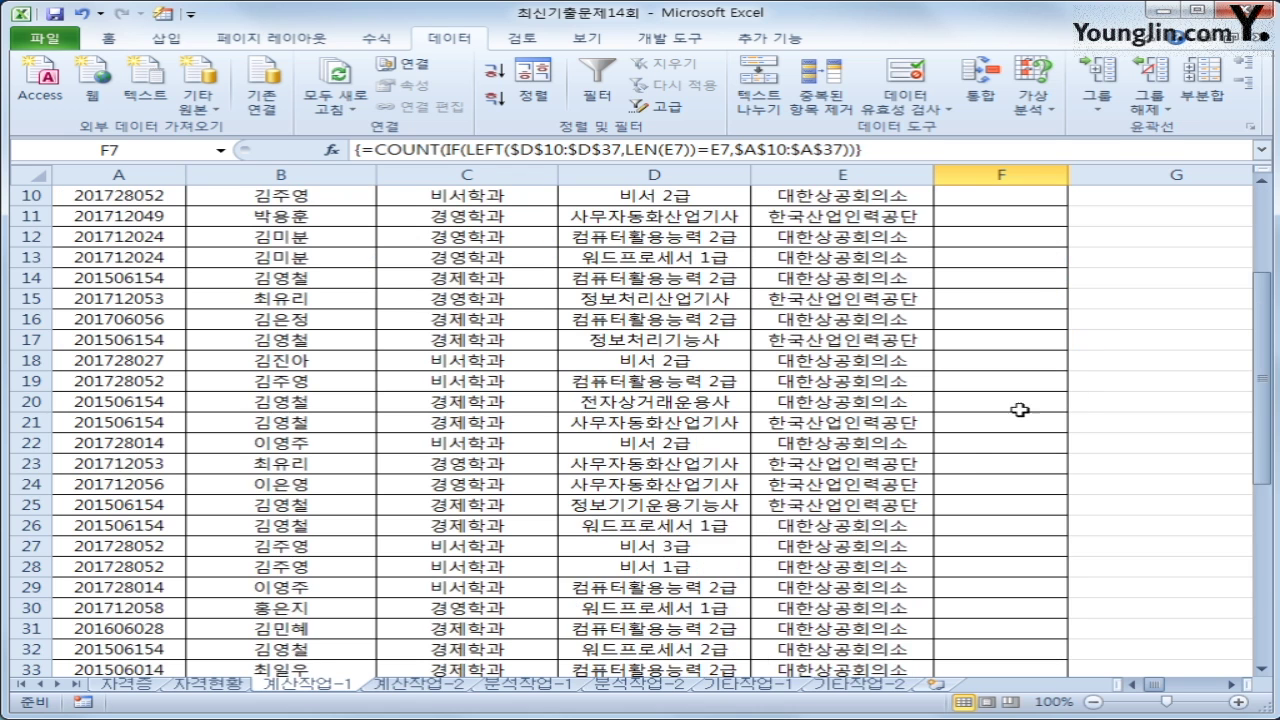
scroll(957, 461, down, 2)
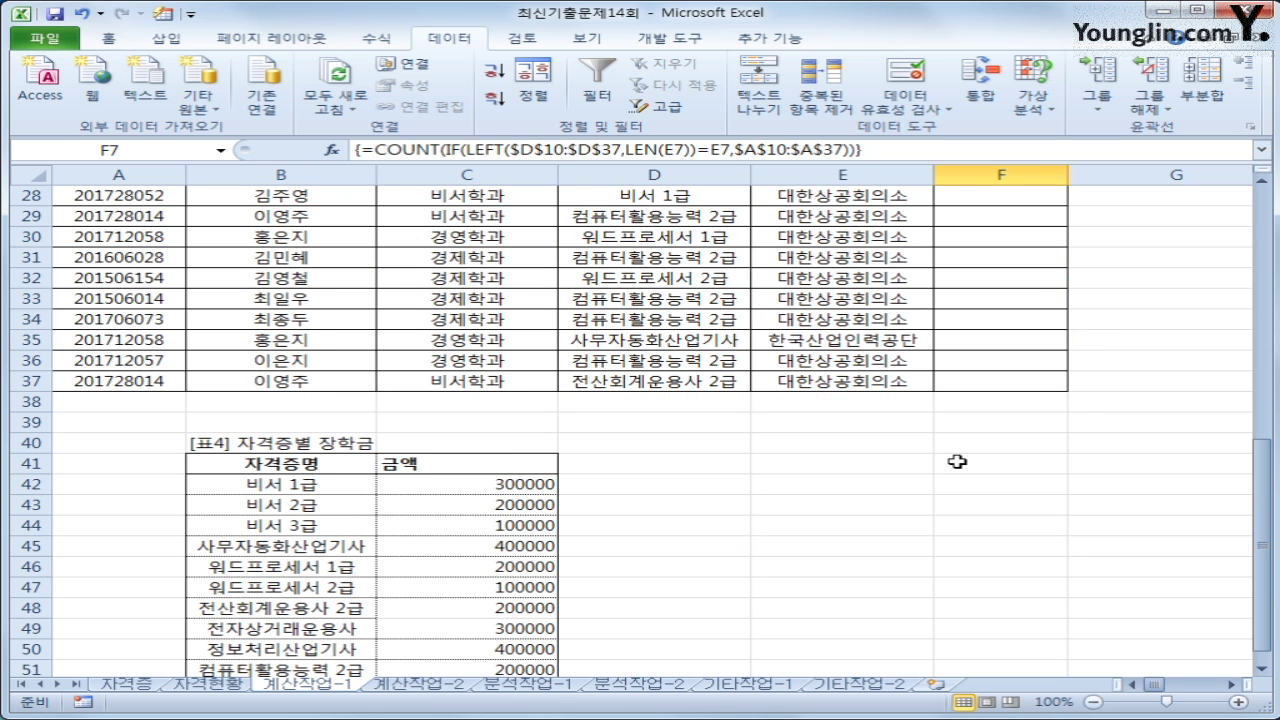
scroll(574, 518, down, 2)
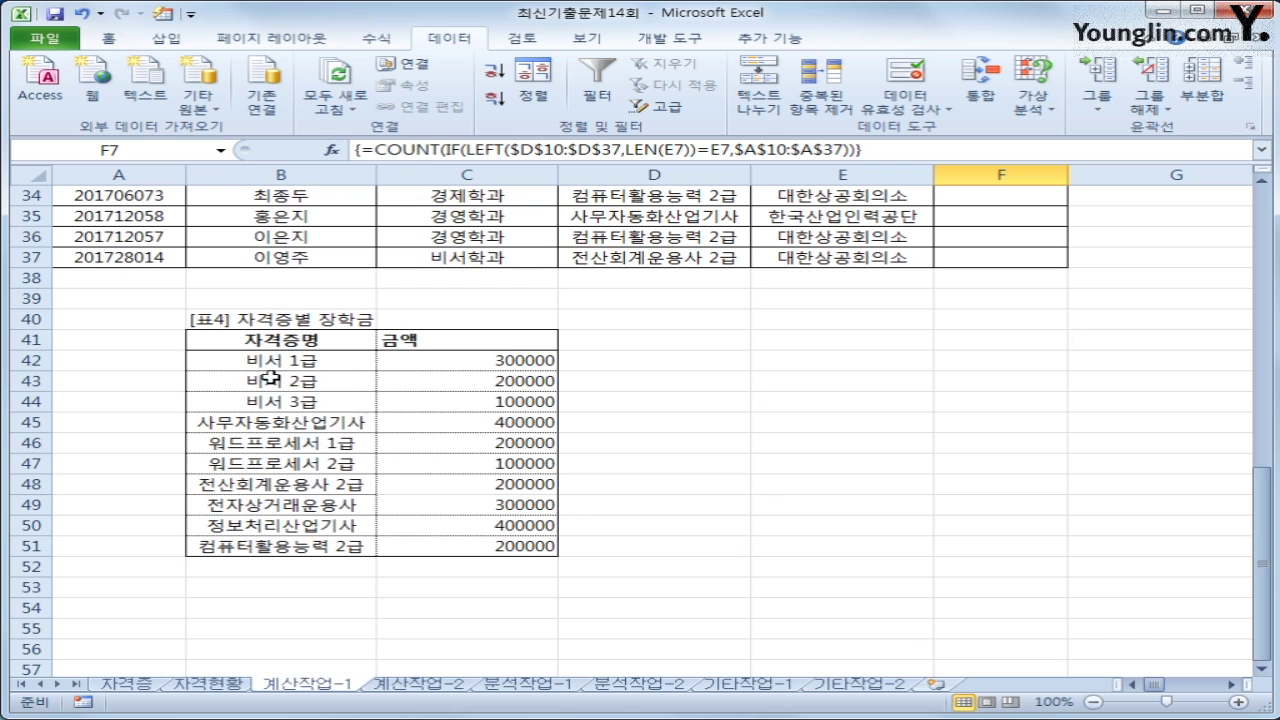
drag(265, 360, 400, 543)
scroll(400, 543, up, 10)
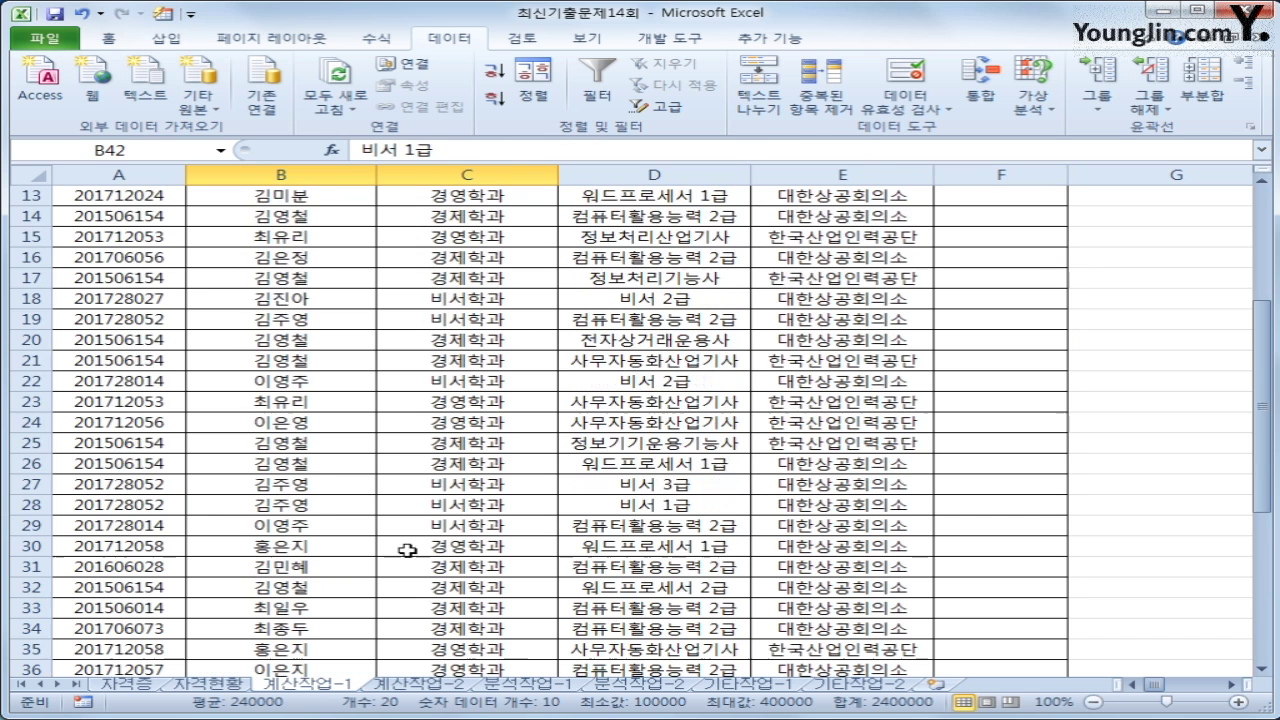
click(988, 314)
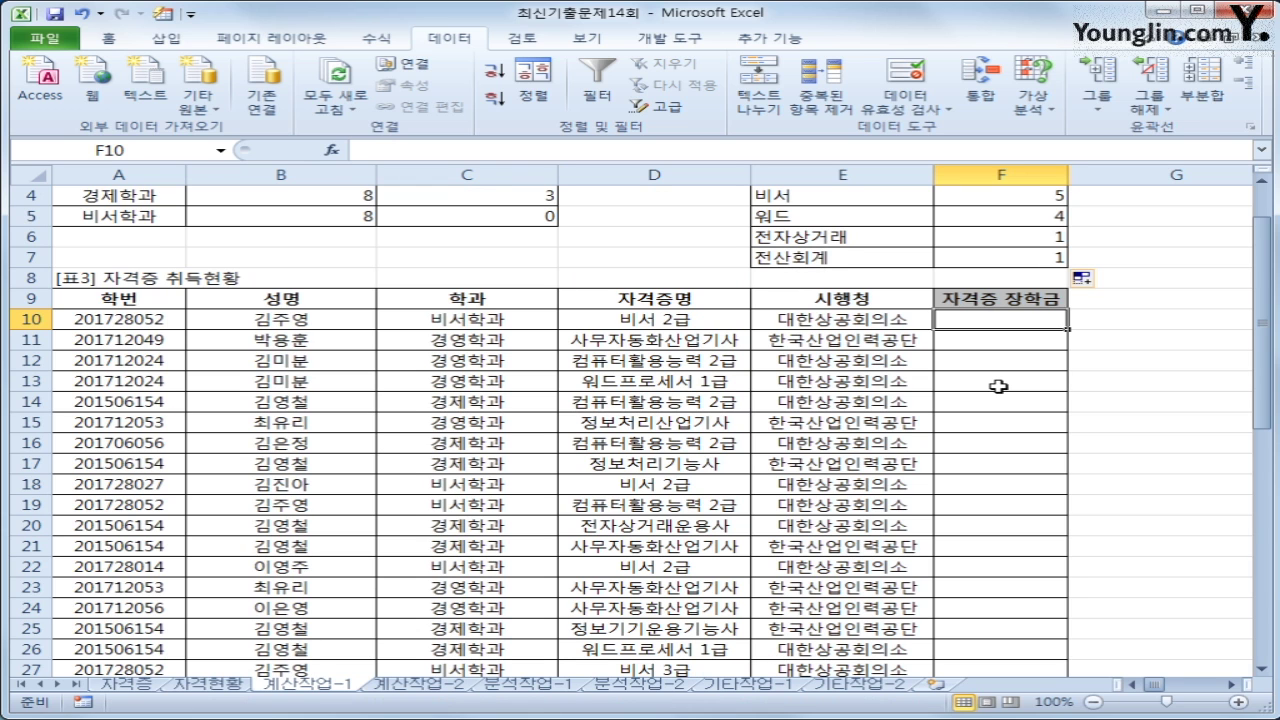
scroll(998, 386, down, 8)
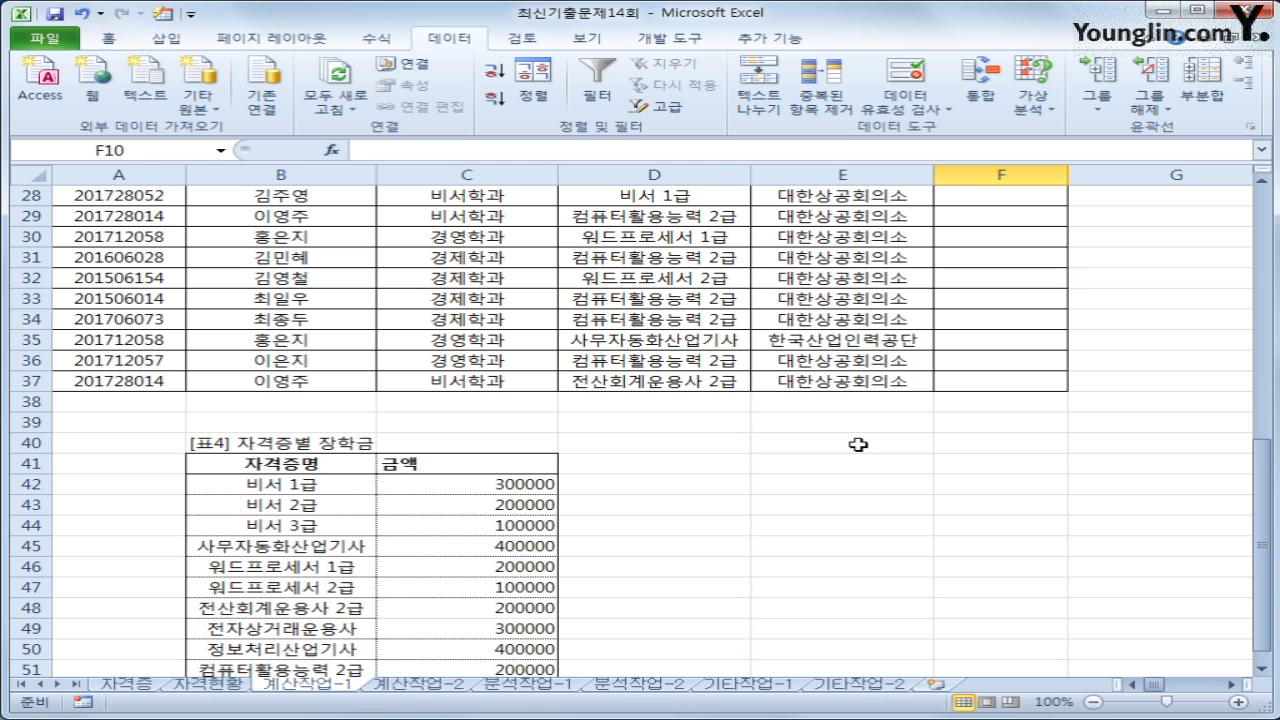
drag(307, 488, 438, 594)
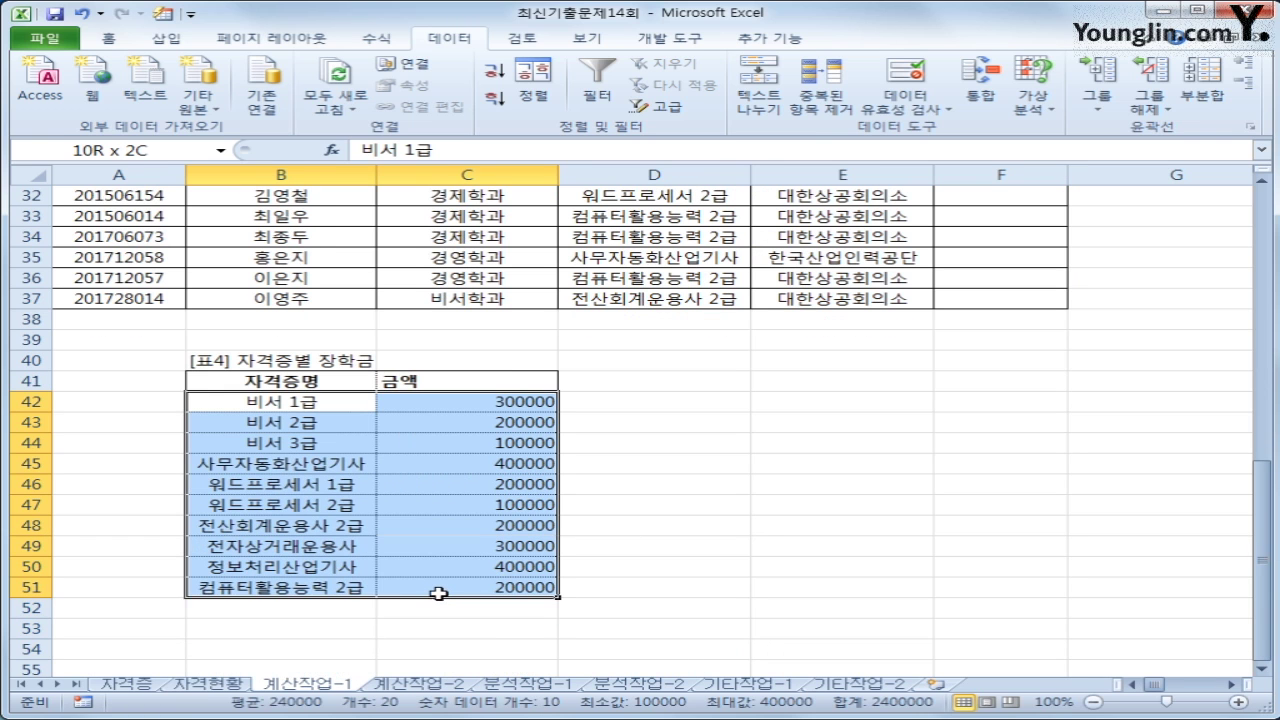
click(651, 585)
scroll(651, 570, up, 8)
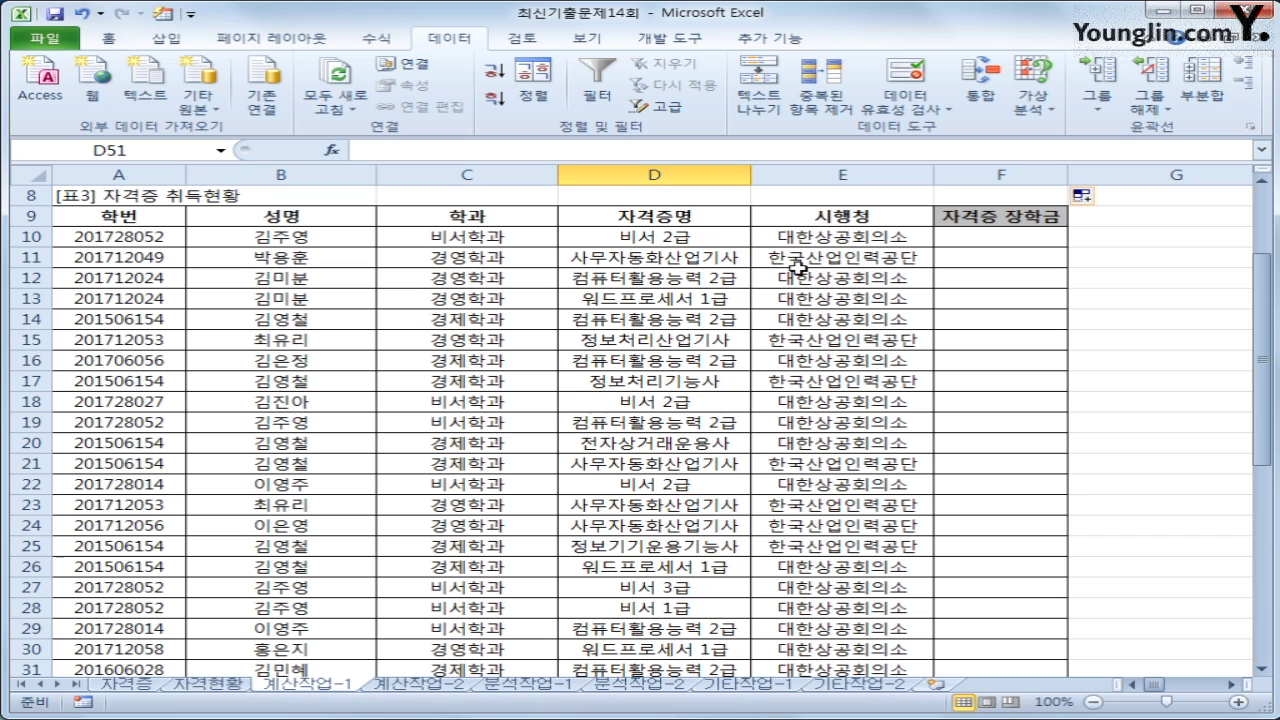
scroll(665, 525, down, 8)
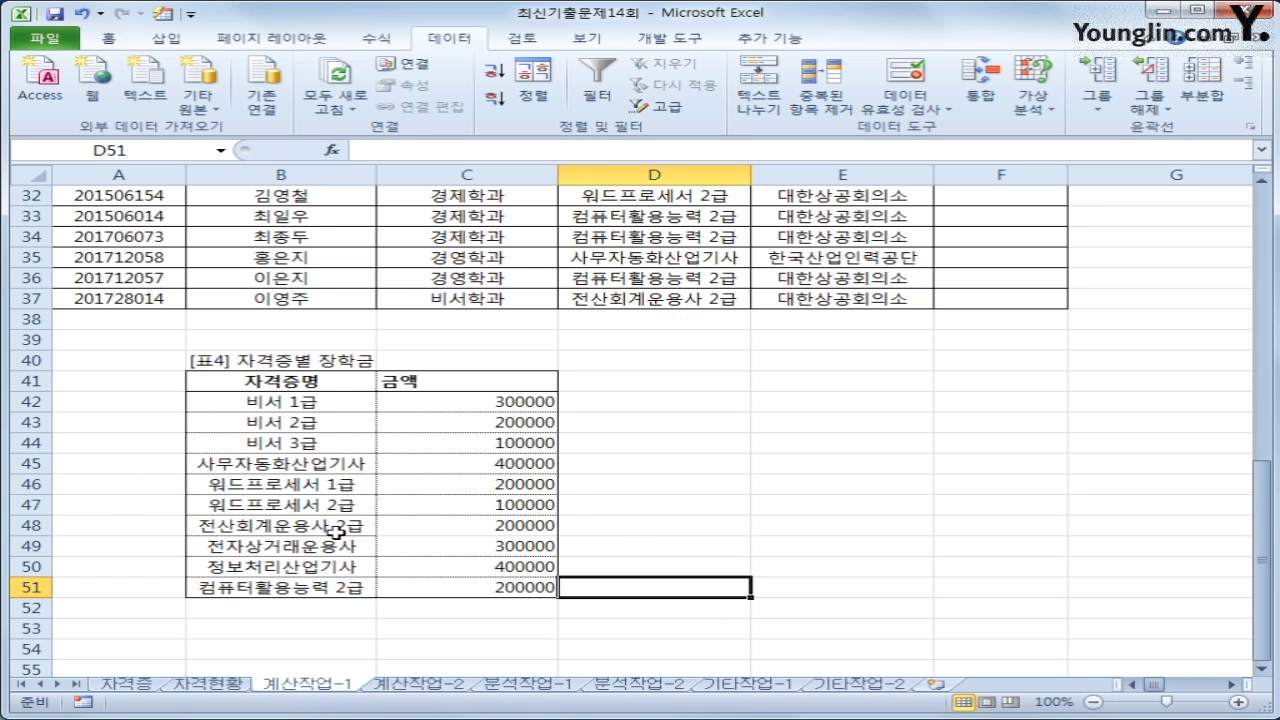
scroll(975, 420, up, 4)
scroll(983, 442, up, 4)
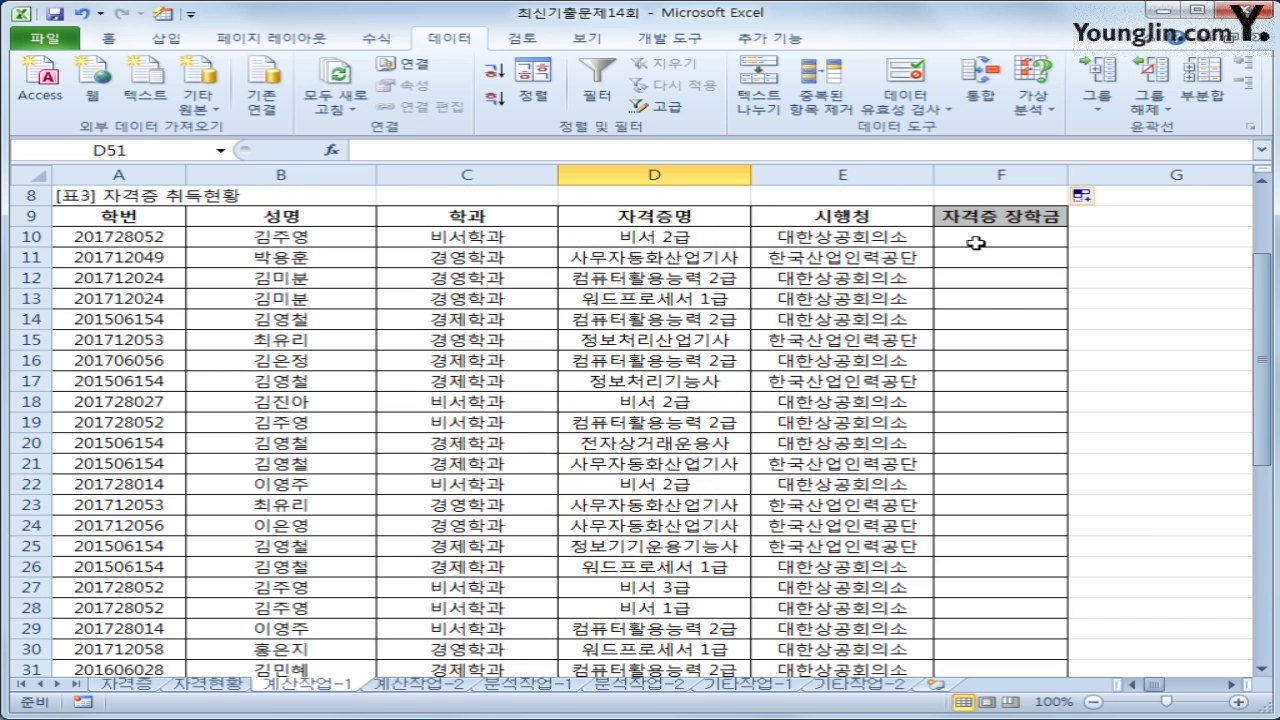
click(970, 244)
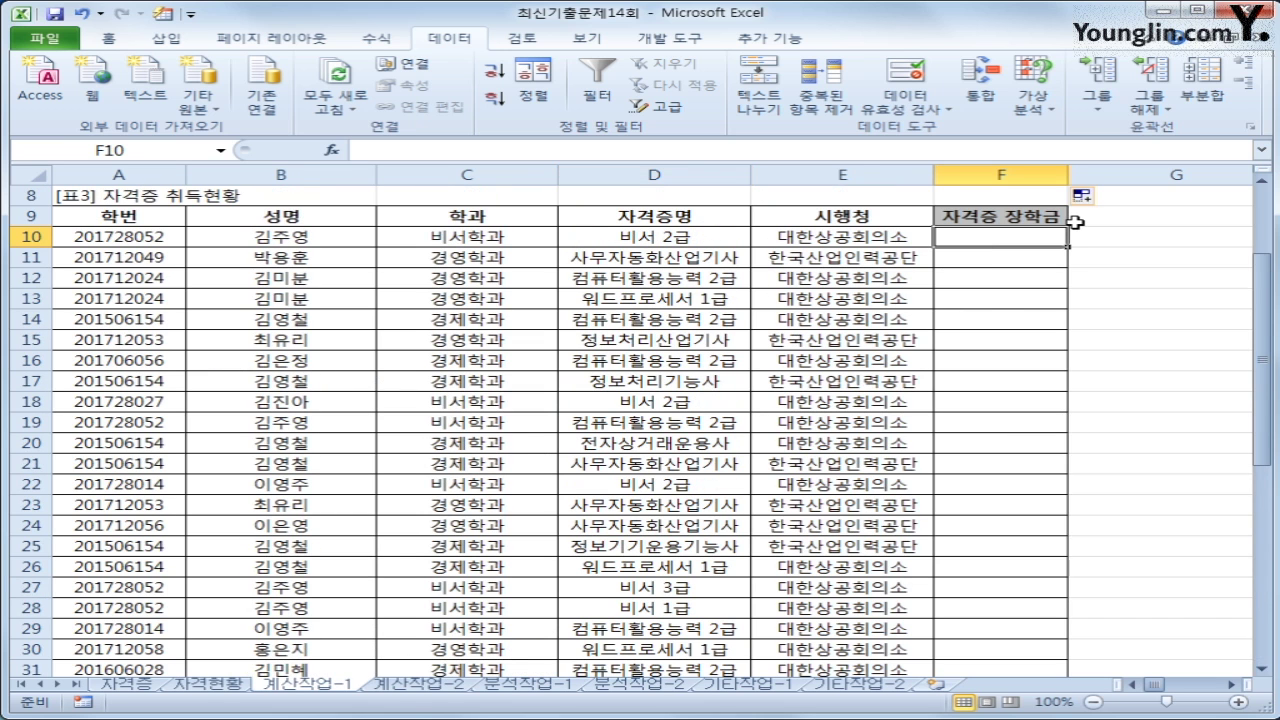
text(=if()
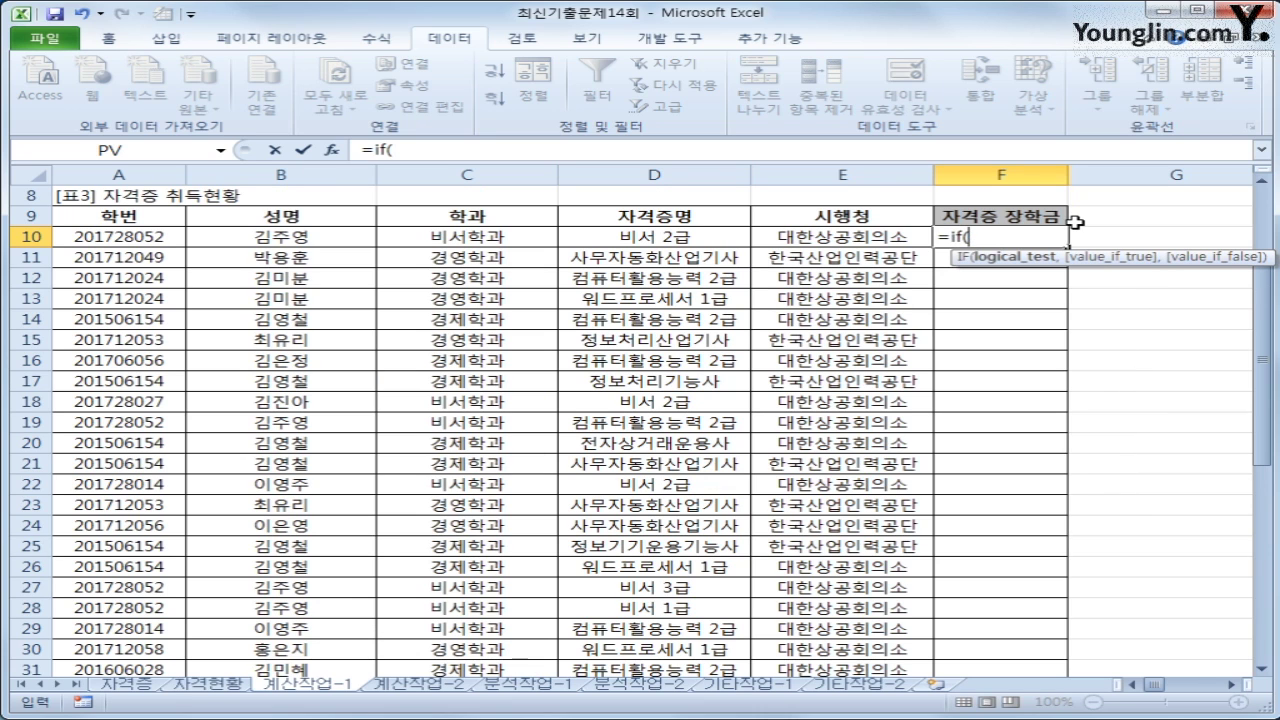
key(BackSpace)
key(BackSpace)
key(BackSpace)
key(BackSpace)
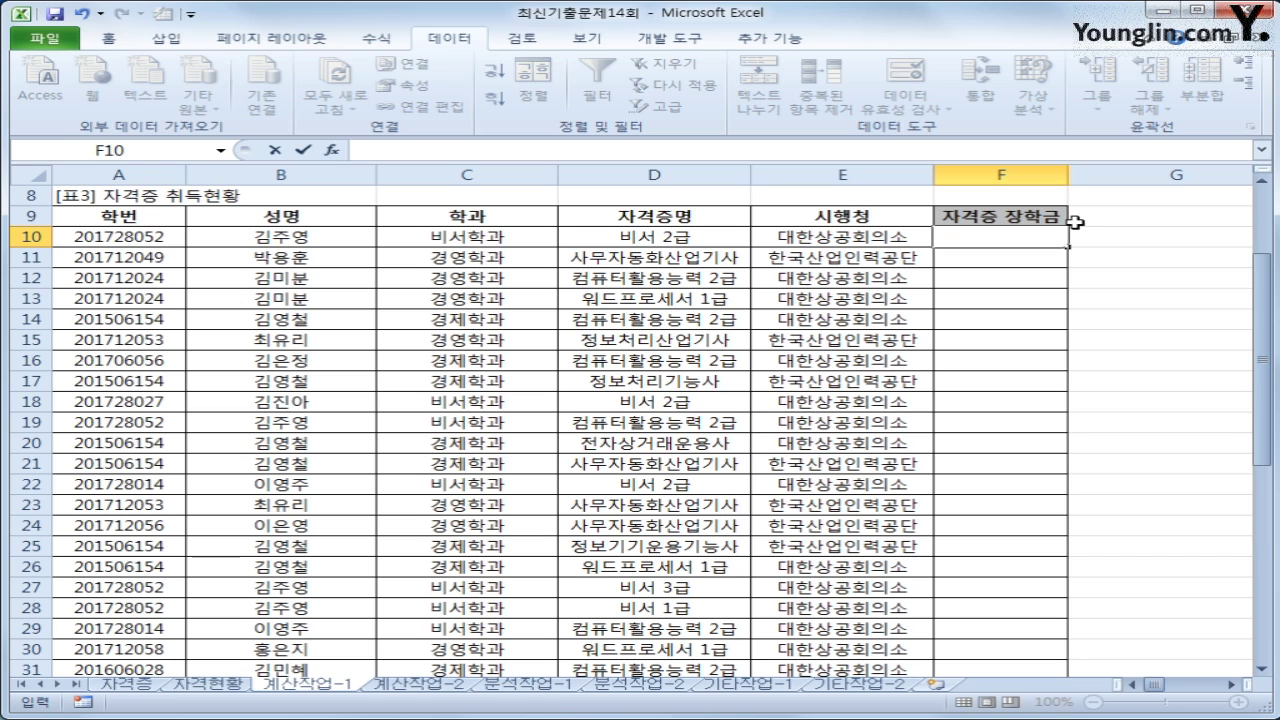
Begin a VLOOKUP formula in F10 with D10 as the lookup value and the absolute 표4 range $B$42:$C$51 as the table.
text(=vl)
key(Tab)
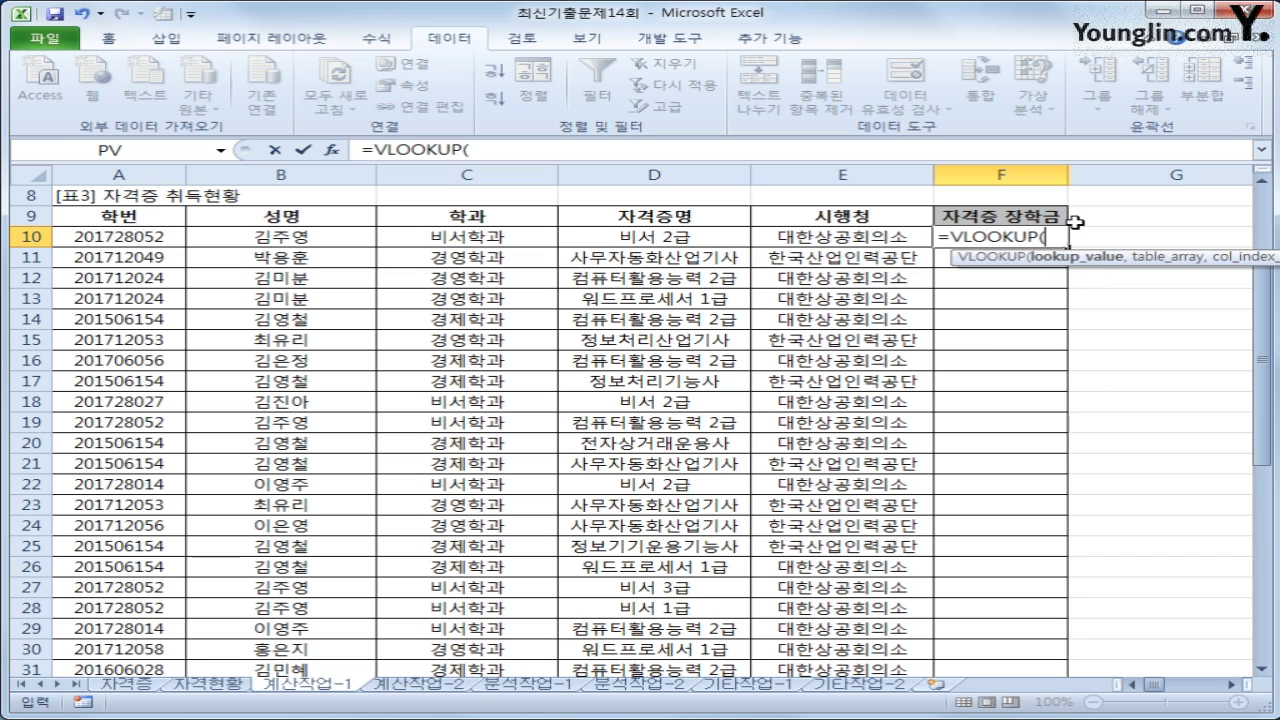
click(650, 235)
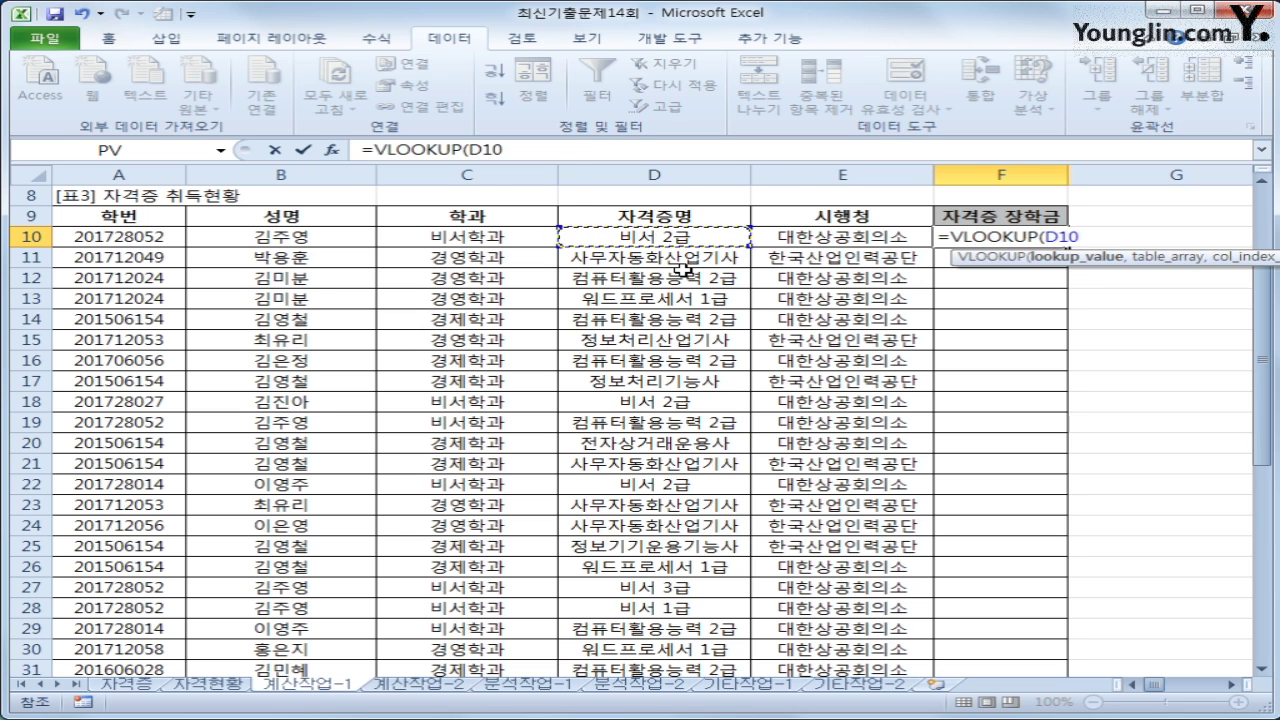
text(,)
scroll(683, 268, down, 8)
drag(267, 405, 410, 586)
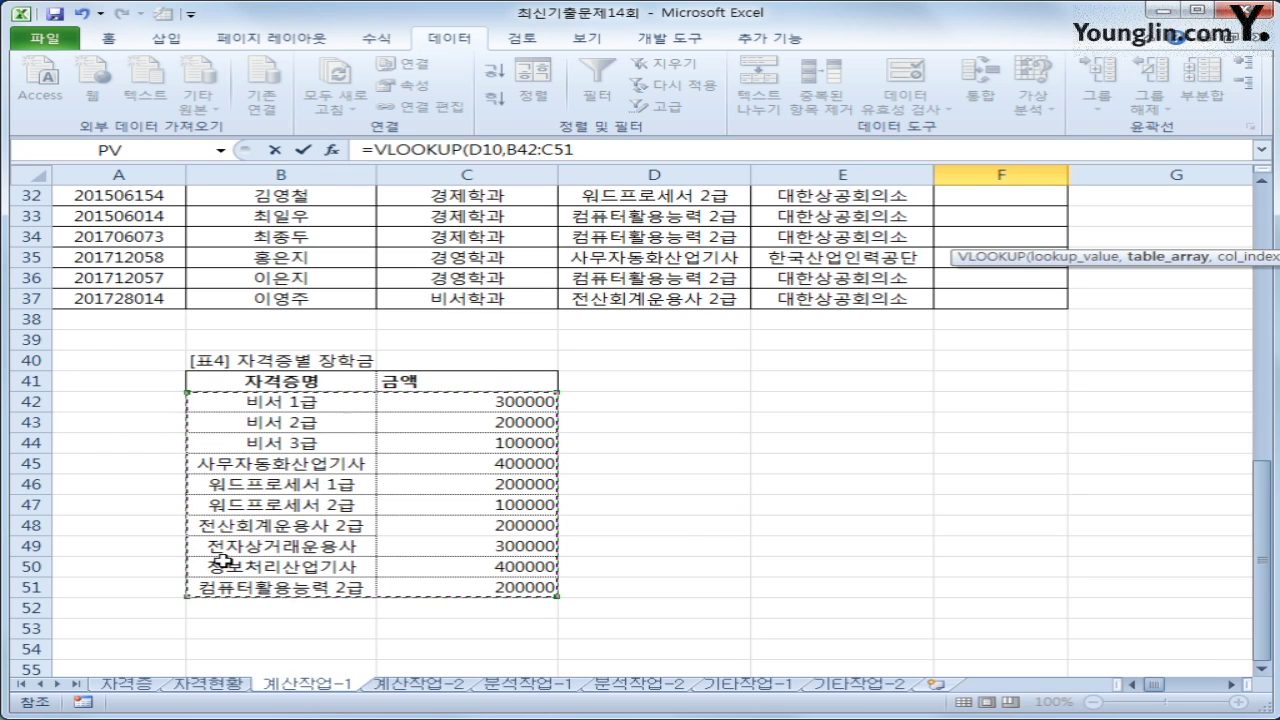
key(F4)
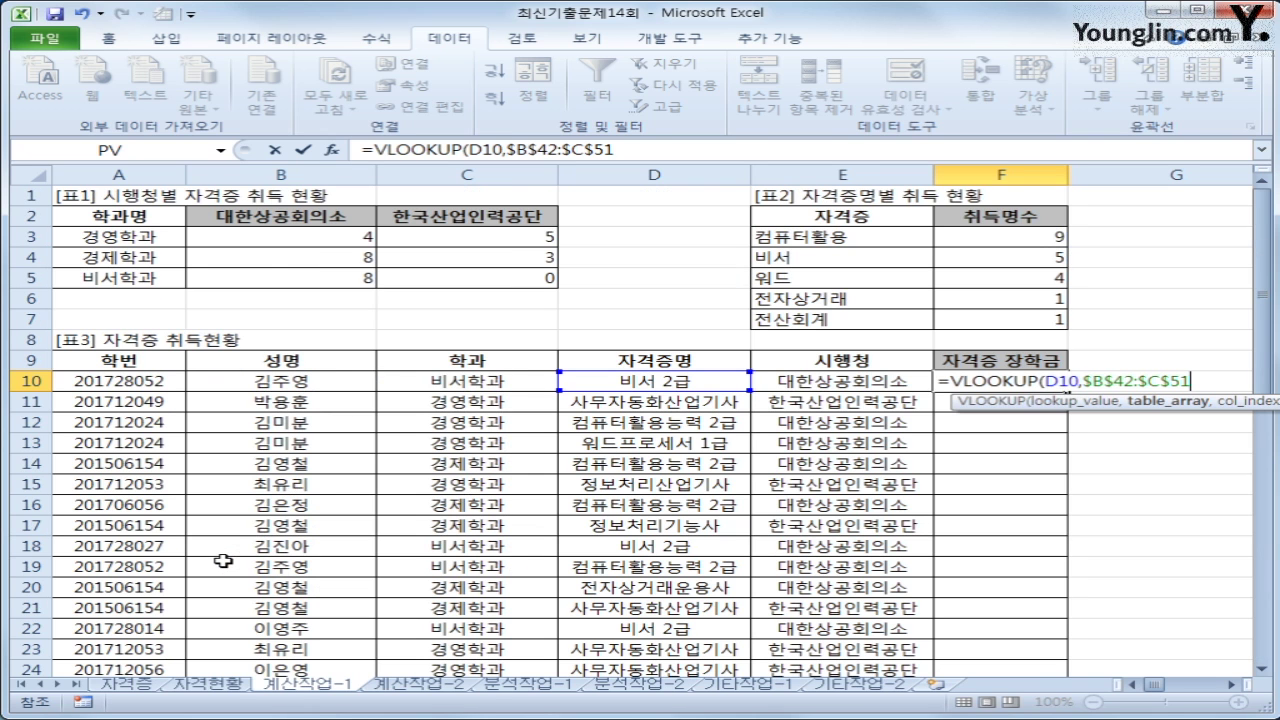
Finish the F10 VLOOKUP with column index 2 and match type 0, and fill it down the 자격증 장학금 column.
text(,)
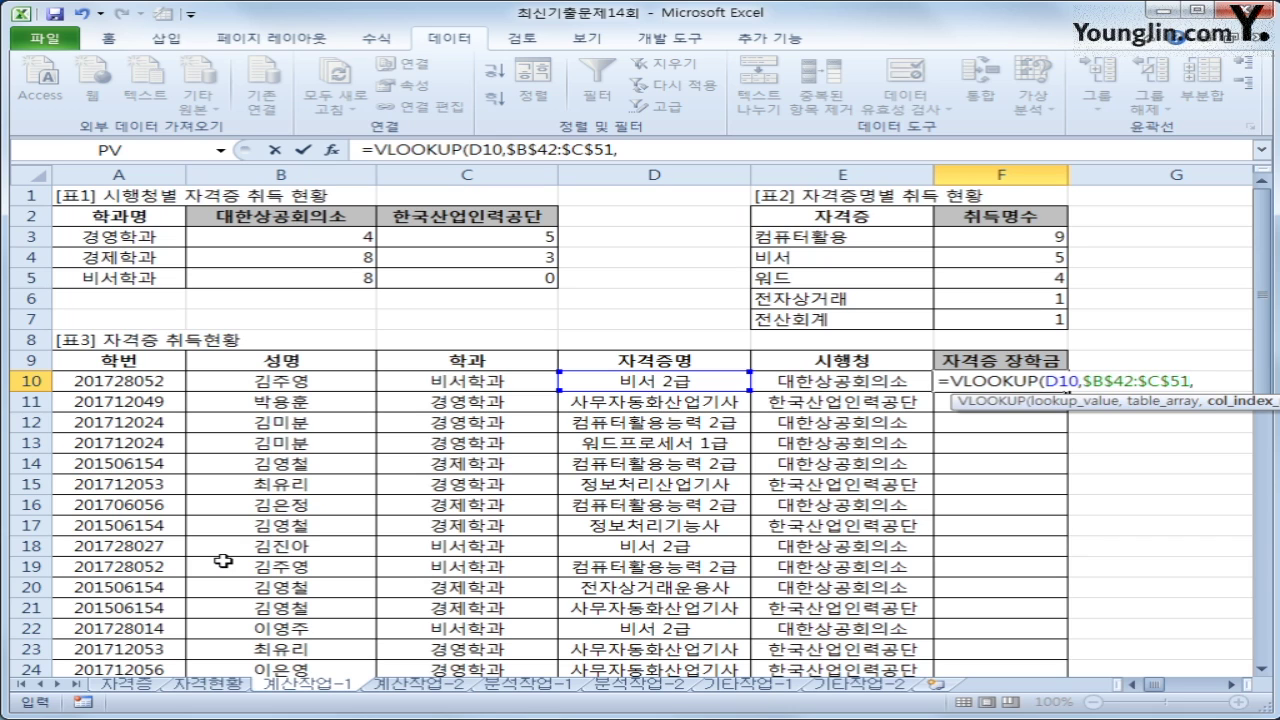
text(2,0)
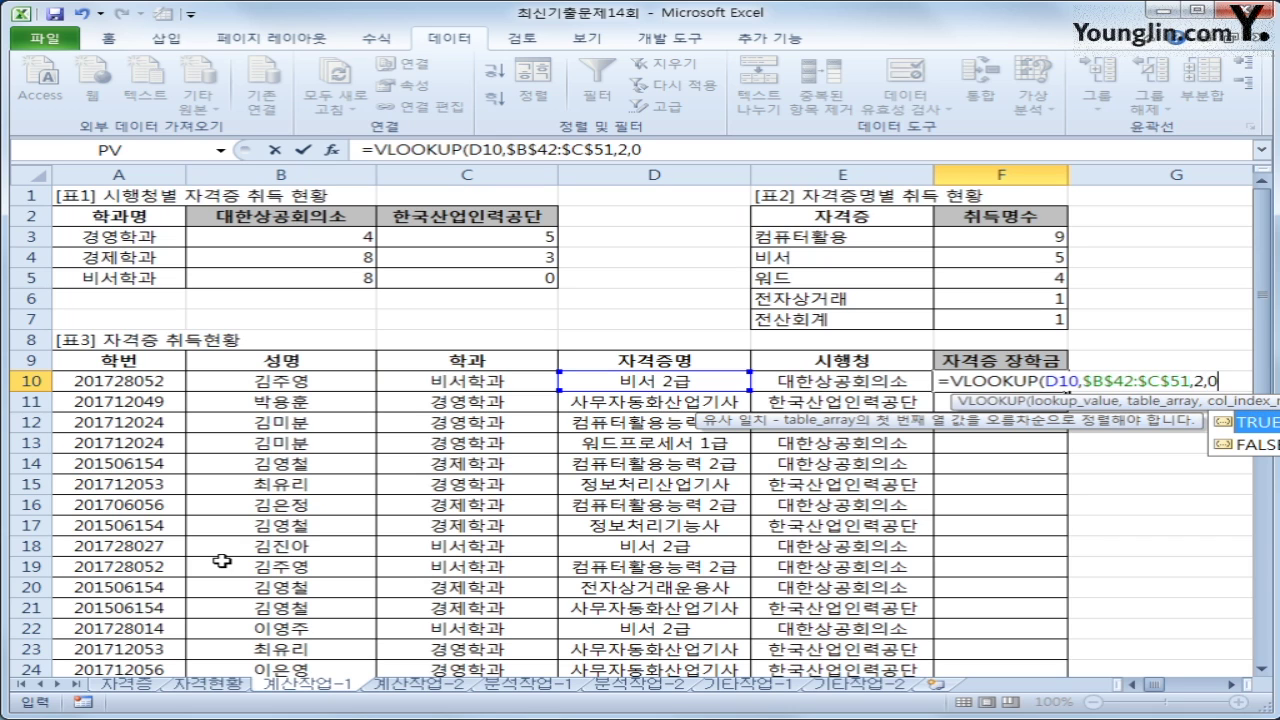
text())
key(Return)
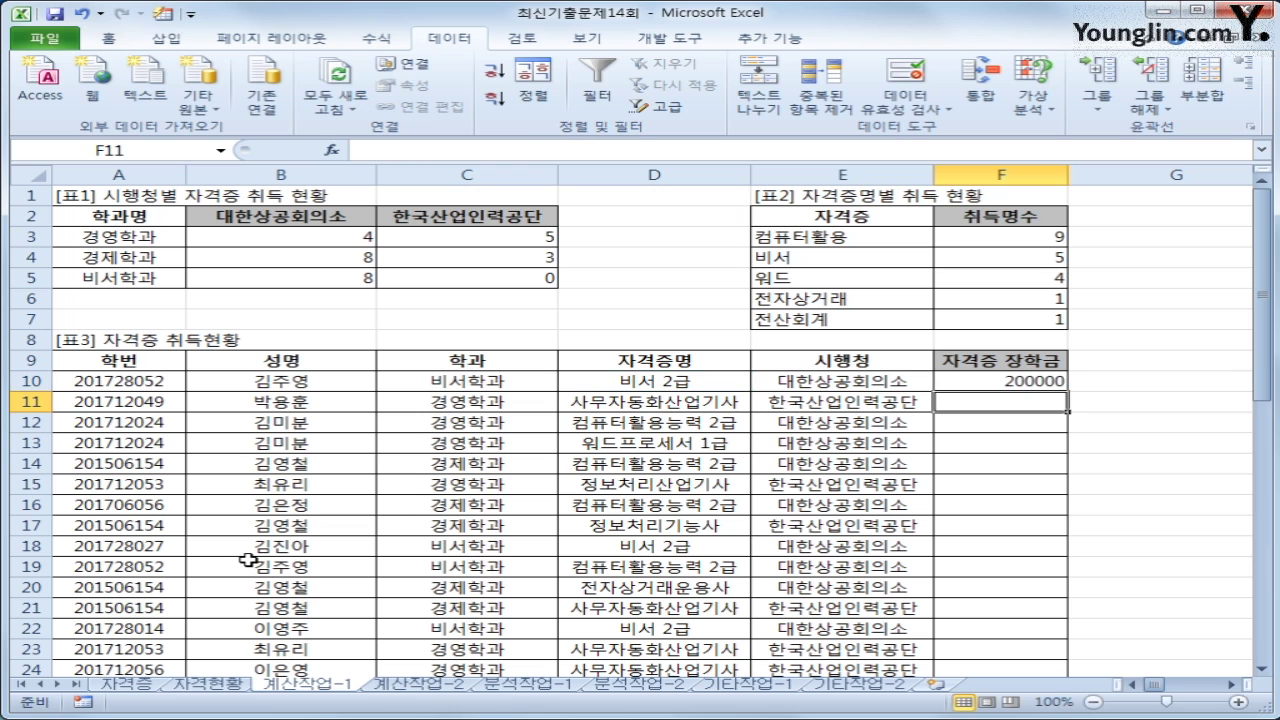
click(971, 393)
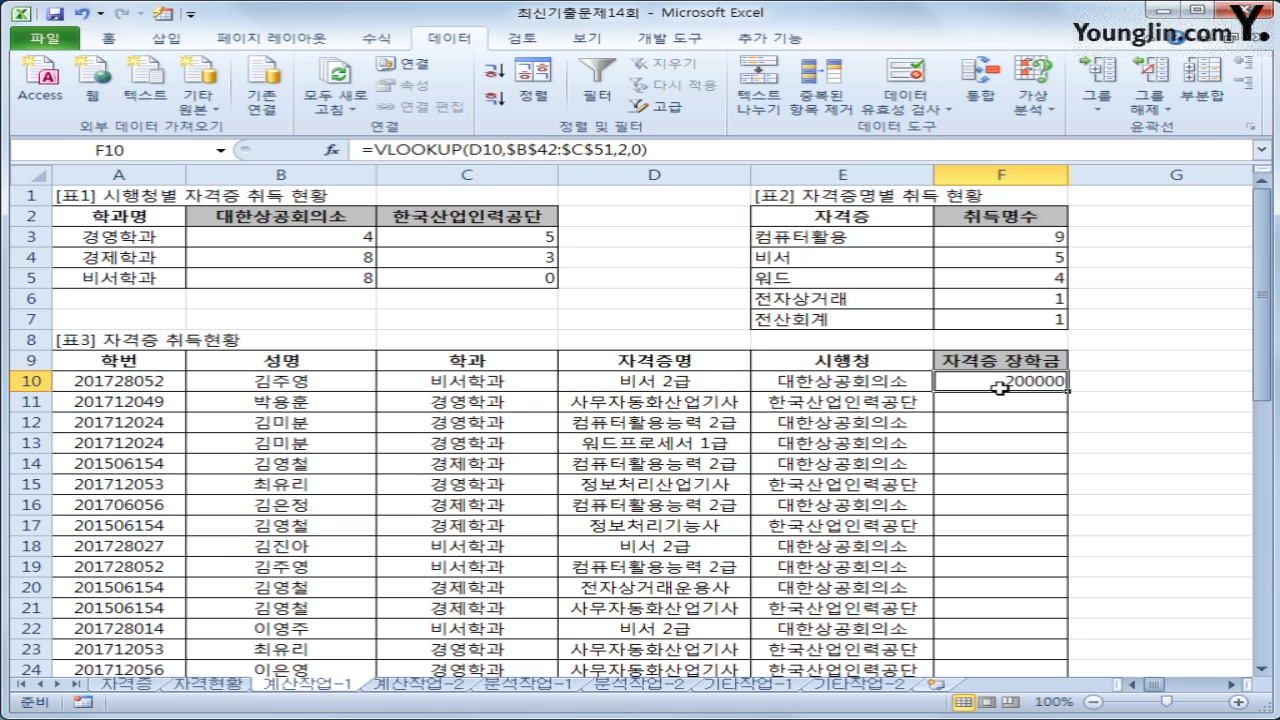
double_click(1065, 393)
Check the filled 자격증 장학금 column, inspecting cells F25 and F17, and return to F10.
scroll(1160, 497, down, 7)
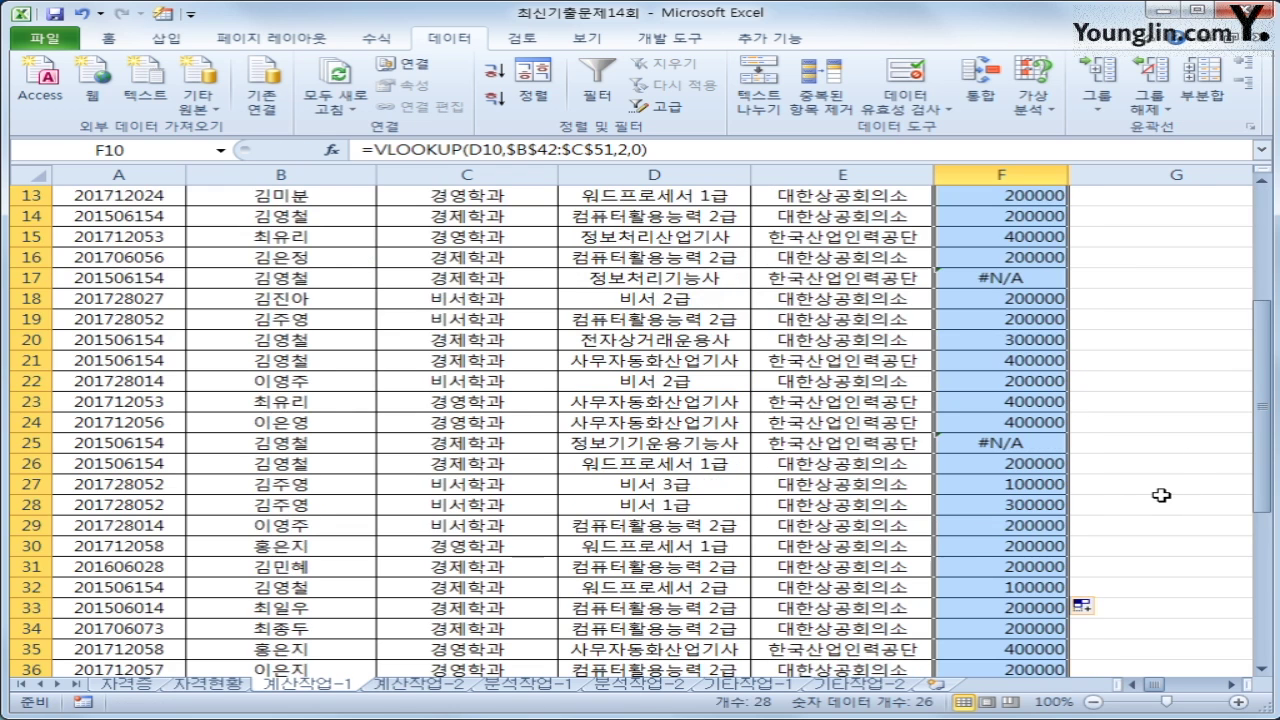
scroll(1128, 500, up, 3)
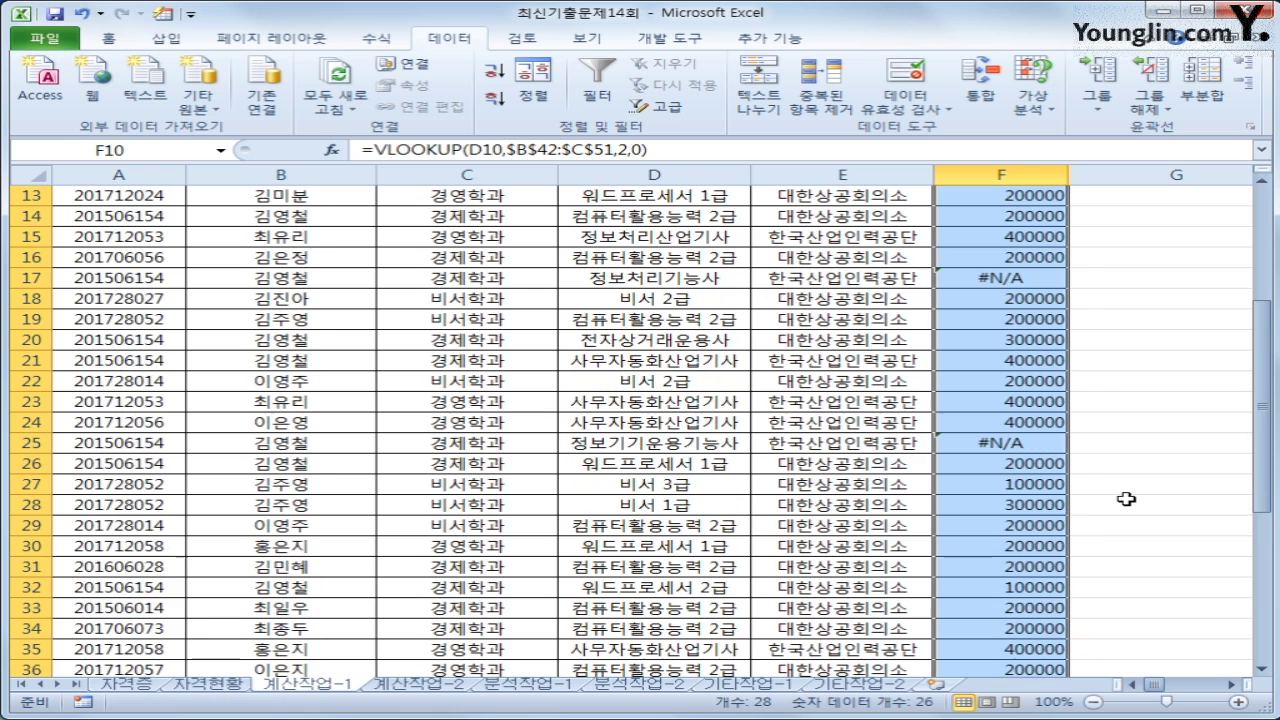
click(1000, 442)
click(990, 280)
scroll(1040, 522, up, 3)
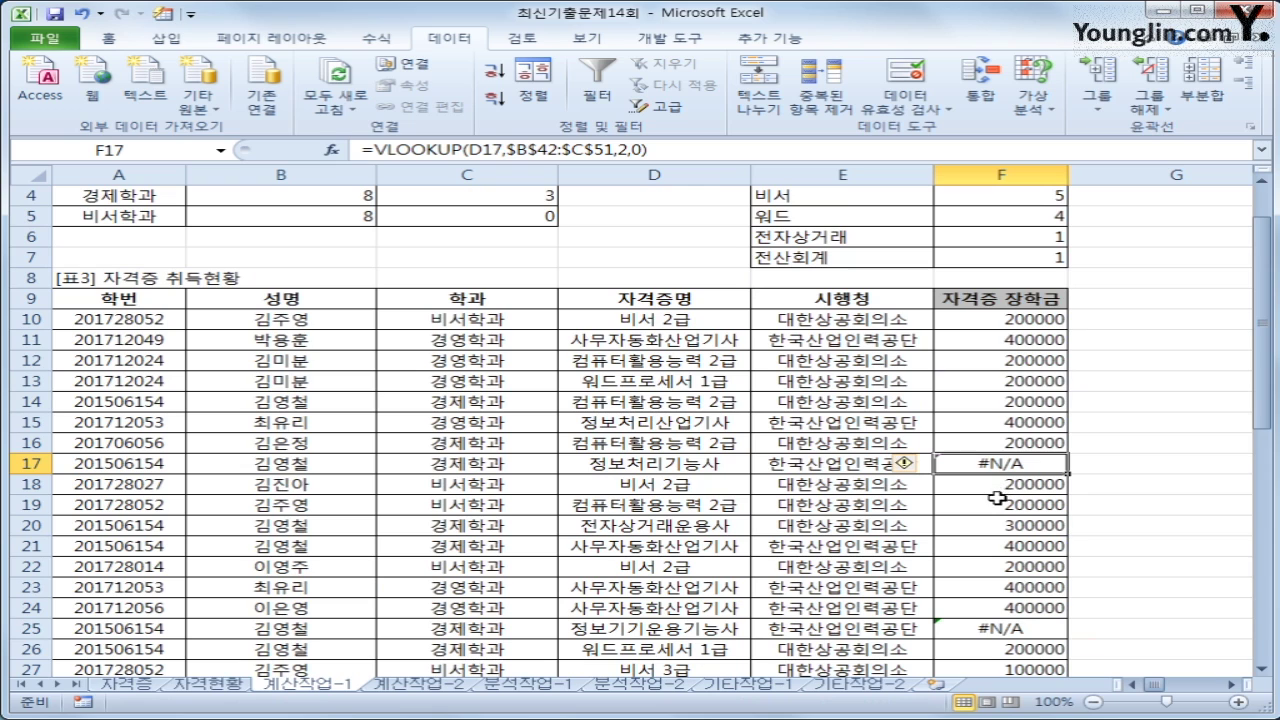
click(999, 320)
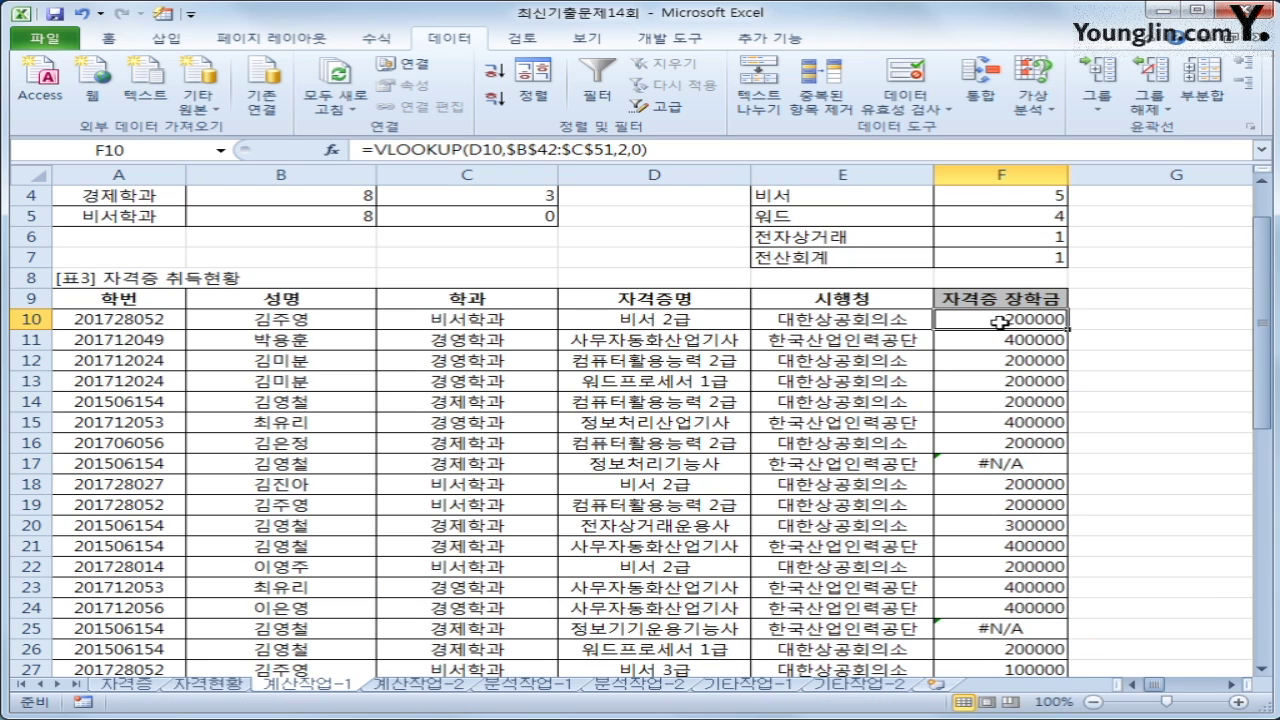
Wrap the F10 VLOOKUP in IF(ISERROR(...)) as the logical test and give 0 as the value if true.
key(F2)
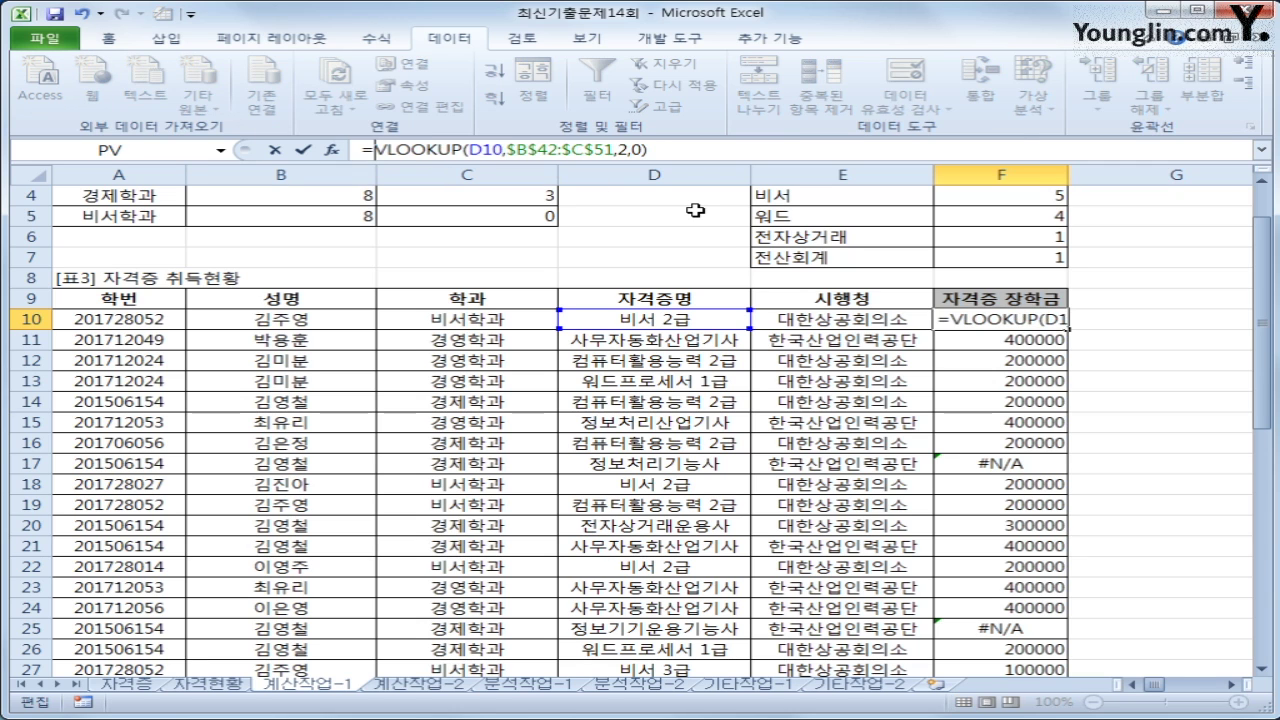
text(if()
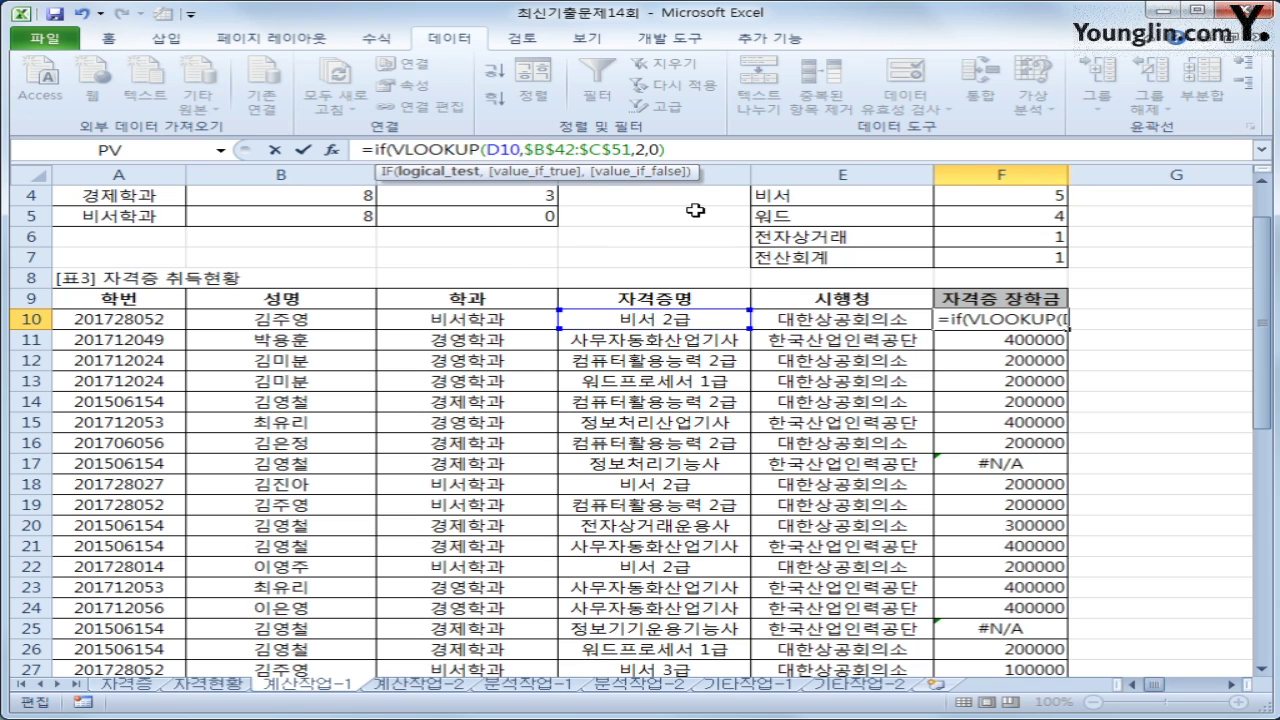
text(ise)
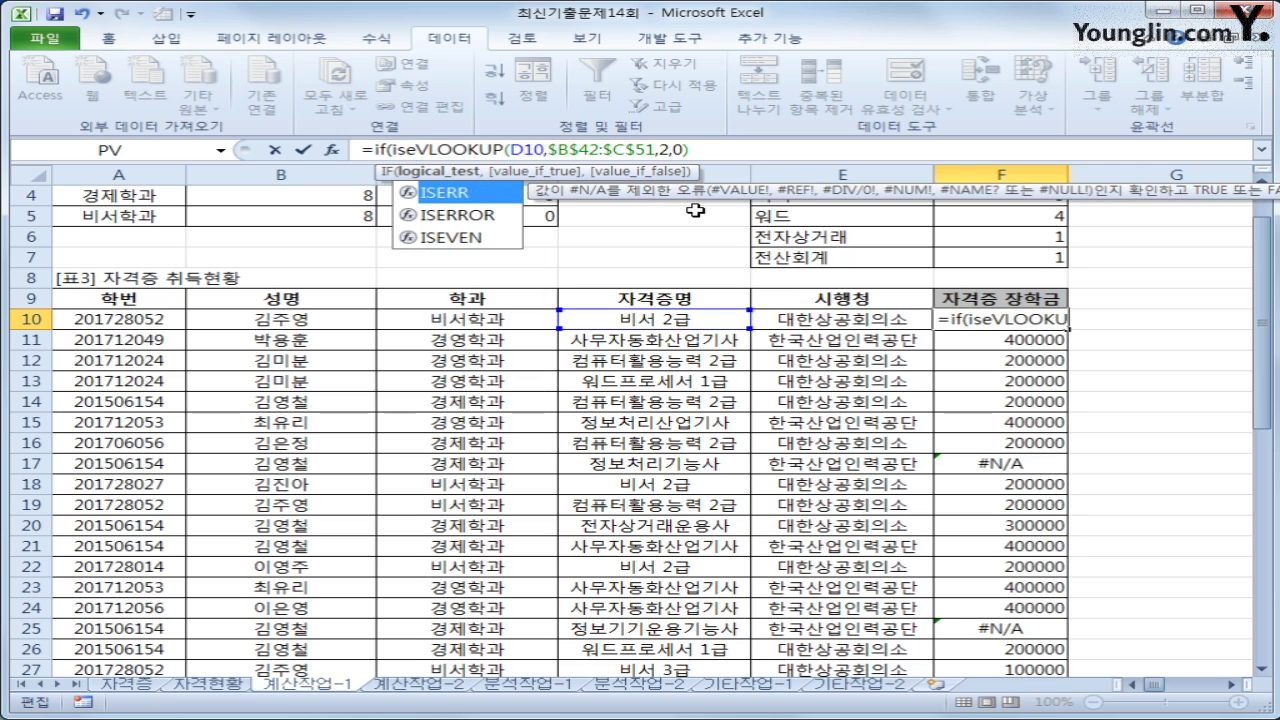
key(Down)
key(Tab)
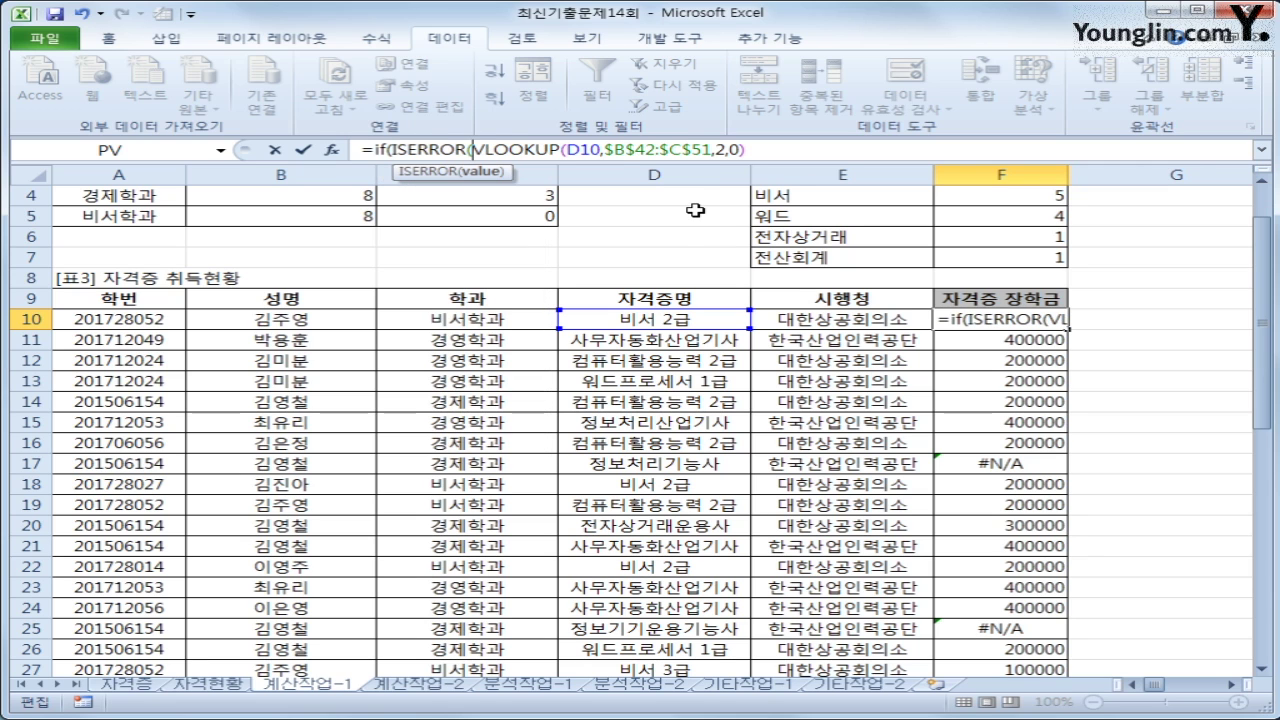
click(780, 149)
text())
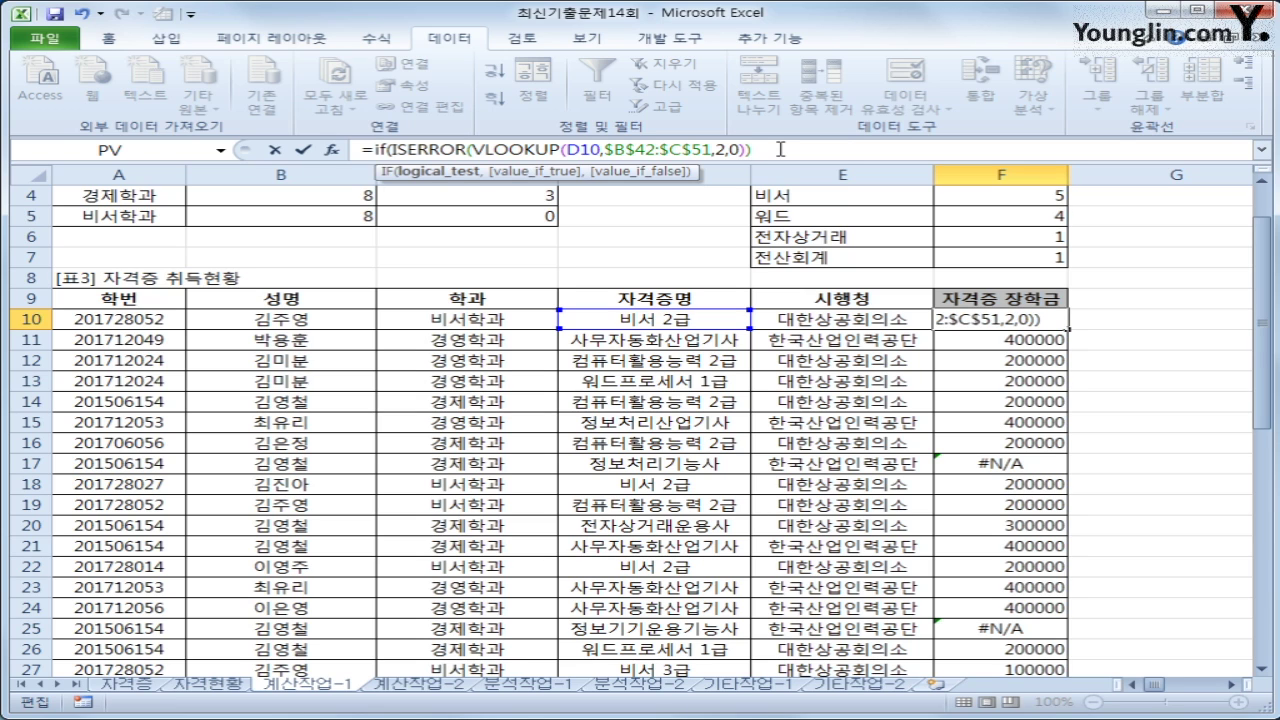
text(,)
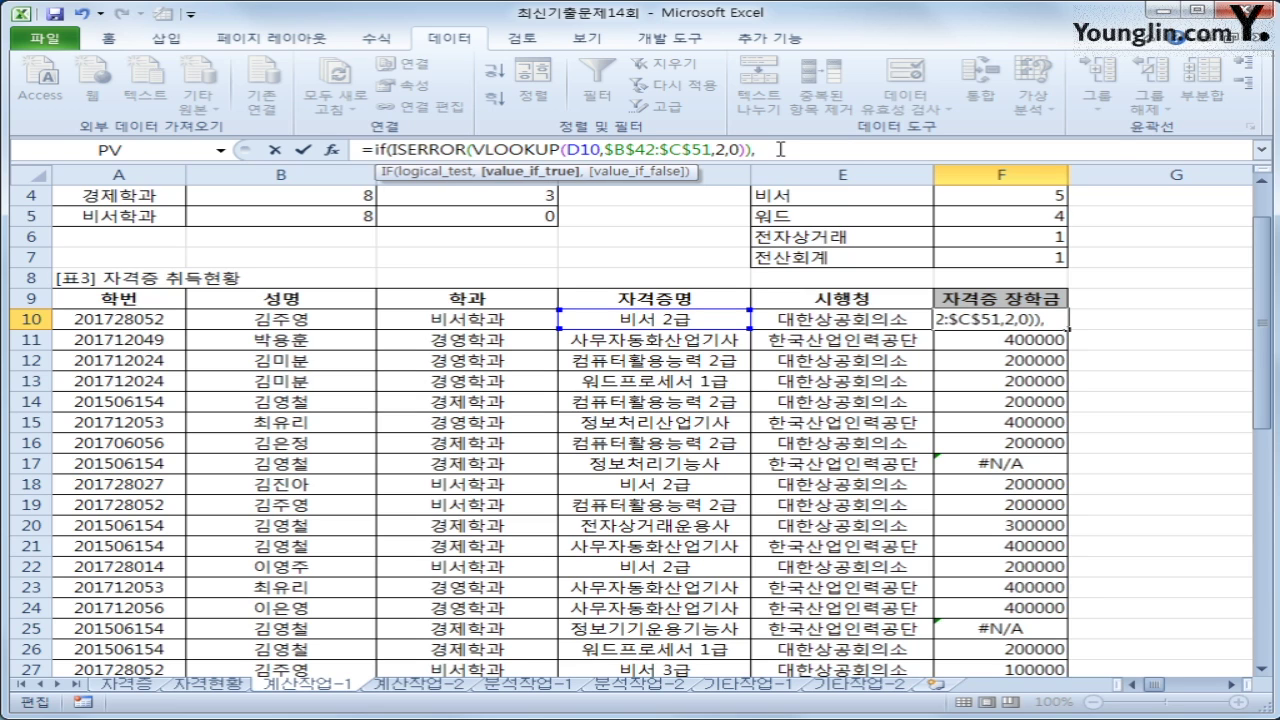
text(0,)
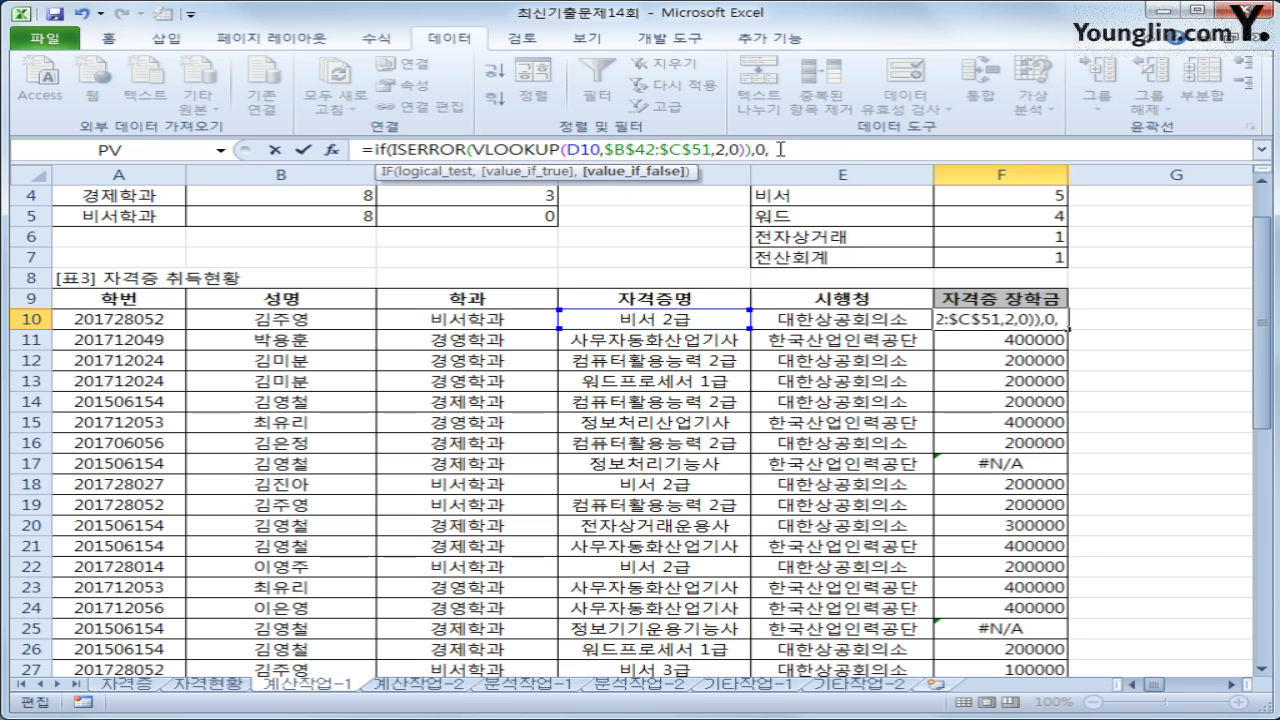
Reuse a copy of VLOOKUP(D10,$B$42:$C$51,2,0) as the value if false in F10 and complete the IF formula.
drag(473, 149, 746, 151)
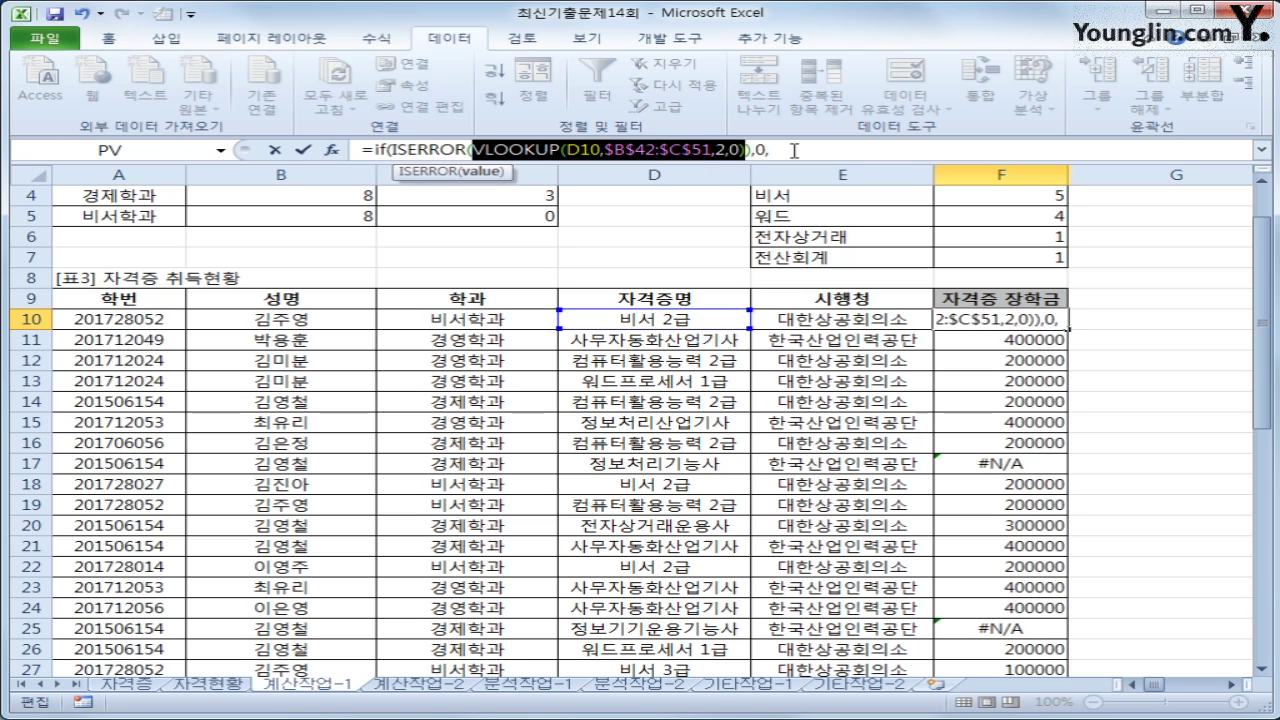
key(ctrl+c)
click(793, 150)
key(ctrl+v)
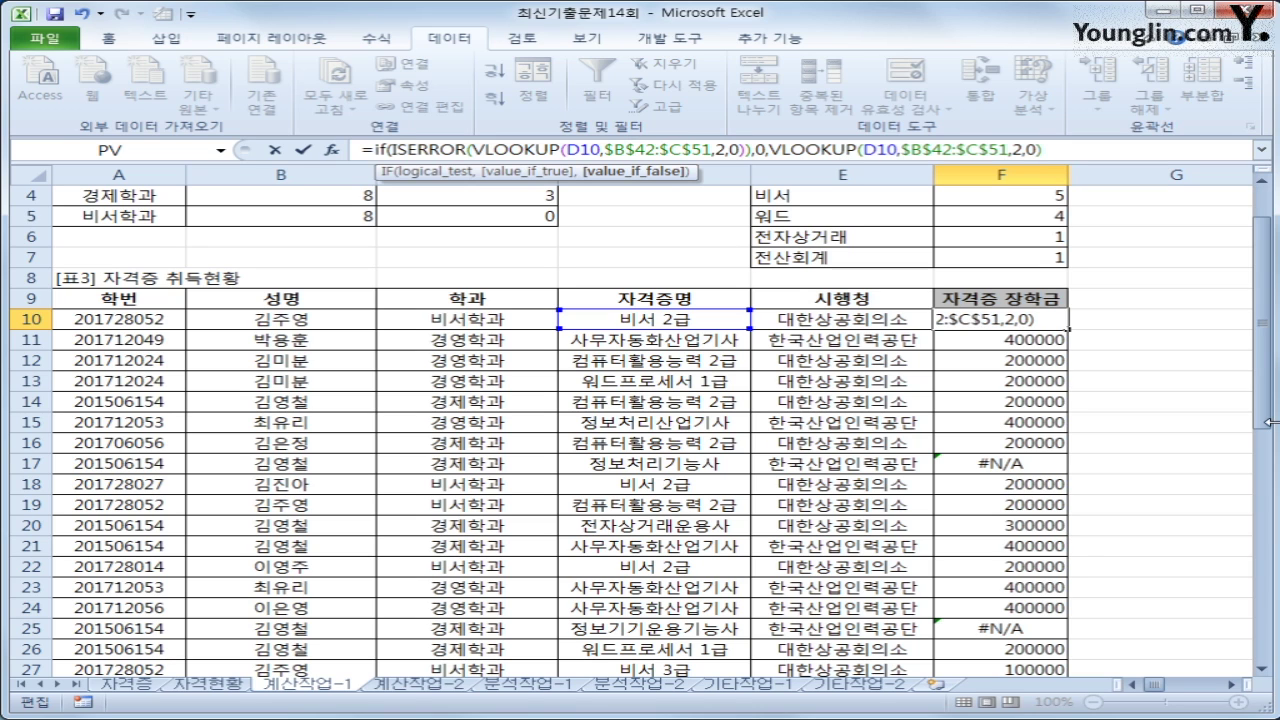
text())
key(Return)
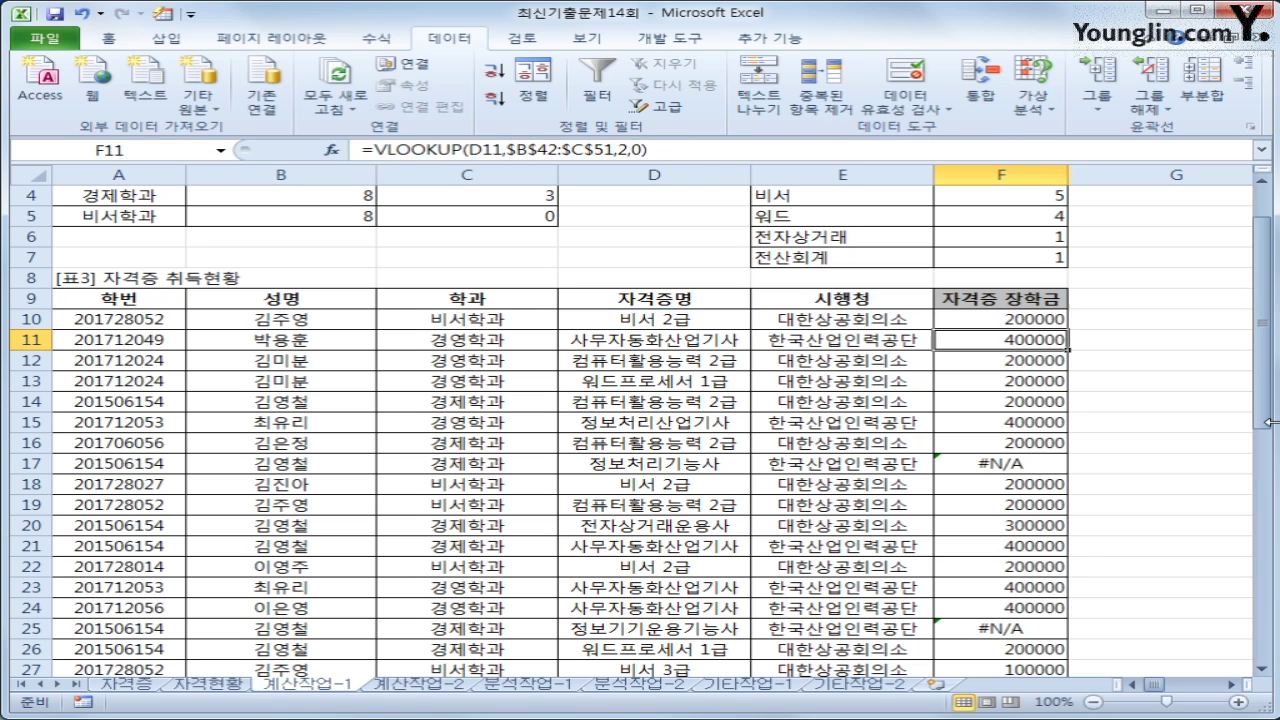
Fill the F10 IF(ISERROR) formula down the 자격증 장학금 column and check cell F17.
click(1045, 326)
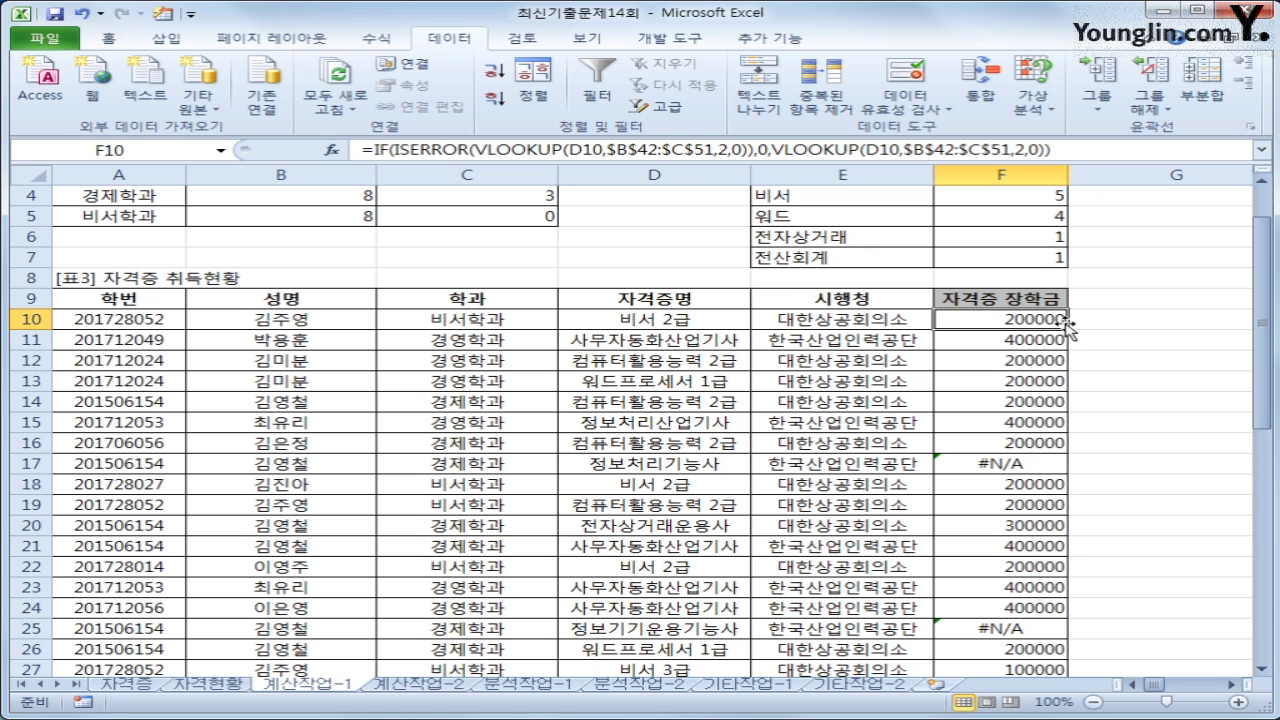
drag(1068, 328, 1052, 650)
scroll(1060, 620, up, 3)
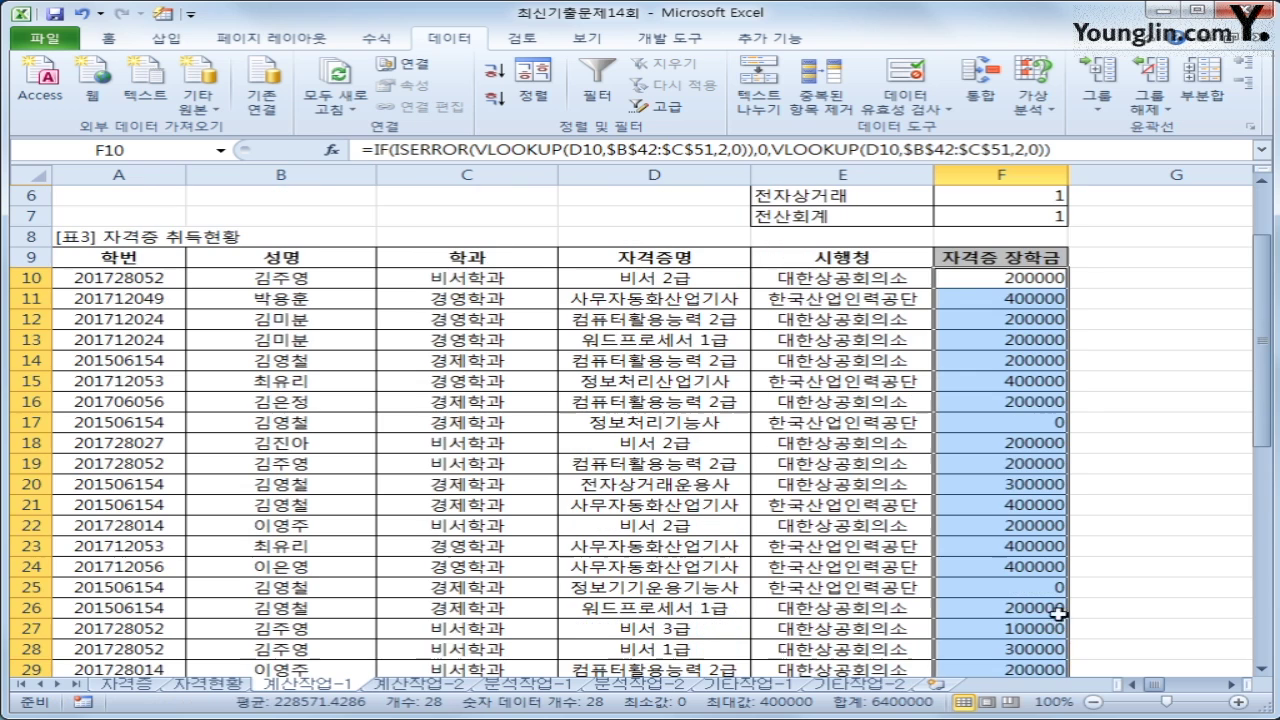
click(1016, 422)
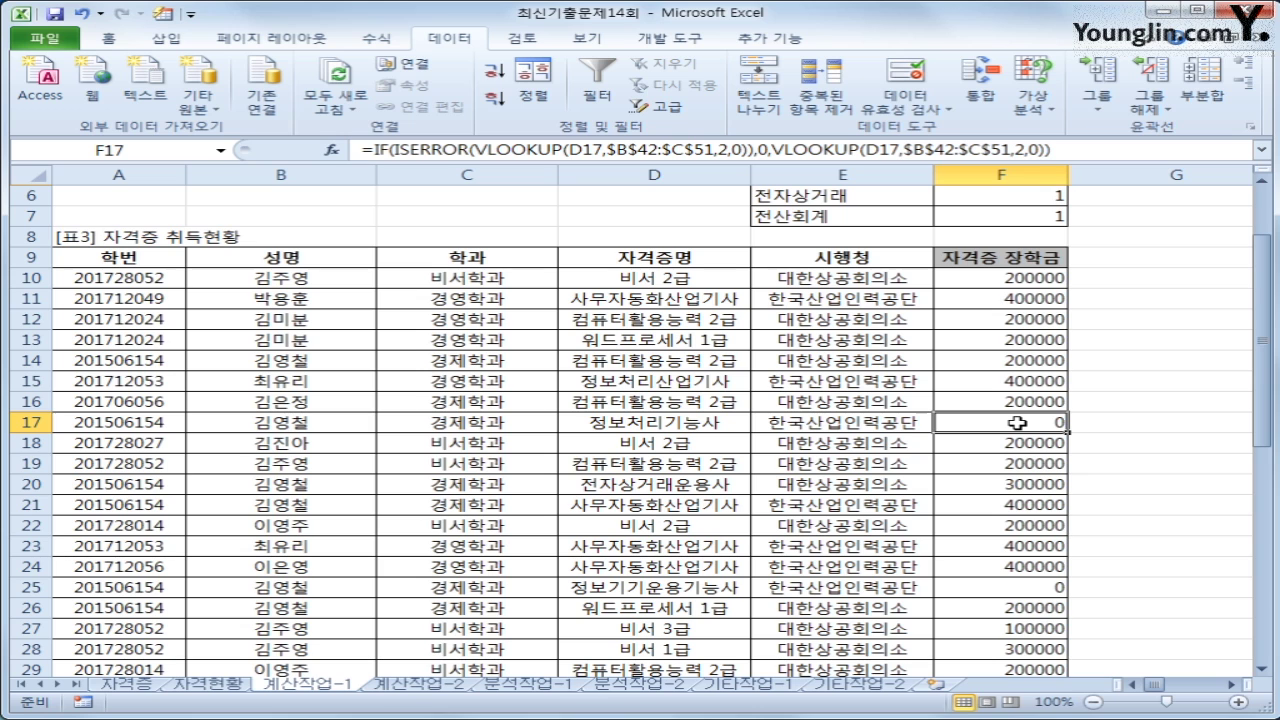
Open the 계산작업-2 sheet and examine the 년식 values of 표1 against the 년수 and 경감률 columns of 표2.
click(386, 690)
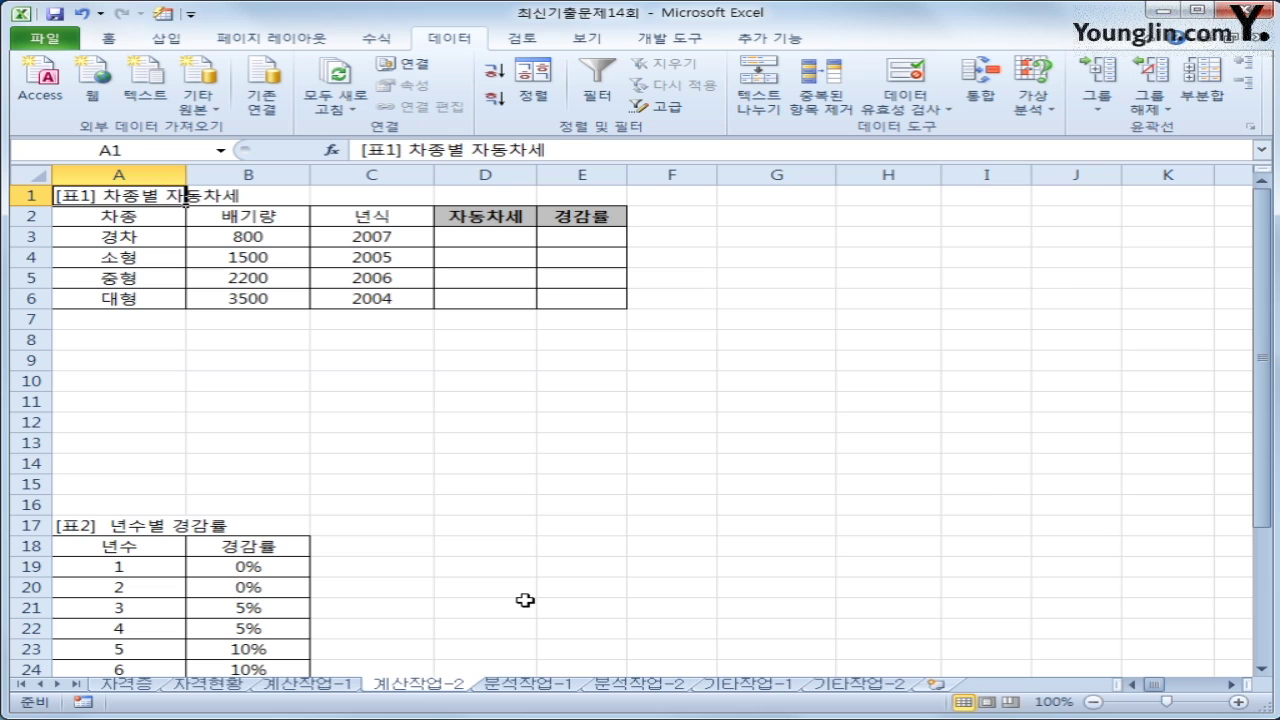
click(160, 550)
scroll(160, 563, down, 2)
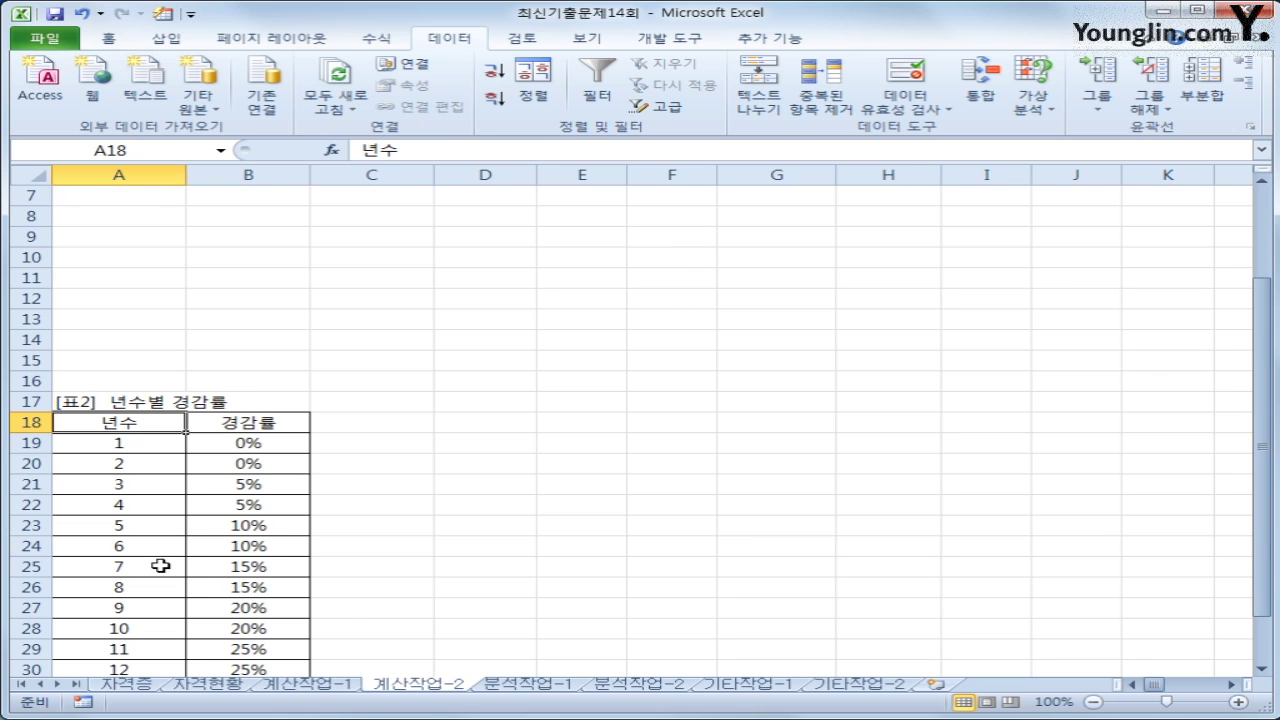
scroll(160, 566, up, 2)
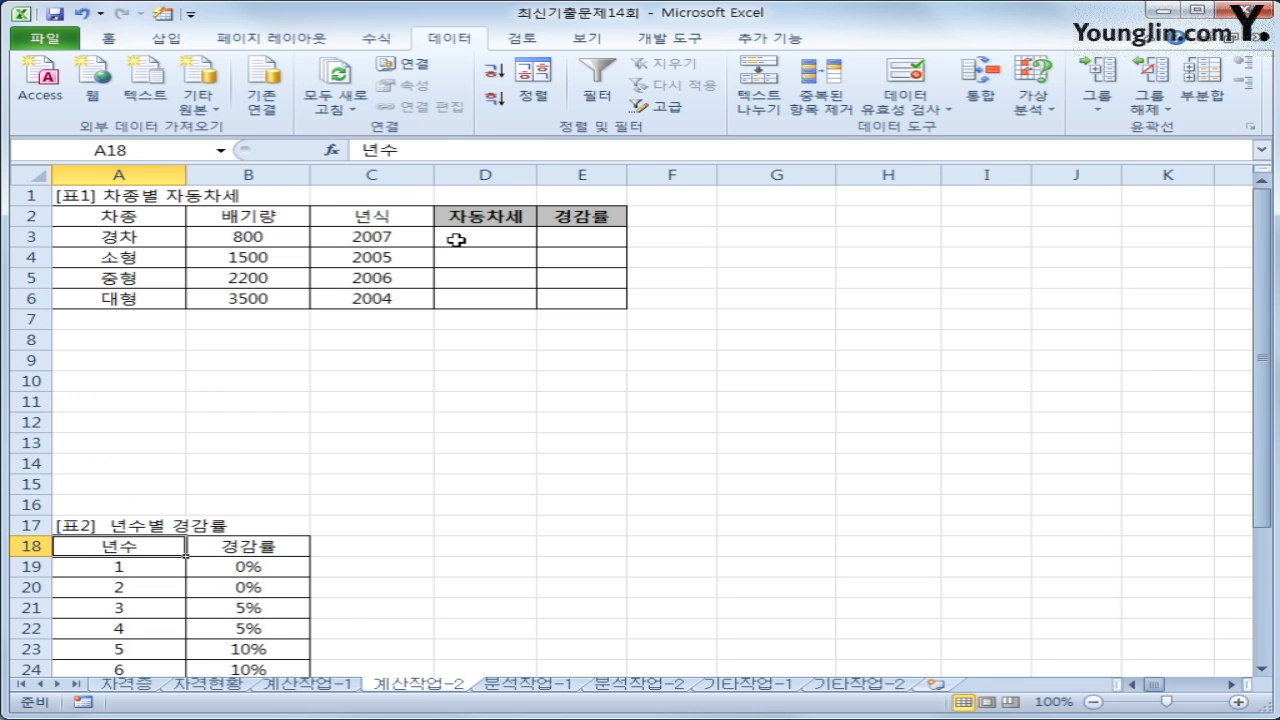
drag(386, 238, 388, 291)
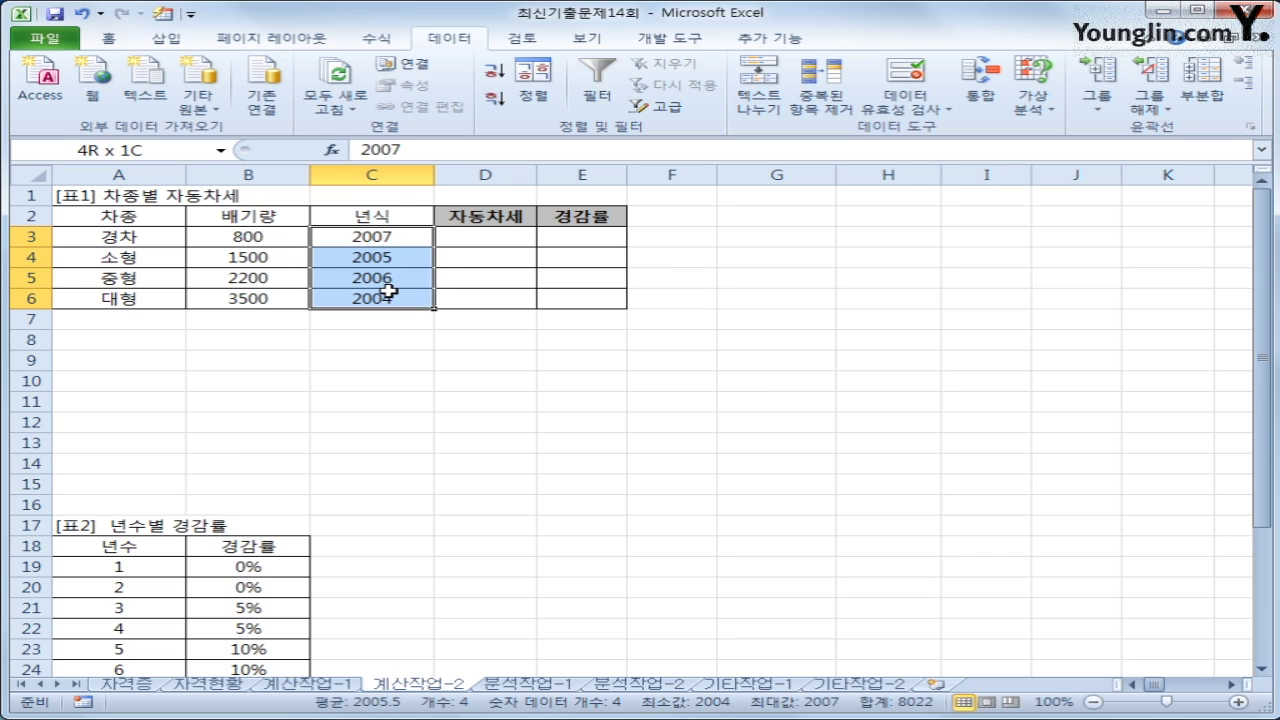
click(578, 240)
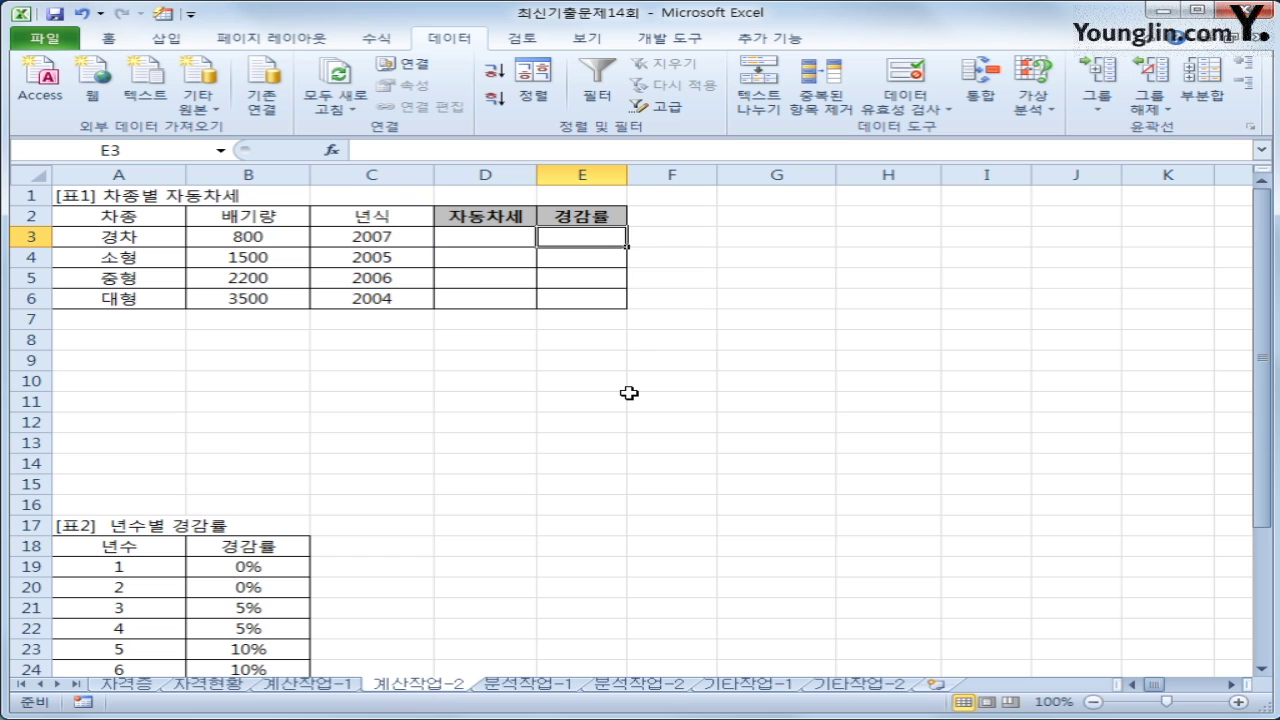
scroll(628, 393, down, 2)
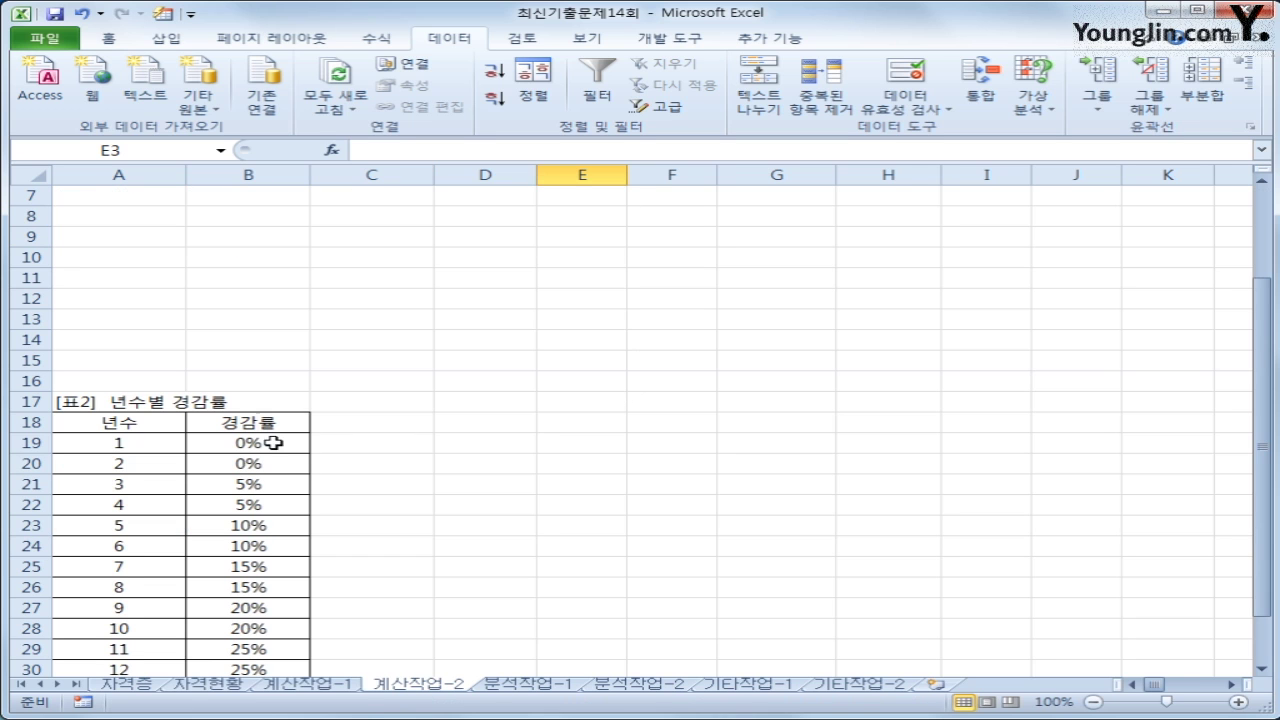
drag(266, 440, 258, 617)
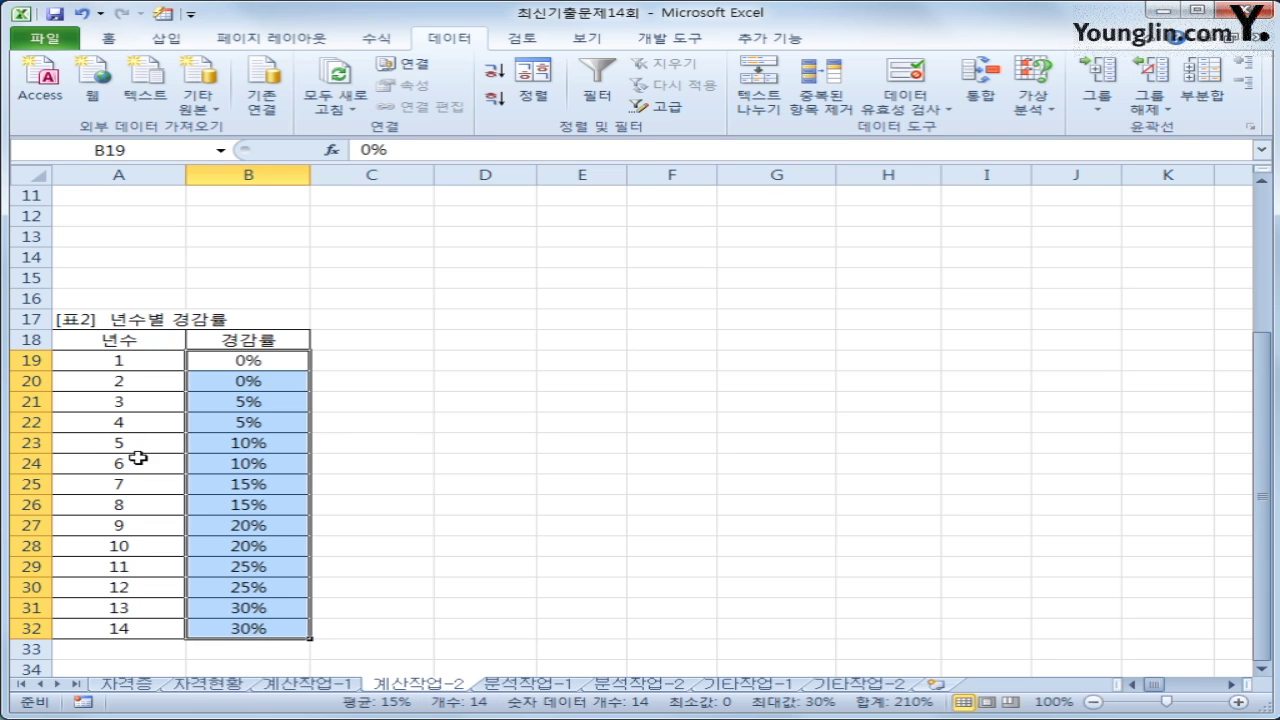
scroll(543, 523, up, 4)
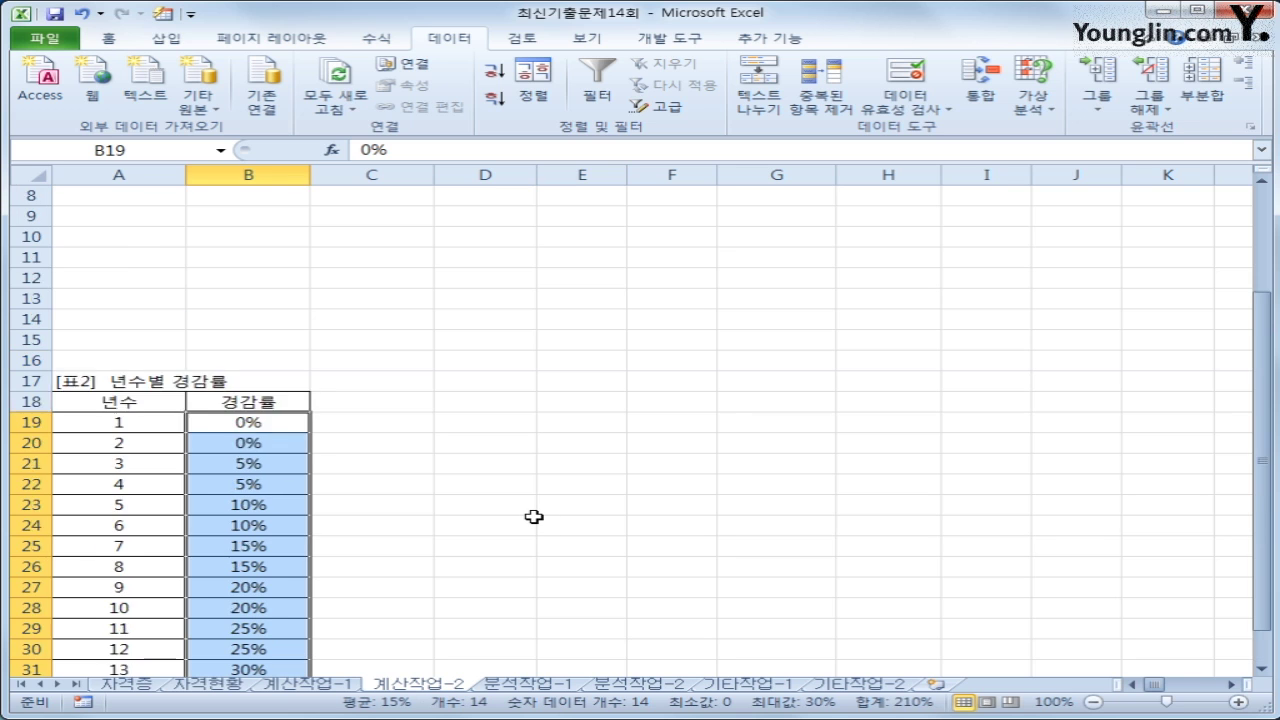
Begin an INDEX formula in E3 with the absolute 표2 경감률 range $B$19:$B$32 as the array.
click(586, 236)
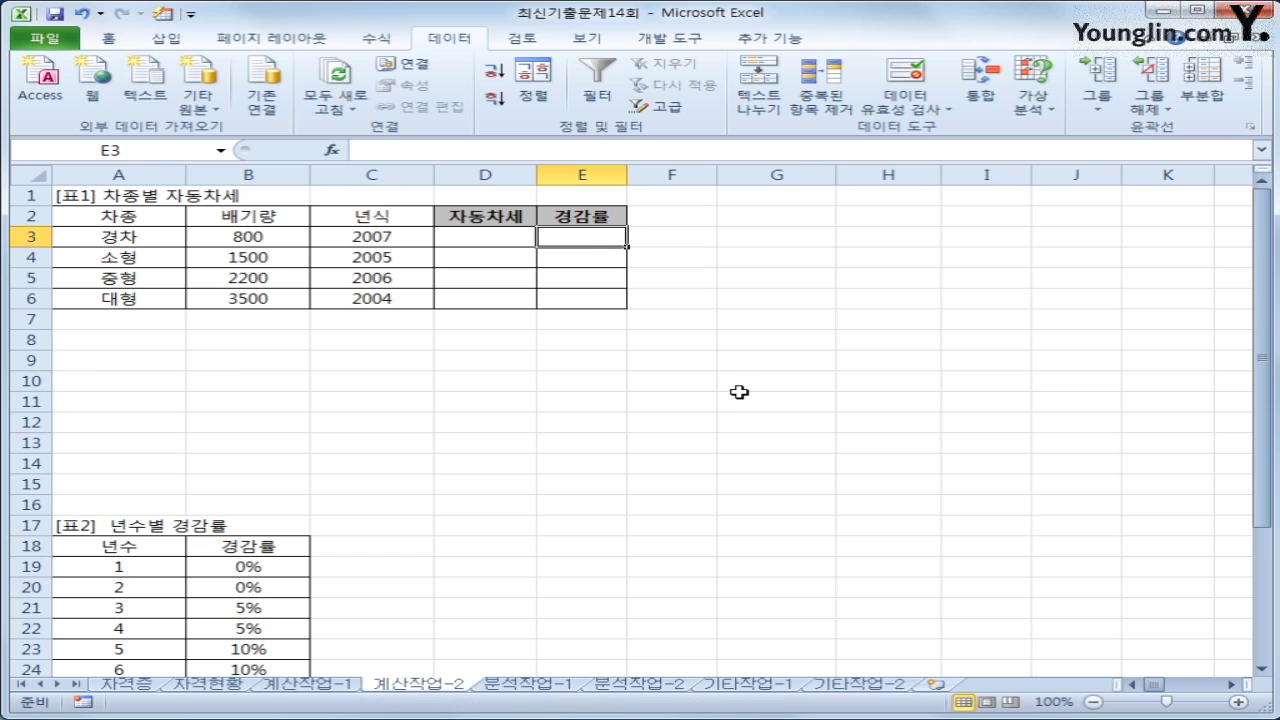
text(=in)
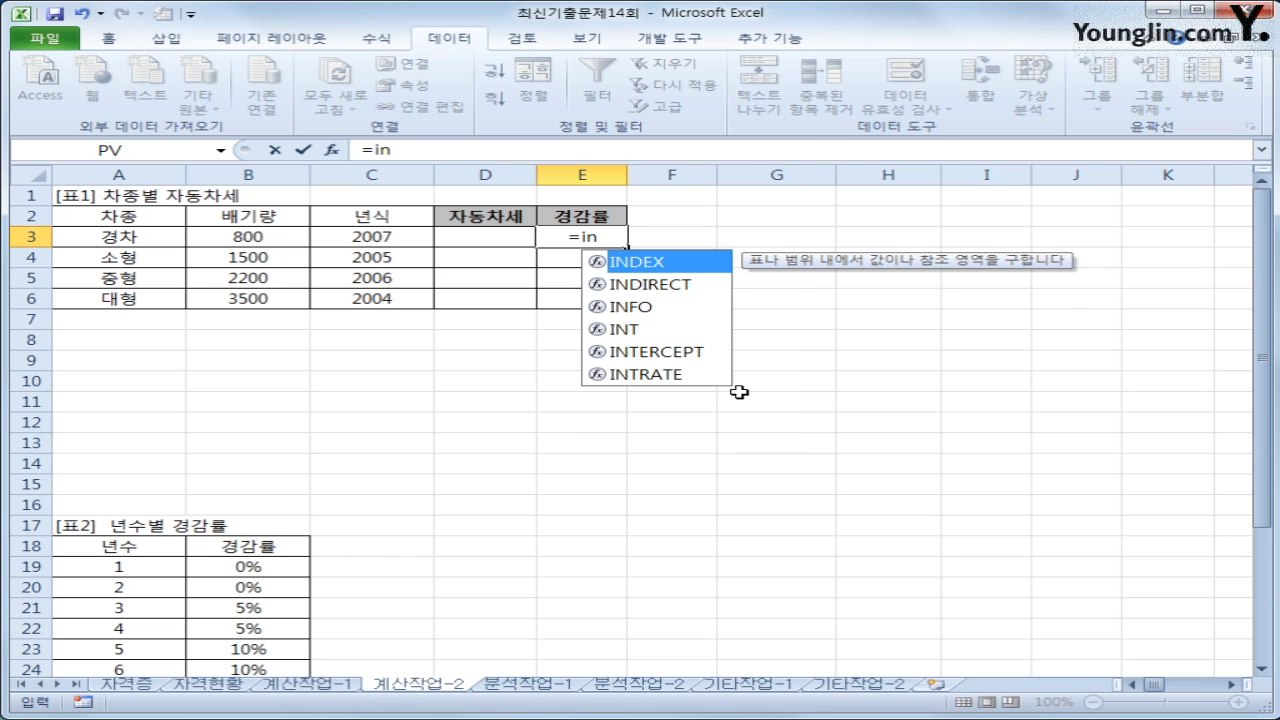
key(Tab)
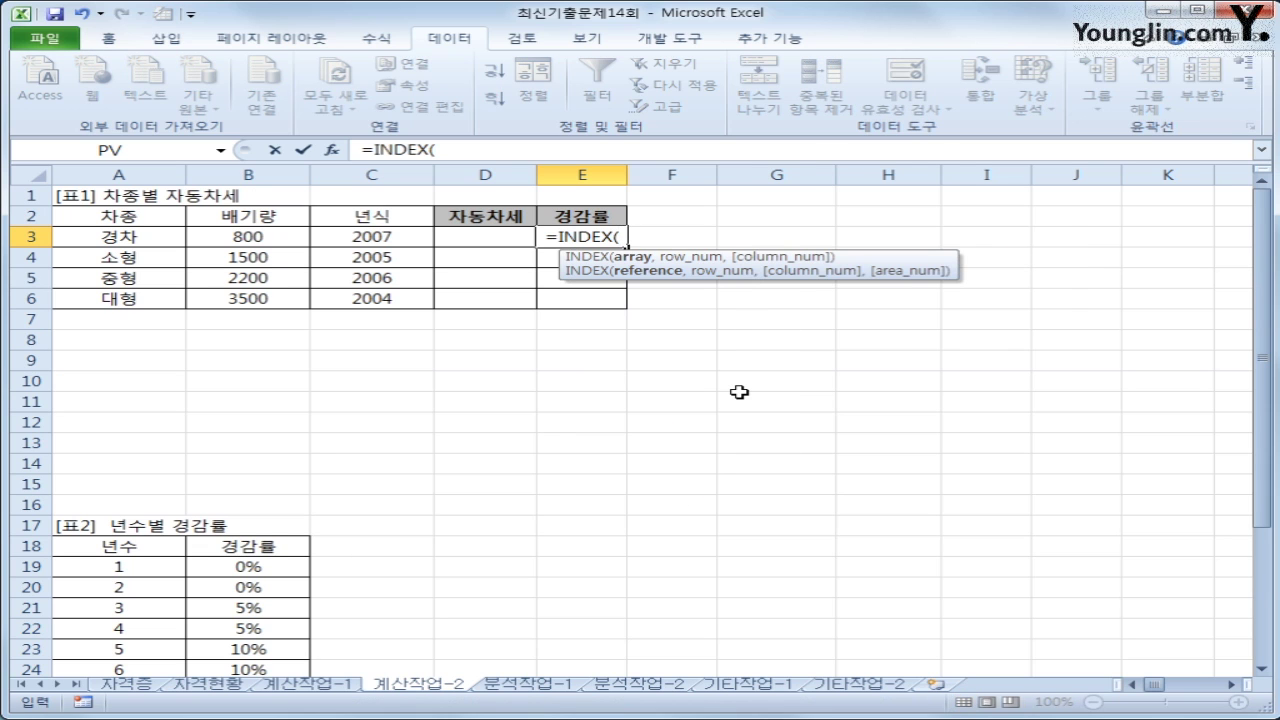
scroll(739, 392, down, 3)
drag(240, 381, 222, 647)
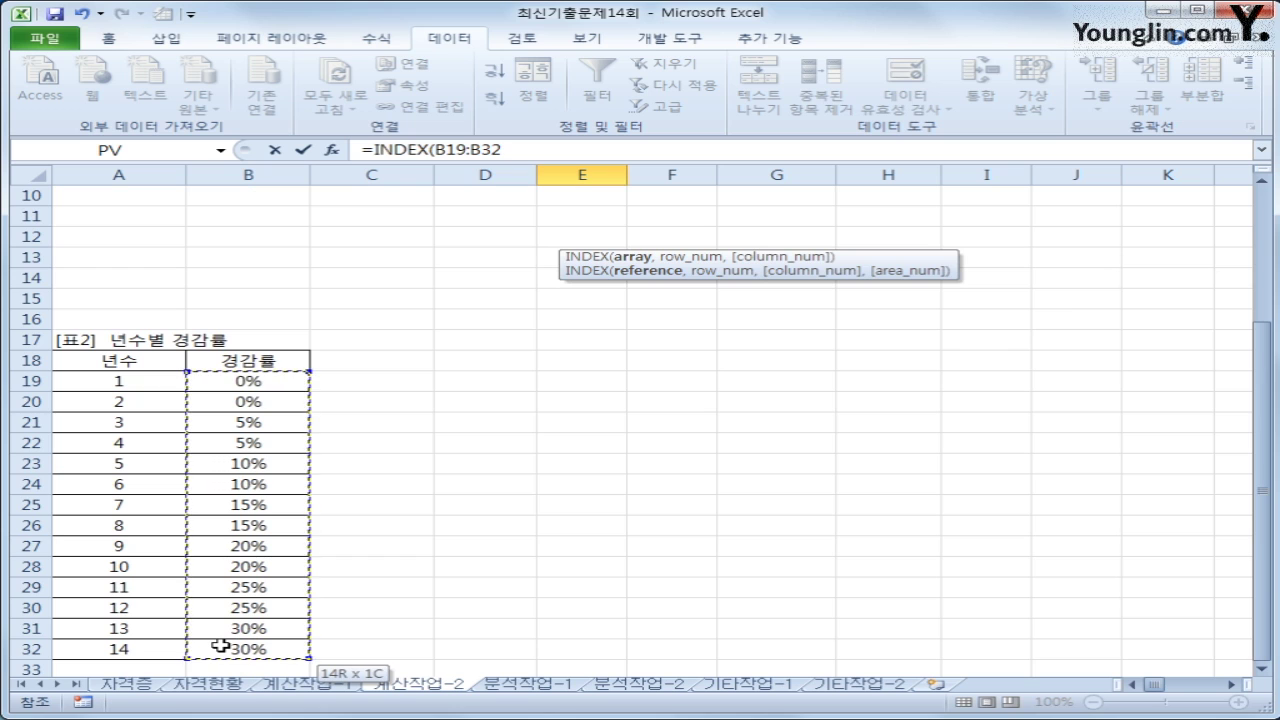
drag(221, 646, 221, 646)
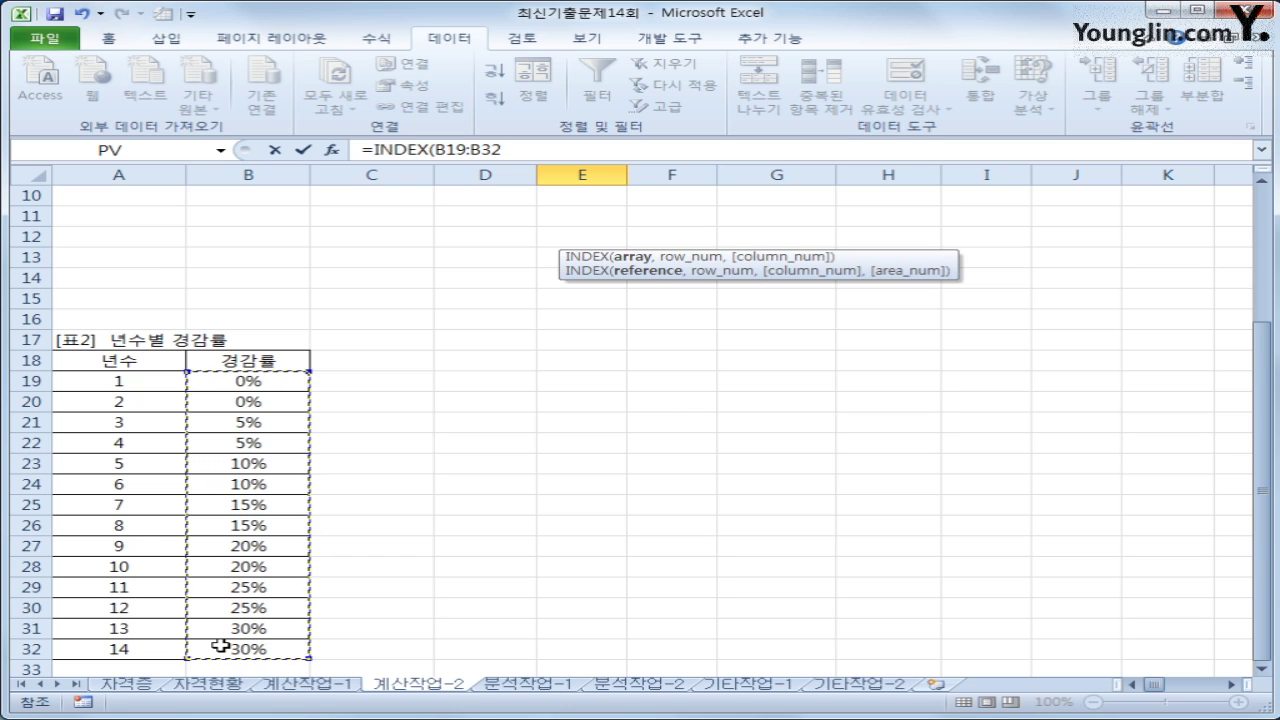
key(F4)
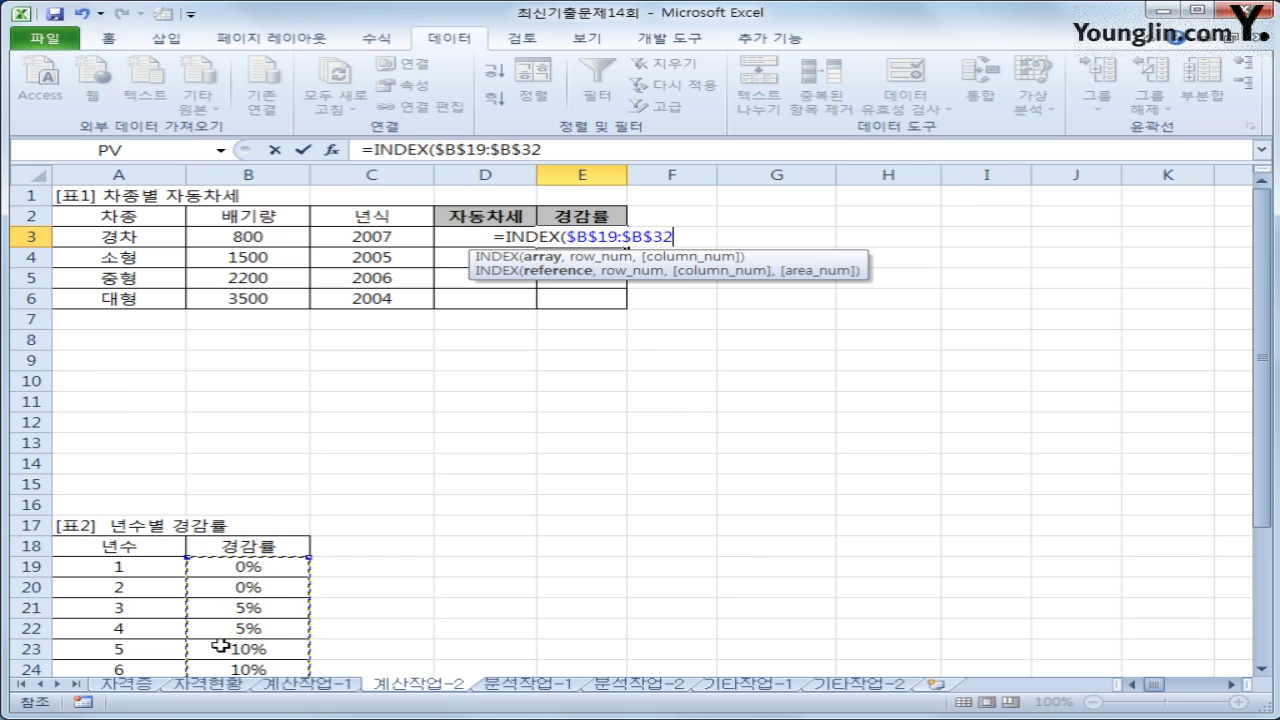
Start the row number argument of the E3 INDEX formula with the current year, YEAR(TODAY()).
text(,)
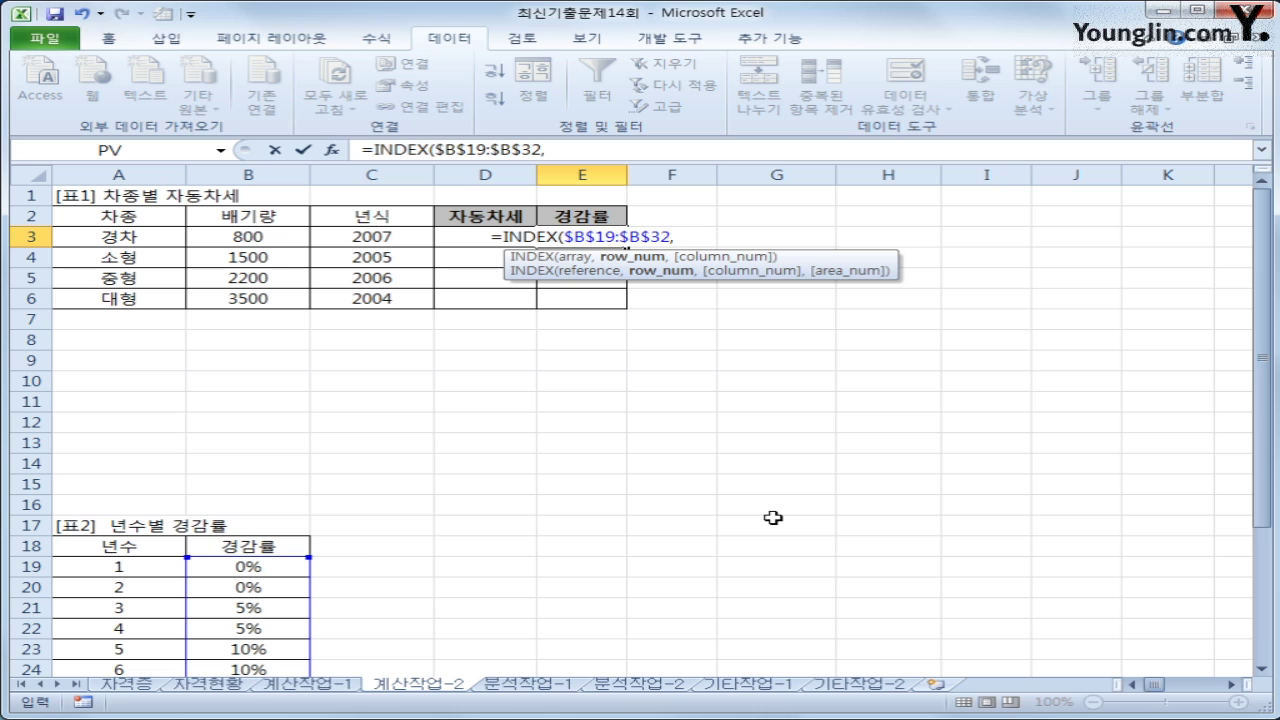
text(yer)
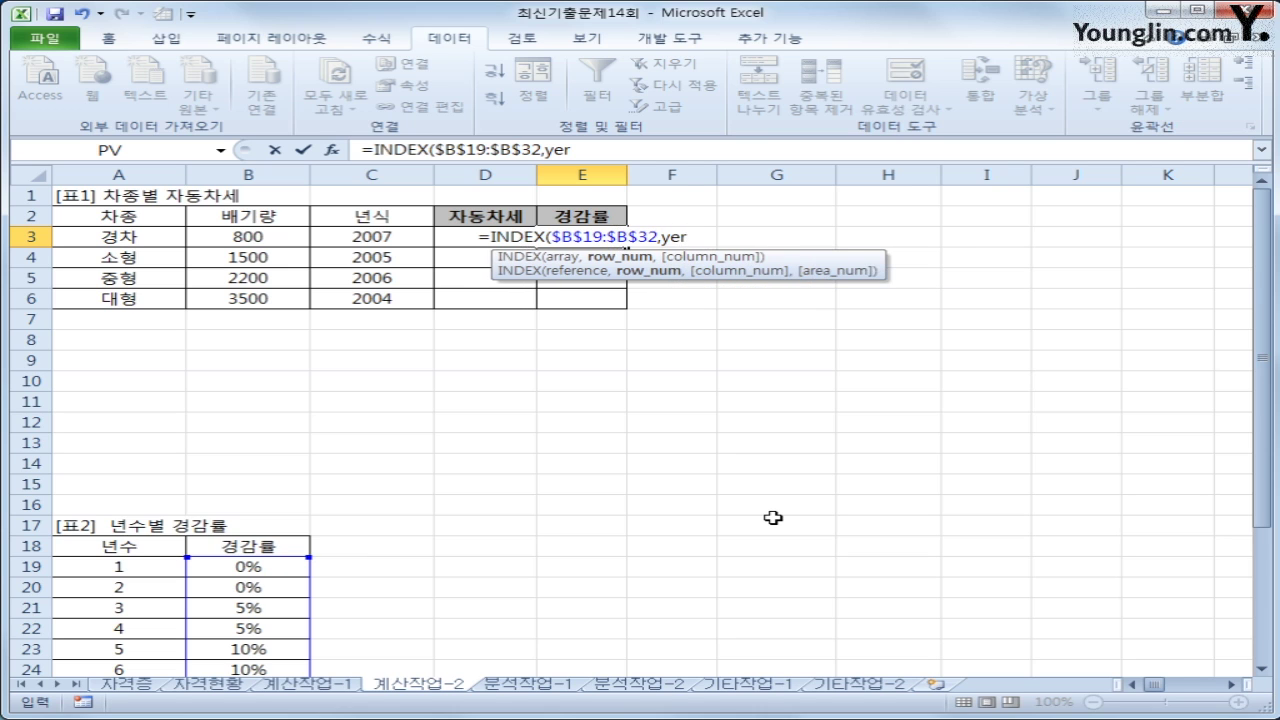
key(BackSpace)
text(ar)
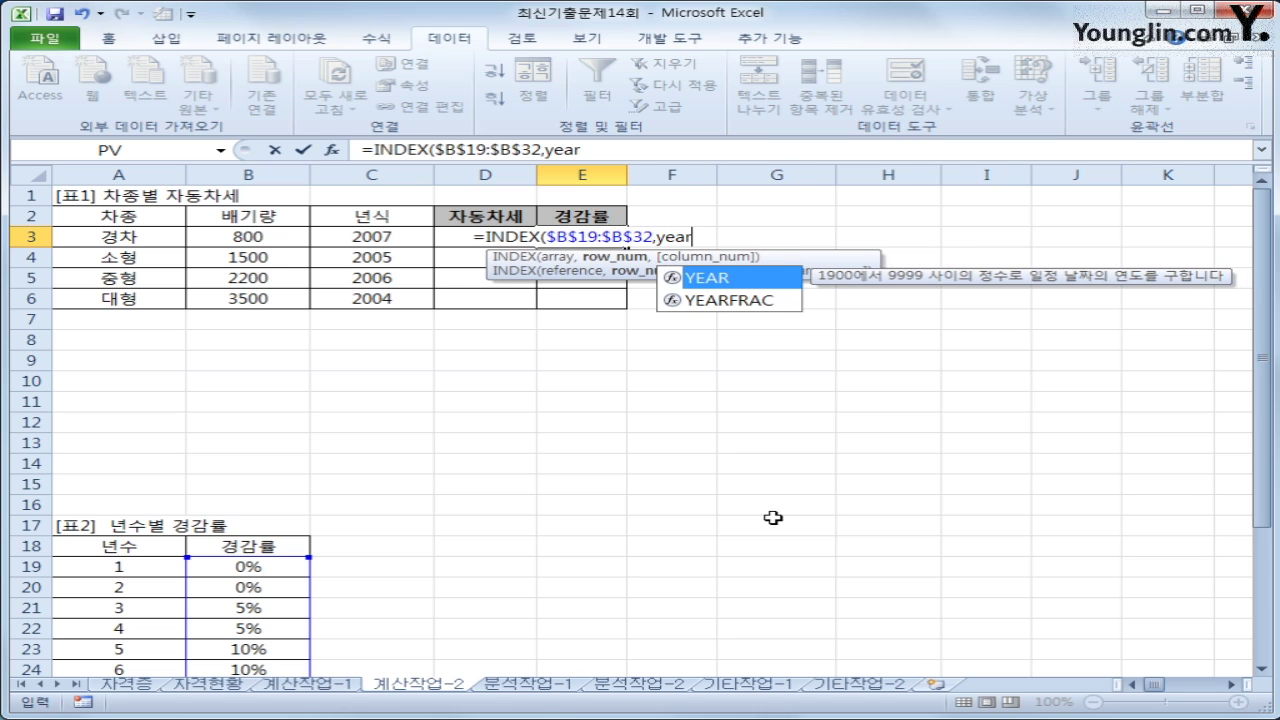
key(Tab)
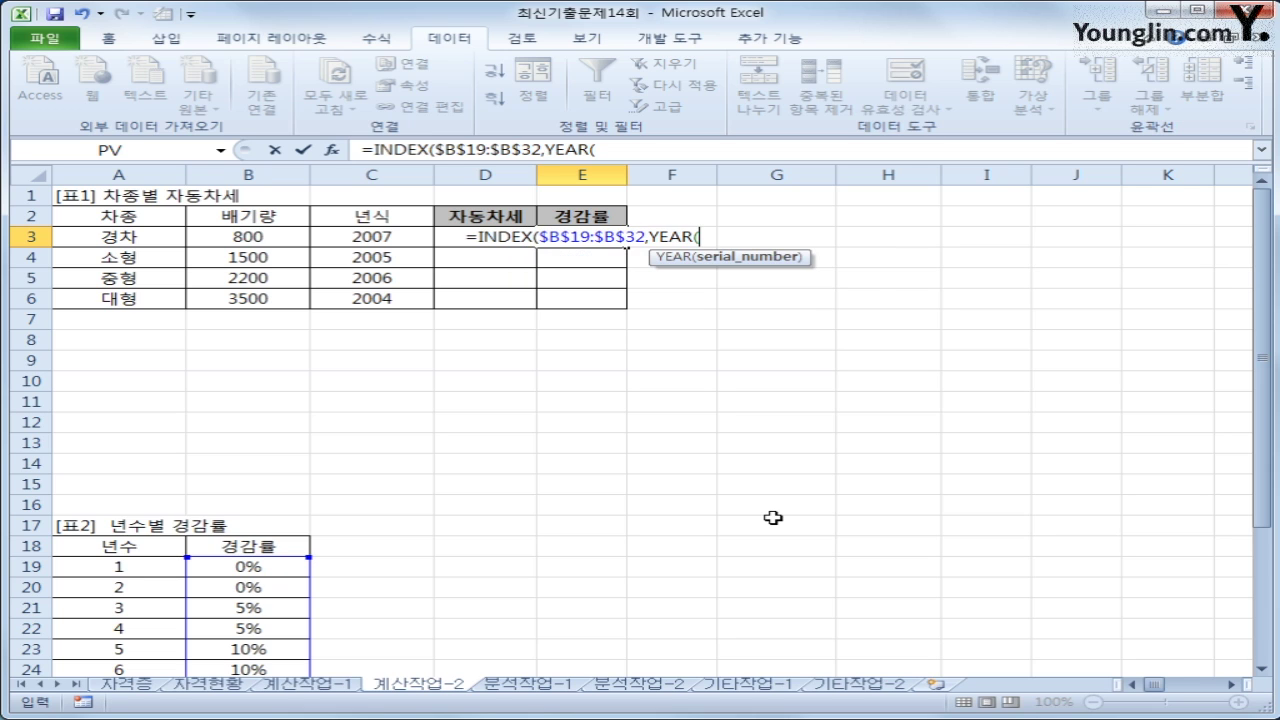
text(today()
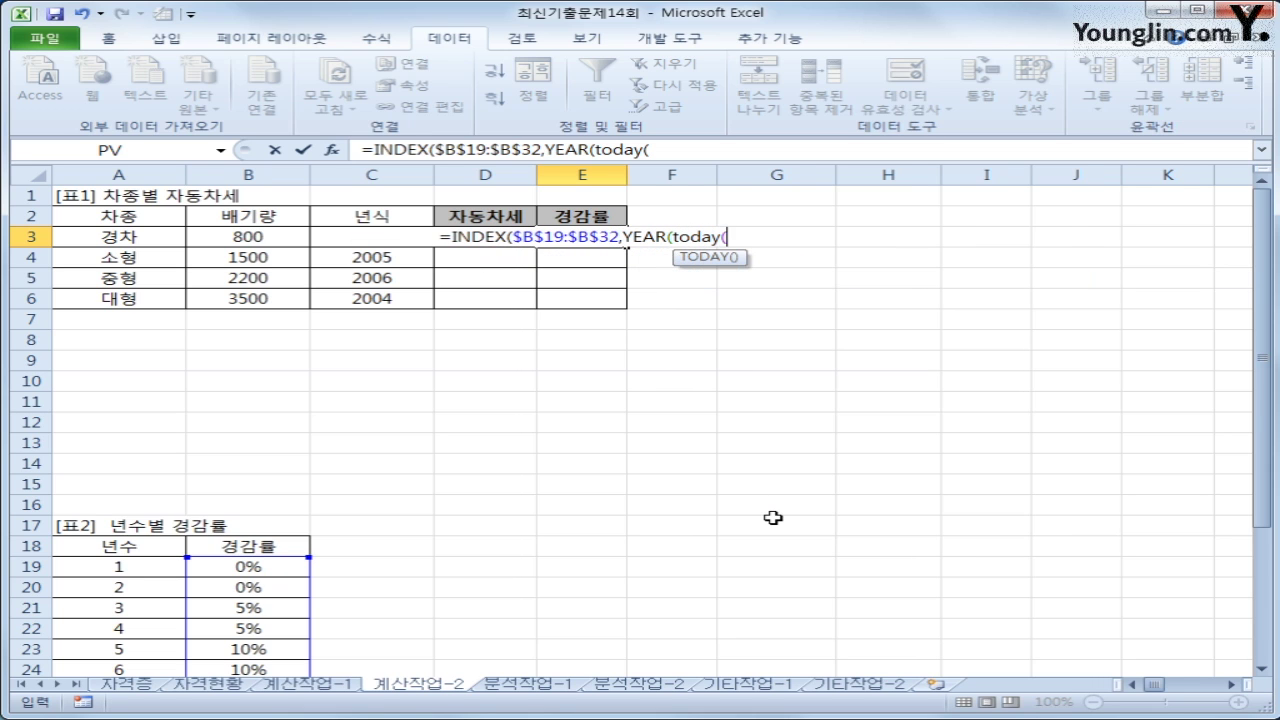
text())
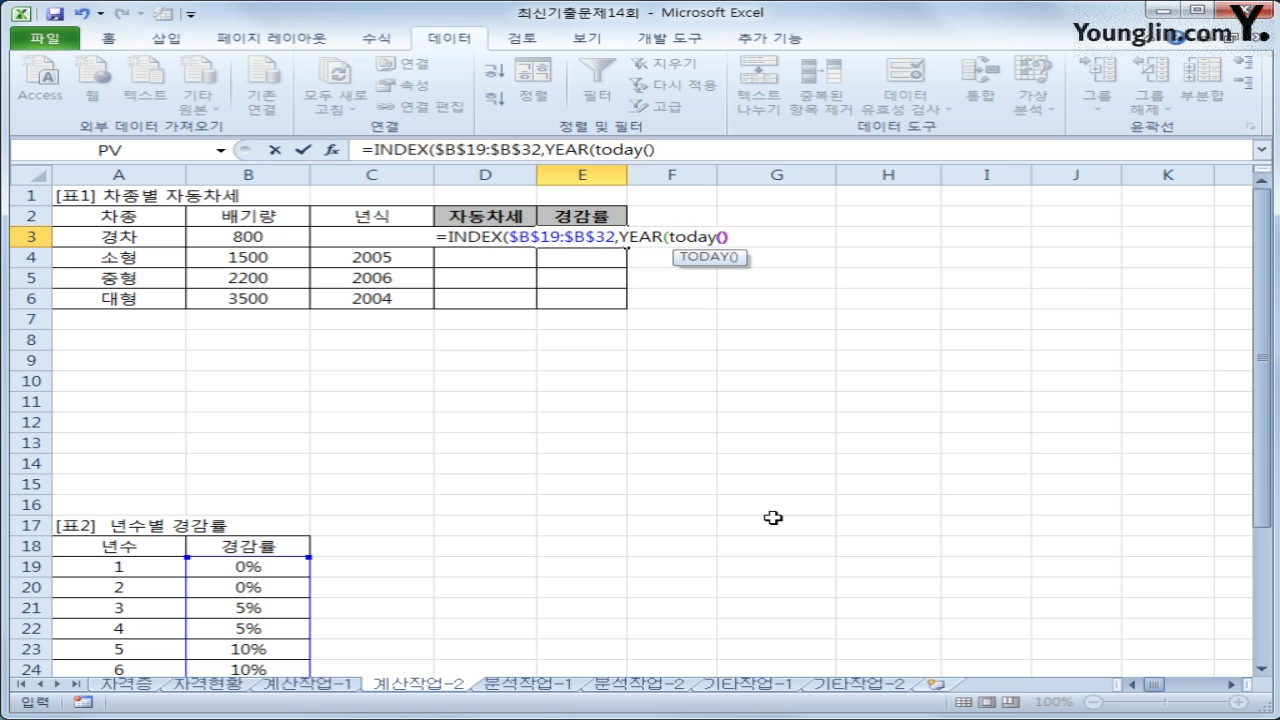
text())
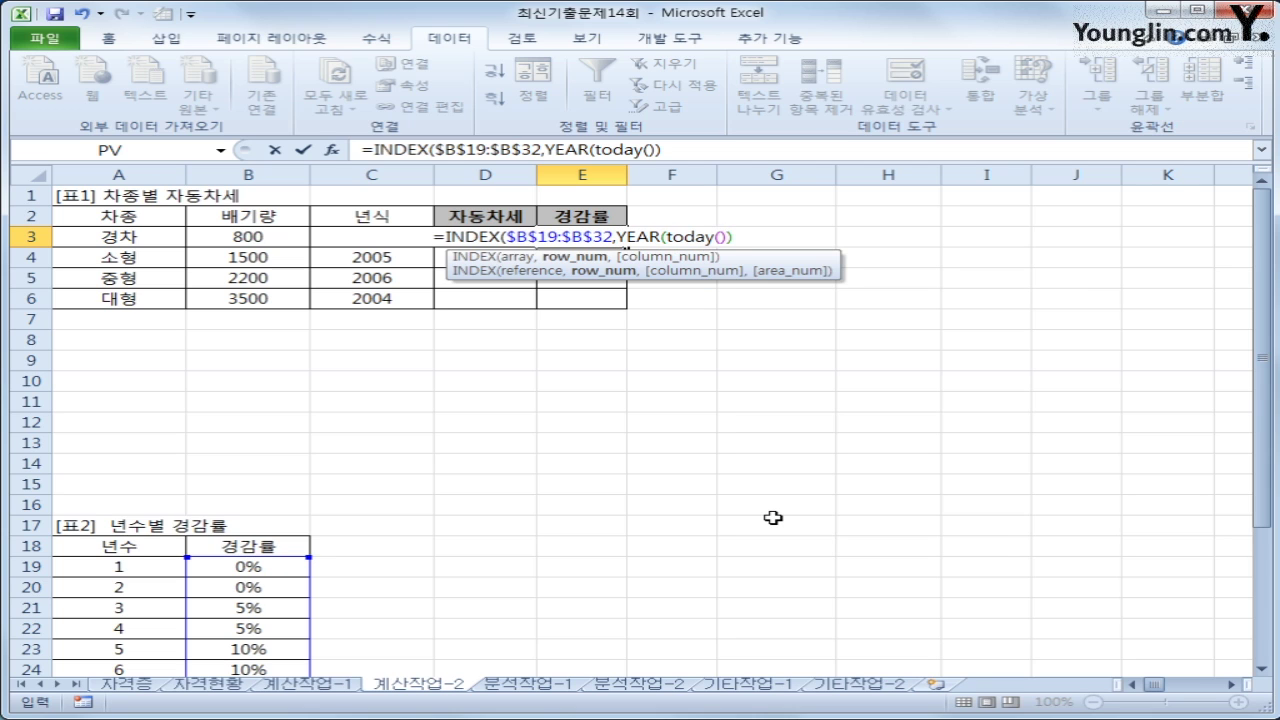
Subtract the 년식 in C3, add 1 to the row number, and complete the E3 INDEX formula.
text(-)
key(Left)
key(Left)
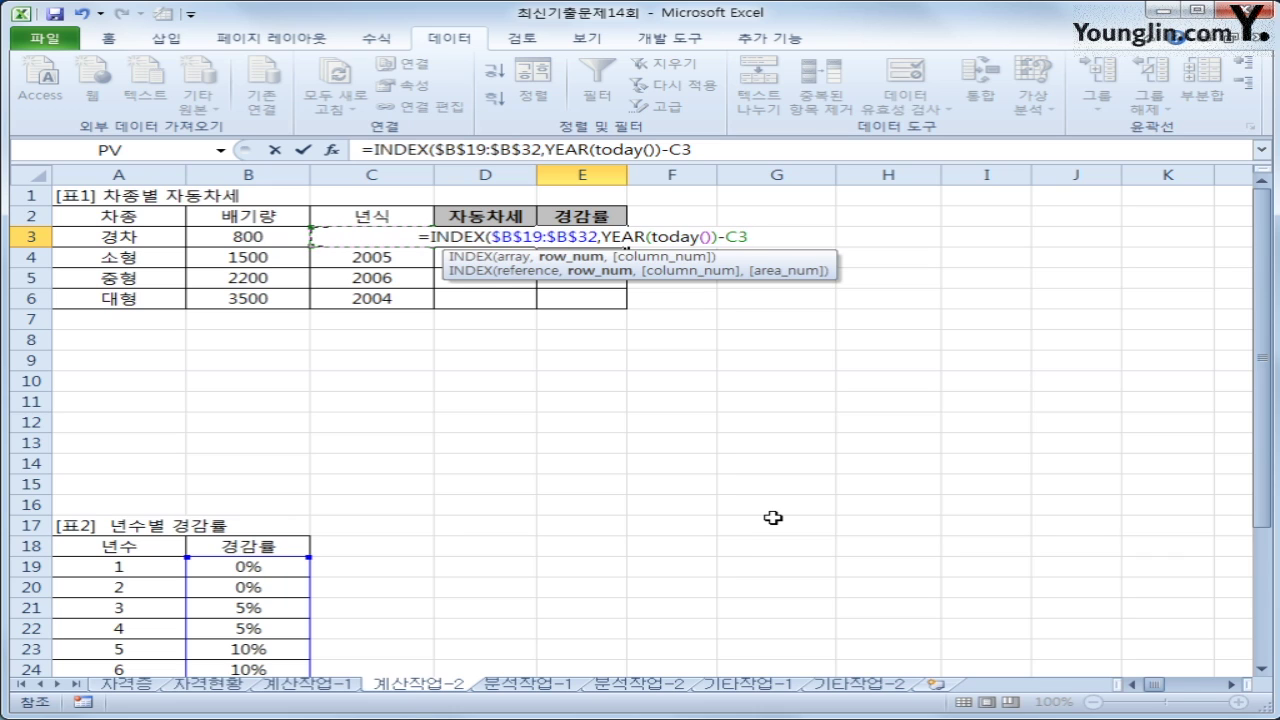
text(+1)
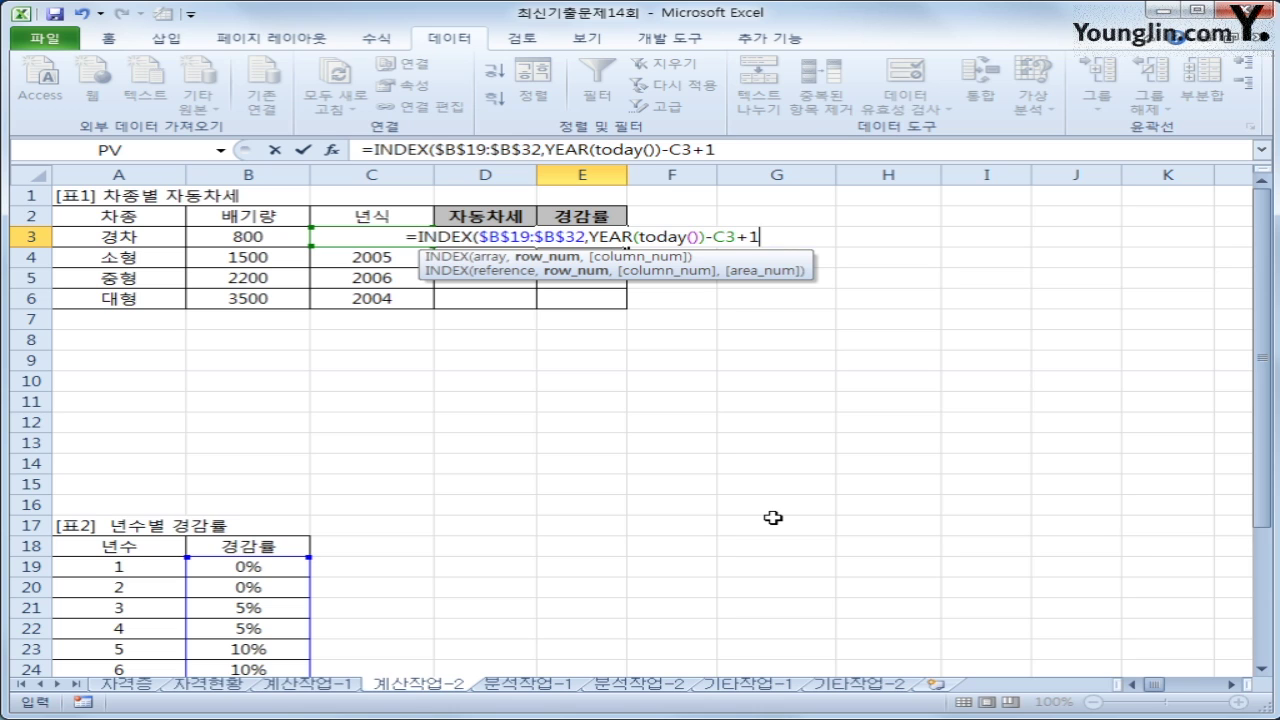
text())
key(Return)
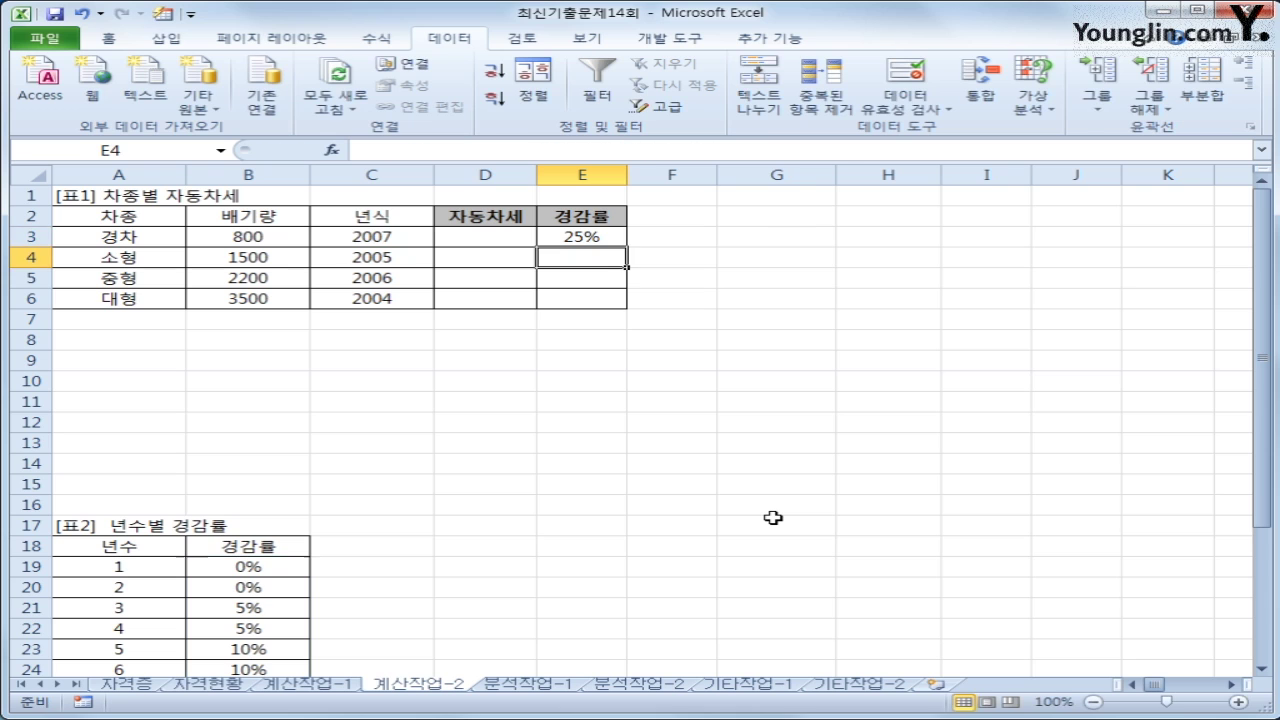
Fill the E3 formula down the 경감률 column through E6 and check E3's formula.
key(Up)
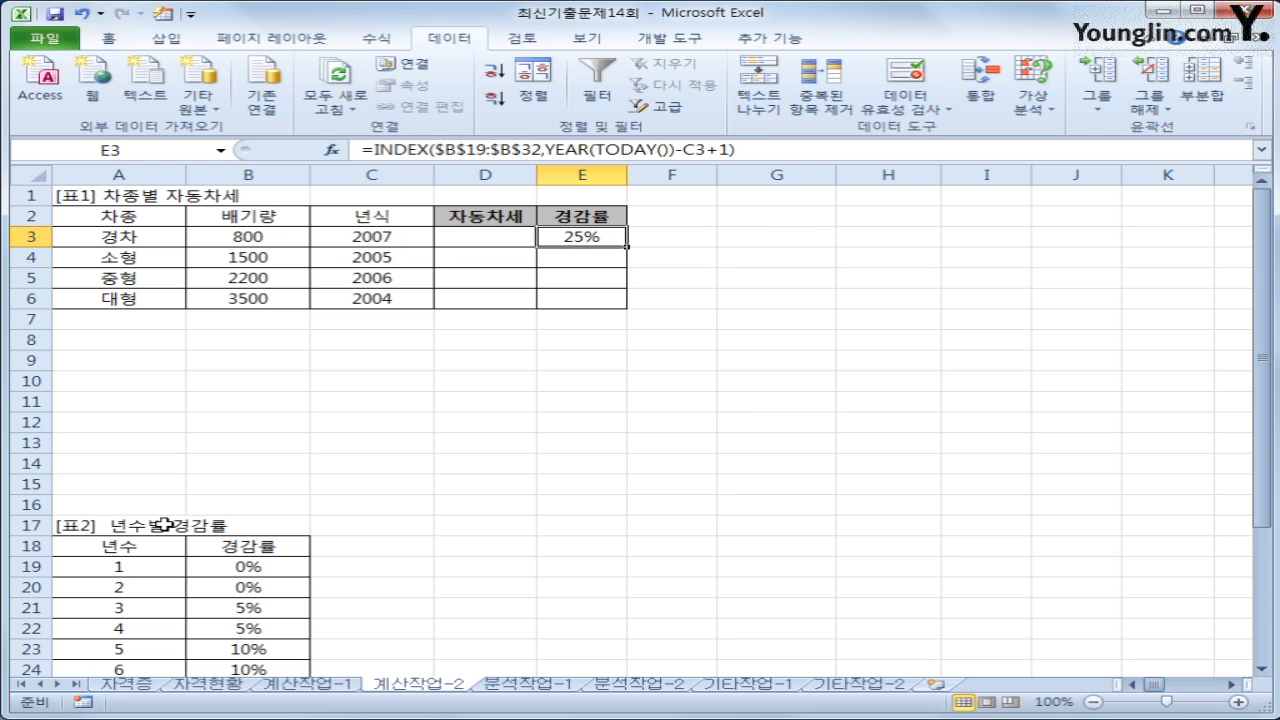
drag(626, 250, 620, 306)
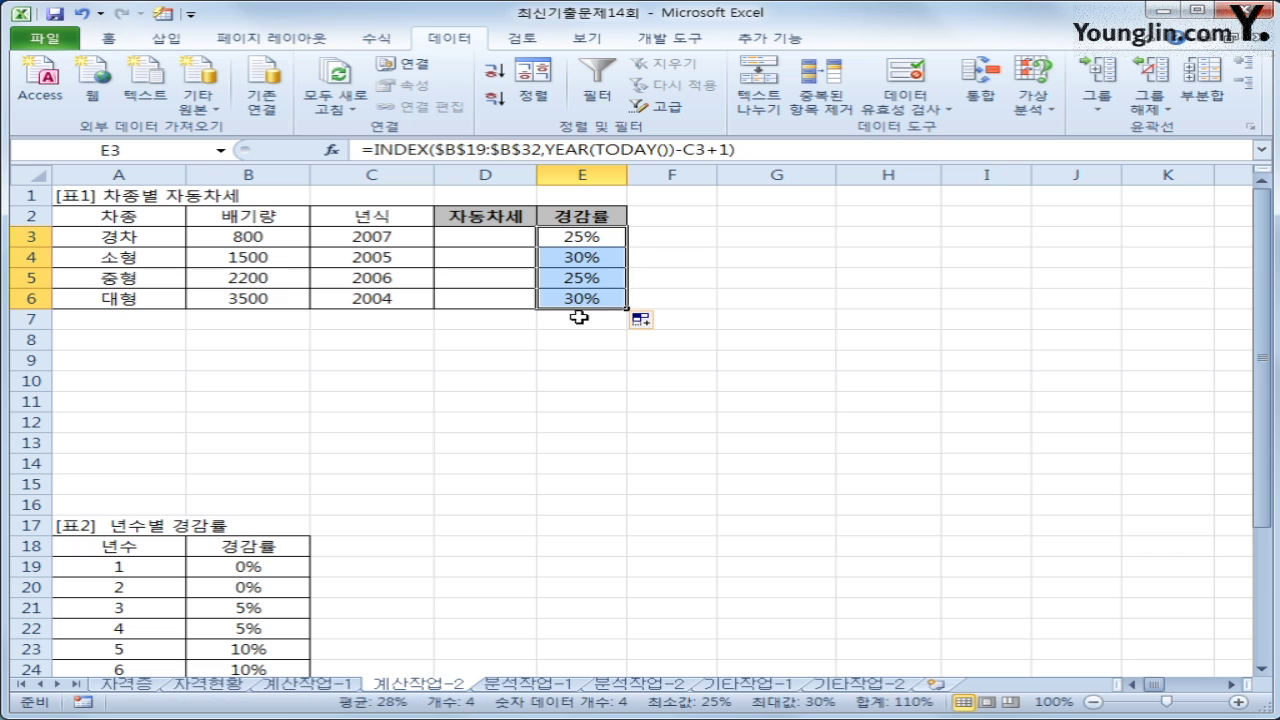
click(583, 234)
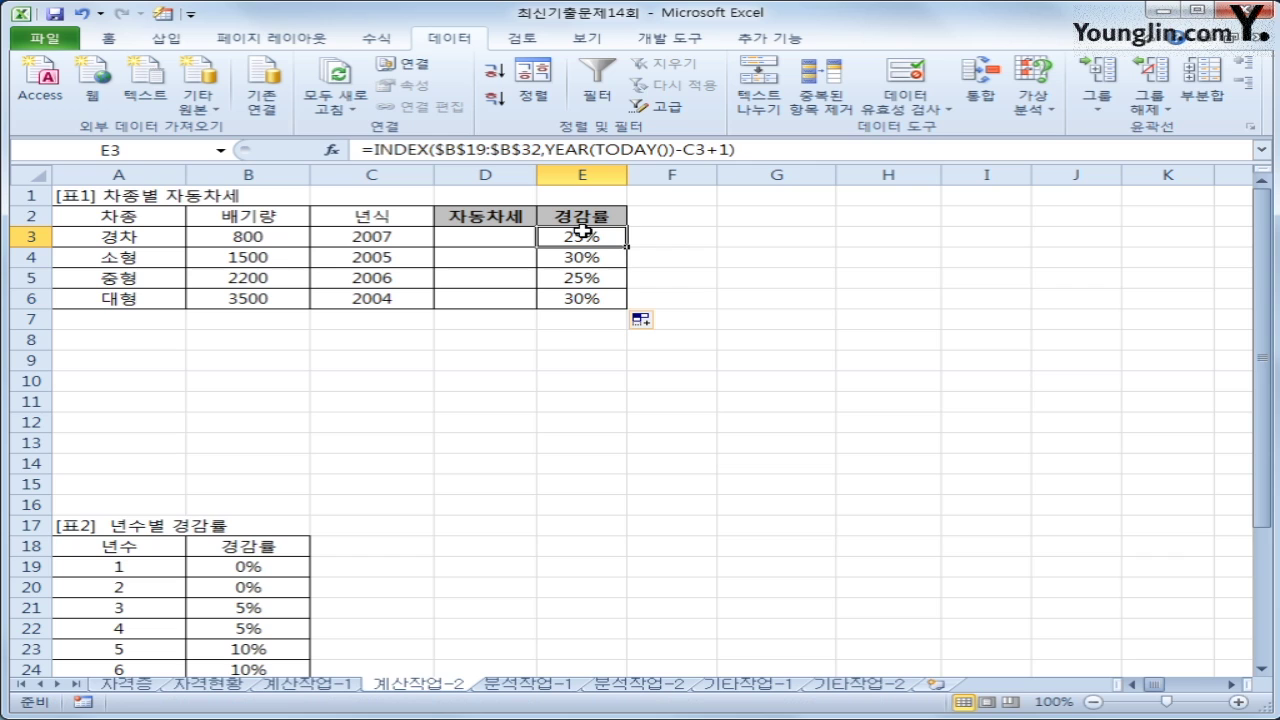
Select D3 in the 자동차세 column, switch to the Visual Basic editor, and insert a new module.
click(512, 236)
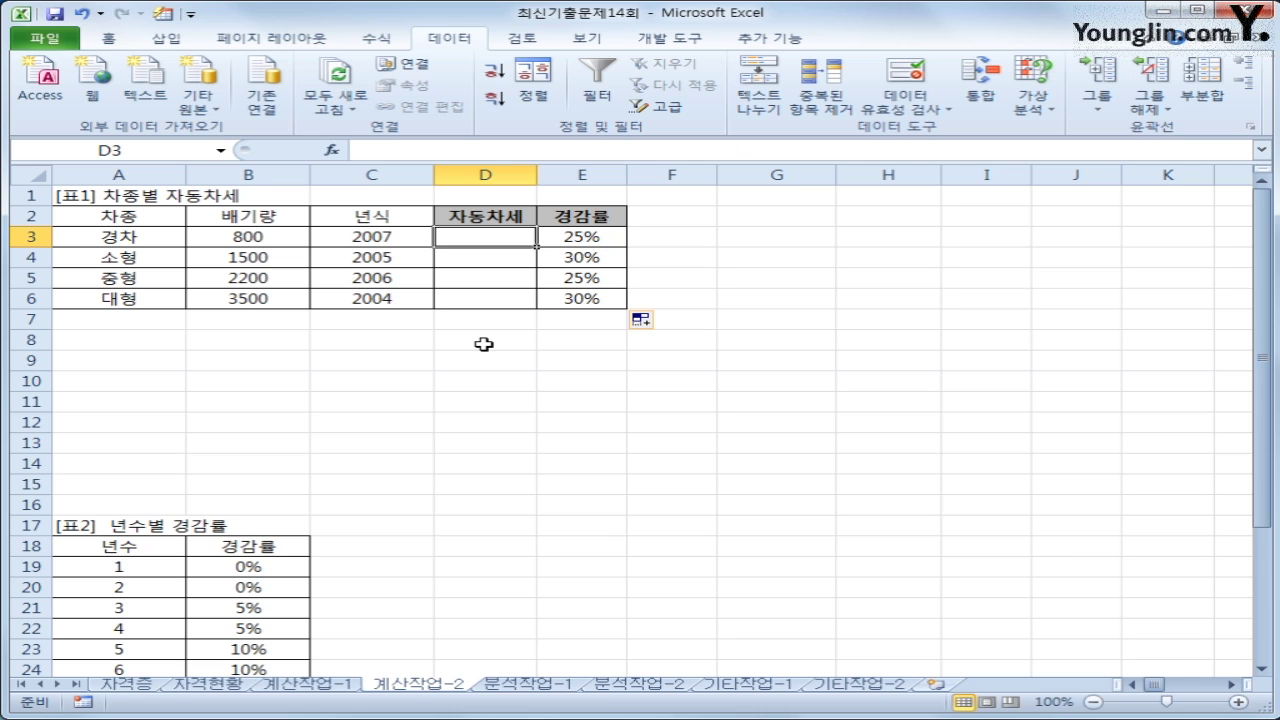
click(662, 38)
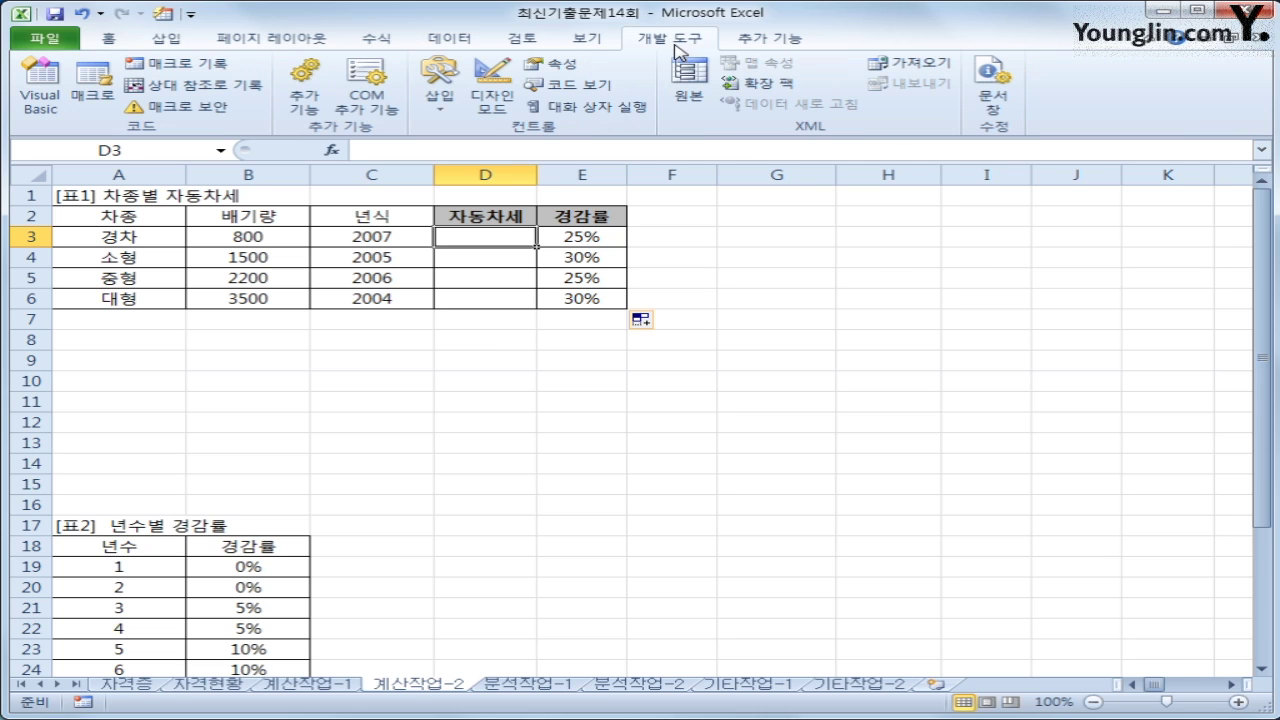
click(40, 100)
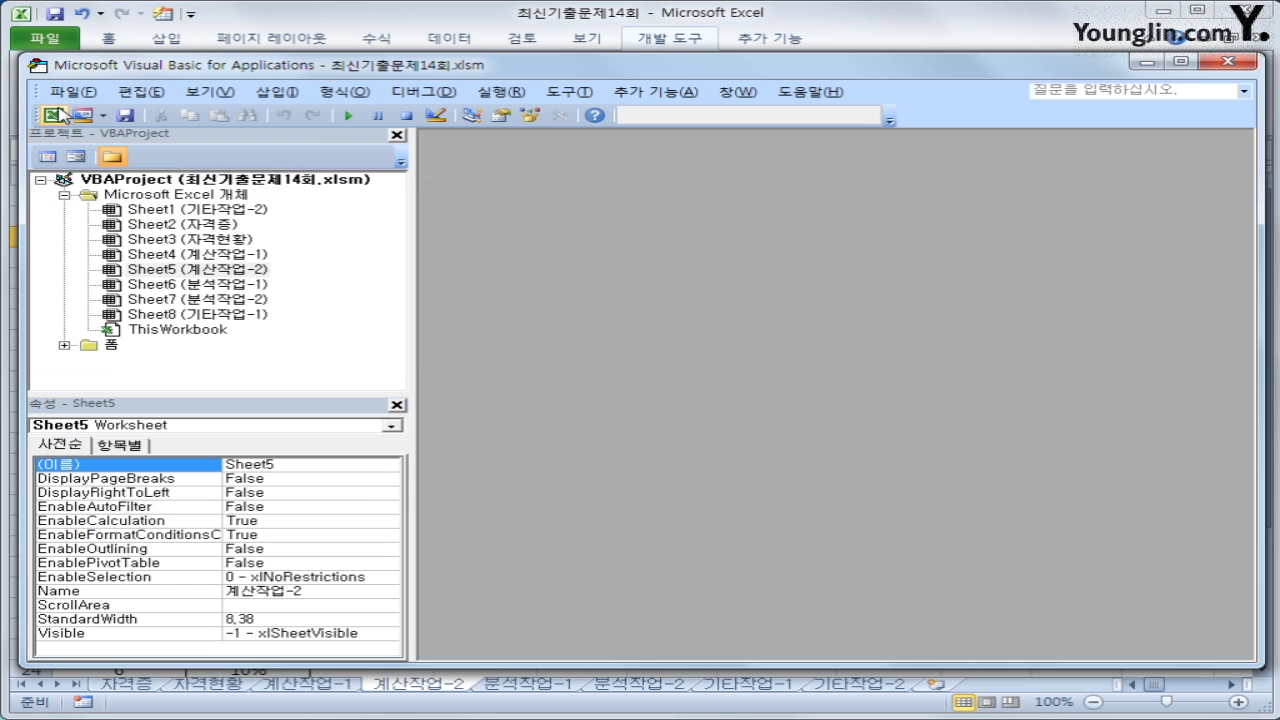
click(279, 93)
click(330, 160)
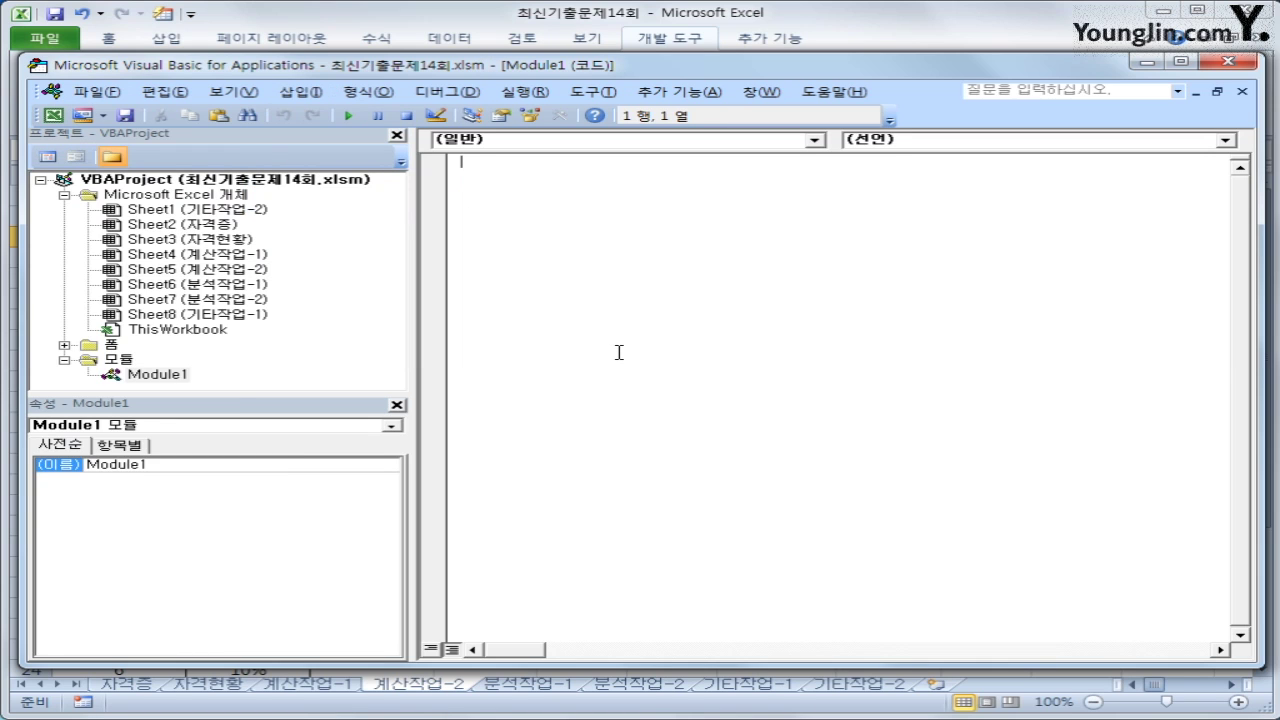
Declare the public function fn자동차세 with 배기량 as its argument in the new module.
text(public function )
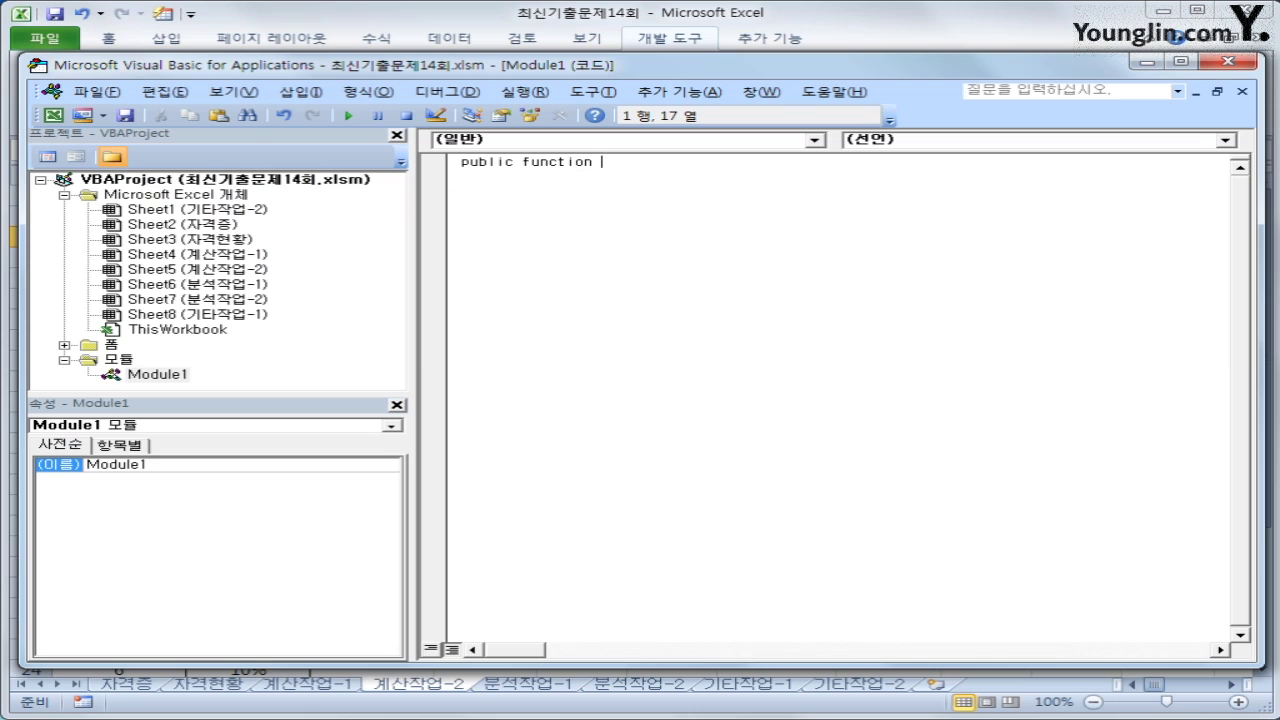
text(fn자동차세()
text(ㅂ배기량))
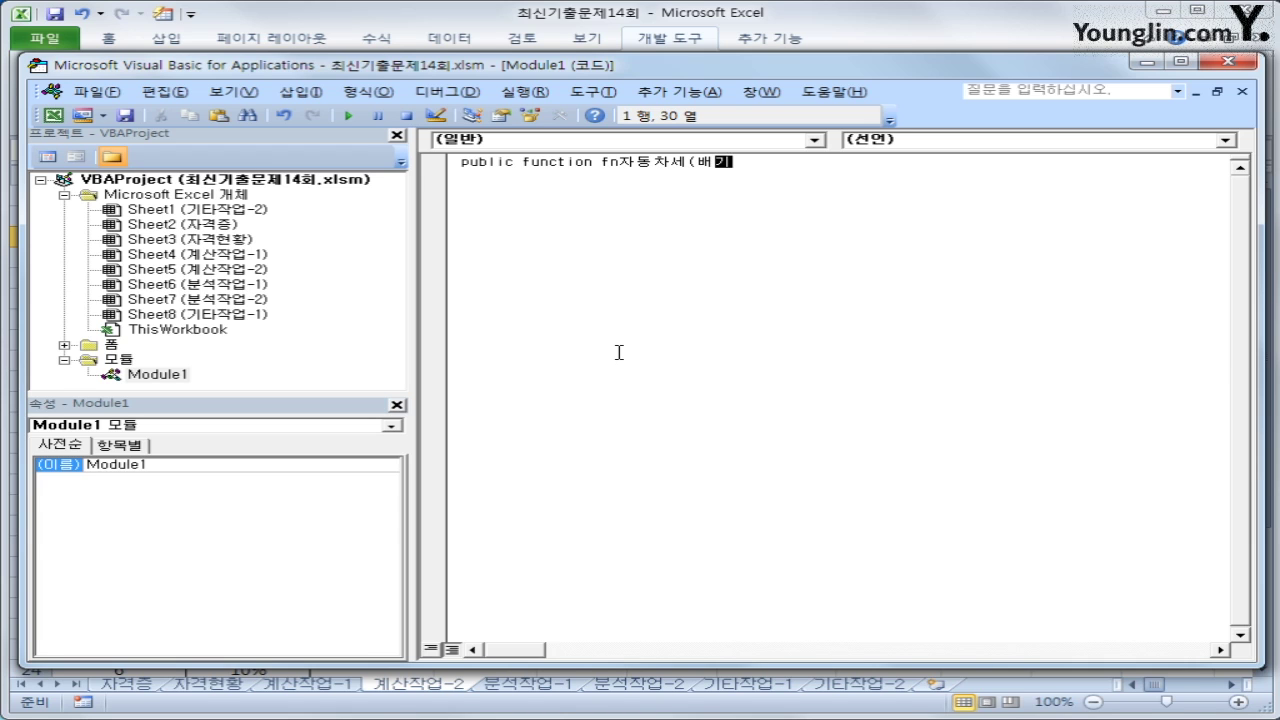
key(Return)
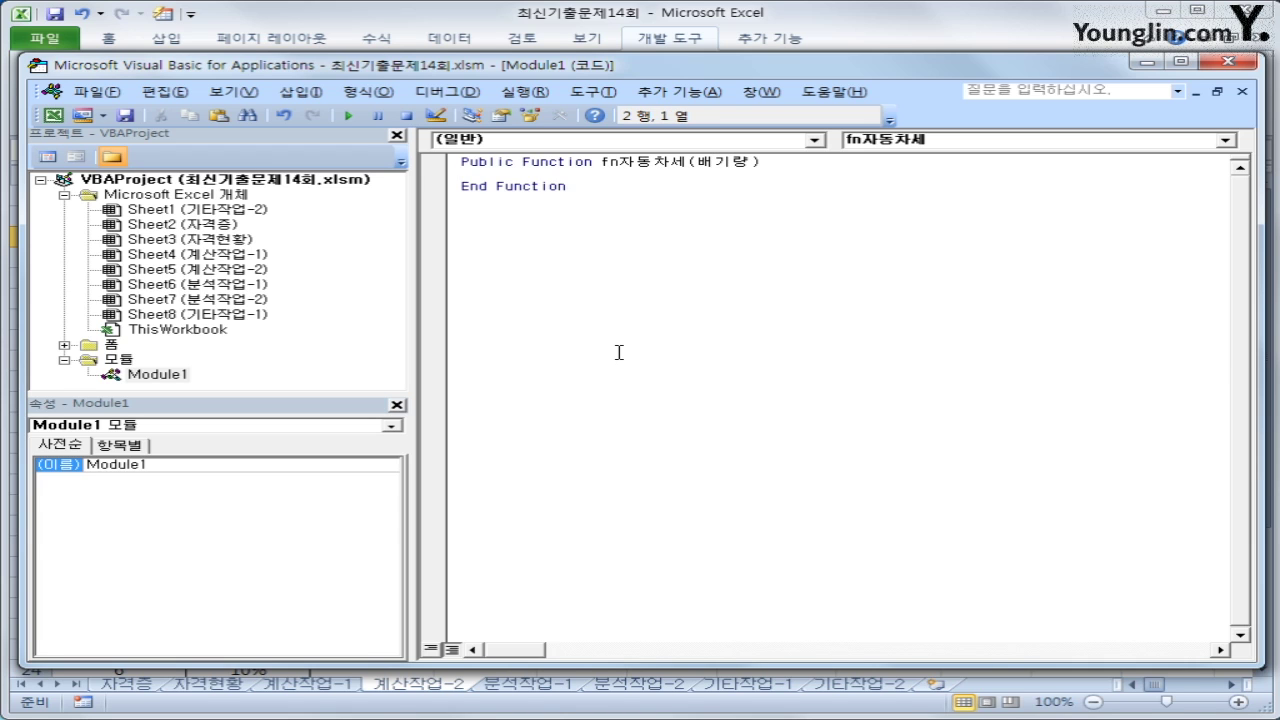
Begin an indented Select Case 배기량 block inside fn자동차세, leaving a blank line above it.
key(Return)
key(Tab)
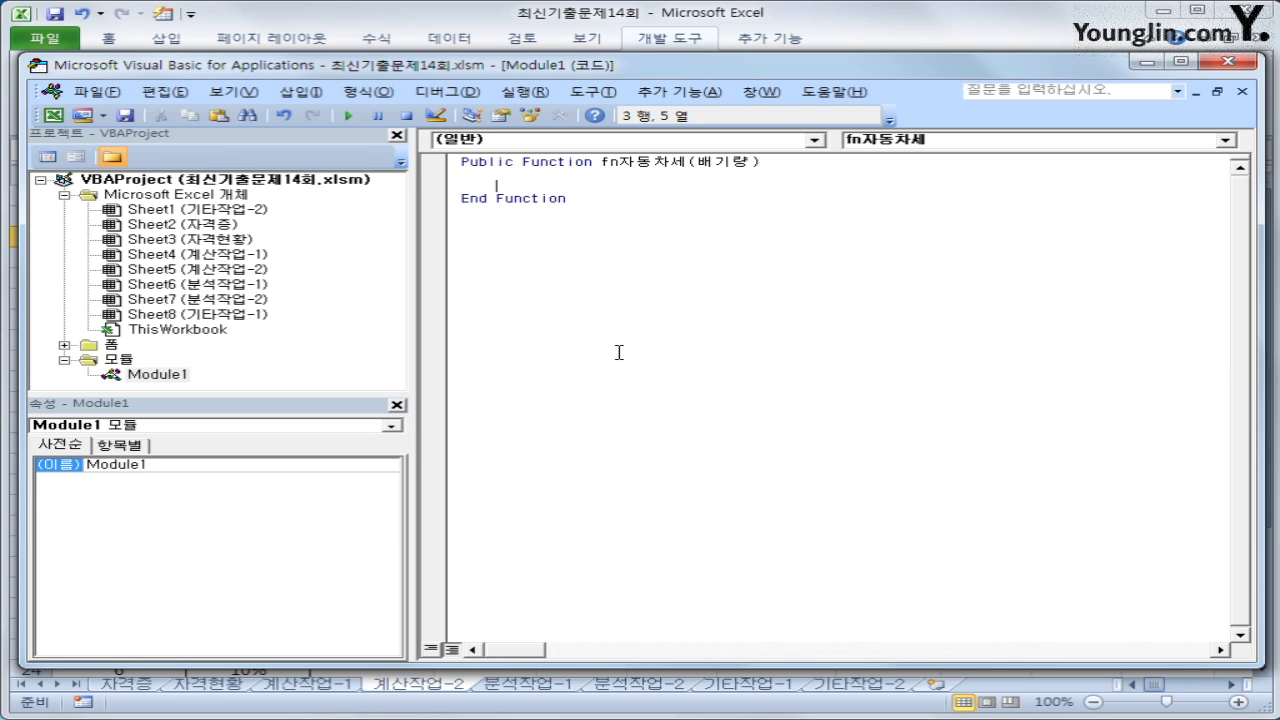
text(select case )
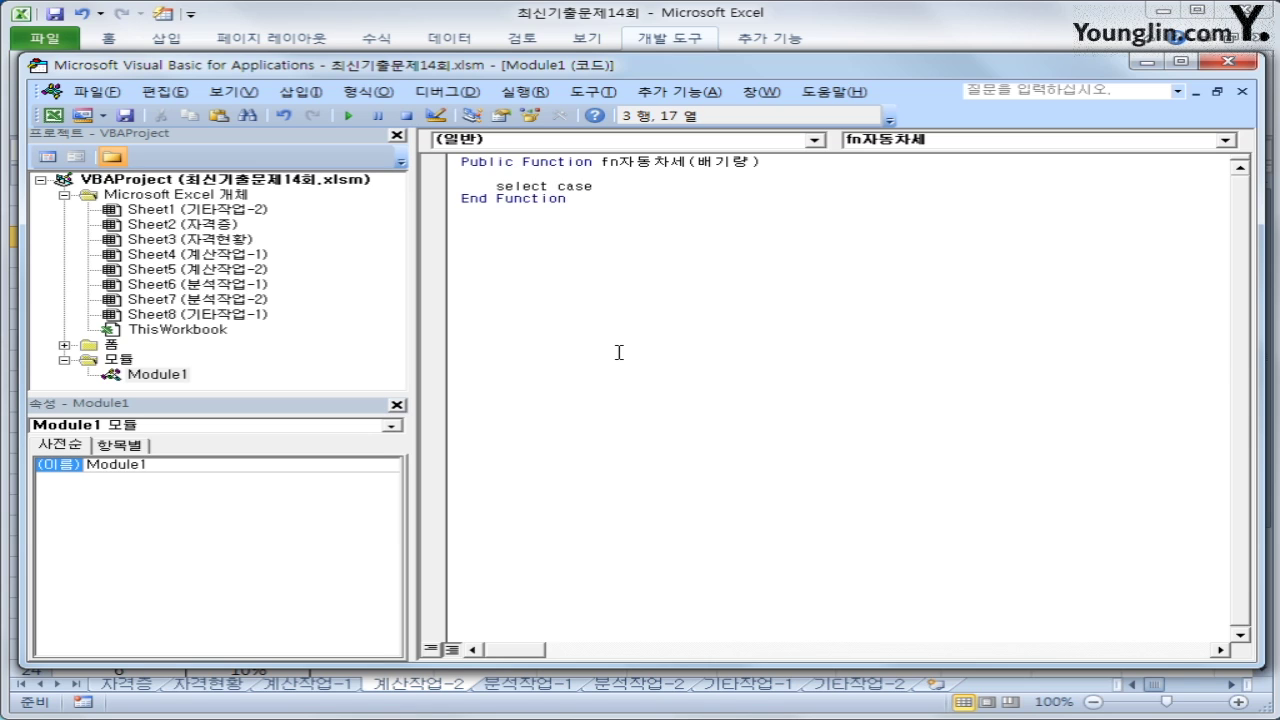
text(배기가)
key(Return)
key(Tab)
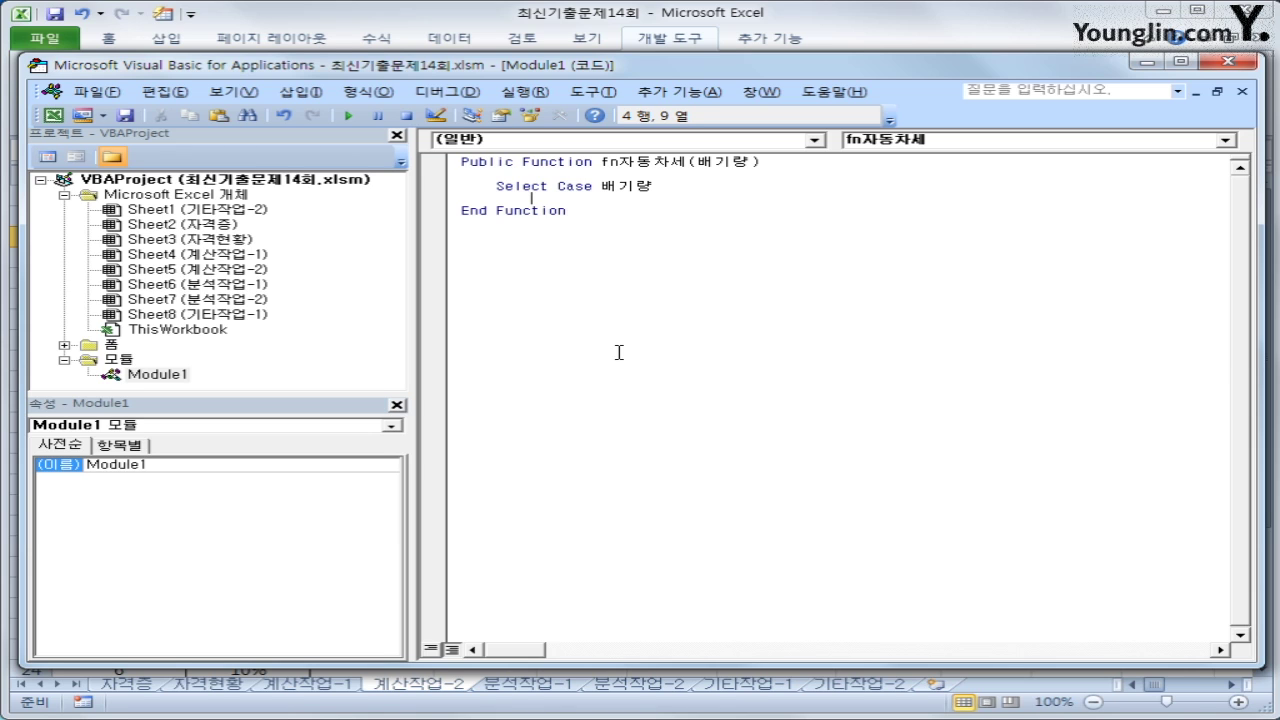
Add the branch Case Is <= 1000 with 과세표준 = 100 to the Select Case block.
text(case is <= 100)
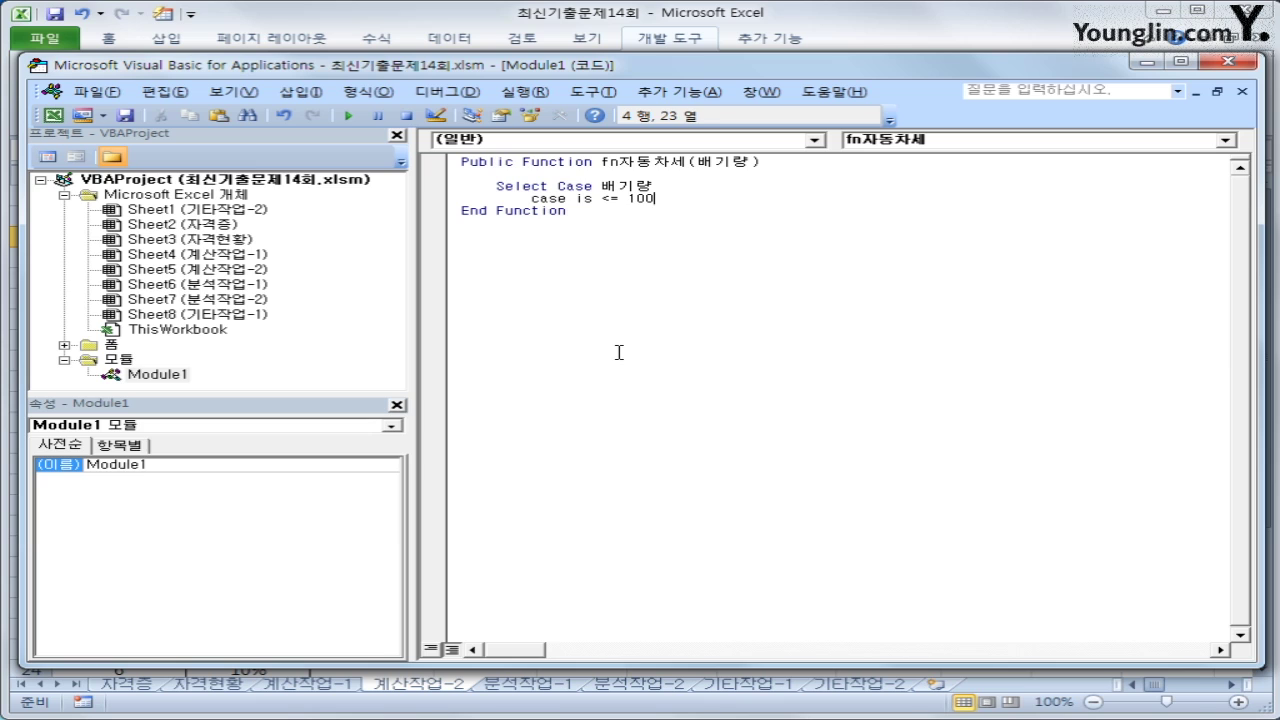
text(0)
key(Return)
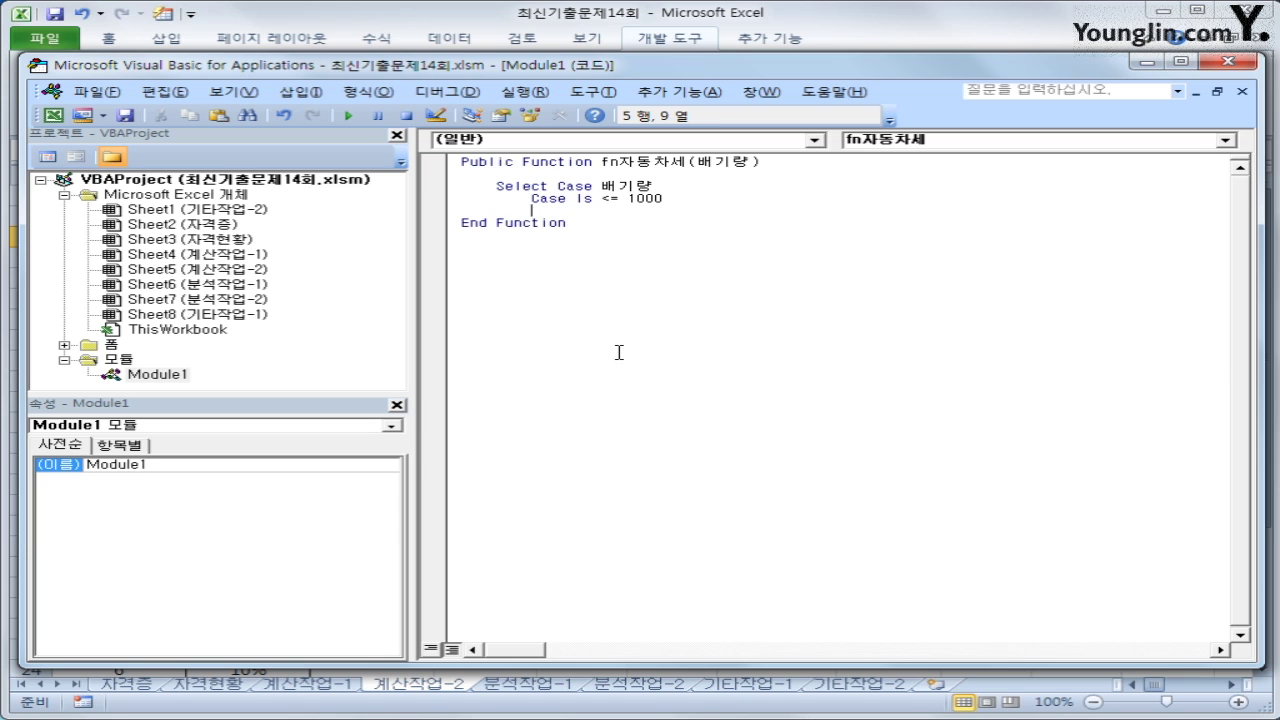
text(거)
key(BackSpace)
key(BackSpace)
key(Tab)
text(루세표준 = )
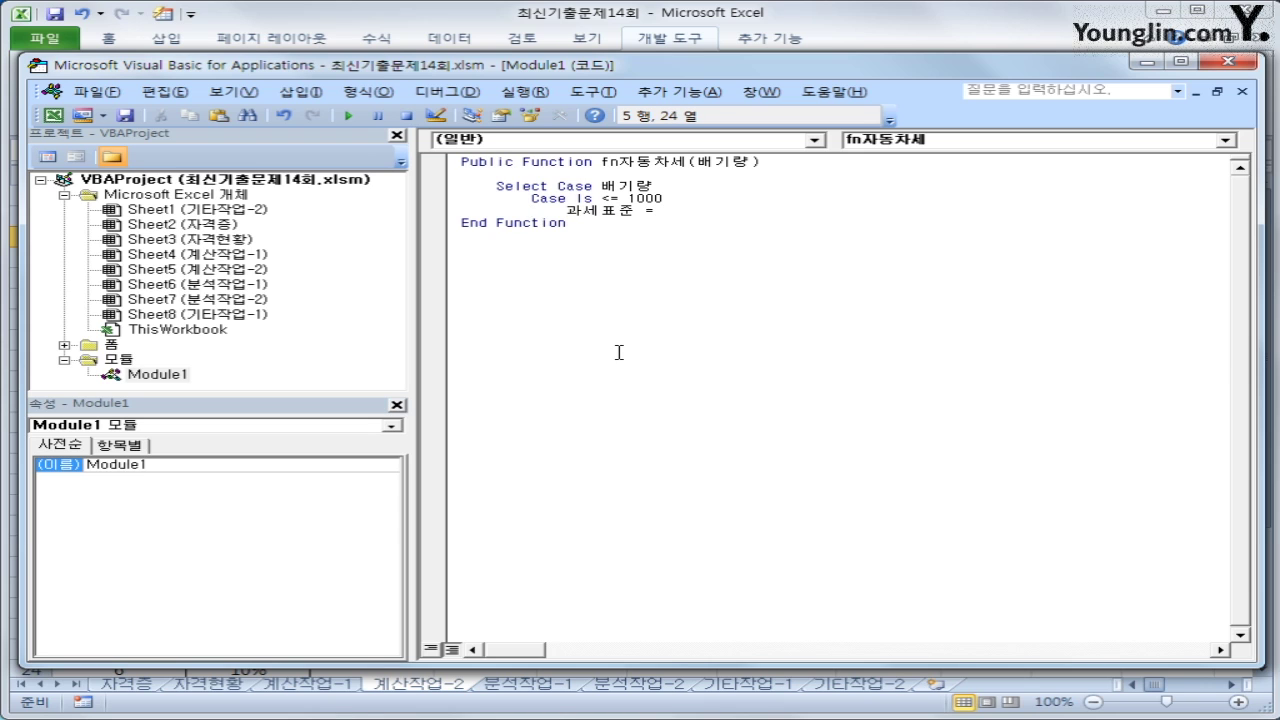
text(100)
key(Return)
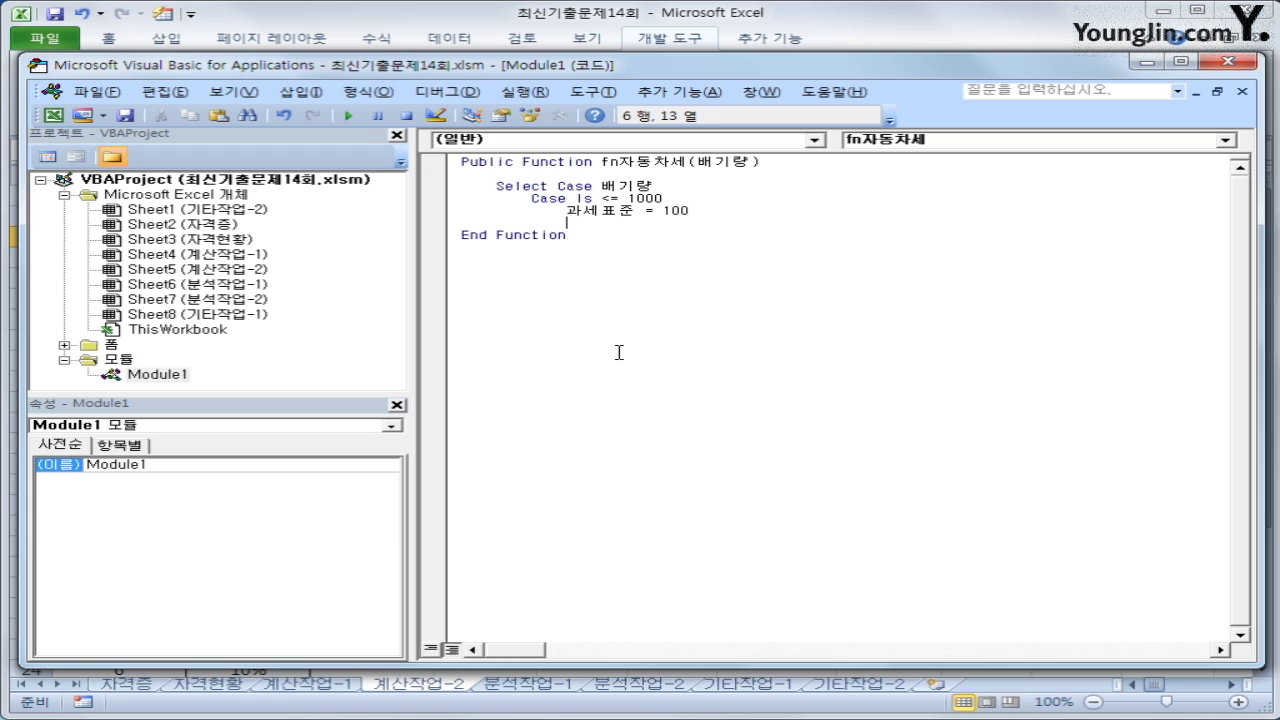
Add the condition Case Is <= 1600 below the first 과세표준 line, with an indented line under it.
key(BackSpace)
text(case is <)
text(= 1600)
key(Return)
key(Tab)
Copy the 과세표준 assignment into the <= 1600 branch and set its value to 140.
key(Up)
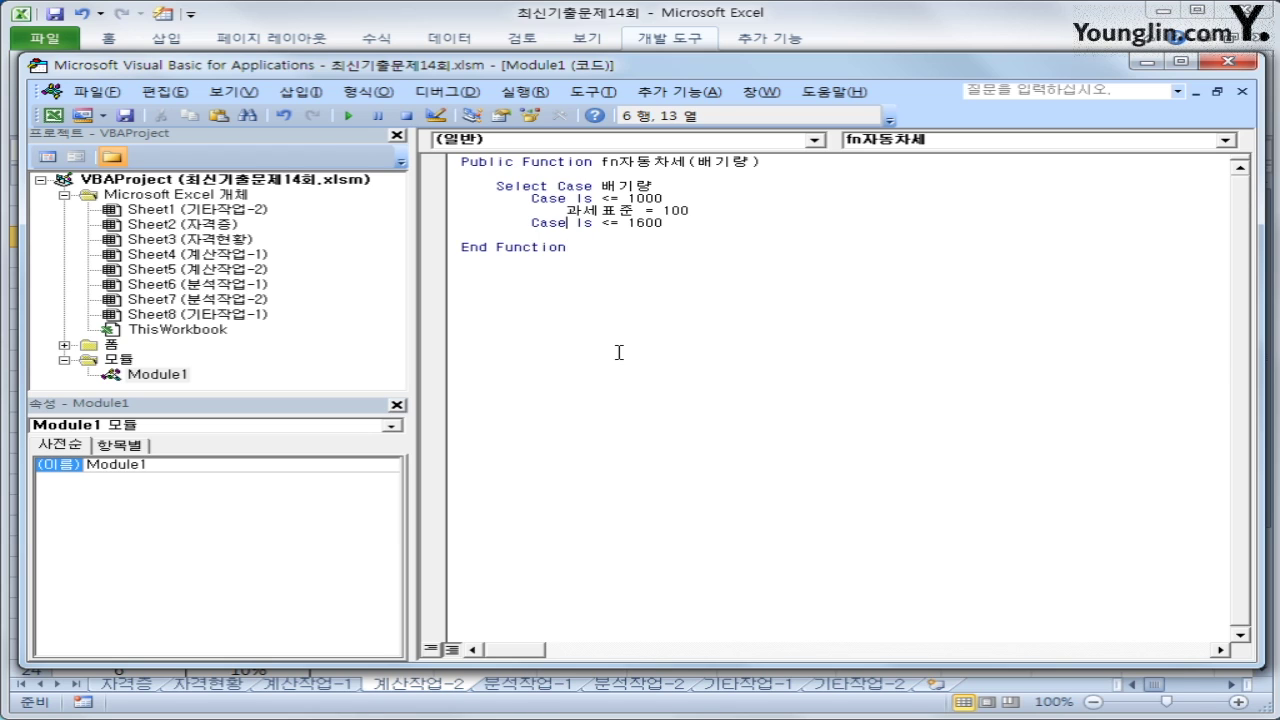
key(Up)
key(shift+End)
key(ctrl+c)
key(Down)
key(Down)
key(ctrl+v)
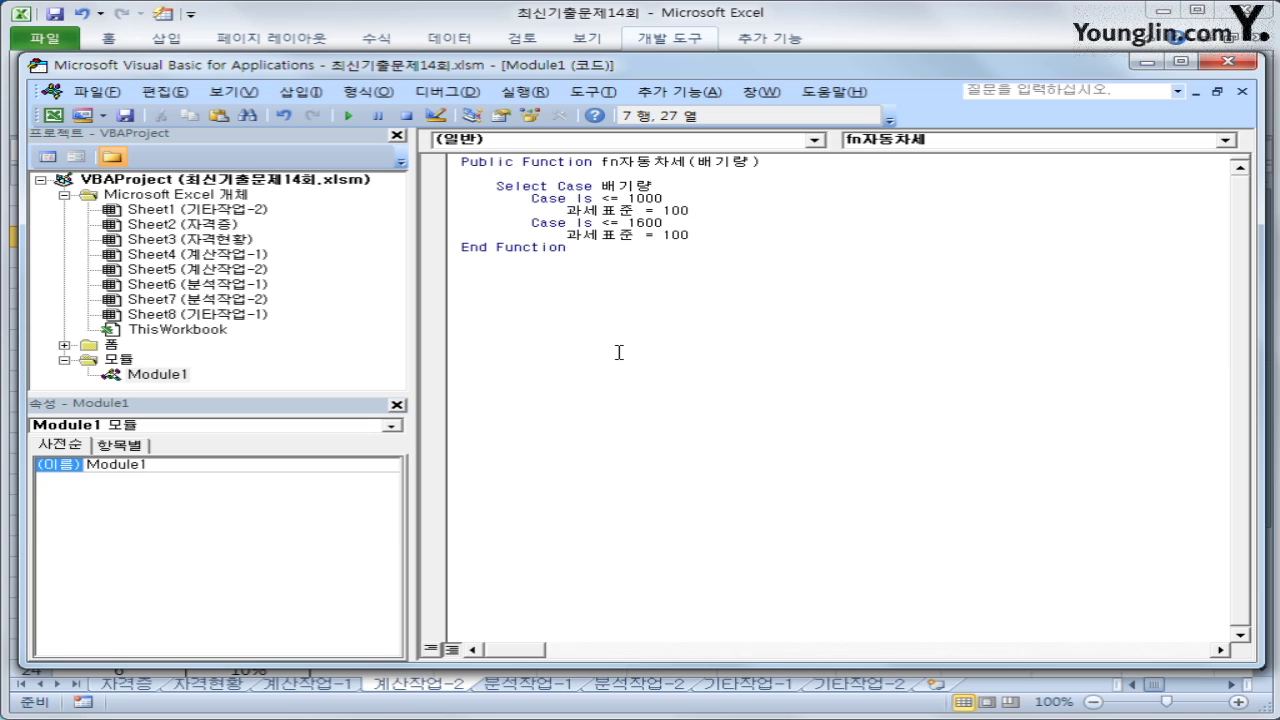
key(Left)
key(Left)
key(shift+Right)
text(4)
Duplicate the two-line Case Is <= 1600 branch directly below itself.
key(Up)
key(Home)
key(shift+Down)
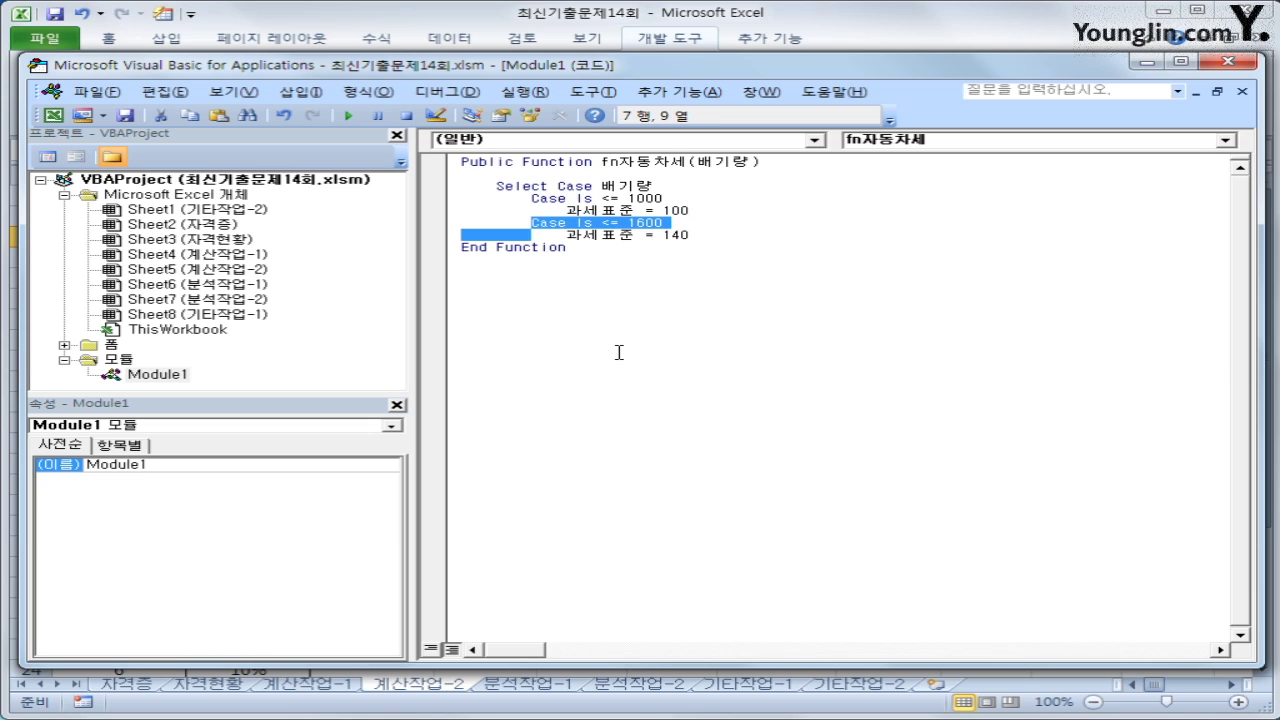
key(shift+End)
key(ctrl+c)
key(End)
key(Return)
key(BackSpace)
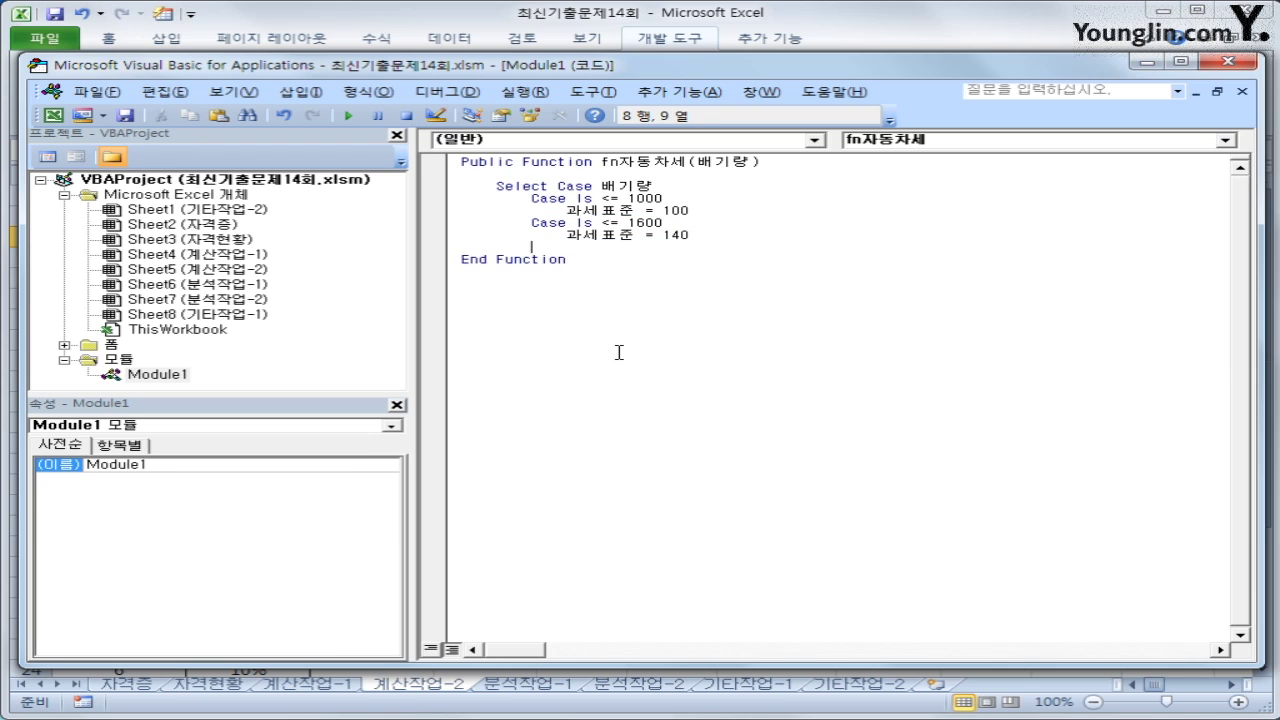
key(ctrl+v)
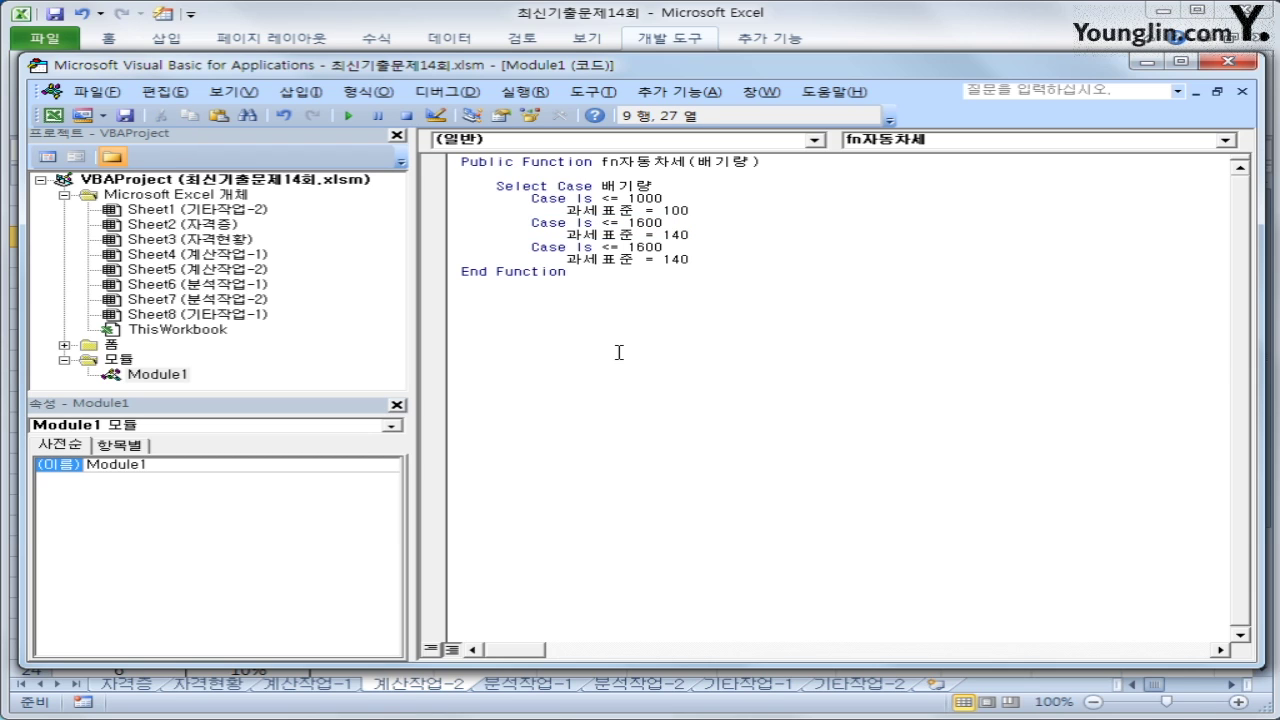
Change the duplicated branch to Case Is <= 2500 with 과세표준 = 200.
key(Up)
key(Left)
key(Left)
key(Left)
key(Left)
text(25)
key(Delete)
key(Delete)
key(Down)
key(Right)
key(Right)
key(Right)
key(Right)
key(shift+Left)
key(shift+Left)
text(20)
Paste the copied branch again as the fourth case and change its condition to Is > 2500.
key(Return)
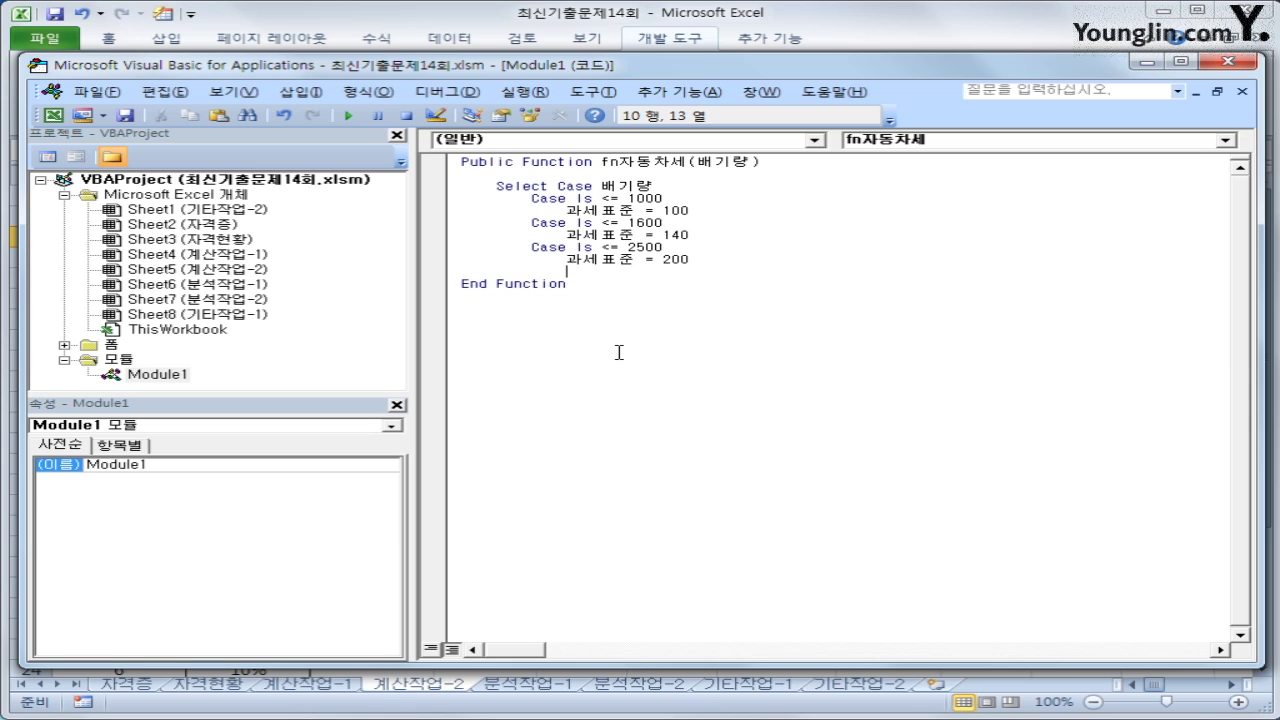
key(BackSpace)
key(ctrl+v)
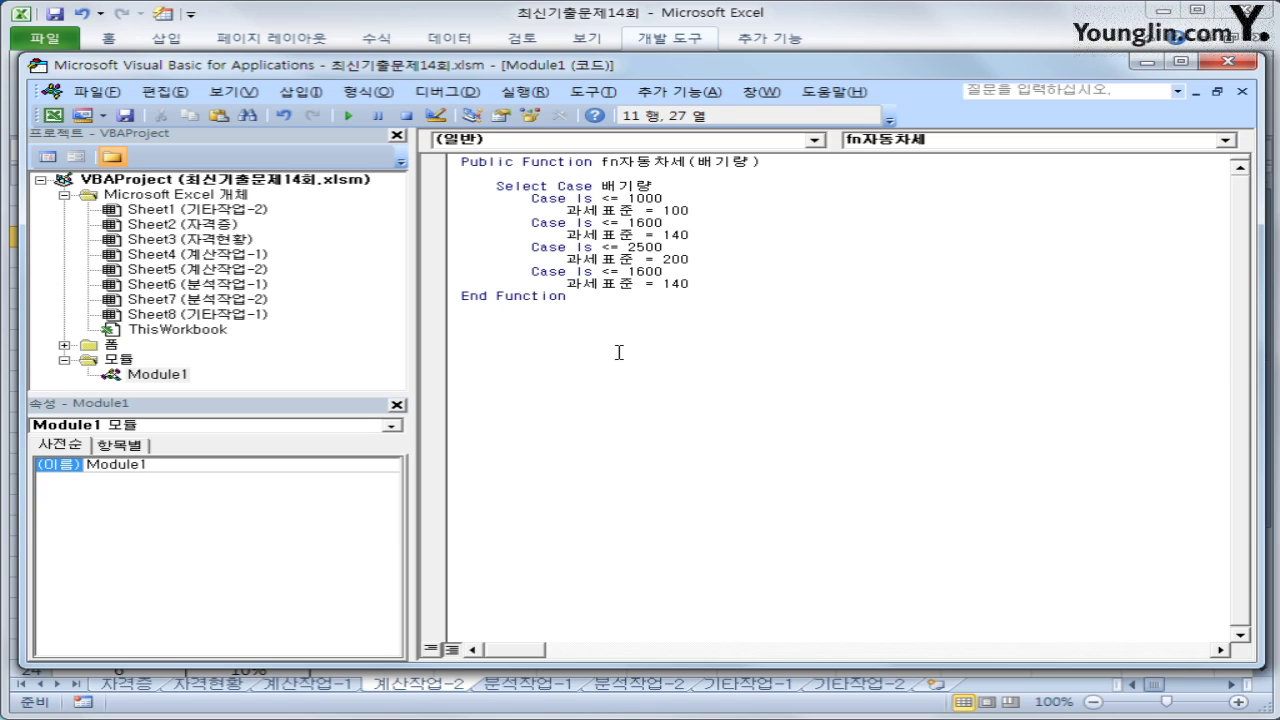
key(Up)
key(Left)
key(Left)
key(Left)
key(Left)
key(Left)
key(Left)
key(Left)
key(shift+Right)
key(shift+Right)
text(>)
key(Right)
text(2500)
key(shift+End)
key(Delete)
Set 과세표준 to 220 in the > 2500 branch and start a new line aligned with the Case lines.
key(Down)
key(Right)
text(22)
key(Delete)
key(Delete)
key(End)
key(Return)
key(BackSpace)
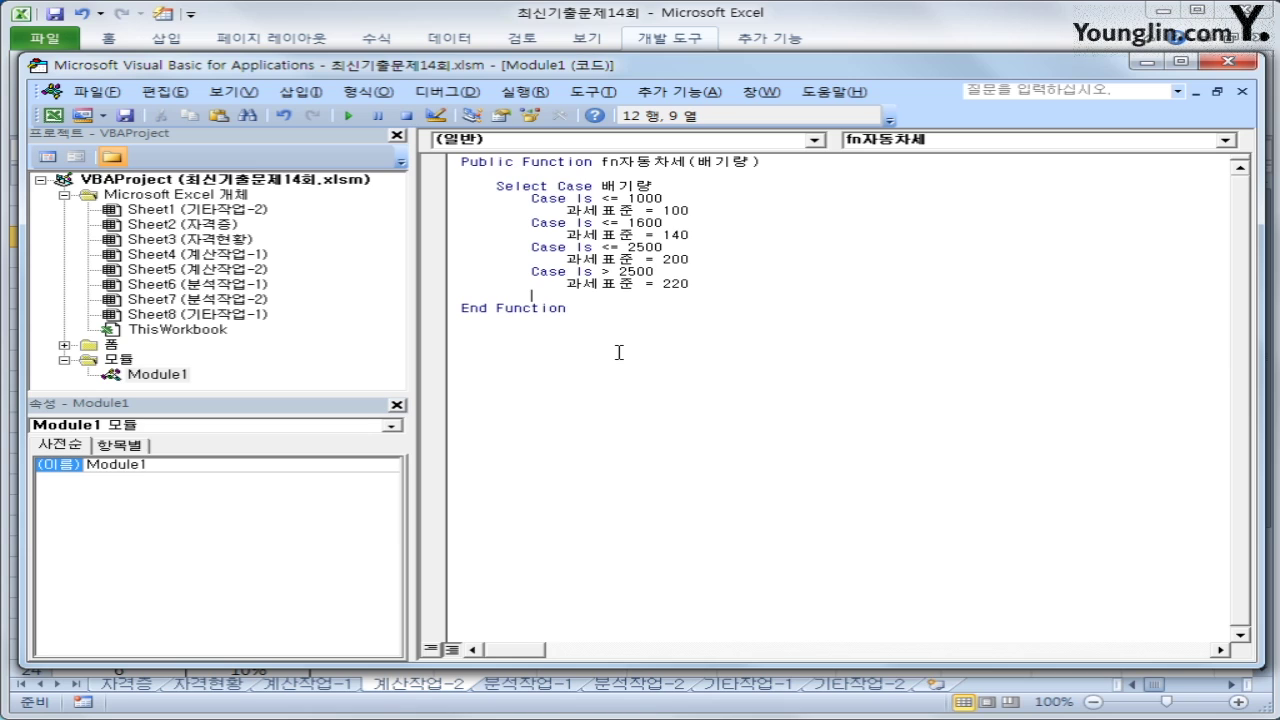
Close the Select Case block with an End Select line aligned with Select Case and leave a blank line below.
key(BackSpace)
text(end select)
key(Return)
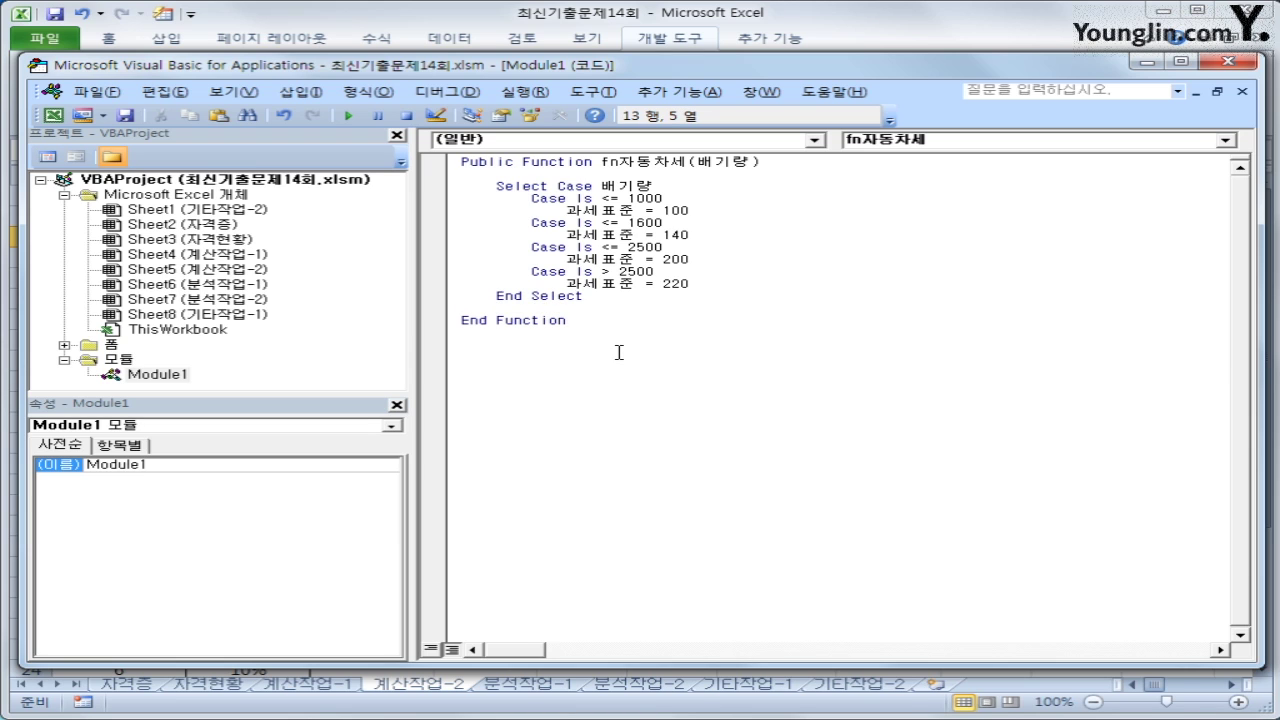
key(Return)
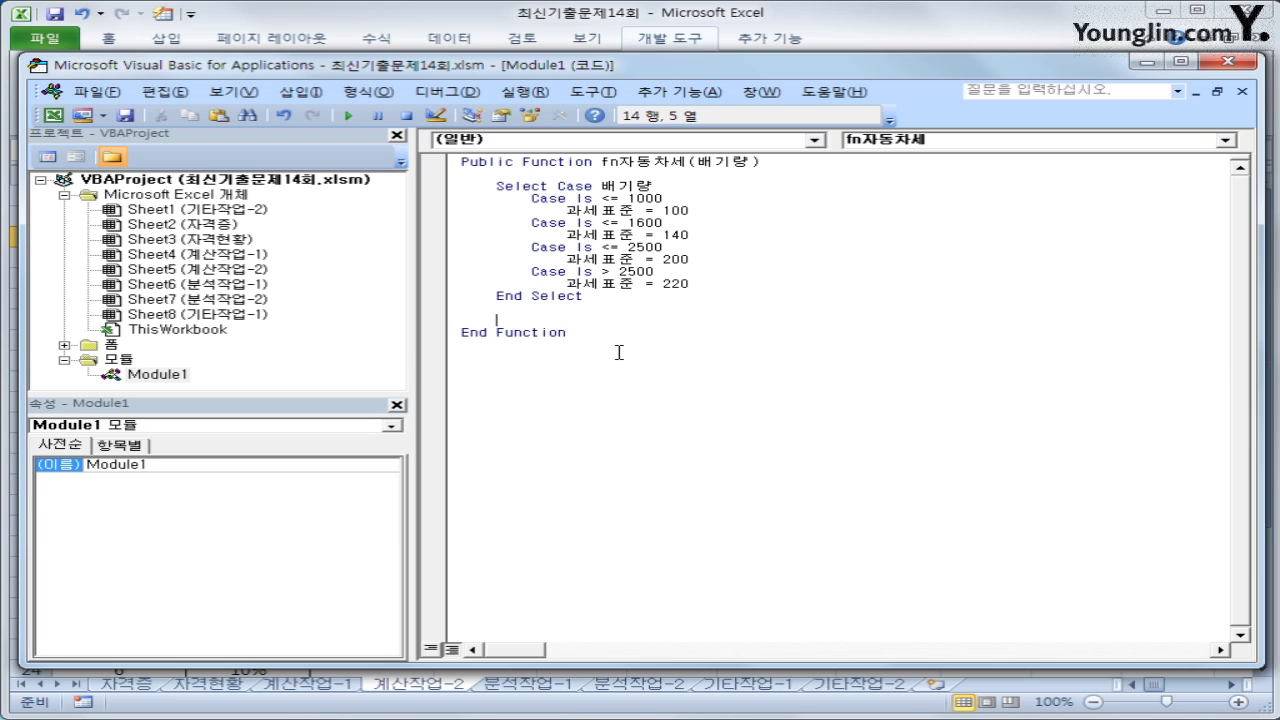
Add the return line fn자동차세 = 배기량 * 과세표준 before End Function and close the code editor to return to the worksheet.
text(fn자동차)
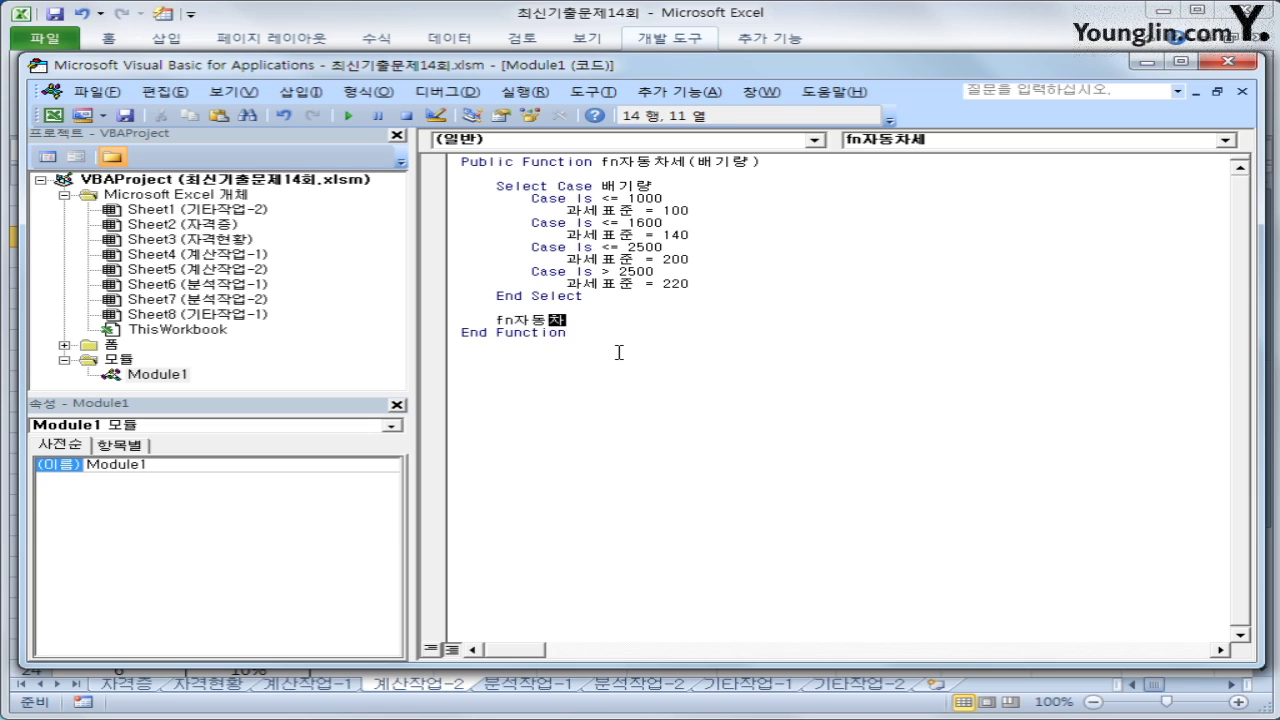
text(세 = 배기량)
text( * 과)
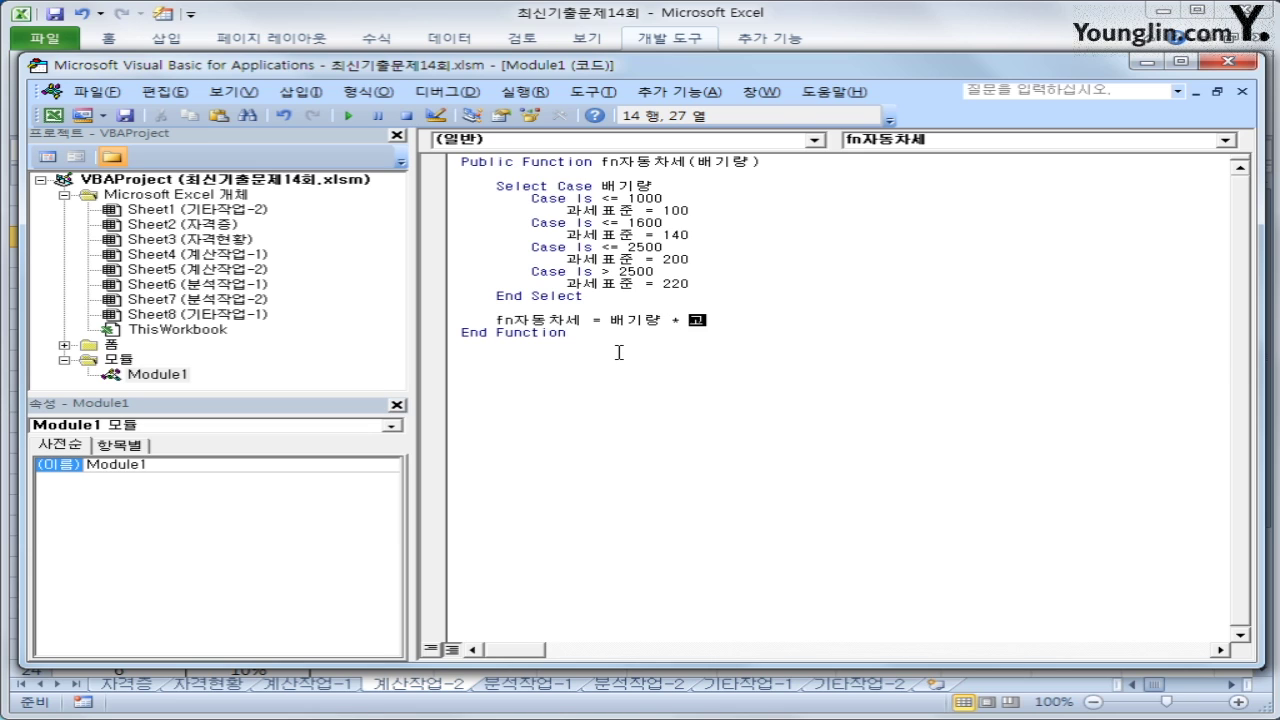
text(세표준)
key(Return)
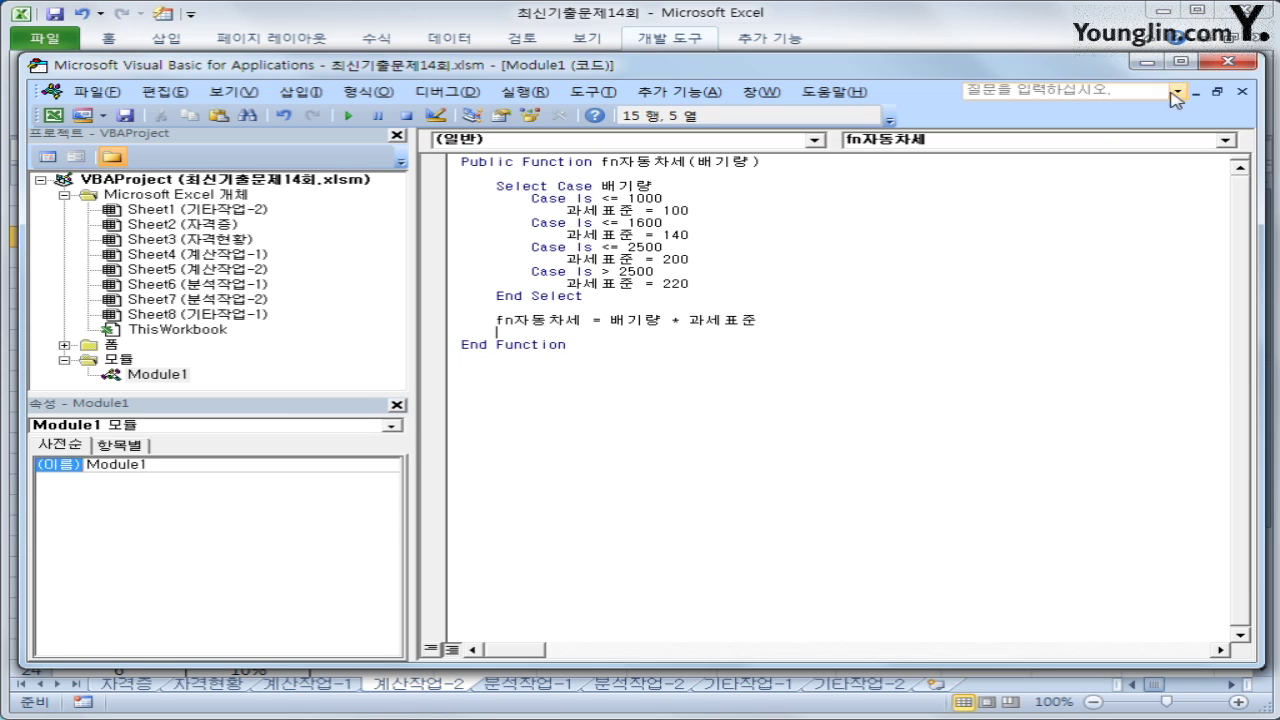
click(1243, 62)
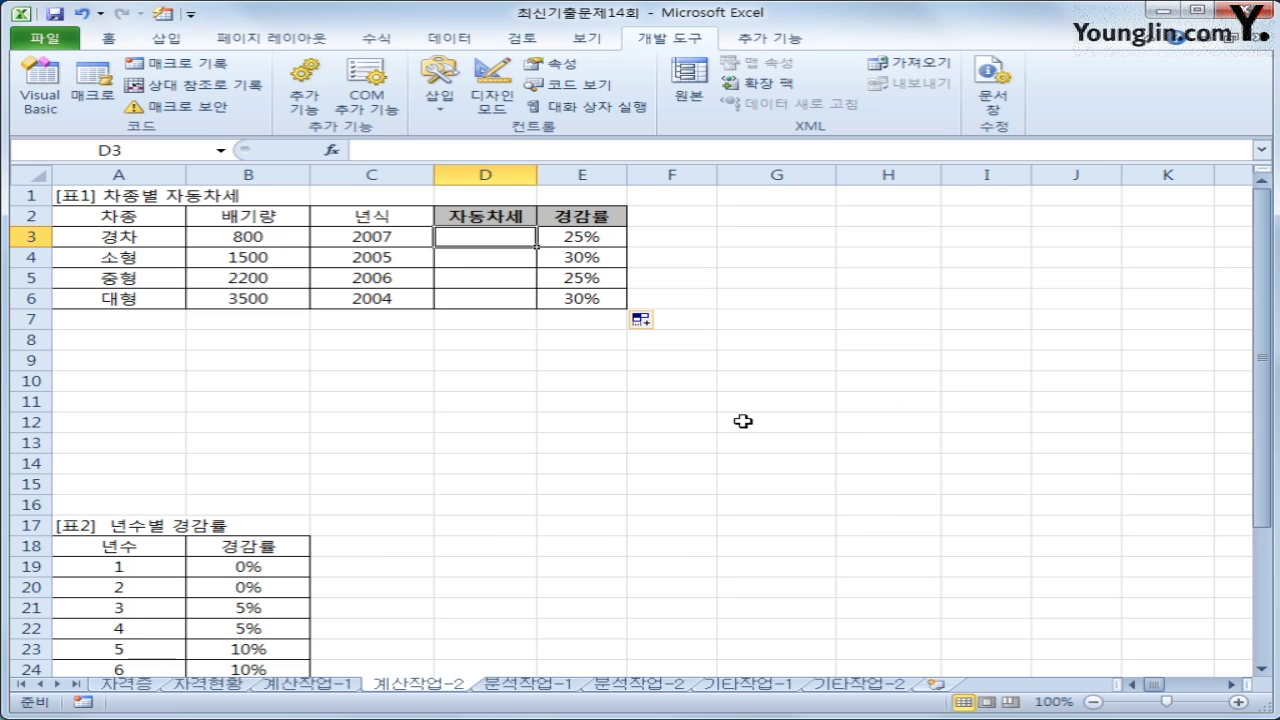
Insert the user-defined function fn자동차세 in cell D3 with B3 as its 배기량 argument.
click(330, 155)
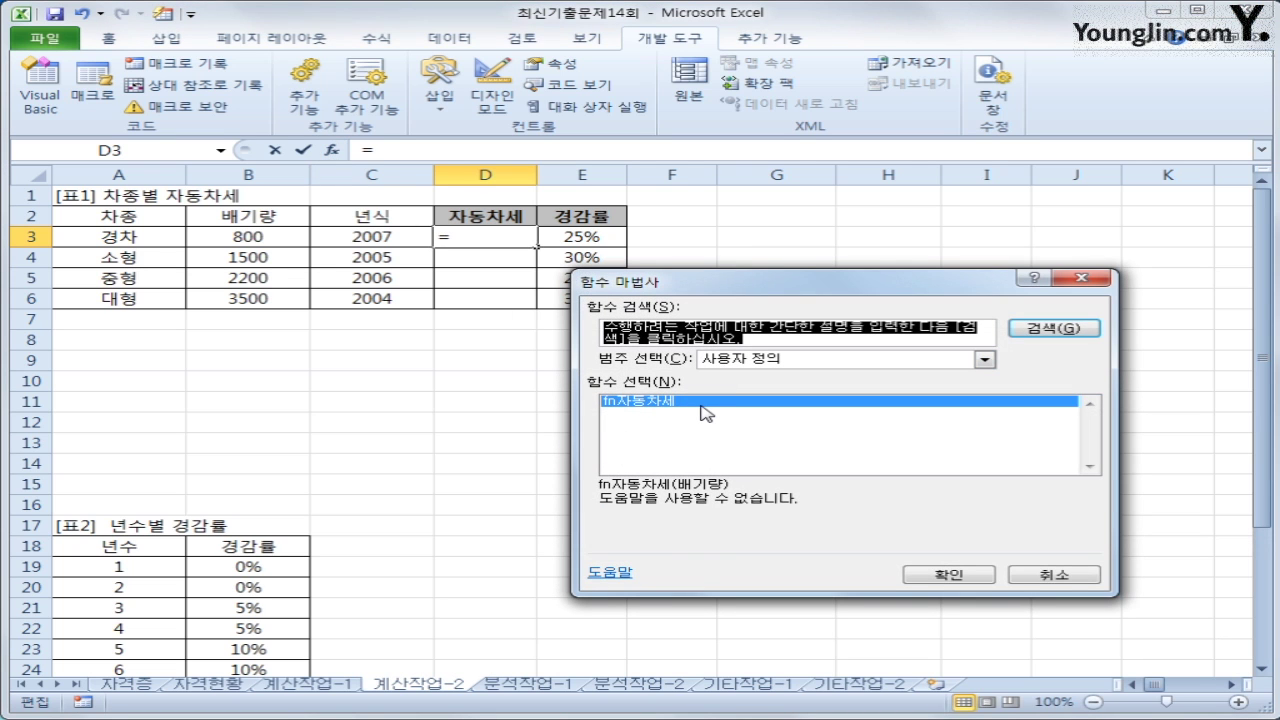
click(969, 583)
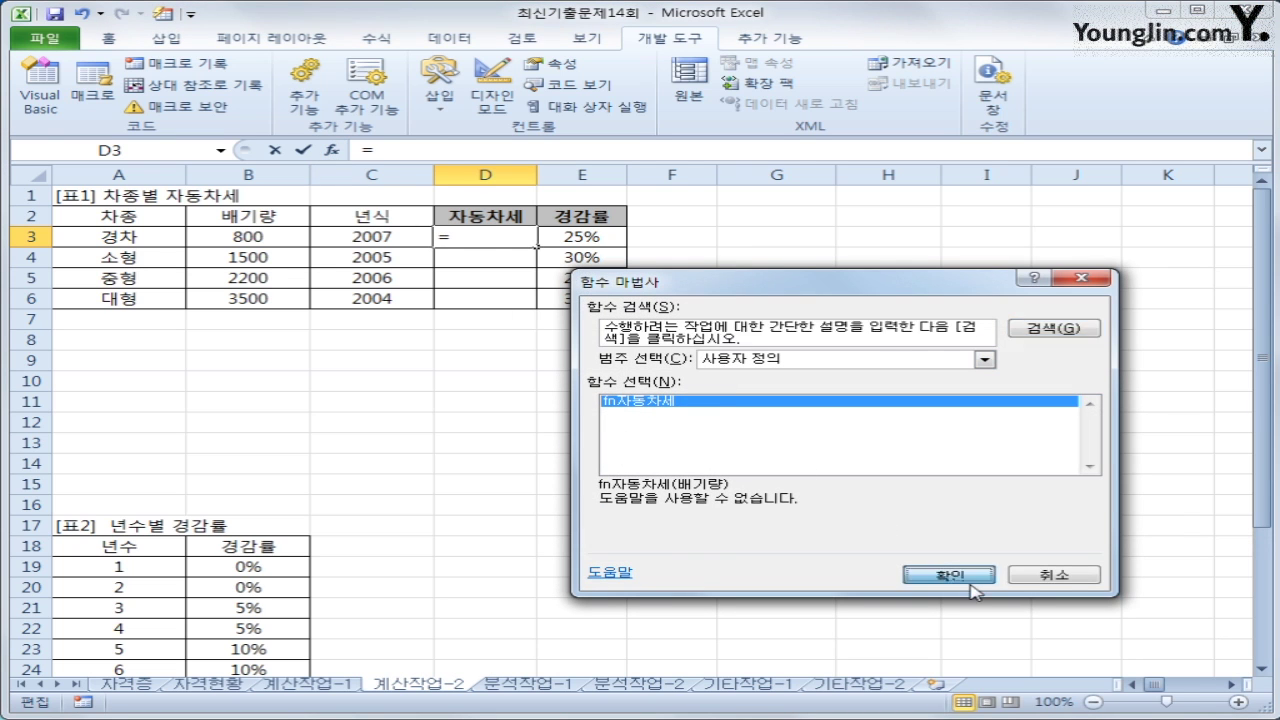
click(240, 236)
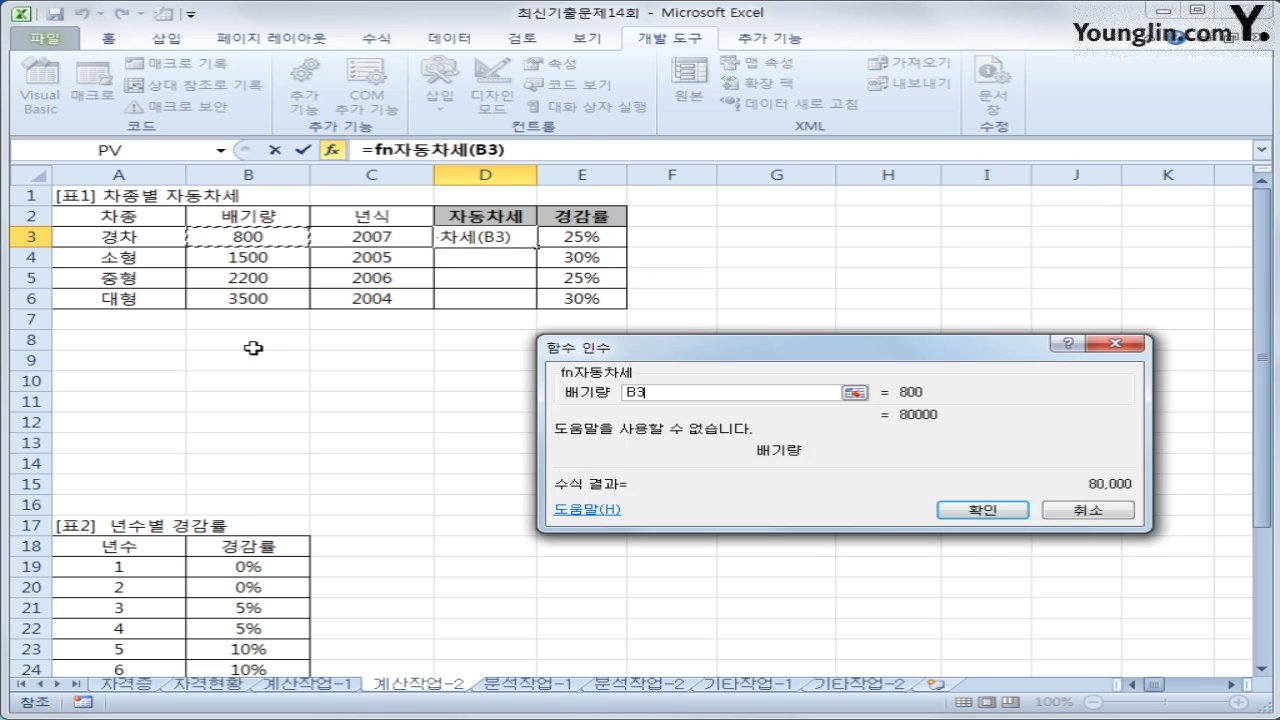
Confirm fn자동차세 with B3 as 배기량 in cell D3 and fill the formula down to D6.
click(983, 510)
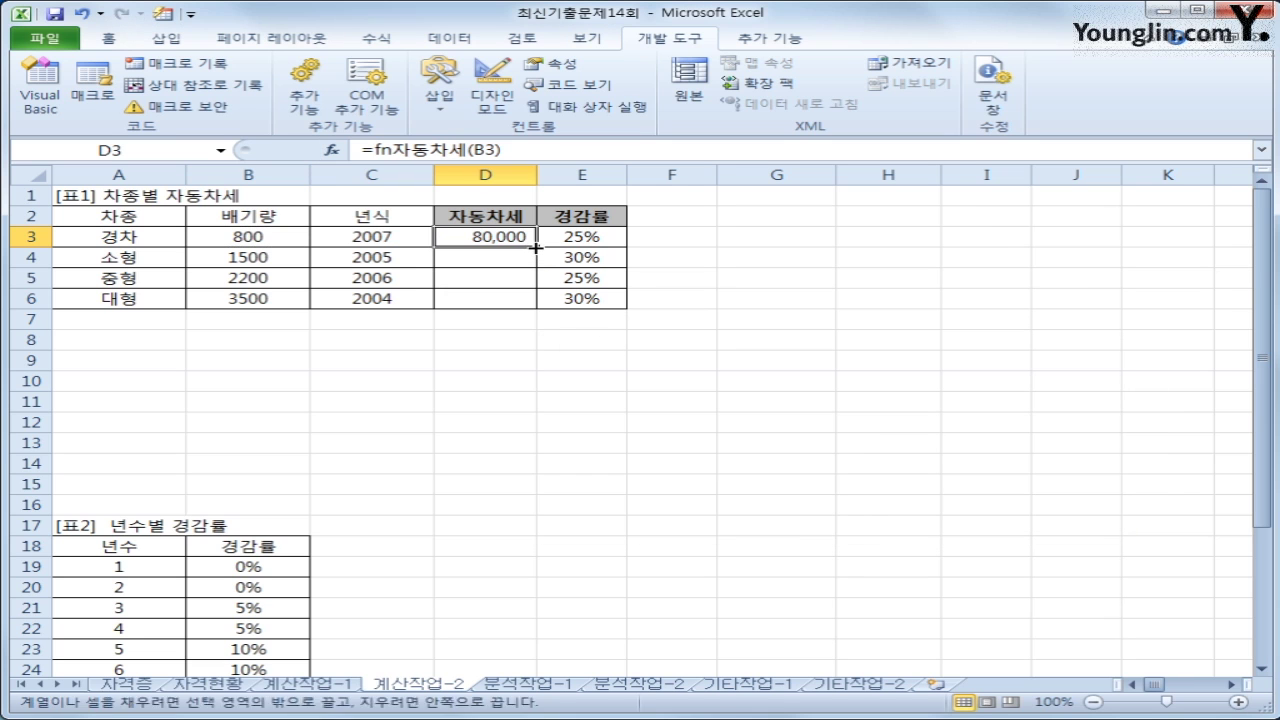
double_click(535, 246)
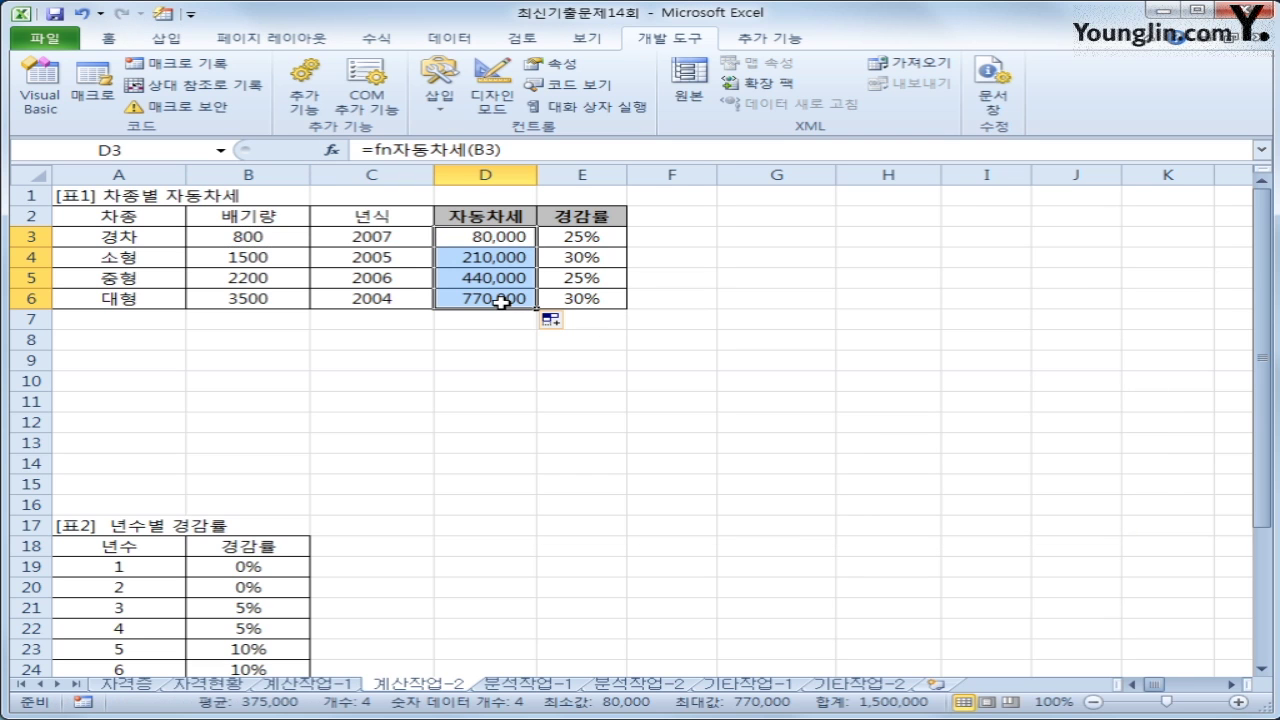
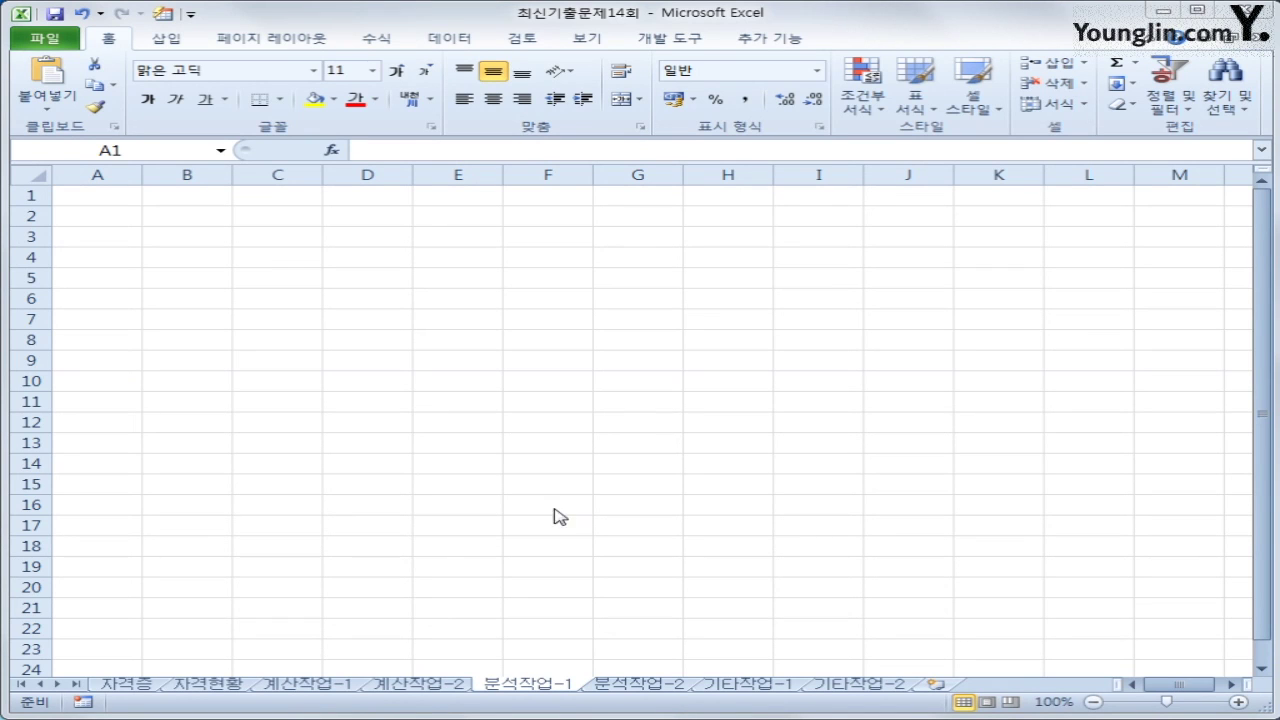
Starting from cell B5, create a Microsoft Query on an MS Access Database source using the file 자격매출.accdb.
click(180, 278)
click(437, 40)
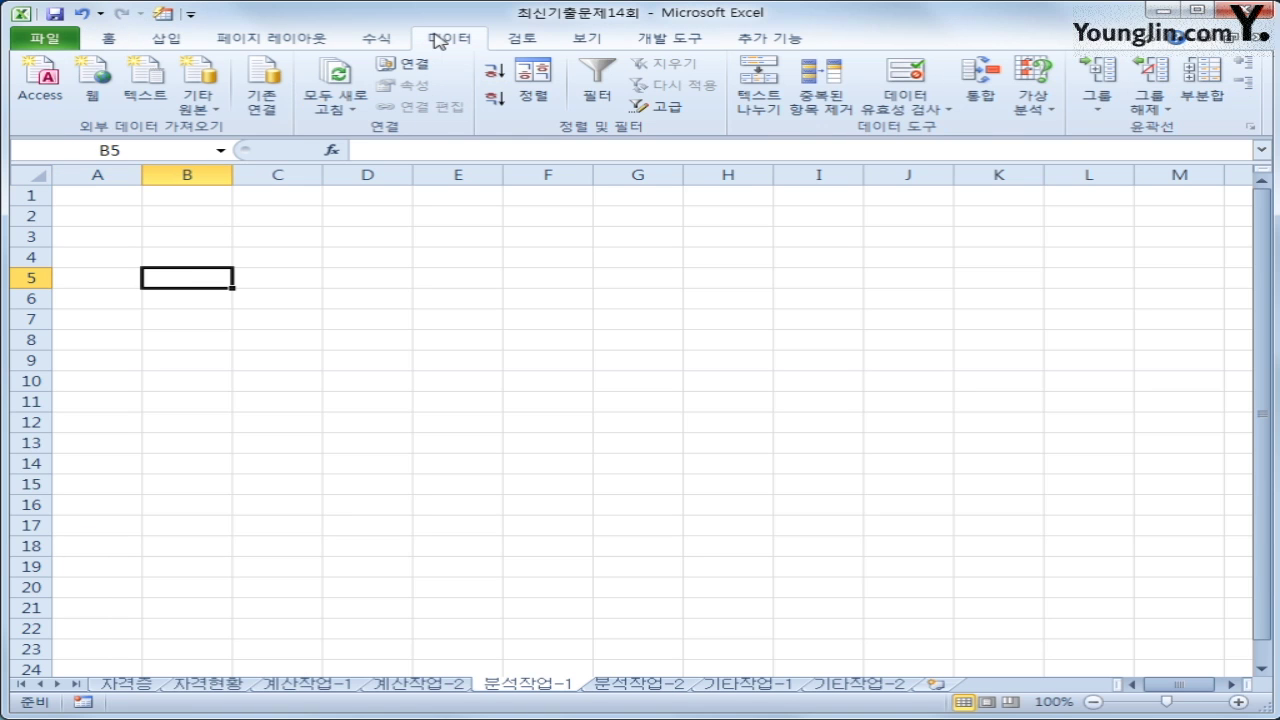
click(199, 108)
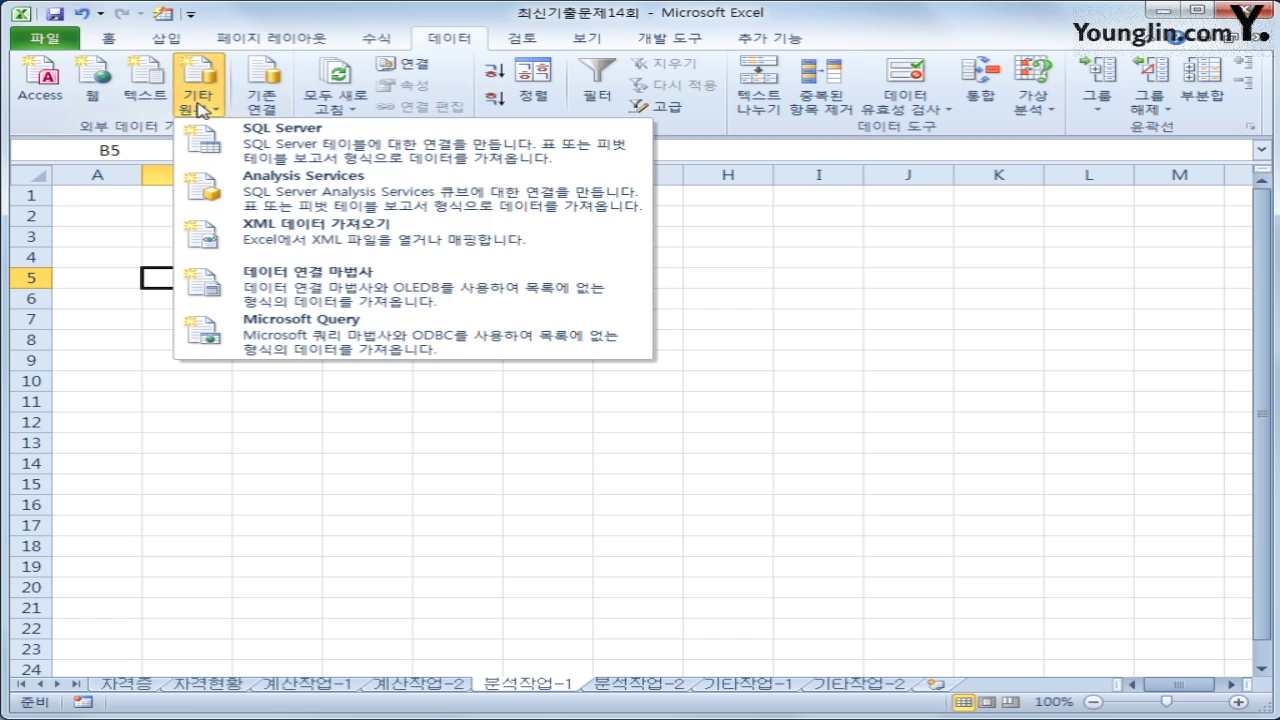
click(303, 340)
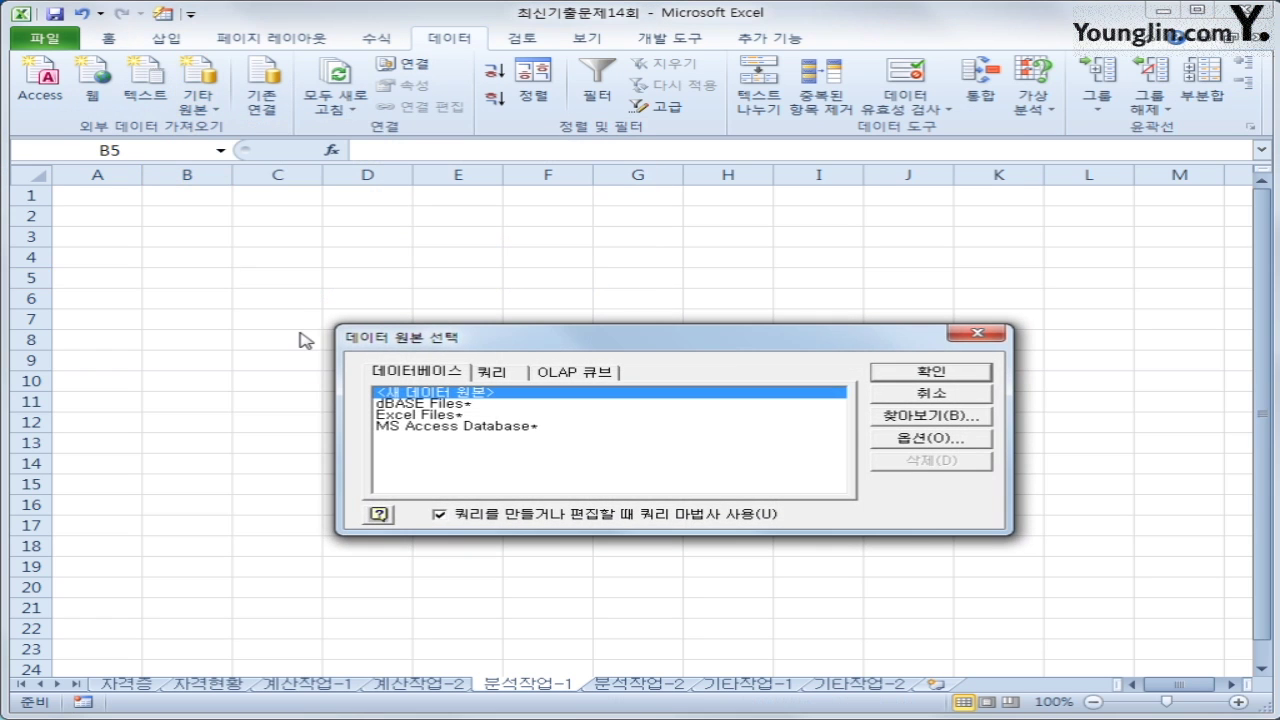
click(413, 427)
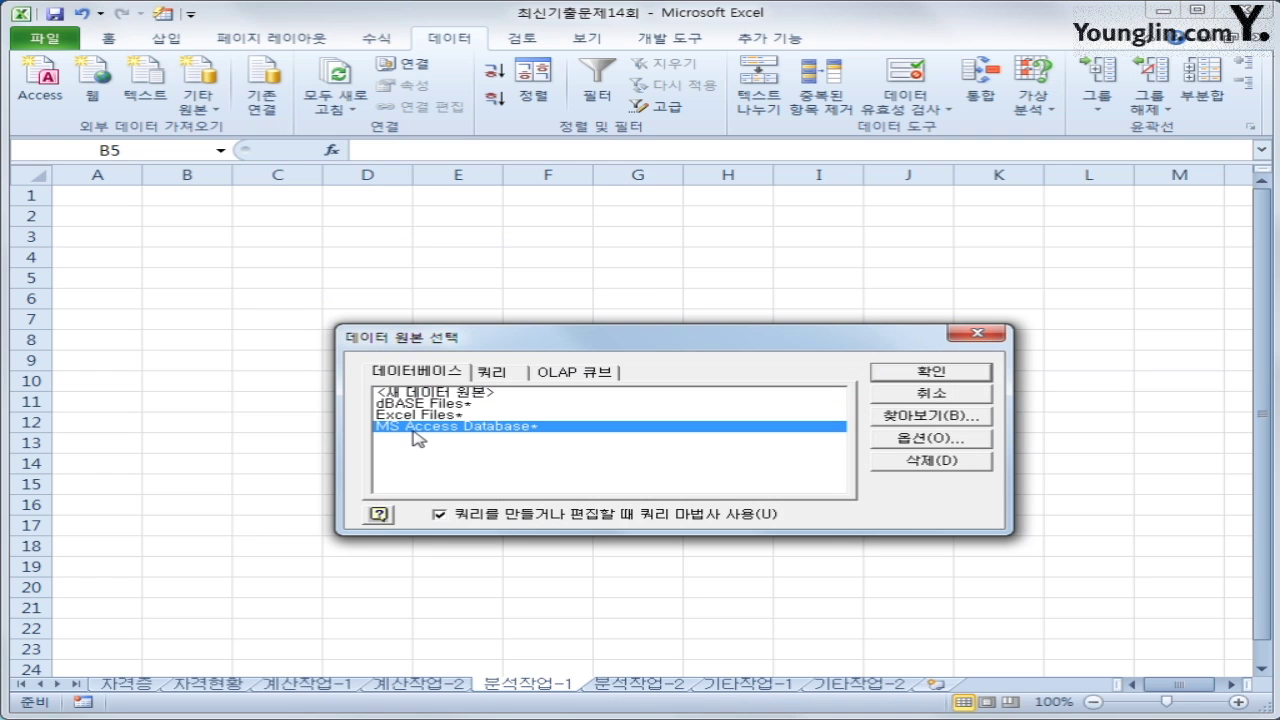
click(966, 371)
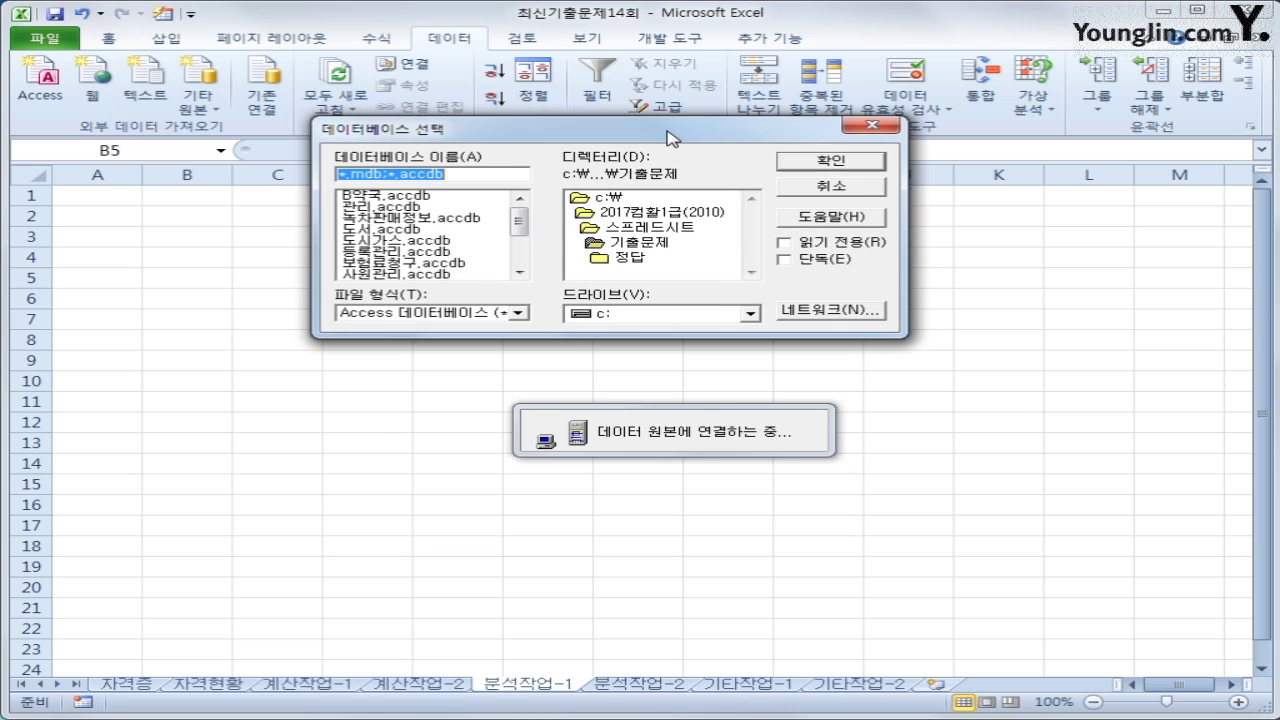
drag(523, 225, 523, 244)
click(449, 254)
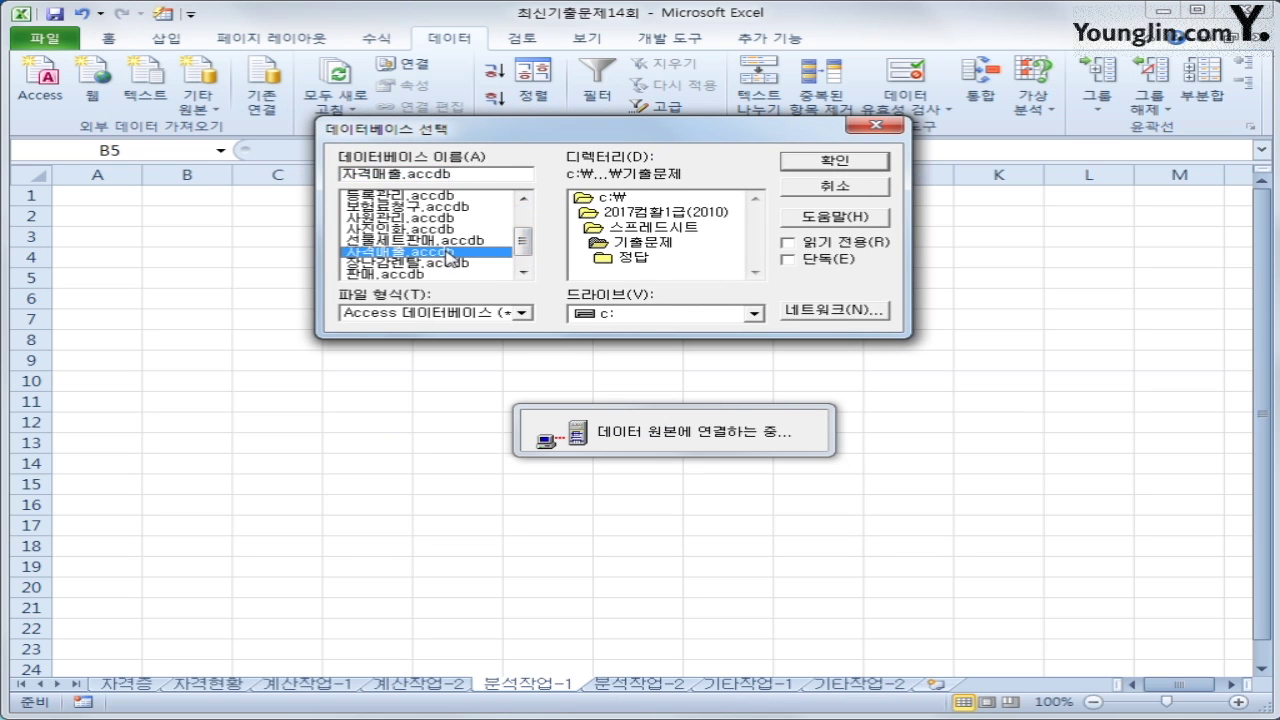
click(822, 162)
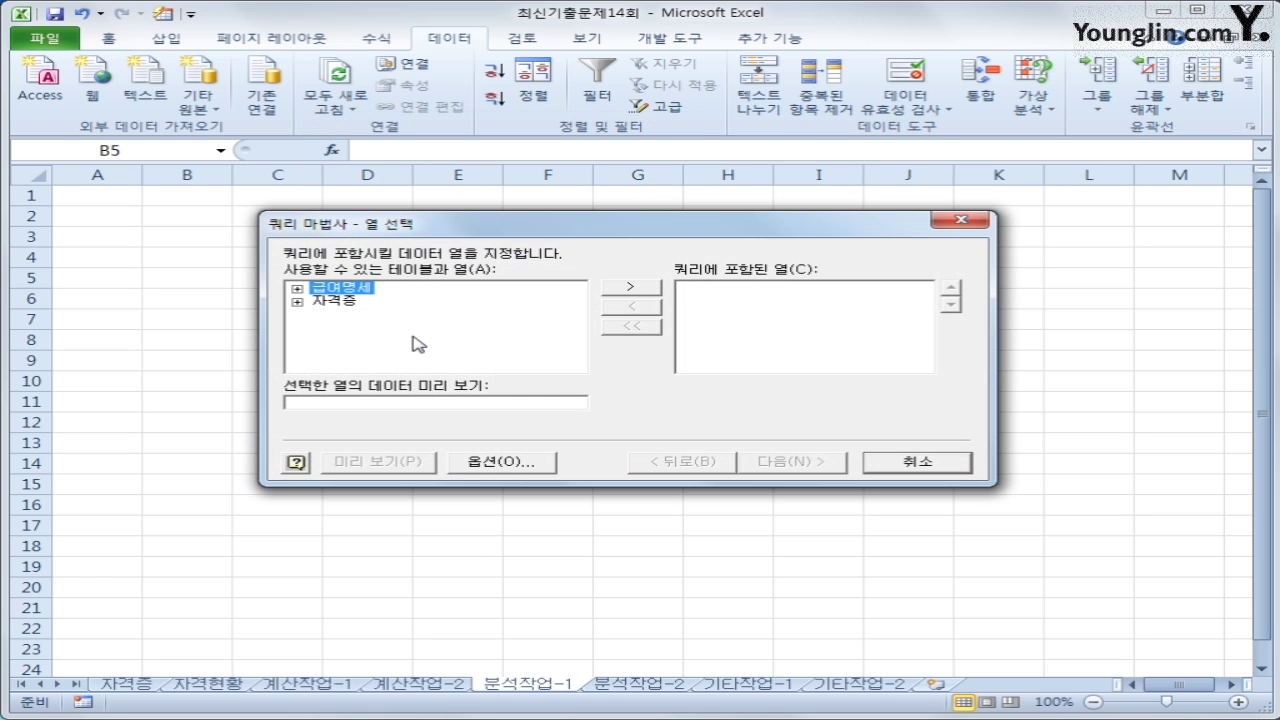
Add the 성명, 부서, 직급, 기본급, 상여금 and 급여합계 columns of the 급여명세 table to the query.
double_click(355, 292)
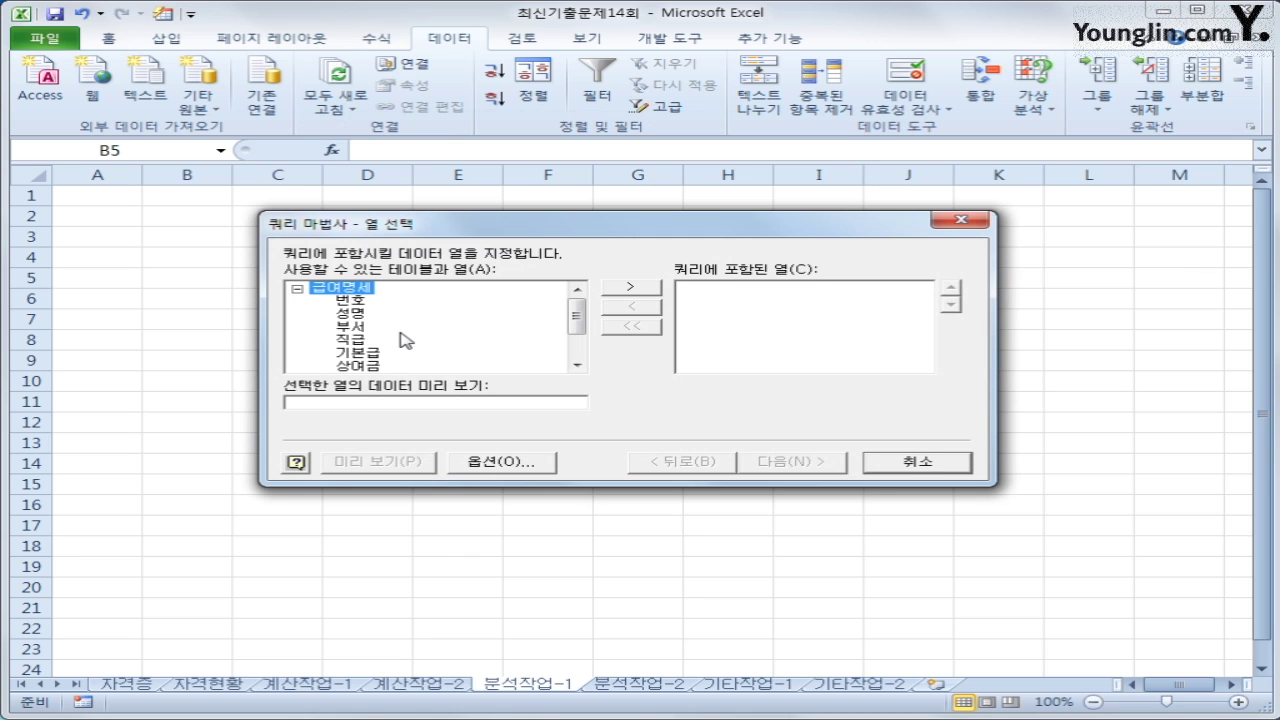
double_click(352, 314)
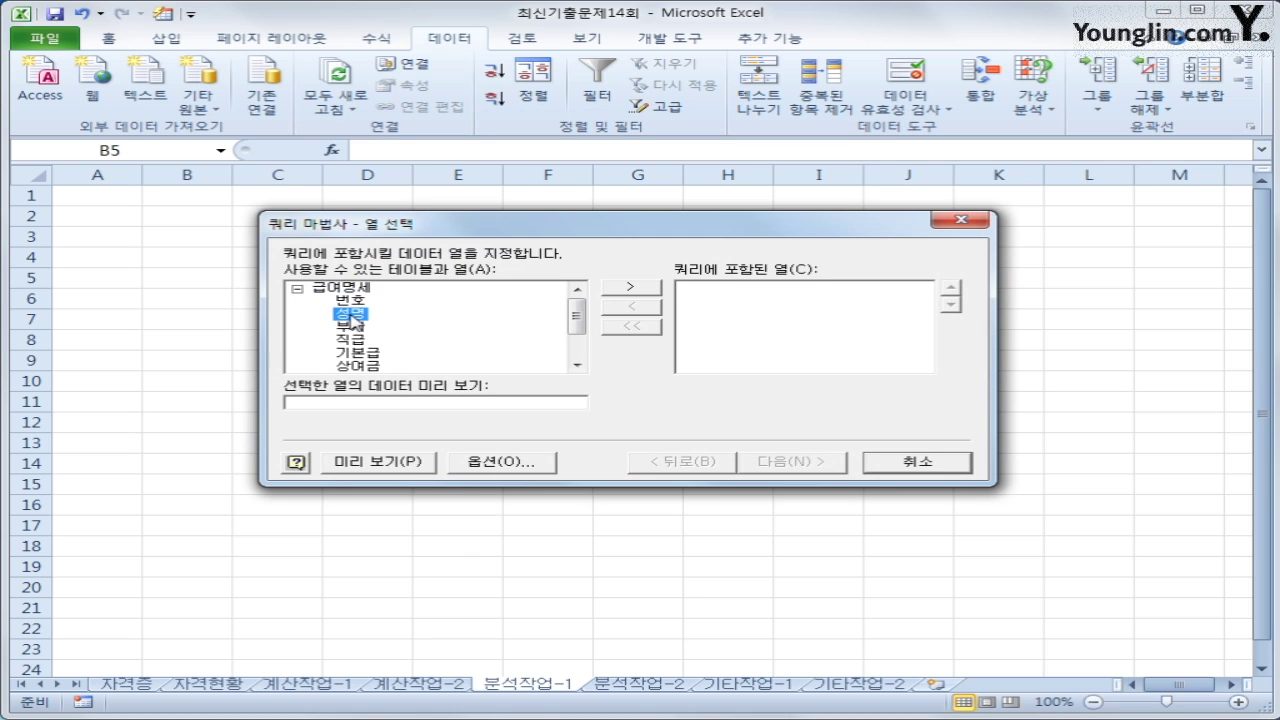
double_click(352, 314)
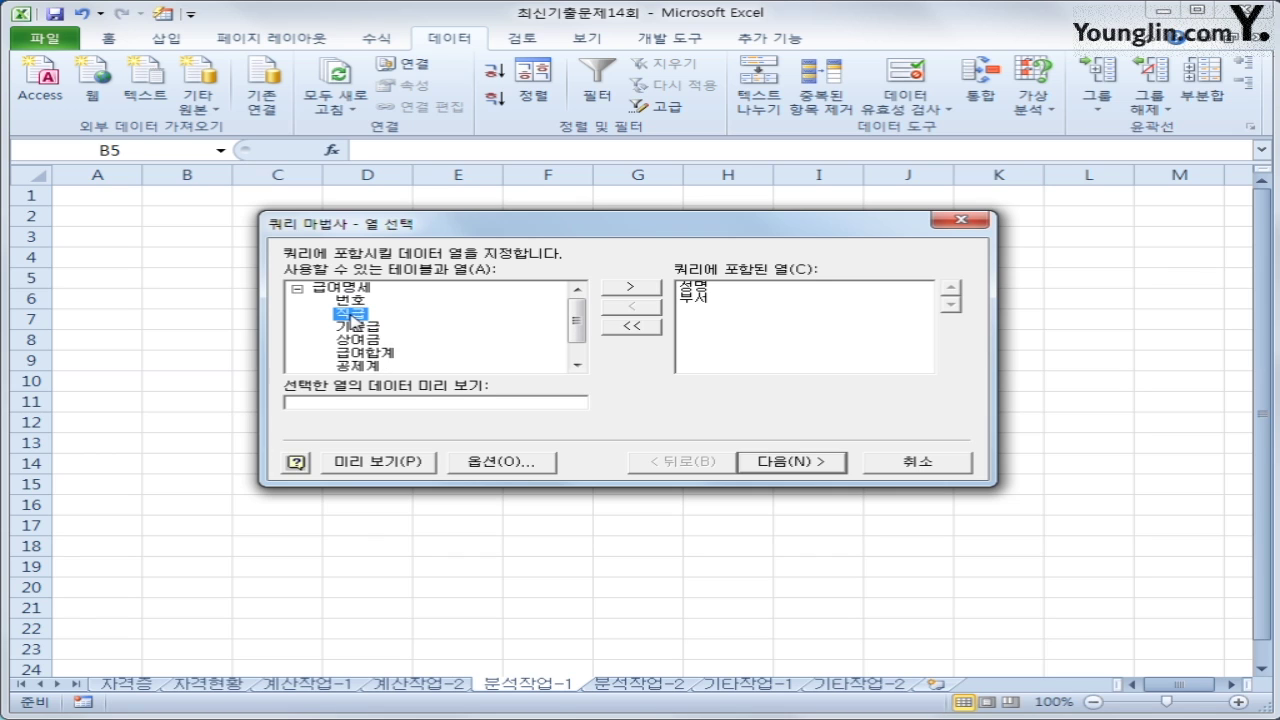
double_click(352, 314)
double_click(352, 314)
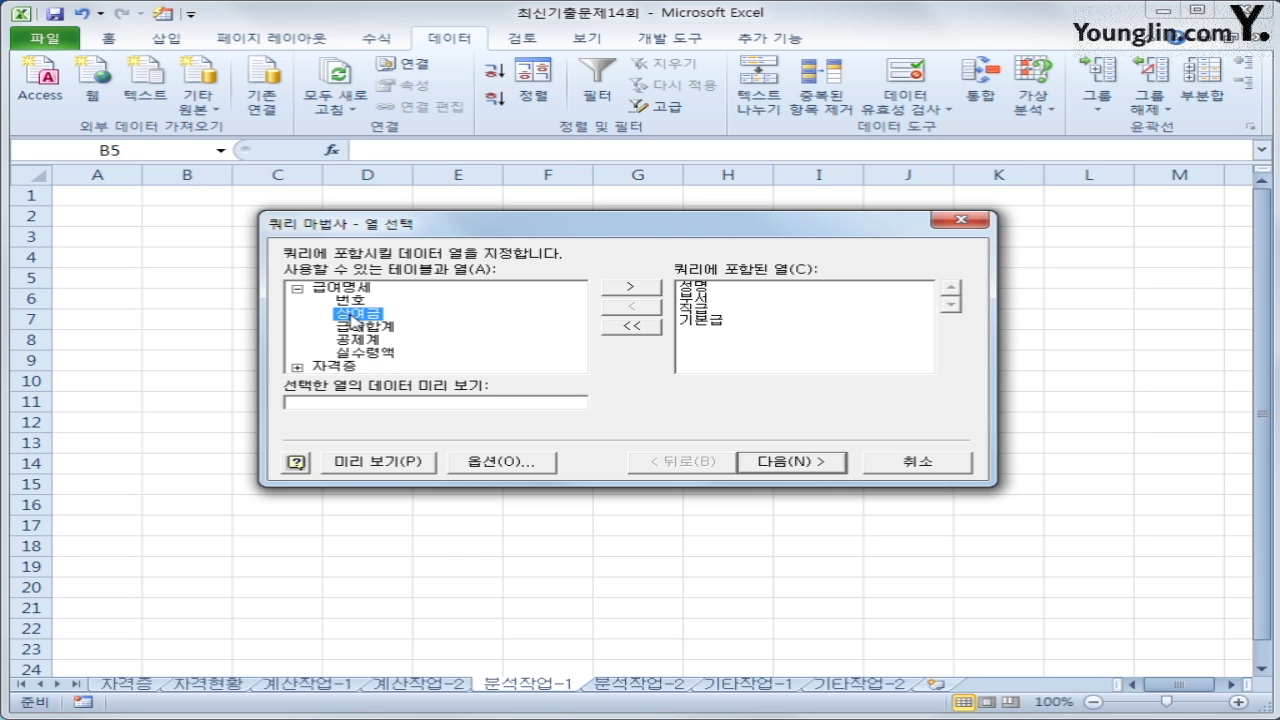
double_click(352, 314)
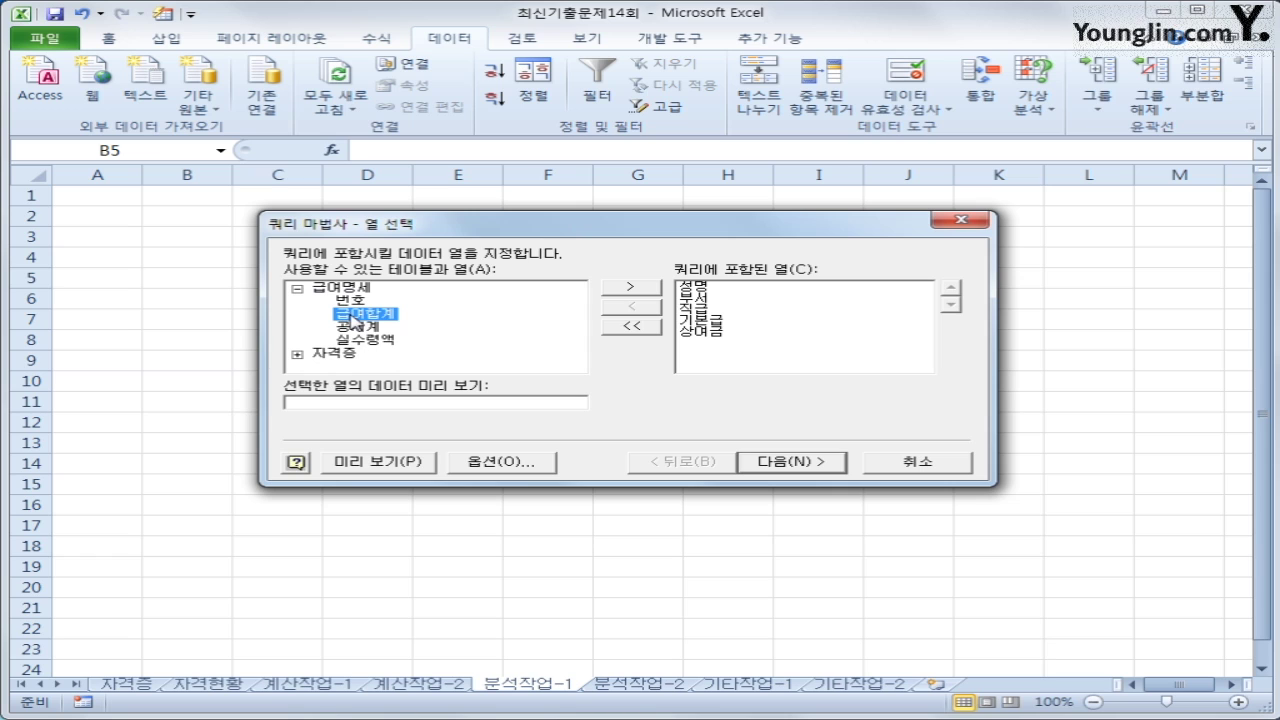
double_click(352, 314)
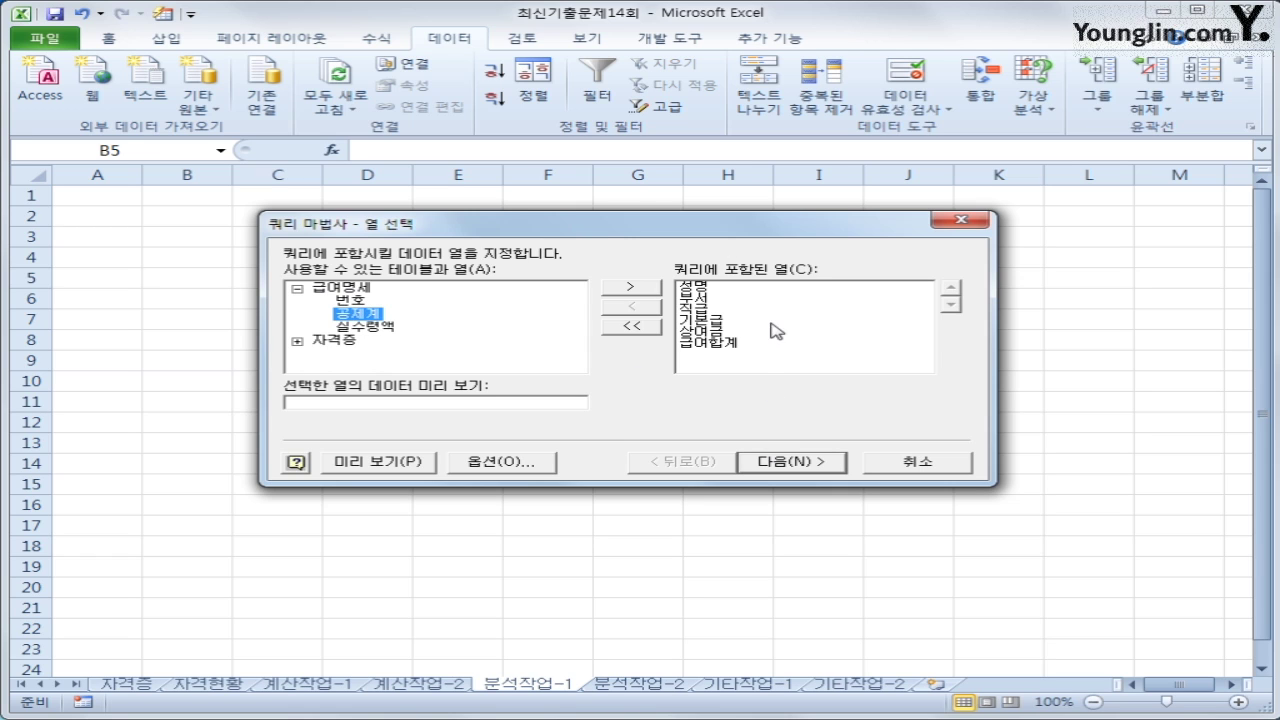
Finish the query without filtering or sorting and import the data as a pivot table report at $B$5 of the existing worksheet.
click(805, 464)
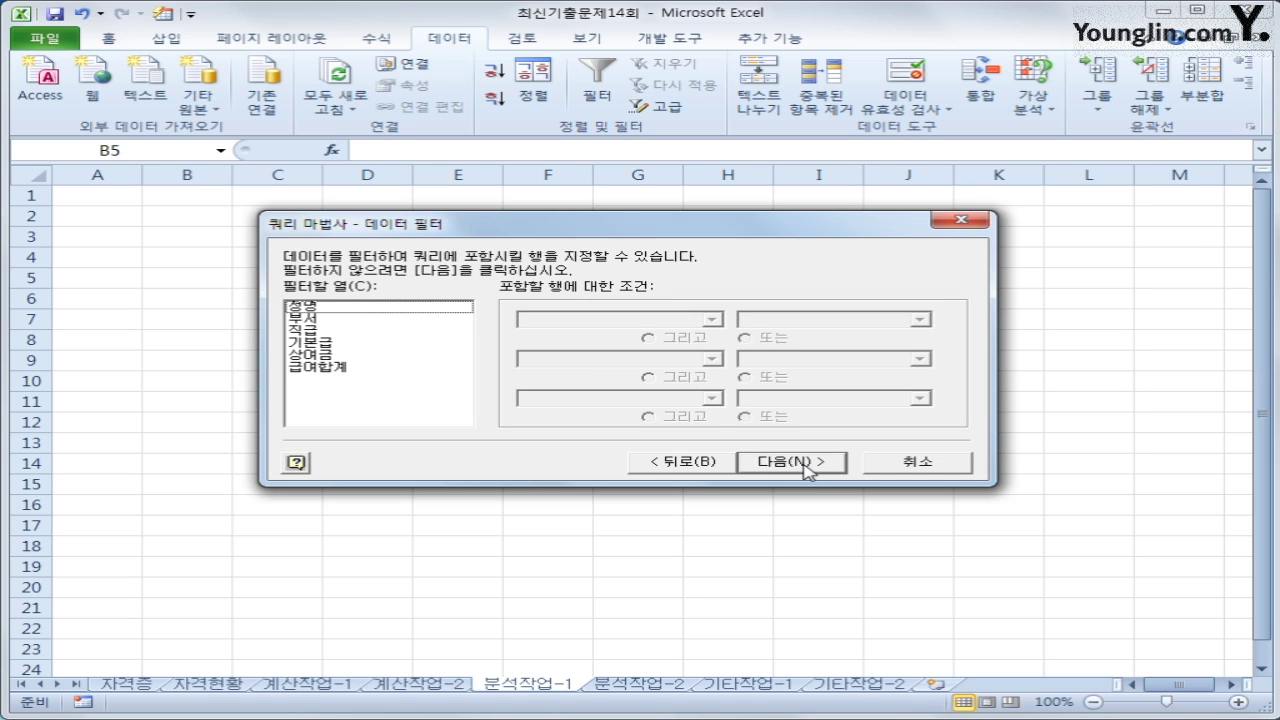
click(792, 462)
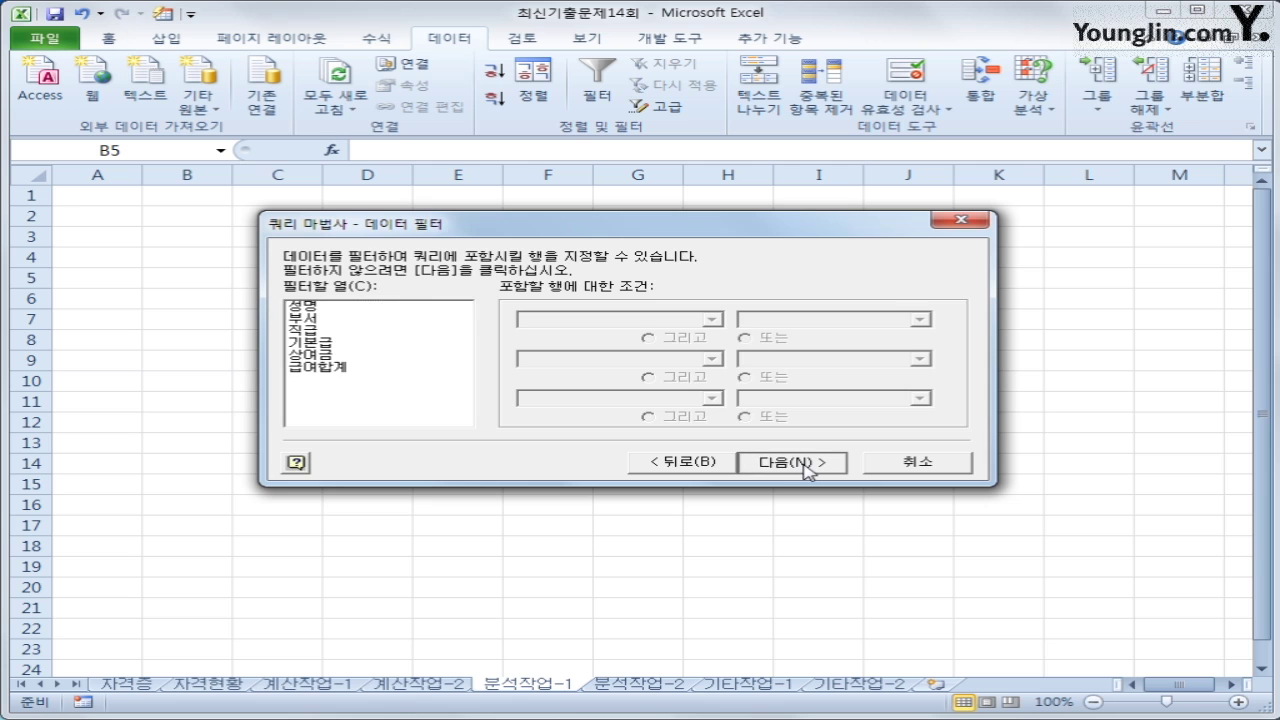
click(792, 462)
click(792, 462)
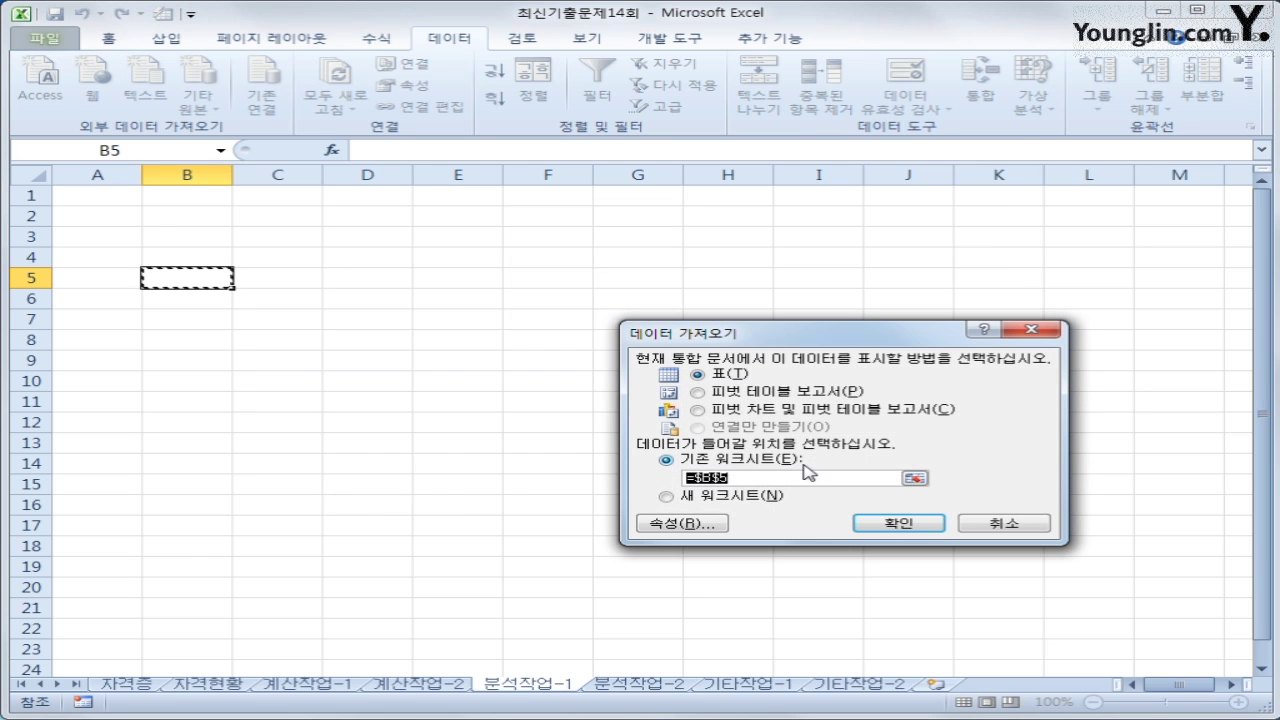
click(785, 395)
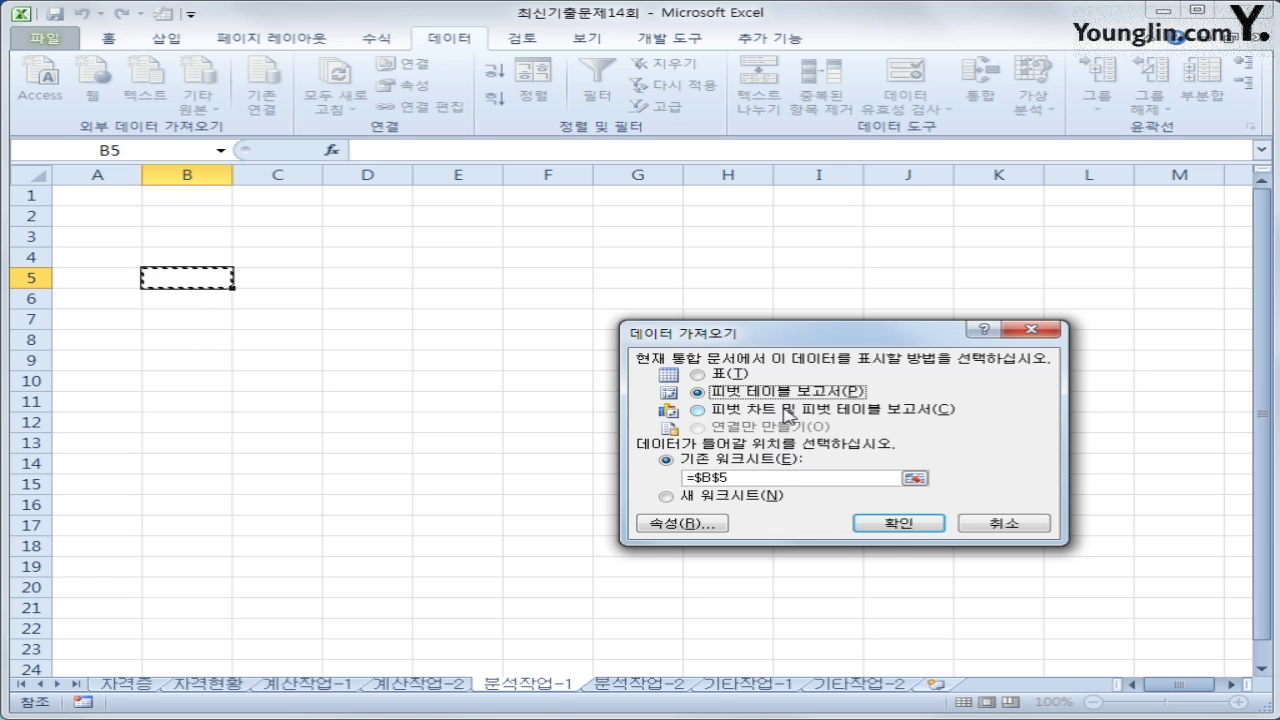
click(889, 528)
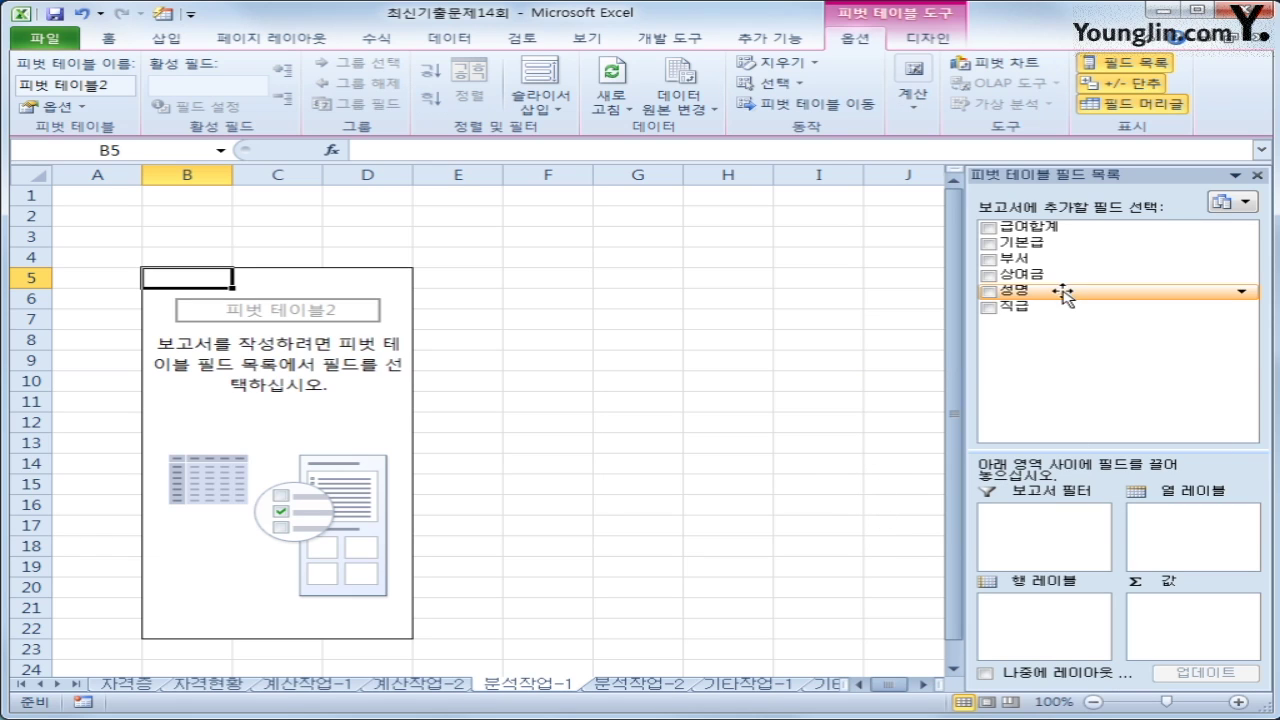
Place 직급 in the pivot table's row labels and 기본급, 상여금 and 급여합계 in its values area.
drag(1060, 312, 1040, 628)
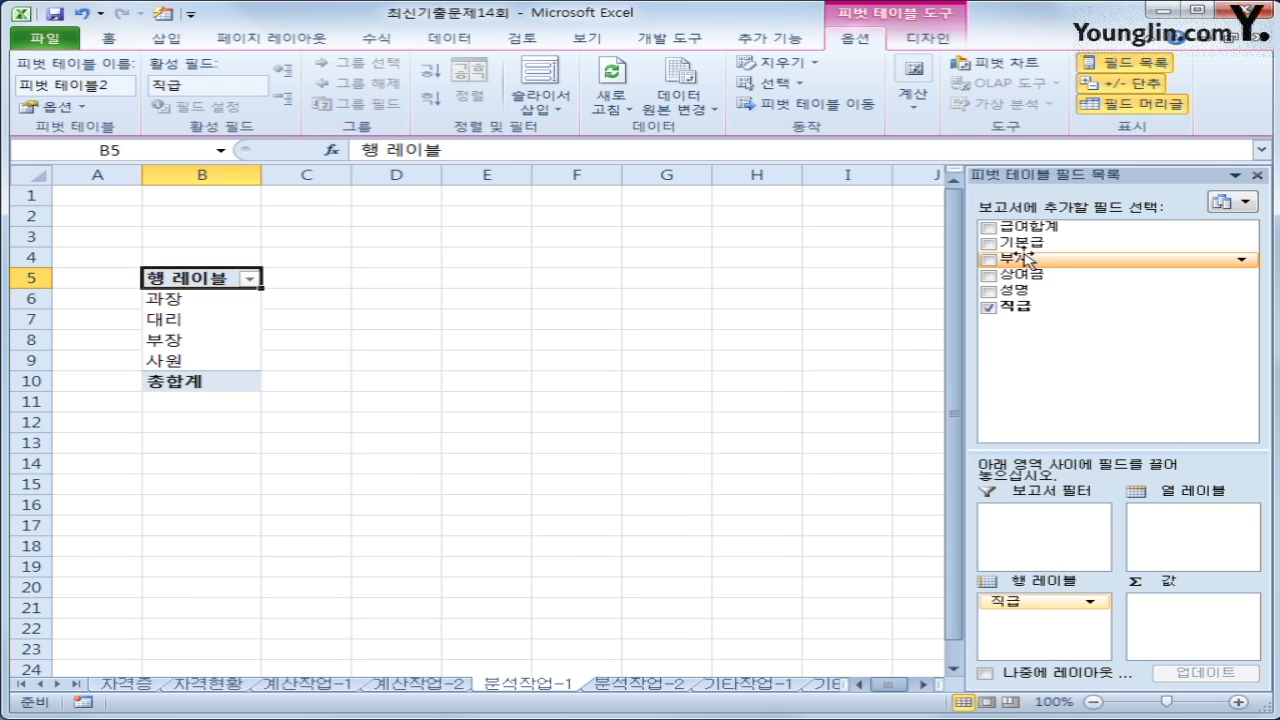
drag(1024, 250, 1168, 636)
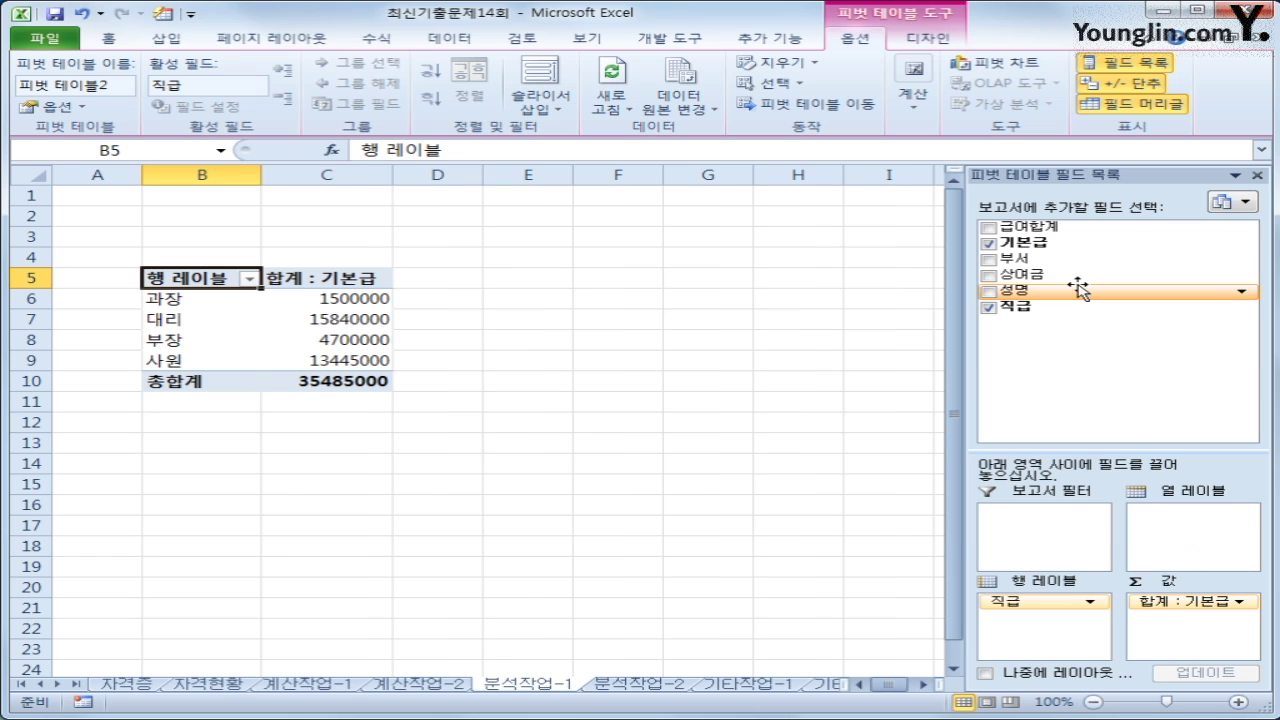
drag(1063, 274, 1188, 625)
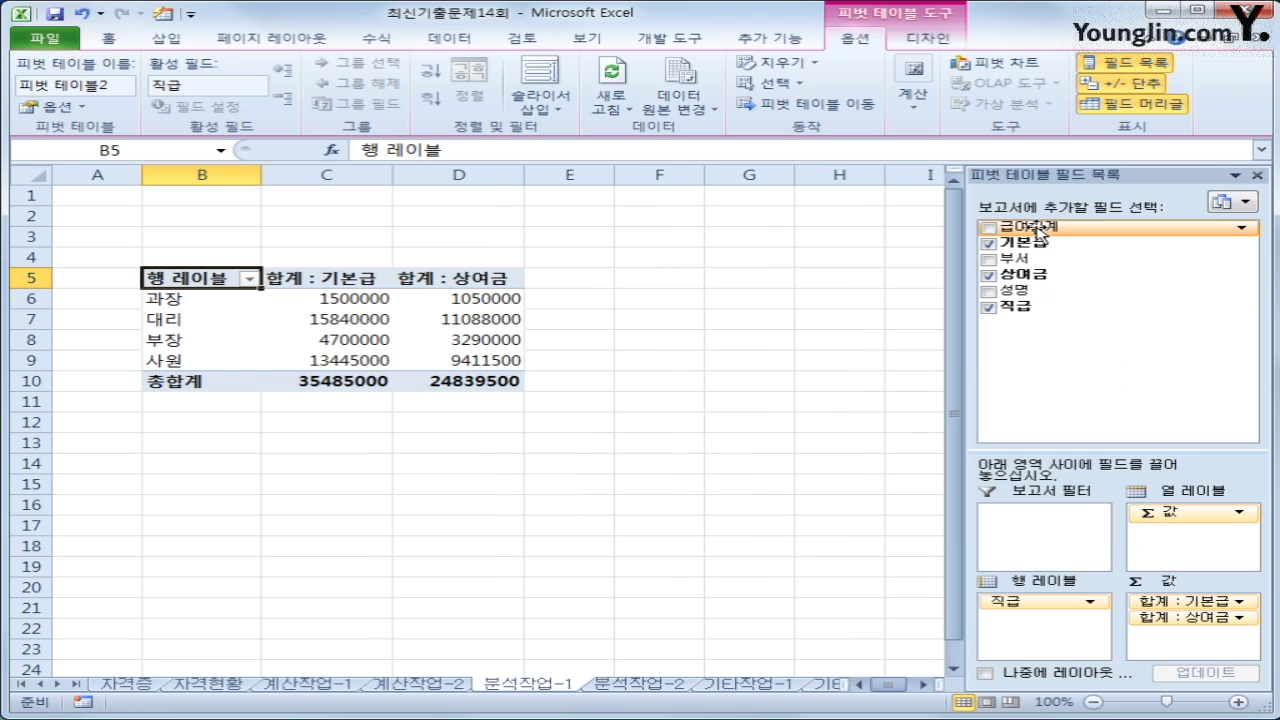
drag(1028, 226, 1183, 648)
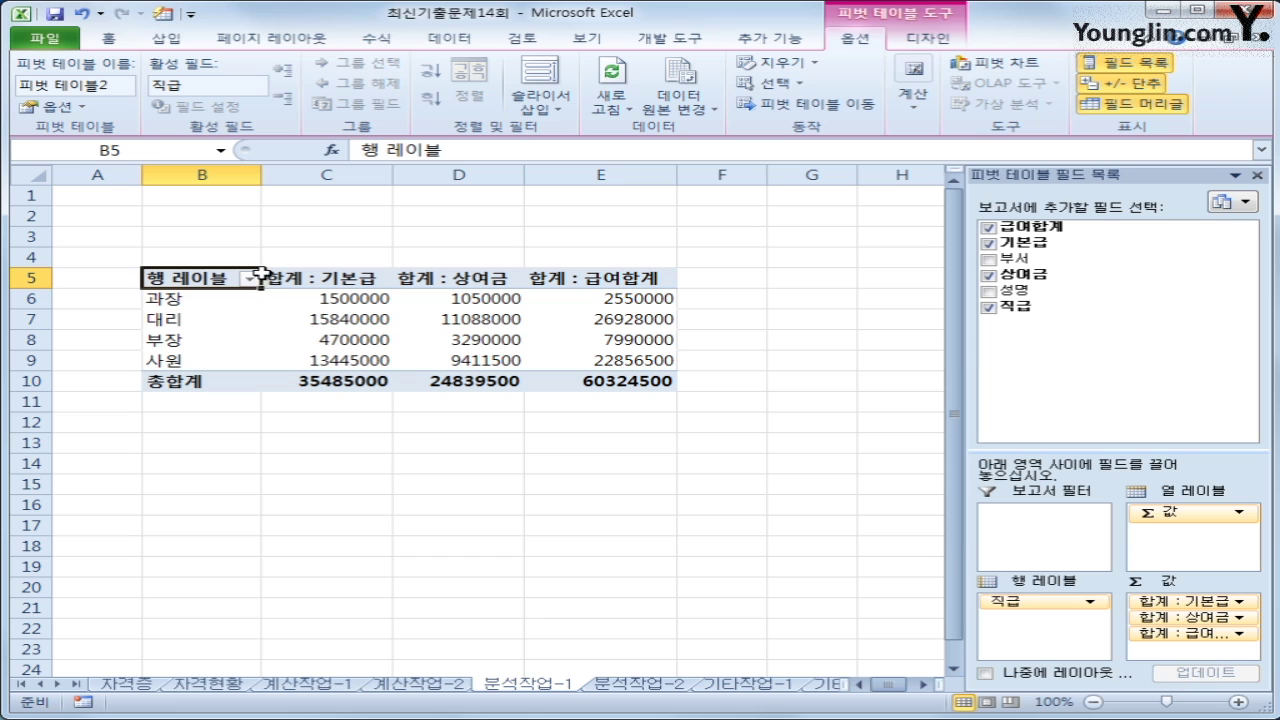
Set the pivot table's report layout to tabular form (테이블 형식으로 표시).
click(928, 38)
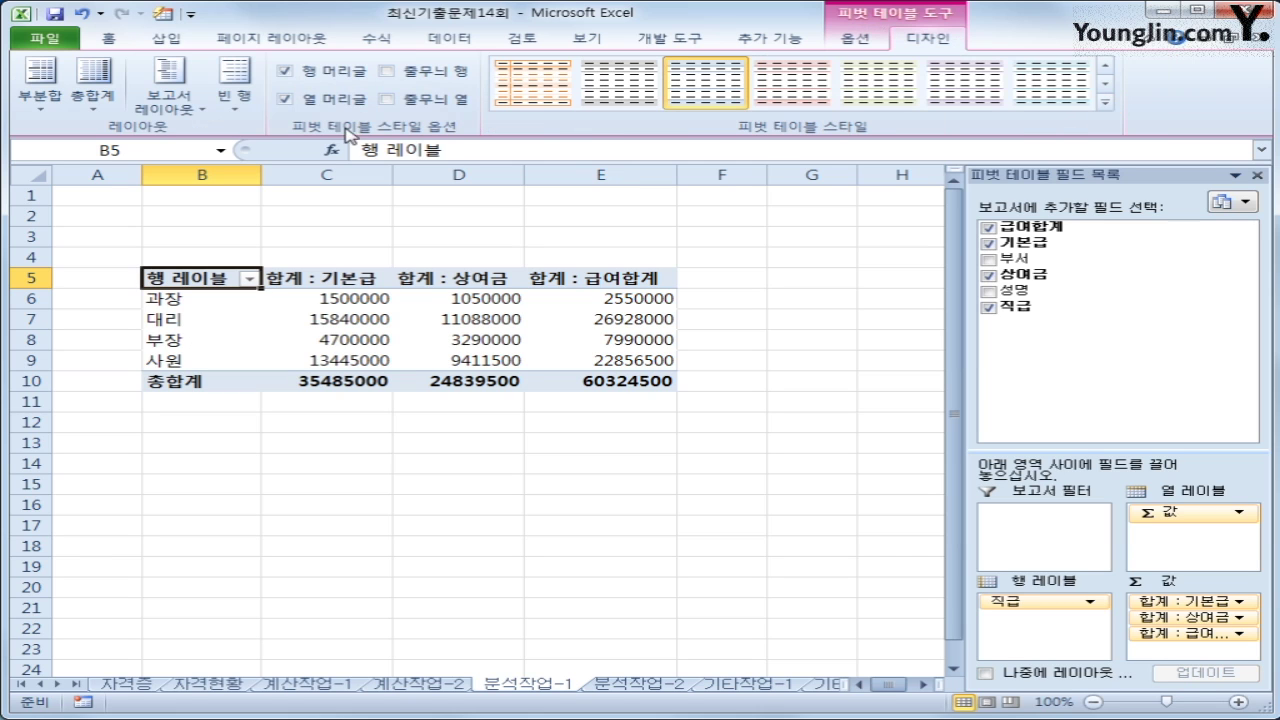
click(181, 110)
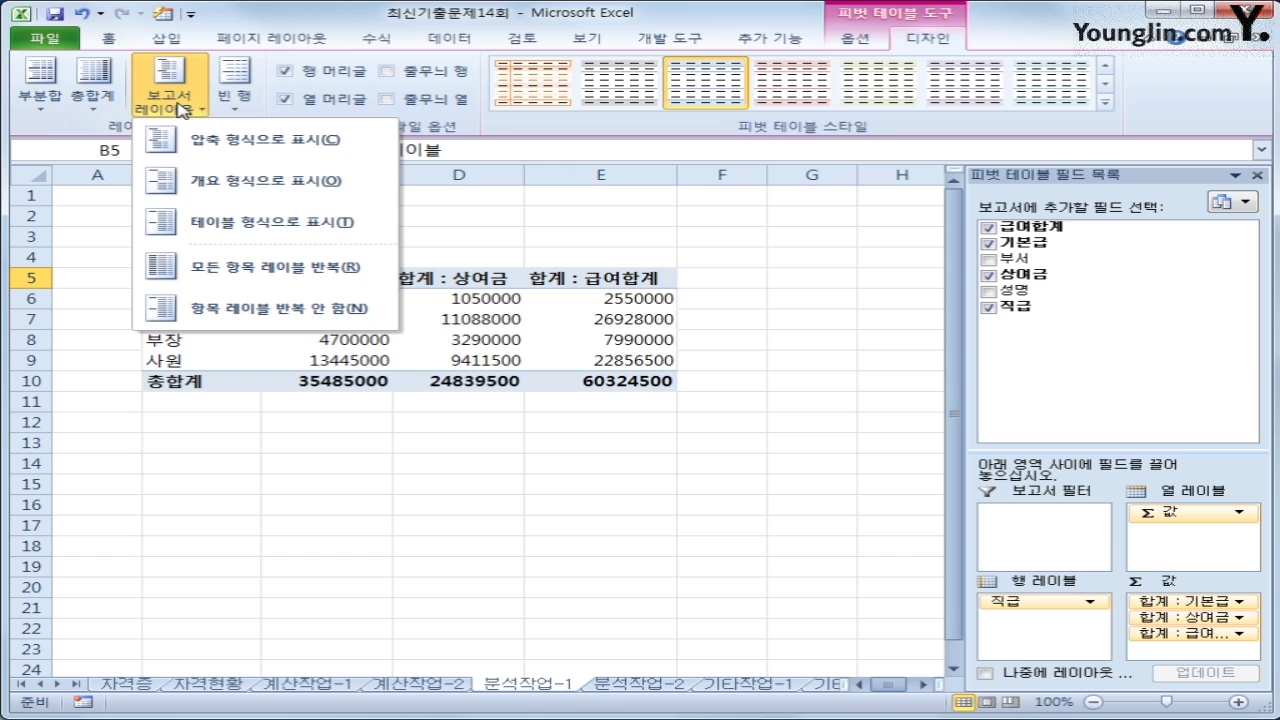
click(226, 228)
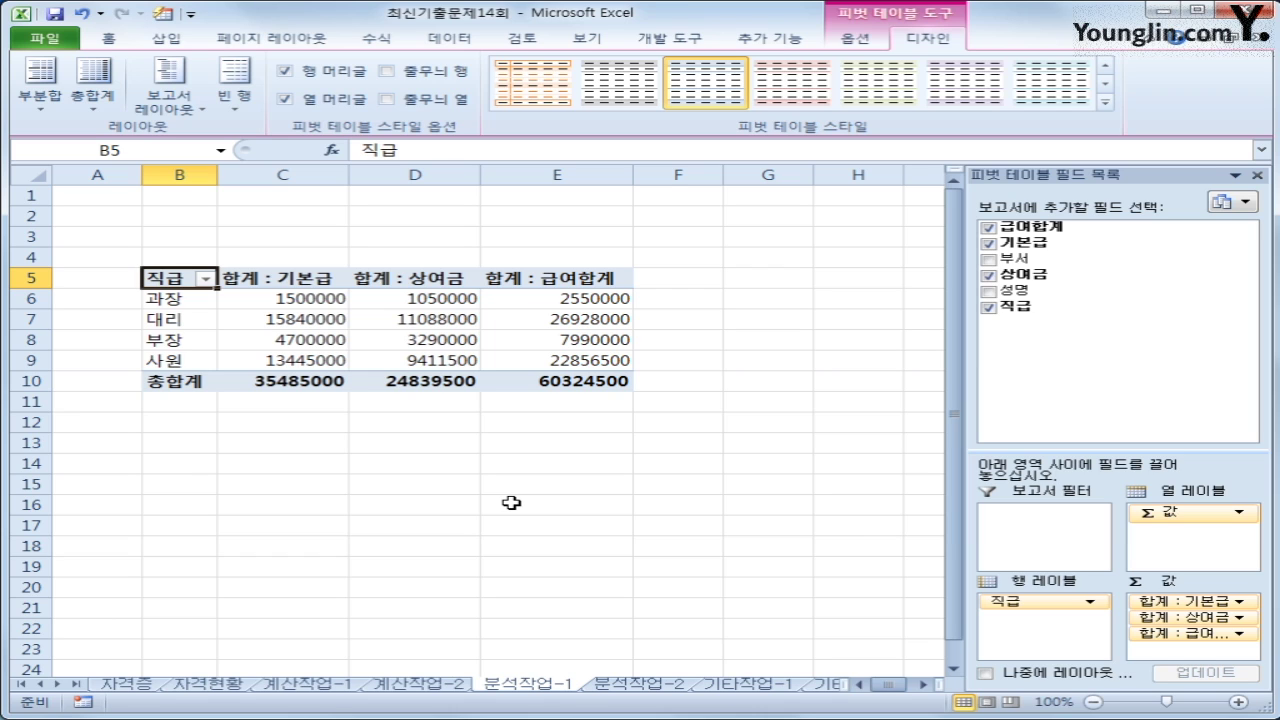
Show the 합계 : 급여합계 values as a percentage of the column total (열 합계 비율).
click(300, 280)
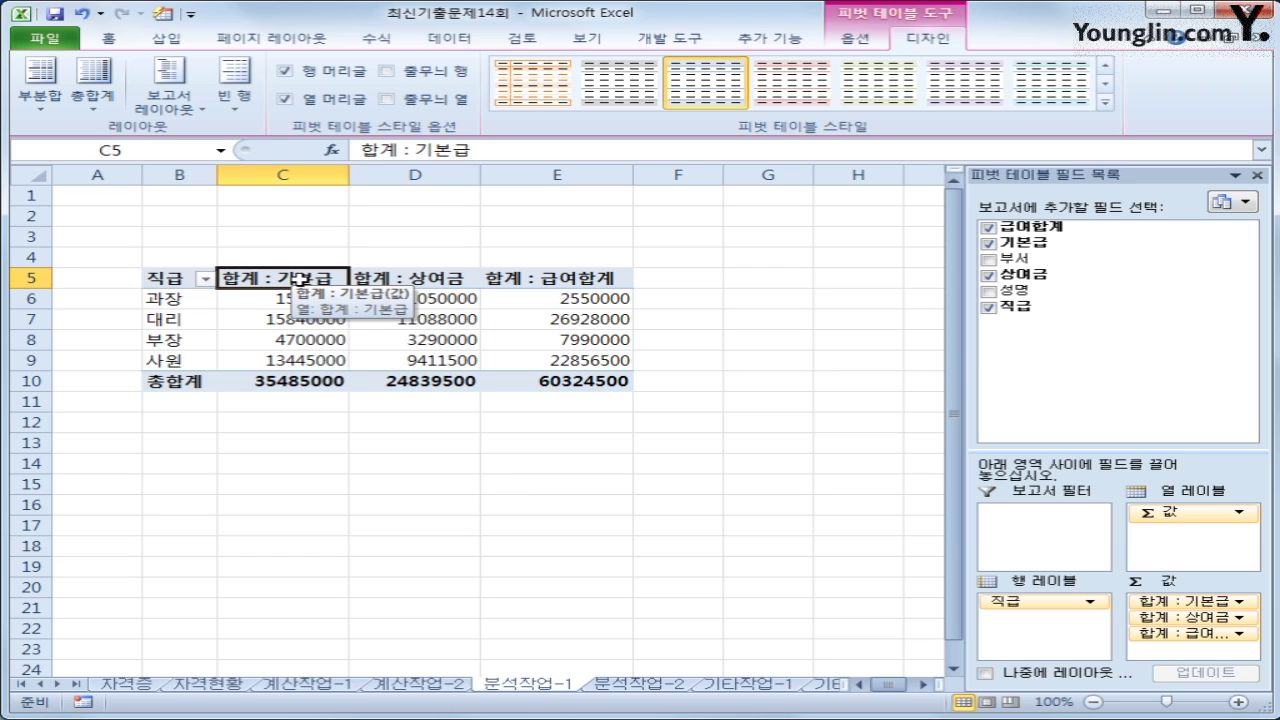
click(527, 284)
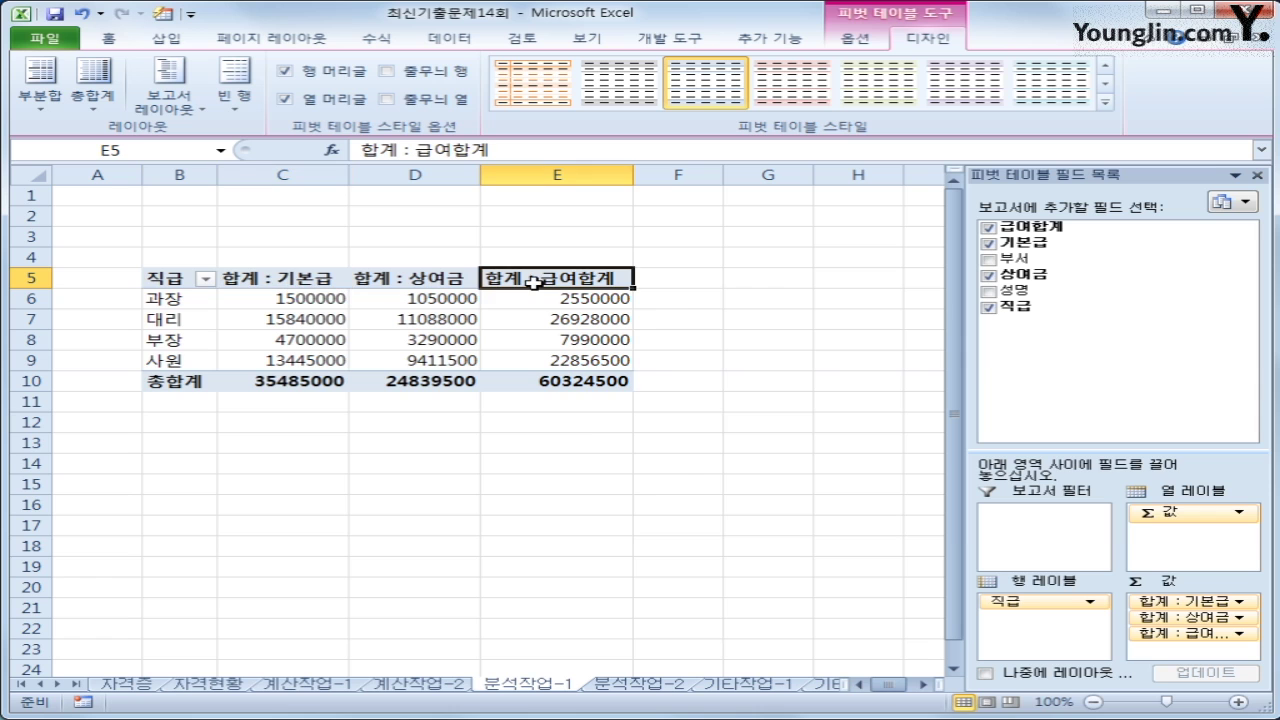
right_click(537, 285)
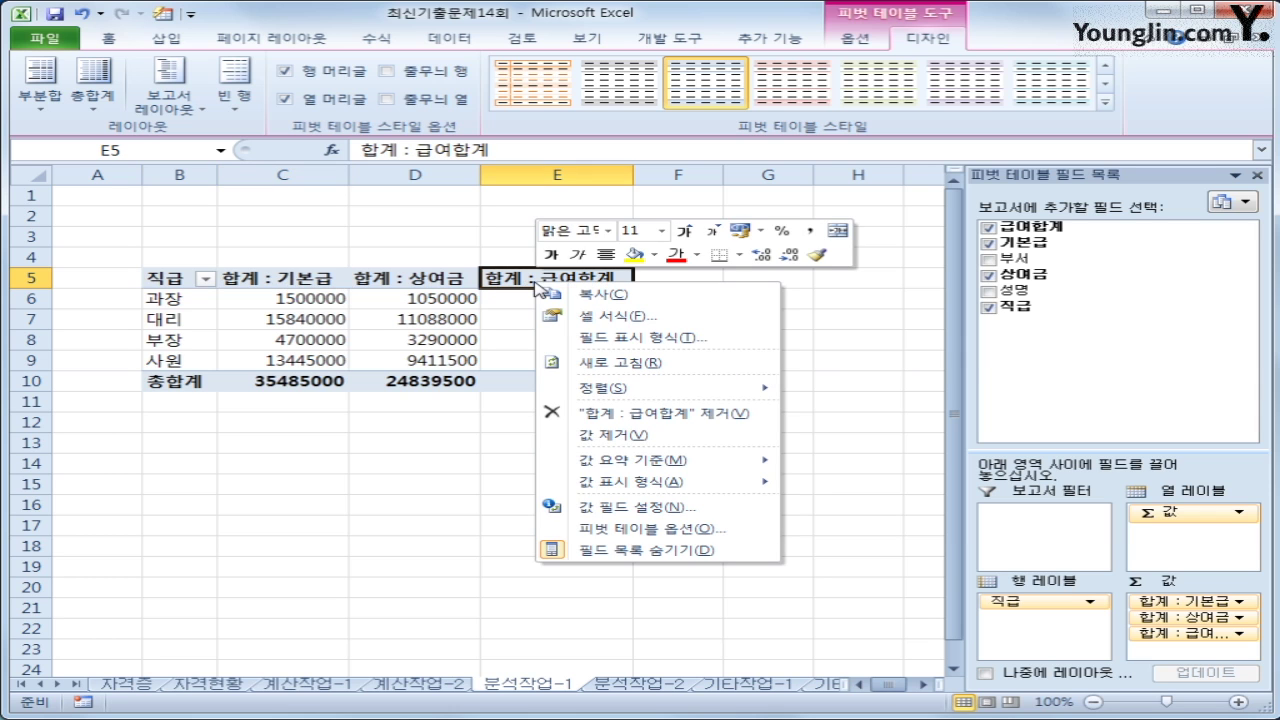
click(696, 507)
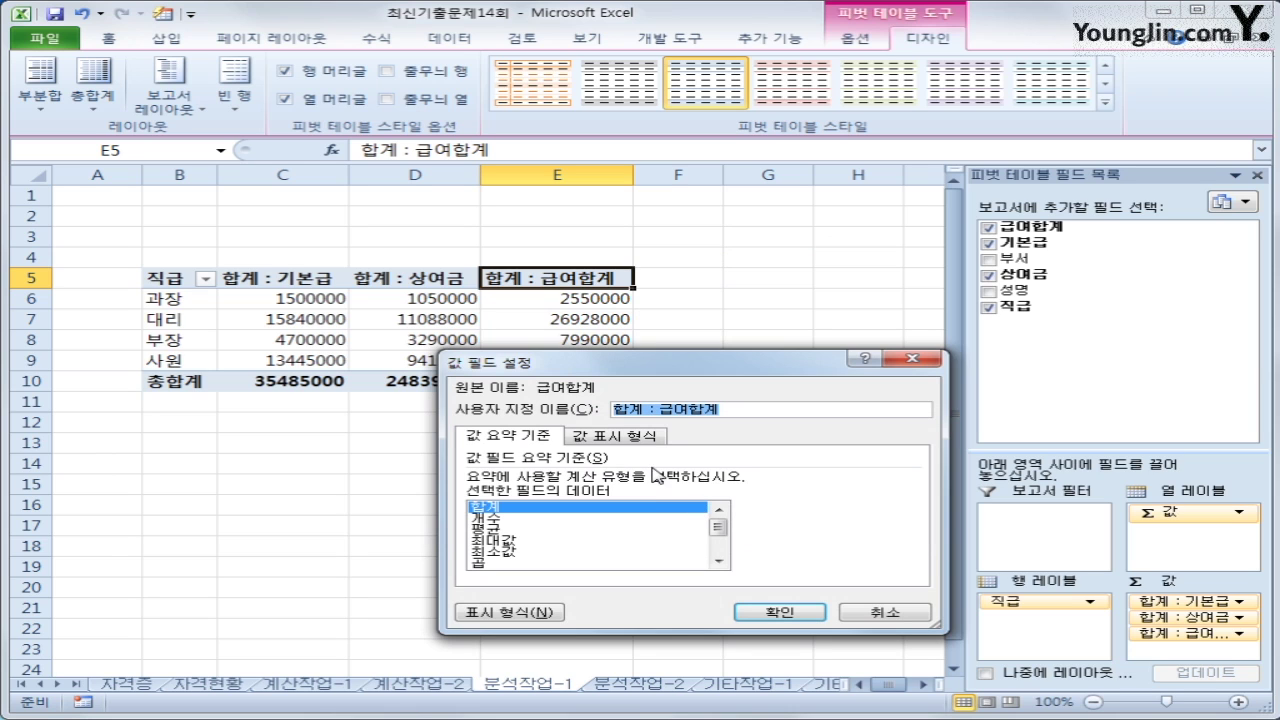
click(646, 437)
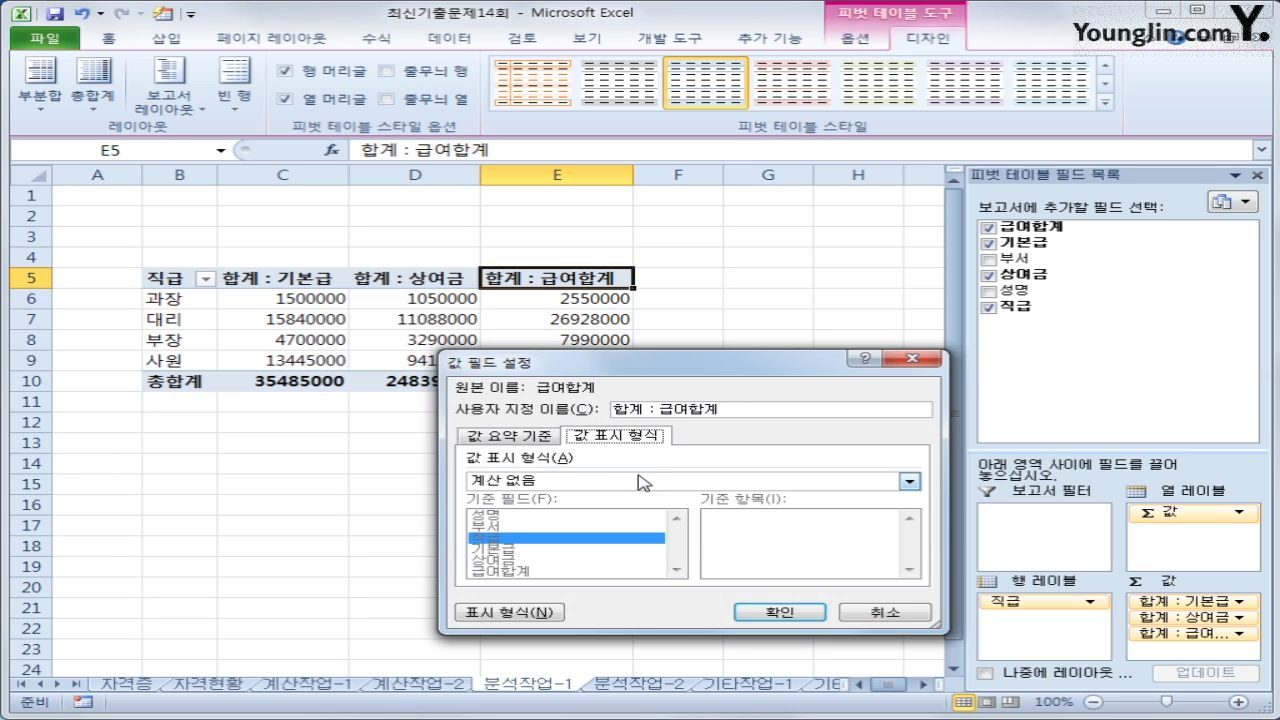
click(636, 482)
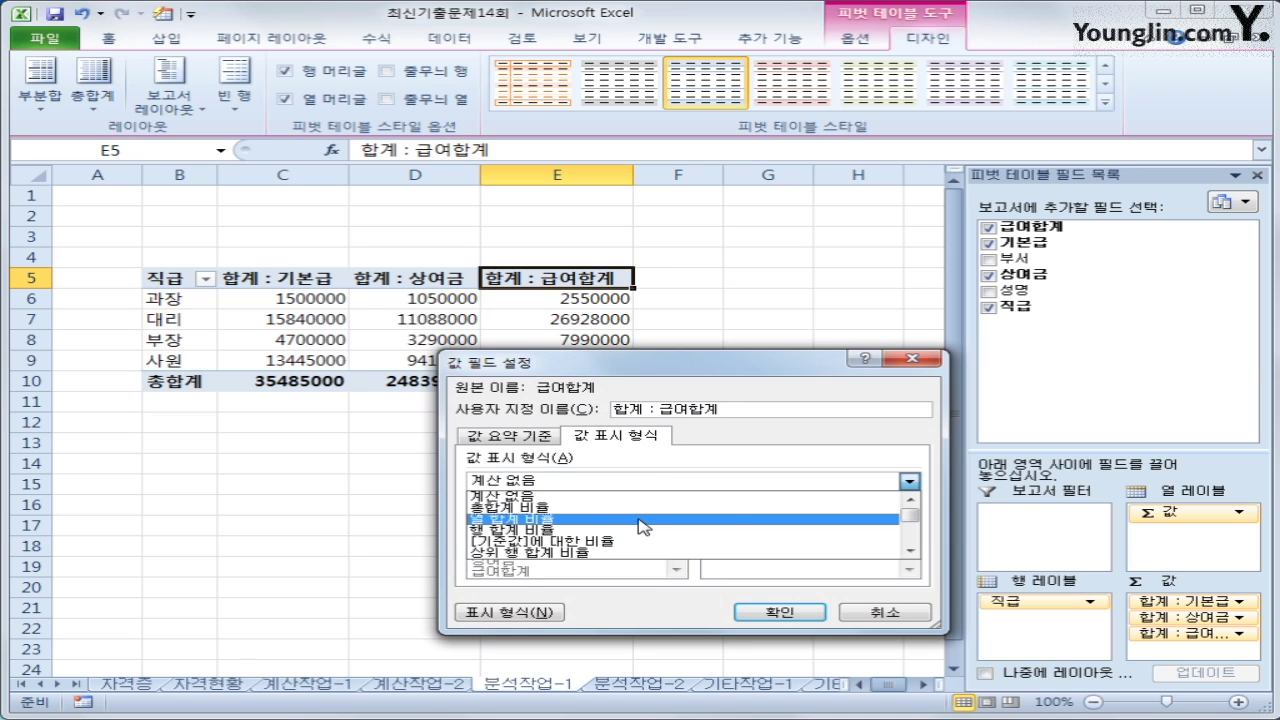
click(640, 520)
click(778, 612)
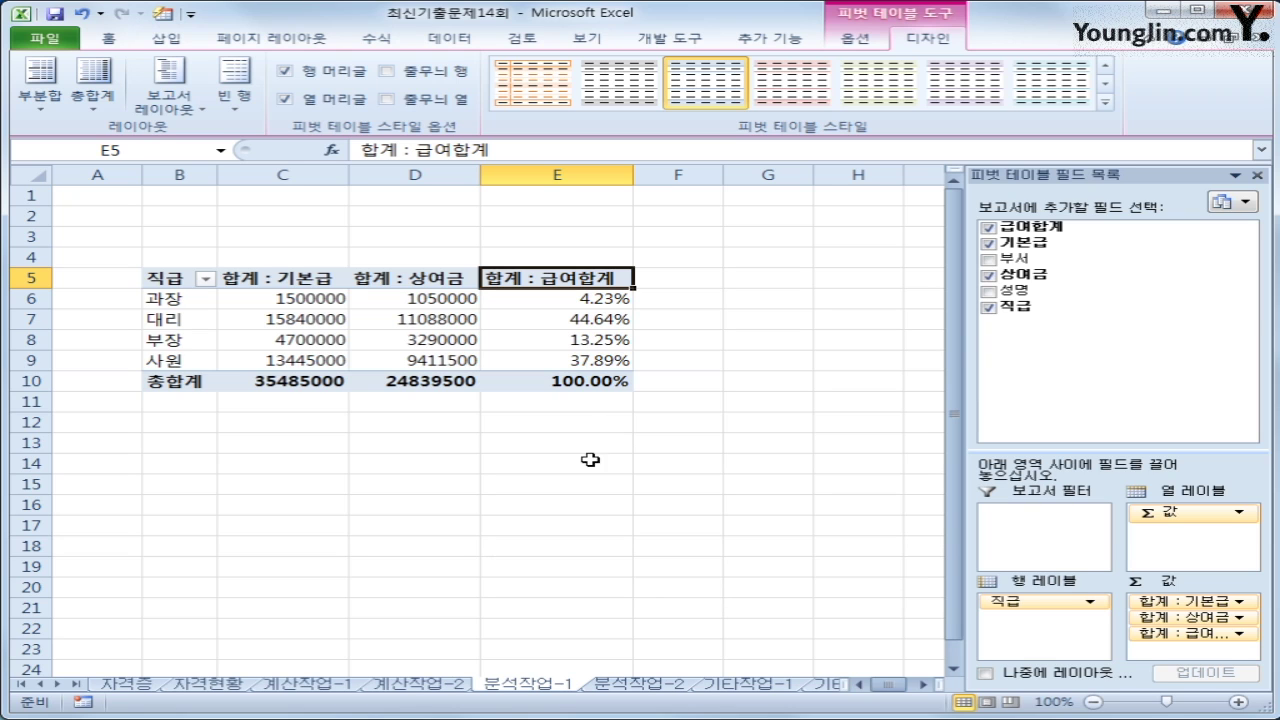
Open the cell formatting for C6:D10 of the pivot table and enter #,### as the custom number format.
click(286, 305)
drag(288, 310, 400, 384)
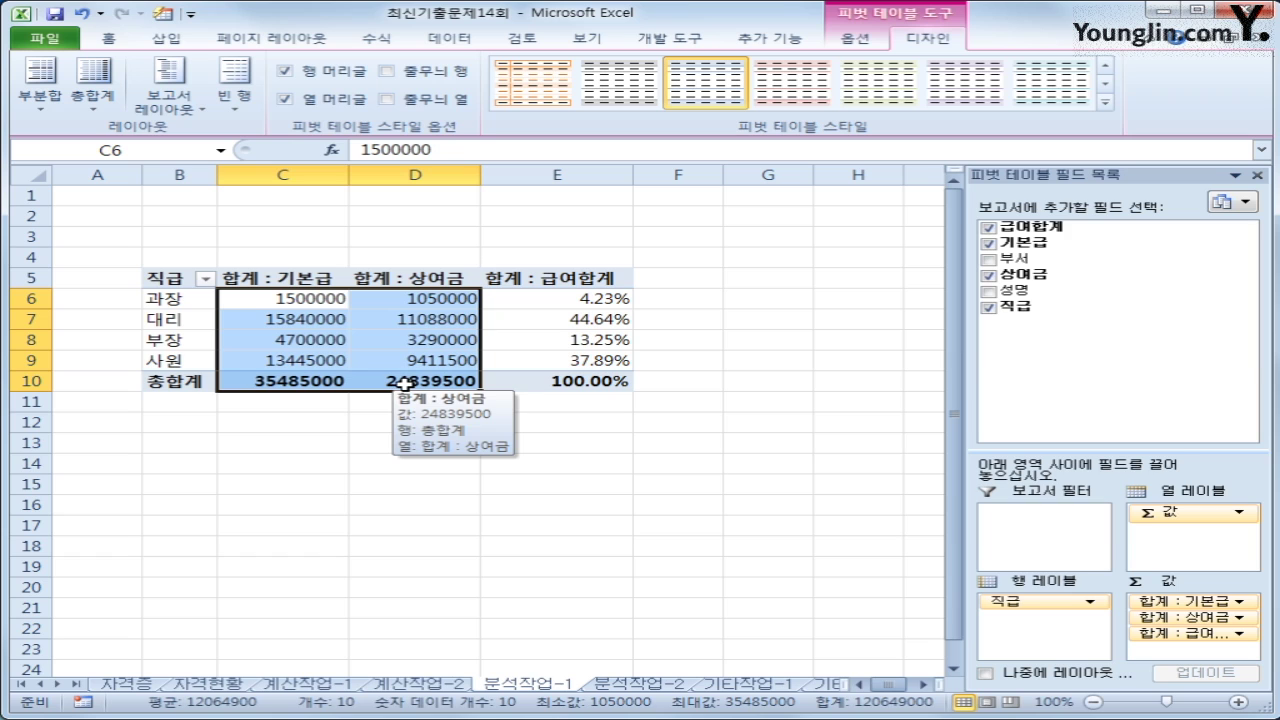
right_click(387, 337)
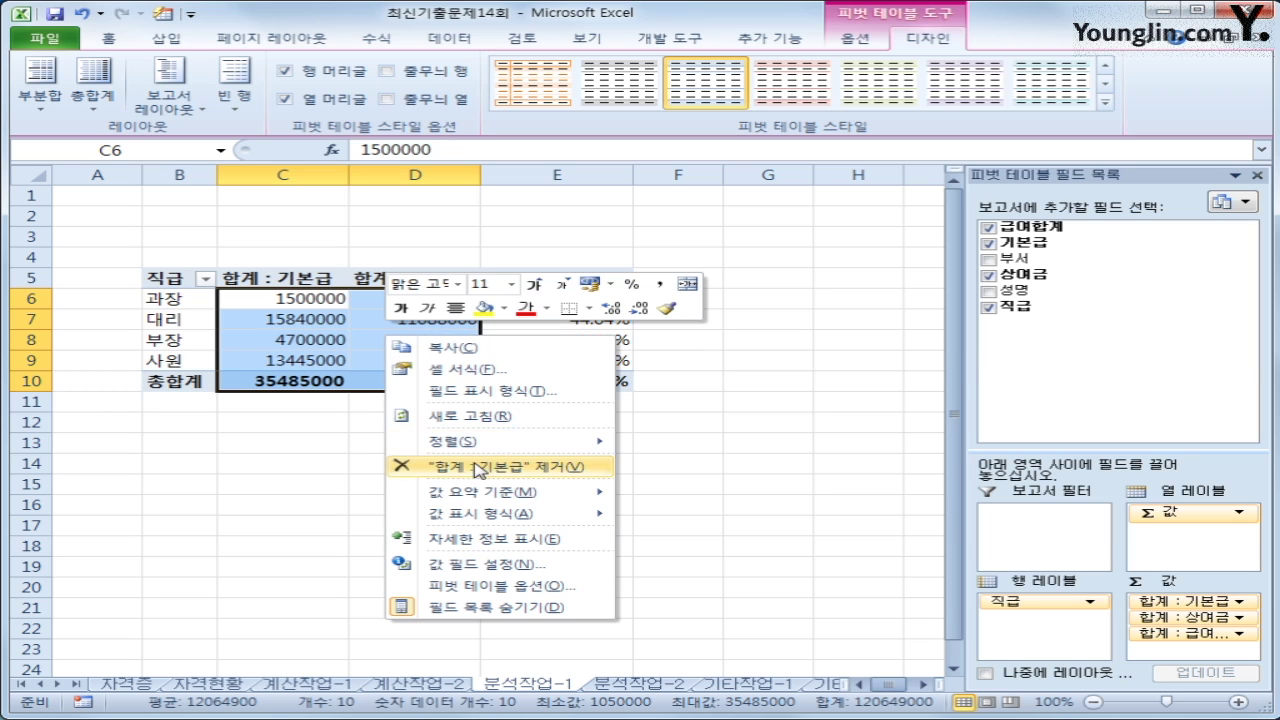
click(478, 370)
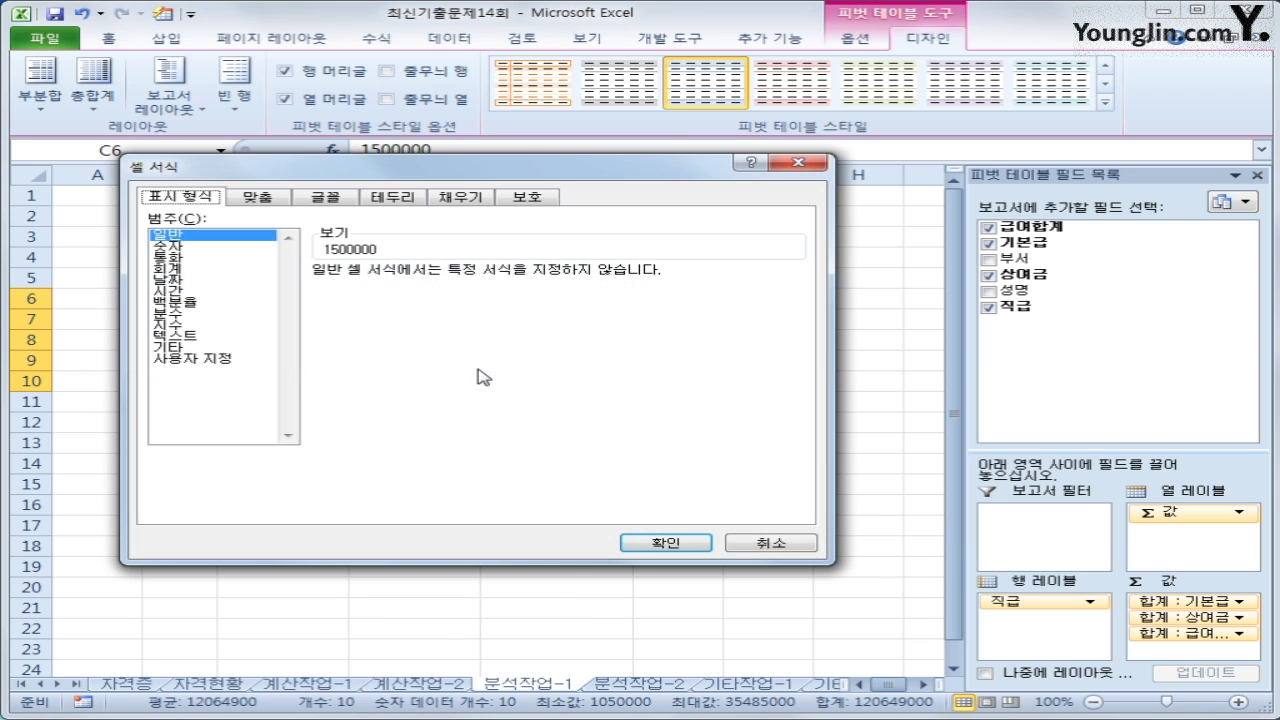
click(193, 360)
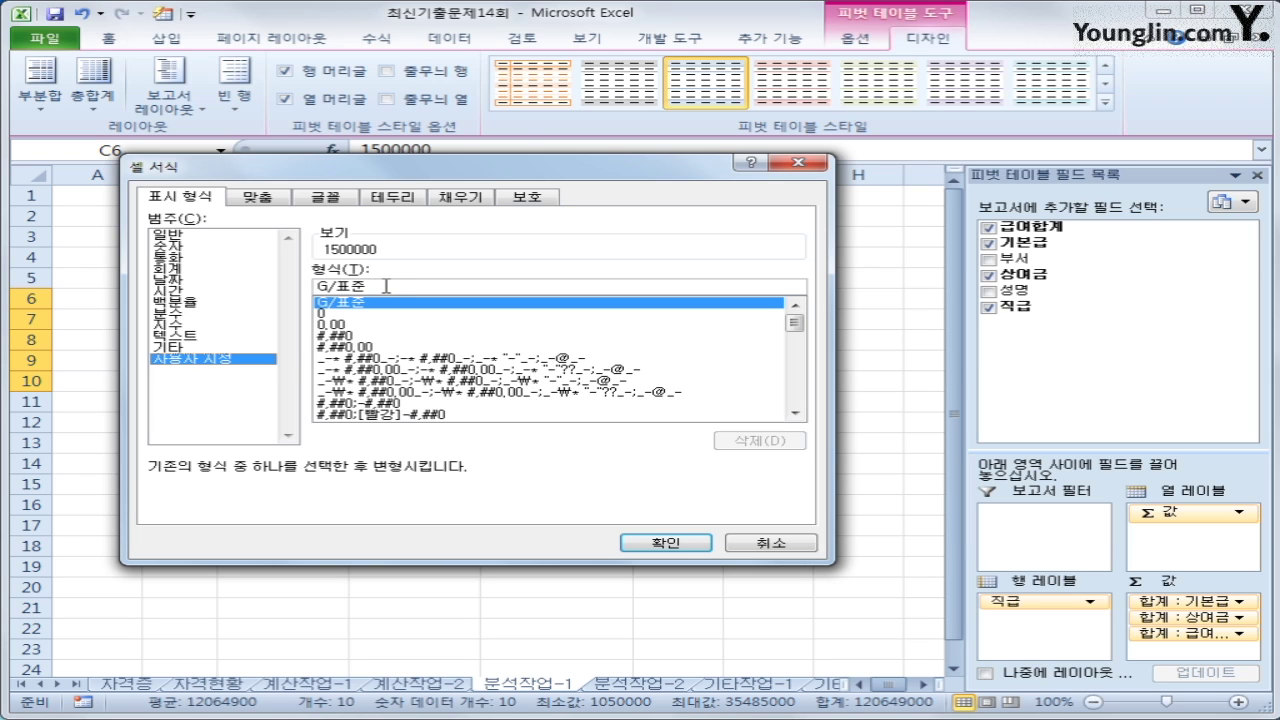
click(246, 362)
text(#,###)
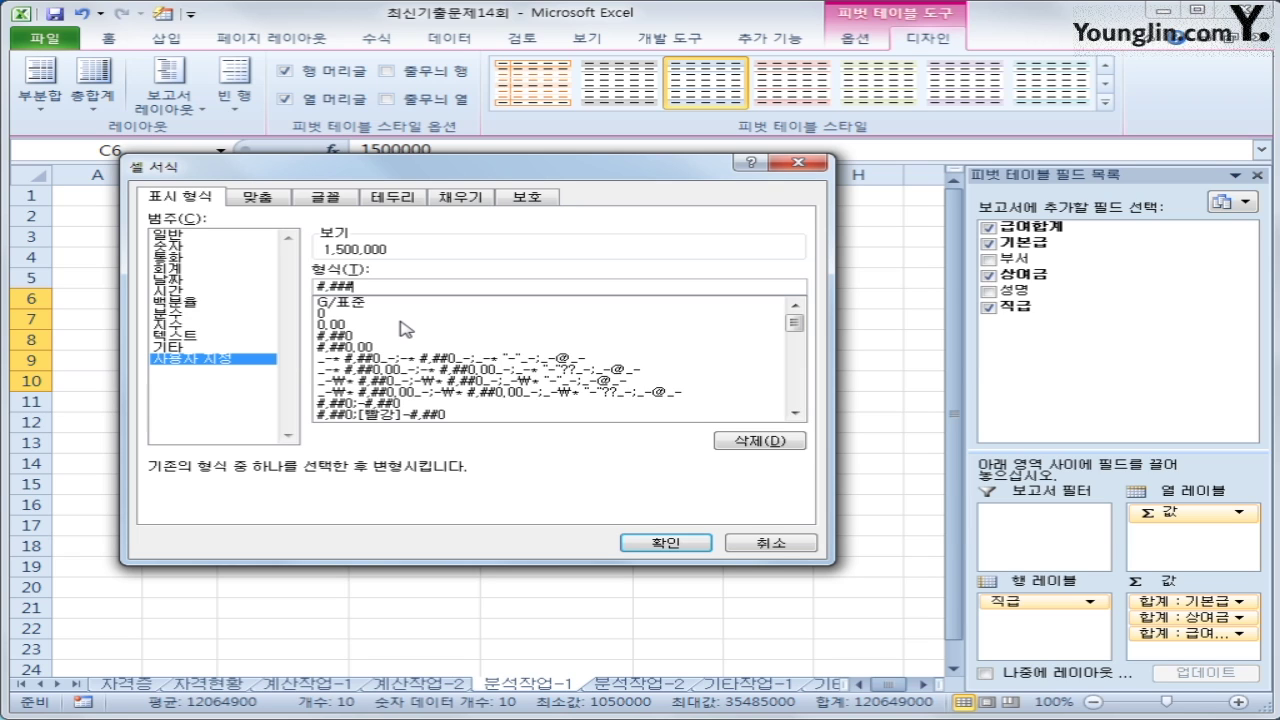
Change the custom number format to #,###, so the amounts show in thousands, and apply it.
text(,)
key(BackSpace)
key(BackSpace)
text(0,)
key(Left)
key(Left)
text(#)
key(Delete)
click(634, 538)
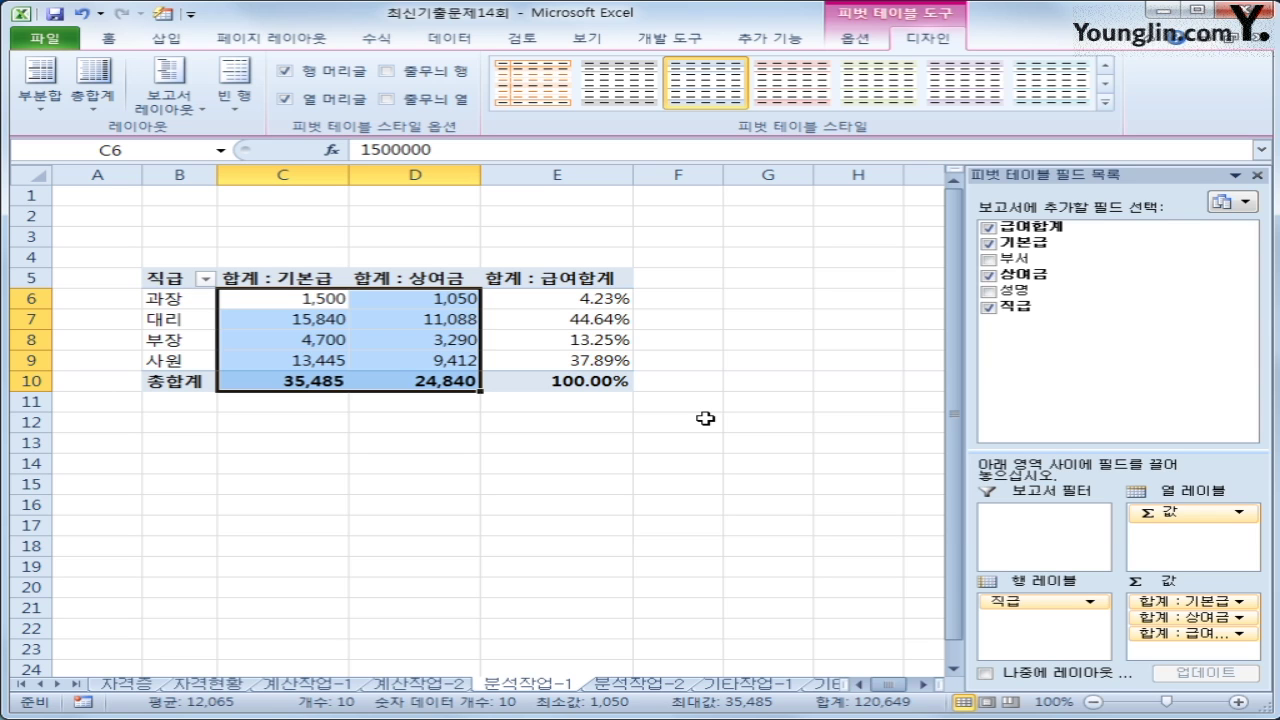
On the 분석작업-2 sheet, start recording a macro named 통합 stored in the current workbook (현재 통합 문서).
click(636, 684)
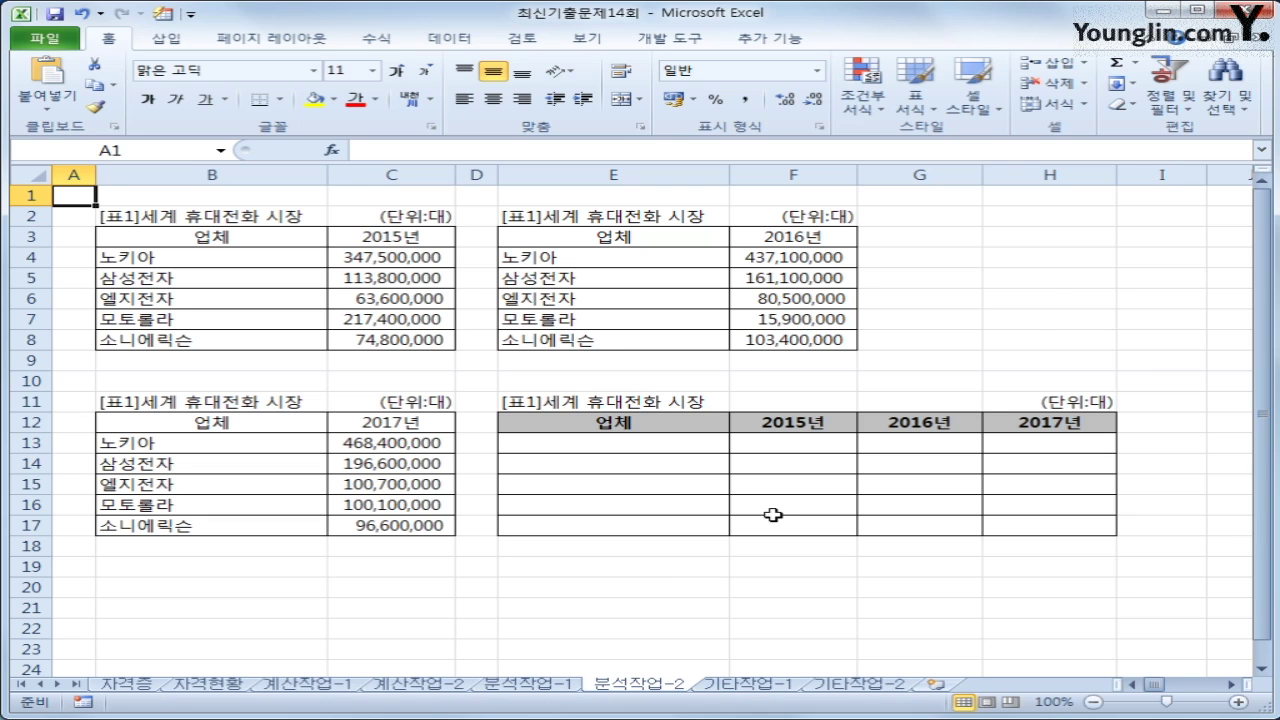
click(1046, 297)
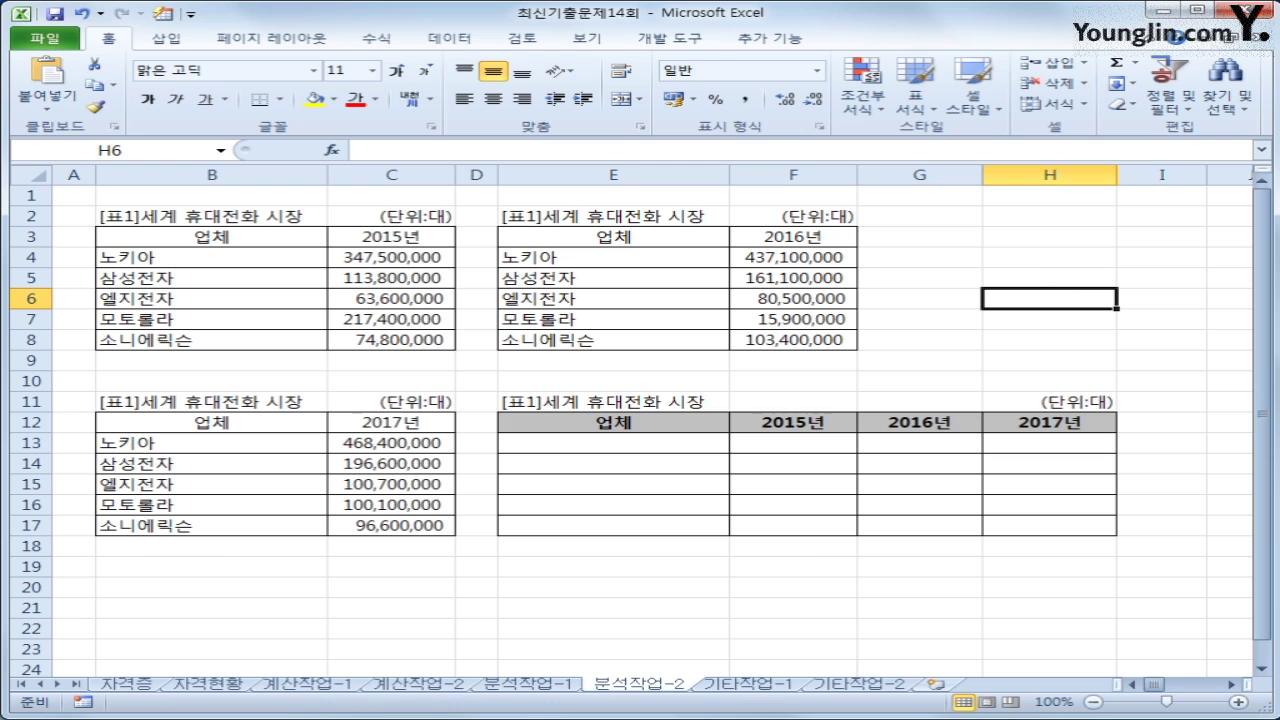
click(662, 40)
click(192, 66)
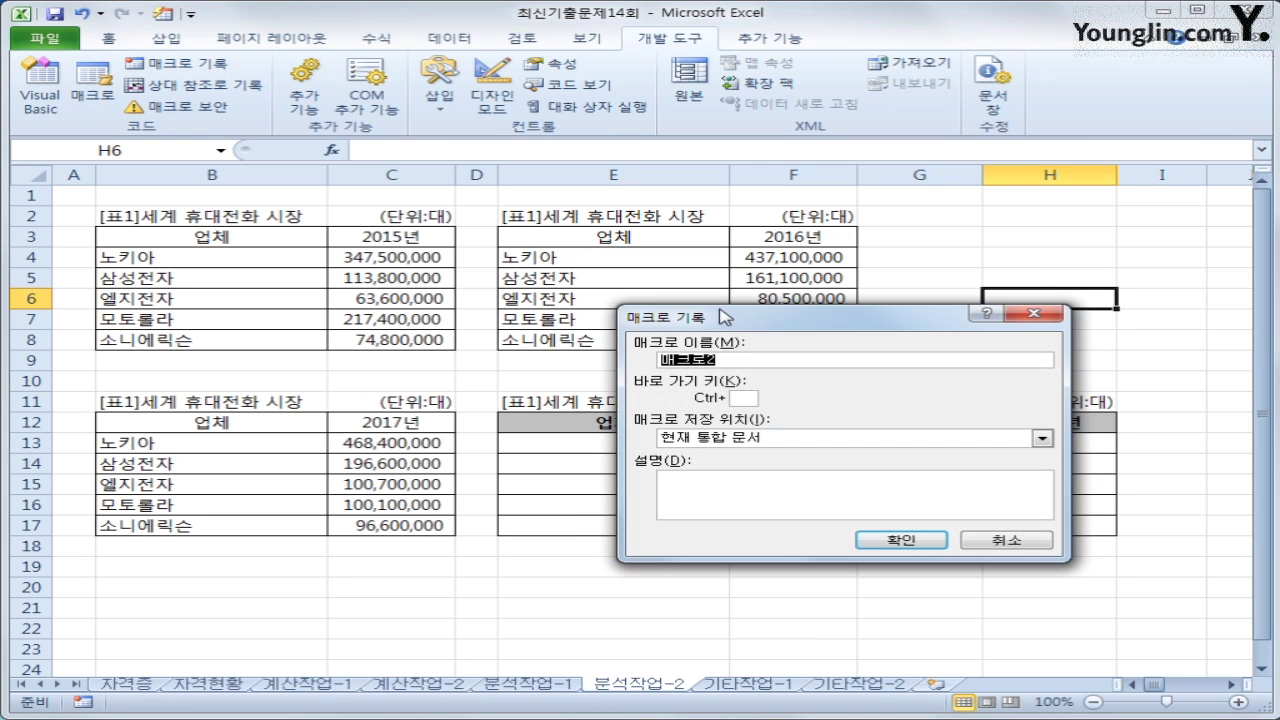
text(통합)
click(885, 543)
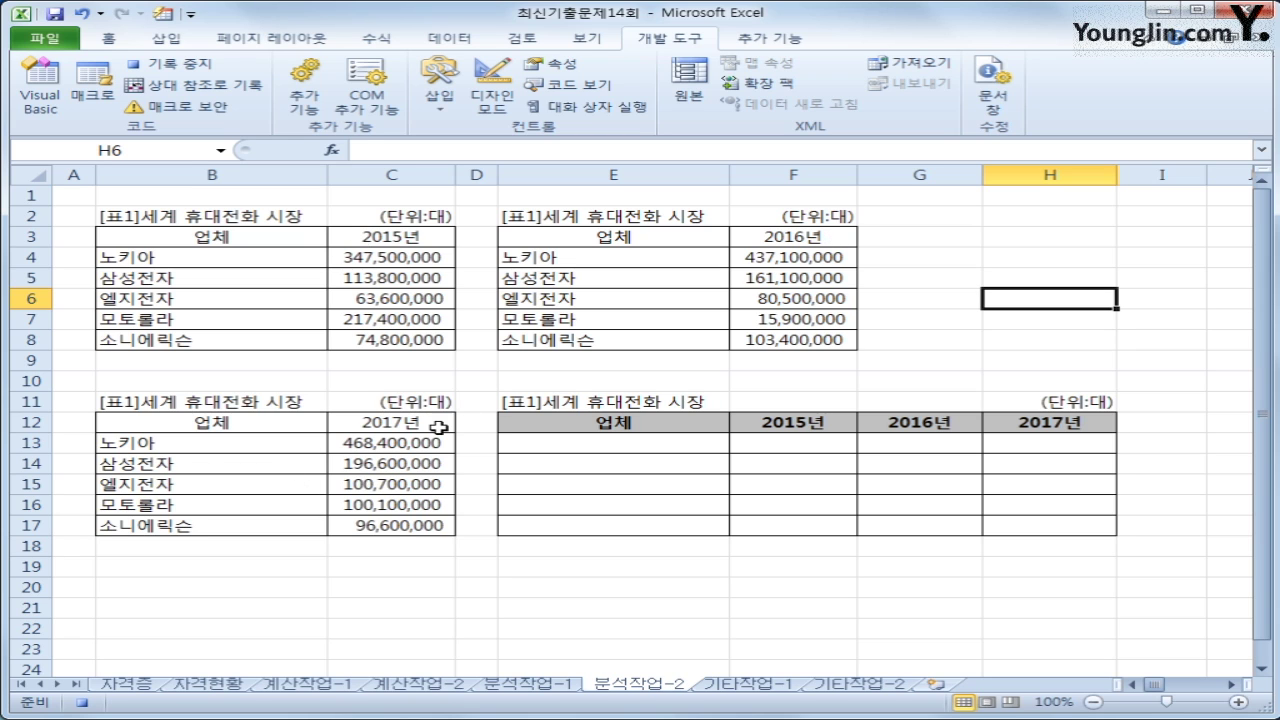
Set up a 합계 consolidation into E12:H17 with the reference ranges B3:C8, E3:F8 and B12:C17.
drag(600, 423, 1039, 527)
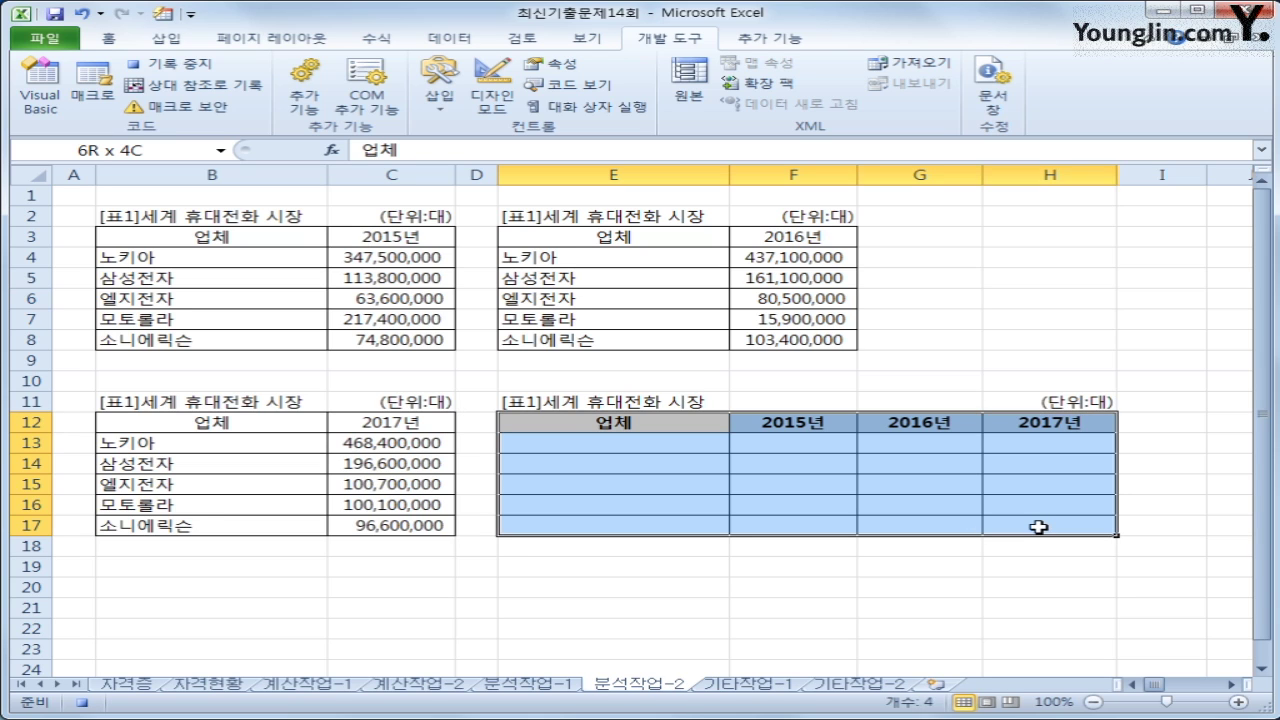
drag(1039, 528, 1038, 528)
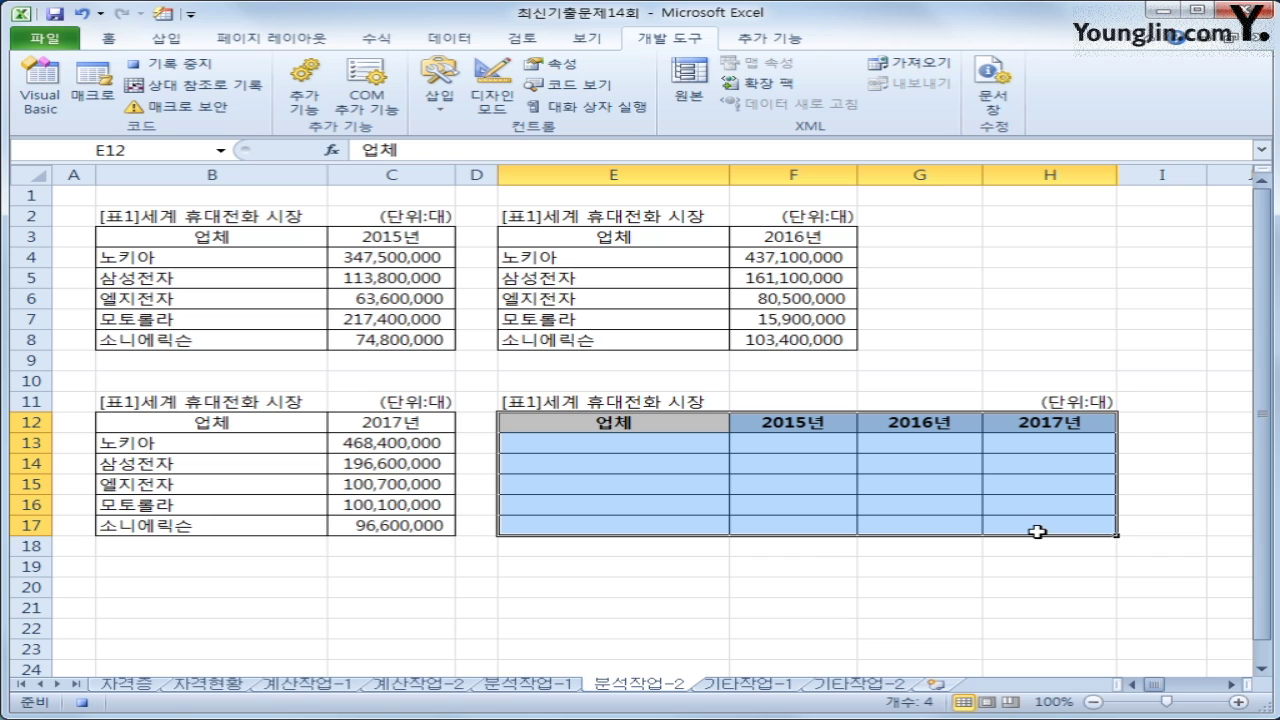
click(450, 38)
click(979, 82)
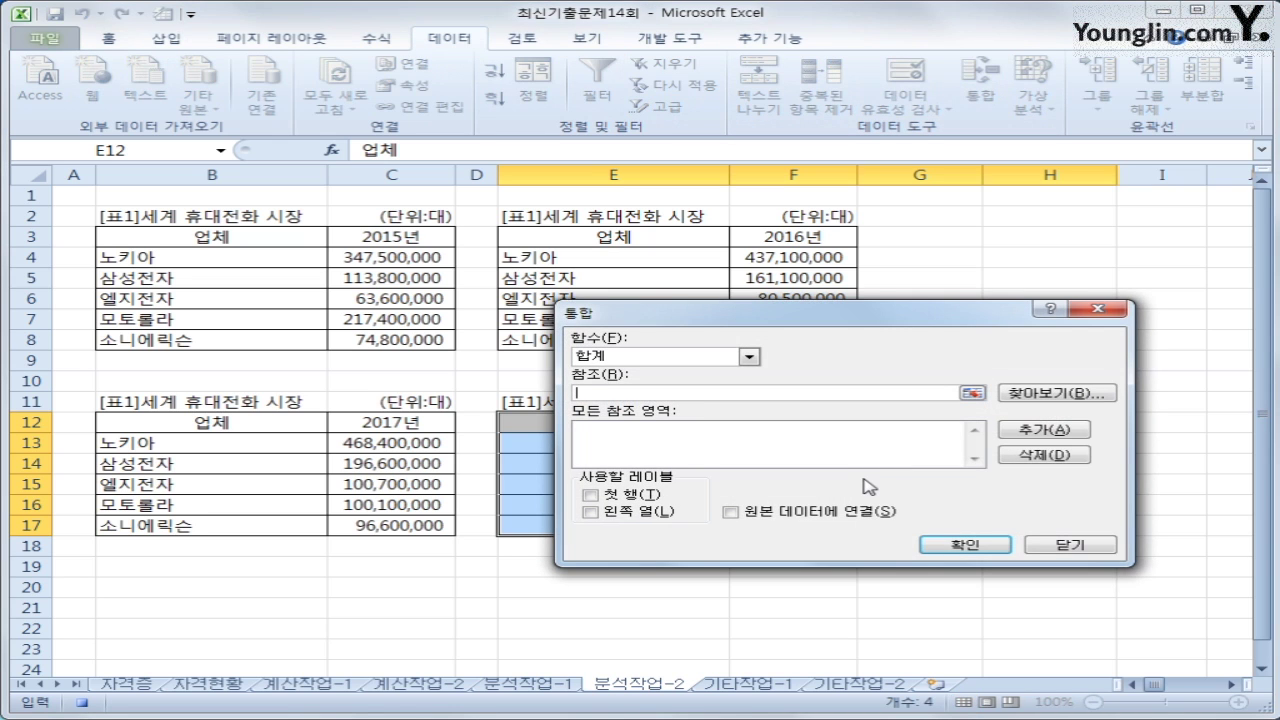
drag(207, 240, 377, 339)
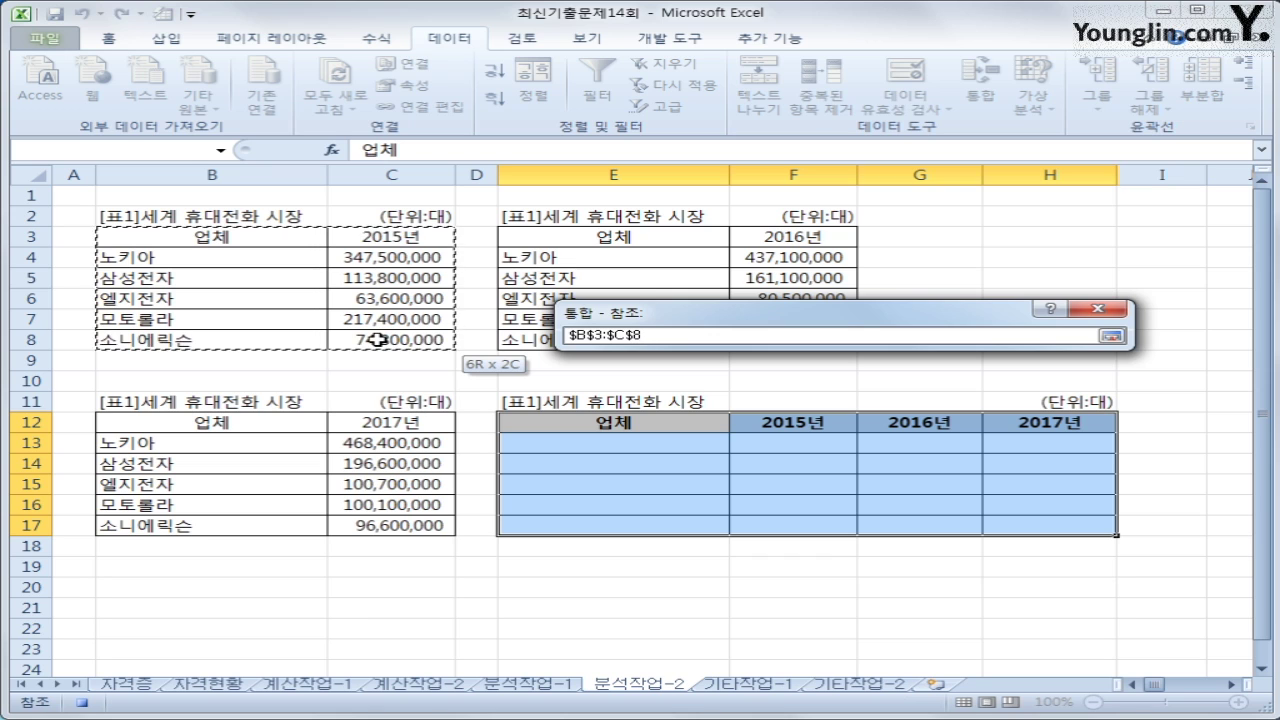
drag(377, 339, 377, 339)
click(1040, 434)
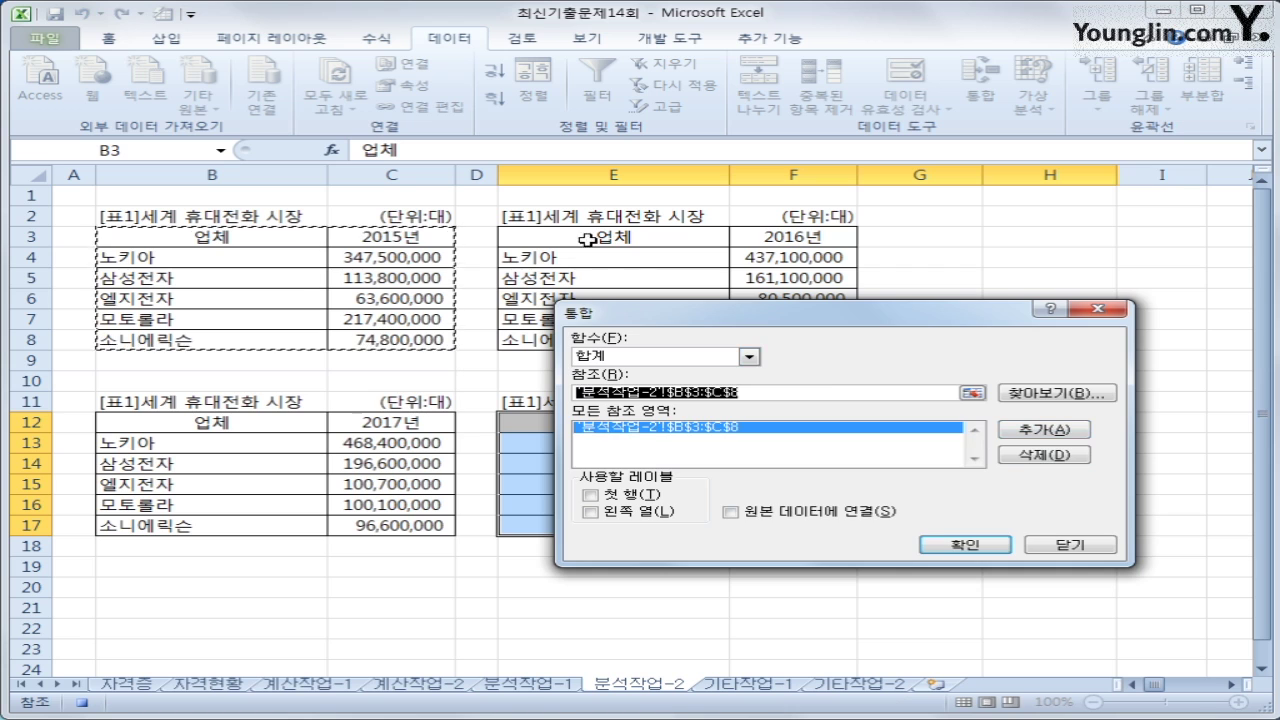
drag(598, 240, 783, 335)
click(1030, 437)
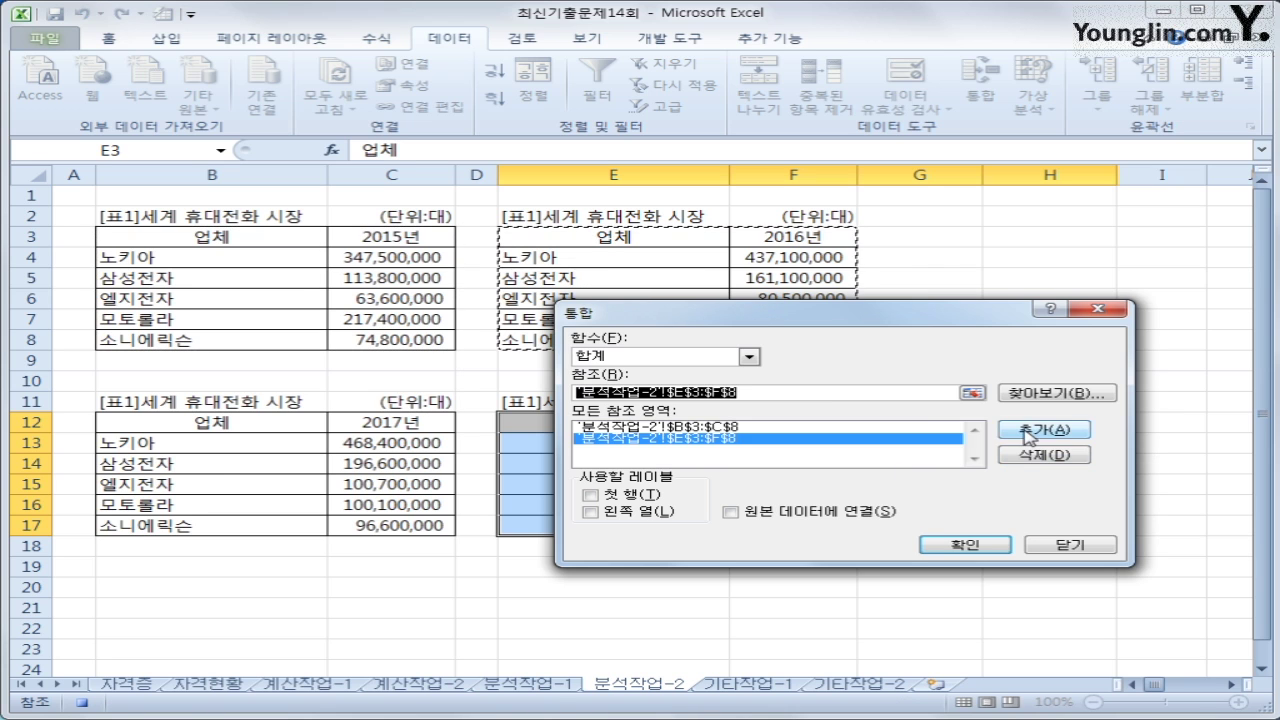
drag(186, 420, 390, 526)
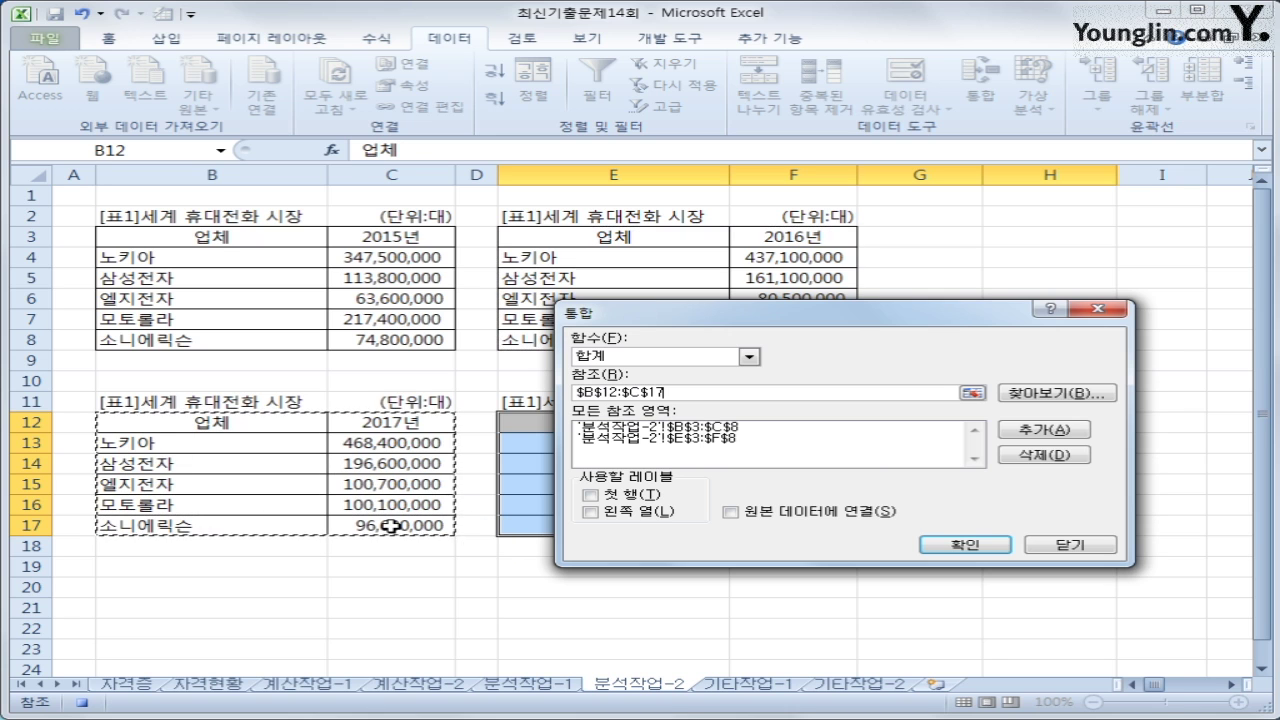
click(1026, 436)
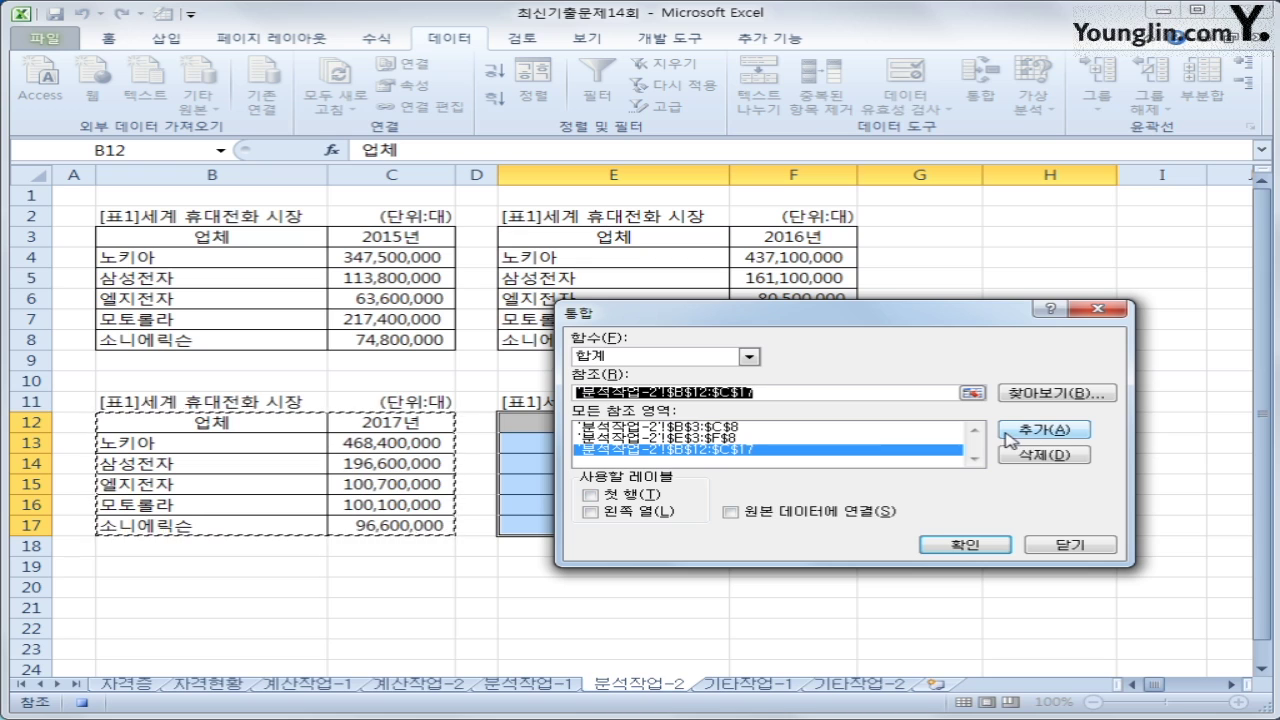
Run the consolidation using first-row (첫 행) and left-column (왼쪽 열) labels, and stop recording the macro.
click(632, 496)
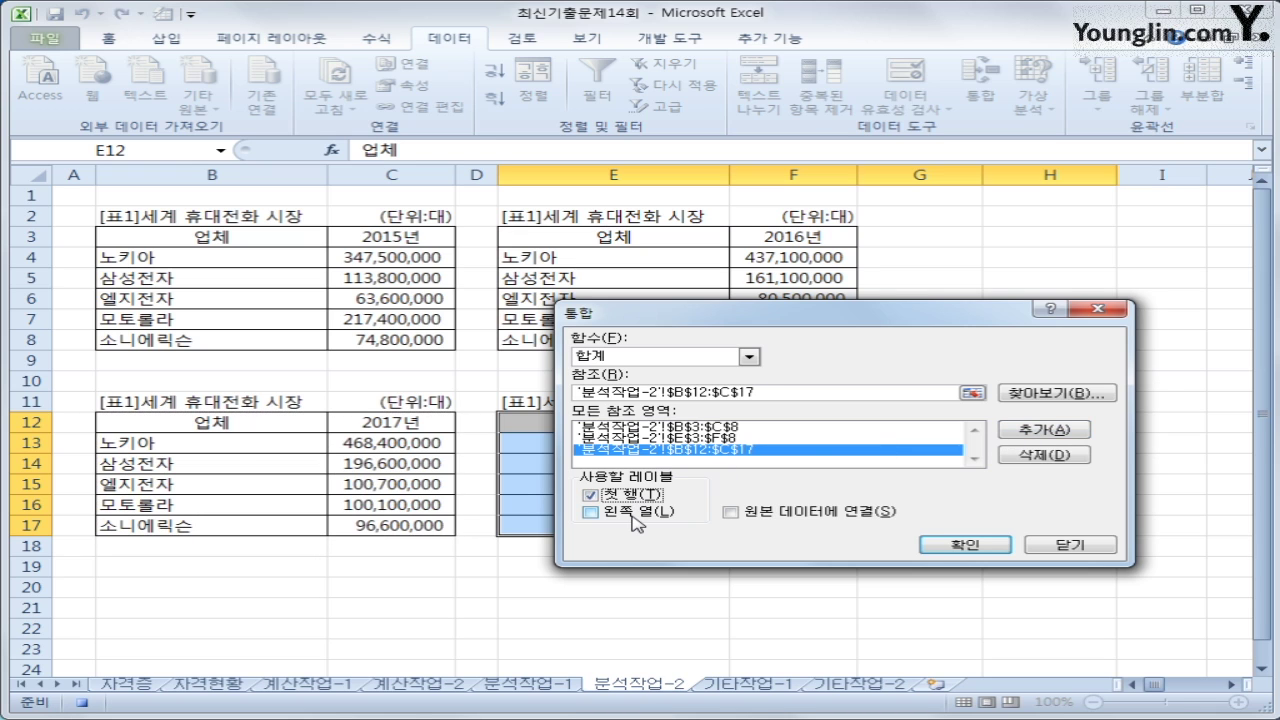
click(633, 514)
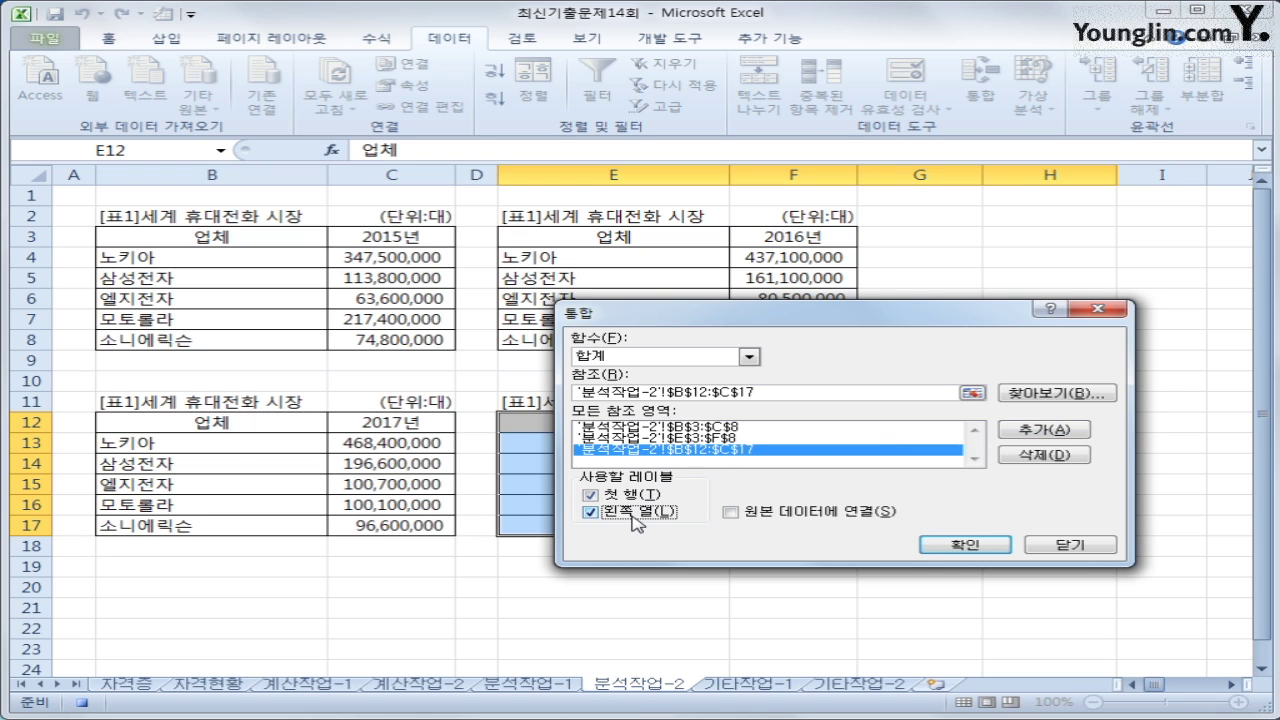
click(964, 544)
click(1062, 533)
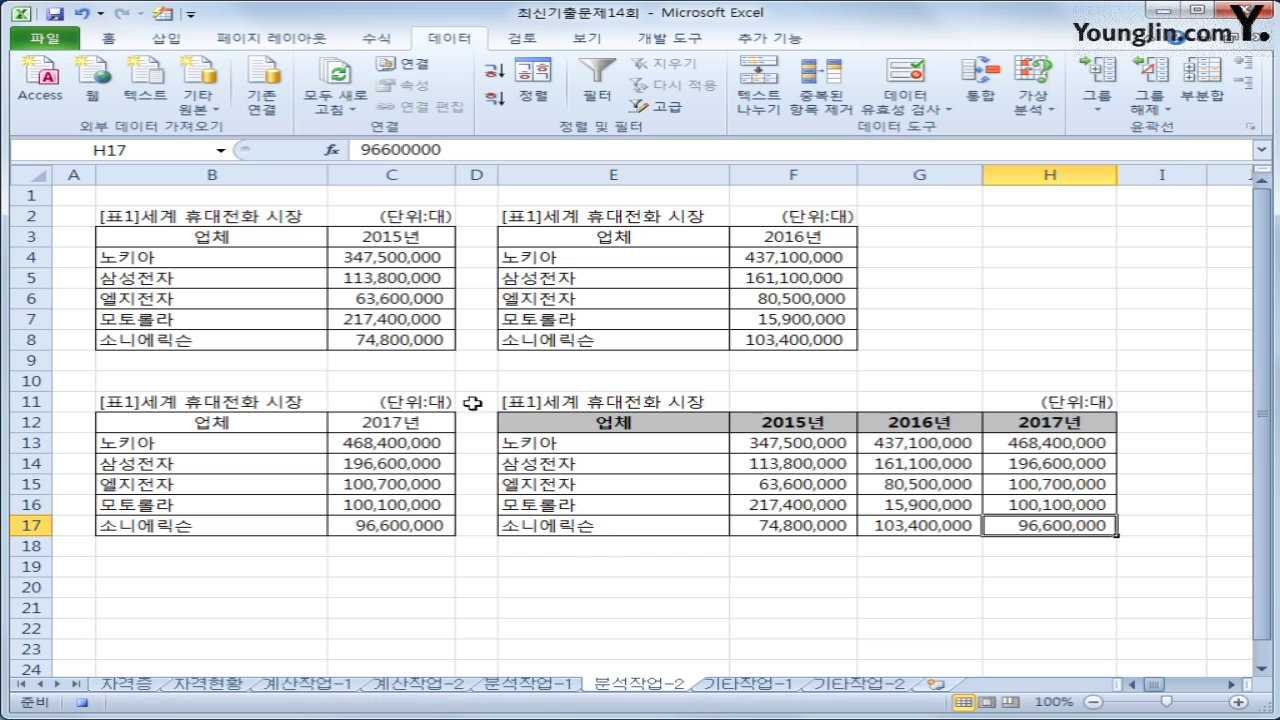
click(678, 40)
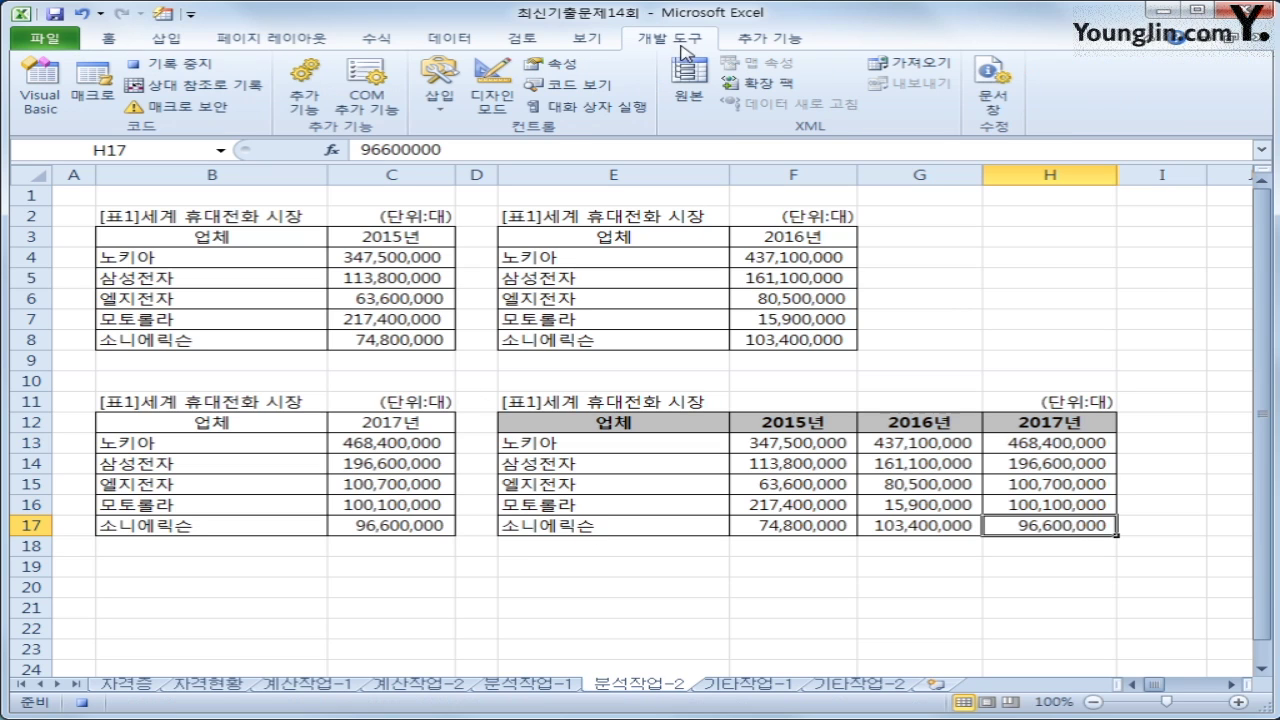
click(172, 63)
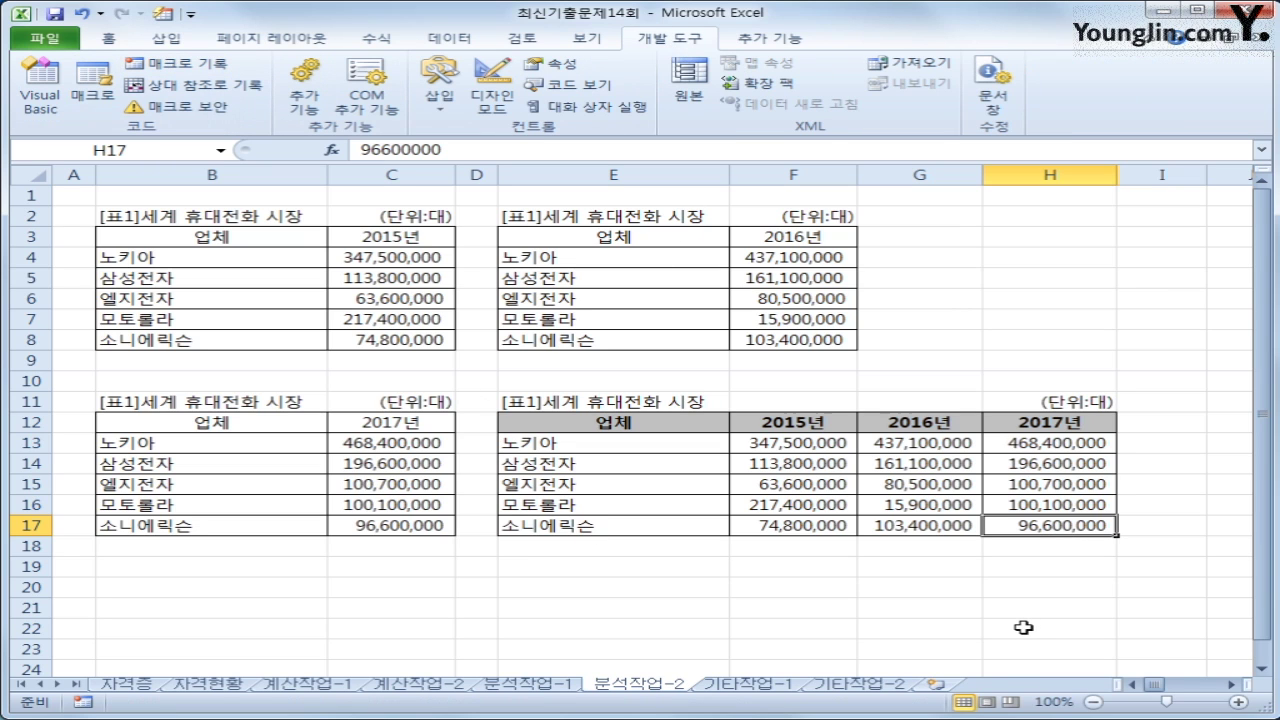
click(1180, 634)
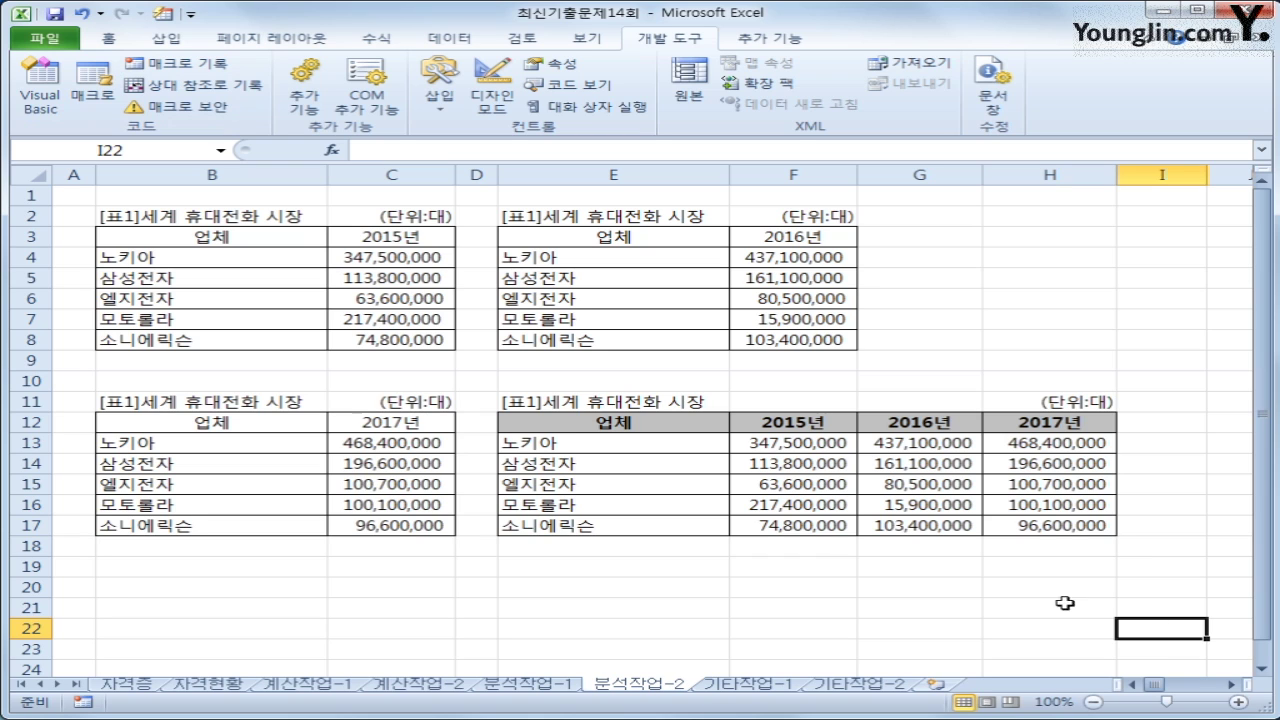
Insert a form control button over about H4:H5, assign the 통합 macro to it and label it 통합.
click(440, 100)
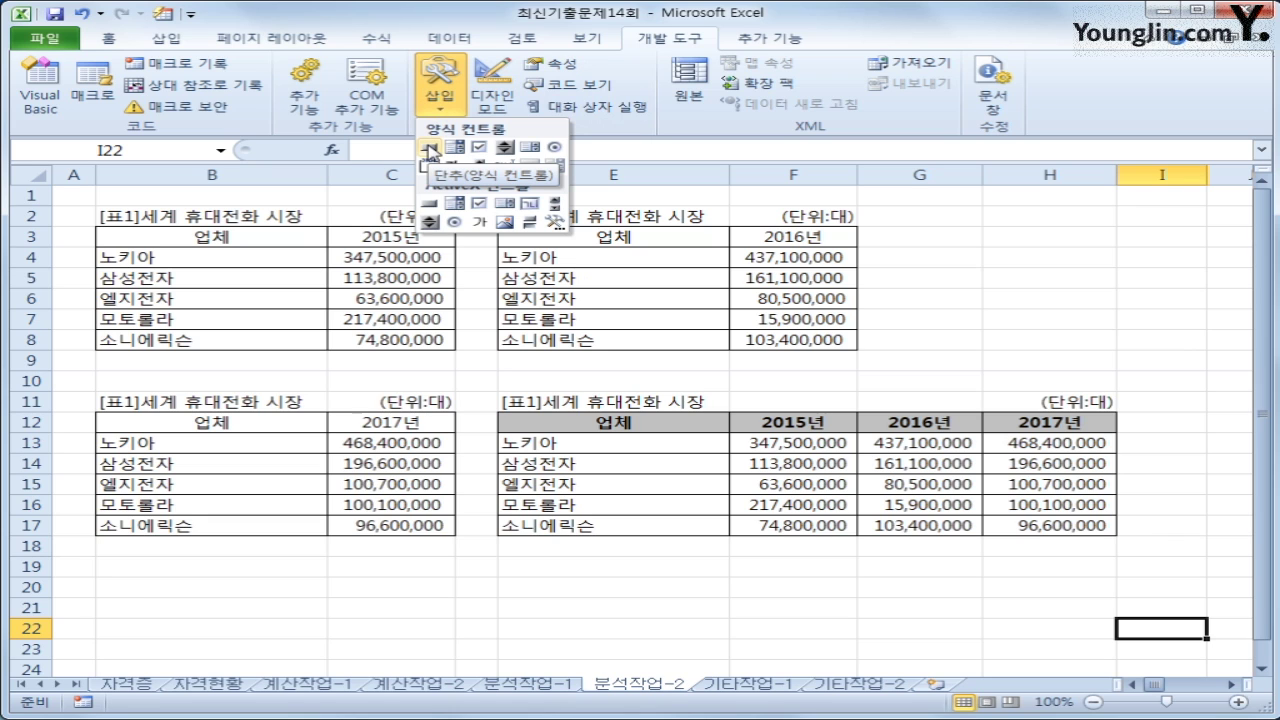
click(430, 148)
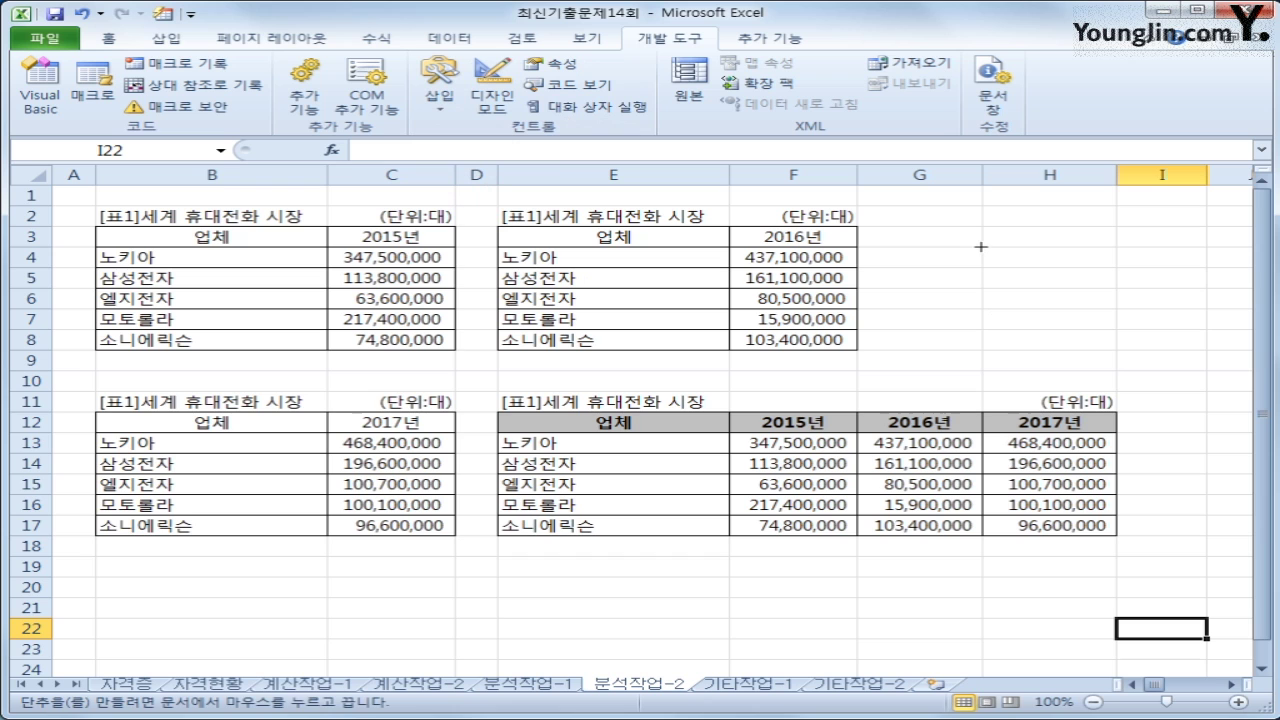
drag(980, 246, 1071, 287)
click(665, 343)
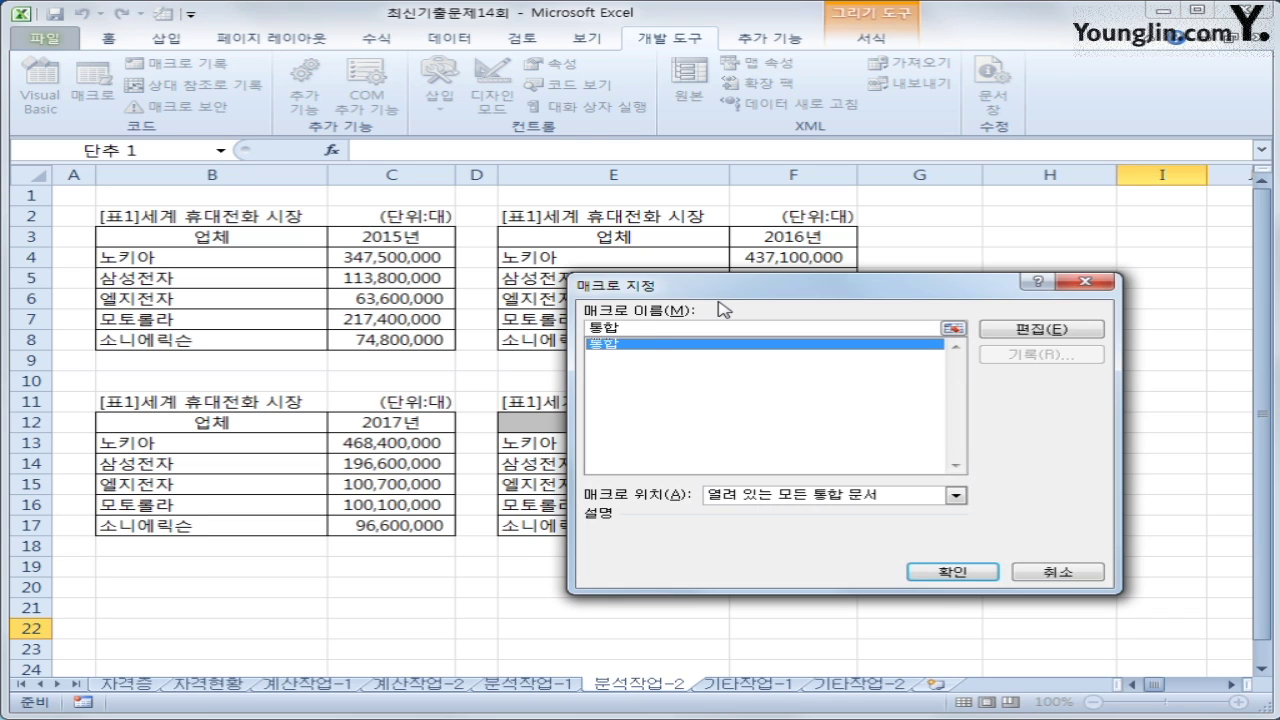
click(974, 572)
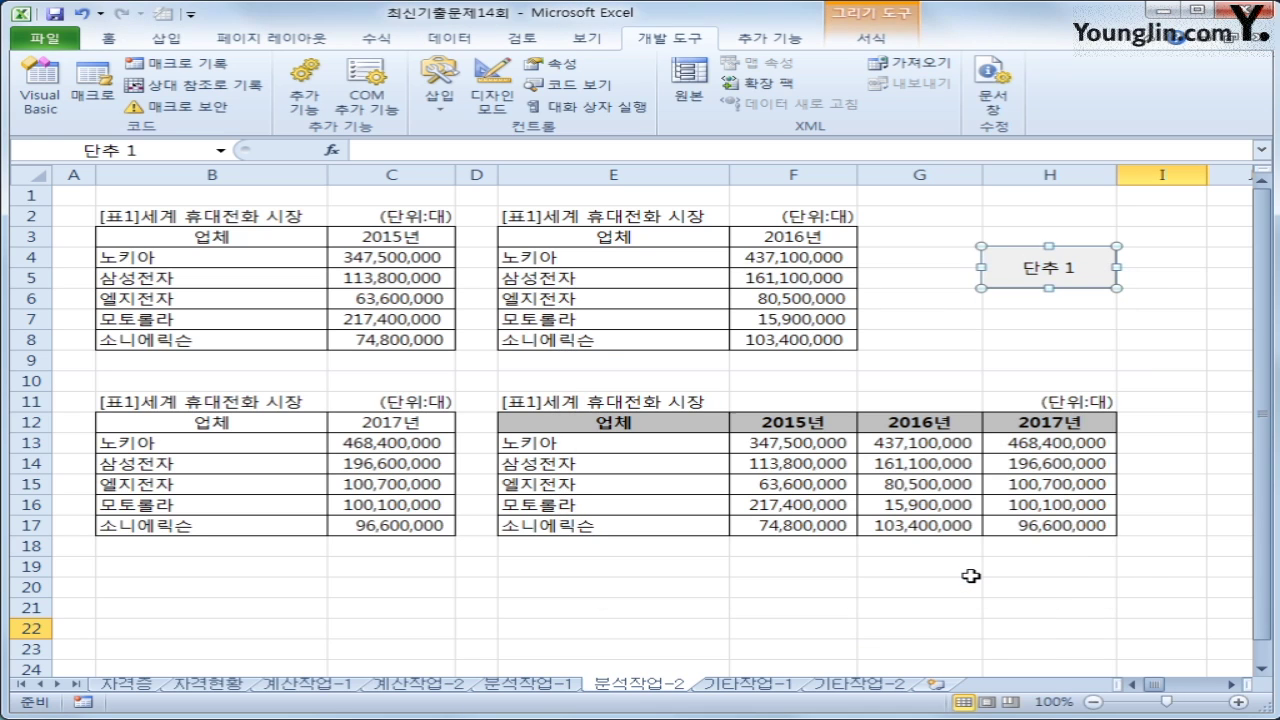
text(통합)
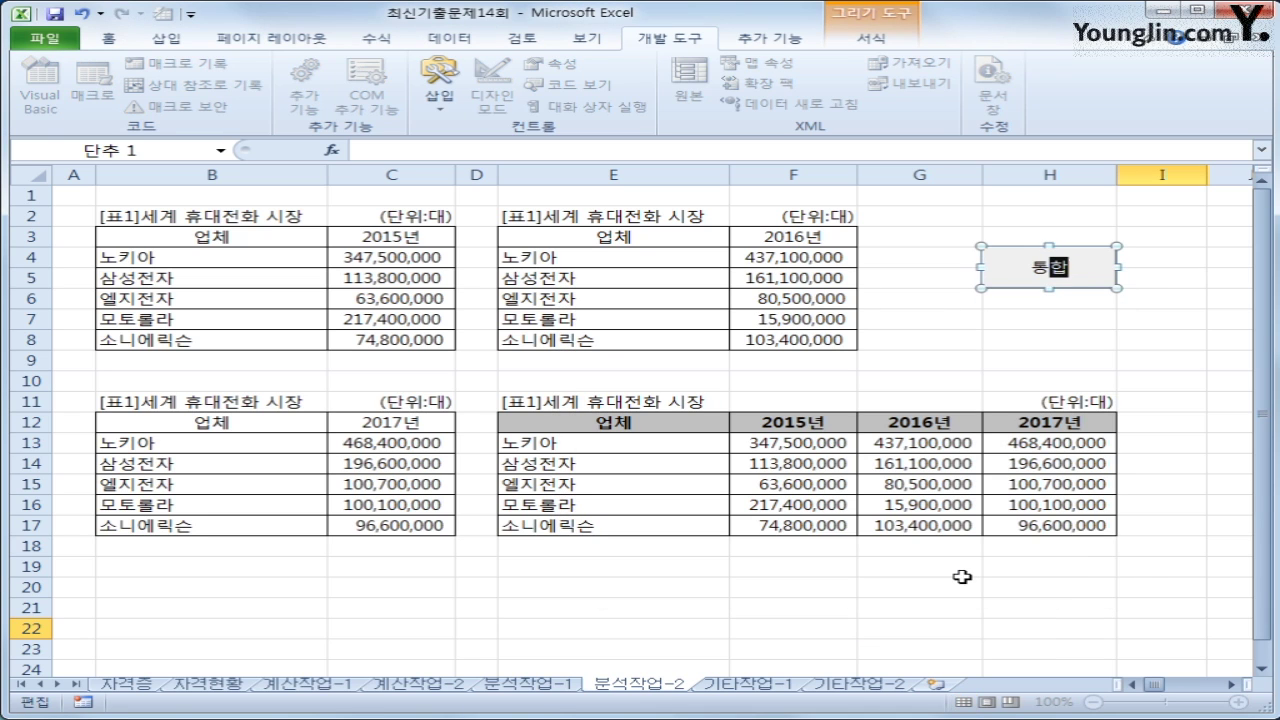
click(1231, 399)
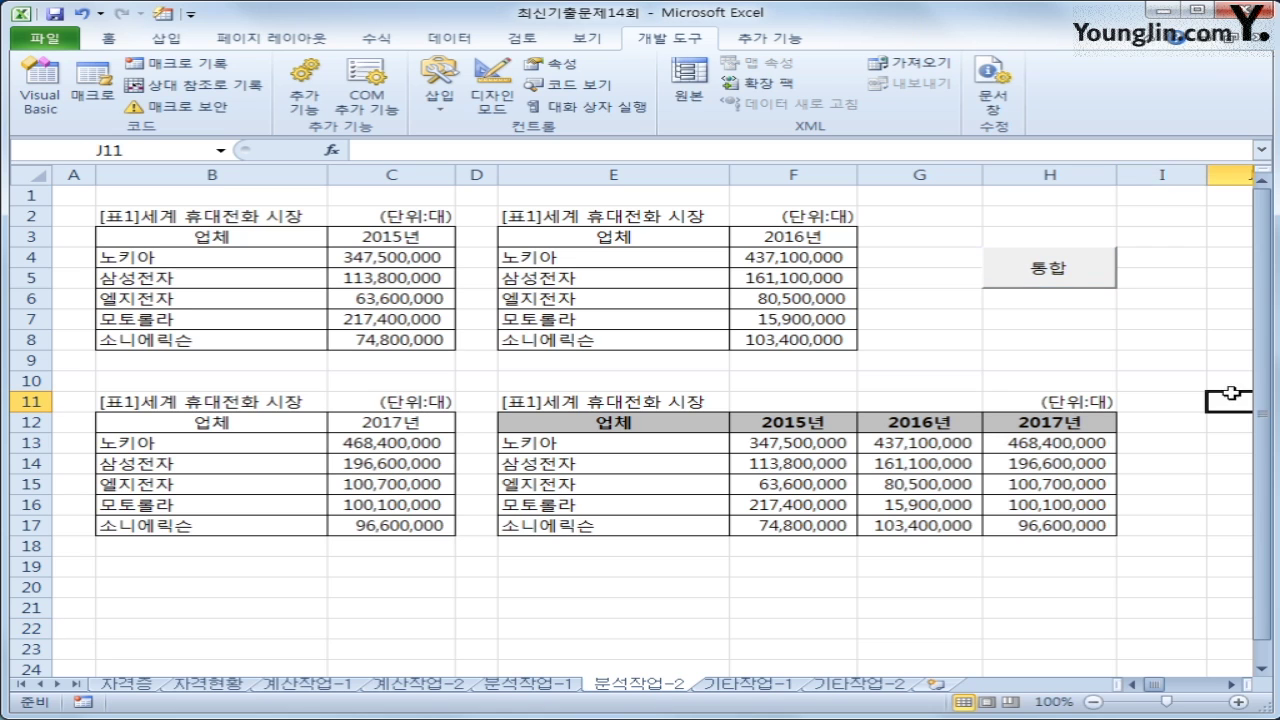
Clear the consolidated values in F13:H17 and refill them by running the 통합 macro from its button.
drag(834, 443, 1020, 522)
key(Delete)
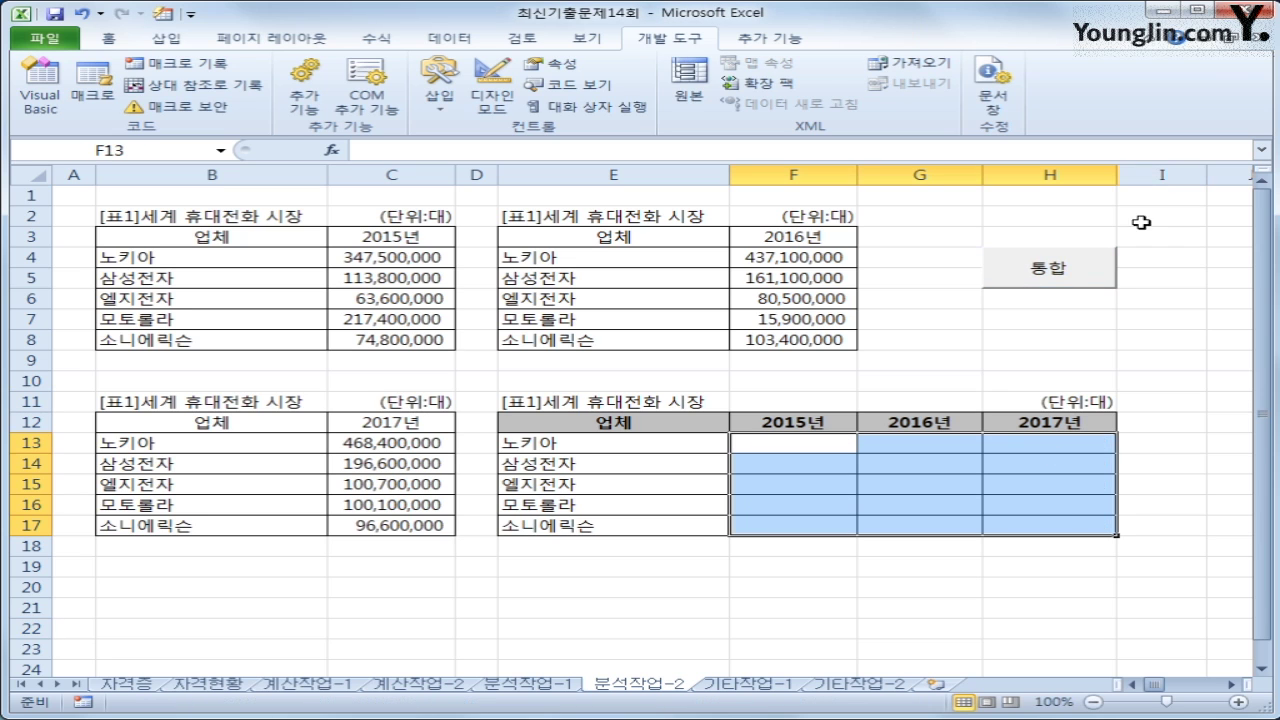
click(1046, 283)
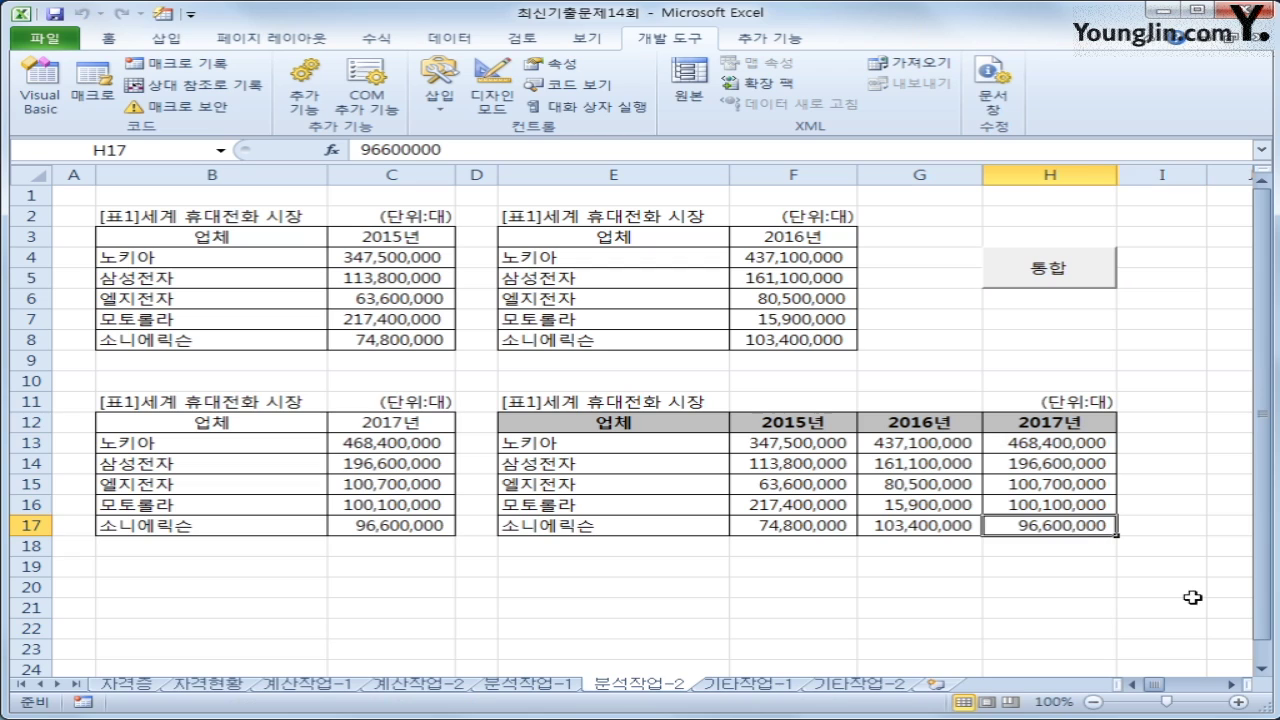
click(1184, 596)
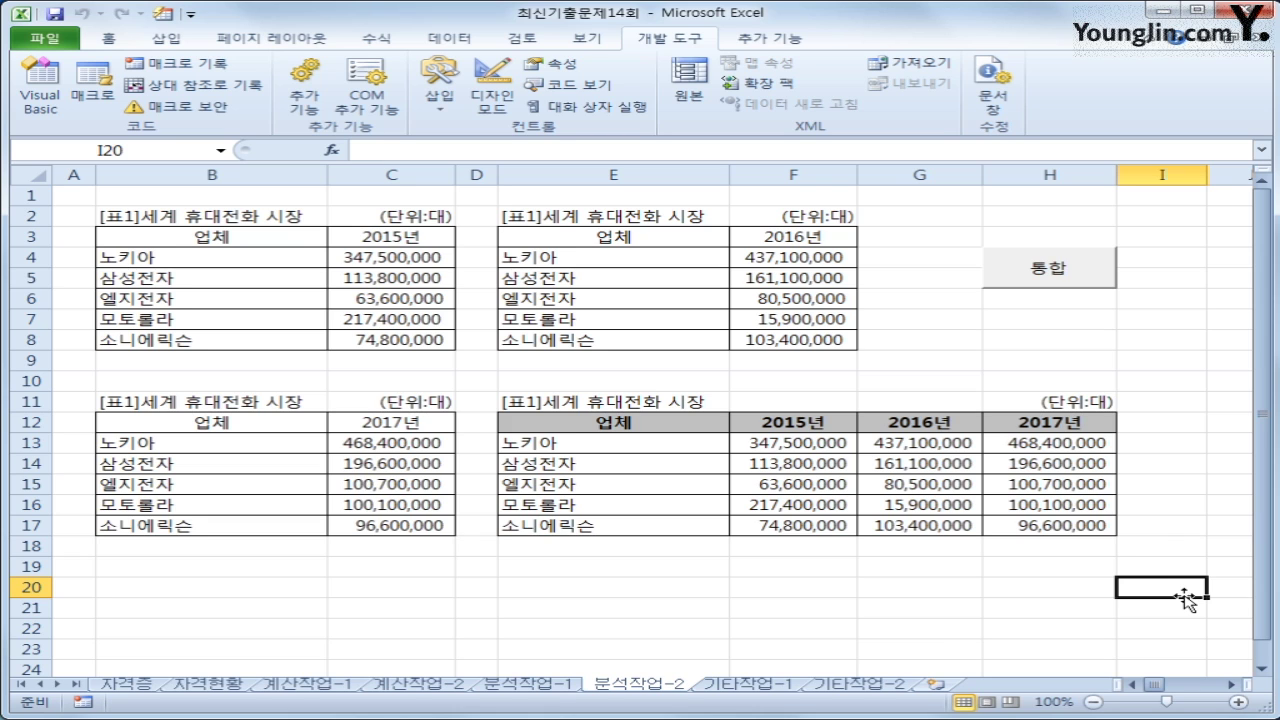
Open the 기타작업-1 sheet and select the A사 series in its column chart.
click(748, 684)
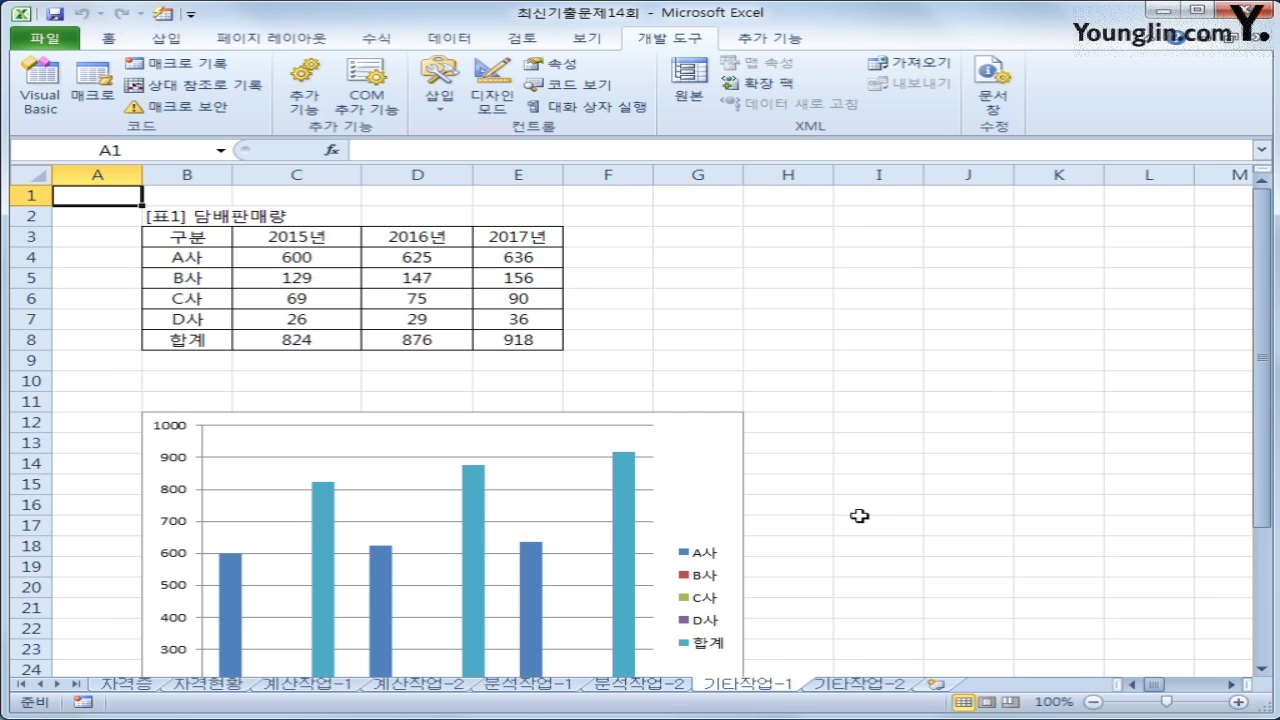
scroll(859, 515, down, 3)
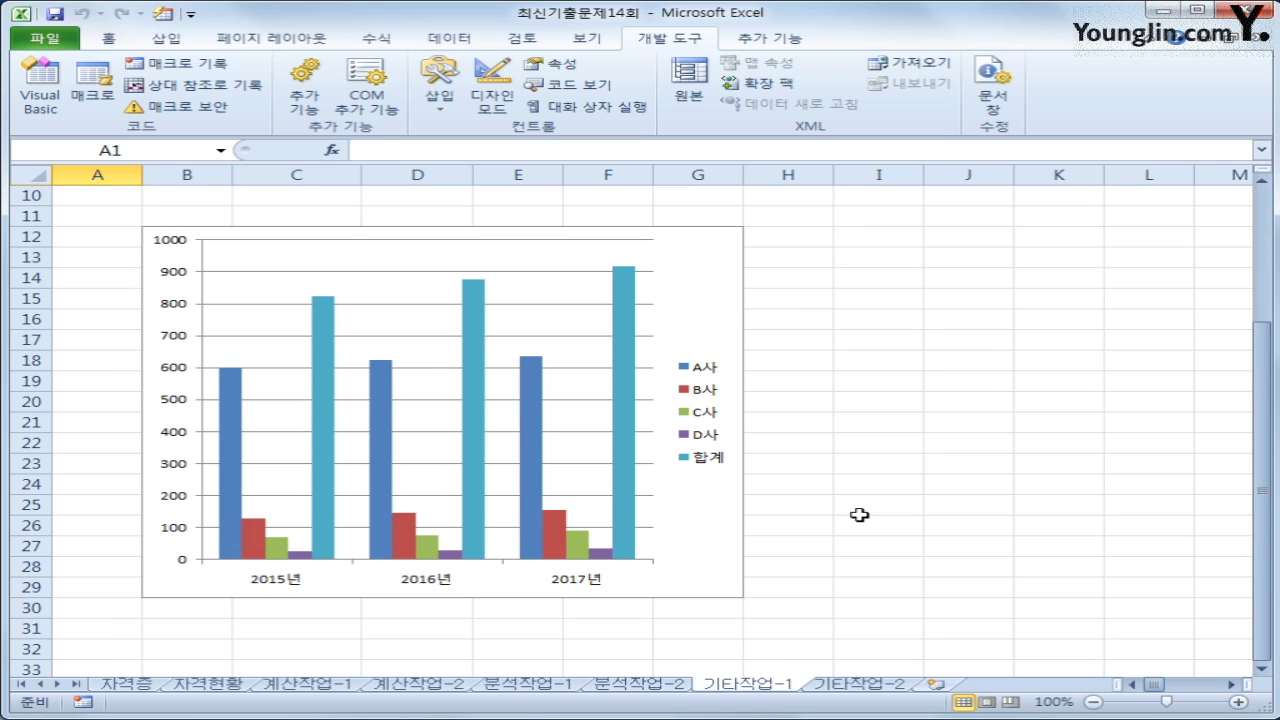
click(227, 443)
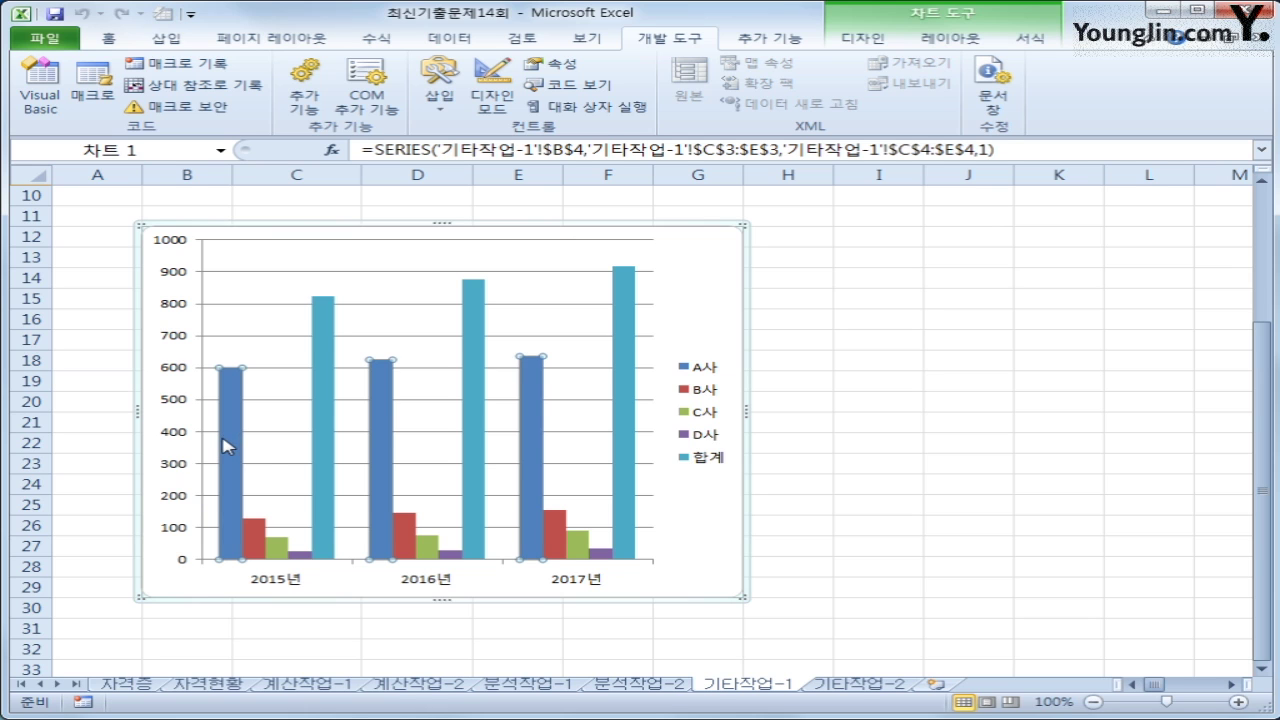
Try adding a linear trendline (선형 추세선) to the A사 series.
scroll(266, 451, up, 3)
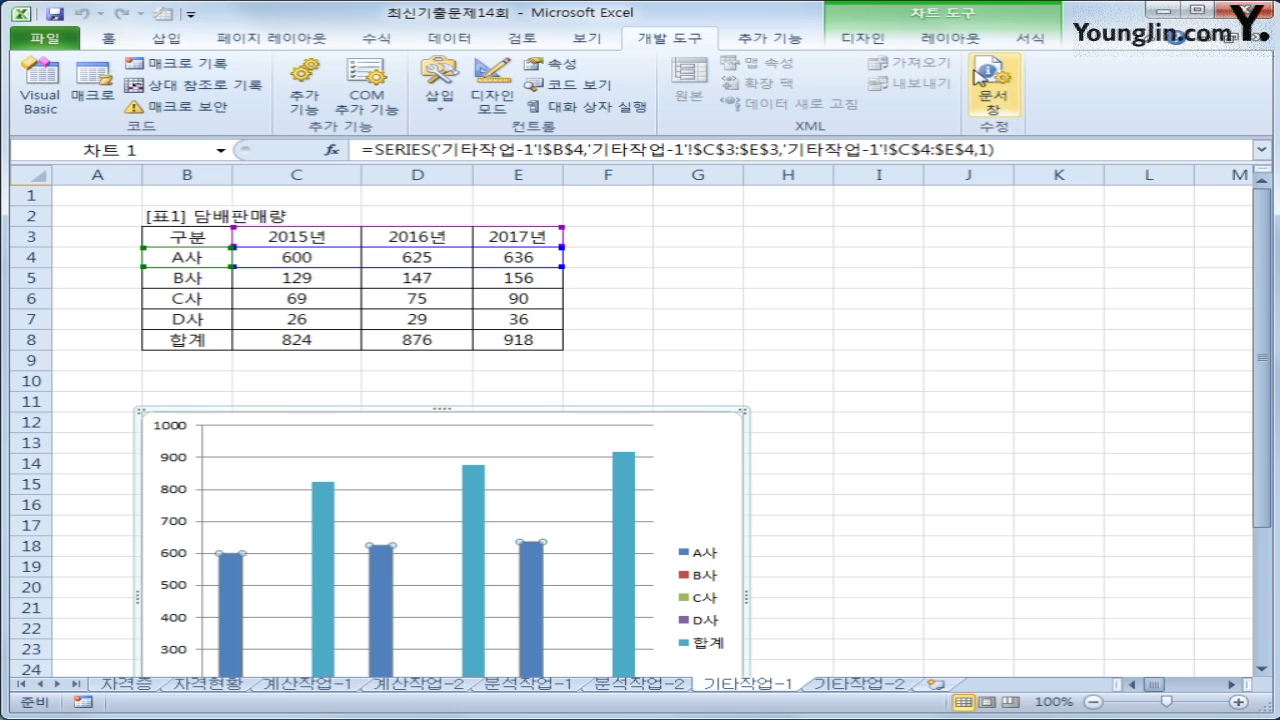
click(862, 40)
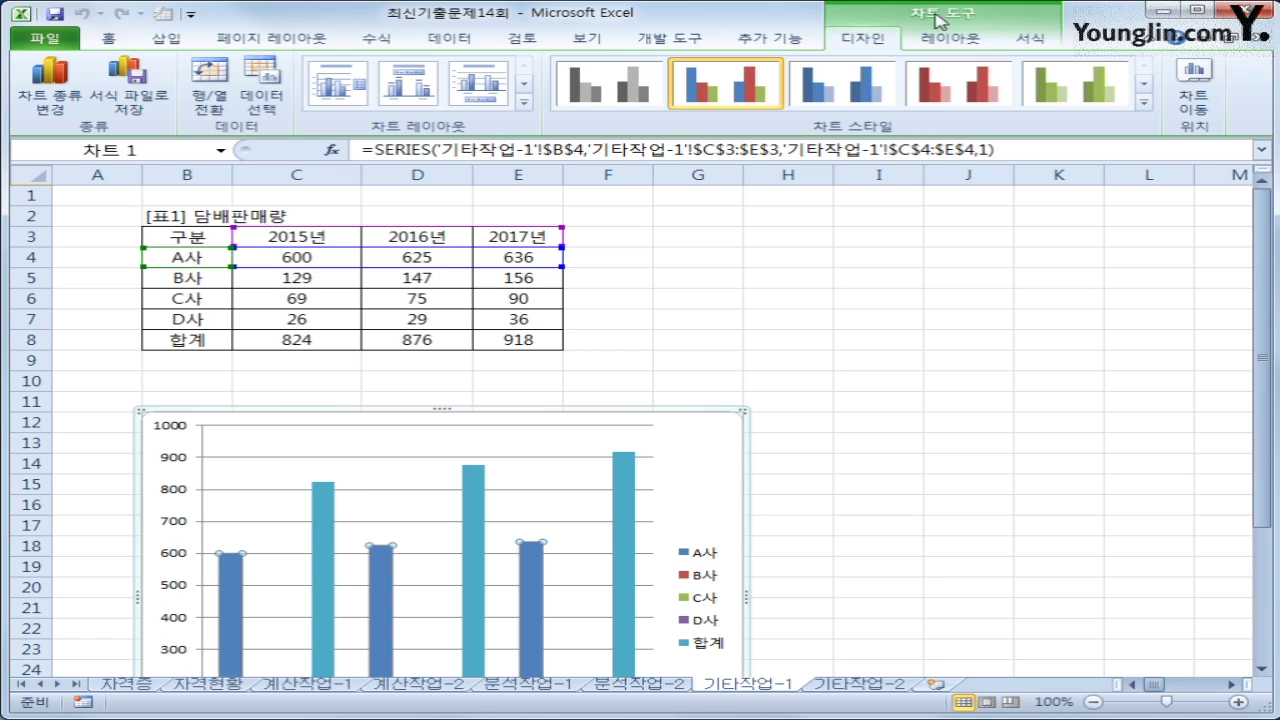
click(938, 42)
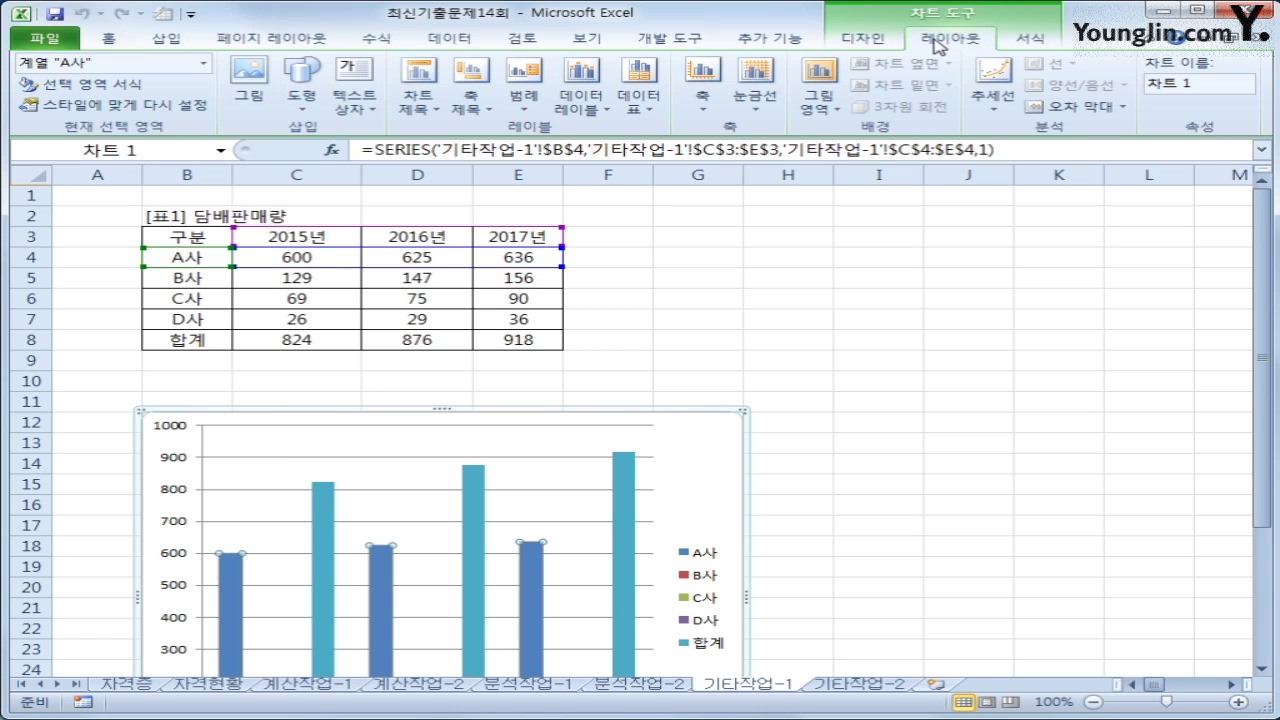
click(1030, 38)
click(970, 44)
click(988, 100)
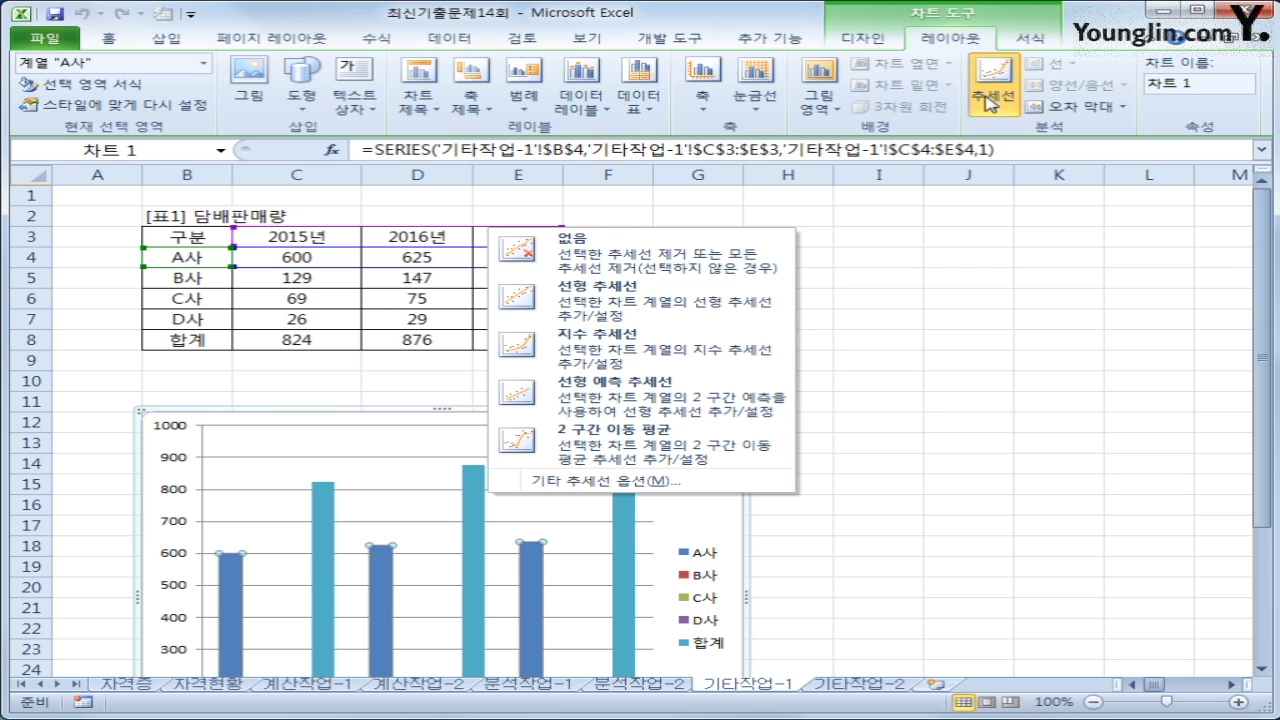
click(587, 300)
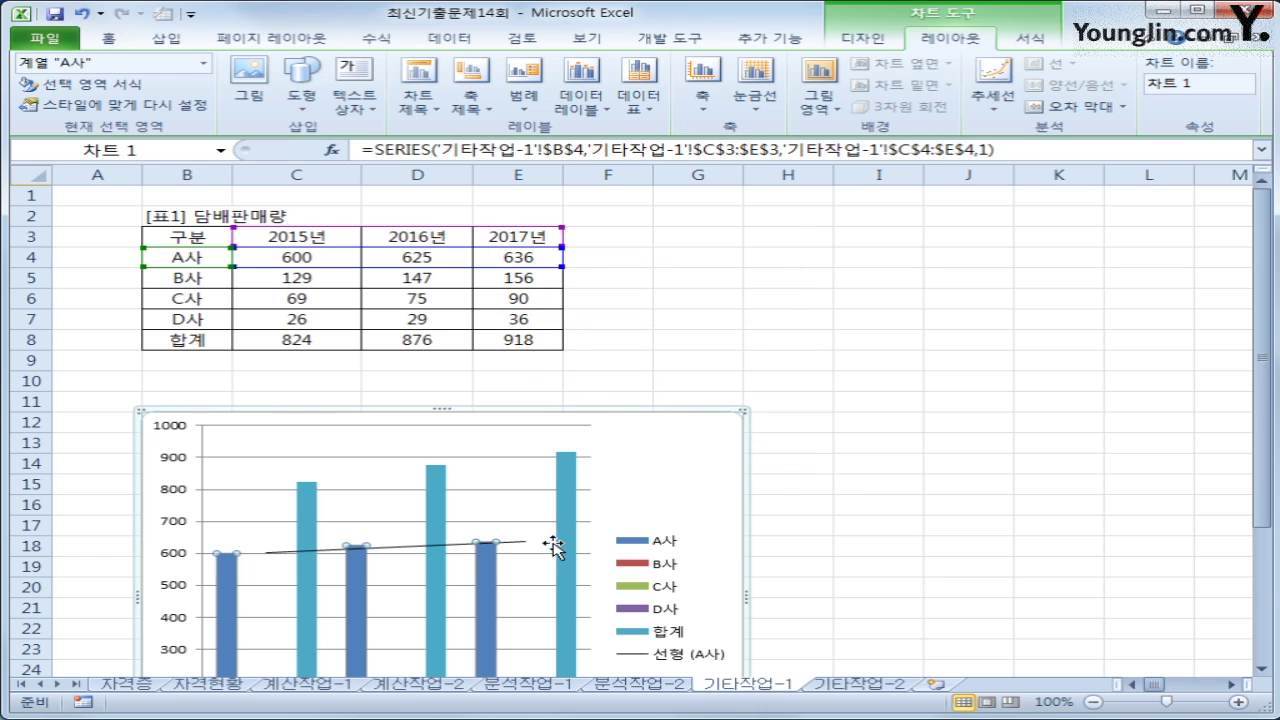
Delete the A사 series, then undo both the deletion and the linear trendline.
key(Delete)
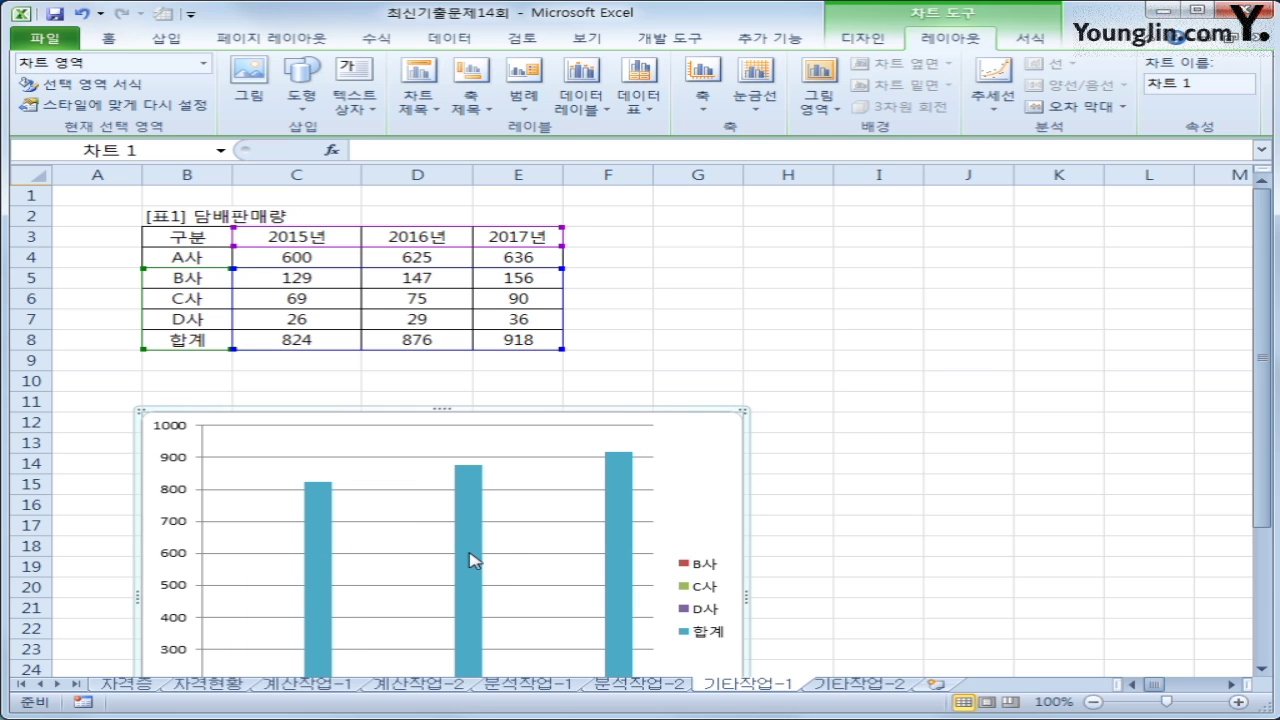
key(ctrl+z)
click(82, 13)
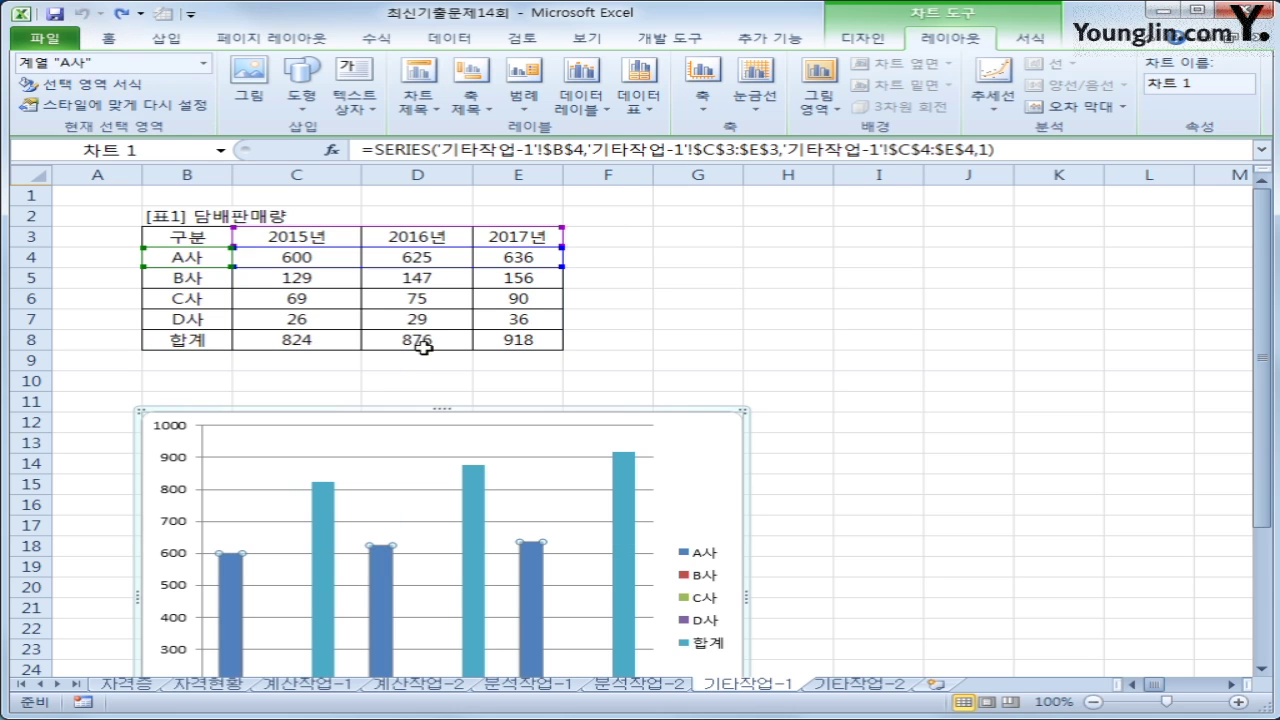
key(ctrl+z)
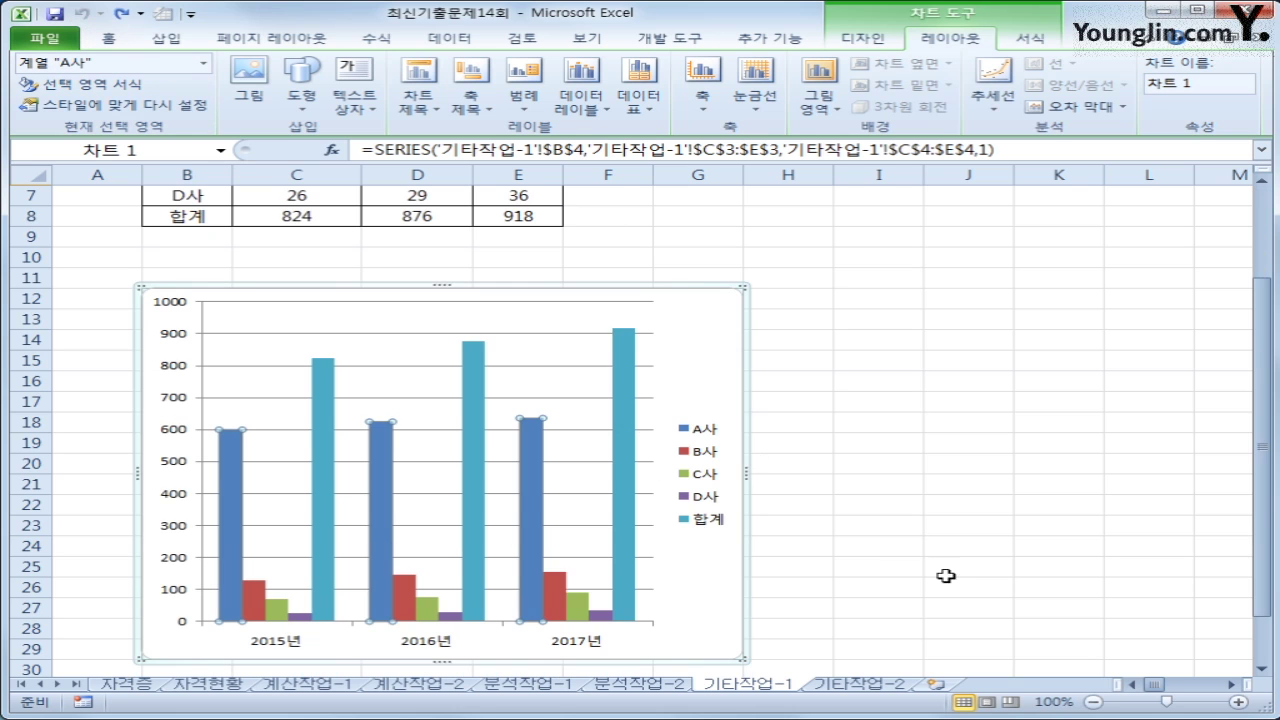
Add a polynomial (다항식) trendline of order 2 to the A사 series, forecasting 1 period forward.
right_click(240, 450)
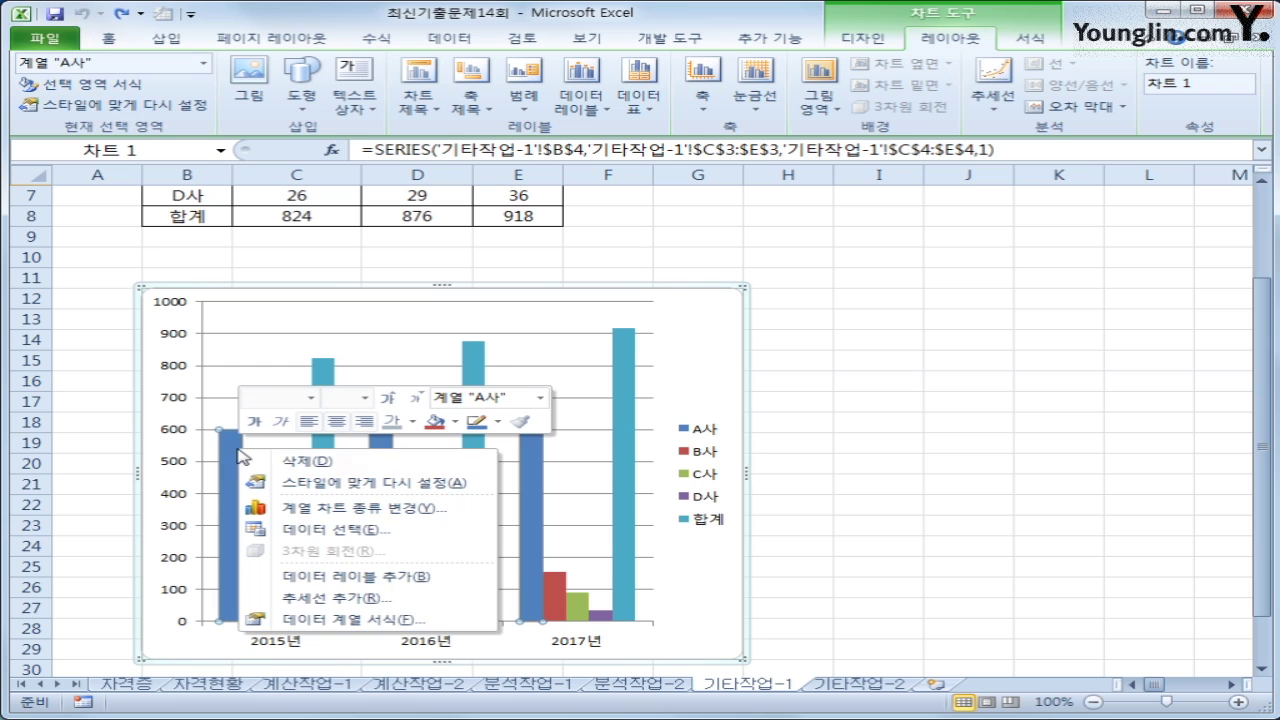
click(441, 598)
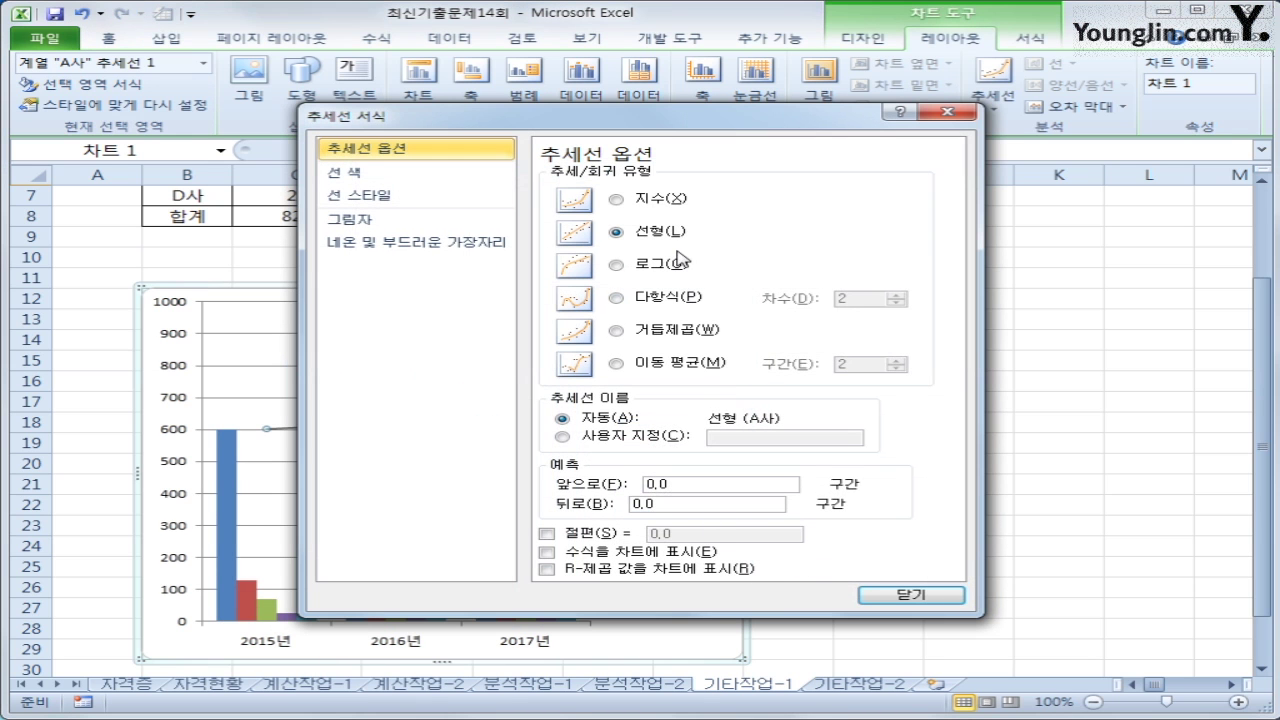
click(681, 306)
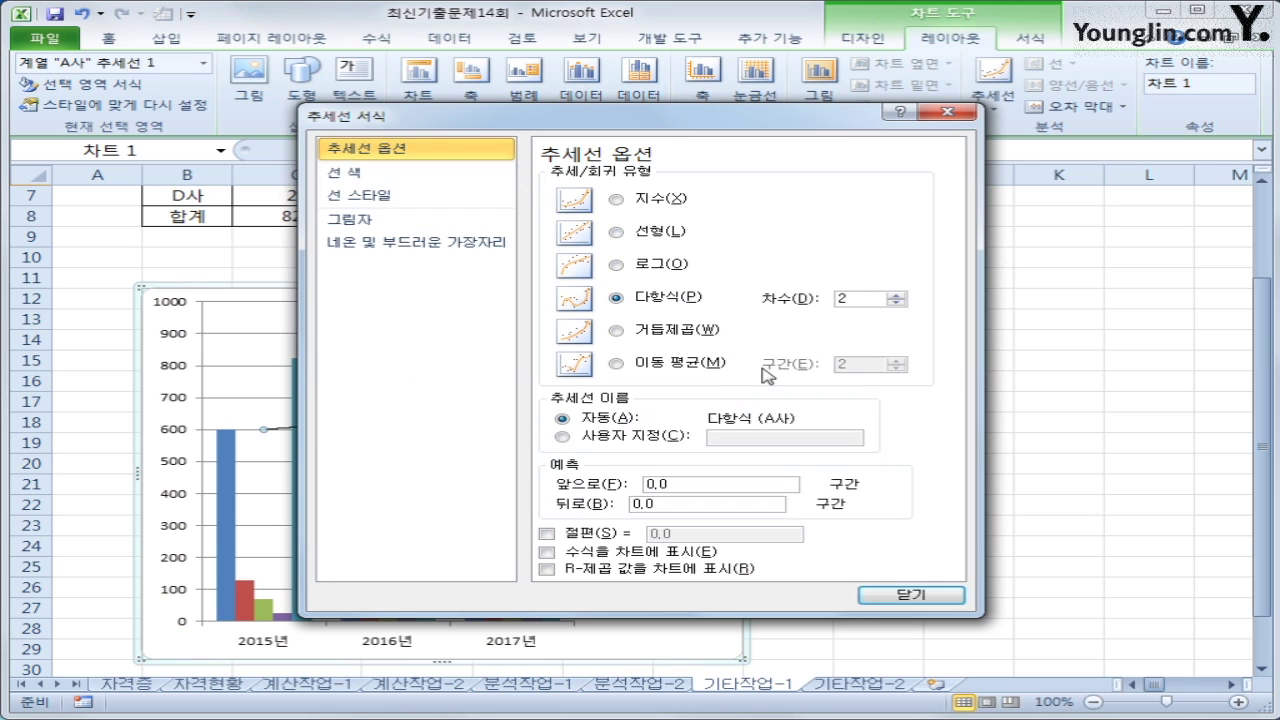
drag(722, 484, 588, 470)
text(1)
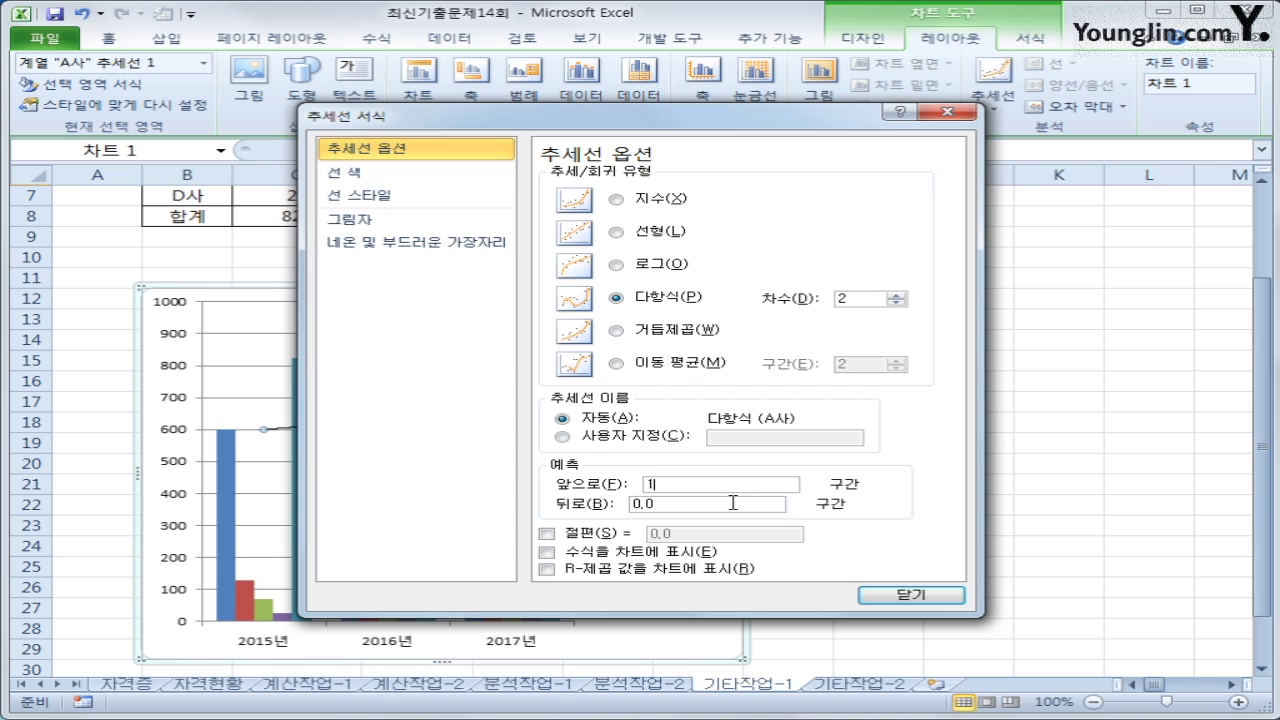
click(880, 600)
click(1019, 551)
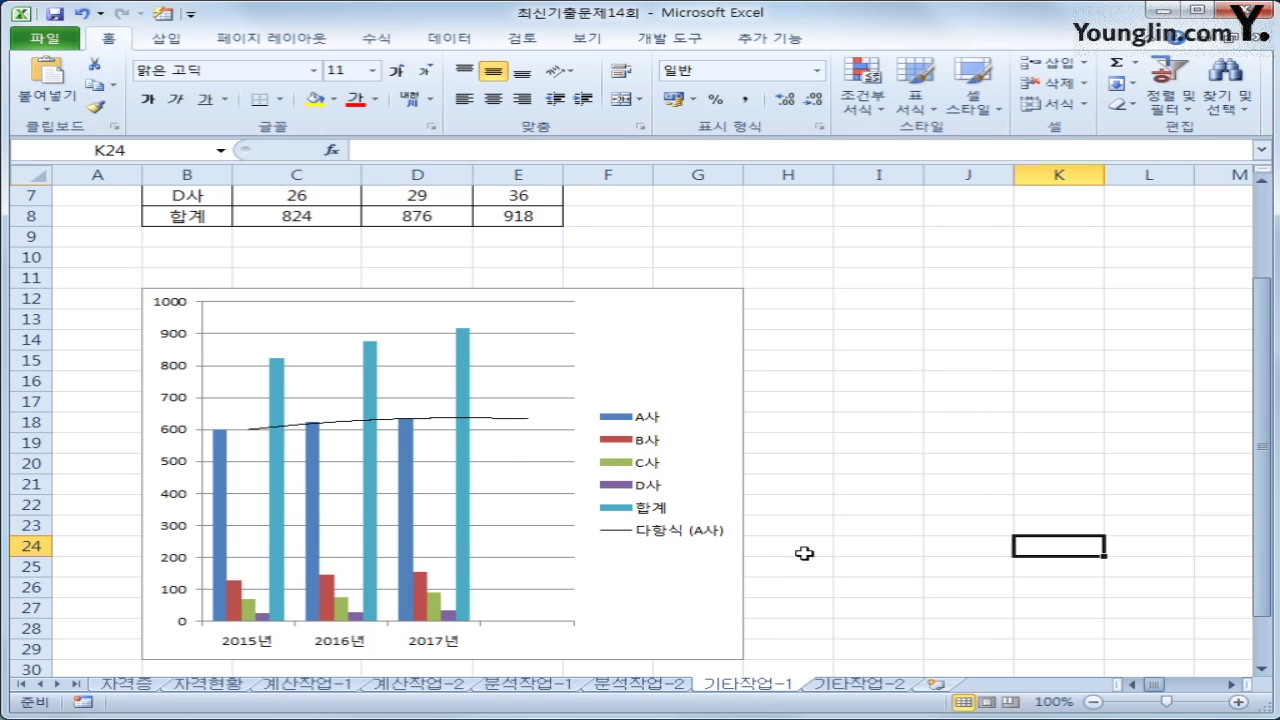
Change the 합계 series to a line chart with markers (꺾은선형).
click(469, 377)
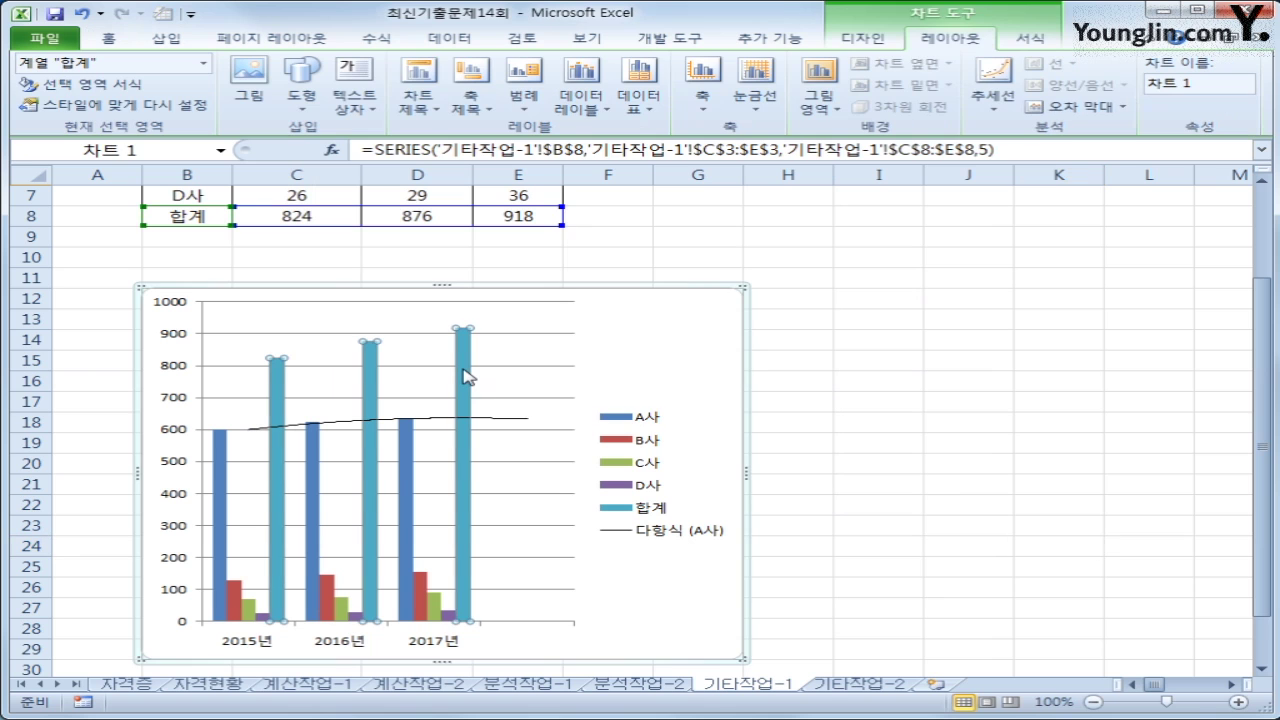
right_click(469, 377)
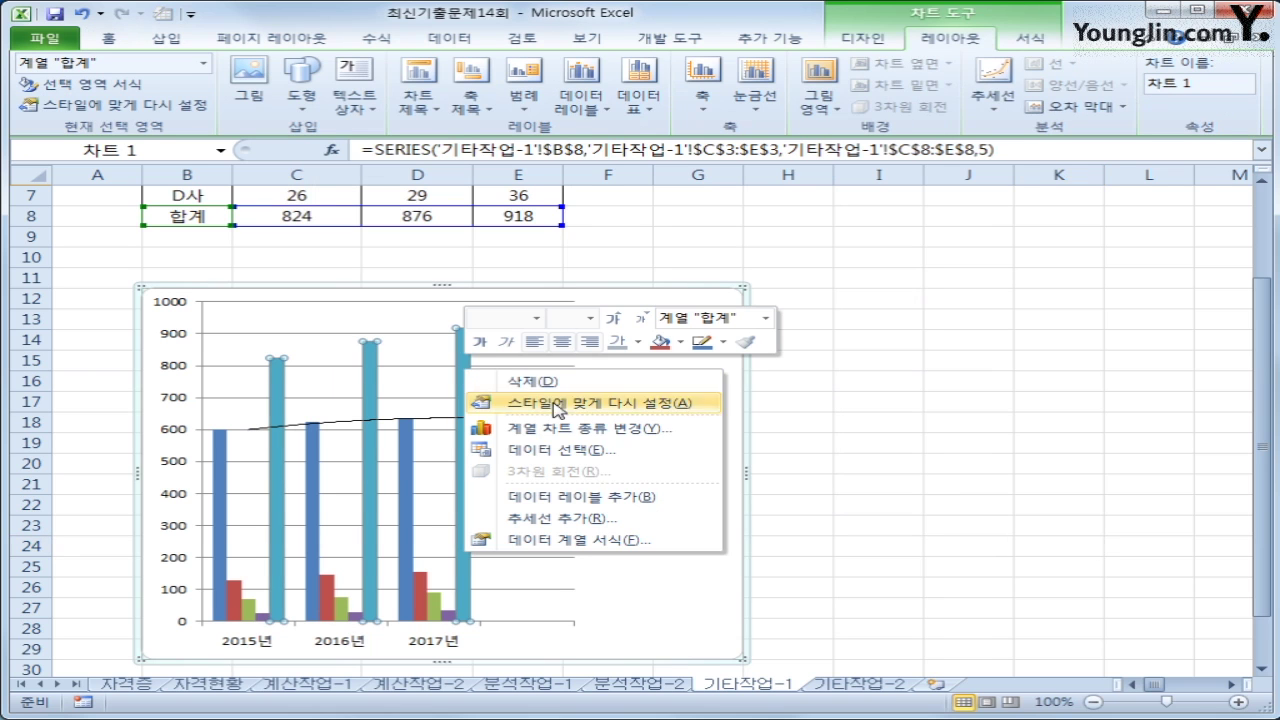
click(600, 426)
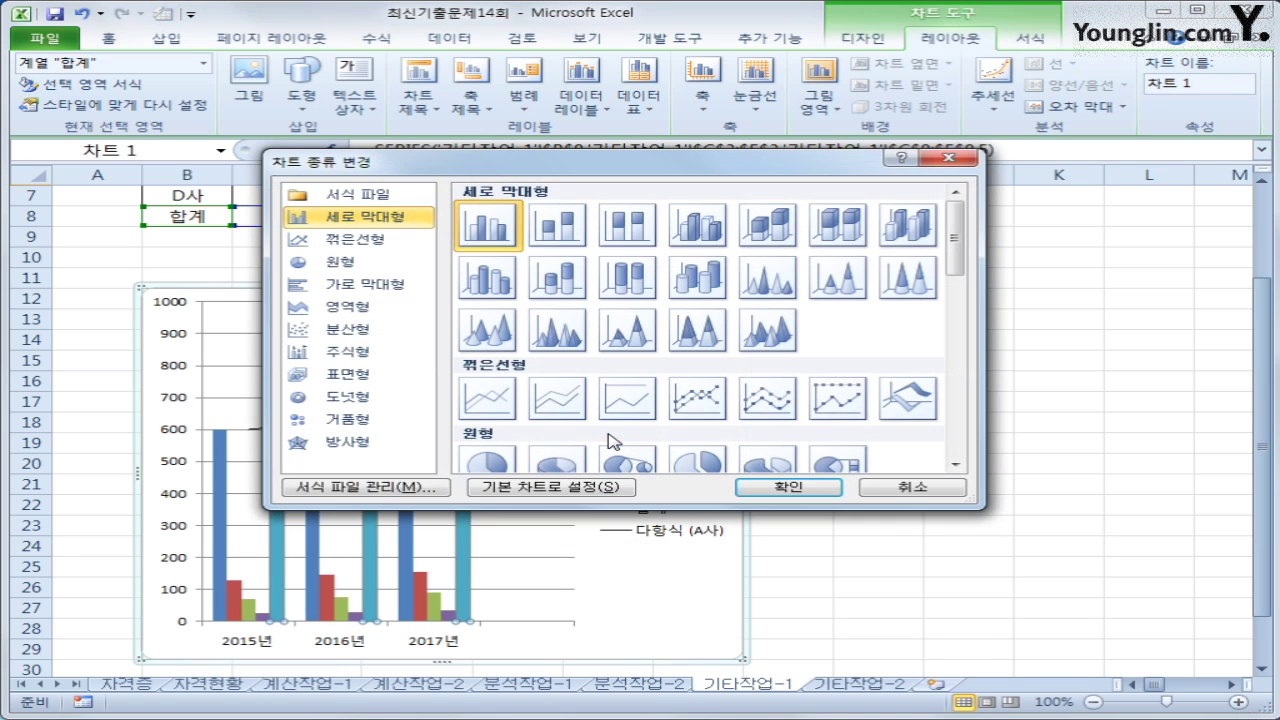
click(693, 400)
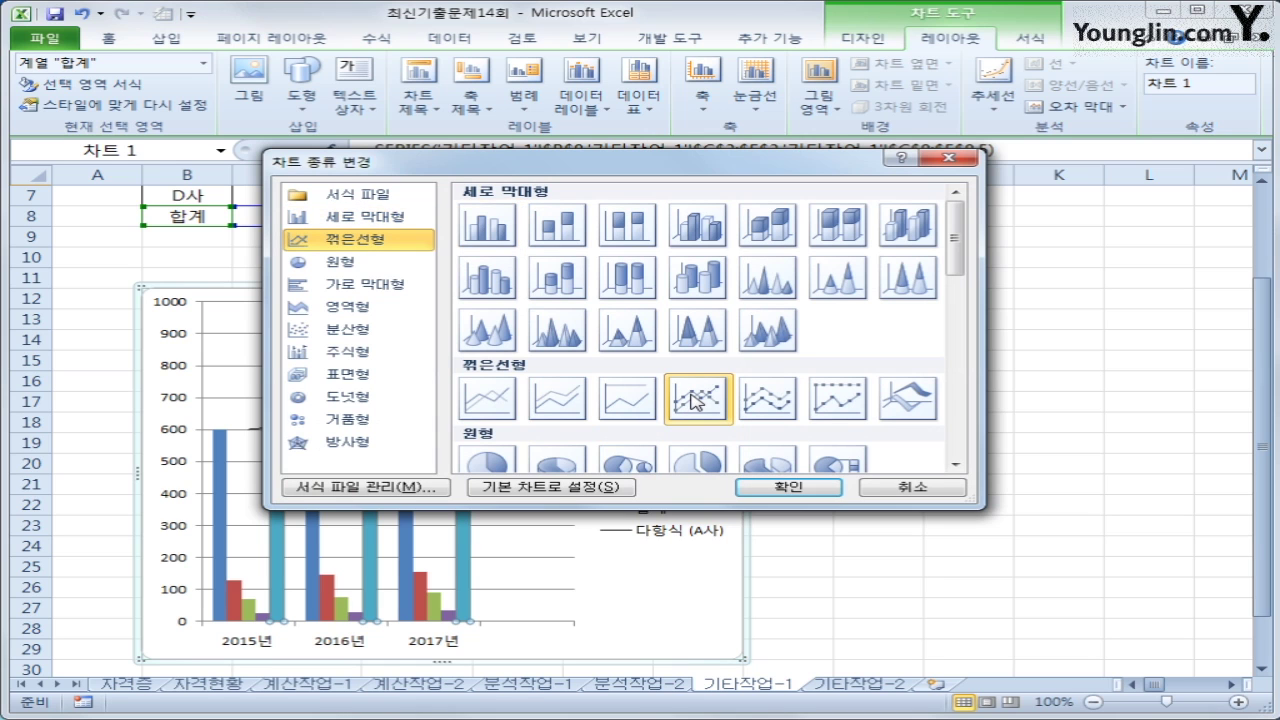
click(790, 487)
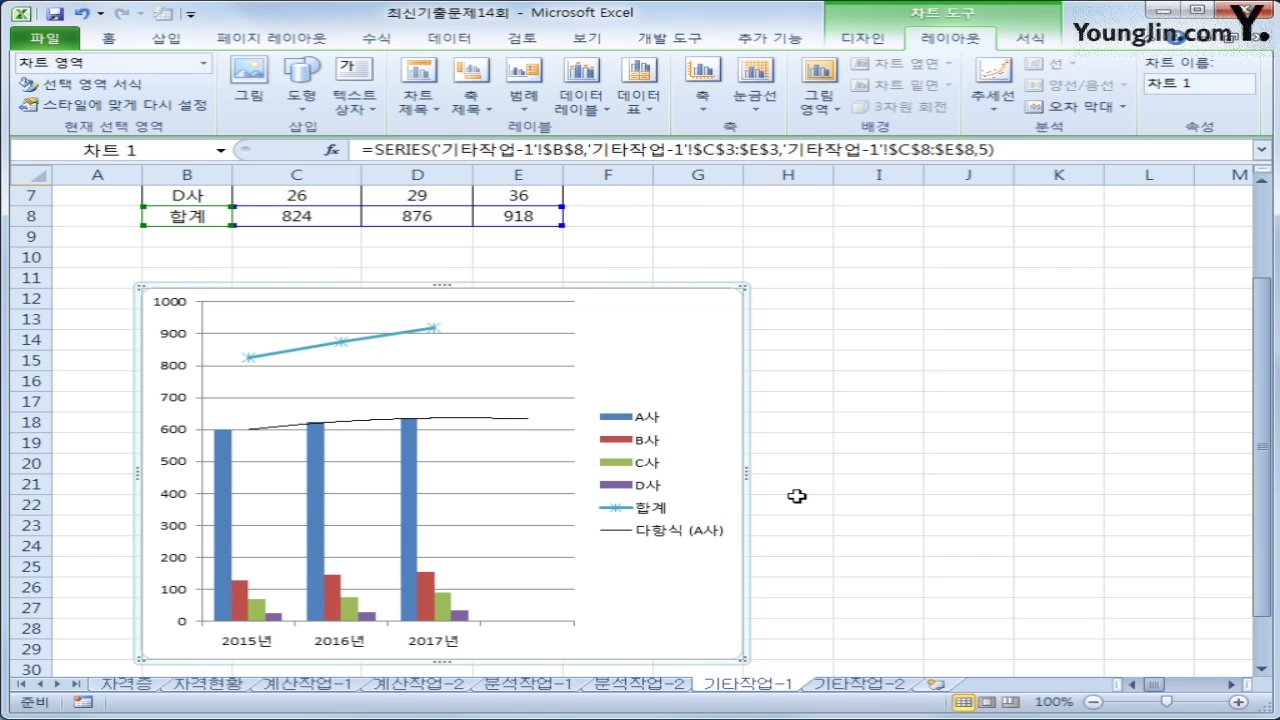
Plot the 합계 line series on the secondary axis (보조 축).
click(344, 341)
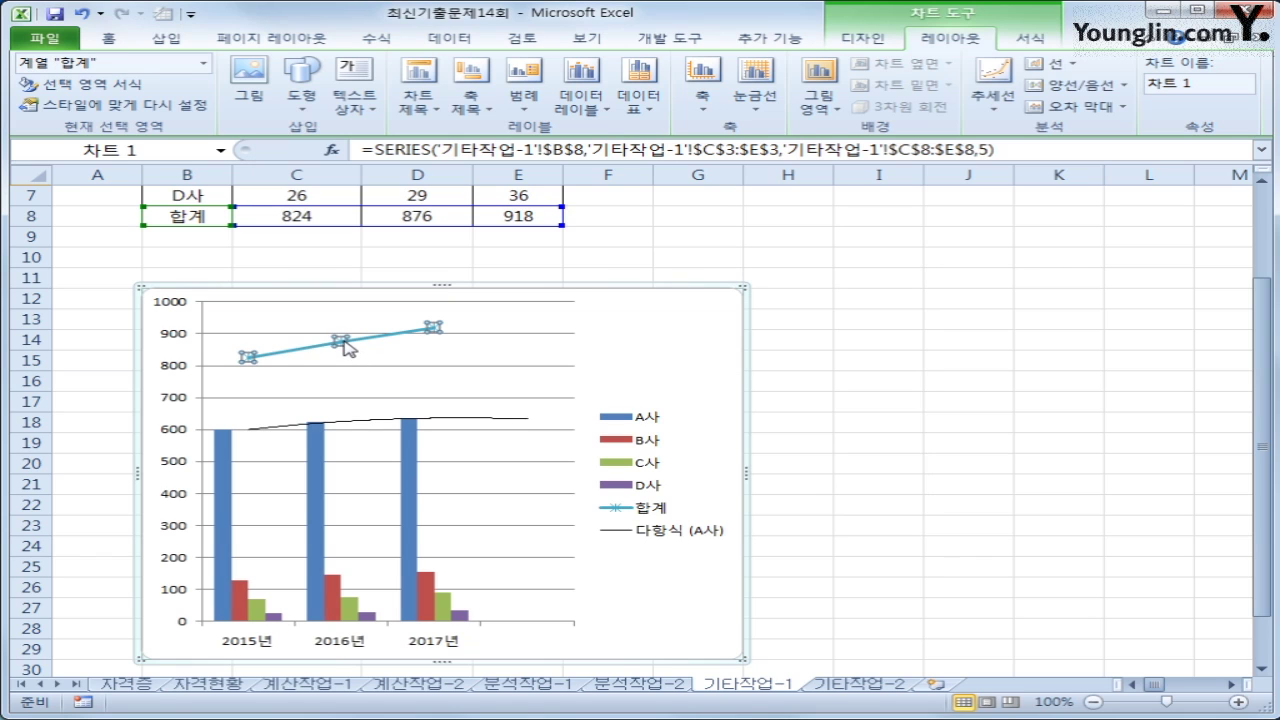
right_click(344, 345)
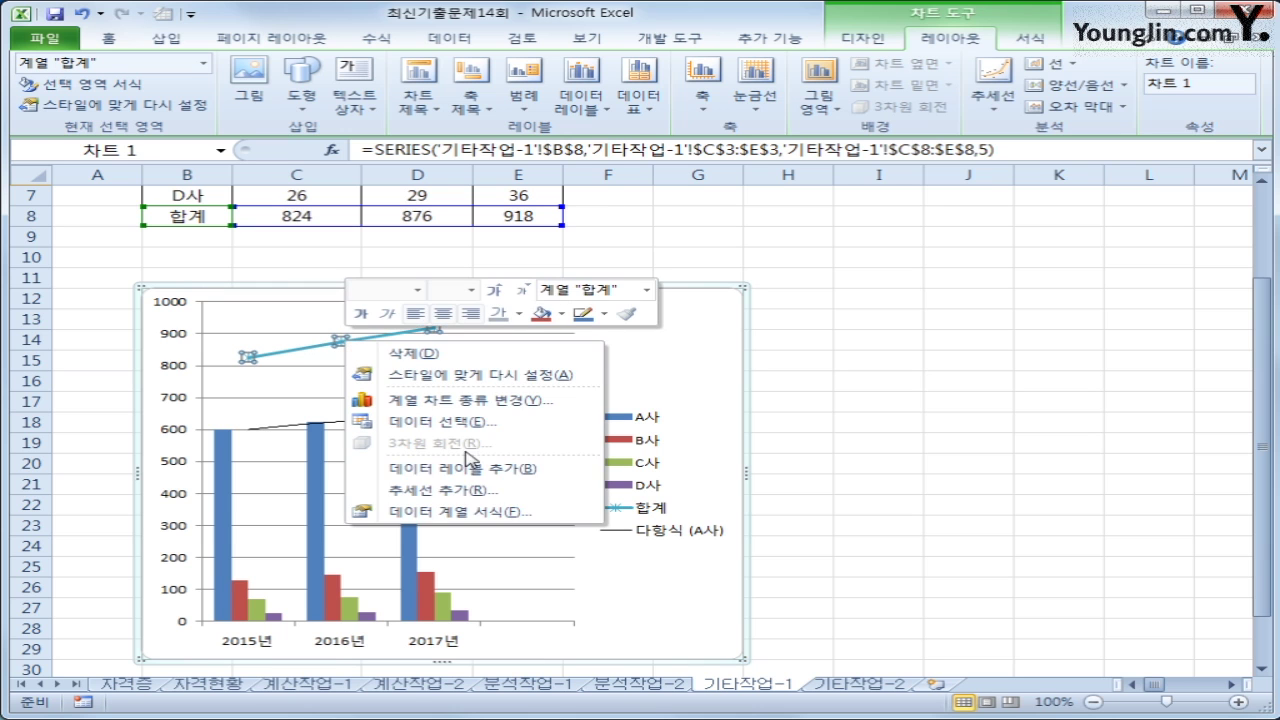
click(466, 511)
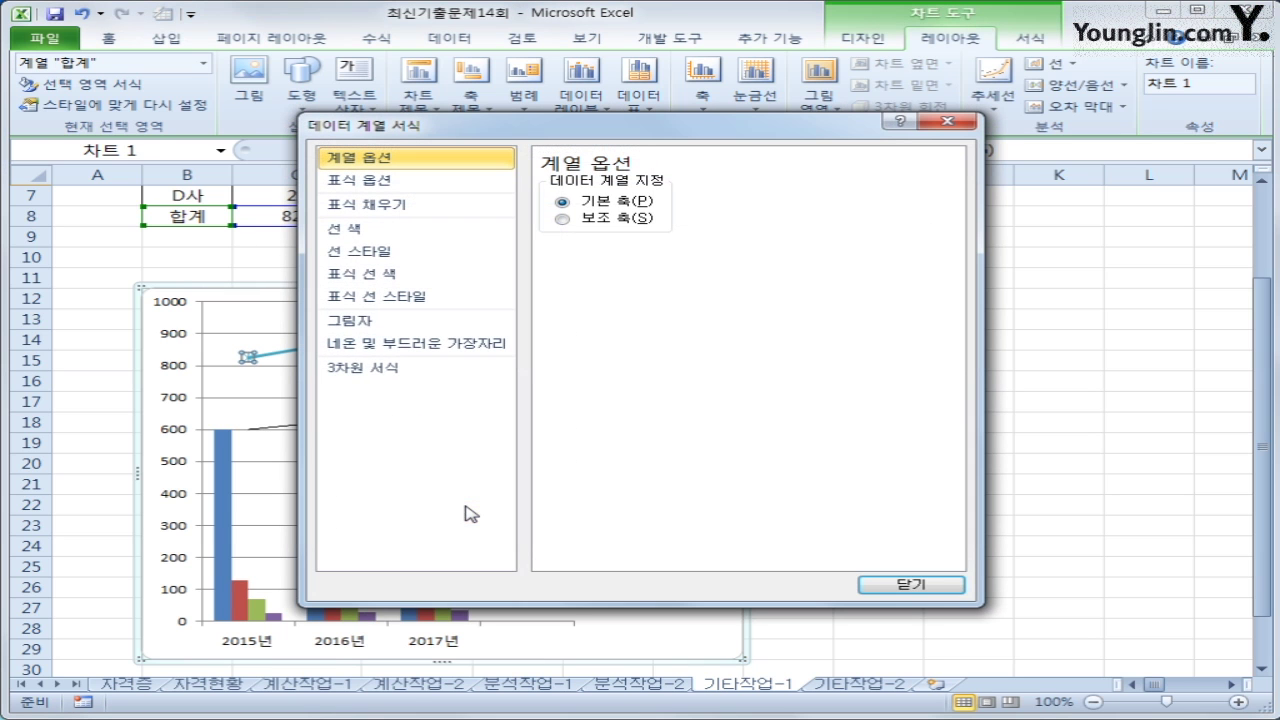
click(591, 224)
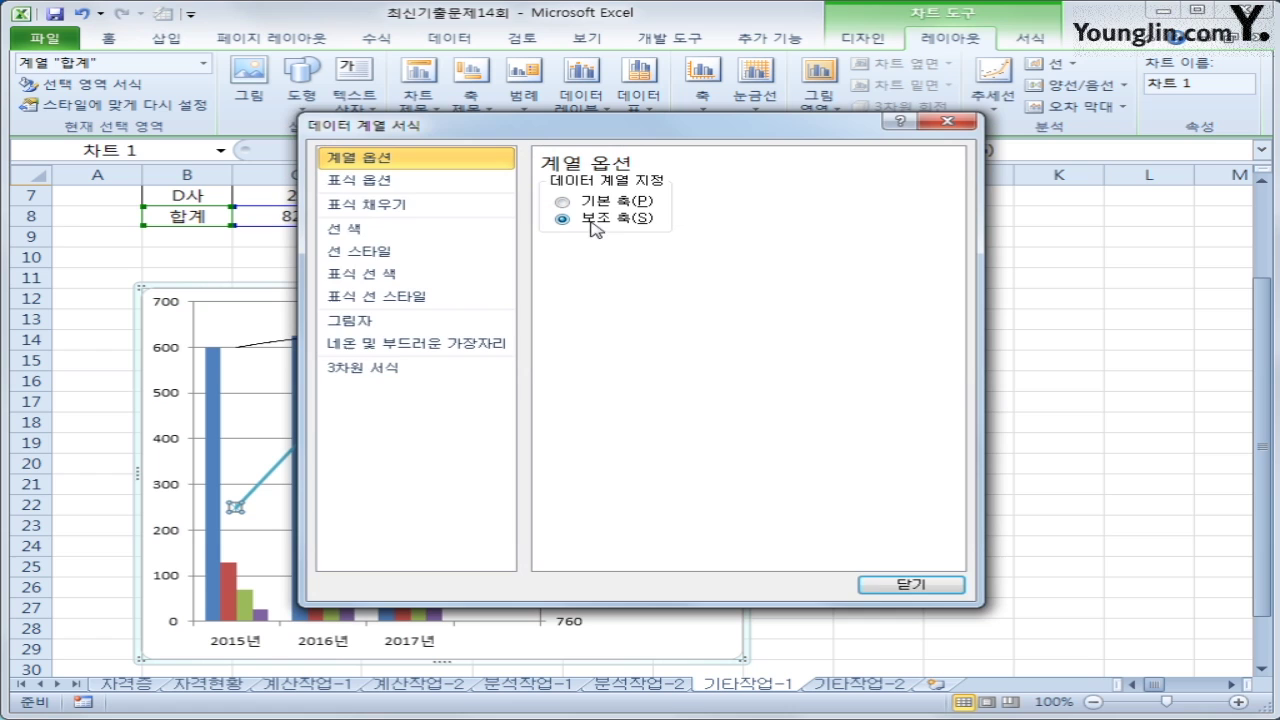
click(872, 588)
click(1068, 608)
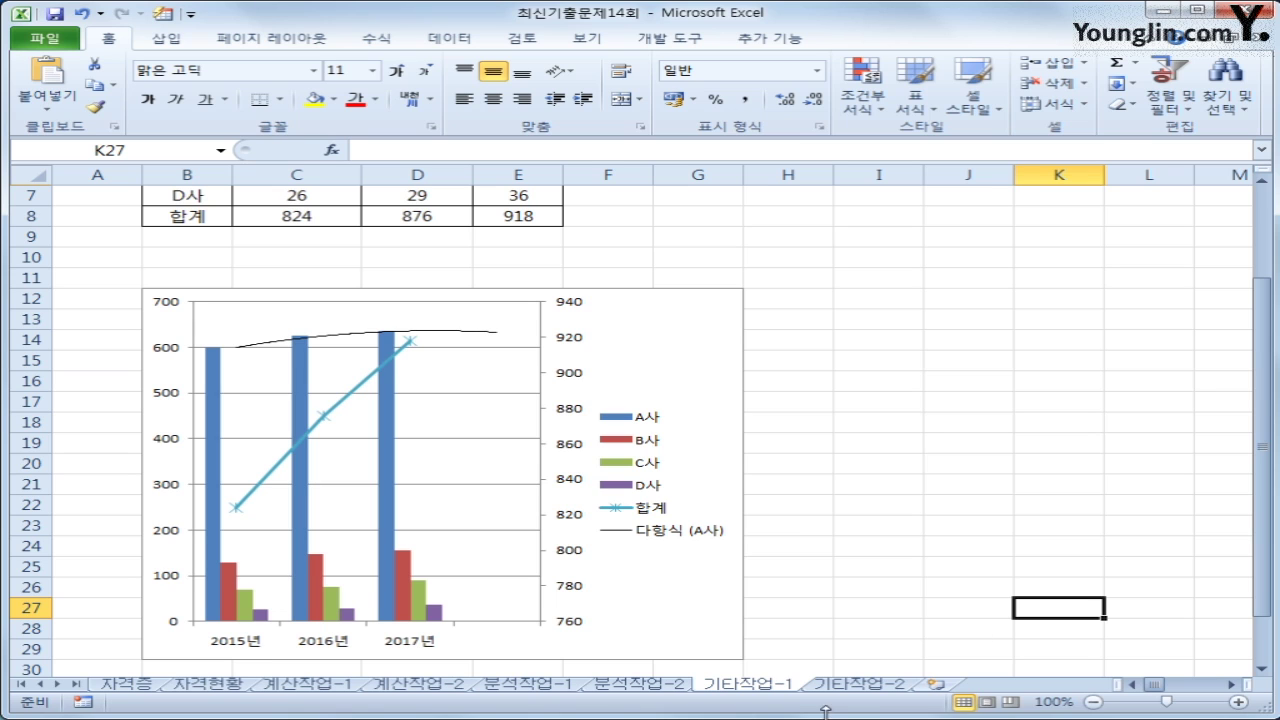
Fix the secondary vertical axis at minimum 750, maximum 950 and major unit 50.
click(568, 419)
right_click(568, 419)
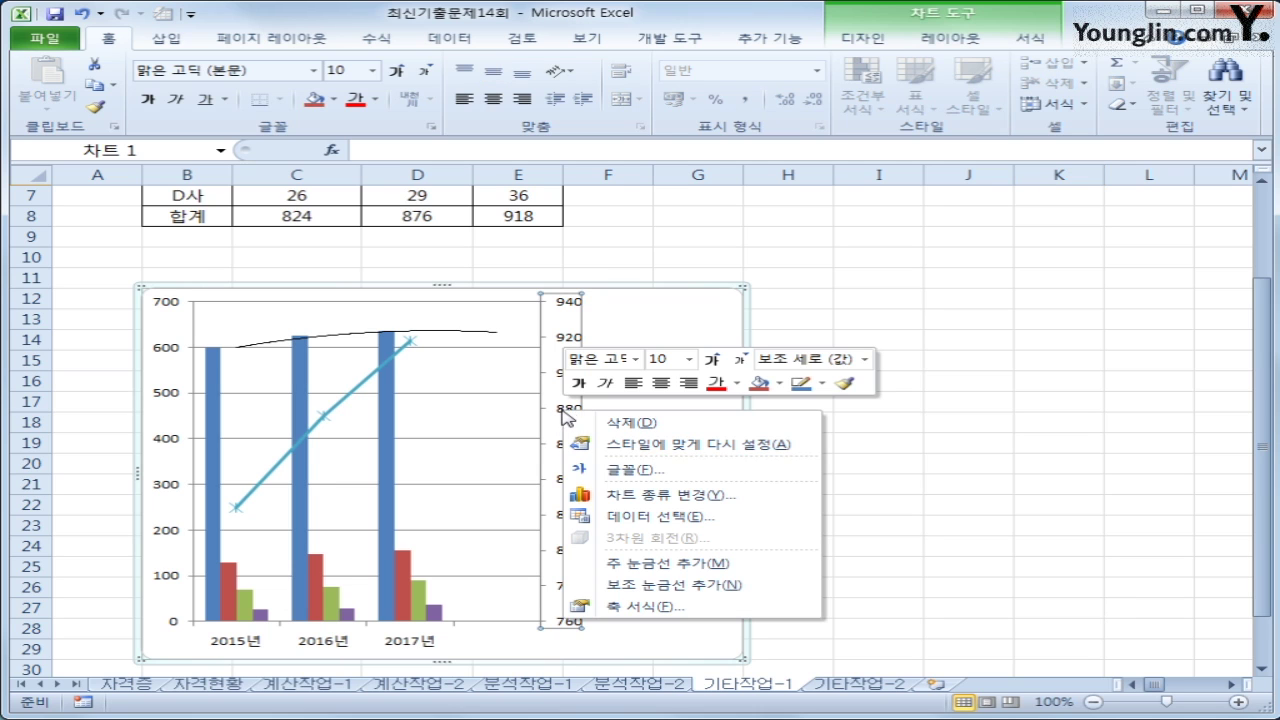
click(748, 604)
click(720, 183)
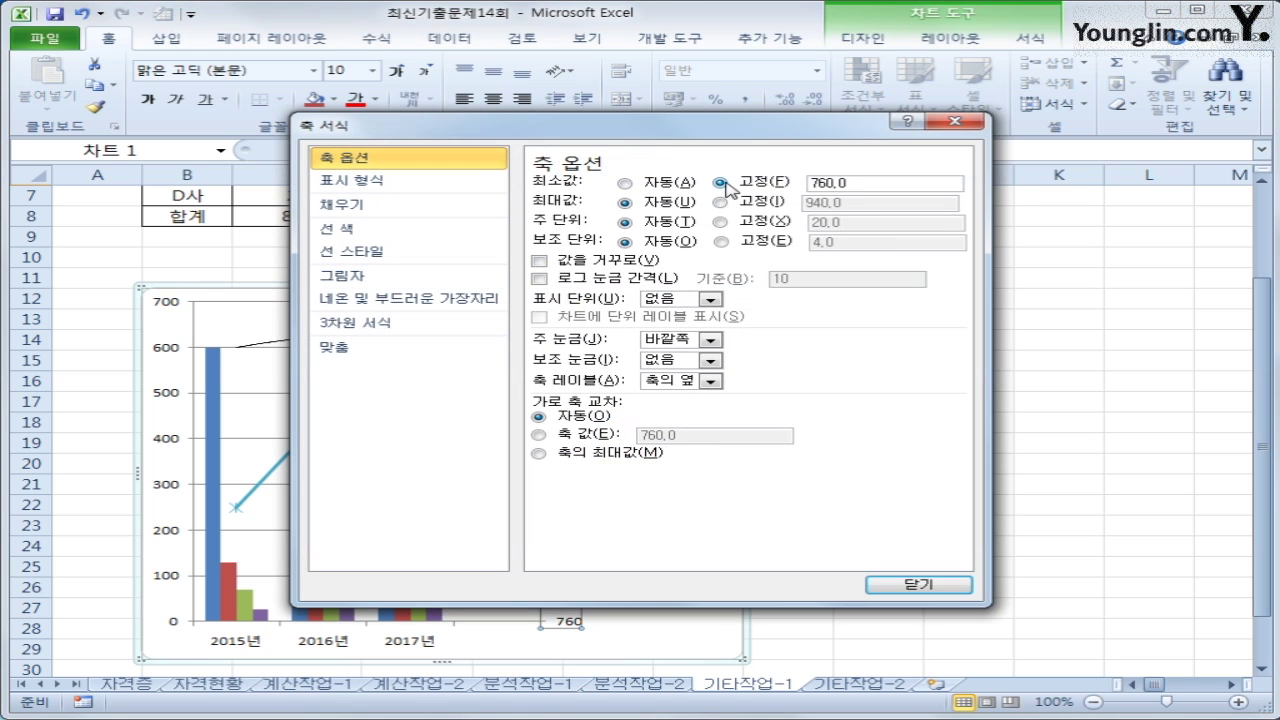
drag(850, 184, 760, 190)
text(750)
click(720, 202)
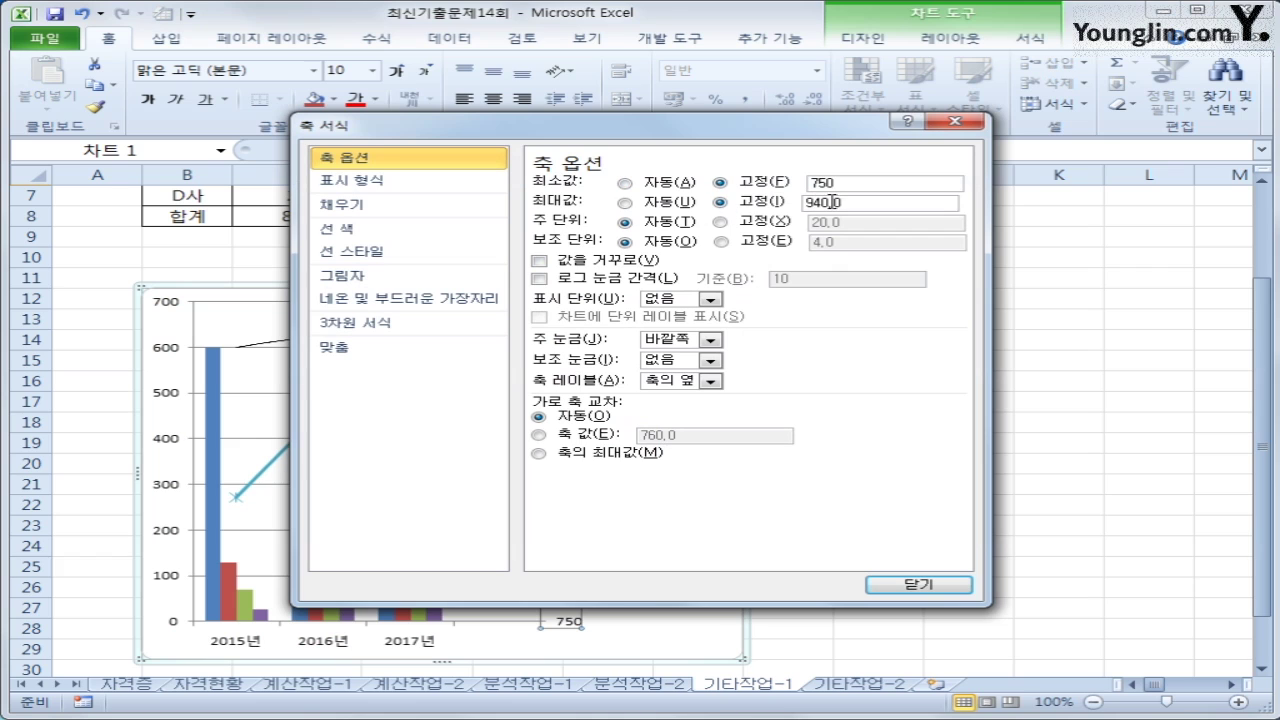
text(950)
click(770, 221)
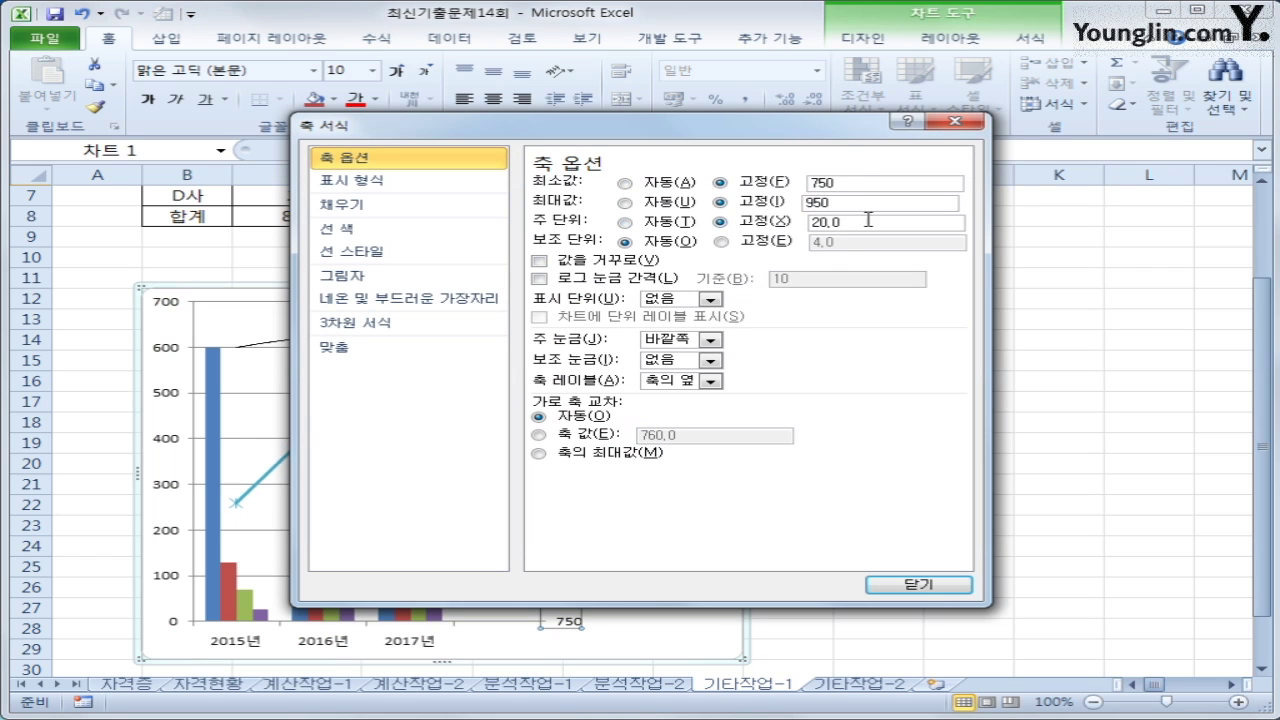
text(50)
click(940, 586)
click(1019, 599)
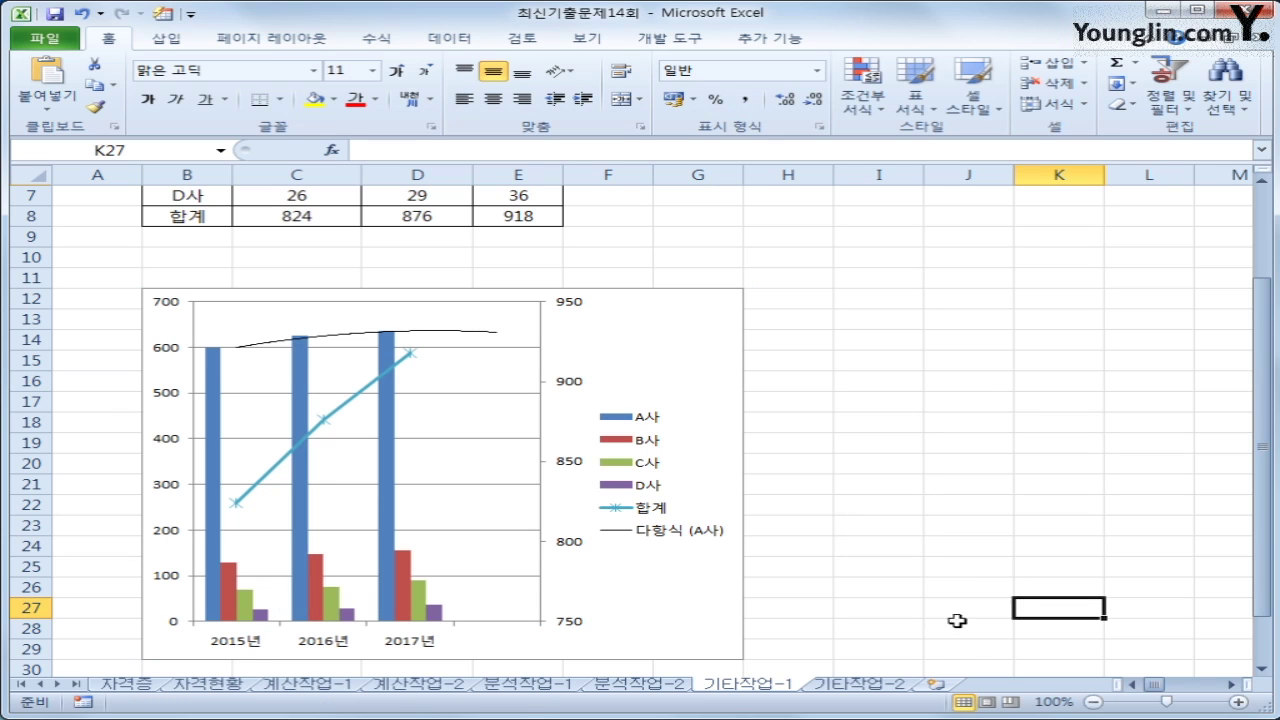
Add a chart title above the plot (차트 위) with the text 담배 판매량.
click(689, 330)
click(940, 33)
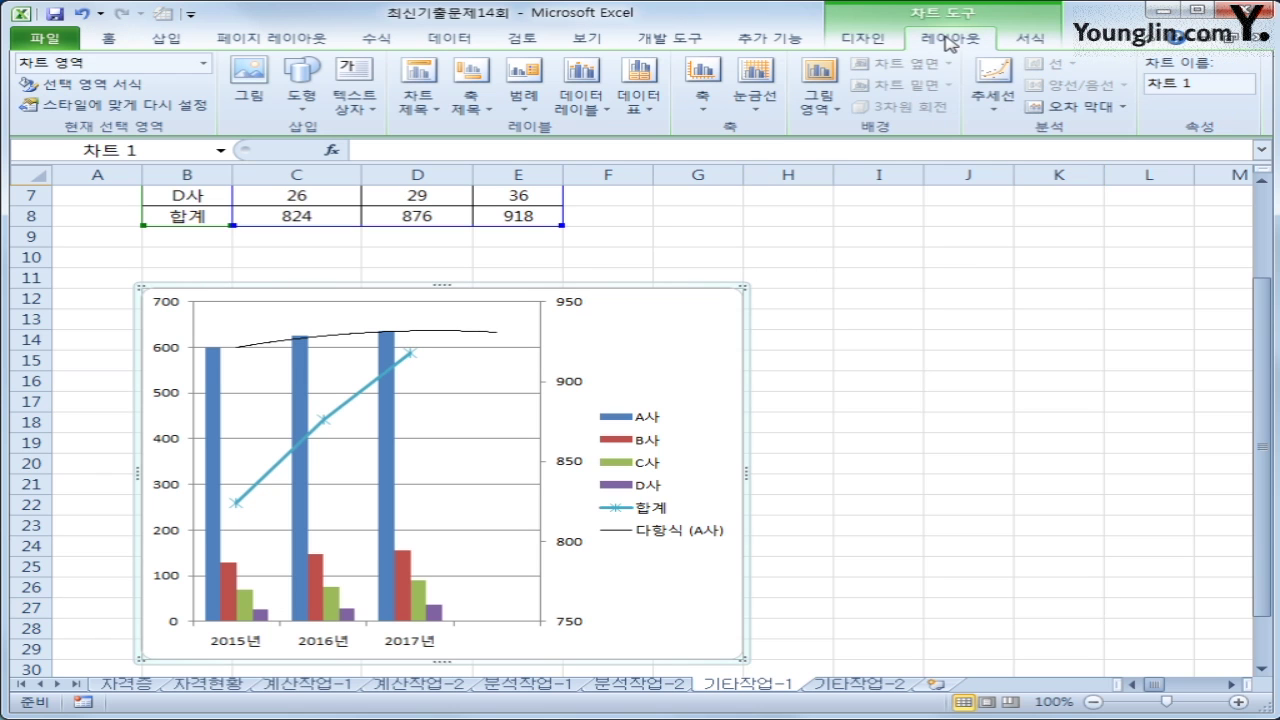
click(428, 108)
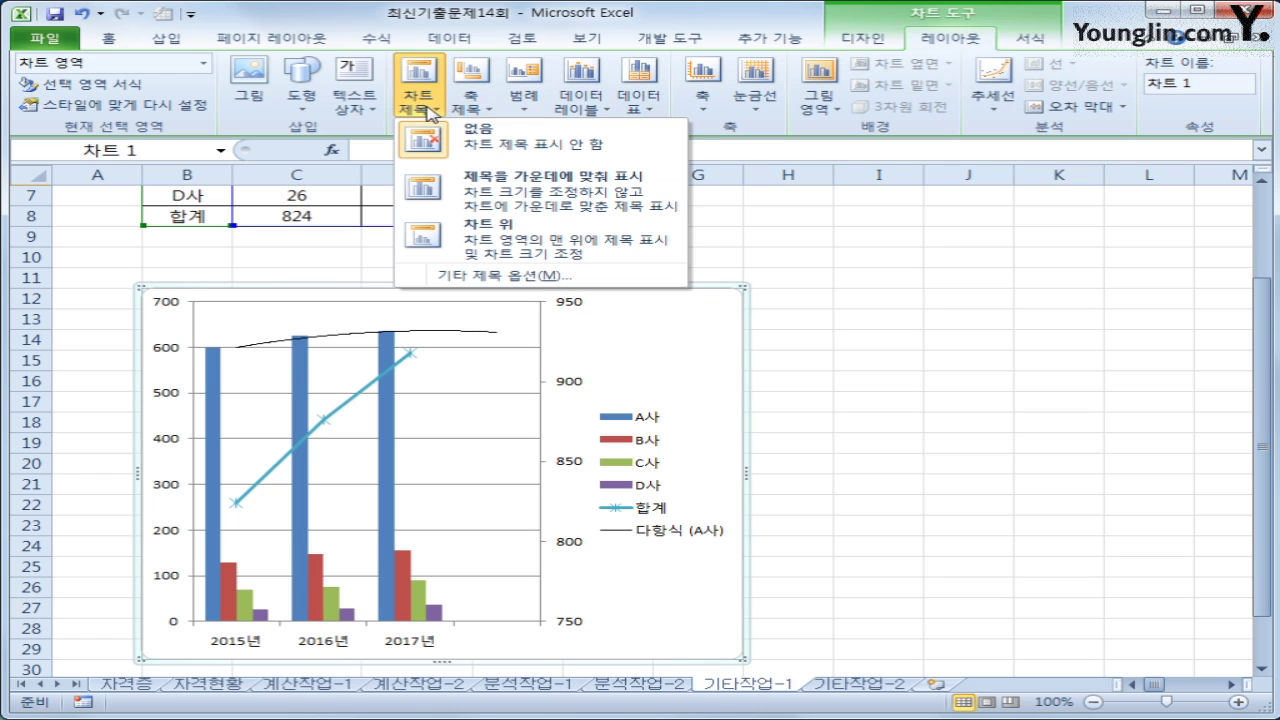
click(486, 236)
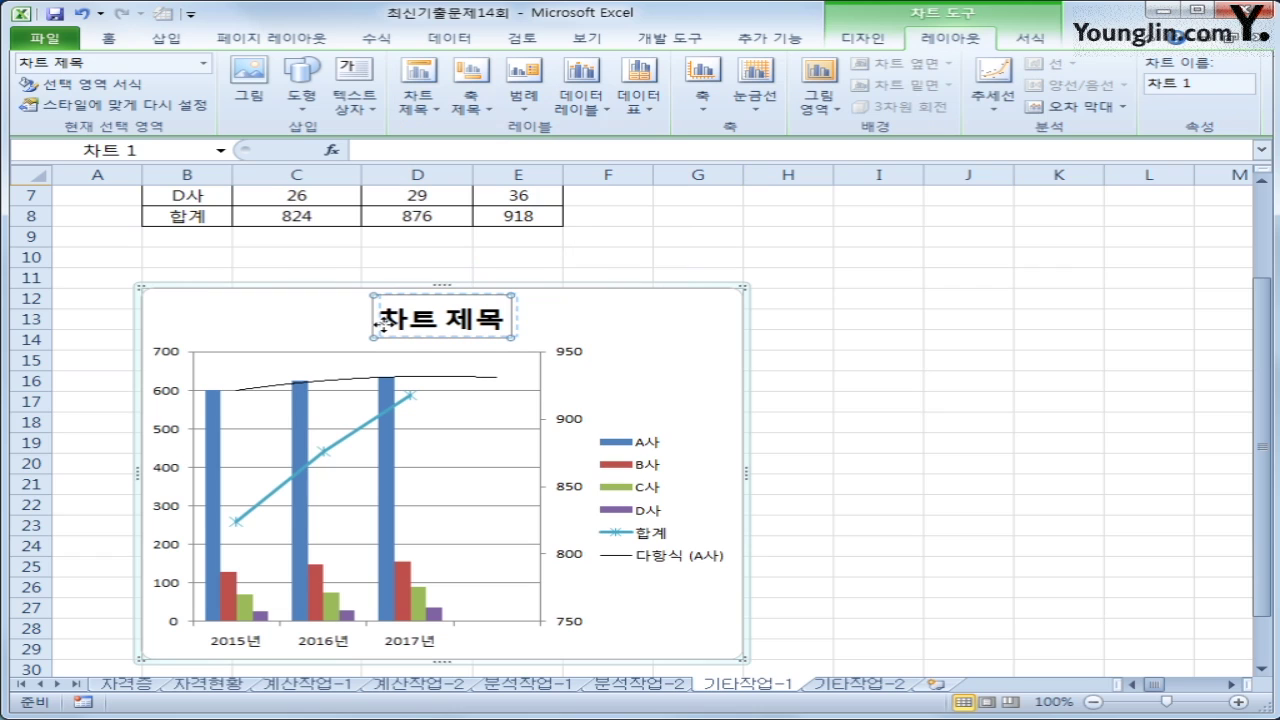
drag(381, 320, 520, 322)
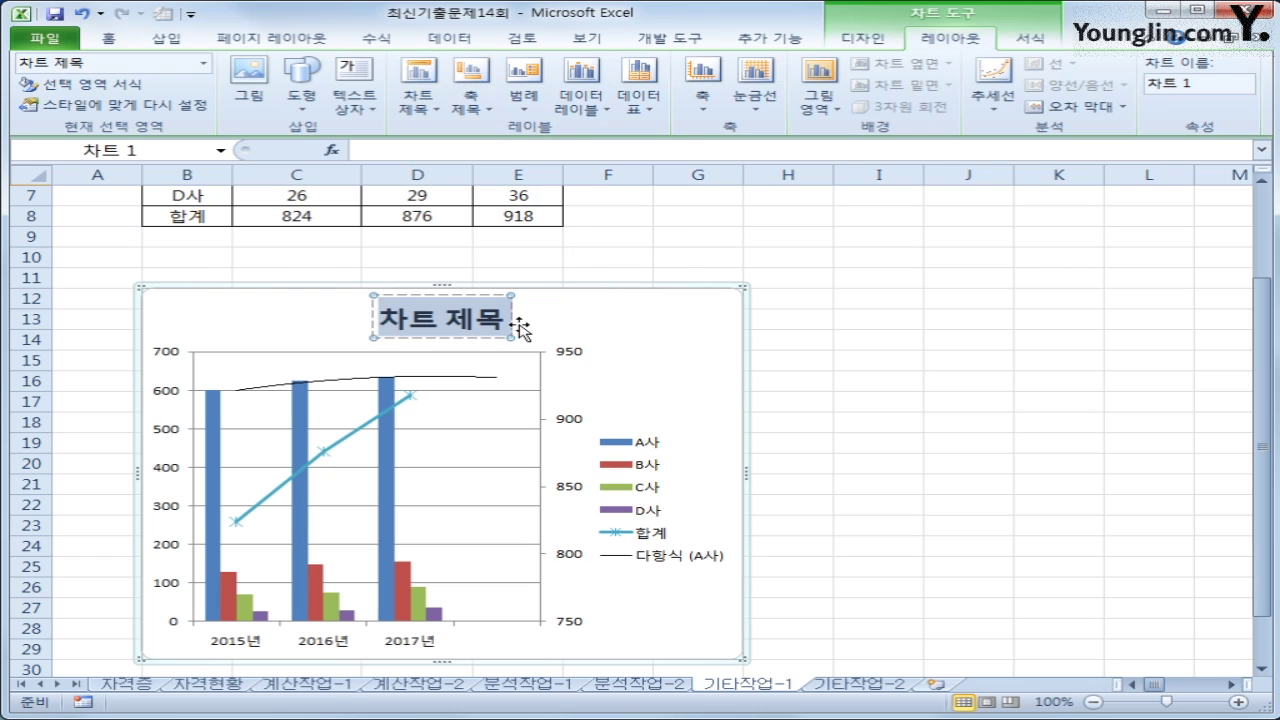
text(ㄷ)
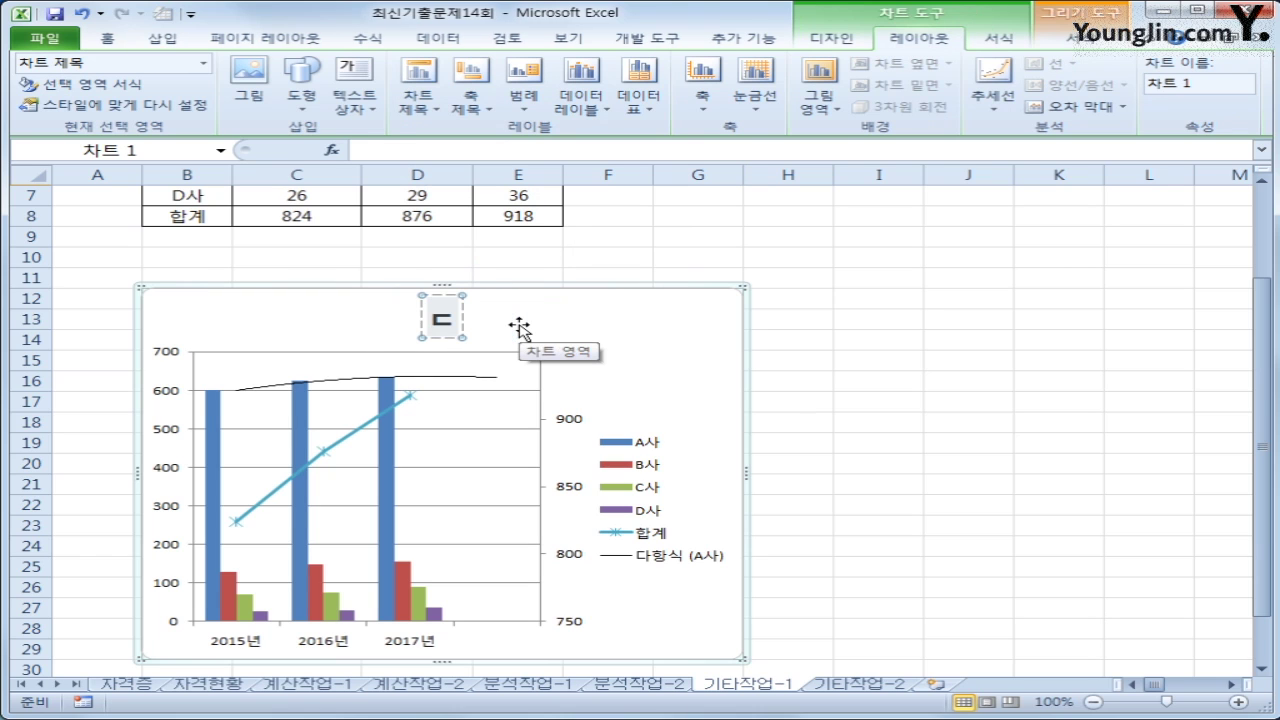
text(담배 판매량)
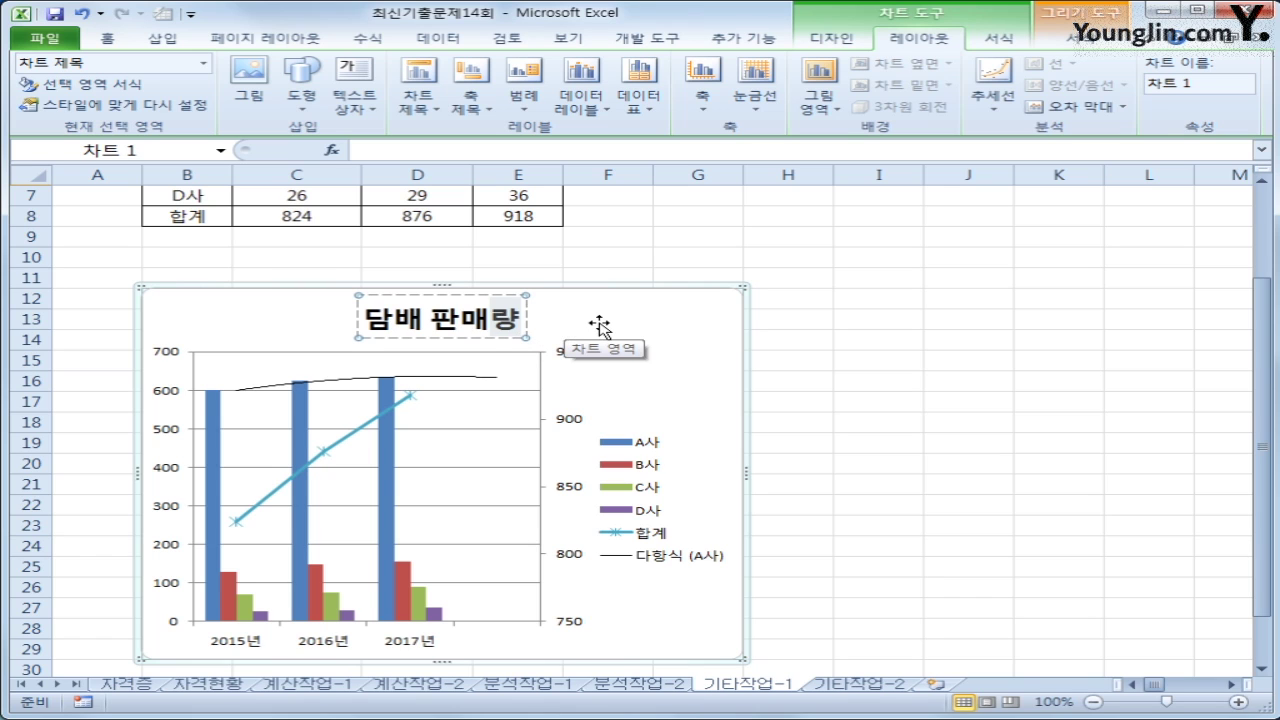
Format the chart title with a solid white fill (단색 채우기) and a solid black border line (실선).
right_click(528, 334)
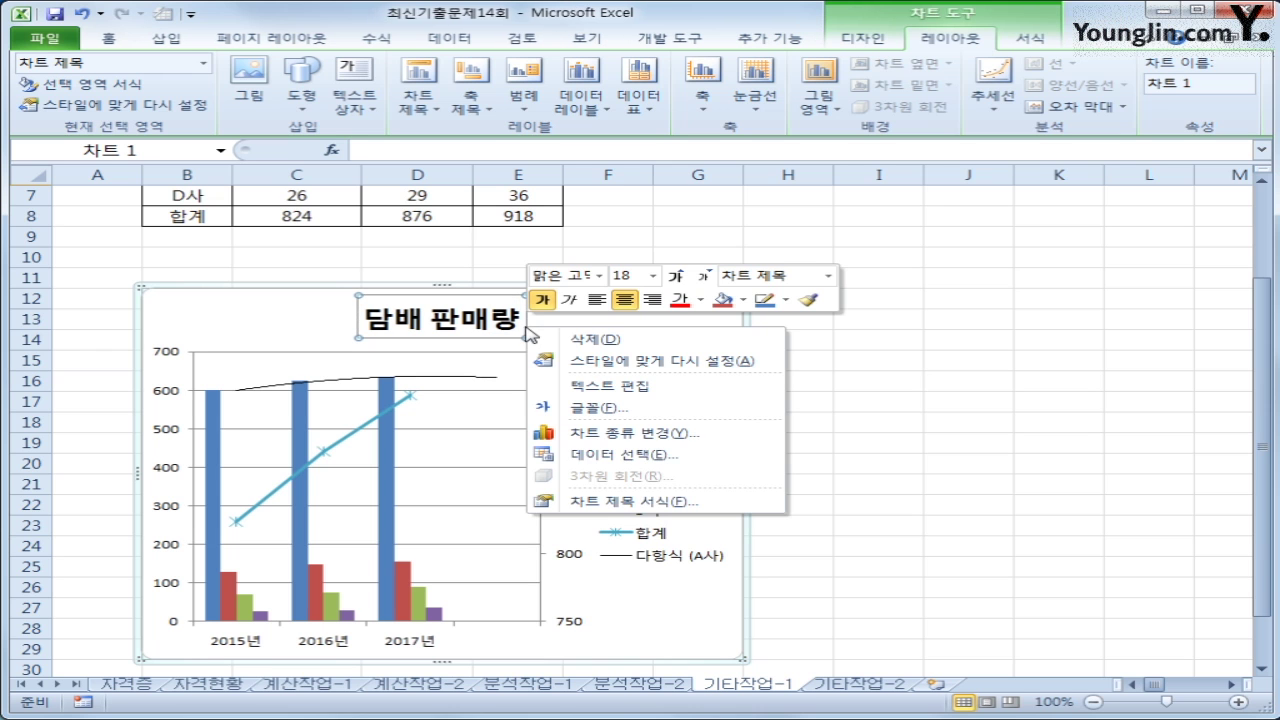
click(655, 500)
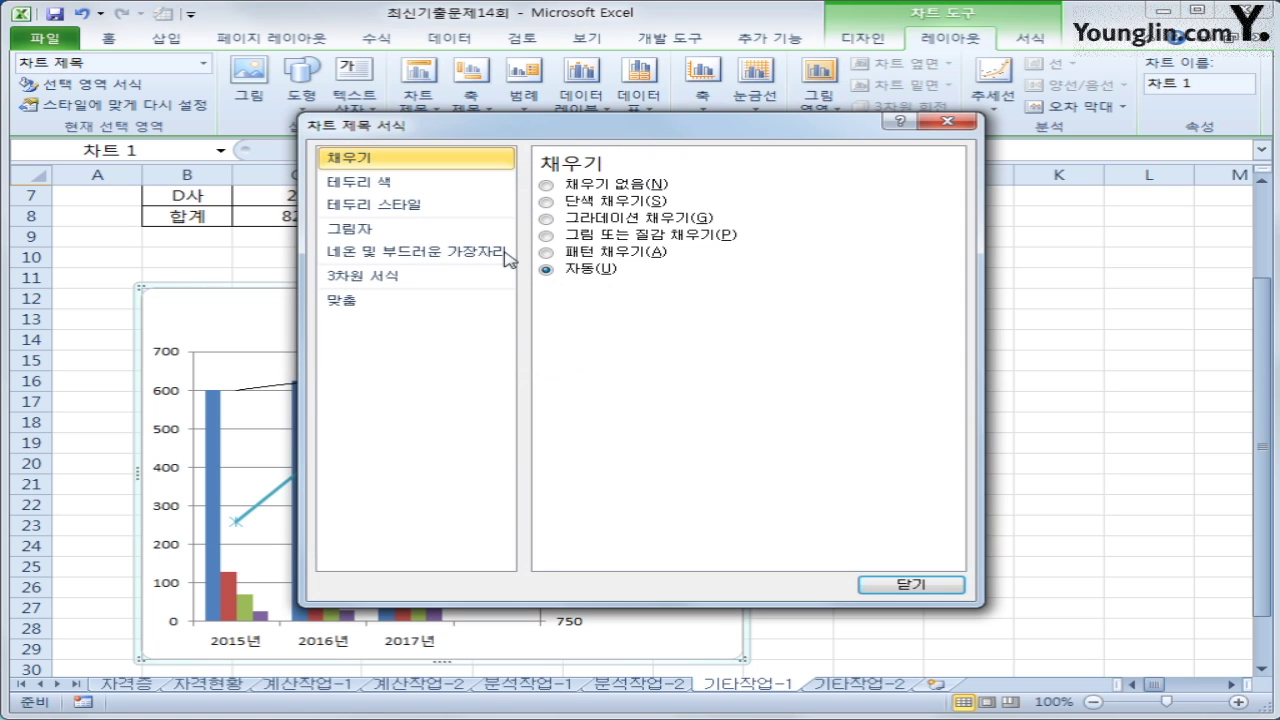
click(572, 201)
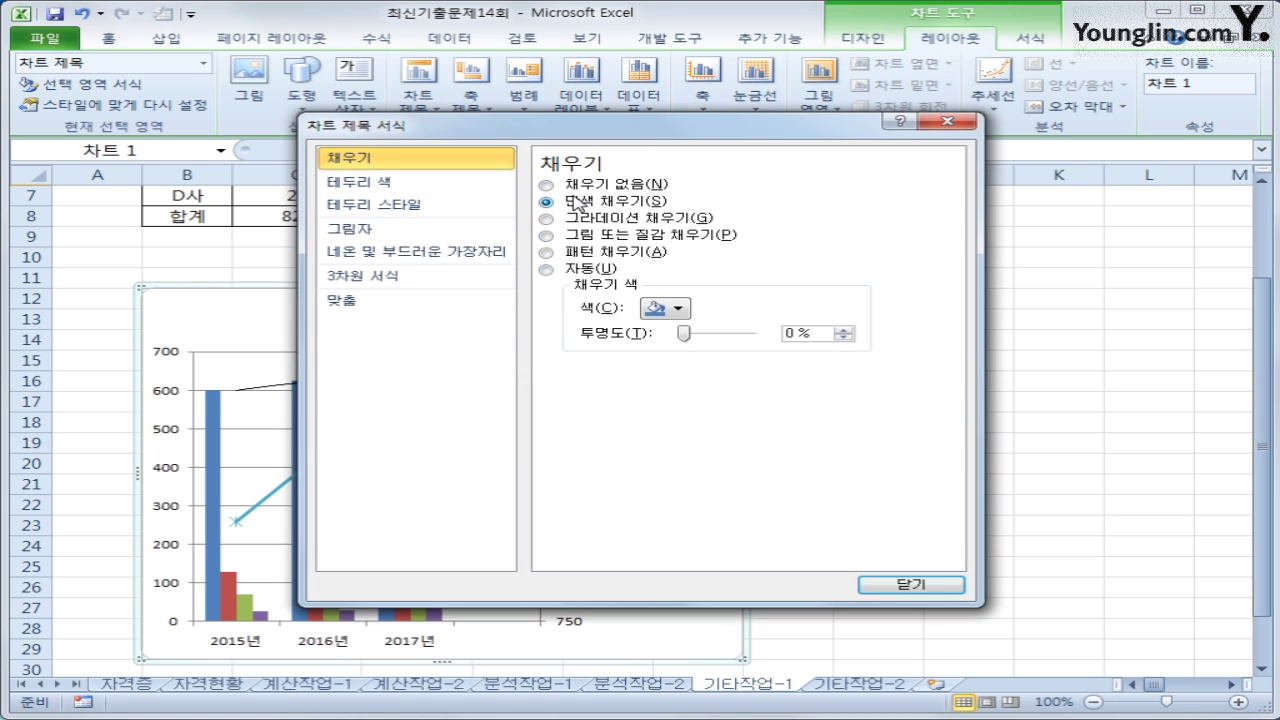
click(668, 312)
click(650, 348)
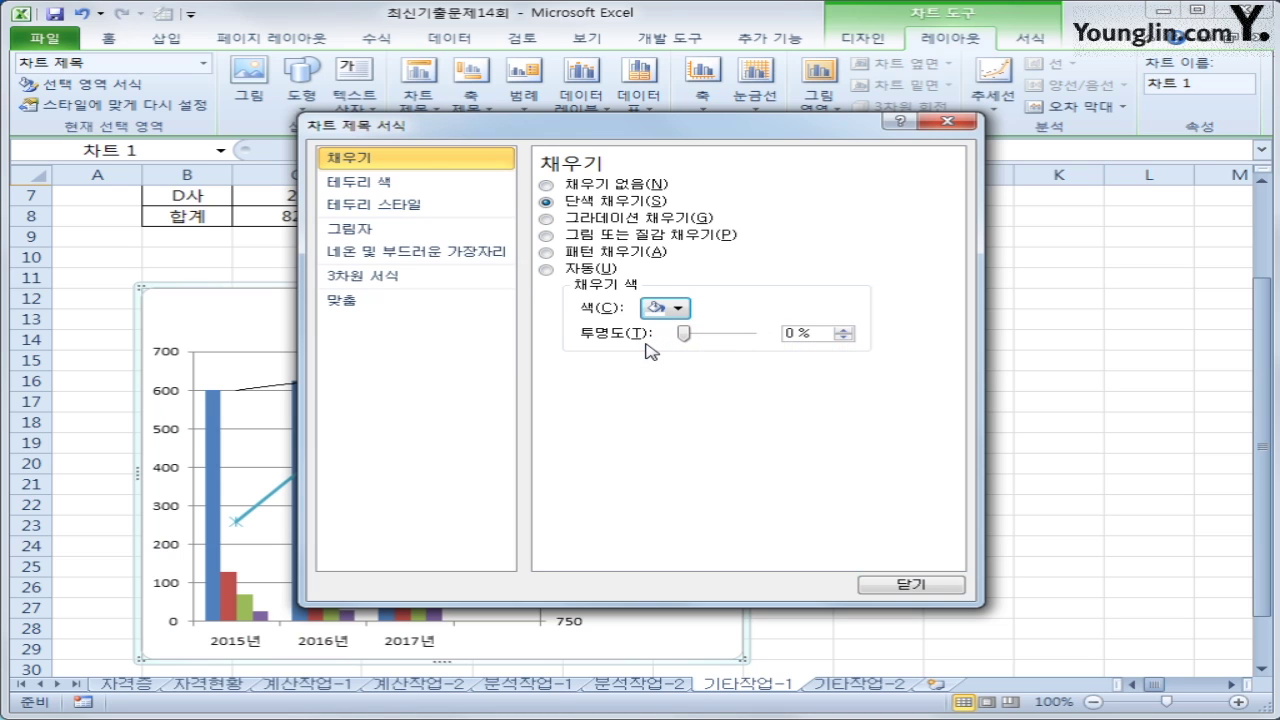
click(360, 182)
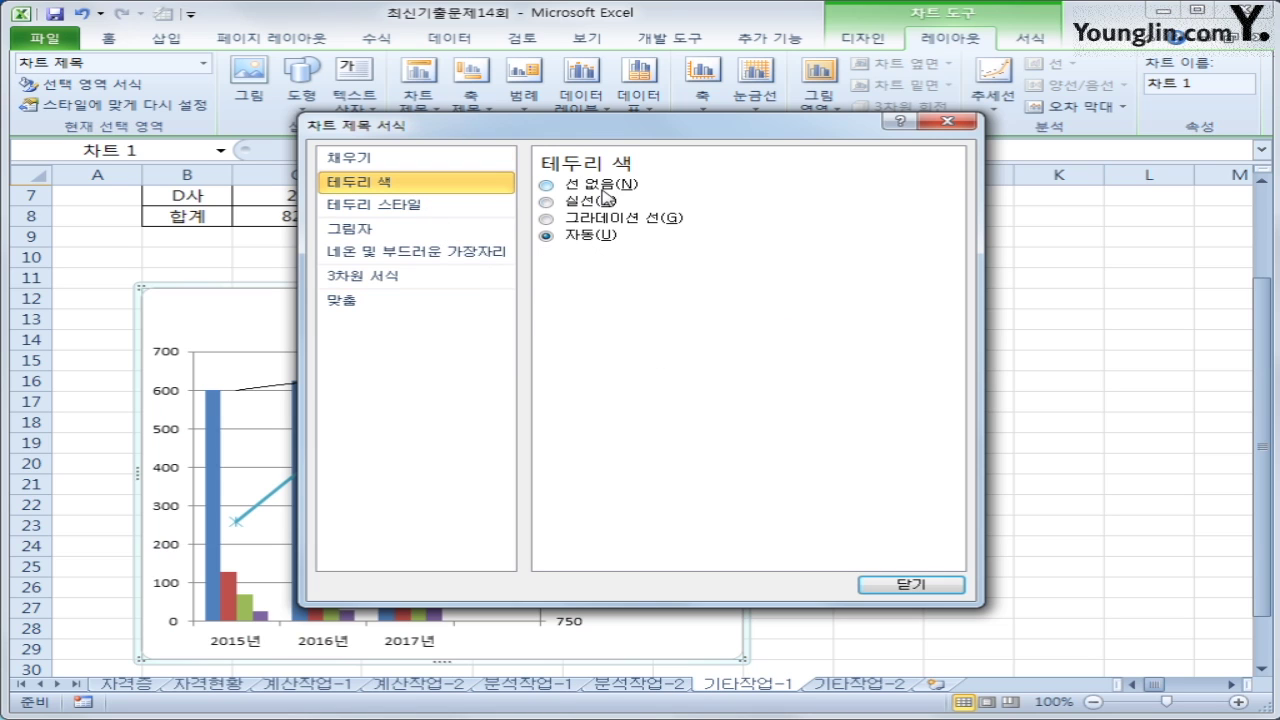
click(606, 203)
click(660, 258)
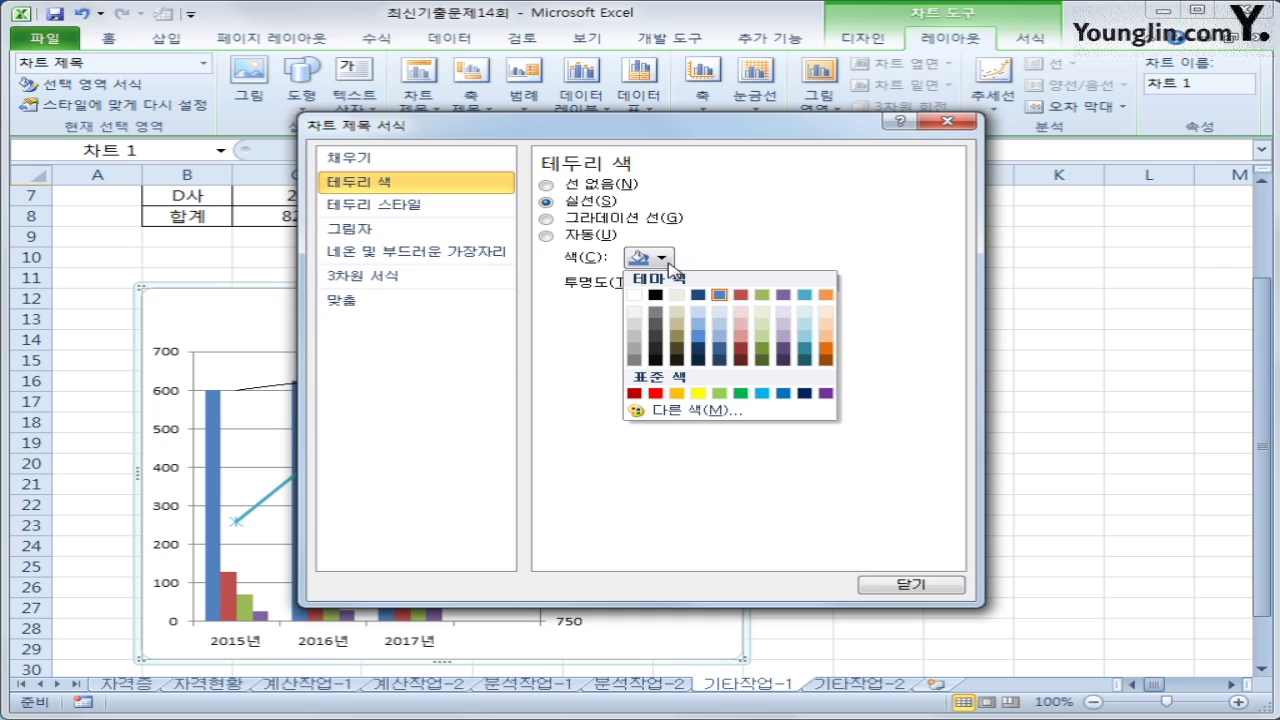
click(655, 295)
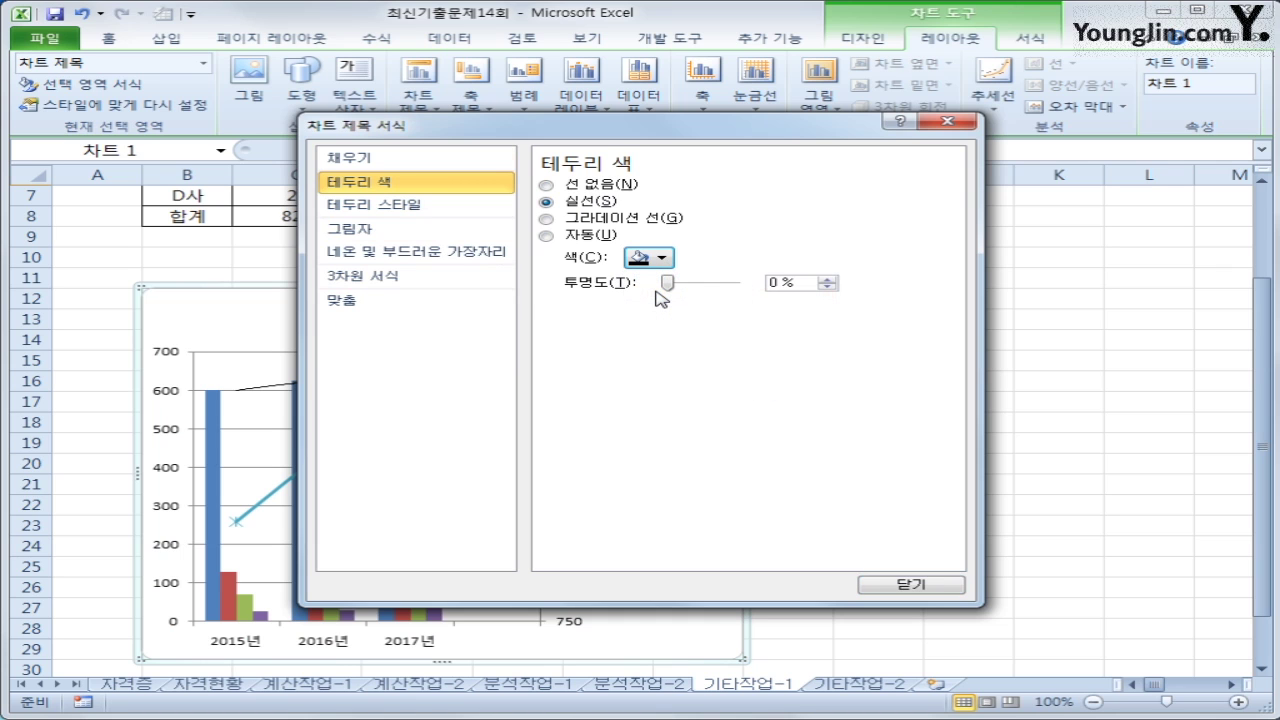
Apply the outer (바깥쪽) diagonal lower-right offset shadow preset to the chart title and finish its formatting.
click(408, 230)
click(690, 189)
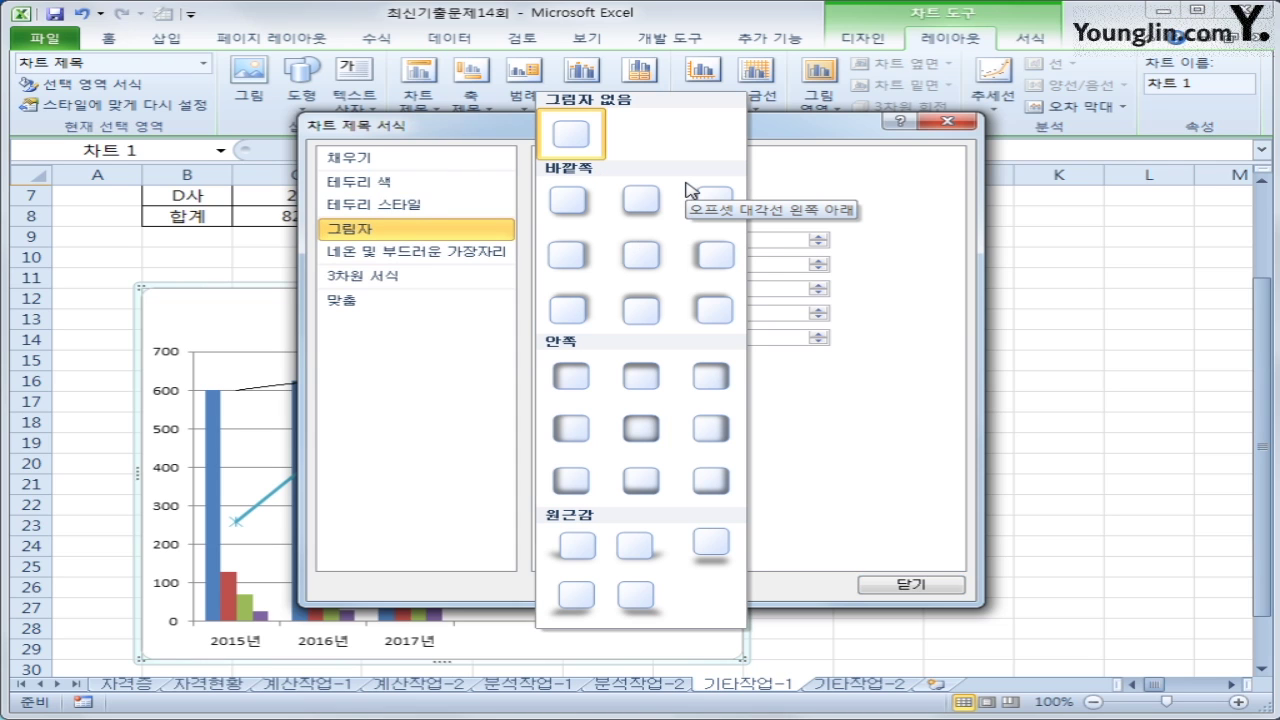
click(570, 201)
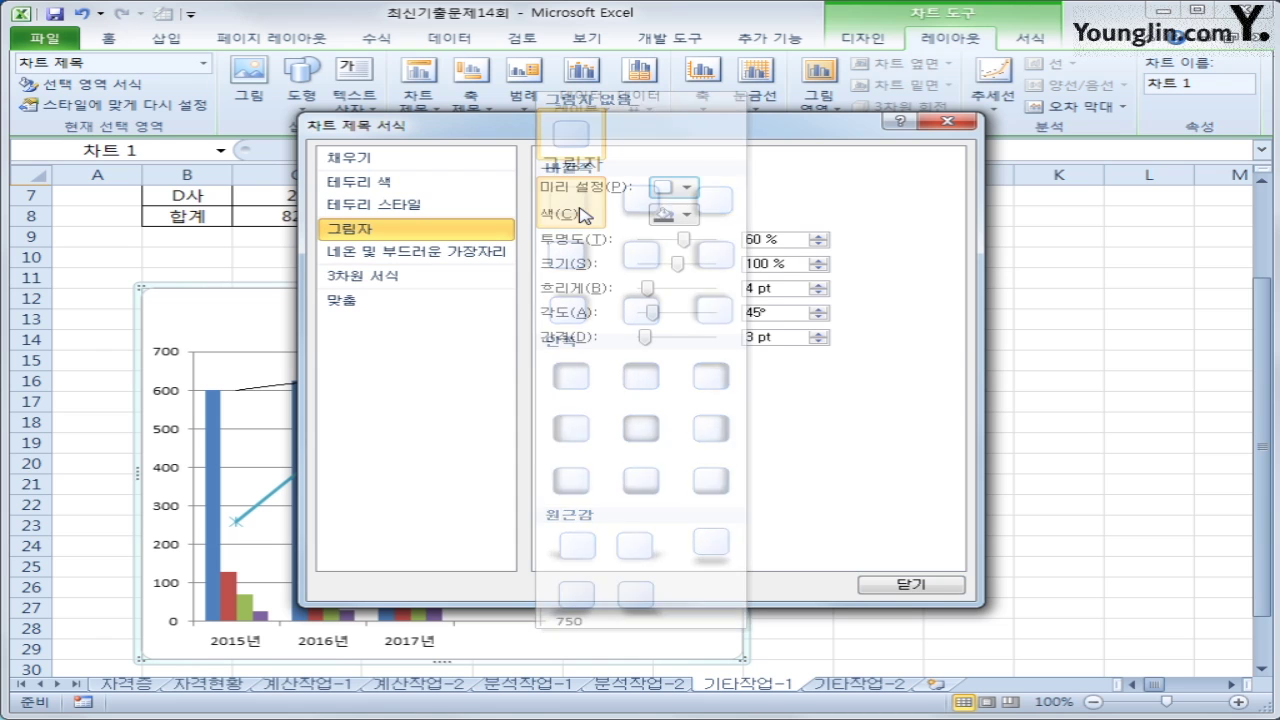
click(910, 584)
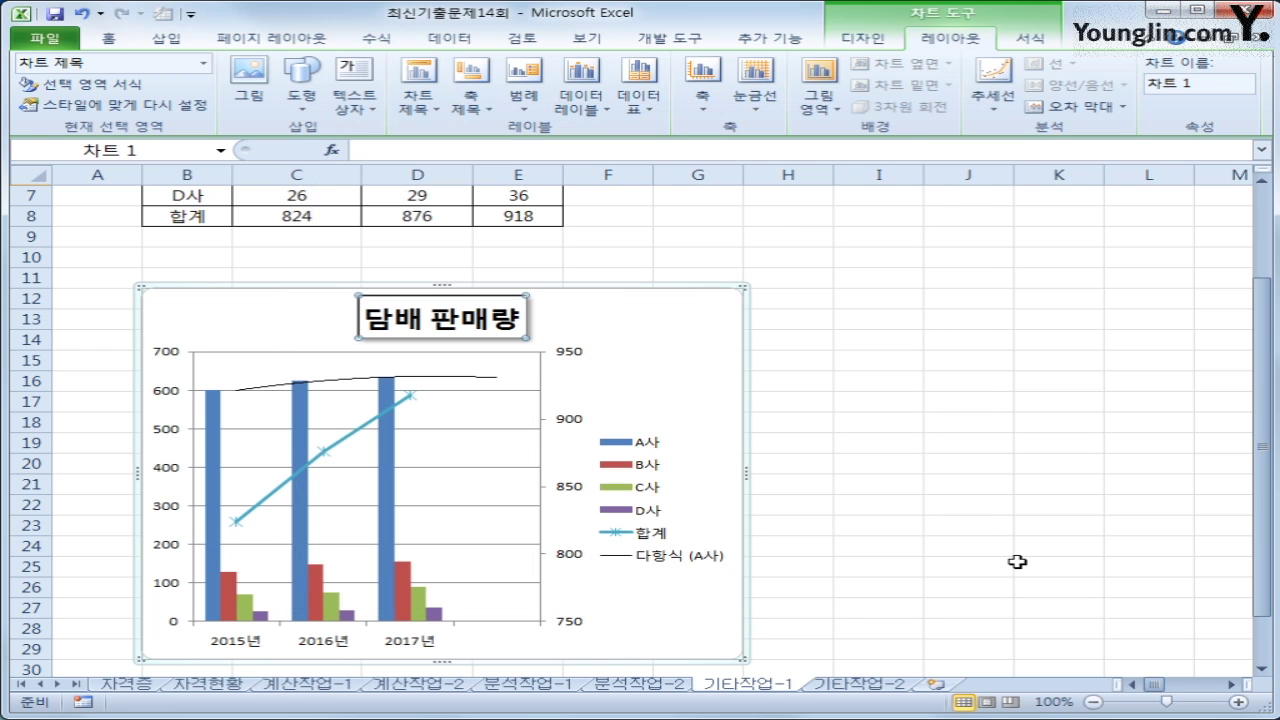
click(1017, 562)
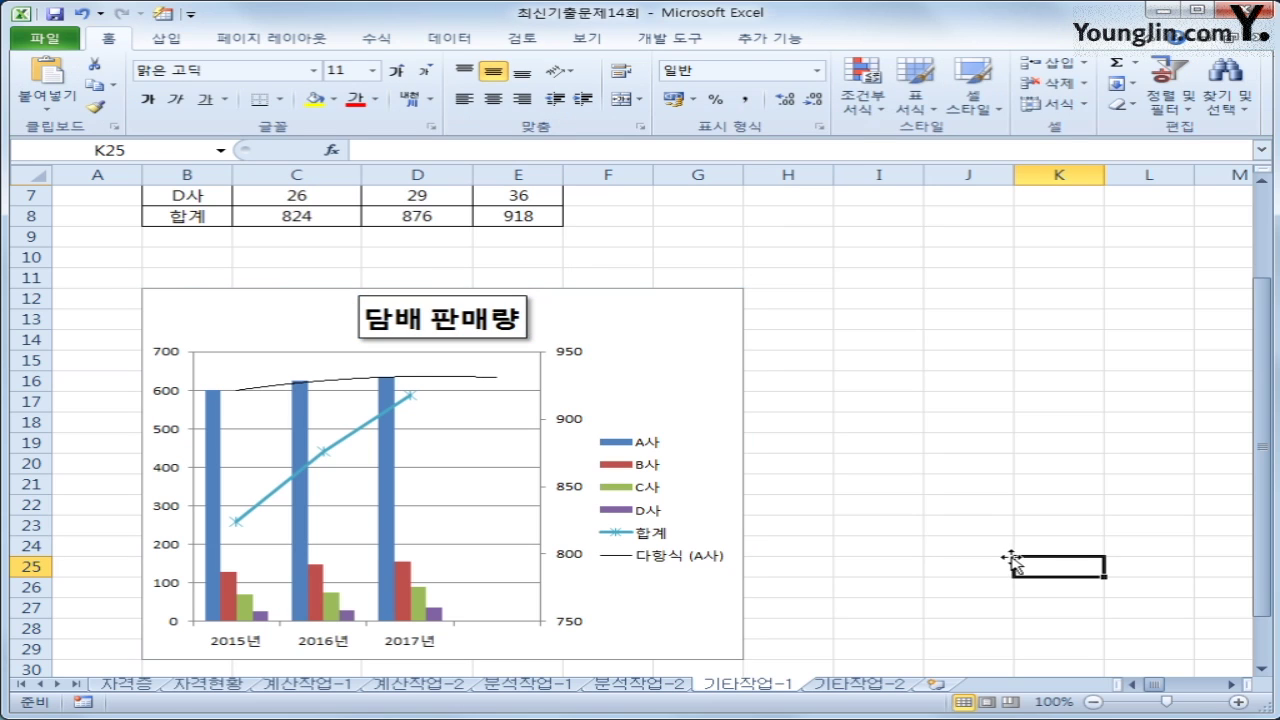
Add a primary vertical axis title with vertical text (세로 제목) reading 판매량.
click(670, 396)
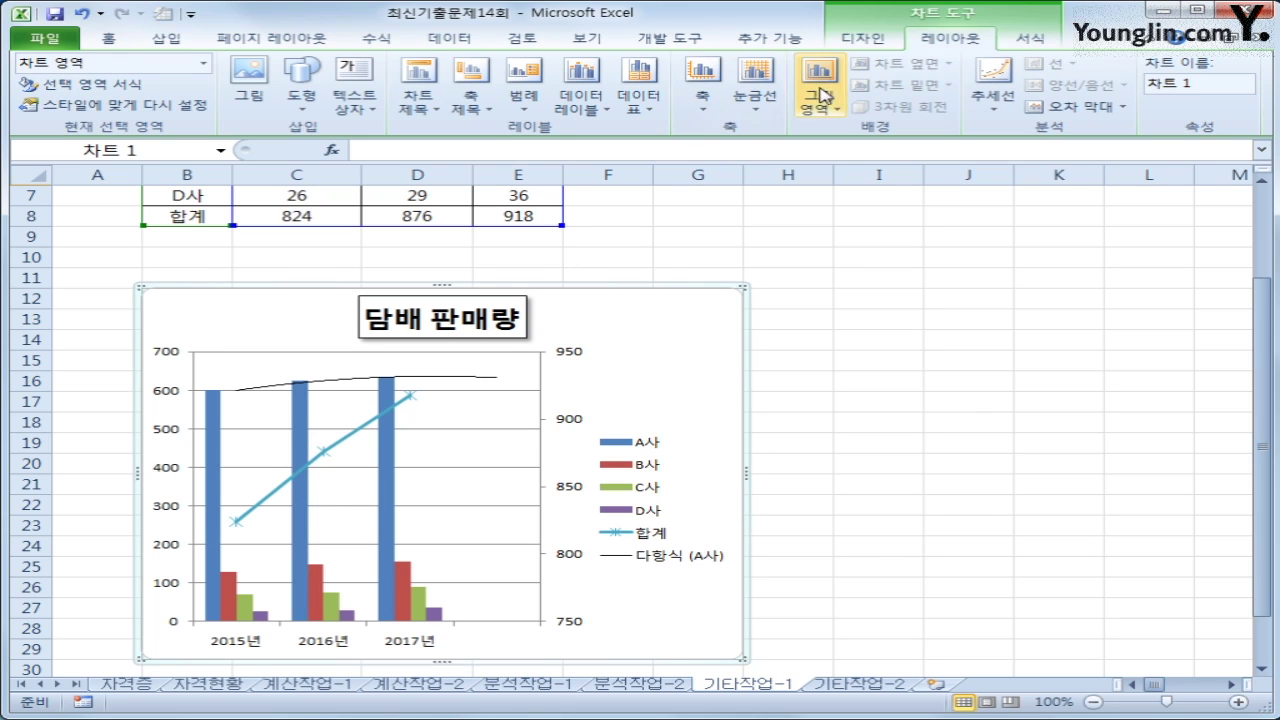
click(488, 116)
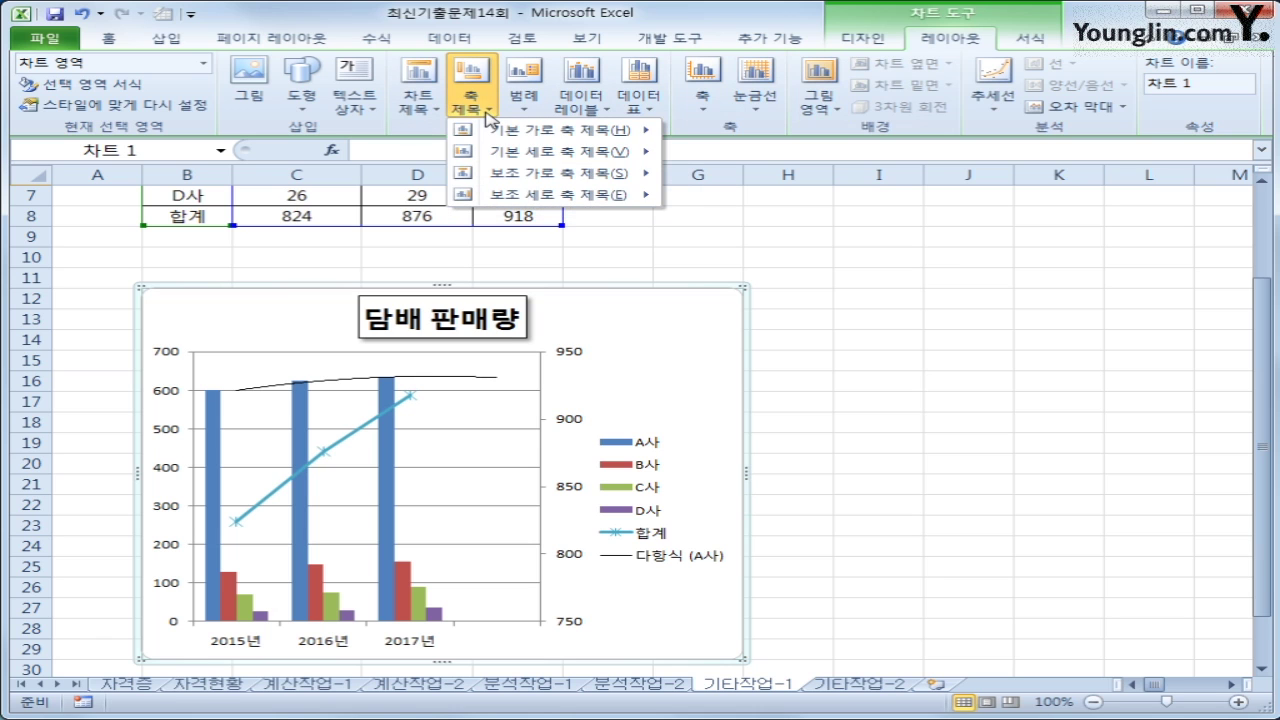
mouse_move(505, 160)
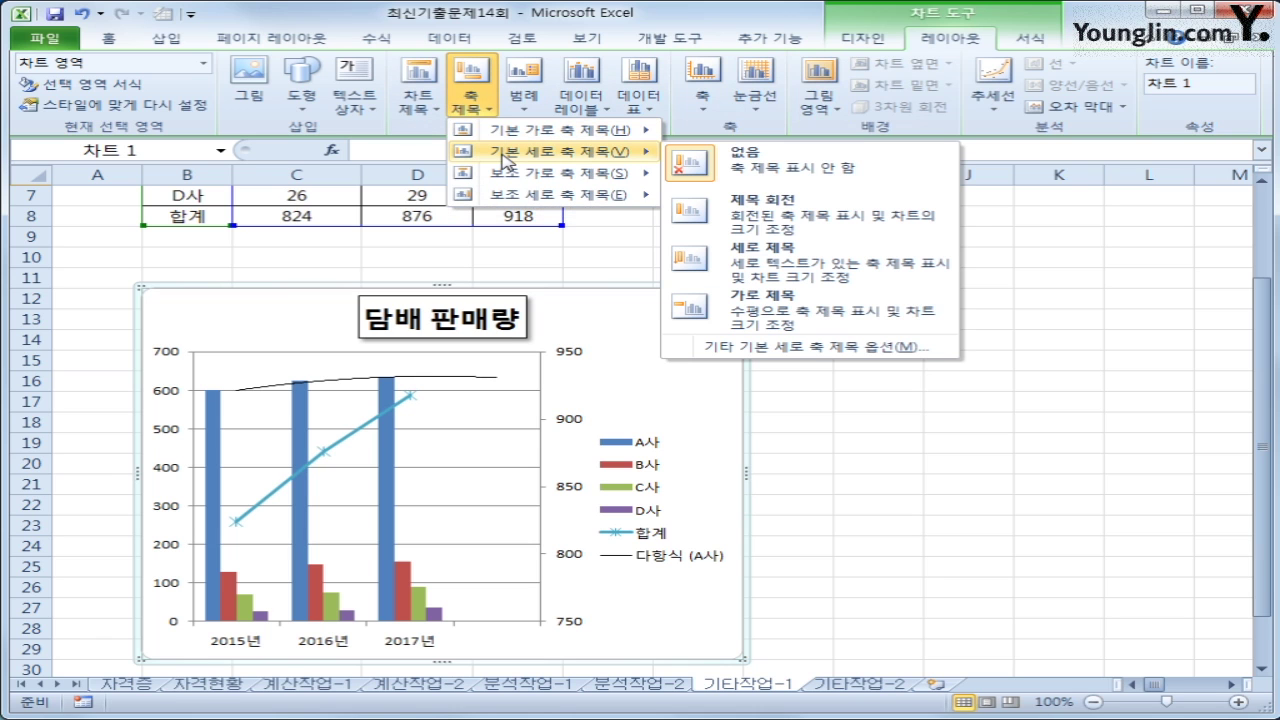
click(805, 255)
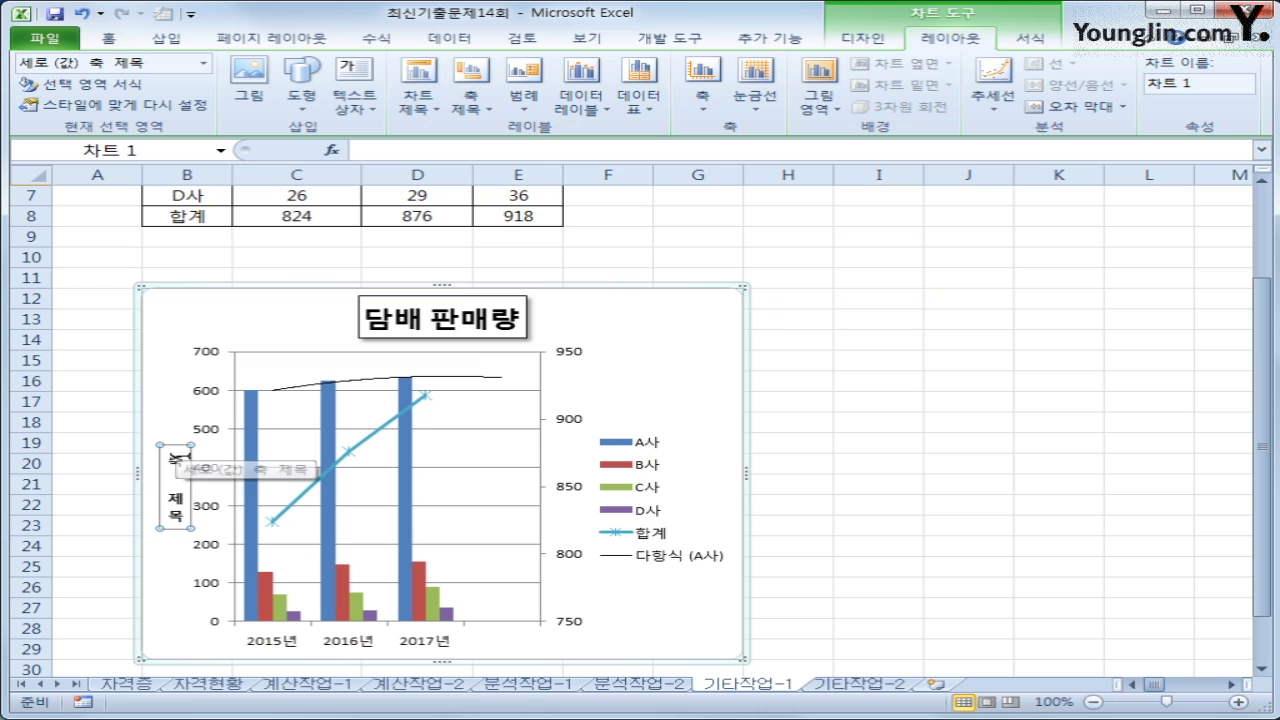
drag(177, 457, 182, 525)
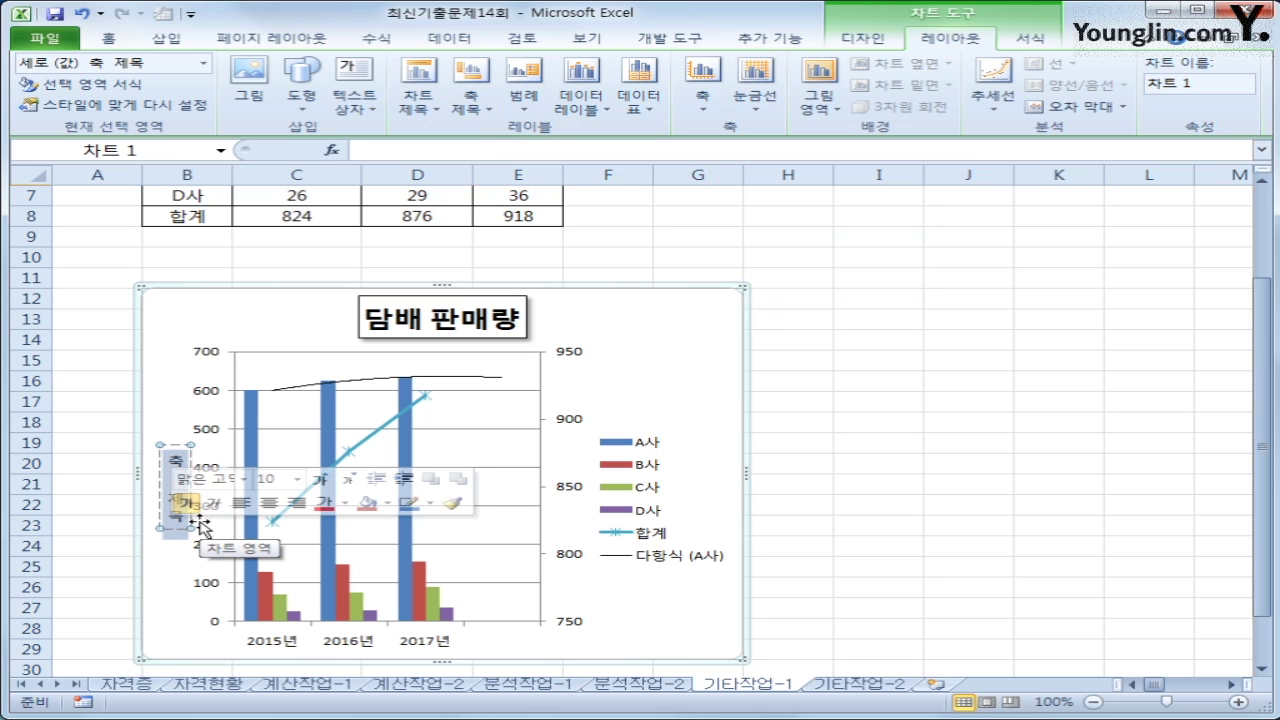
text(판매량)
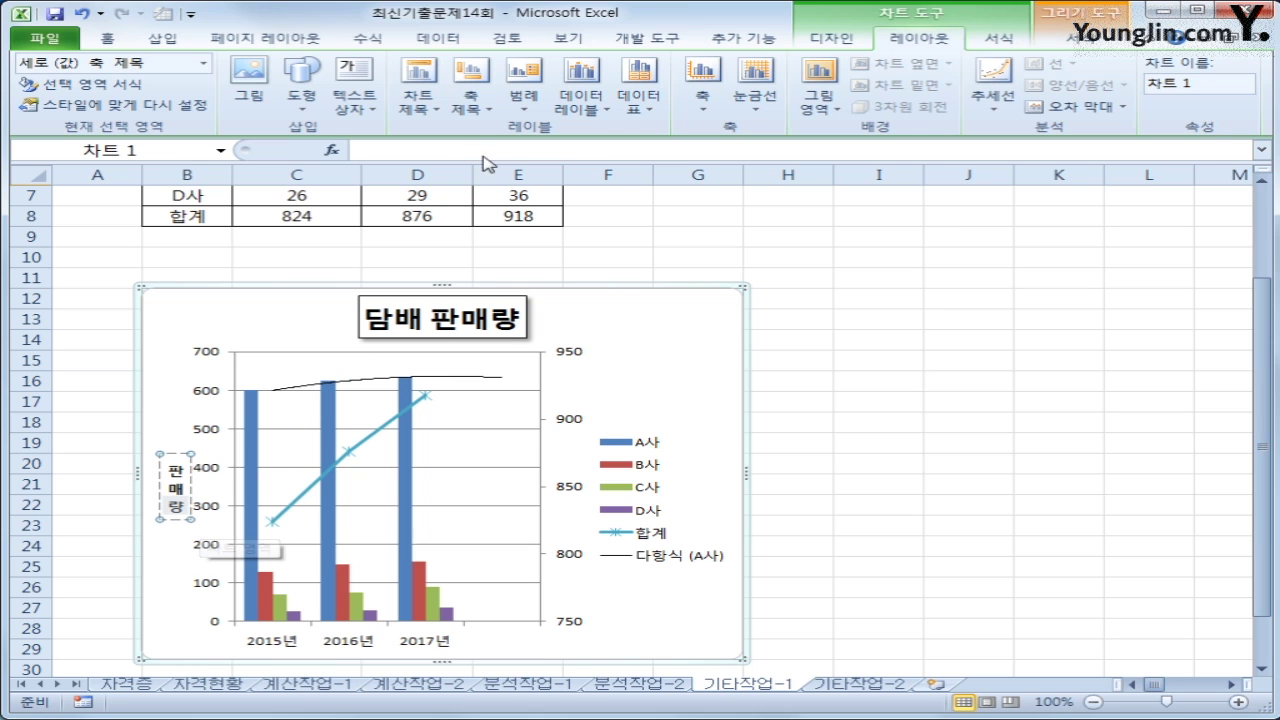
Add a secondary vertical axis title with vertical text (세로 제목) reading 합계.
click(472, 106)
mouse_move(600, 194)
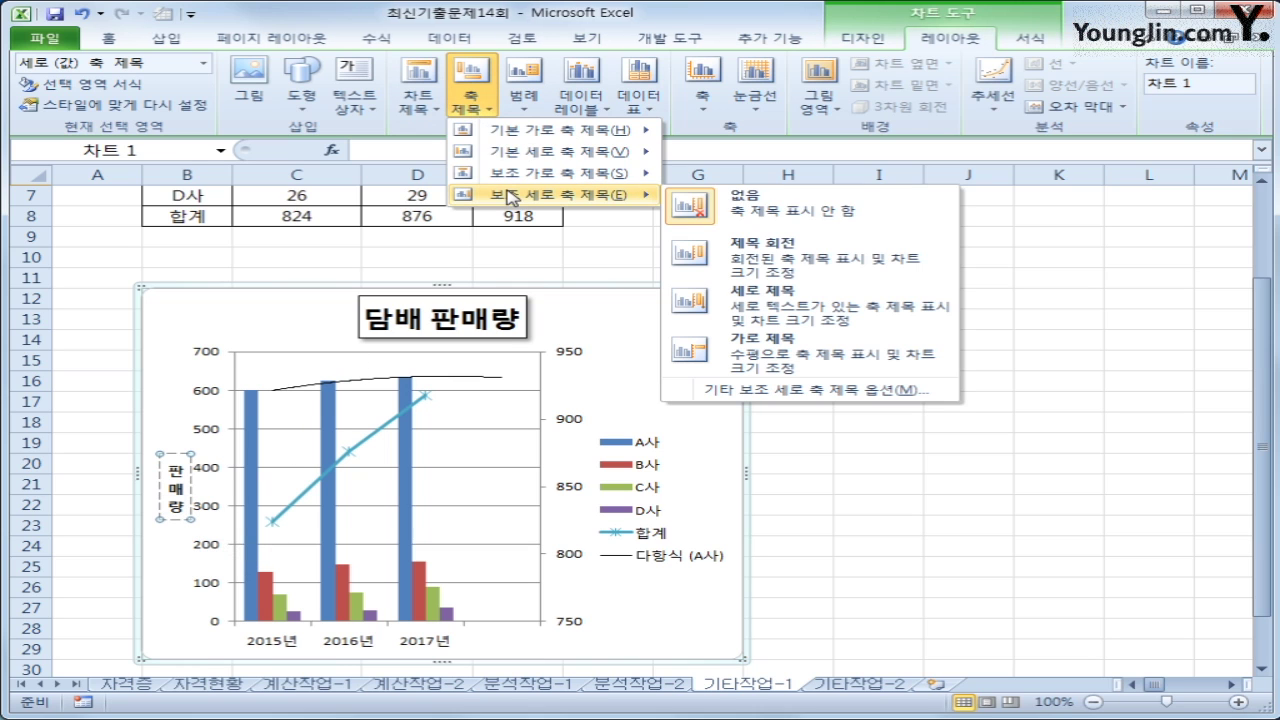
click(797, 322)
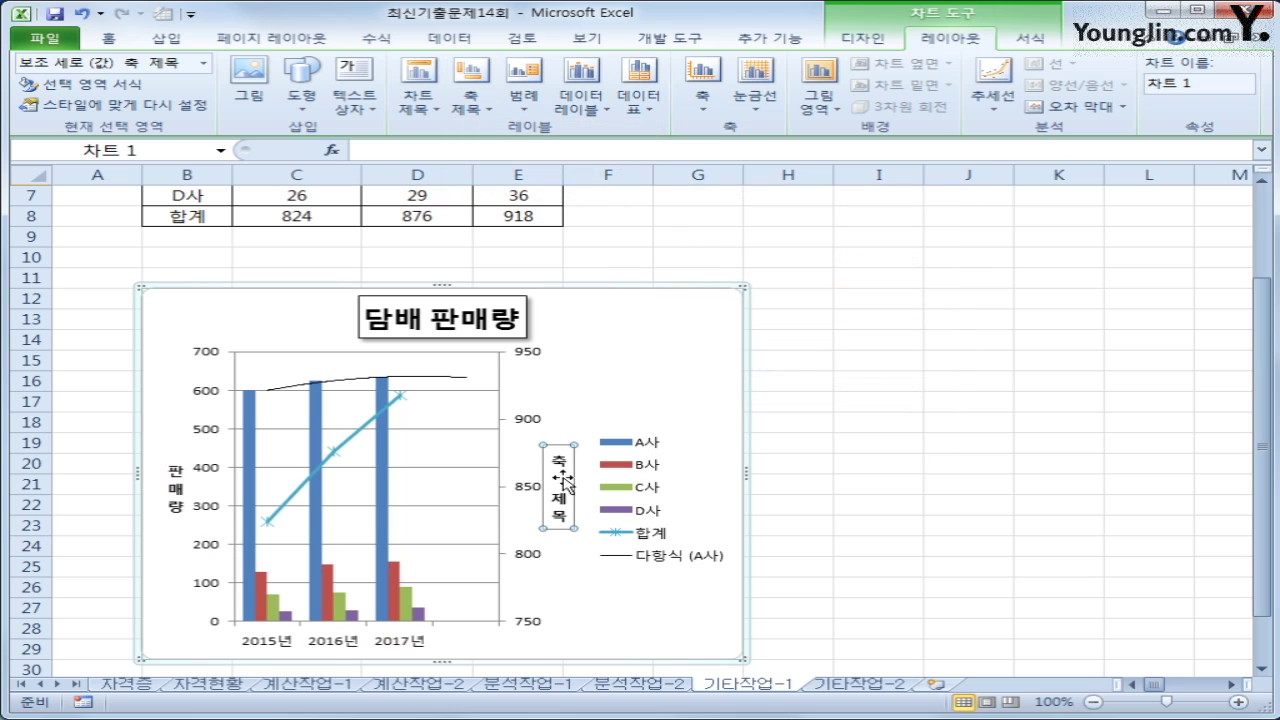
drag(558, 460, 563, 520)
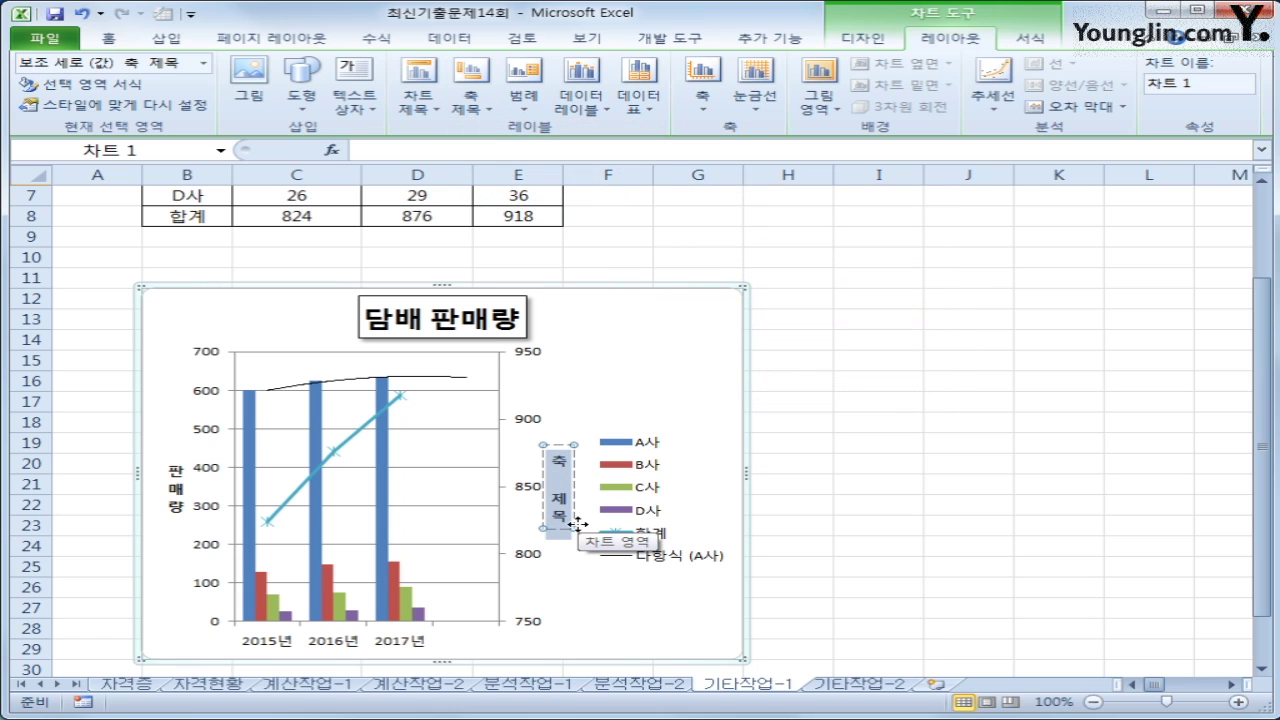
text(합계)
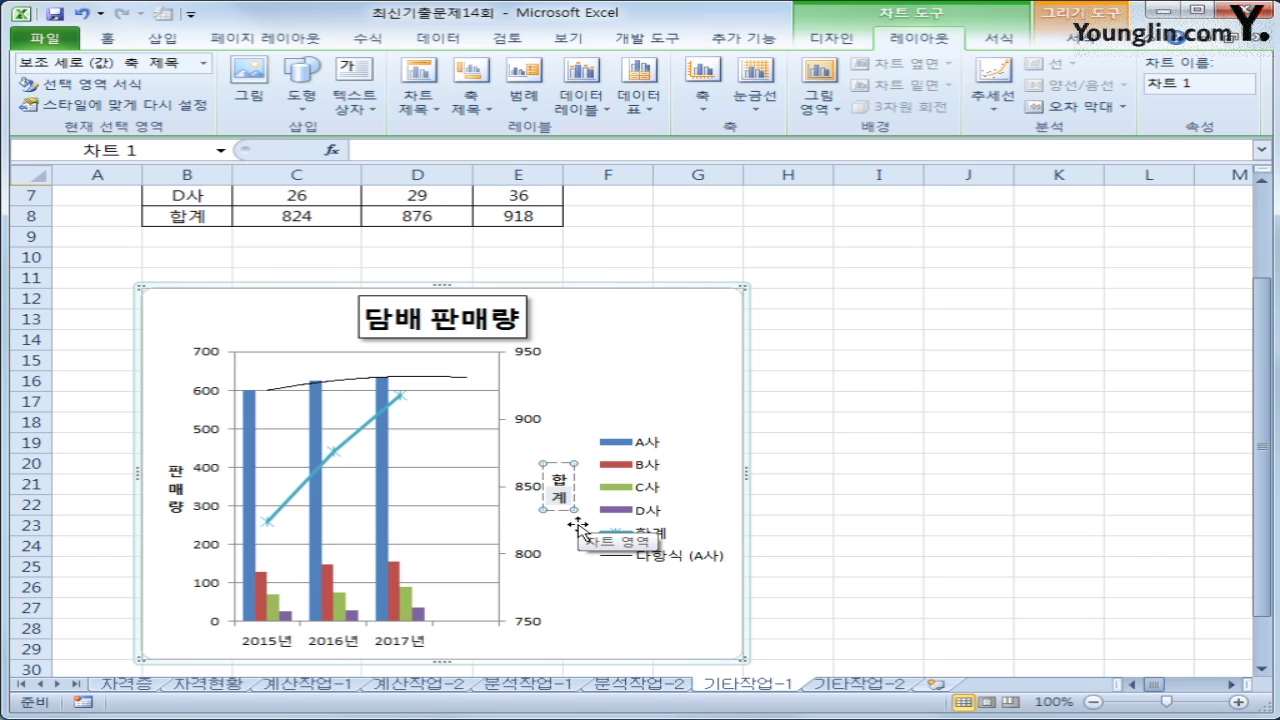
Add a primary horizontal axis title below the axis (축 아래 제목) reading 연도.
click(693, 343)
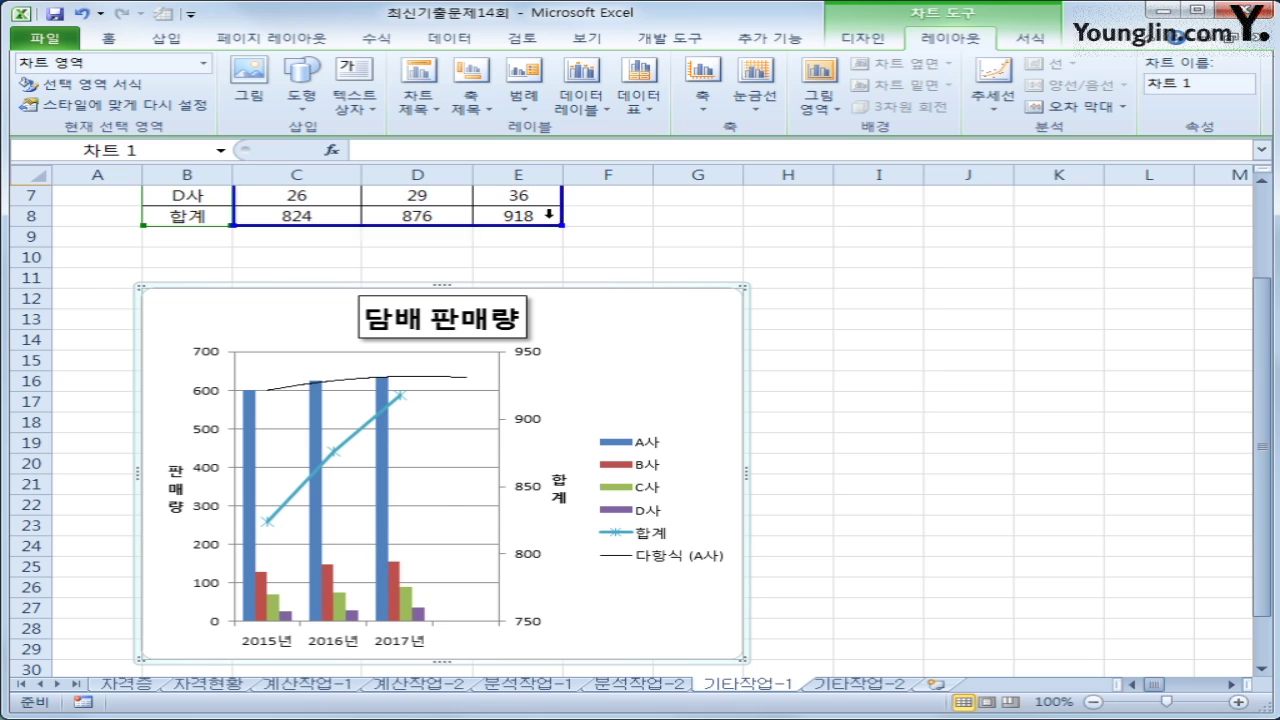
click(473, 102)
mouse_move(502, 130)
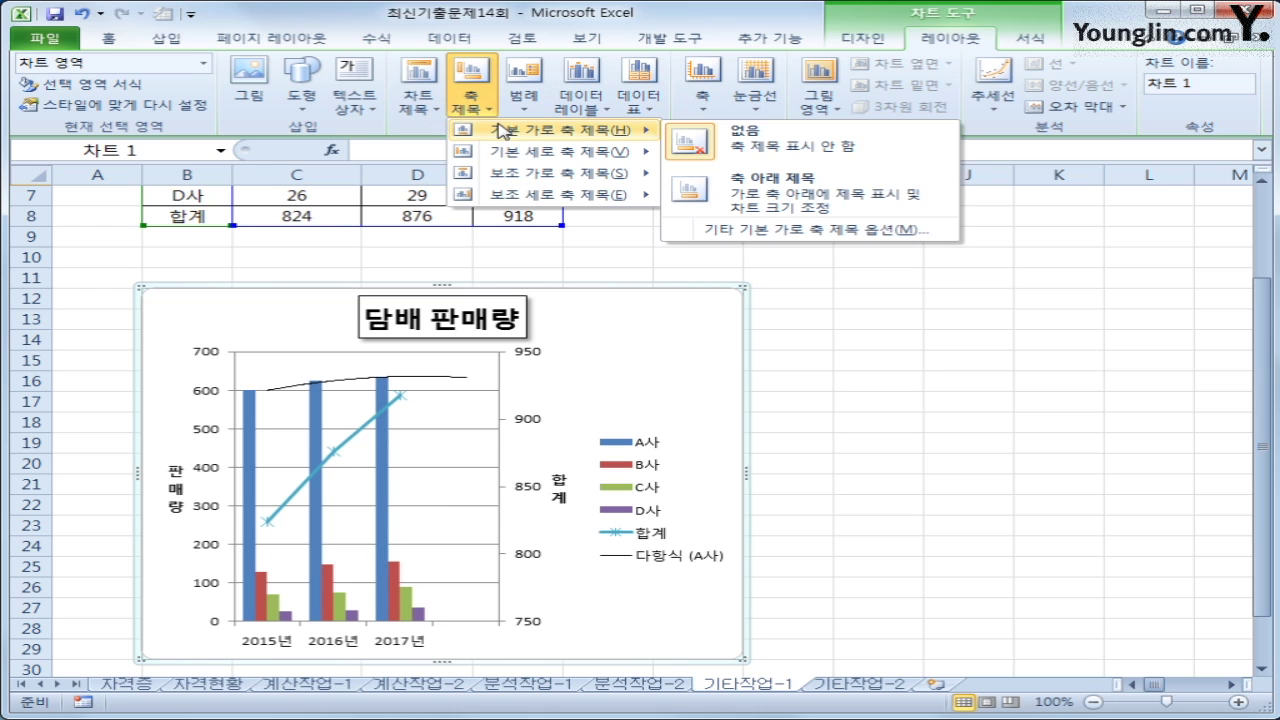
click(808, 203)
drag(343, 634, 398, 636)
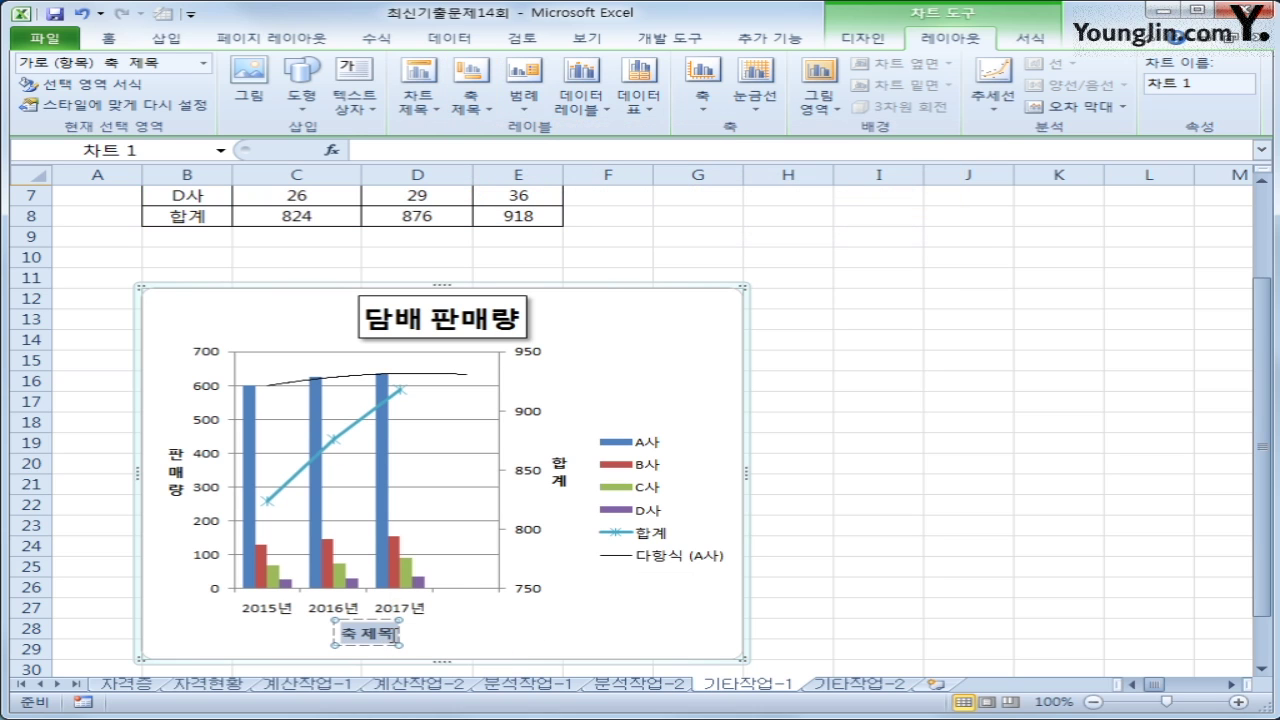
text(연도)
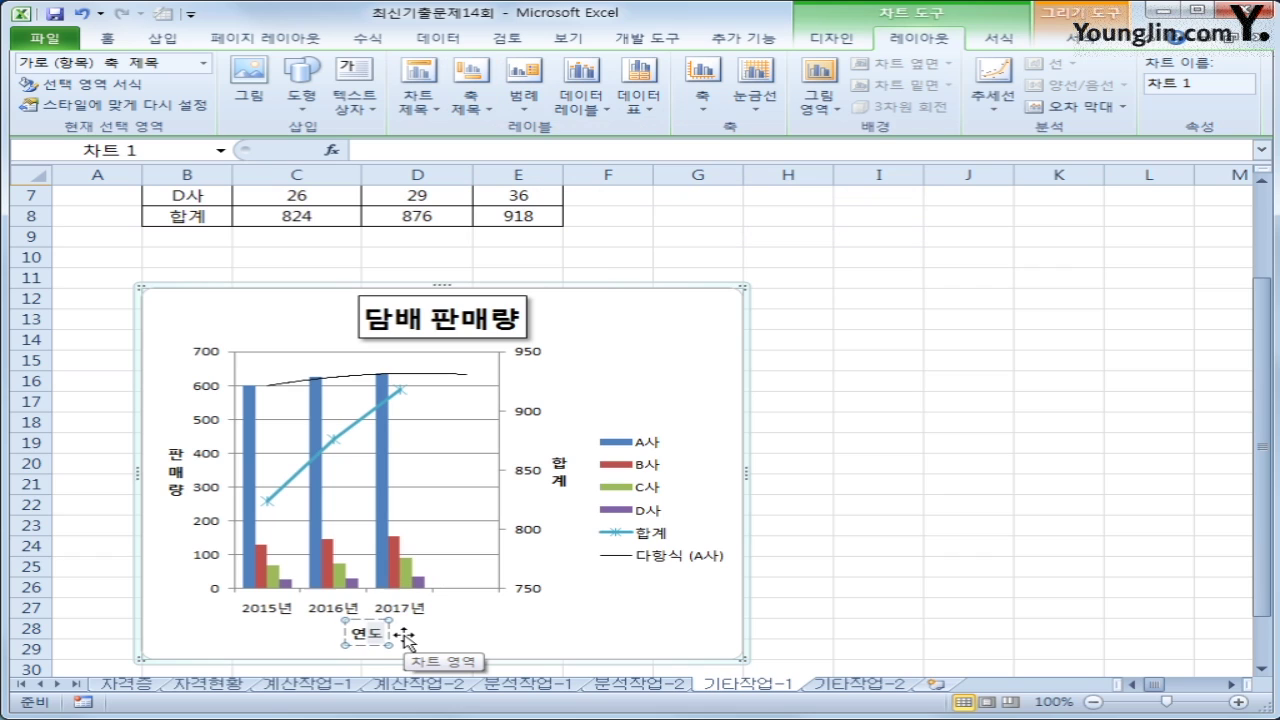
Remove the chart's primary horizontal gridlines (기본 가로 눈금선) by setting them to 없음.
click(620, 643)
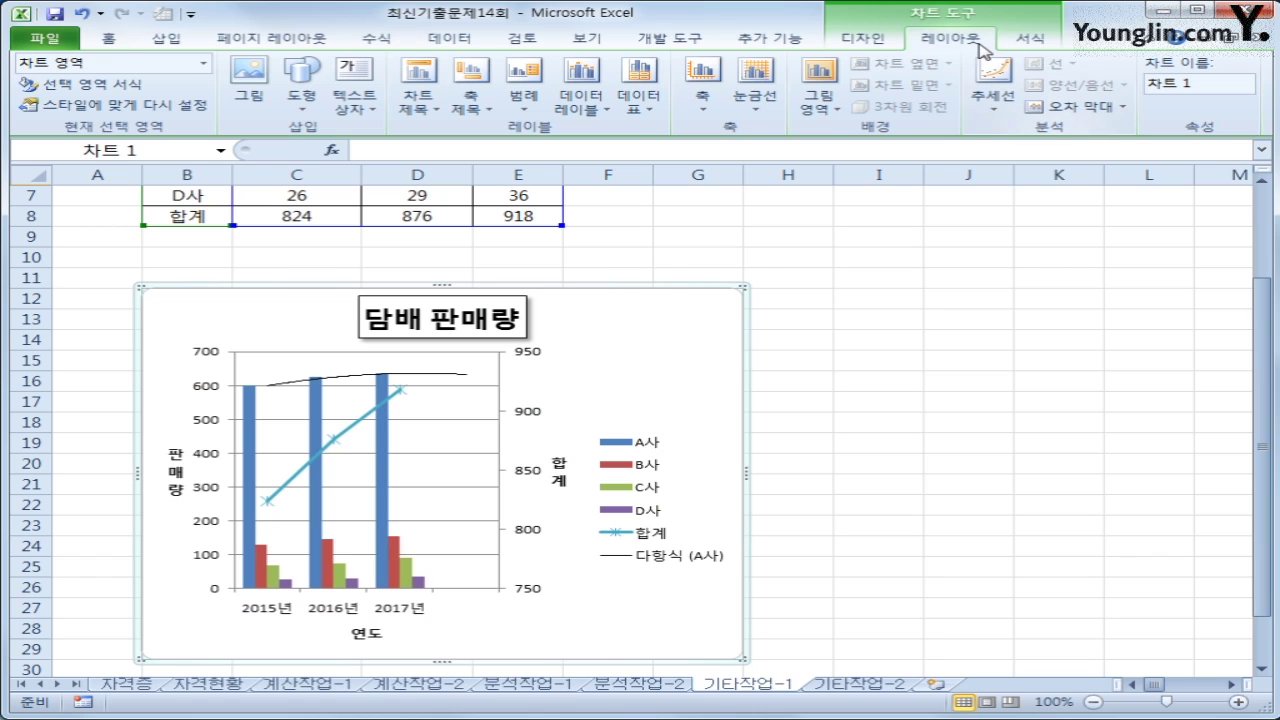
click(771, 116)
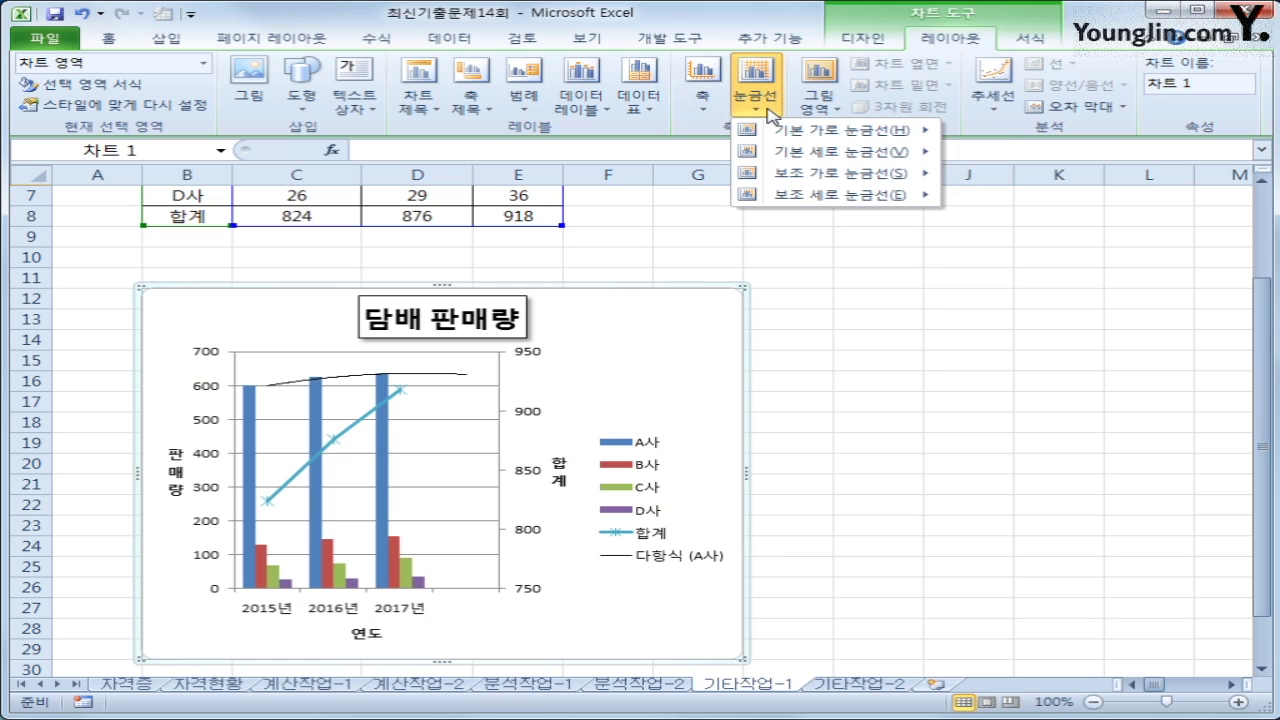
mouse_move(771, 139)
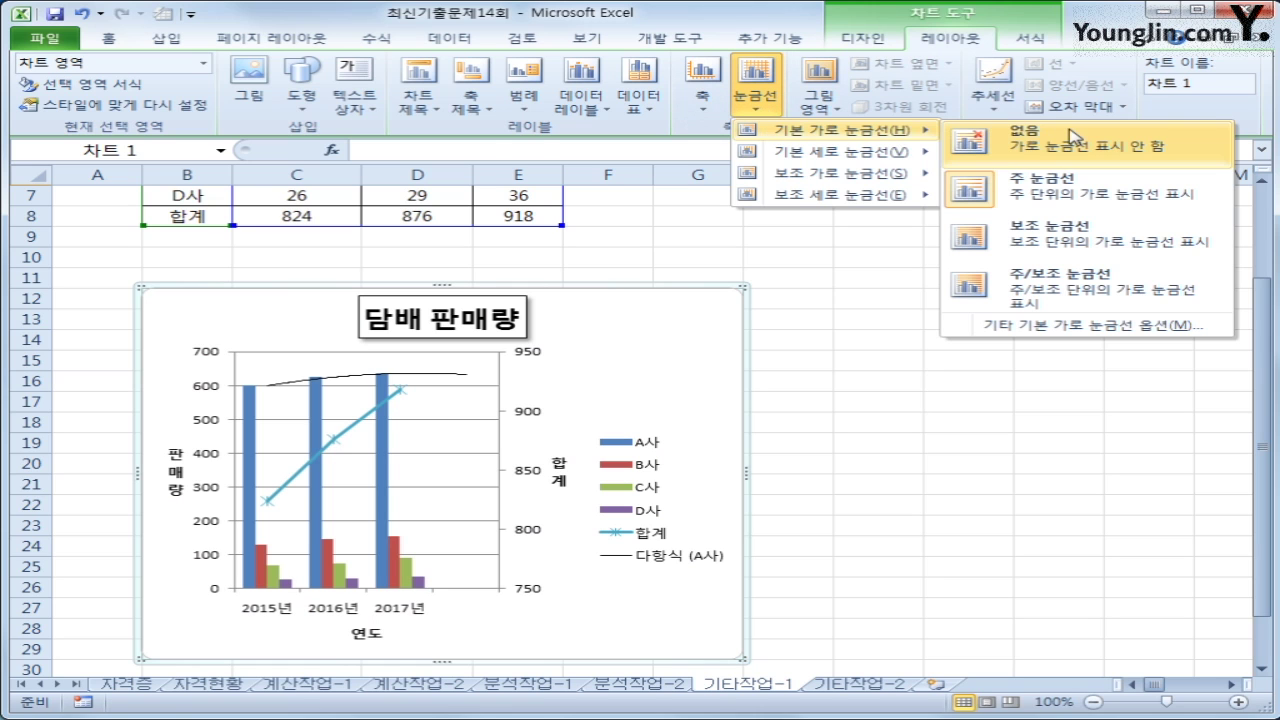
click(1025, 140)
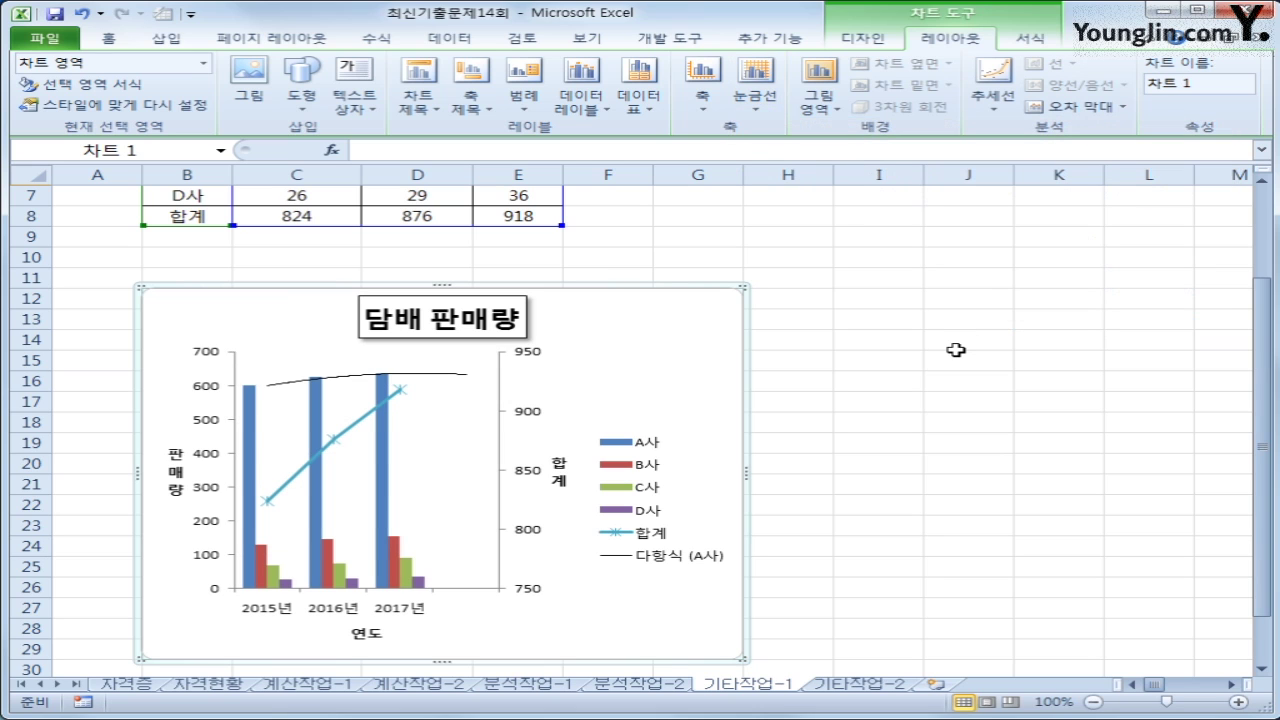
Place the chart's legend at the bottom (아래쪽) and give it a solid (실선) black border.
click(525, 97)
click(592, 324)
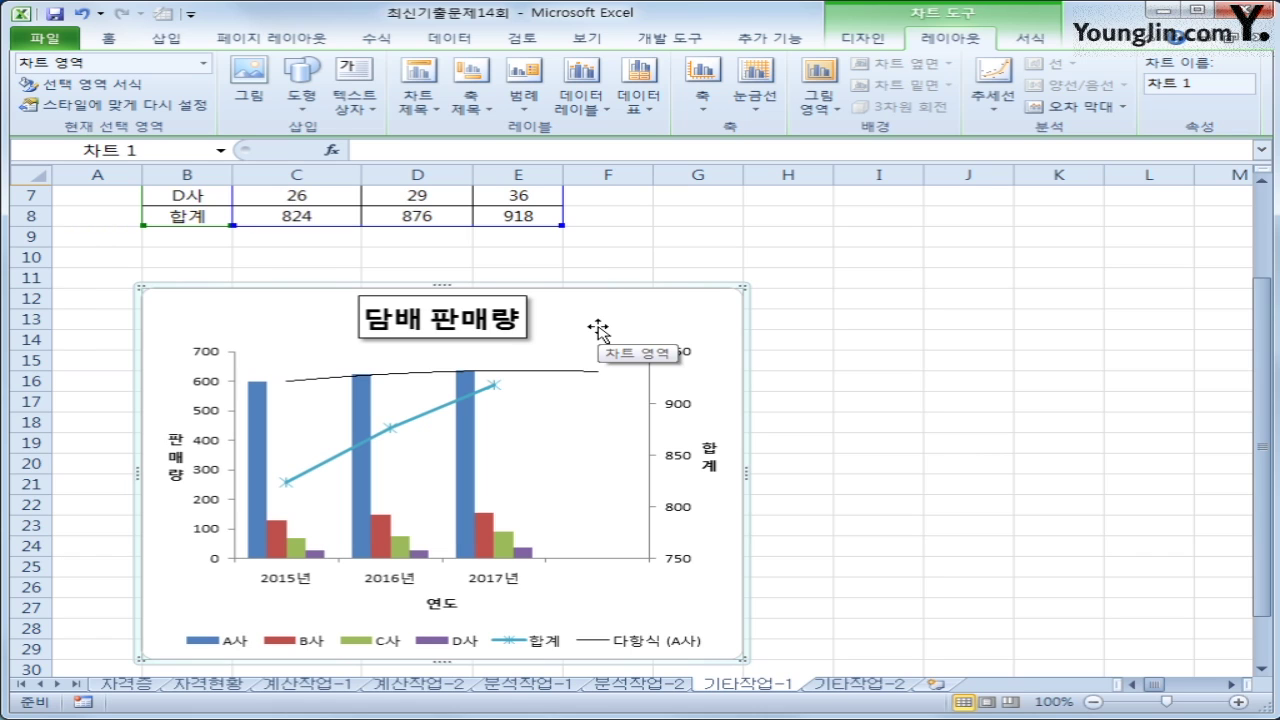
right_click(520, 645)
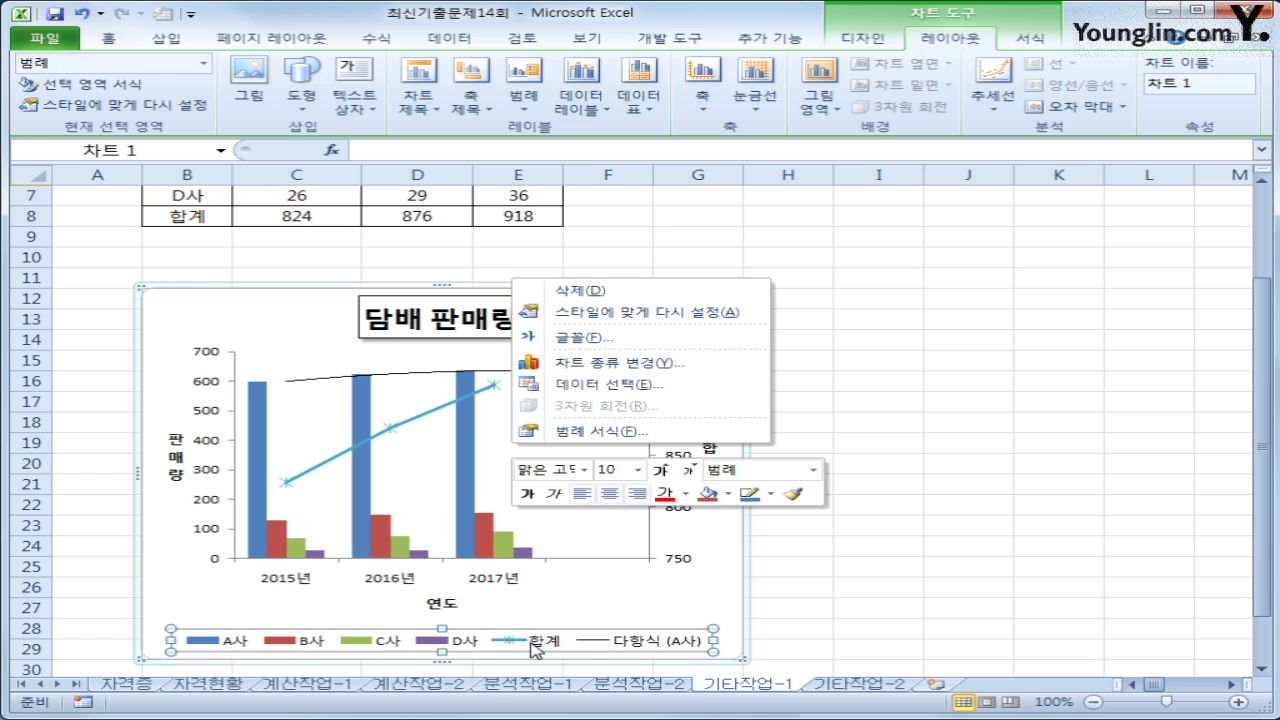
click(600, 432)
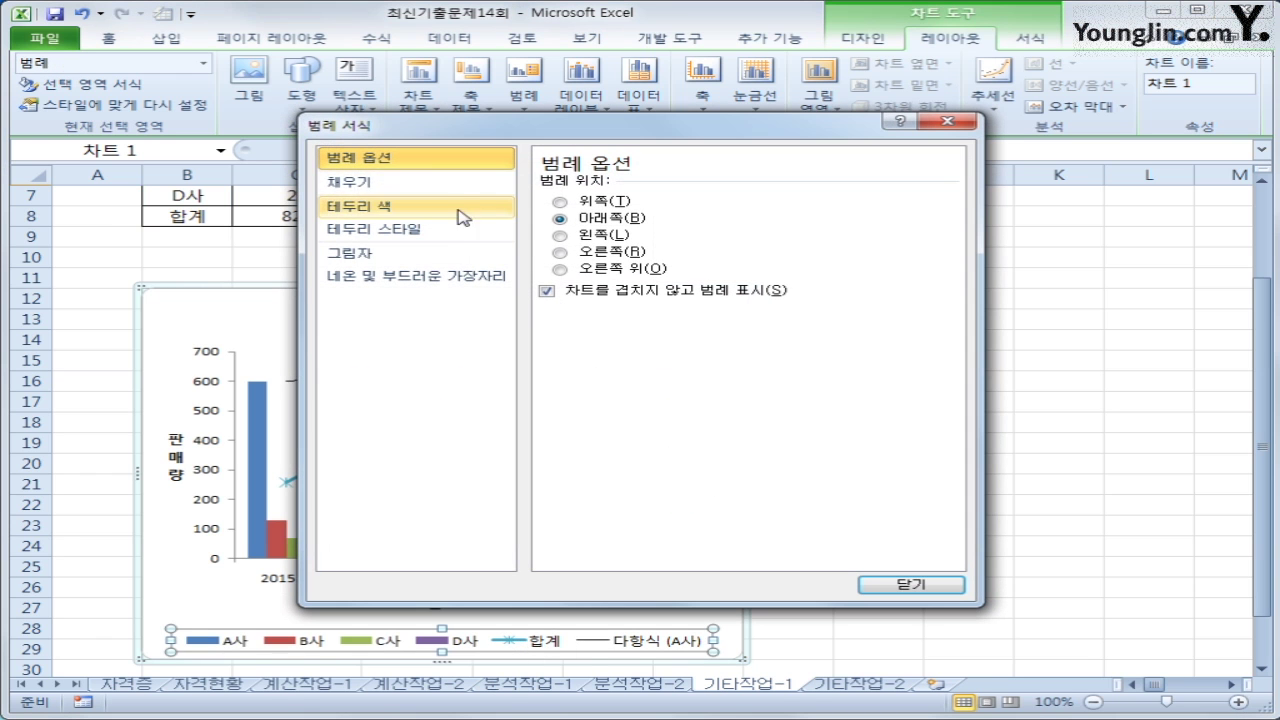
click(437, 206)
click(598, 201)
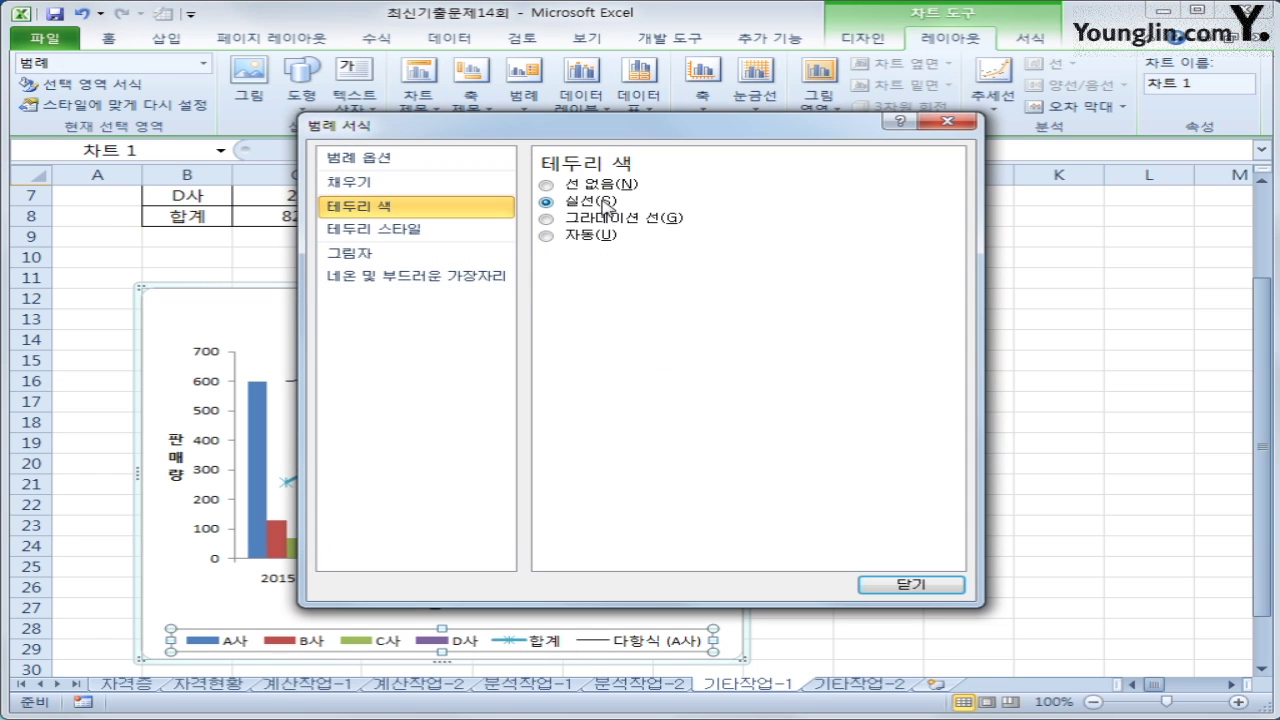
click(641, 262)
click(658, 298)
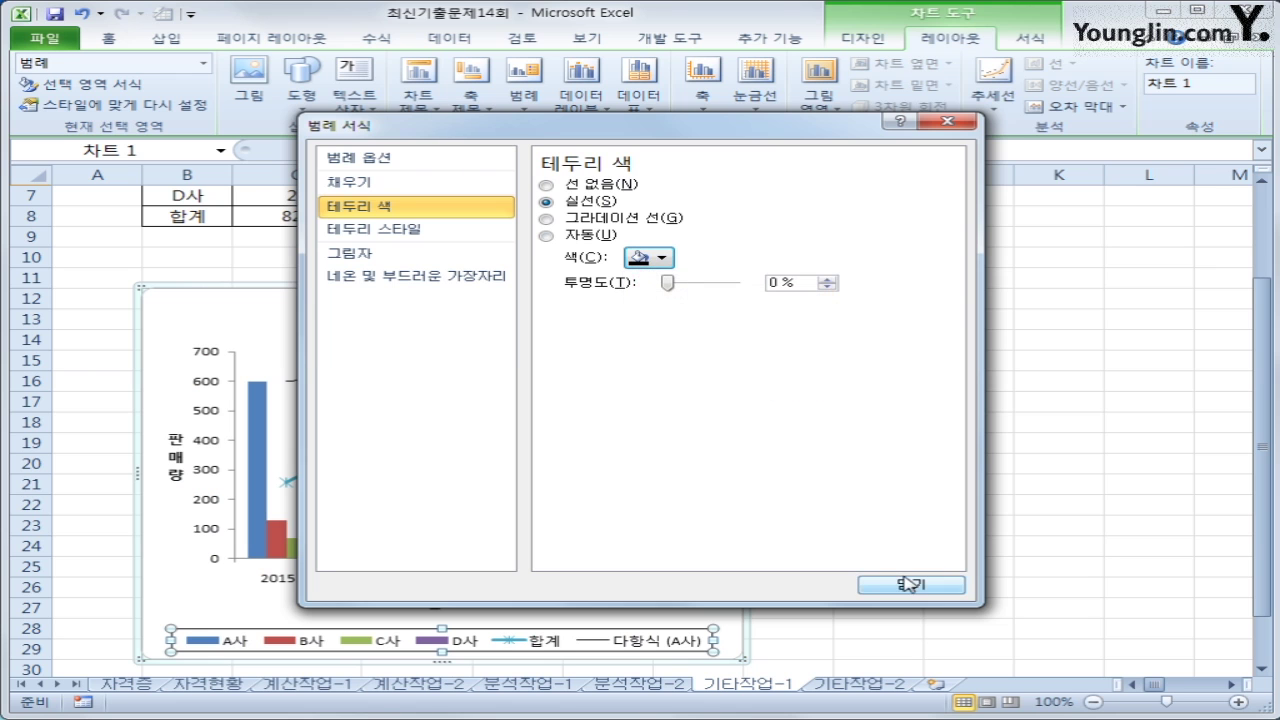
click(910, 584)
click(983, 608)
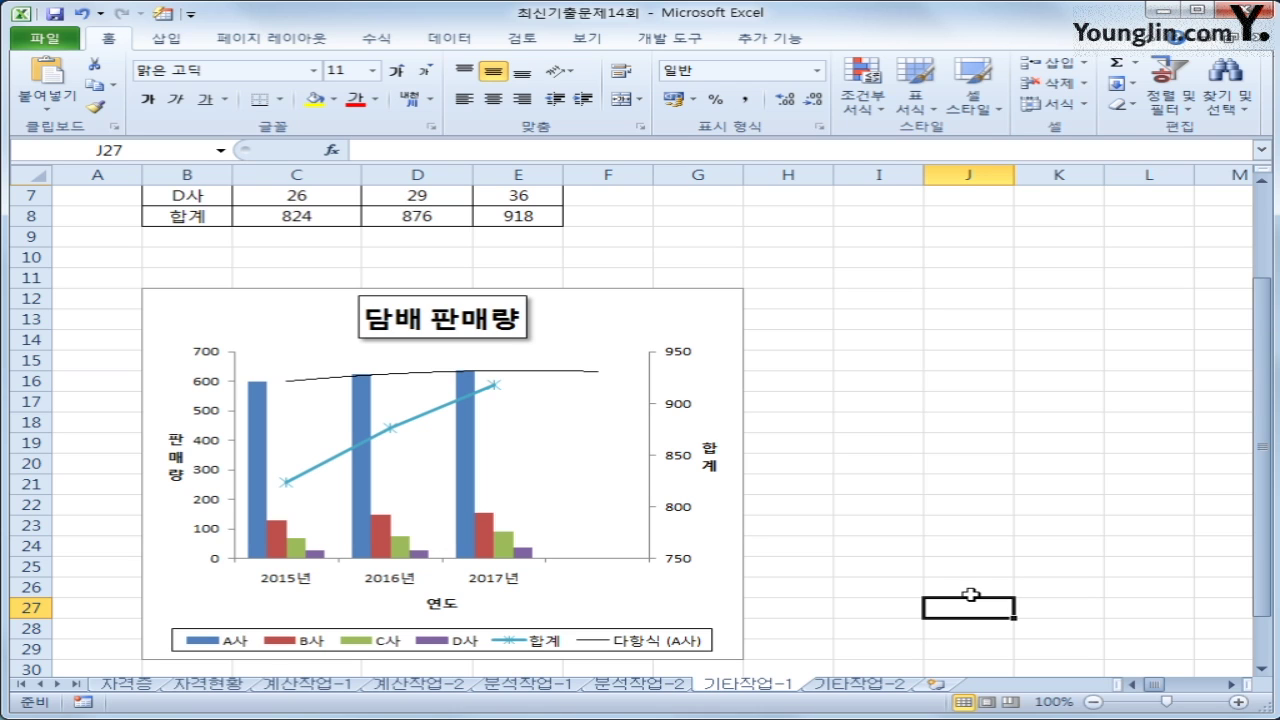
On the 기타작업-2 sheet, turn on design mode and open the click event procedure of the 결제하기 button.
click(893, 688)
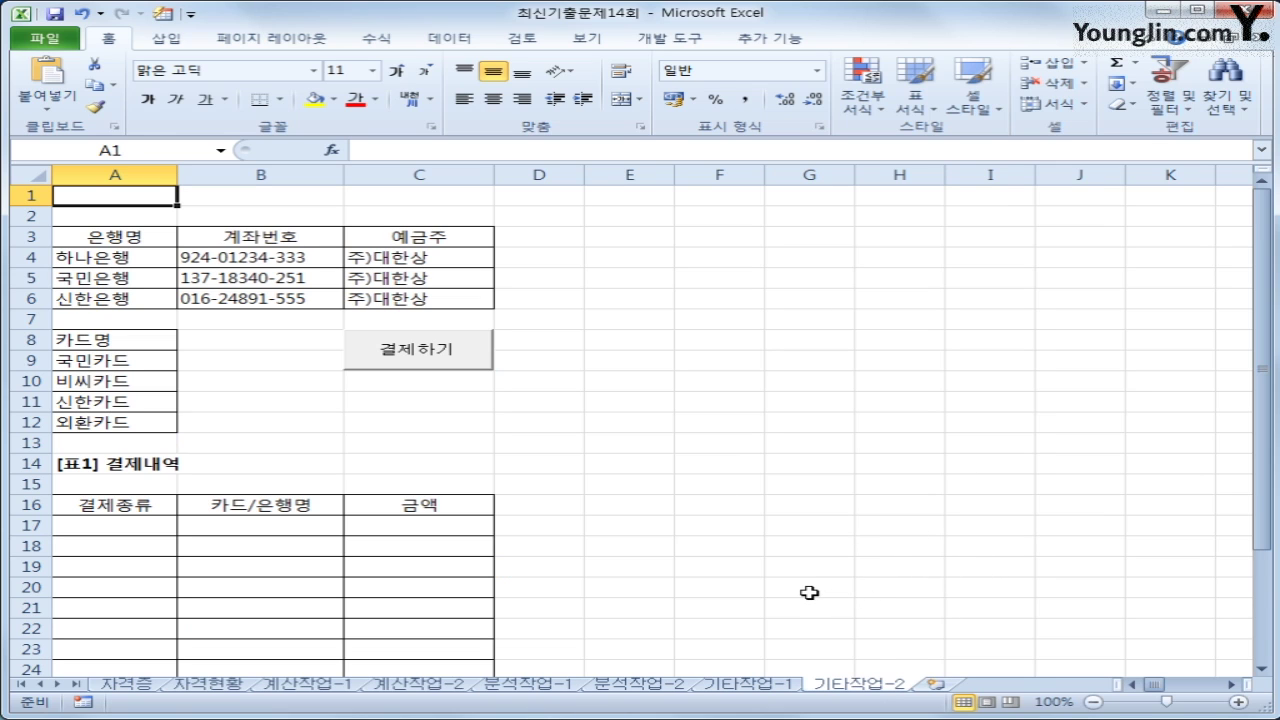
click(758, 277)
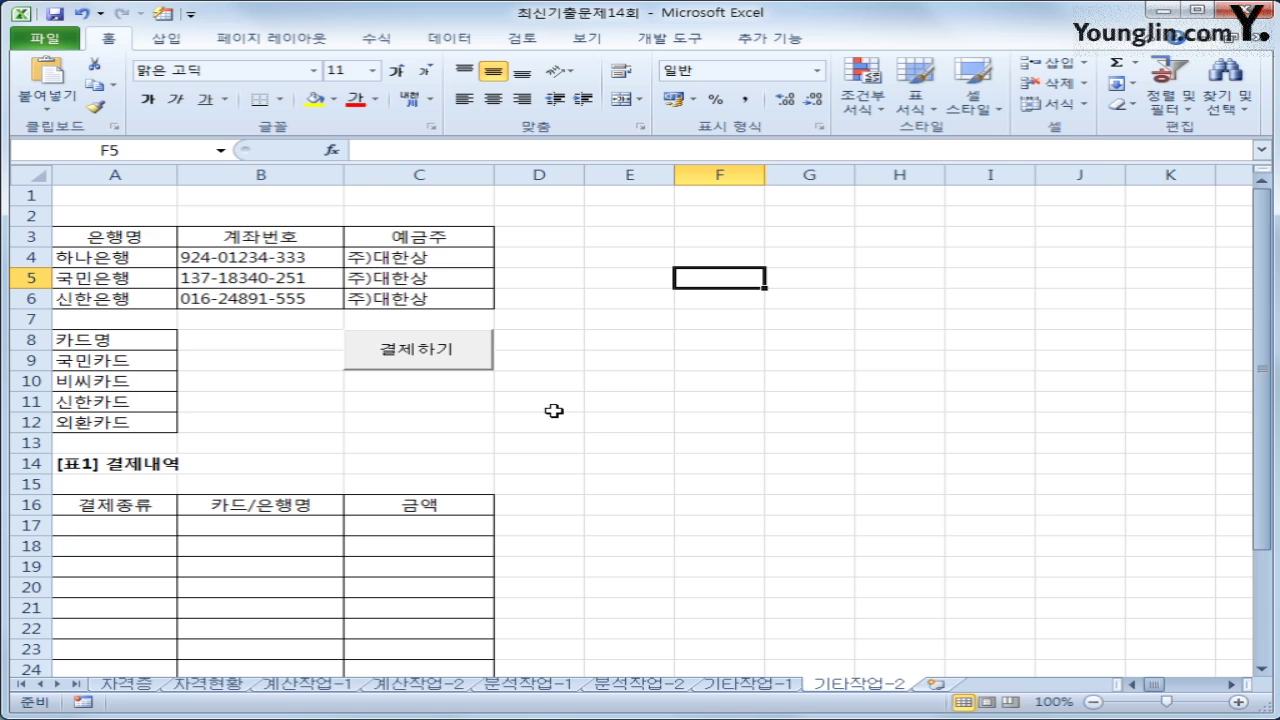
click(655, 40)
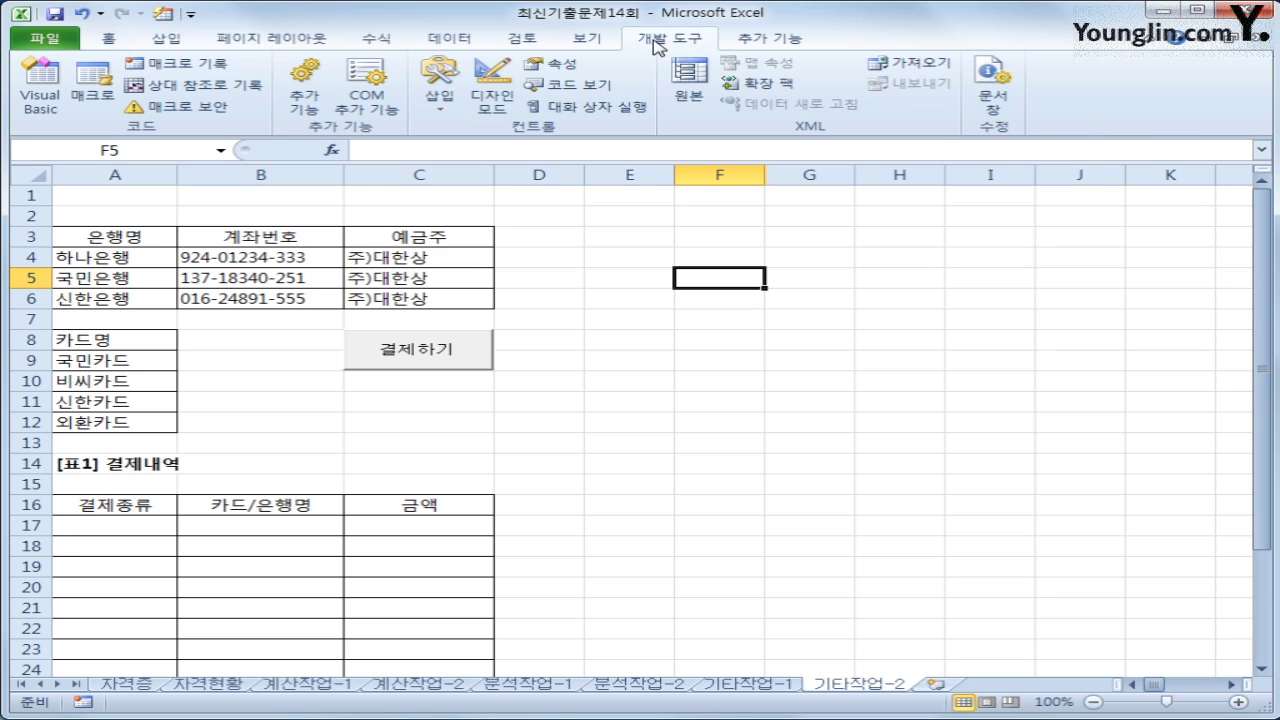
click(493, 104)
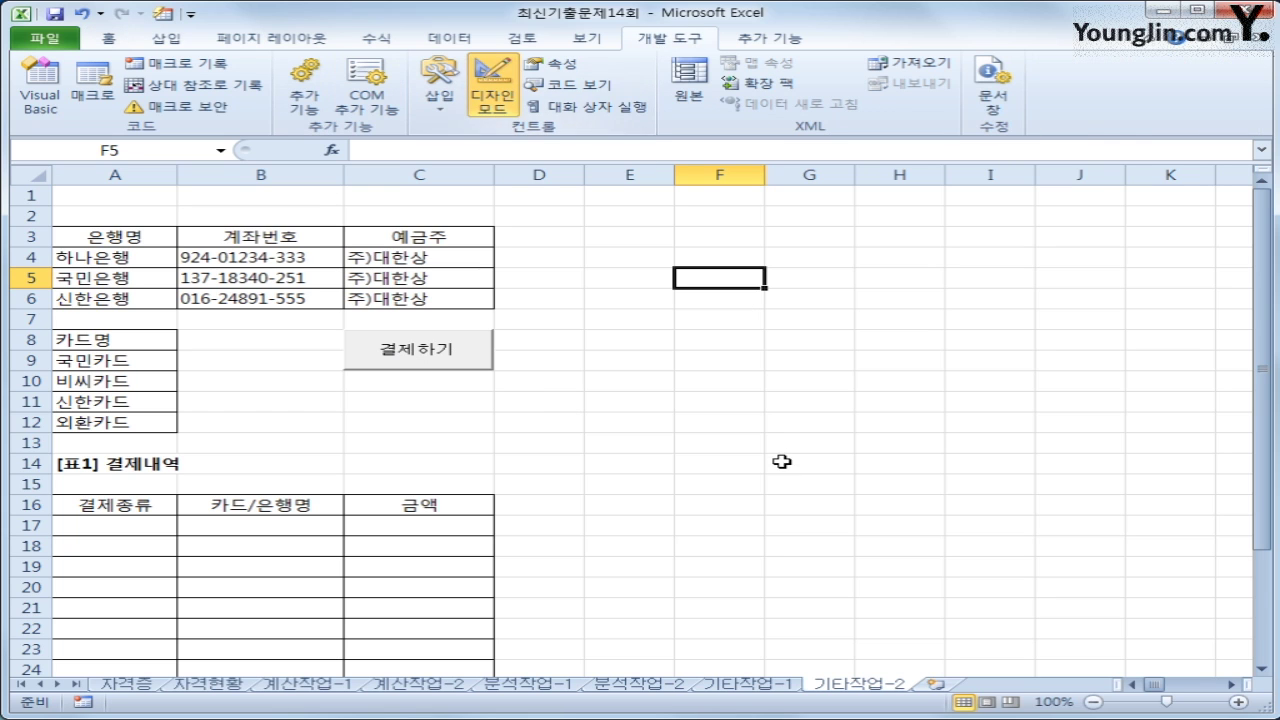
click(434, 360)
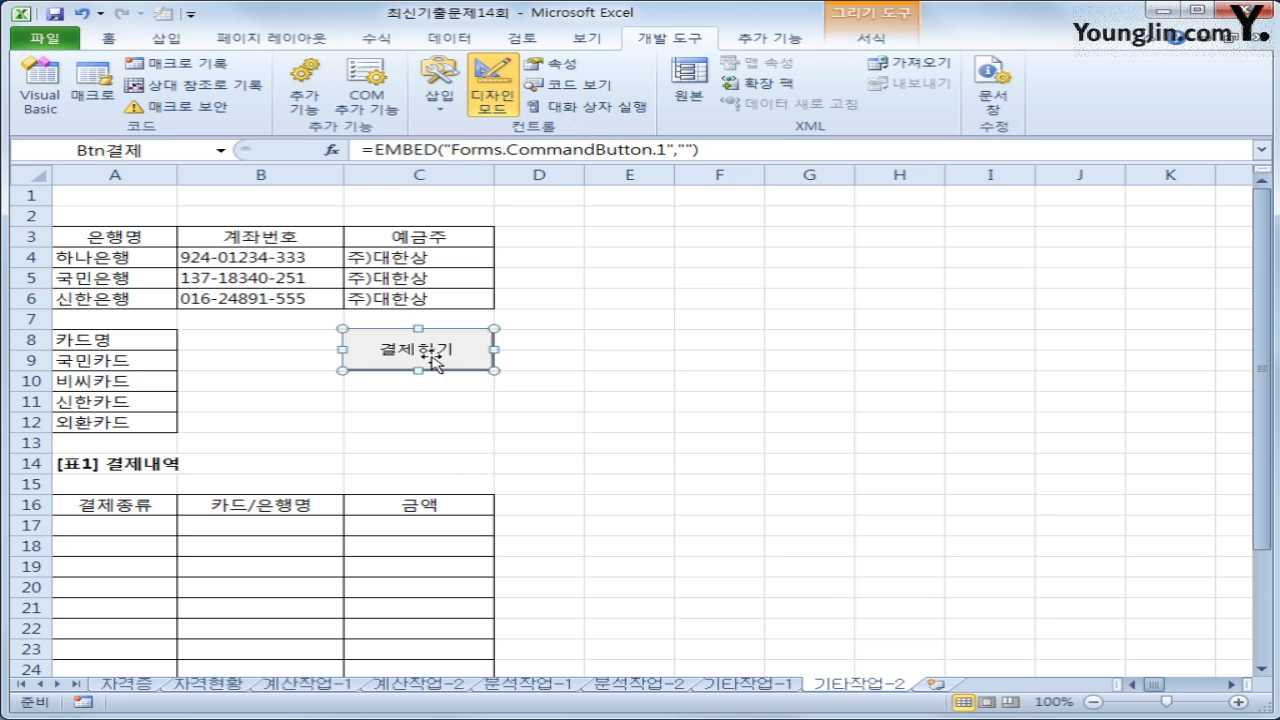
double_click(434, 358)
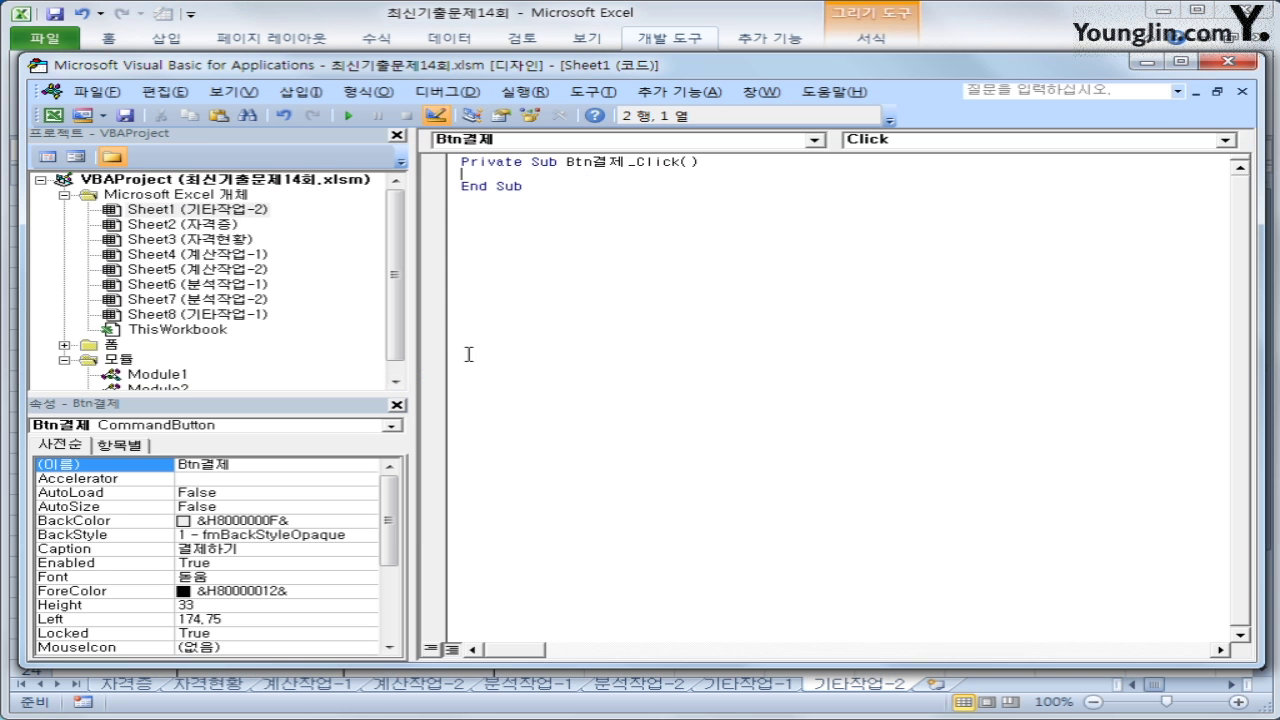
Add the statement 결제화면.Show to the Btn결제_Click procedure.
key(Tab)
text(결제화면)
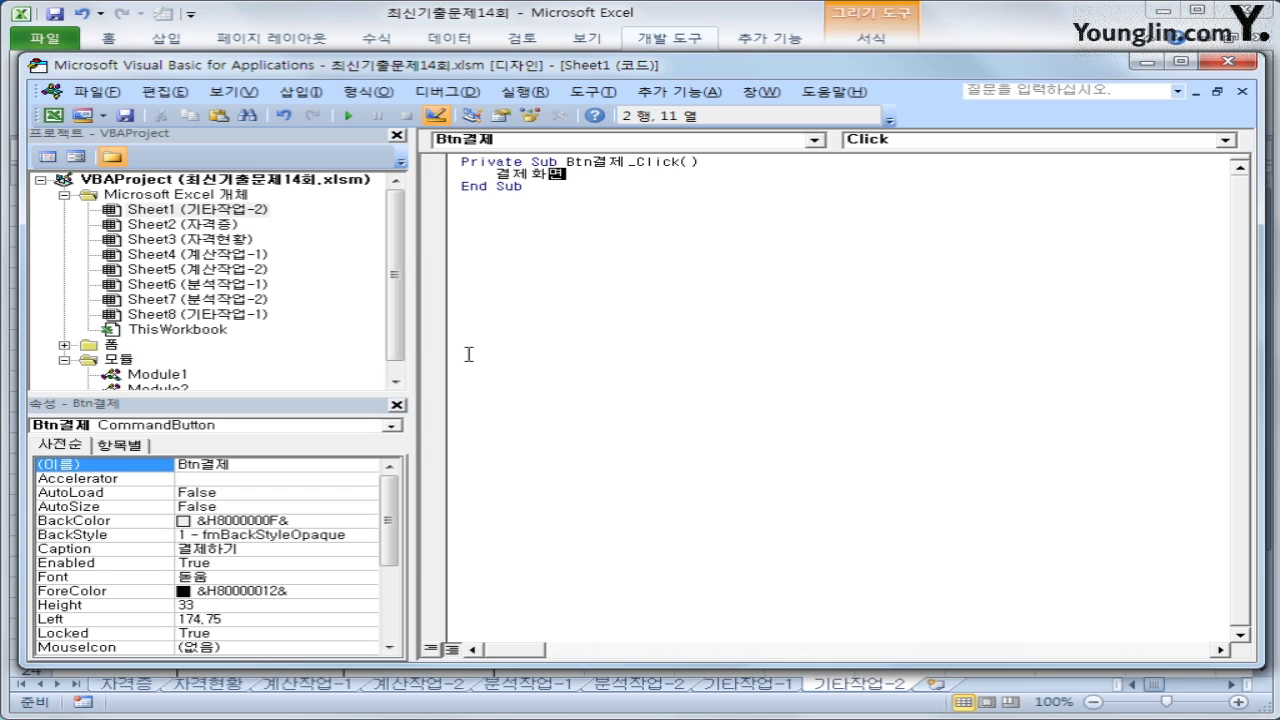
text(.sh)
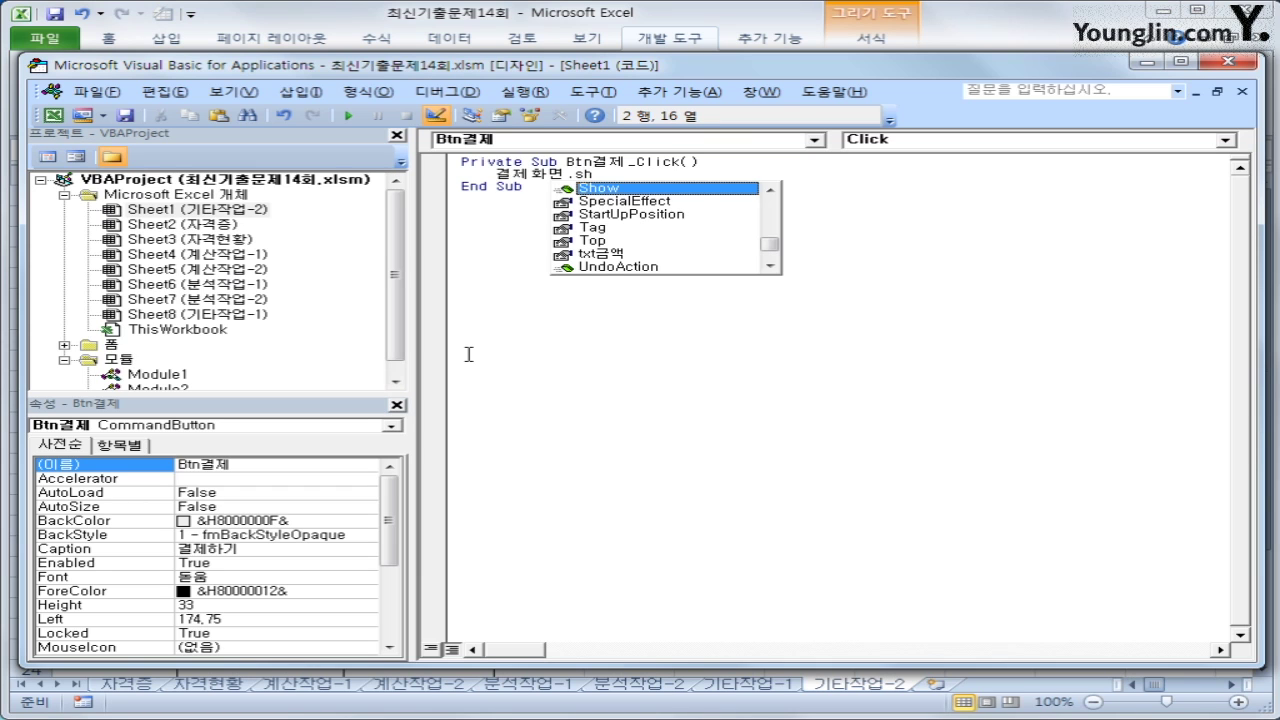
key(Tab)
key(Down)
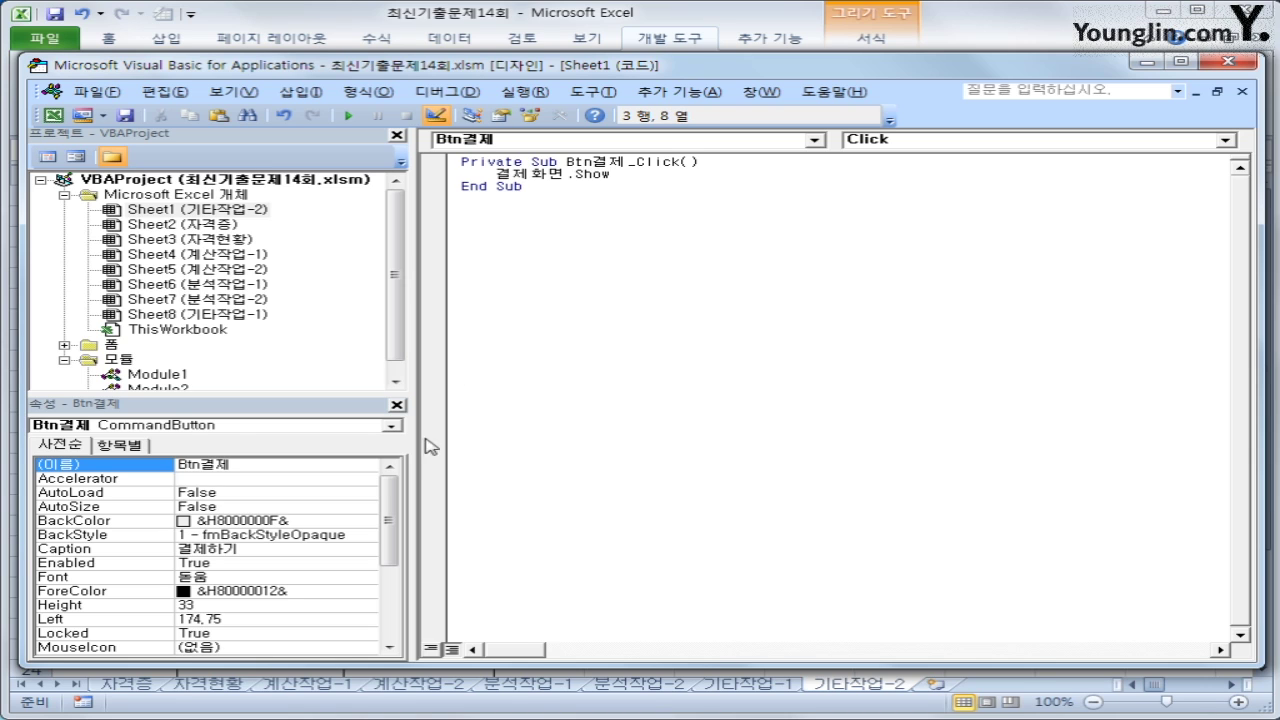
Open the code of the 결제화면 form and create its UserForm Initialize event procedure.
double_click(108, 345)
click(155, 359)
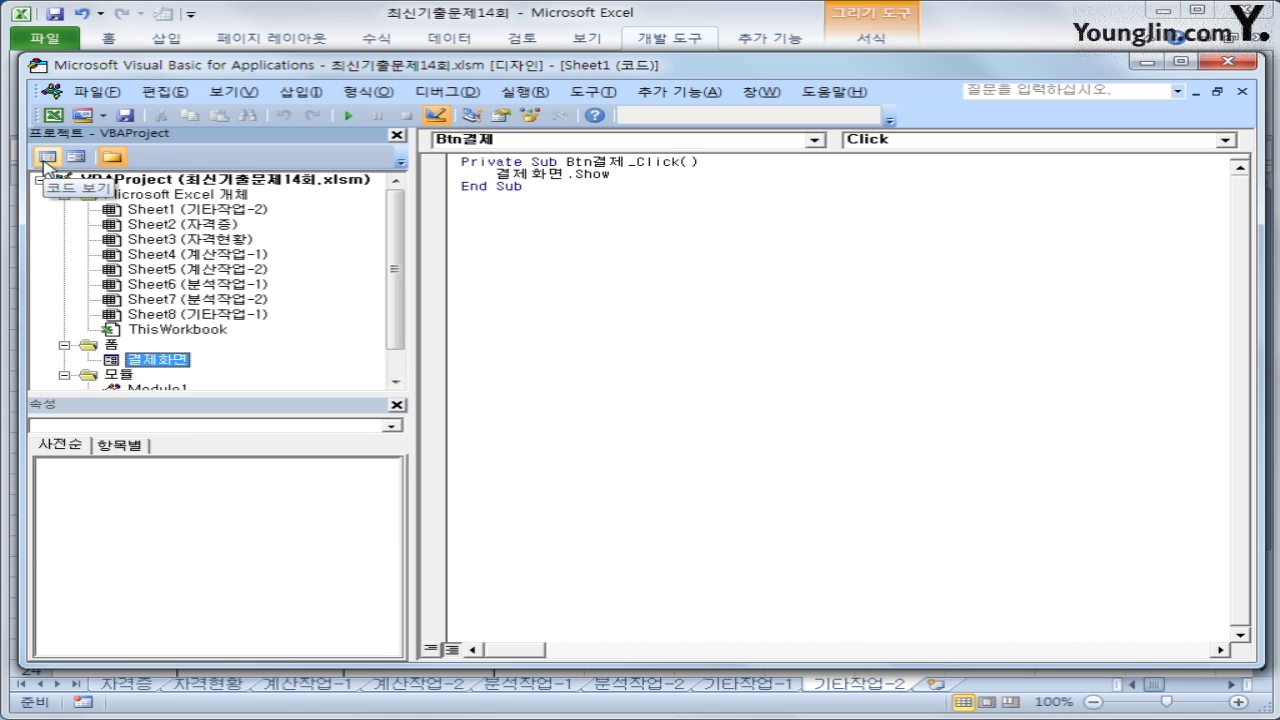
click(46, 158)
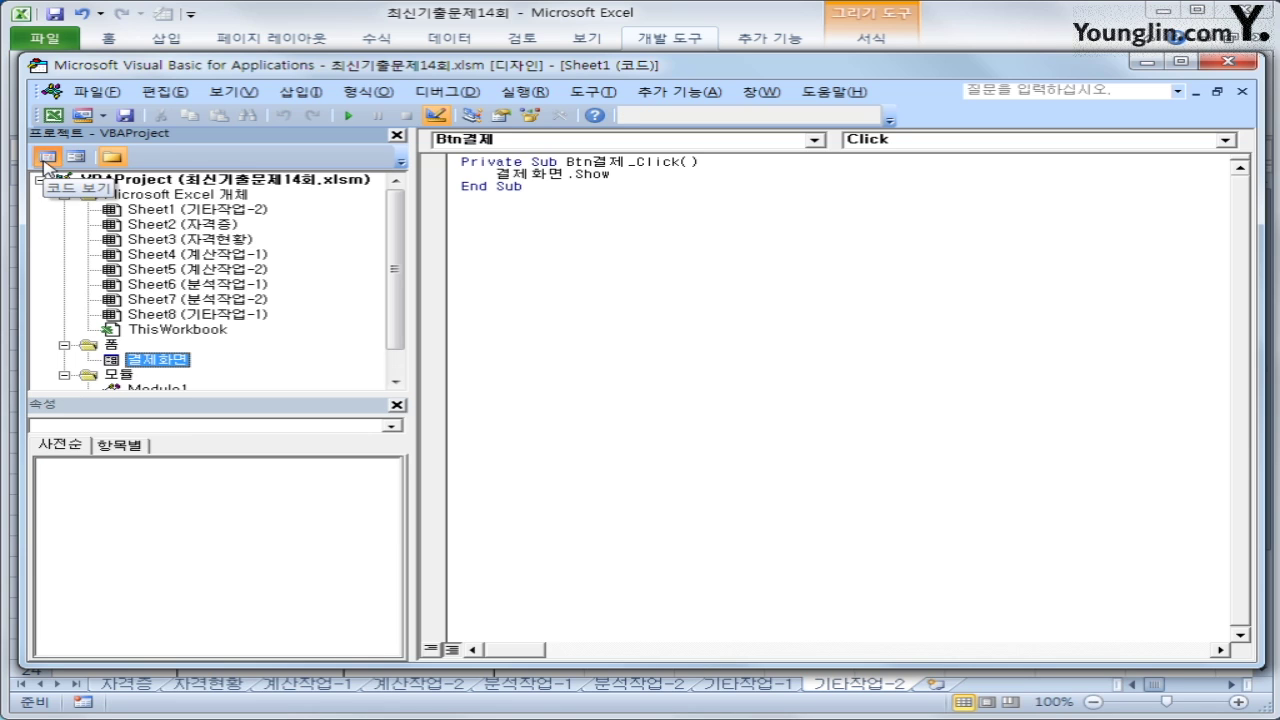
click(694, 141)
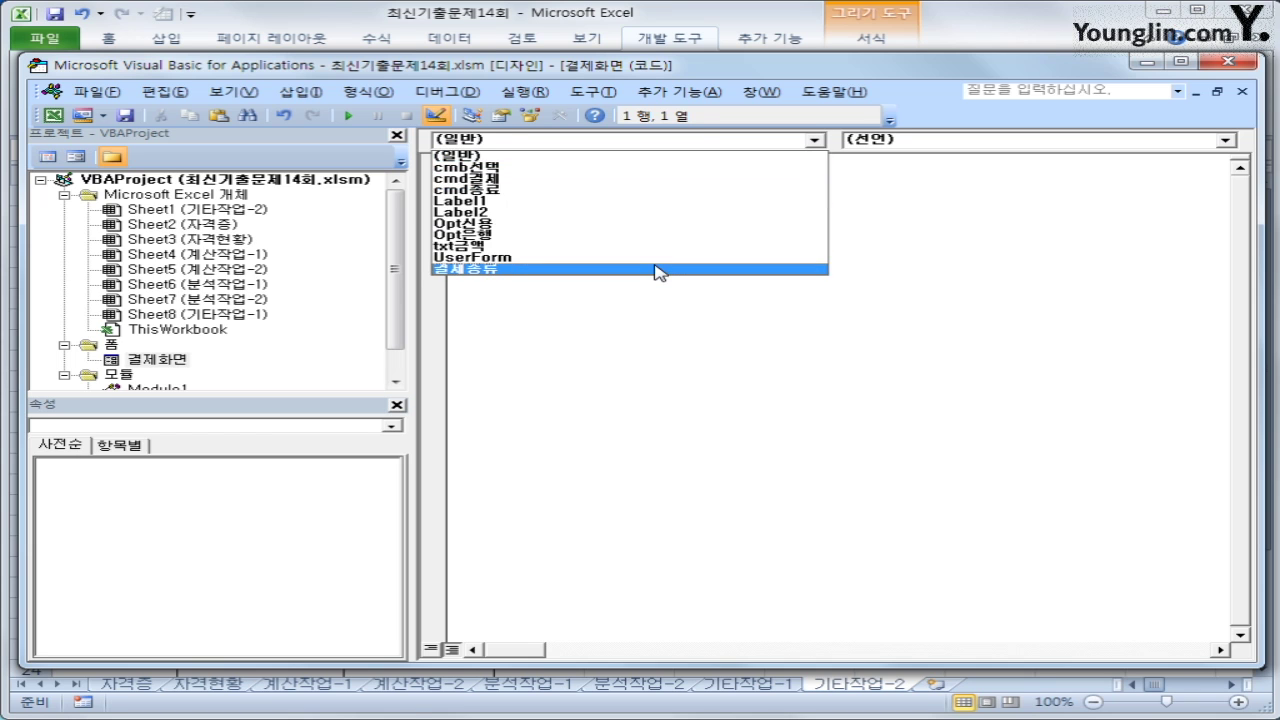
click(657, 257)
click(878, 141)
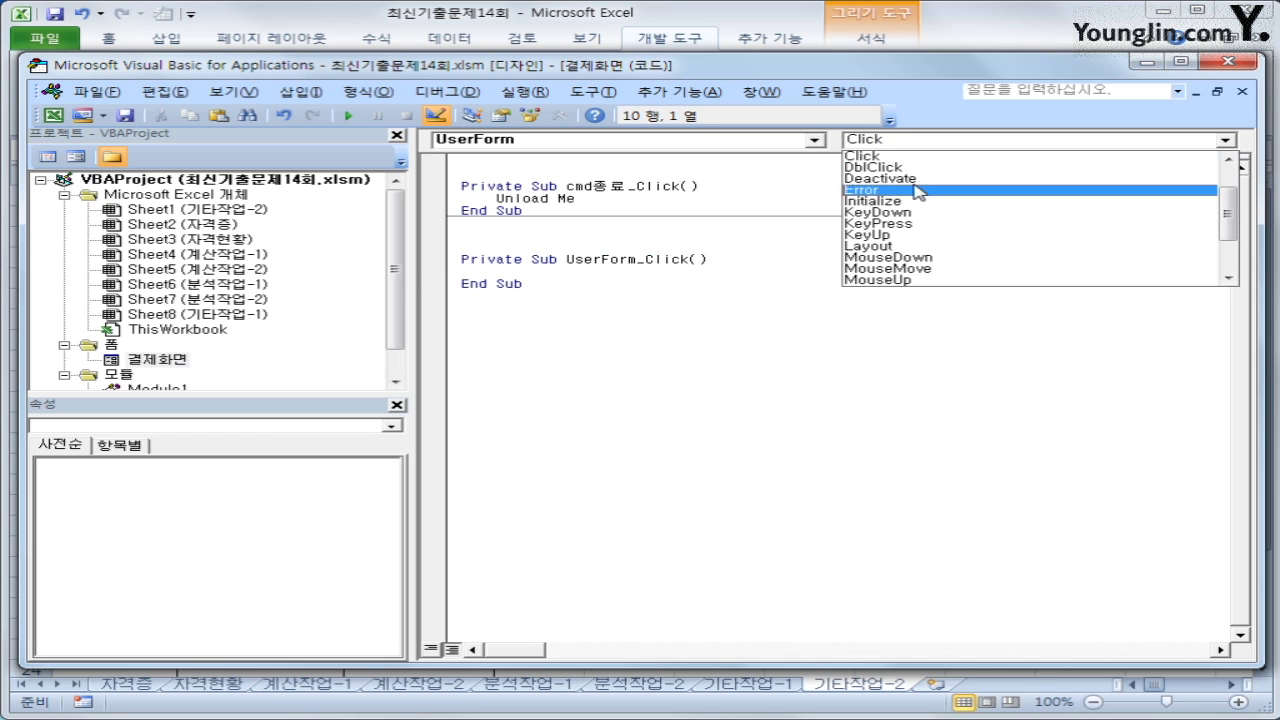
click(875, 201)
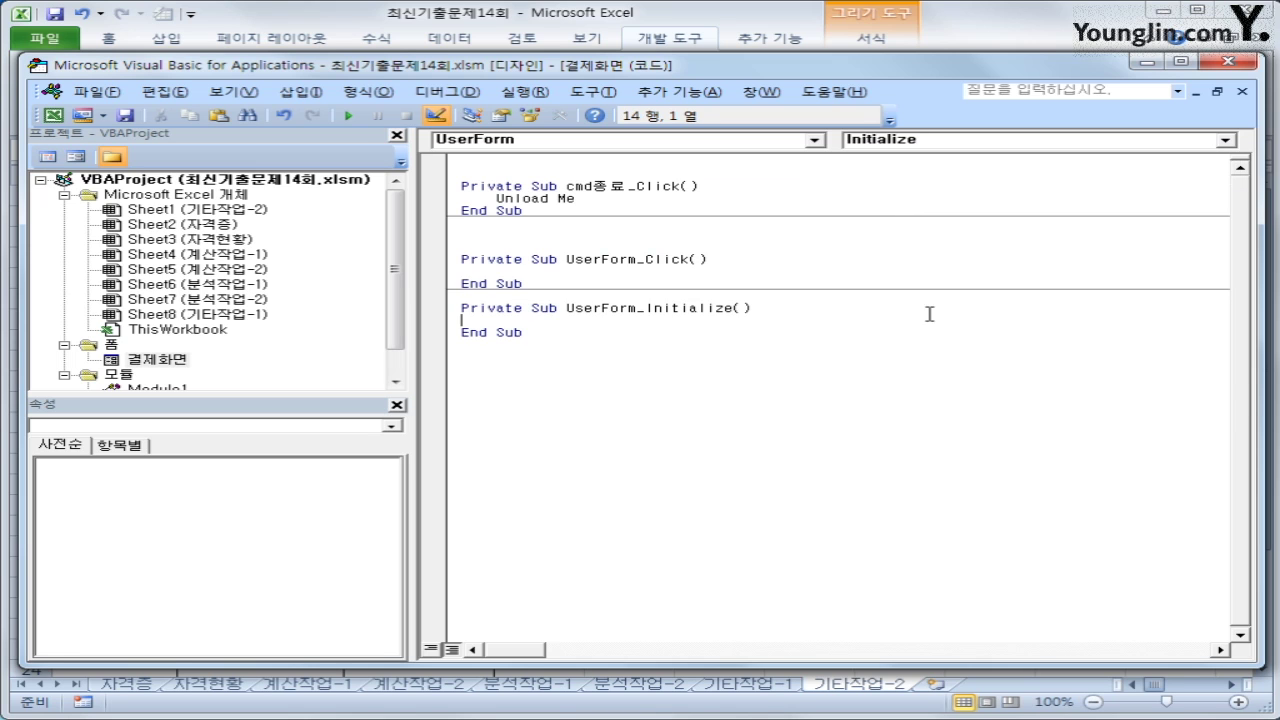
Add the statement Opt신용 = True to the UserForm_Initialize procedure.
key(Tab)
text(opt신용)
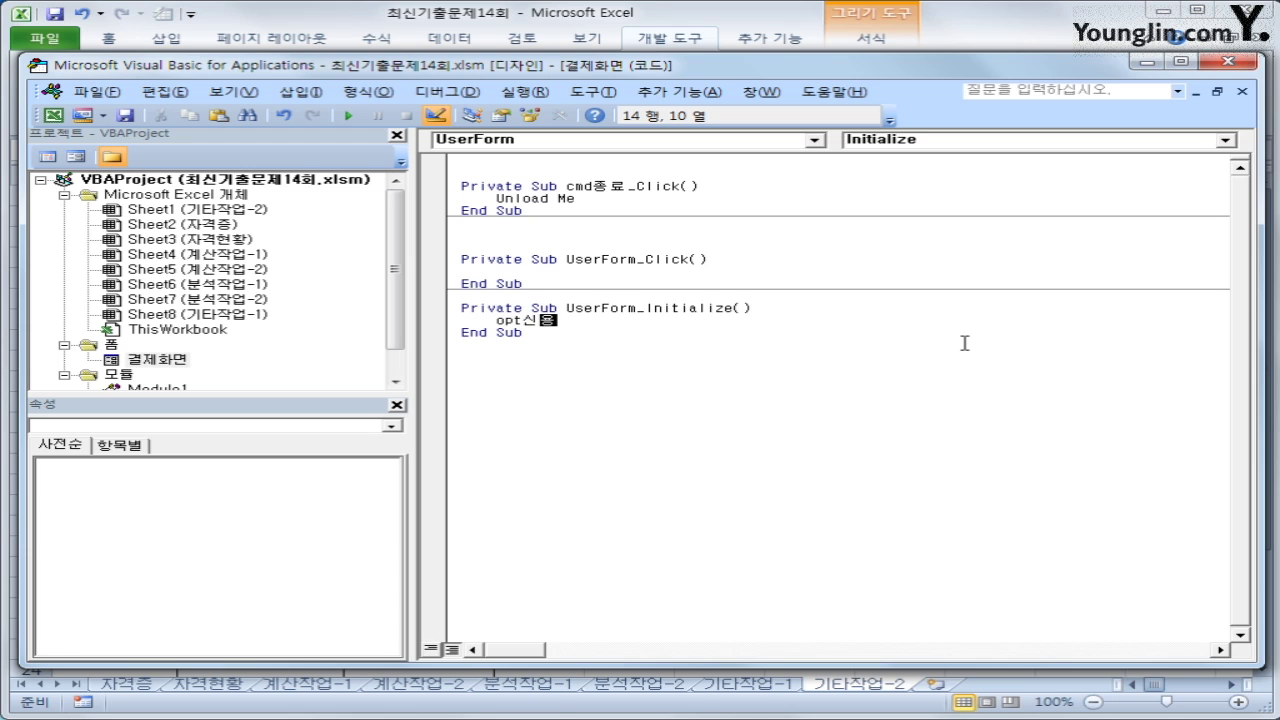
text(=true)
key(Down)
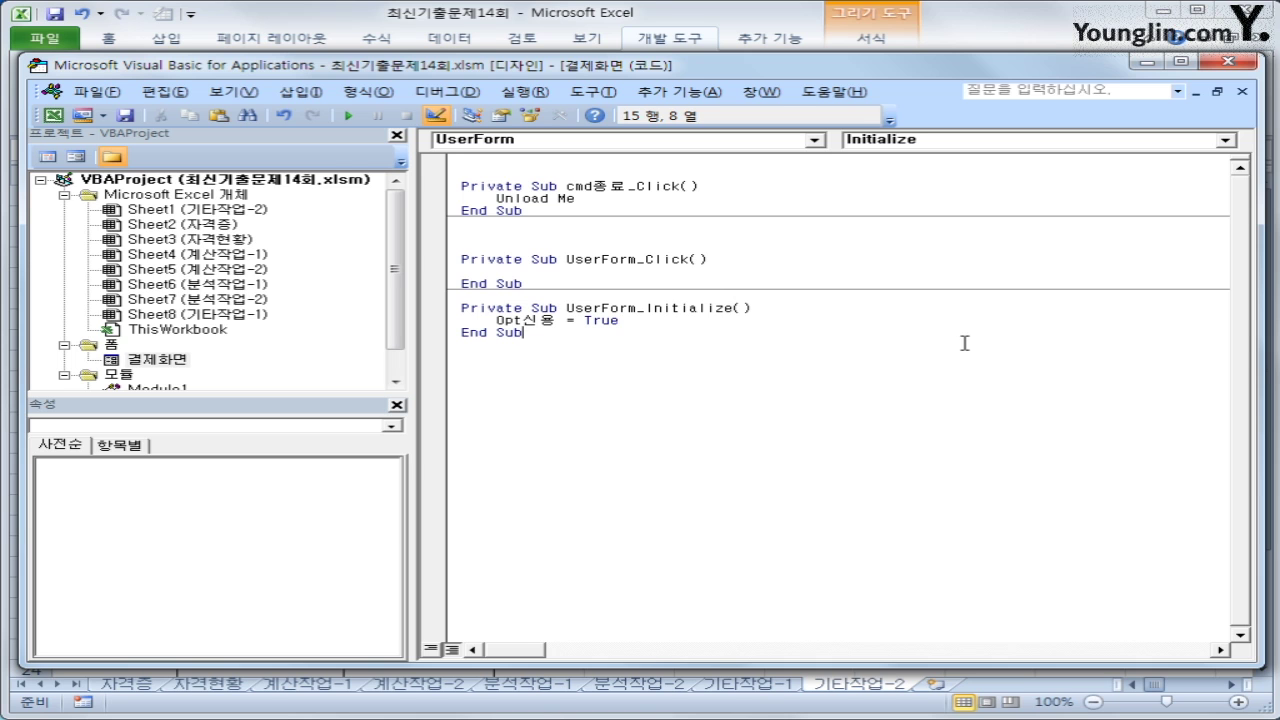
Examine the combo box beside 선택 in the 결제화면 form design and close the code editor.
double_click(130, 360)
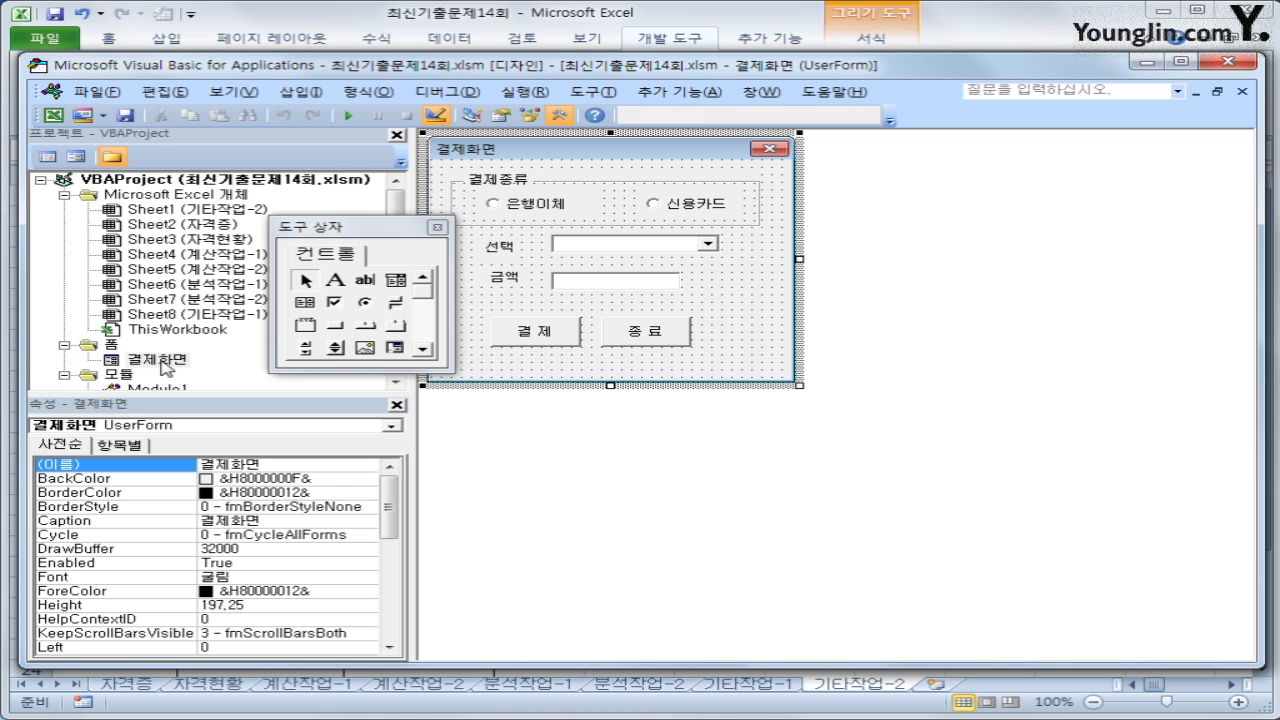
click(655, 245)
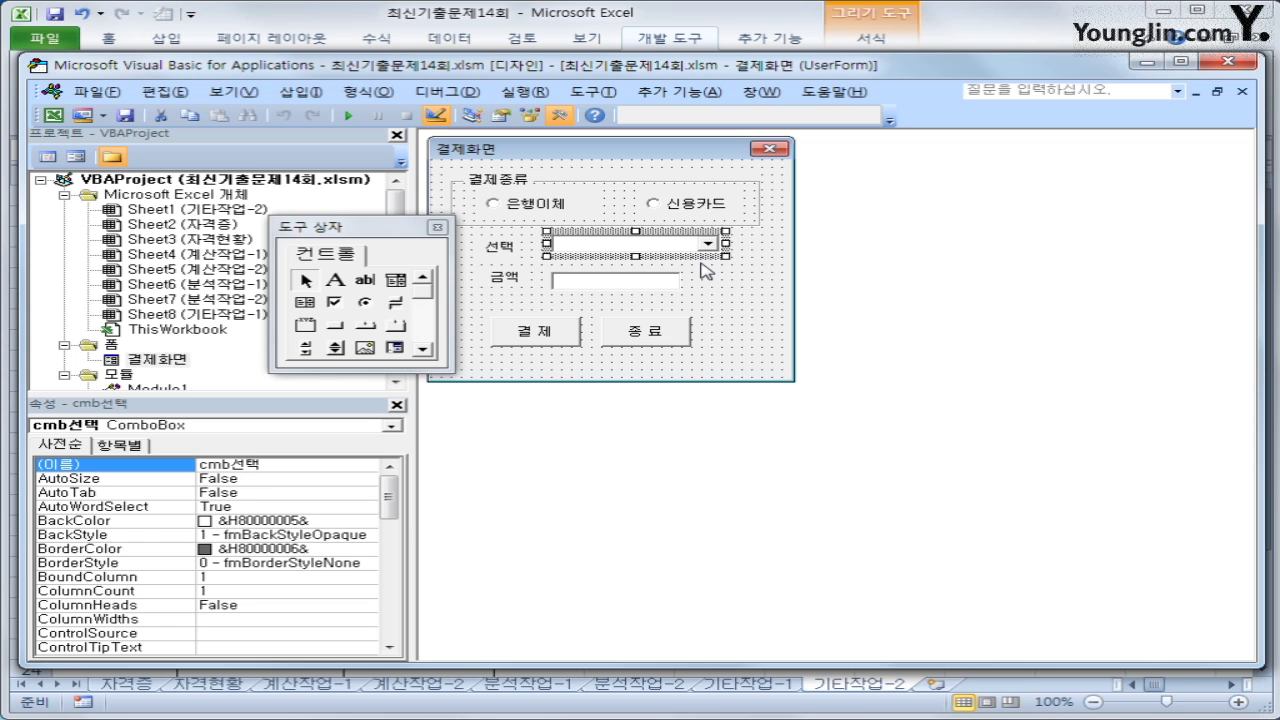
click(1228, 64)
Turn off design mode and test the 결제하기 form's 선택 list with both payment options, closing it with 종료.
click(492, 72)
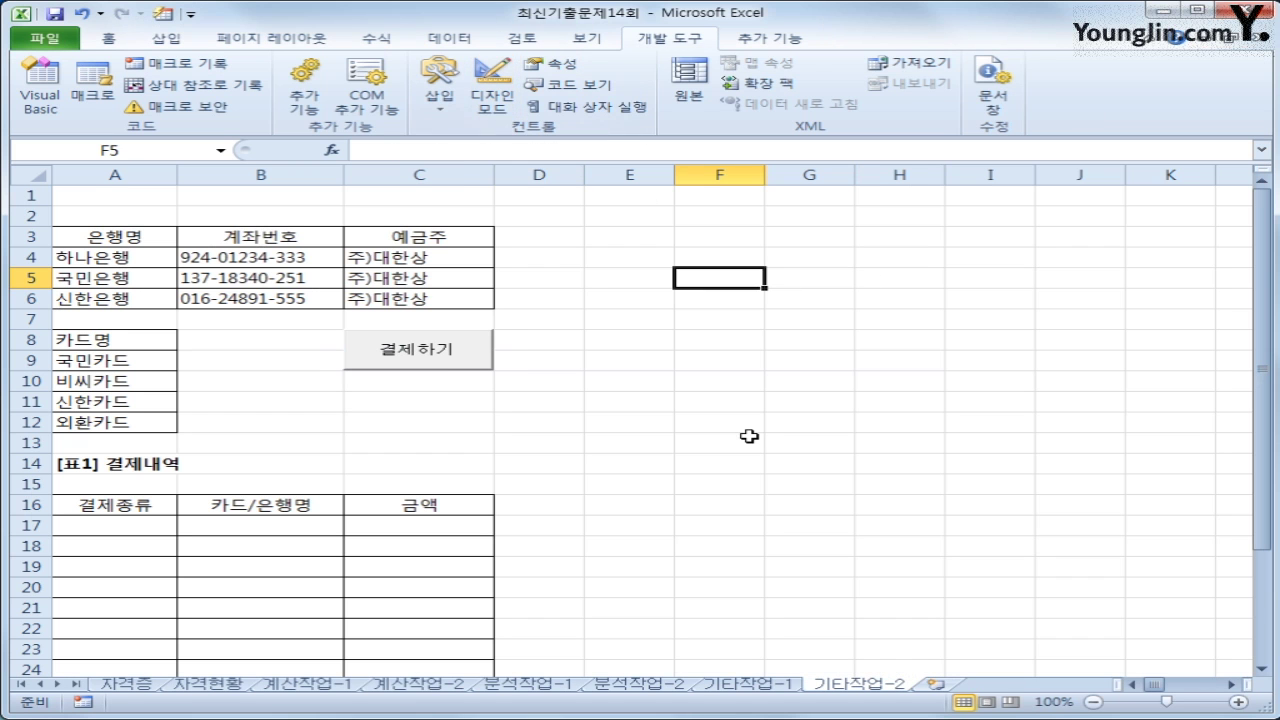
click(748, 436)
click(451, 366)
drag(697, 245, 922, 232)
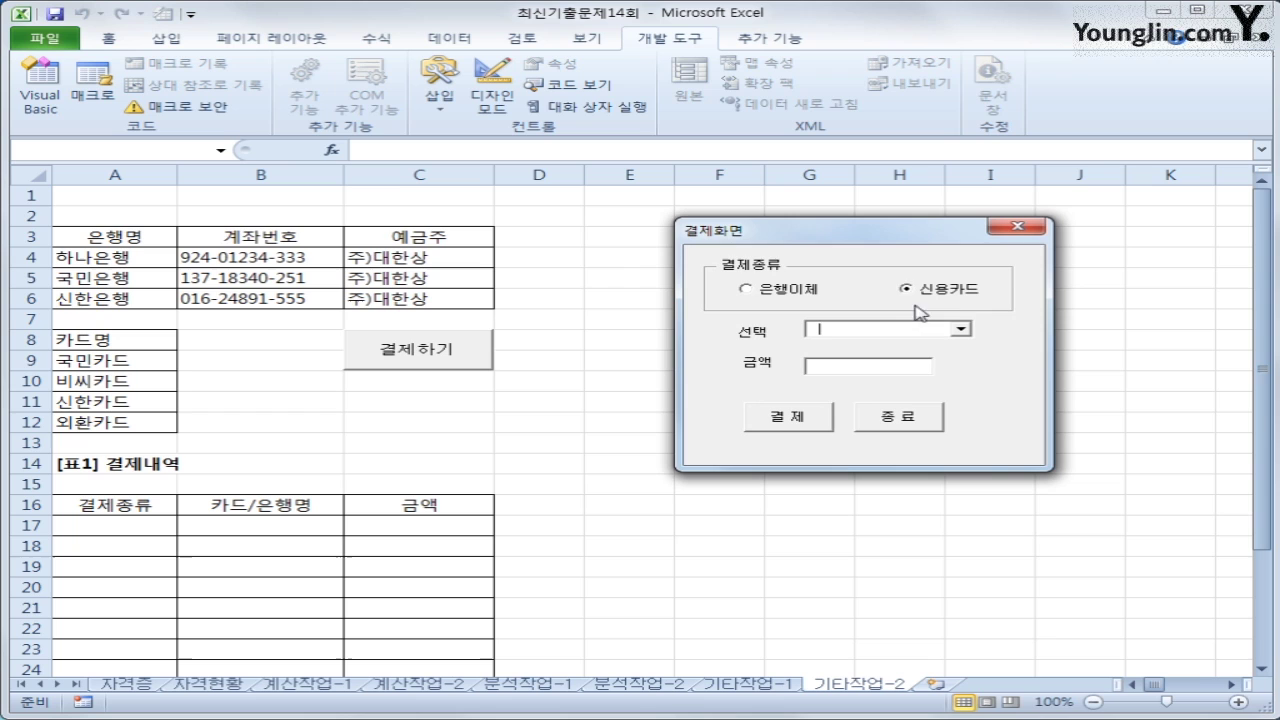
click(962, 331)
click(963, 331)
click(786, 291)
click(927, 295)
click(926, 419)
click(947, 480)
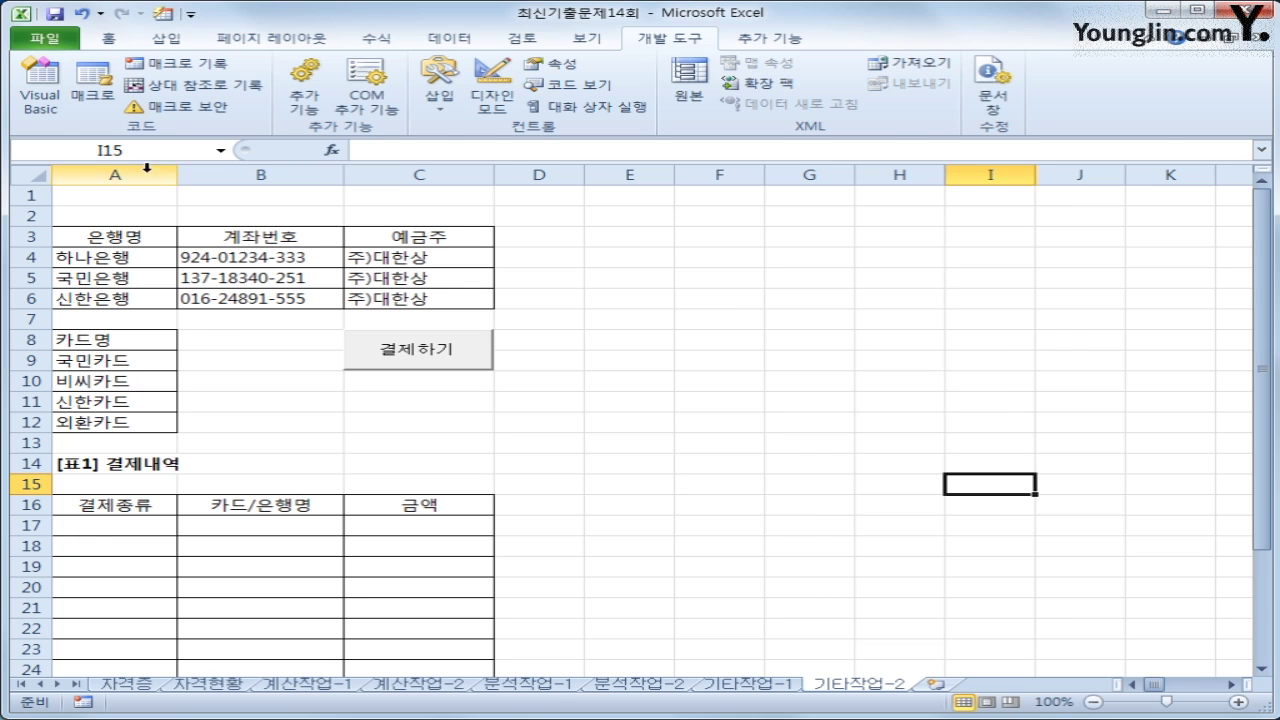
Return to the 결제화면 form's code and create the DropButtonClick event procedure for cmb선택.
click(40, 90)
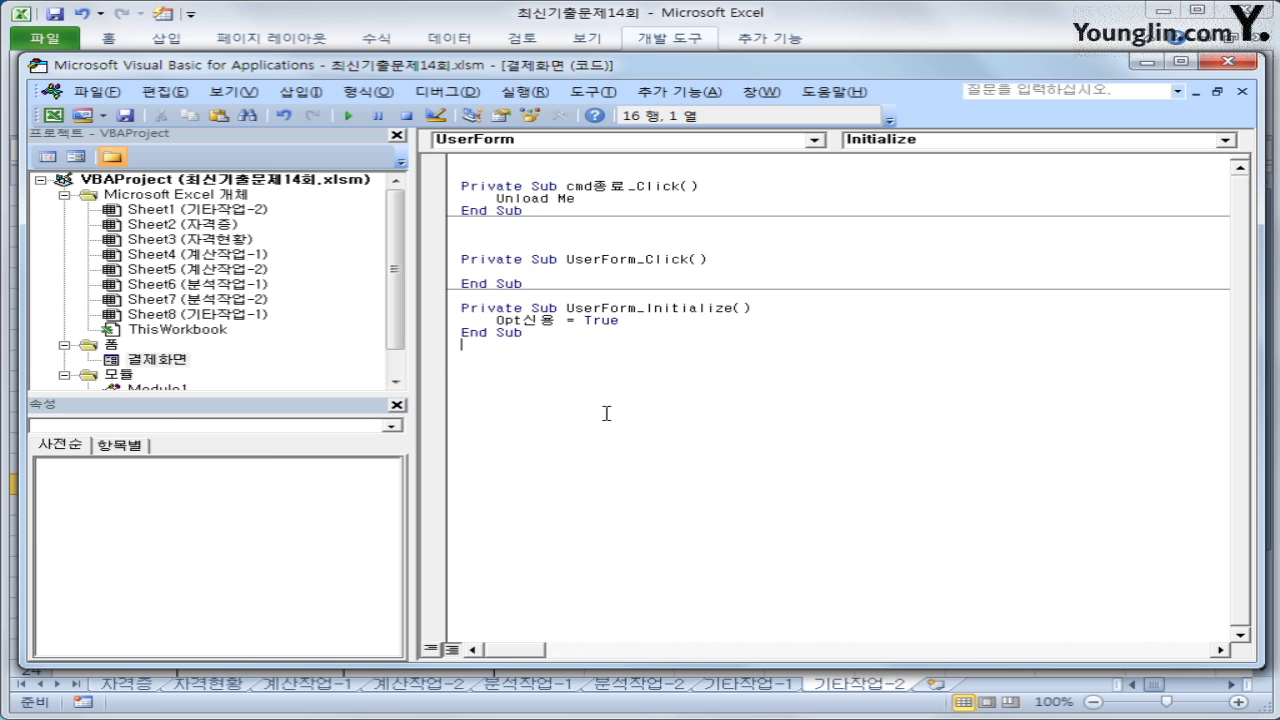
click(614, 145)
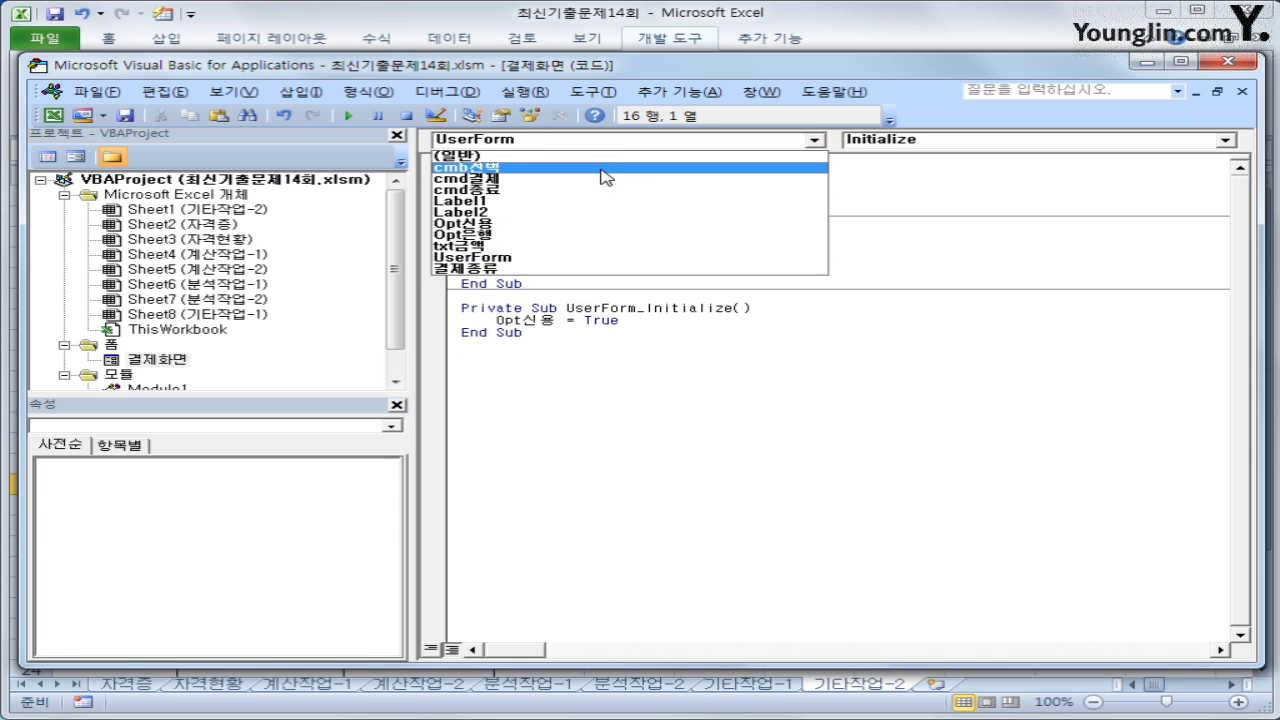
click(605, 168)
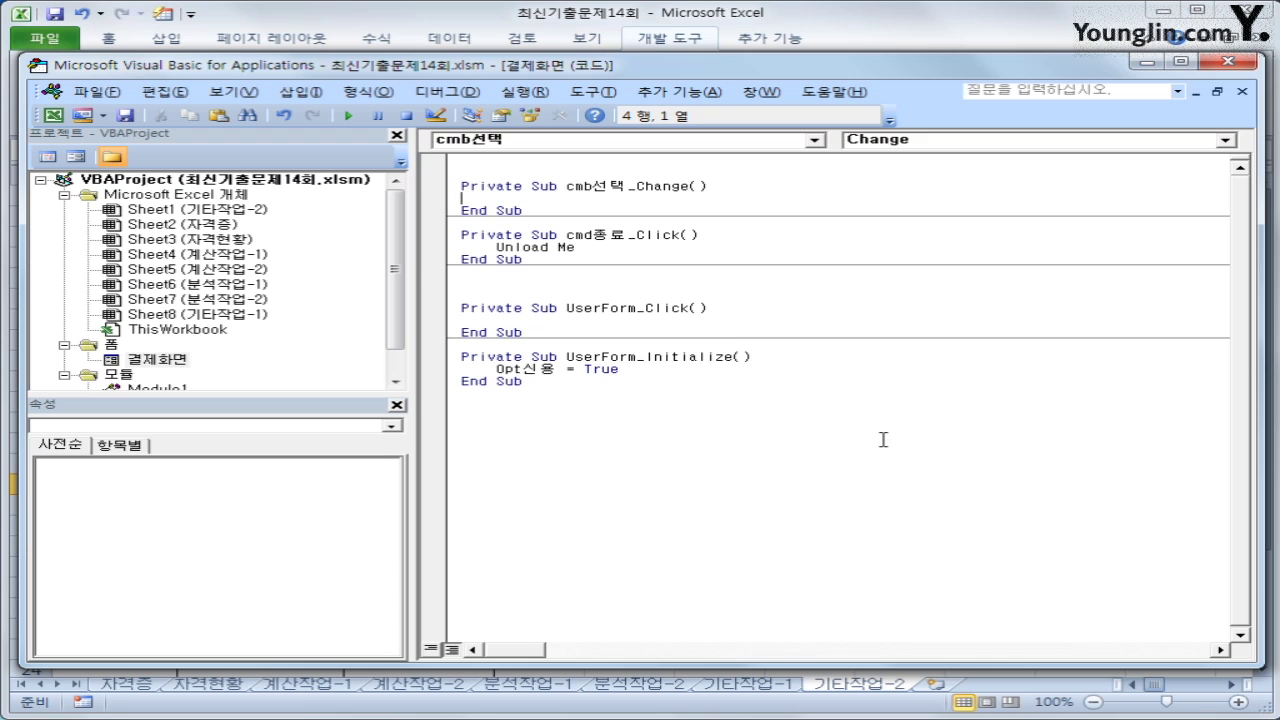
click(928, 148)
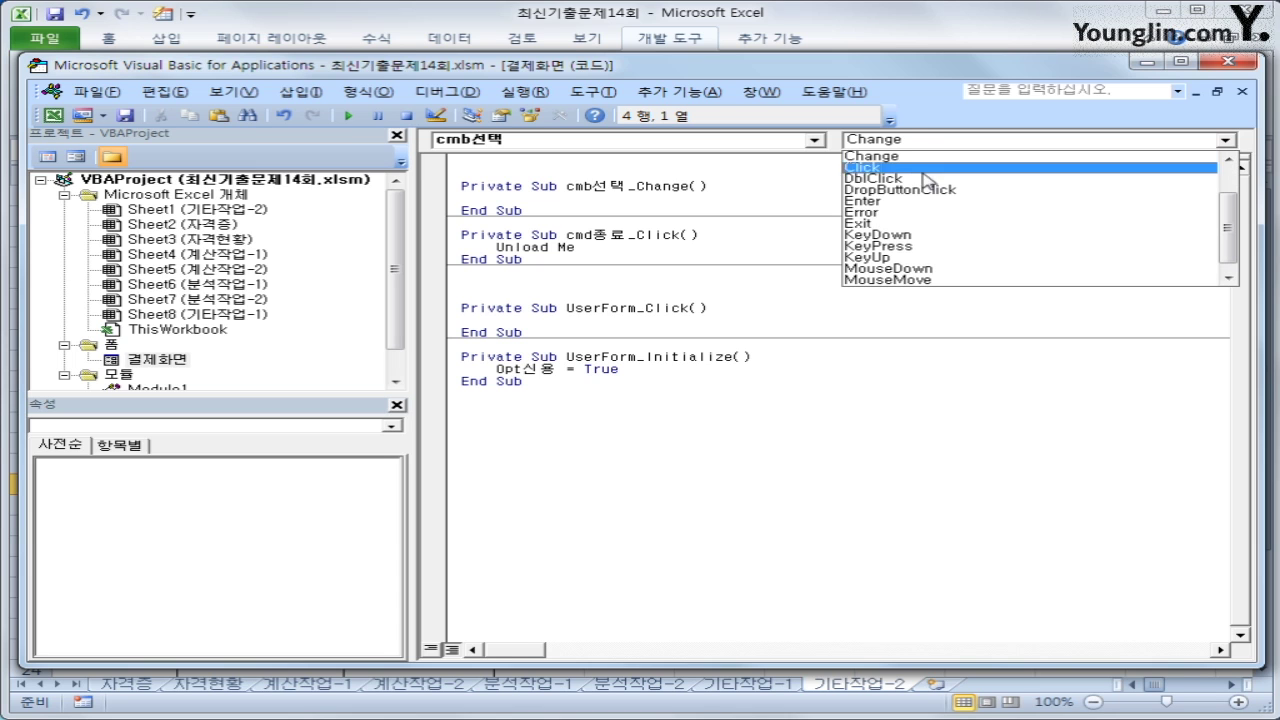
click(922, 190)
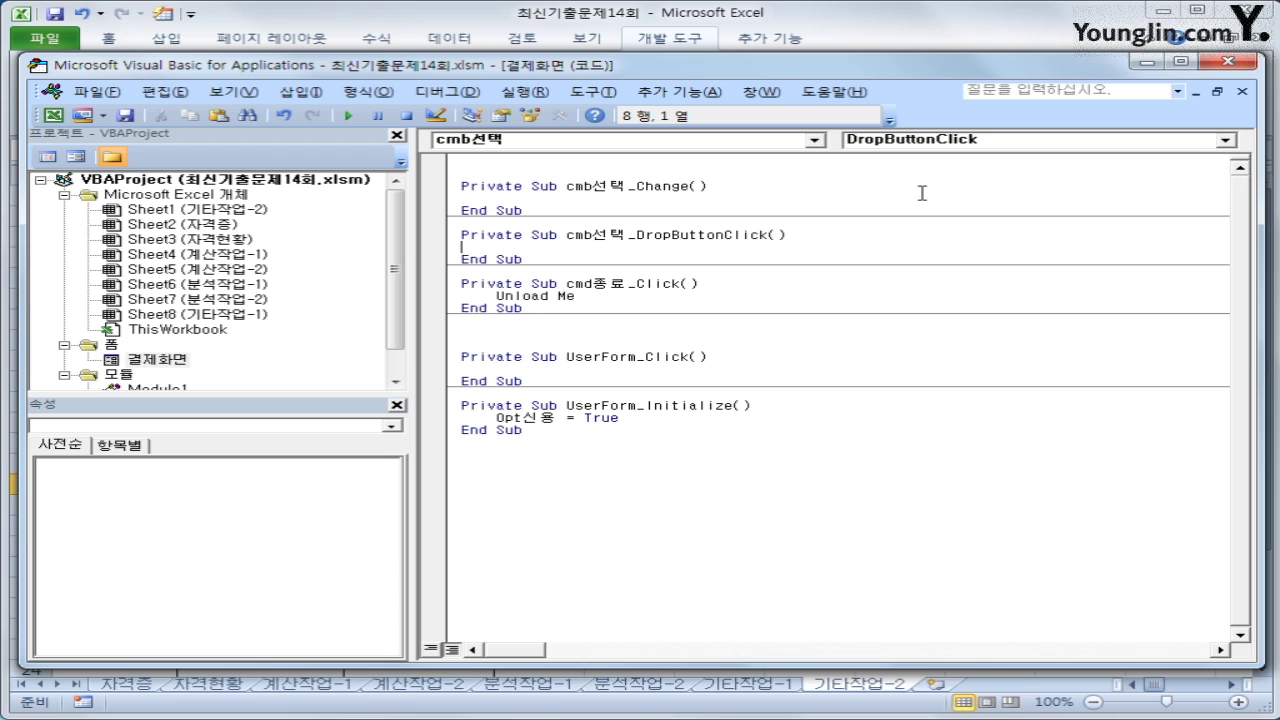
In cmb선택_DropButtonClick, write If Opt은행 = True Then with cmb선택.RowSource = "A4:A6" as its branch.
key(Tab)
text(if opt은행 )
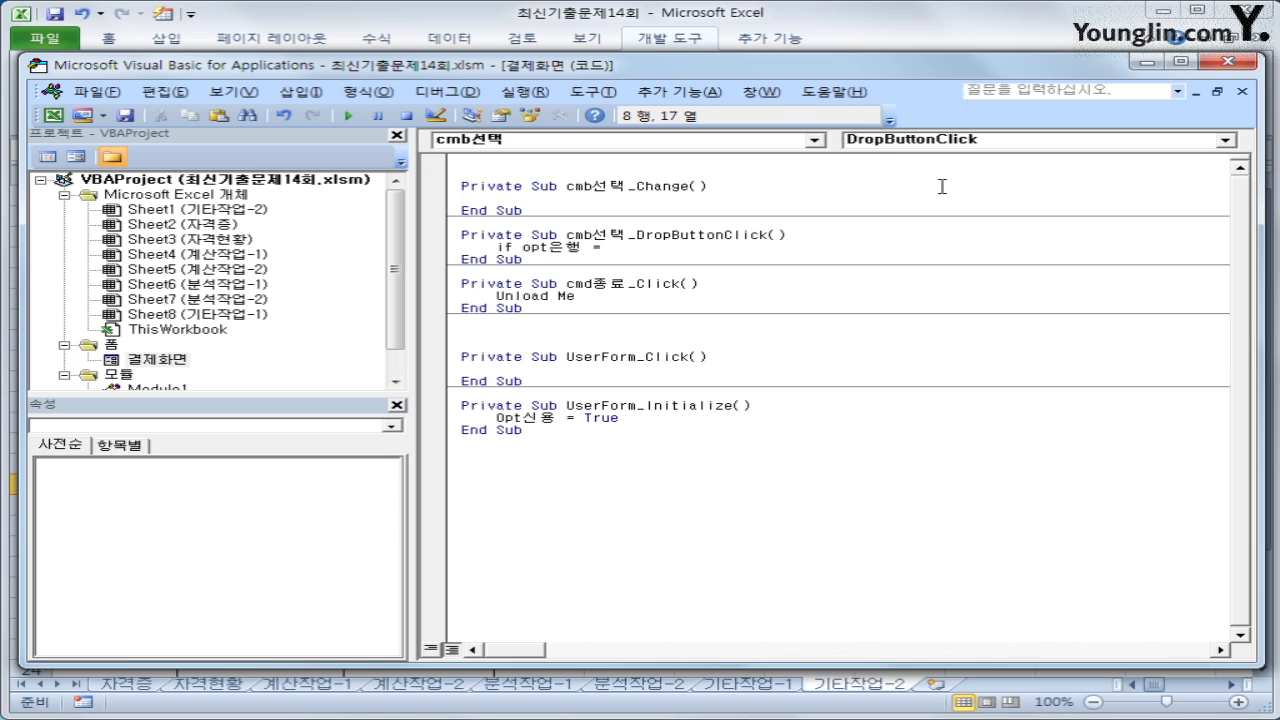
text(= true then)
key(Return)
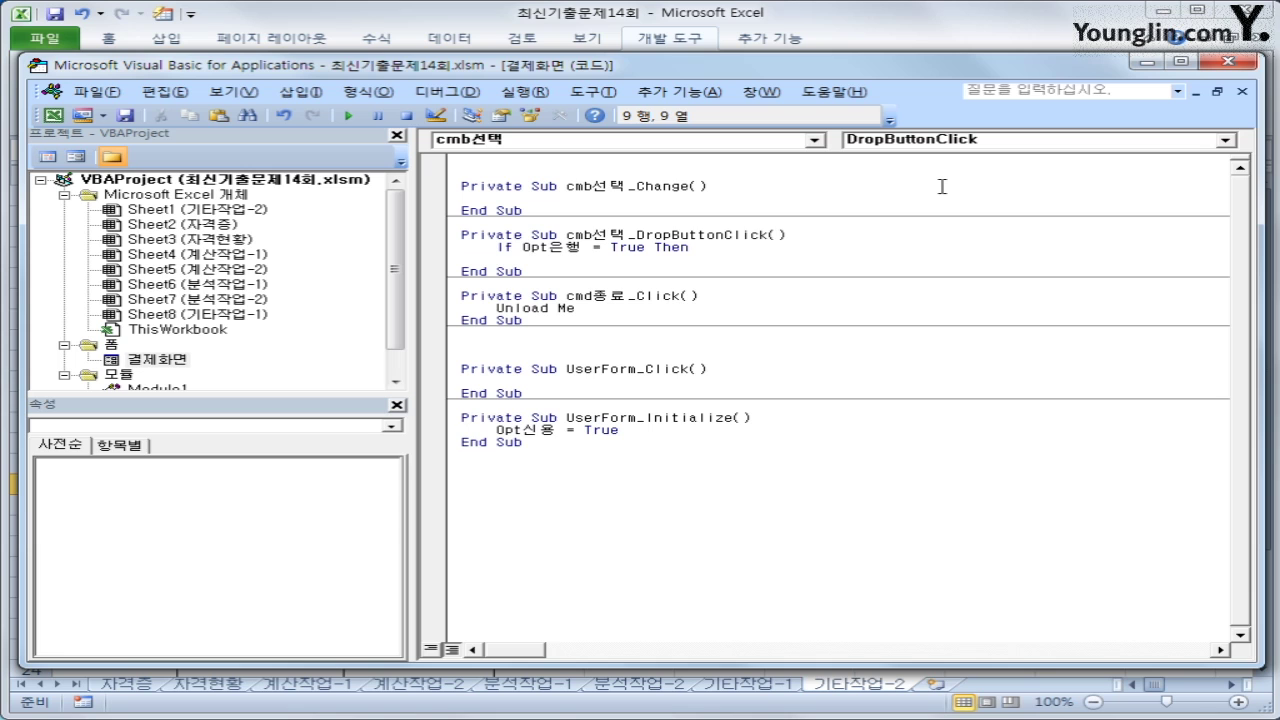
text(cmb선택.)
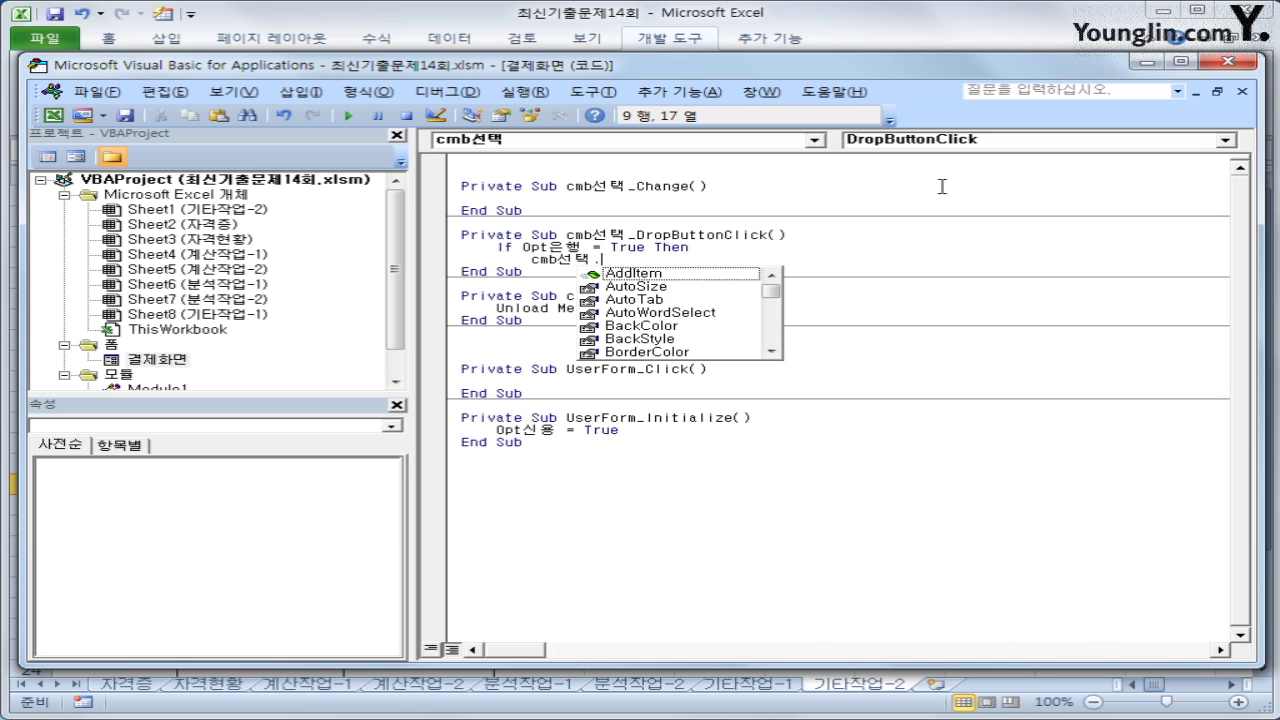
text(row)
key(Tab)
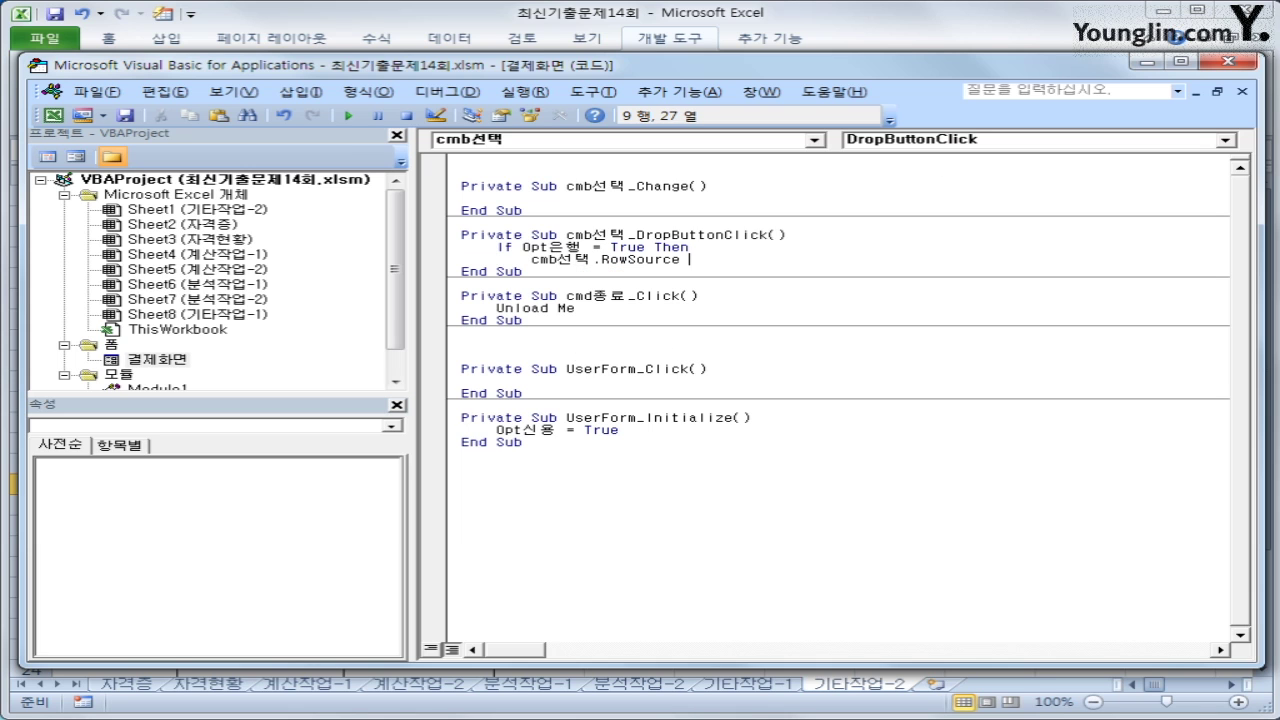
text(= "A4:A6")
key(Return)
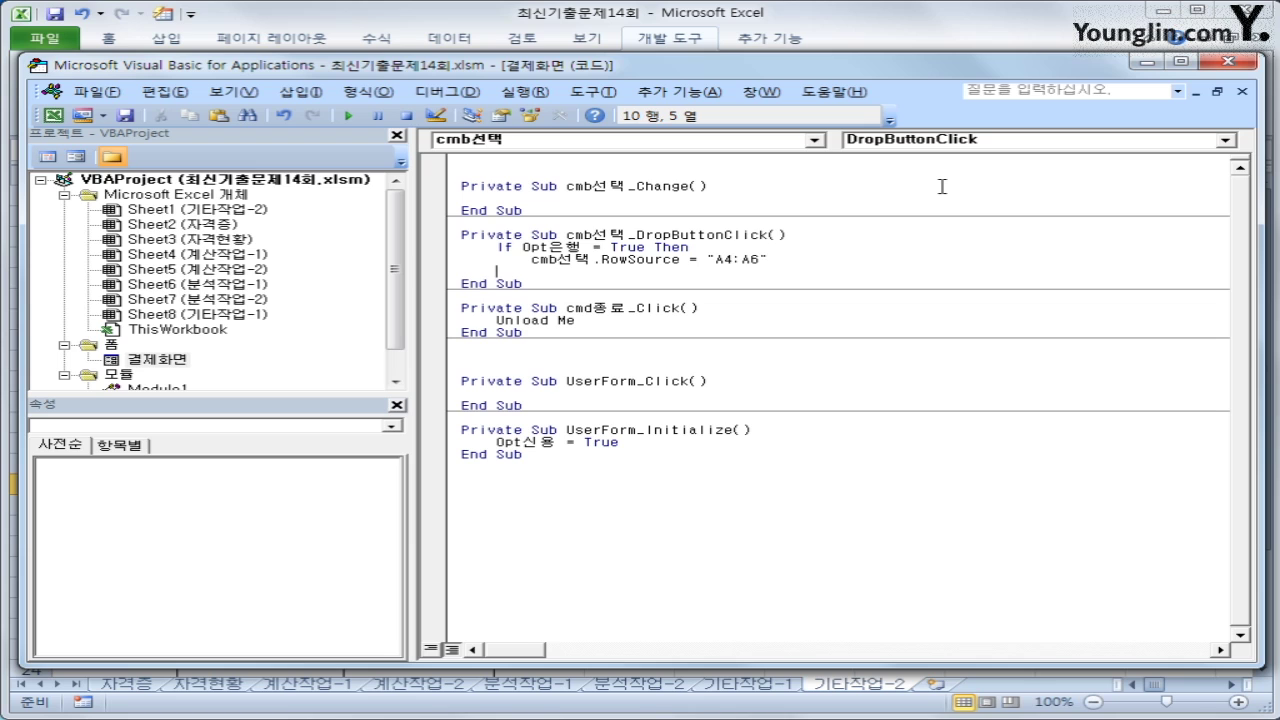
Add an Else branch setting cmb선택.RowSource = "A9:A12" and close the block with End If.
key(BackSpace)
text(Else)
key(Return)
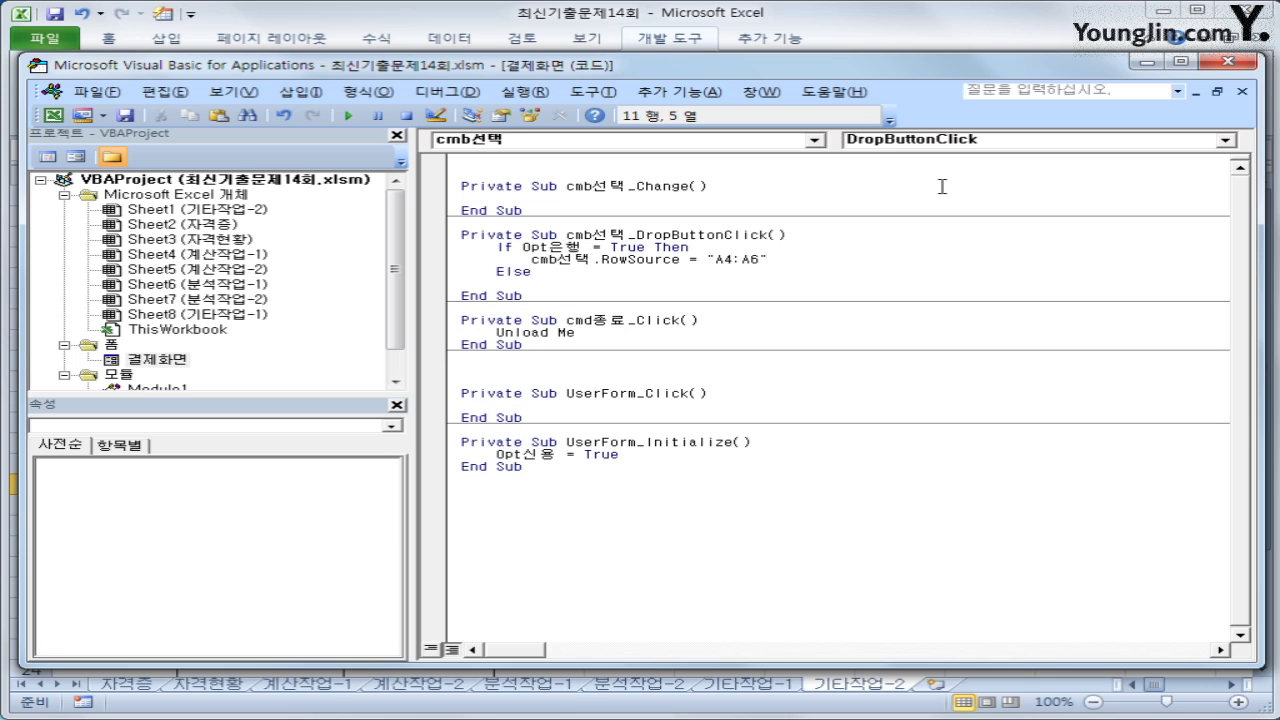
text(cmb선택.)
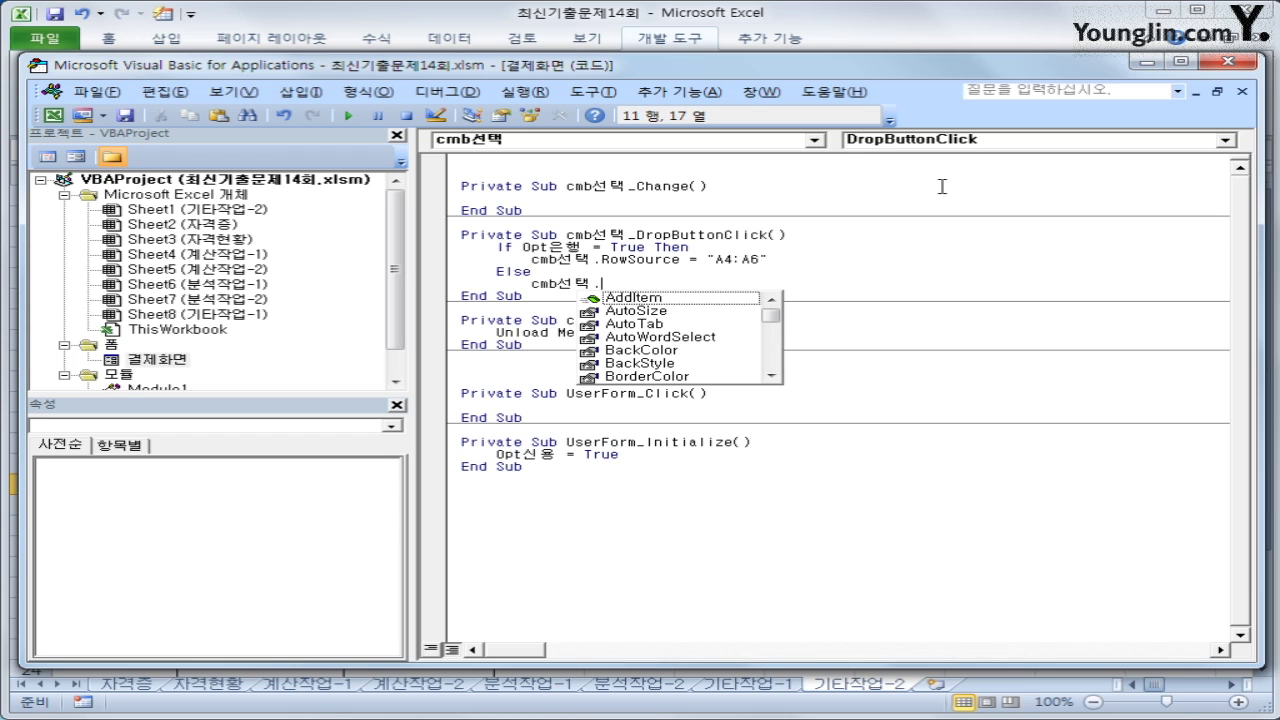
text(r)
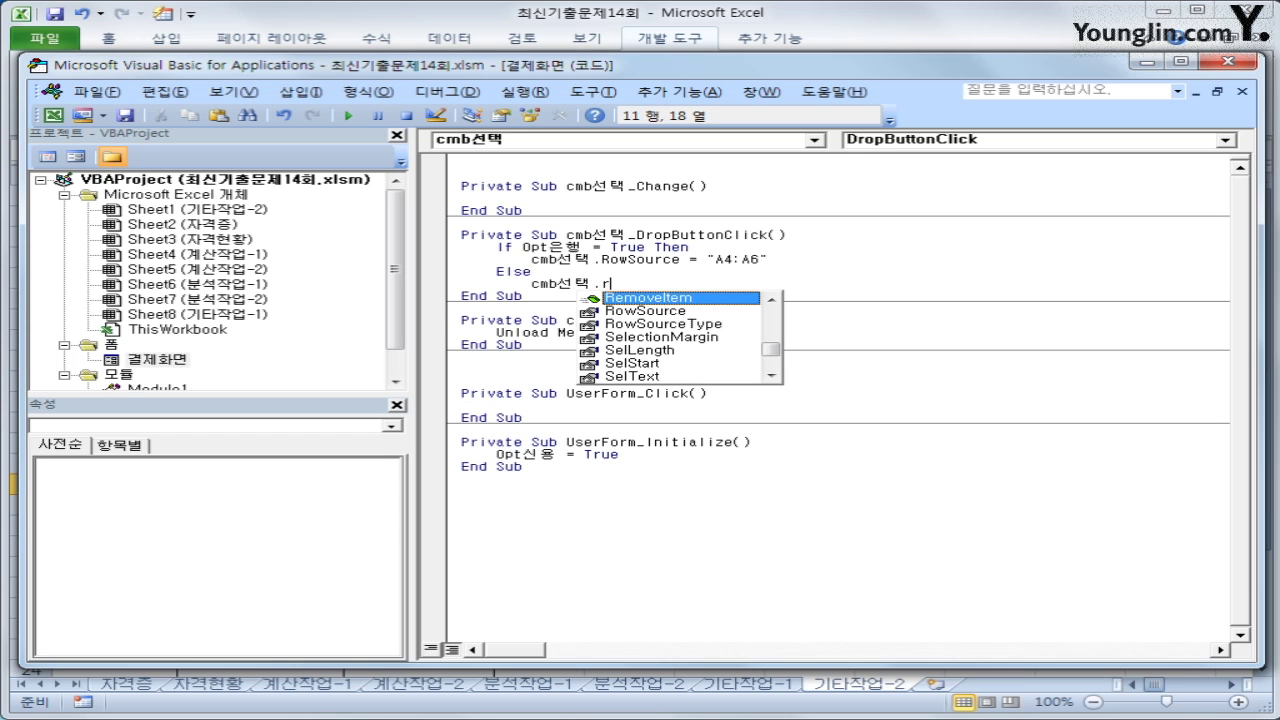
text(o)
key(Tab)
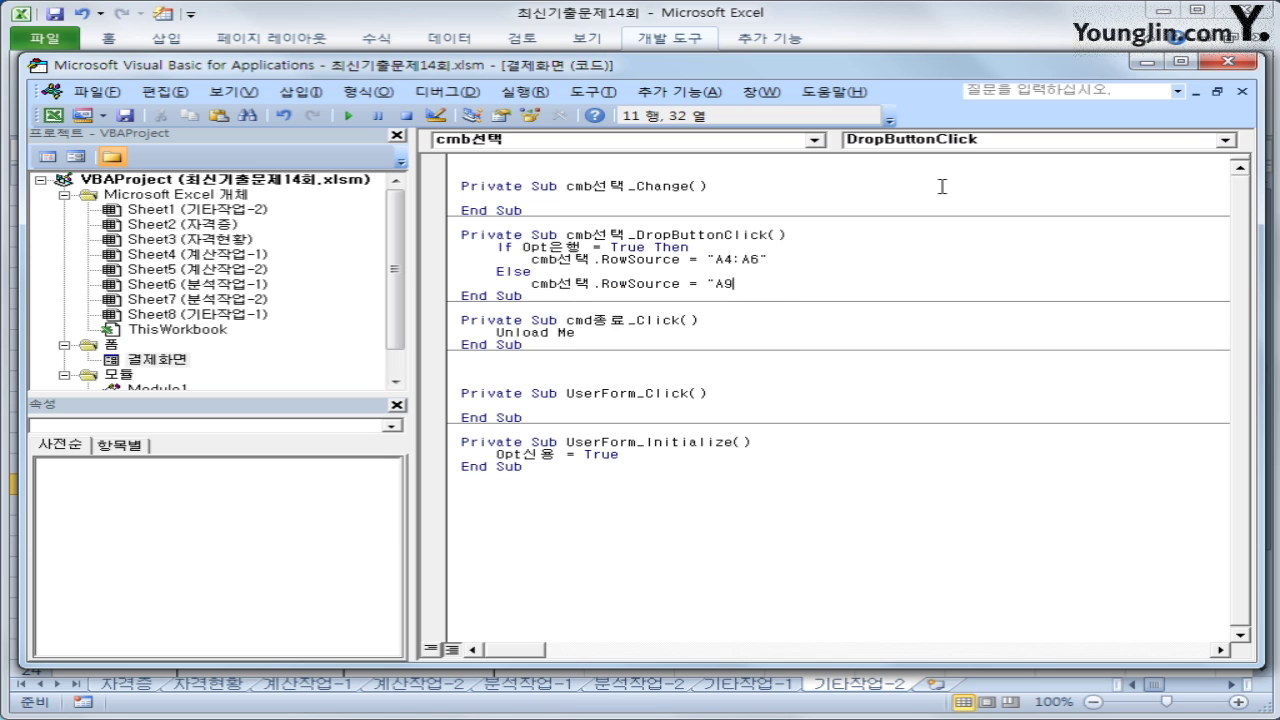
text(= "A9:A12")
key(Return)
text(뚜)
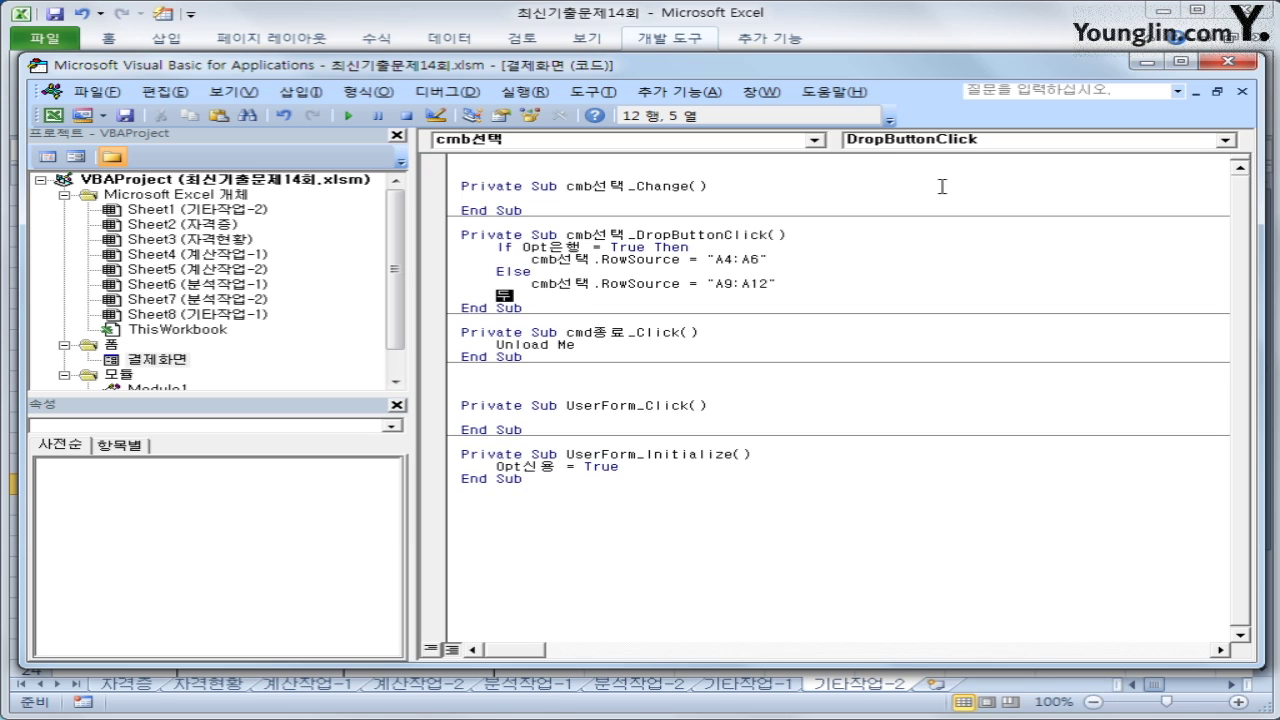
key(BackSpace)
text(End If)
key(Return)
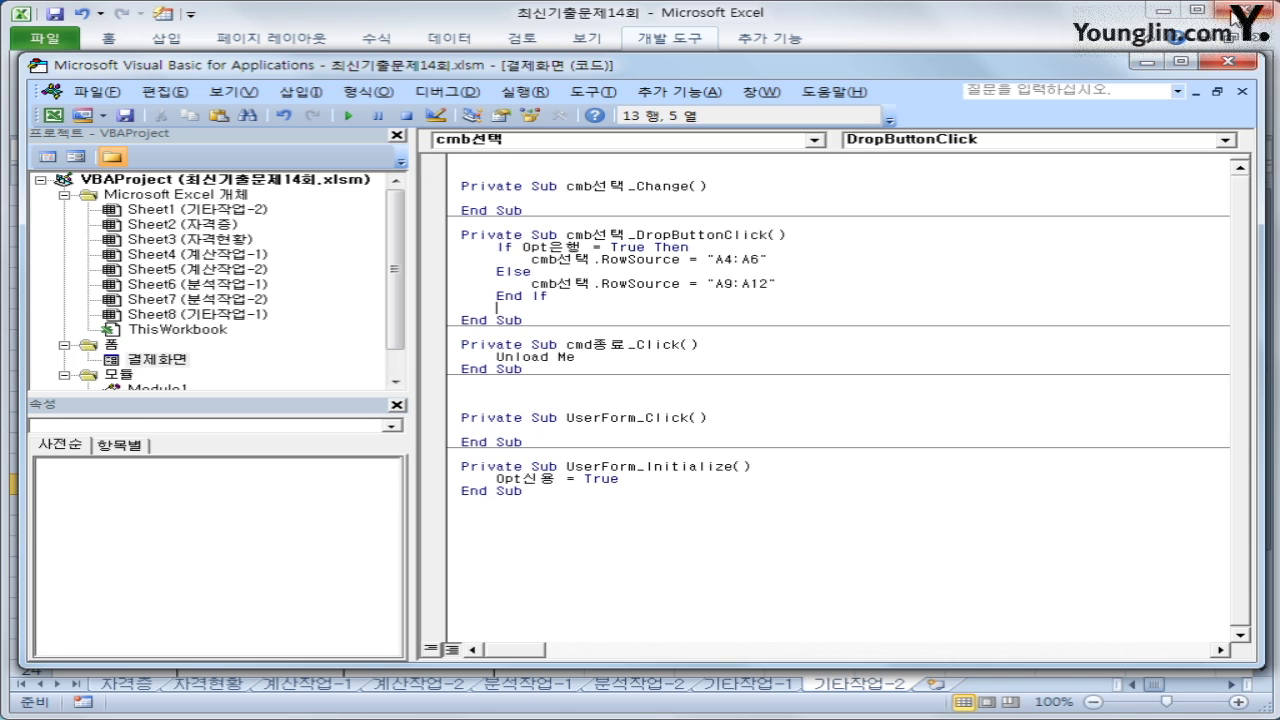
Return to the worksheet, open the 결제하기 form beside the tables, and check the 선택 list for 은행이체 and 신용카드.
click(1227, 62)
click(418, 366)
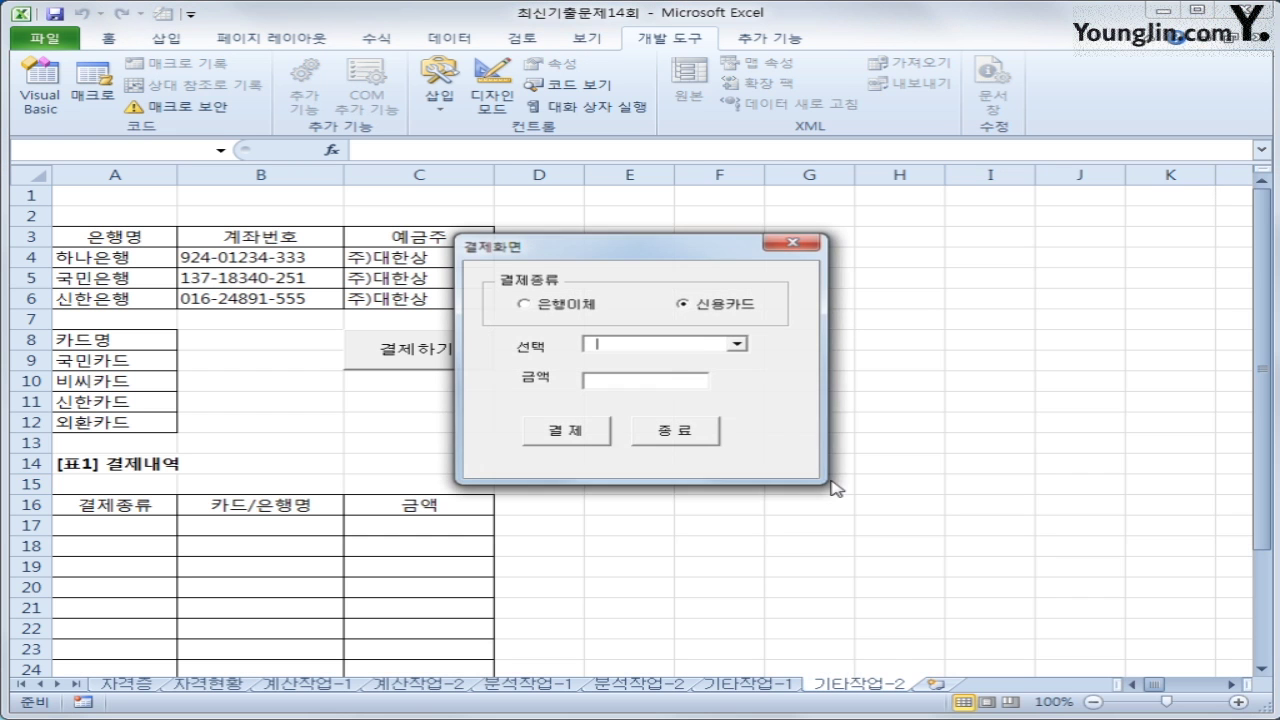
drag(648, 250, 826, 214)
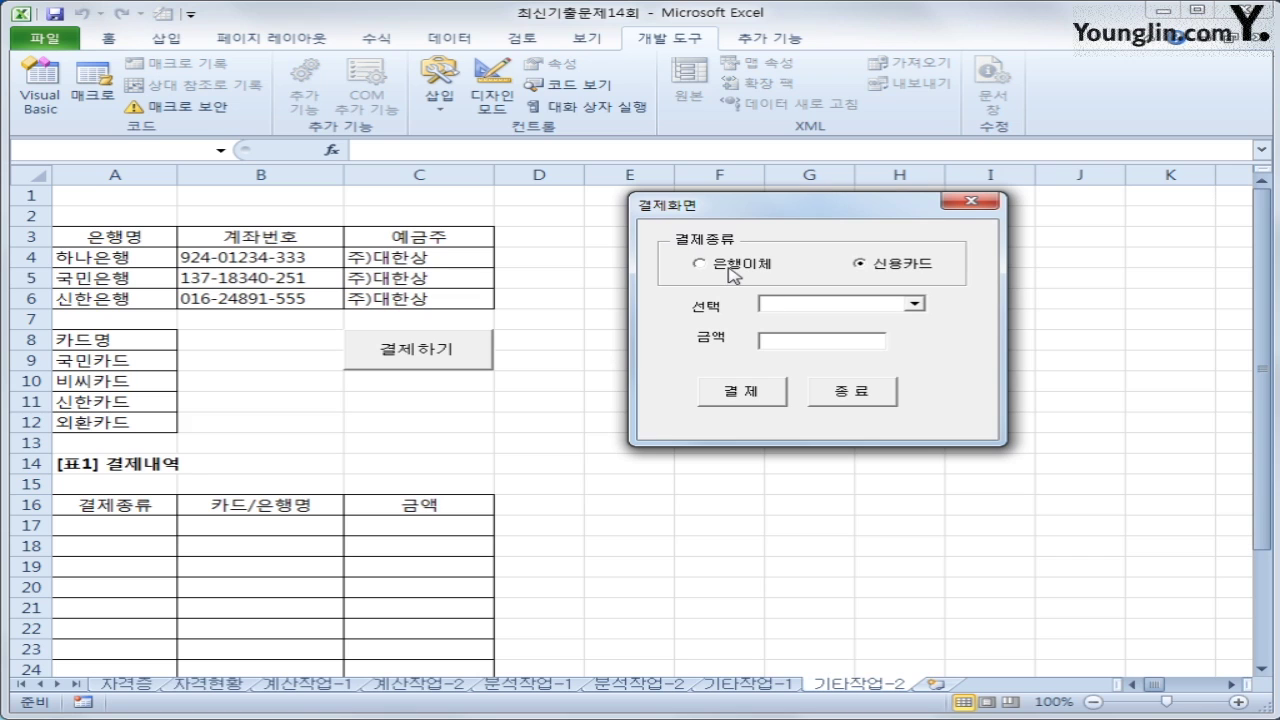
click(733, 270)
click(915, 304)
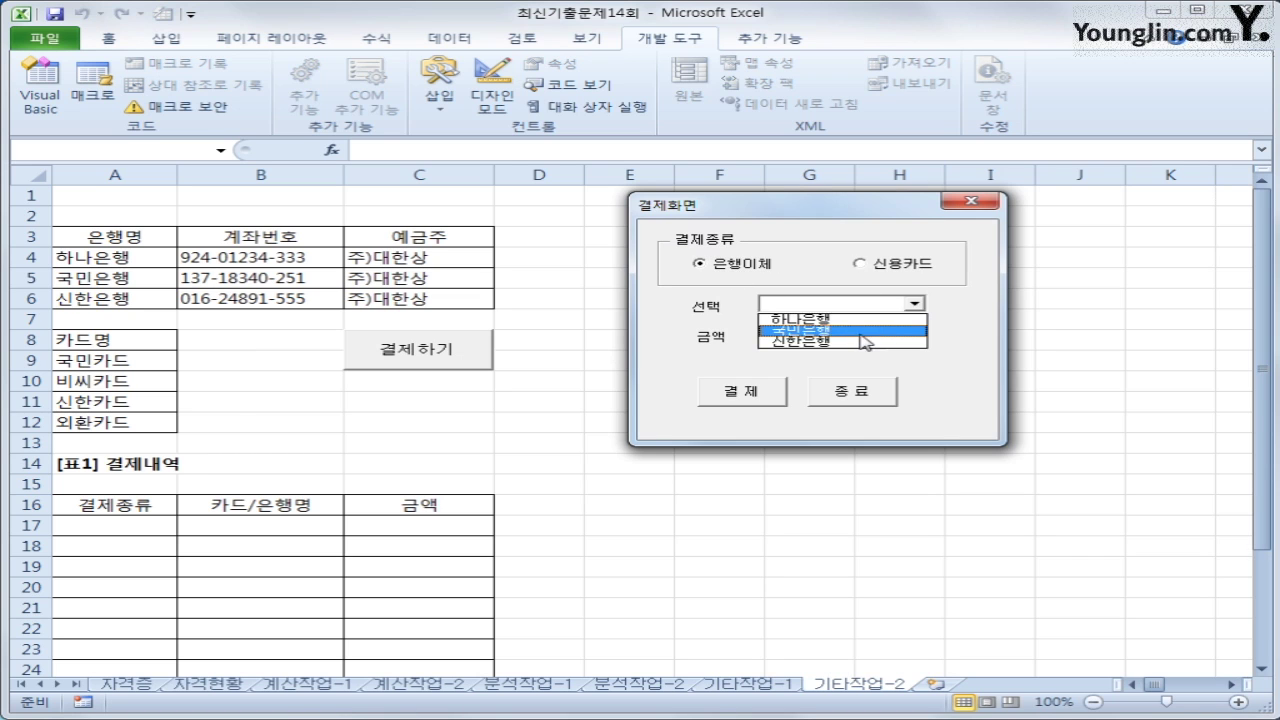
click(862, 272)
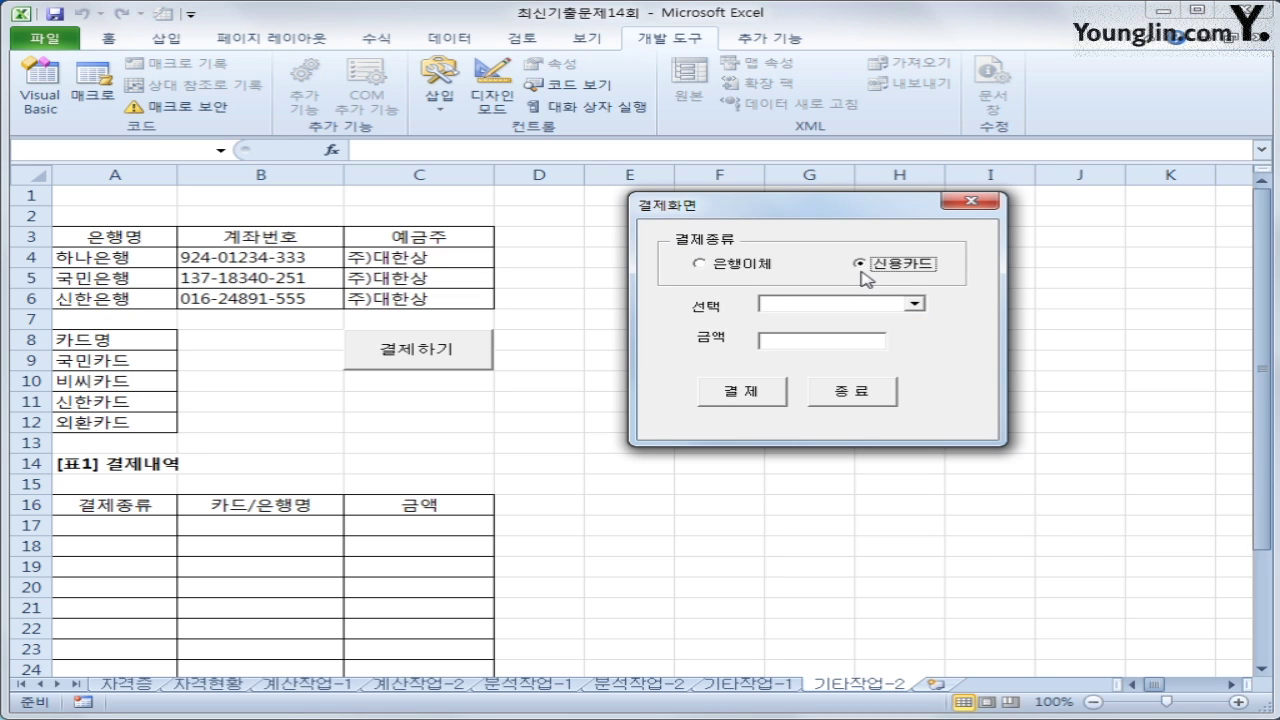
click(915, 303)
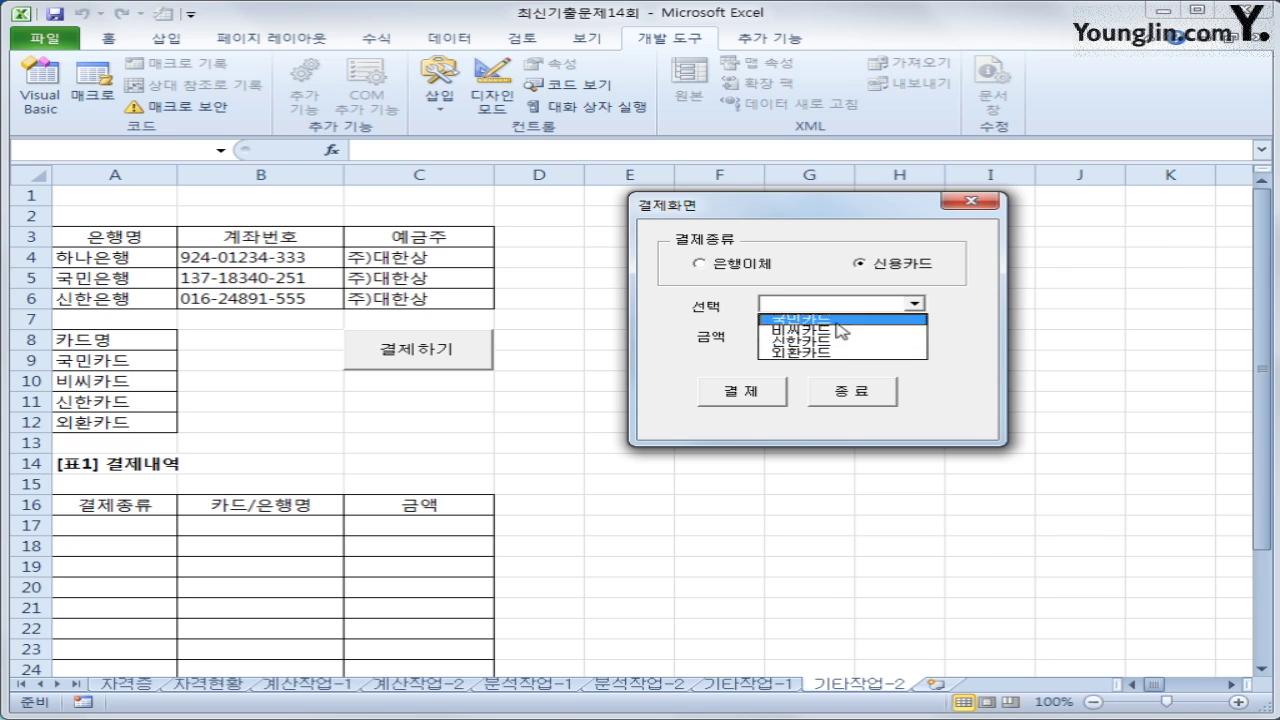
click(949, 329)
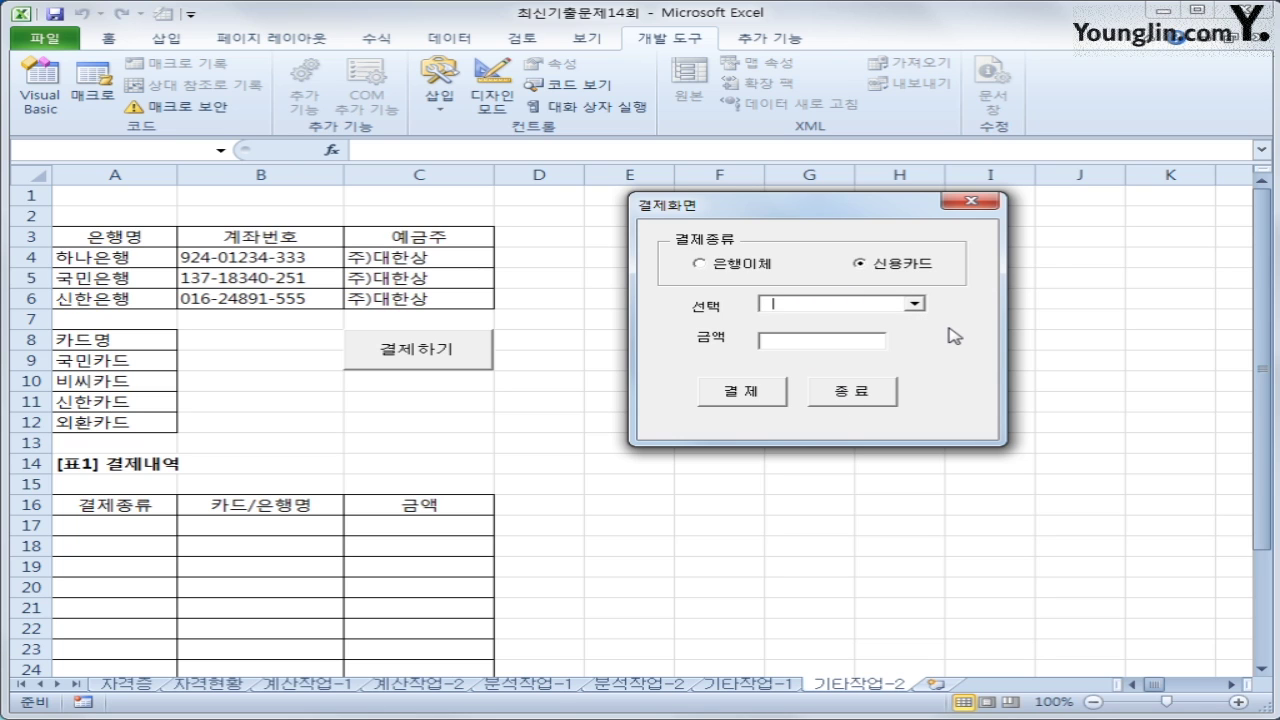
Switch the payment type between 은행이체 and 신용카드, then choose 국민카드 for 선택 and go to the 금액 field.
click(762, 264)
click(915, 265)
click(914, 303)
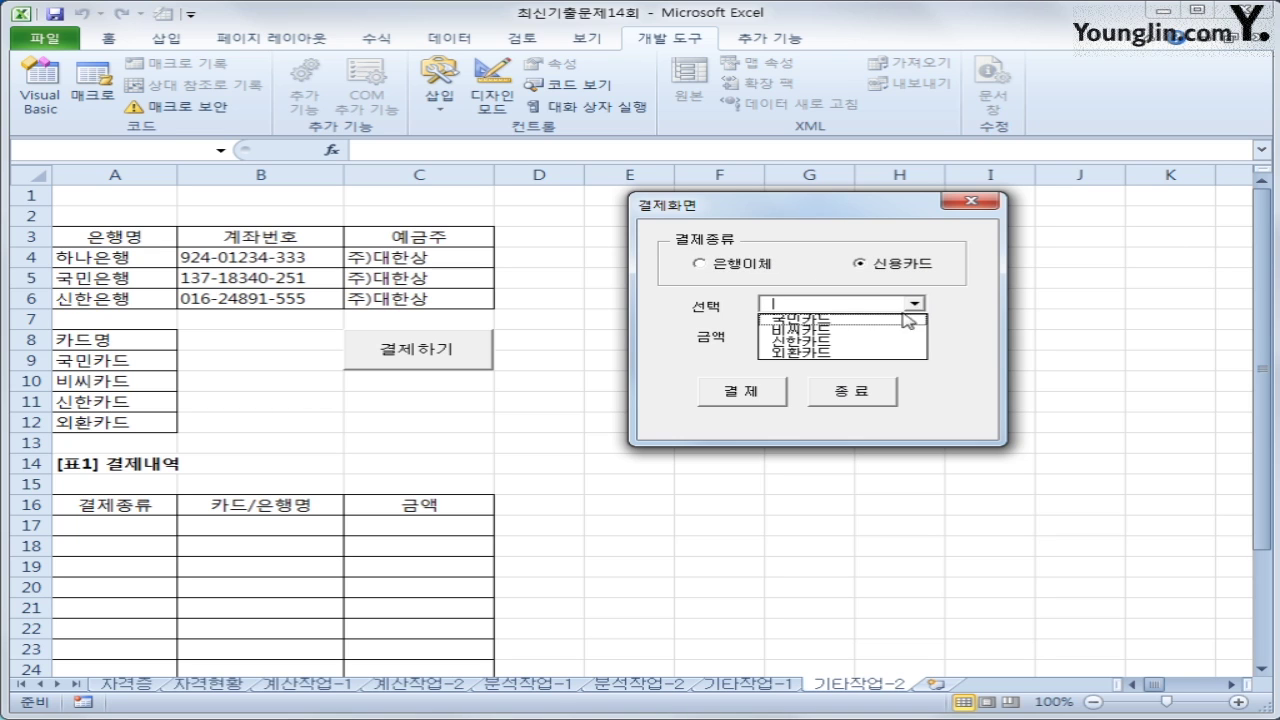
click(882, 320)
click(844, 342)
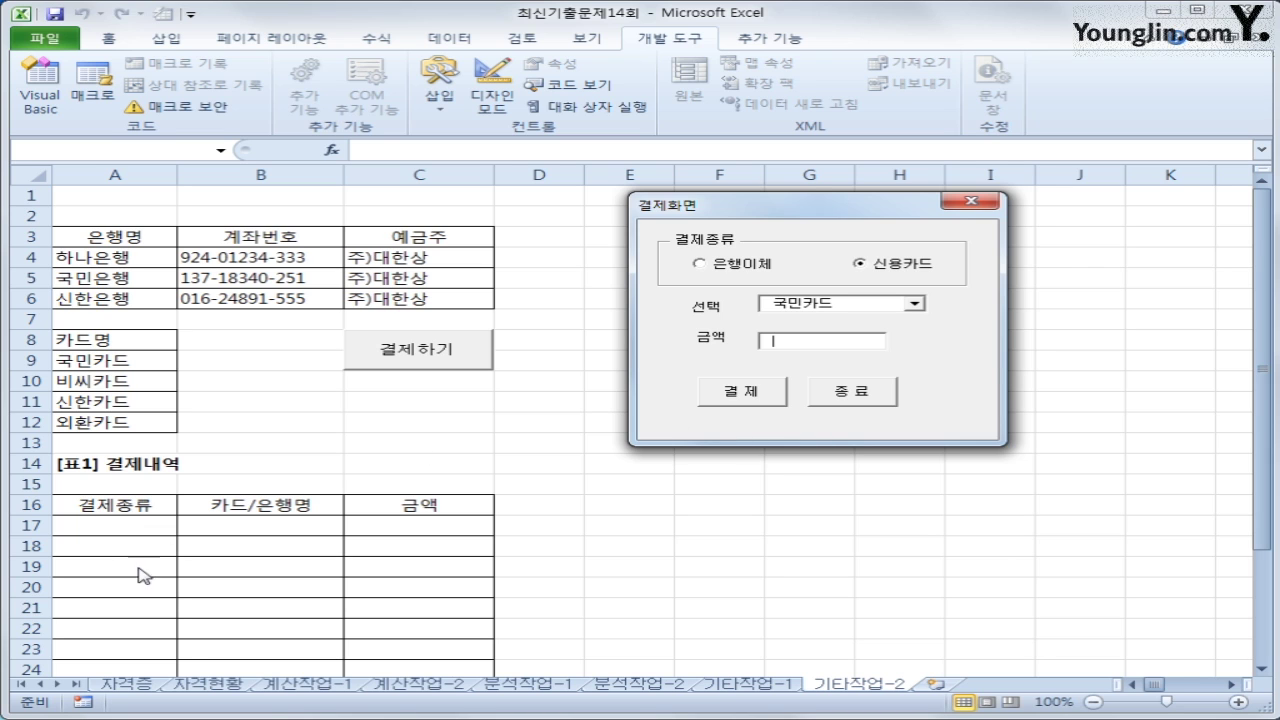
key(ctrl+2)
drag(142, 522, 140, 524)
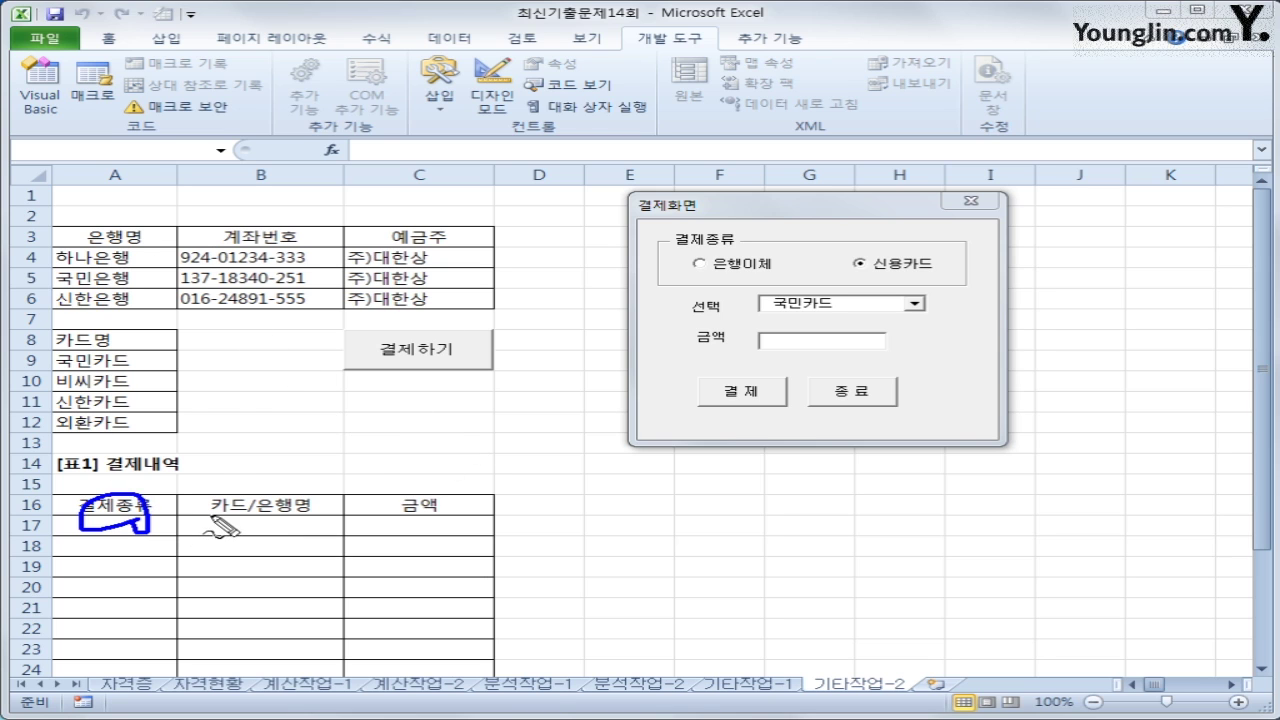
mouse_move(170, 480)
mouse_down()
mouse_move(120, 480)
mouse_move(58, 362)
mouse_move(68, 252)
mouse_move(148, 199)
mouse_move(210, 372)
mouse_move(170, 478)
mouse_up()
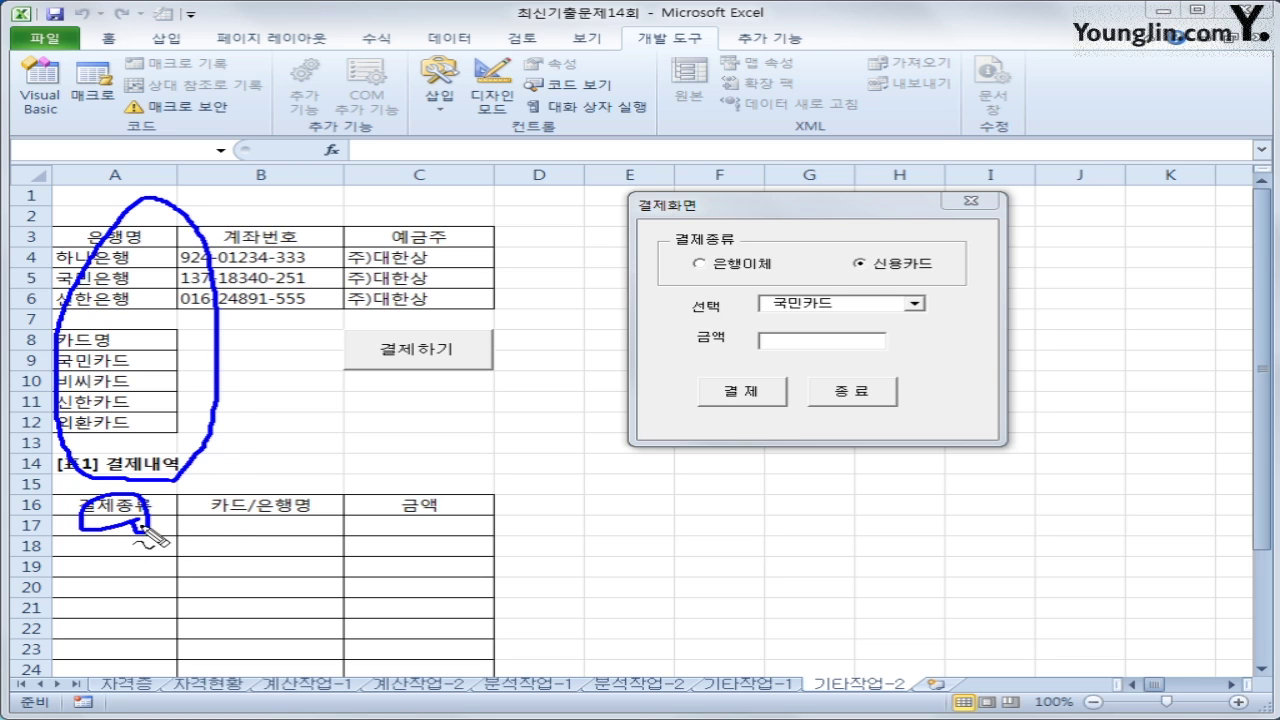
mouse_move(148, 524)
mouse_down()
mouse_move(218, 540)
mouse_move(250, 565)
mouse_up()
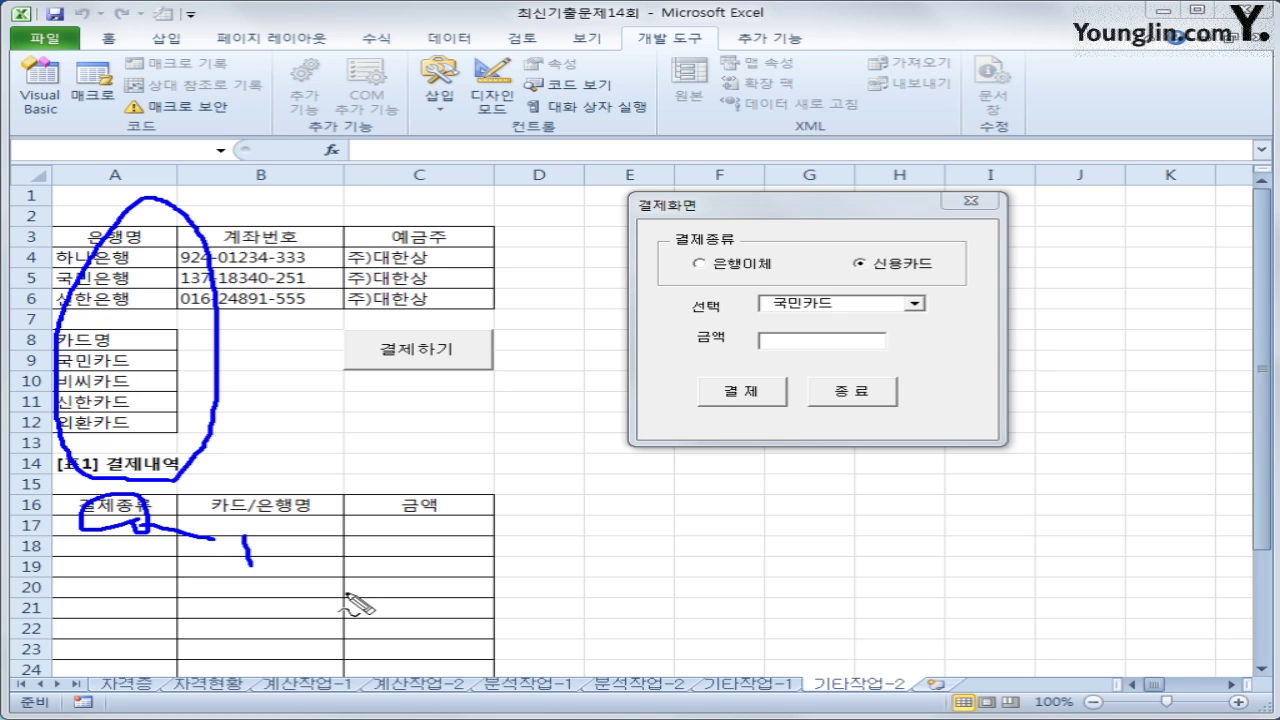
mouse_move(192, 485)
mouse_down()
mouse_move(110, 470)
mouse_move(100, 210)
mouse_move(195, 215)
mouse_move(200, 492)
mouse_up()
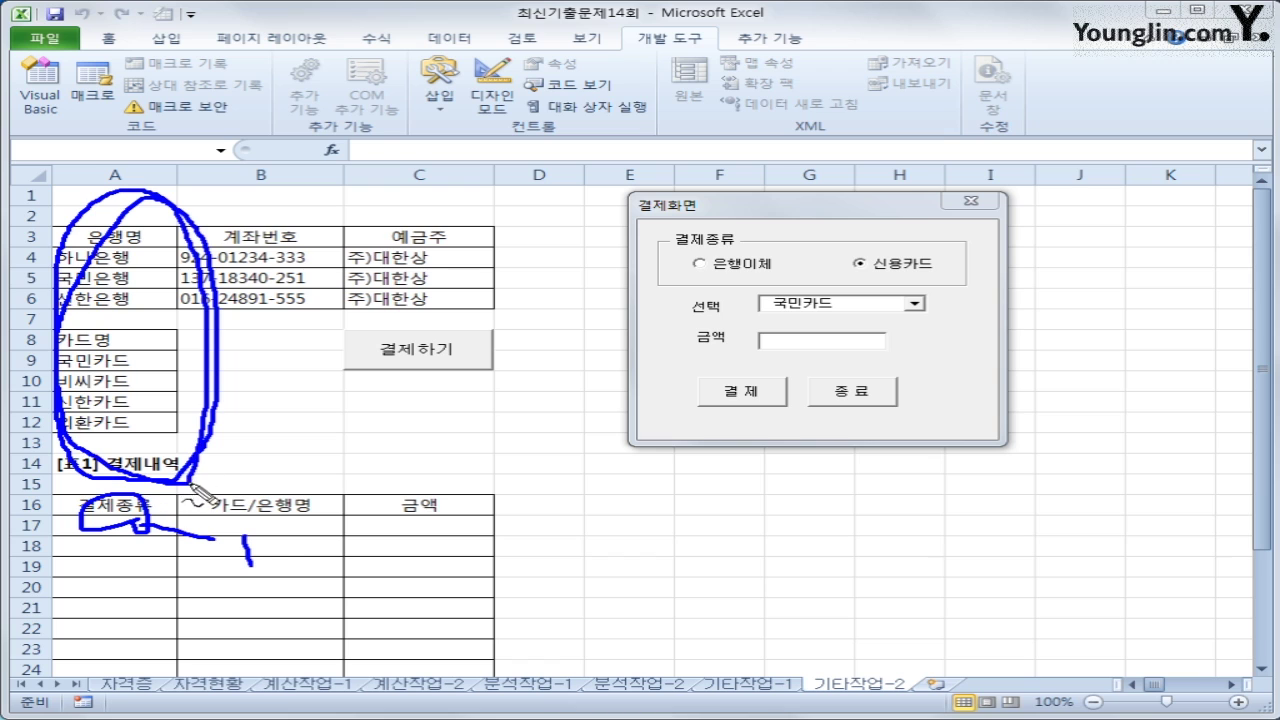
mouse_move(292, 551)
mouse_down()
mouse_move(332, 551)
mouse_move(312, 568)
mouse_move(212, 548)
mouse_move(262, 545)
mouse_move(282, 576)
mouse_up()
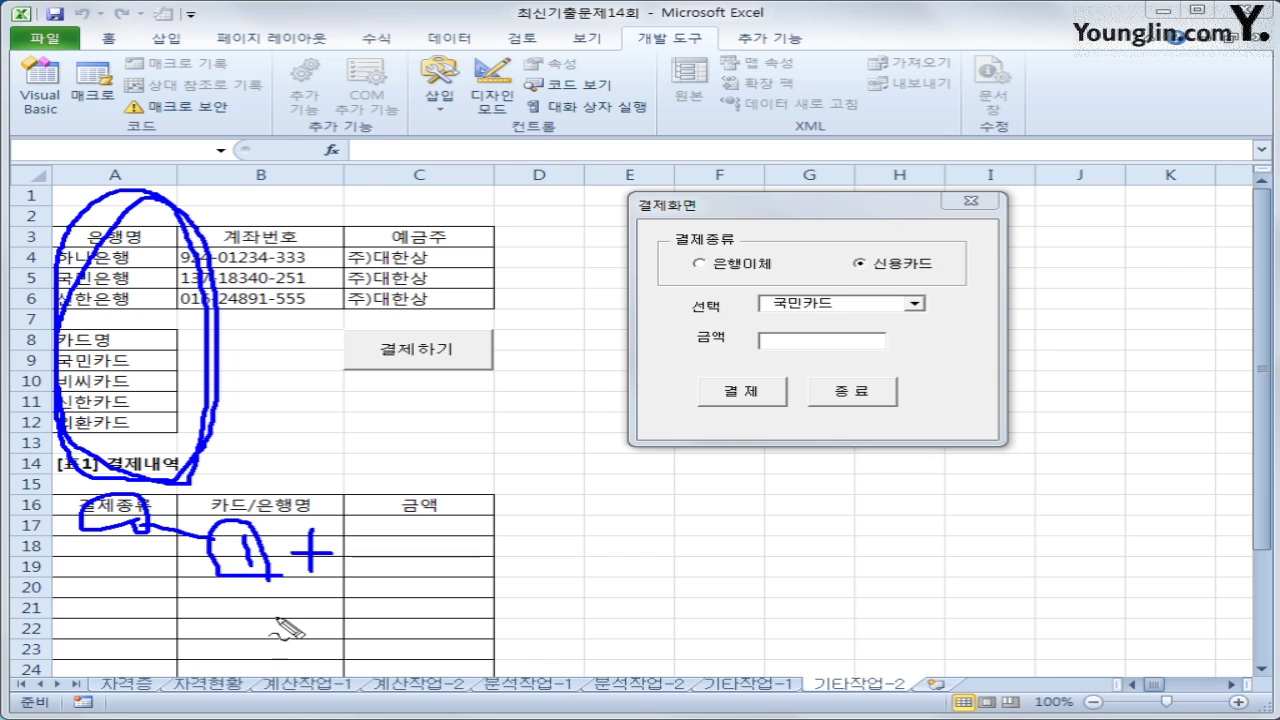
drag(358, 523, 367, 590)
mouse_move(405, 515)
mouse_down()
mouse_move(410, 568)
mouse_move(443, 591)
mouse_up()
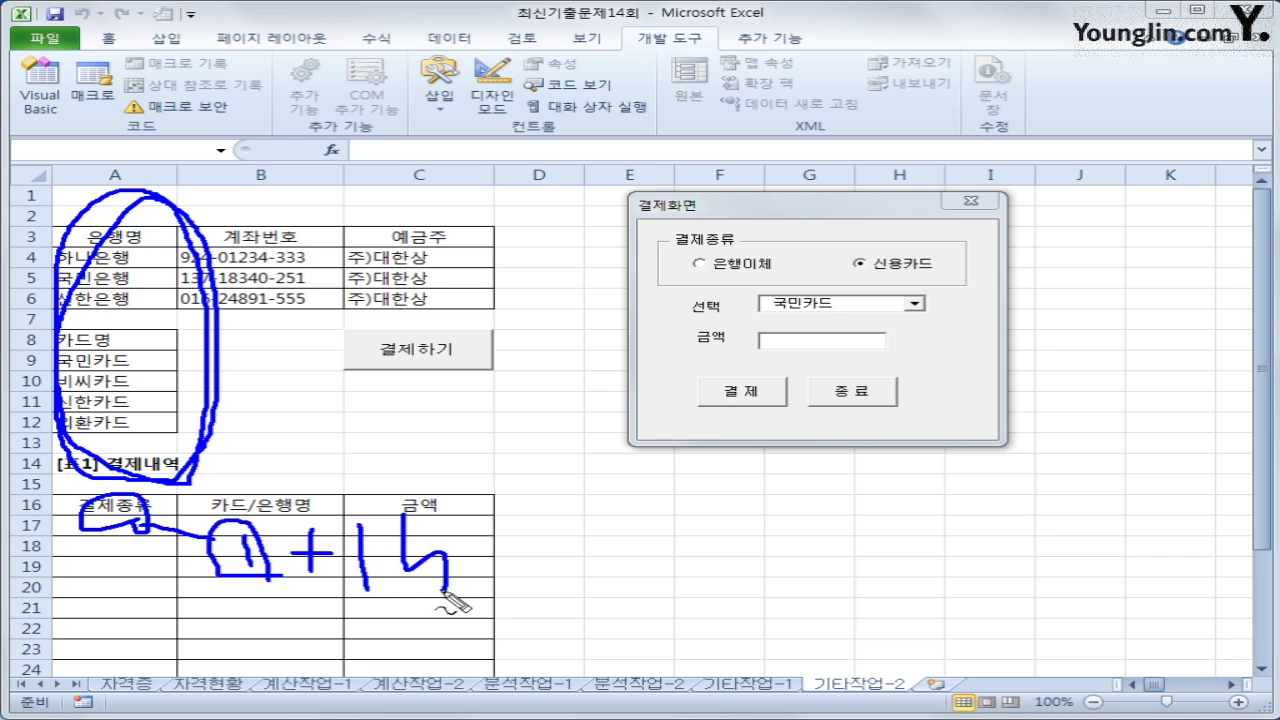
mouse_move(404, 537)
mouse_down()
mouse_move(518, 549)
mouse_move(484, 588)
mouse_up()
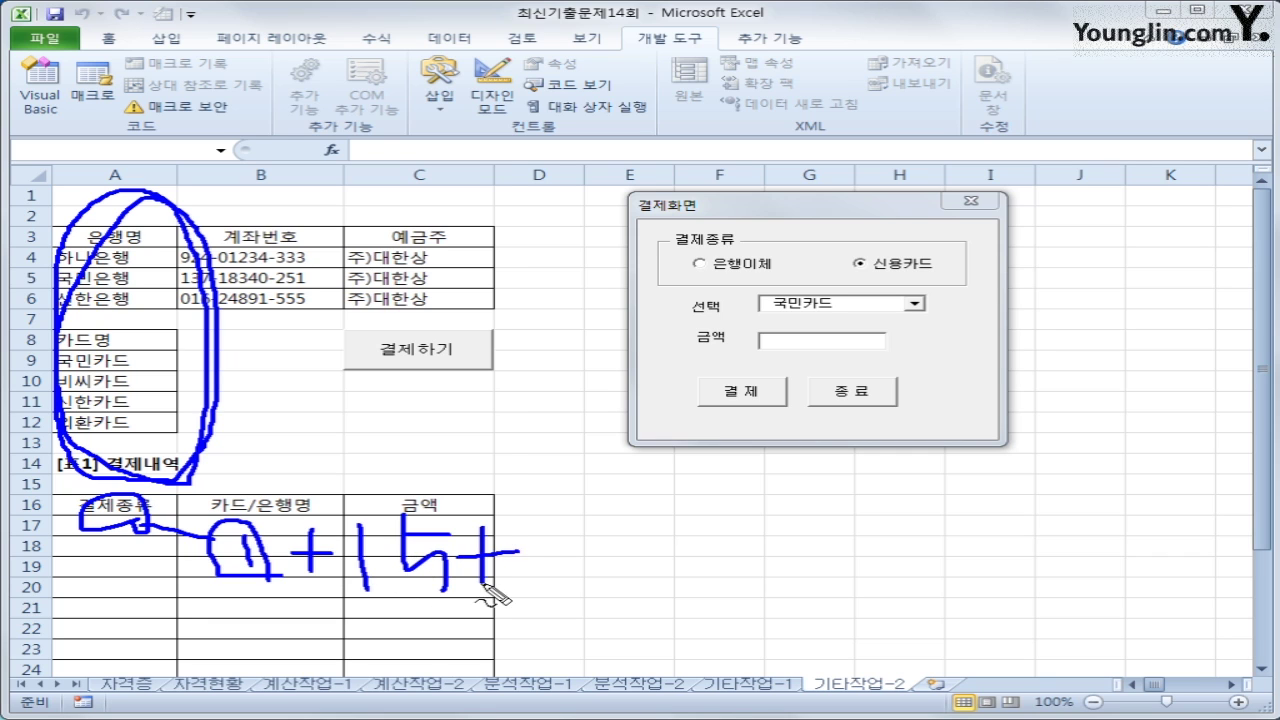
mouse_move(537, 532)
mouse_down()
mouse_move(537, 578)
mouse_move(410, 617)
mouse_move(445, 488)
mouse_move(568, 600)
mouse_move(550, 617)
mouse_up()
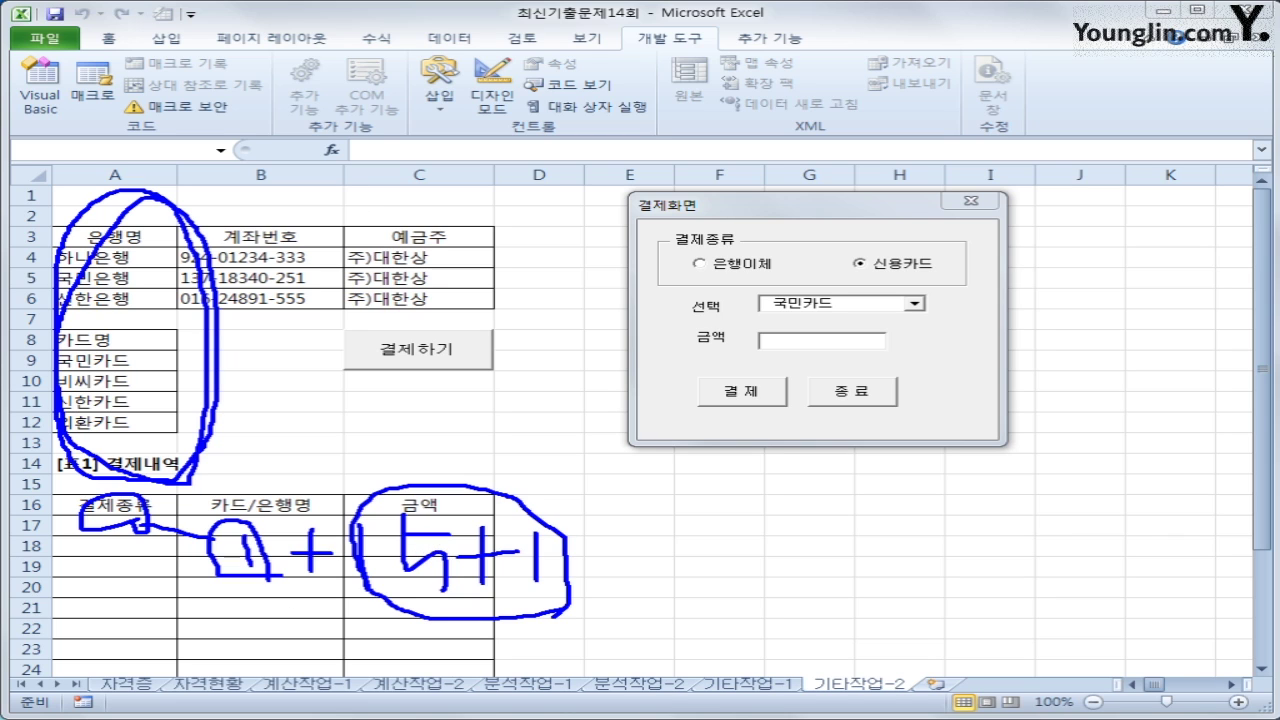
key(Escape)
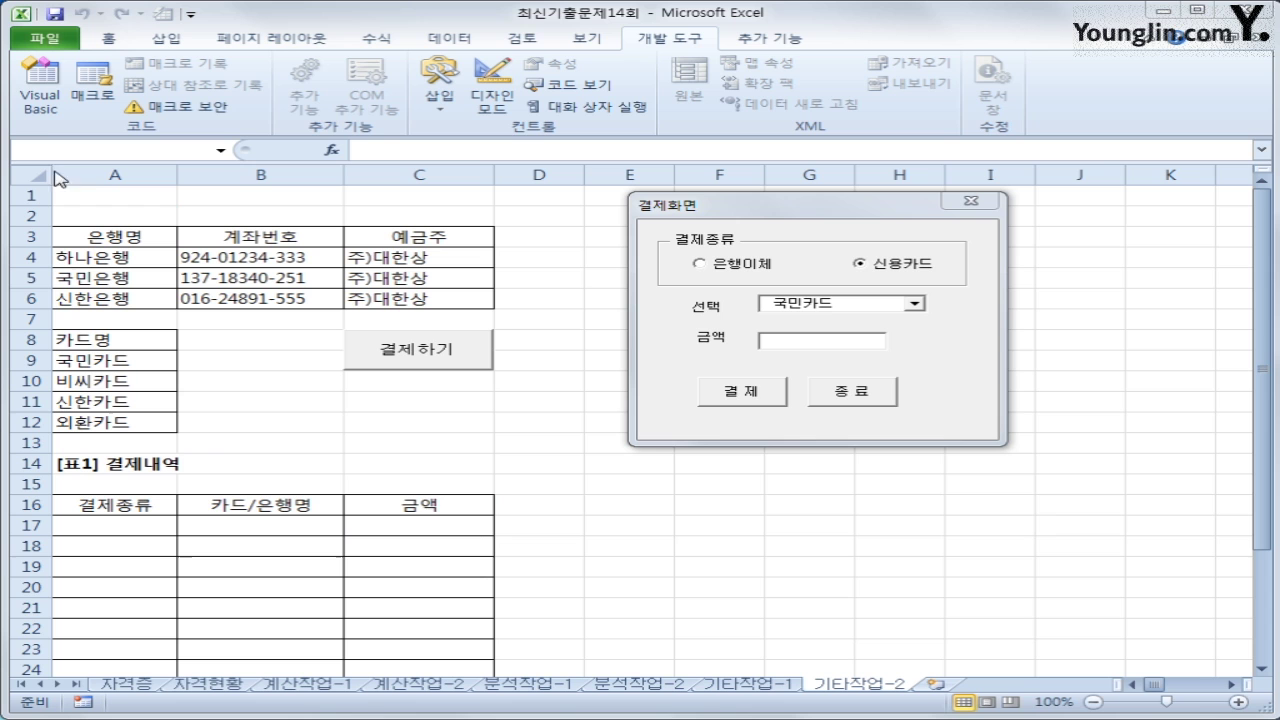
Close the form with 종료 and create the Click event procedure for cmd결제 in the 결제화면 code.
click(857, 394)
click(40, 85)
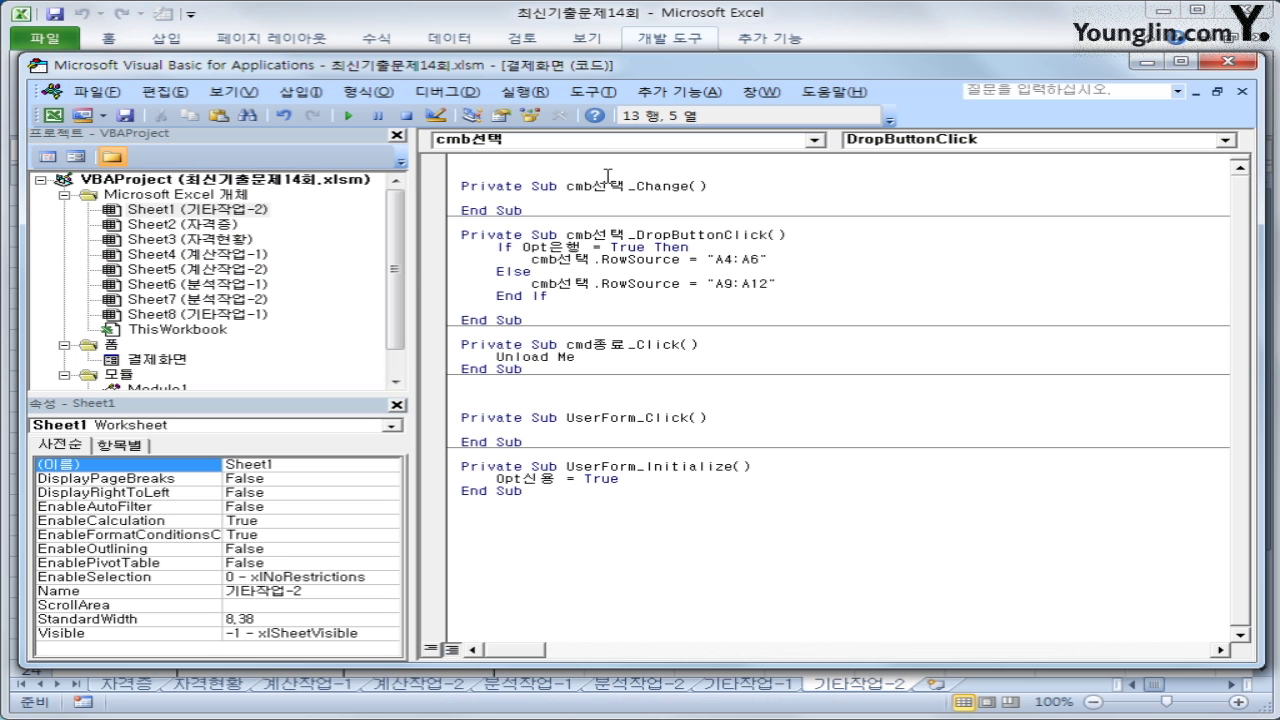
click(593, 145)
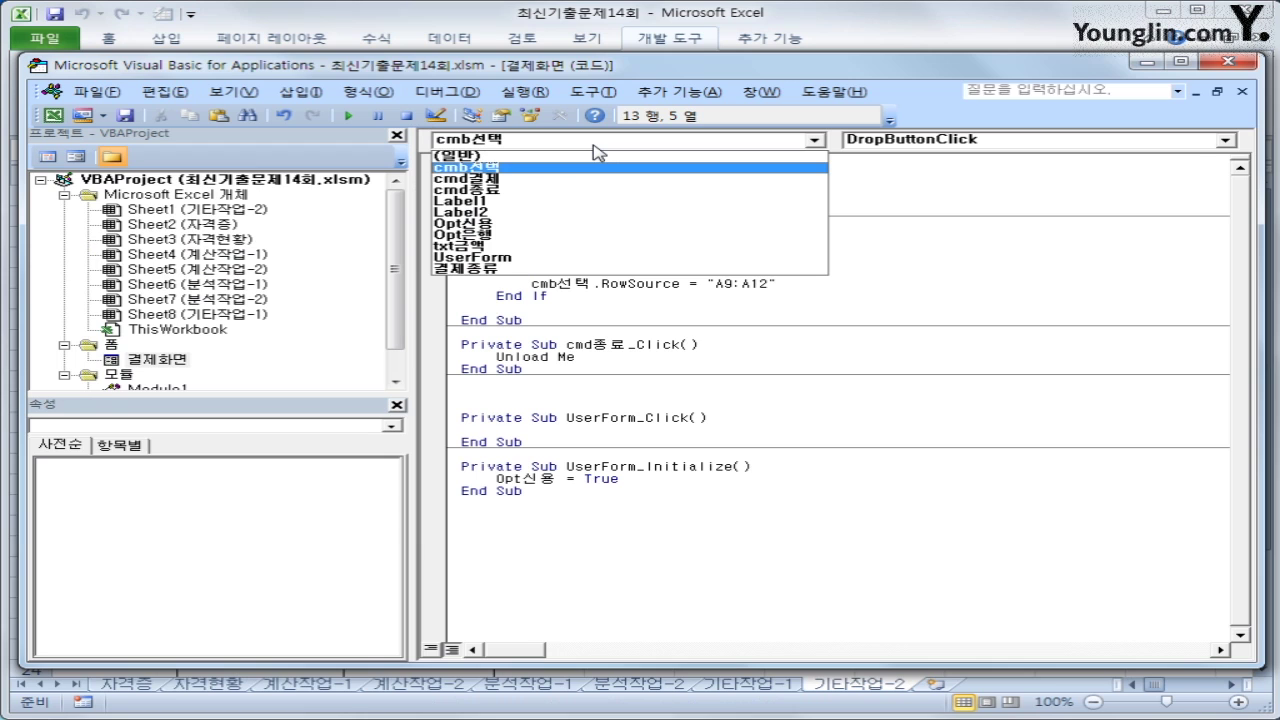
click(600, 180)
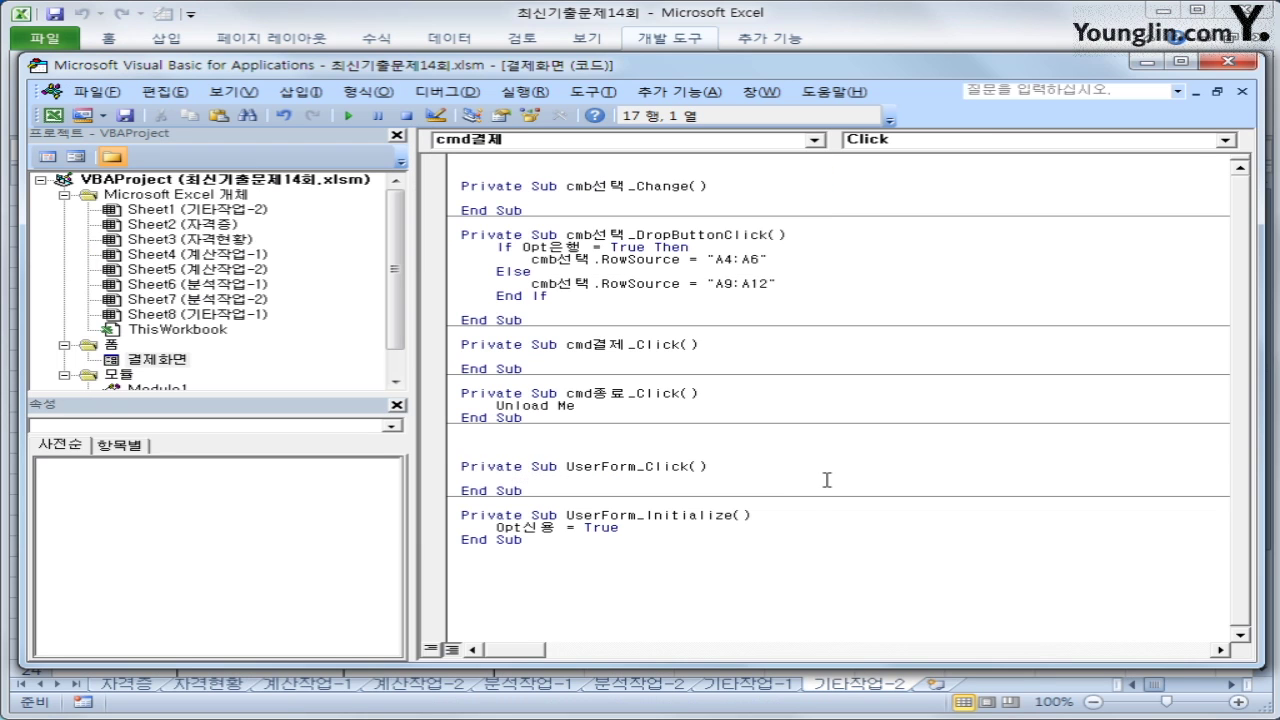
In cmd결제_Click, assign i = Range("B16").CurrentRegion.Rows.Count + 16 as the row for the new entry.
key(Return)
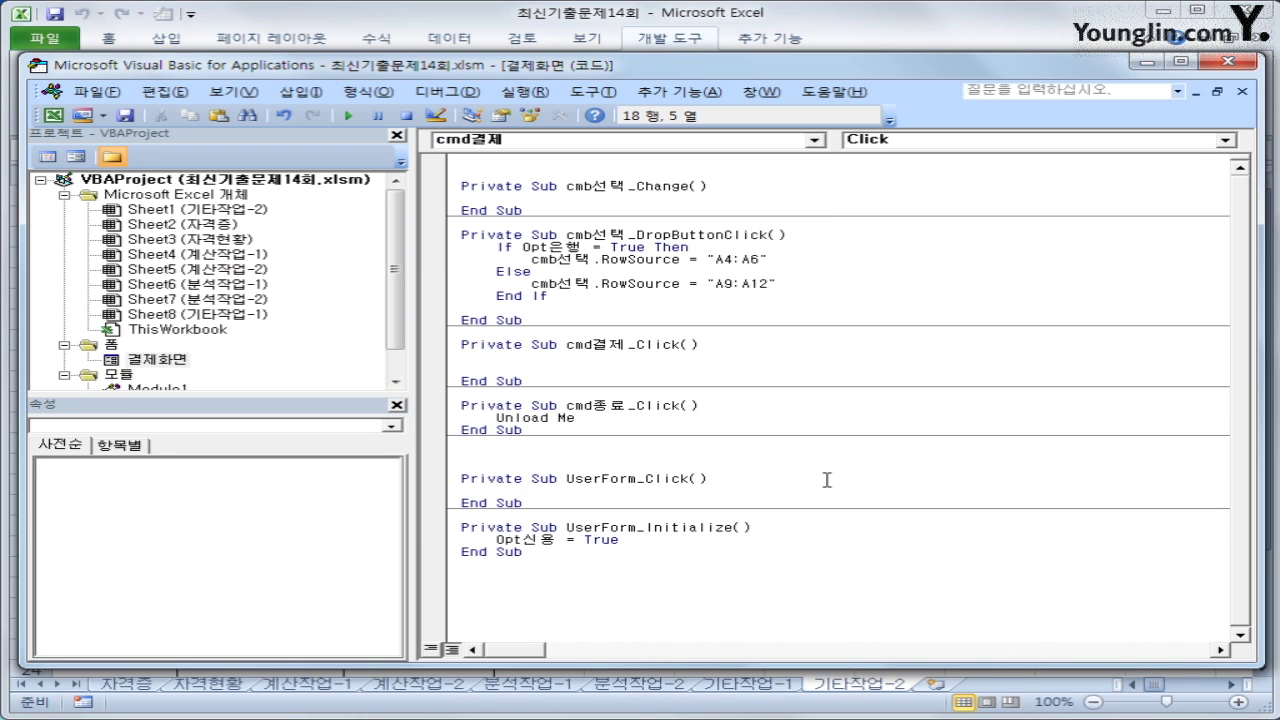
text(i = range("B16))
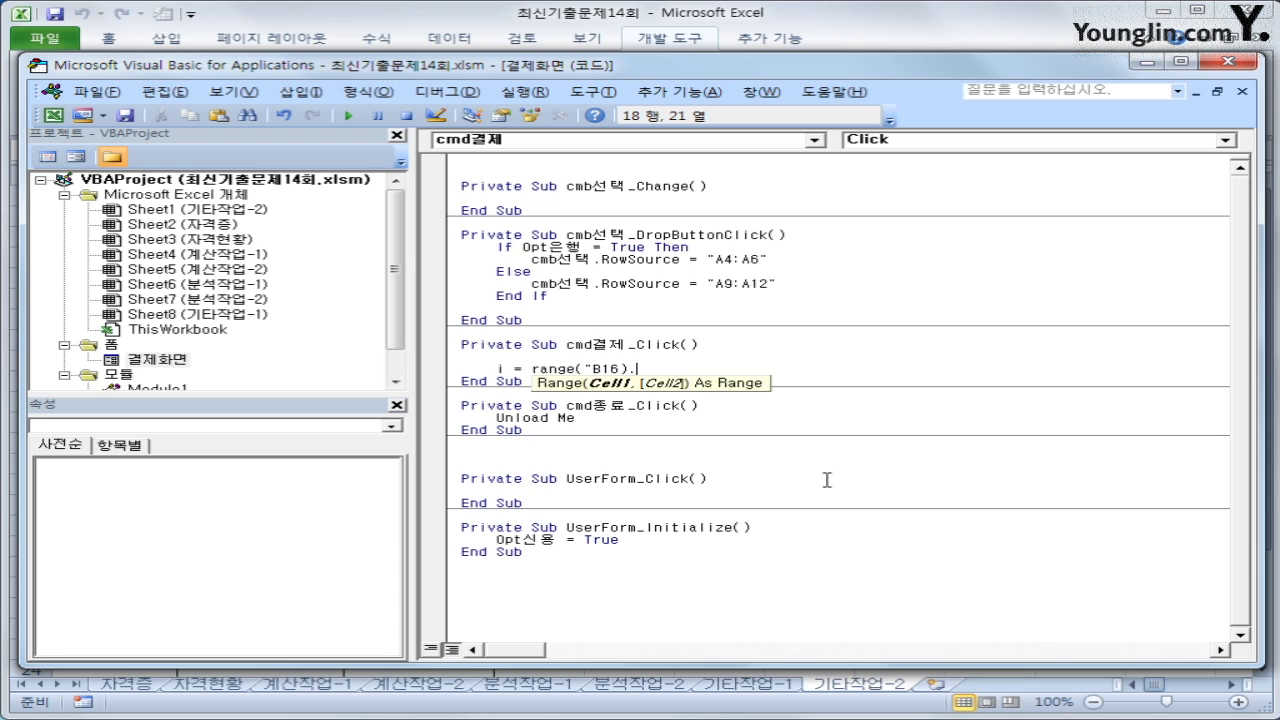
key(Left)
text(")
key(End)
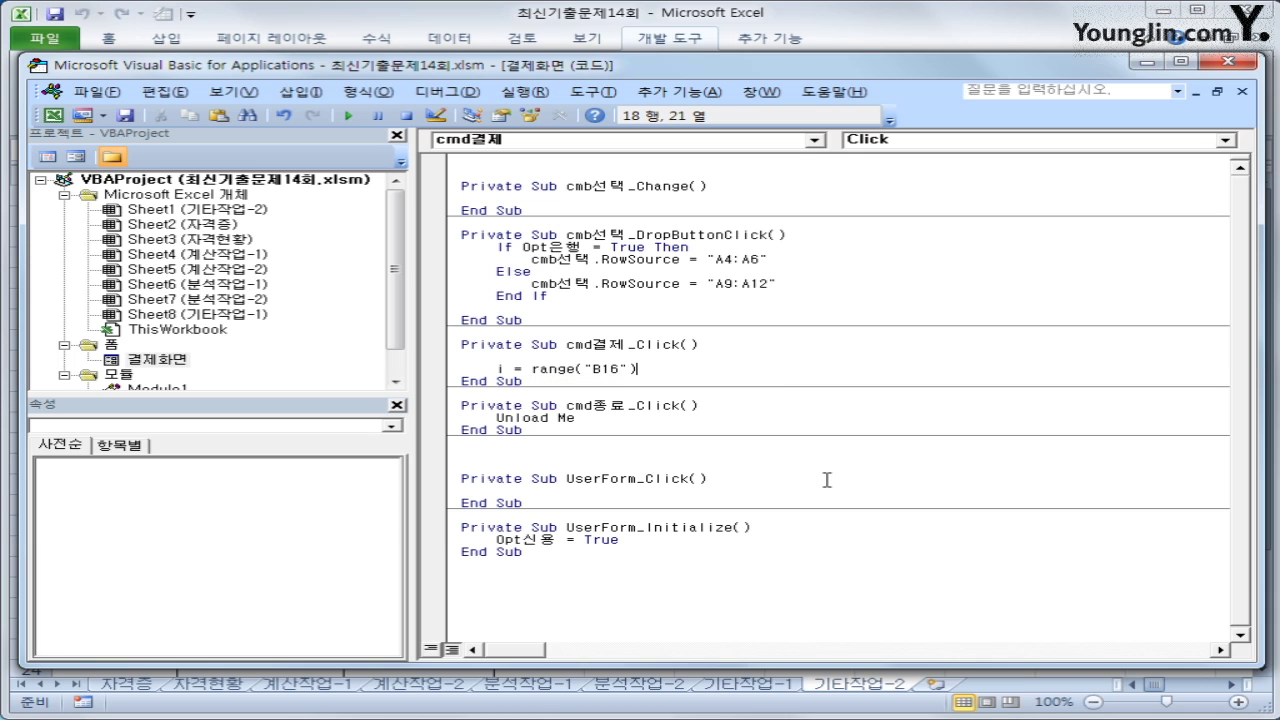
text(.c)
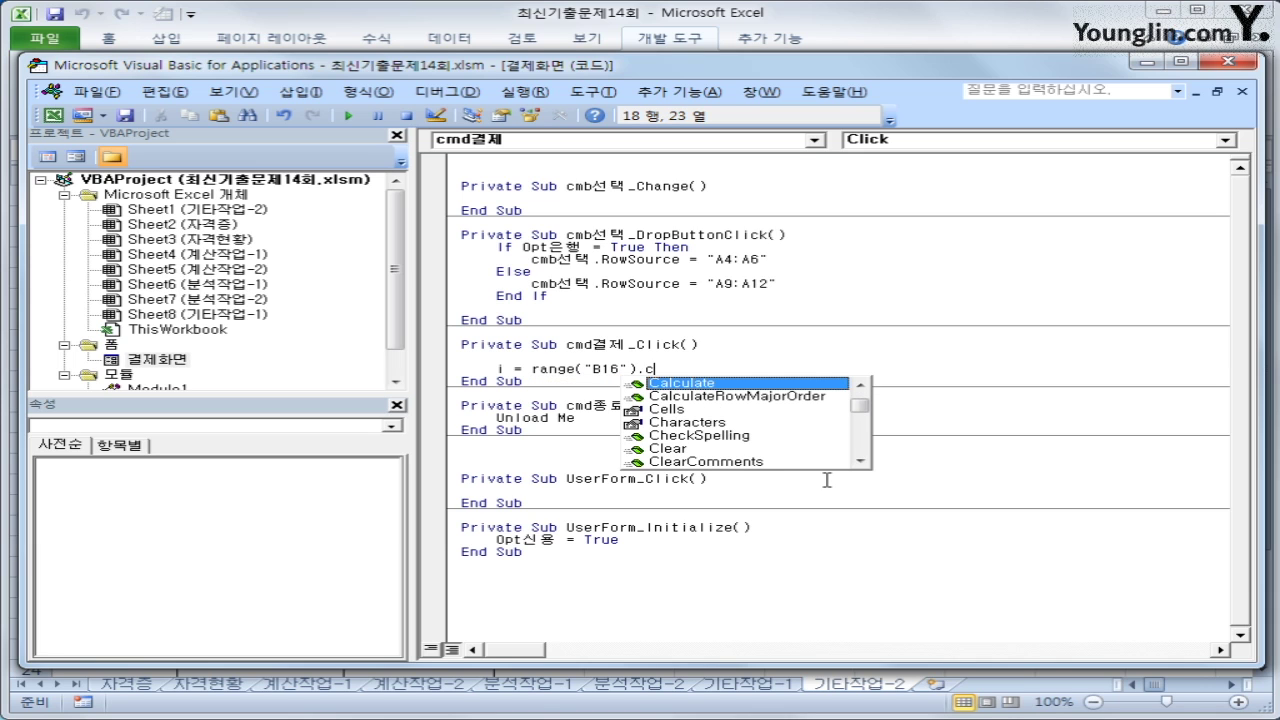
text(u)
key(Down)
key(Tab)
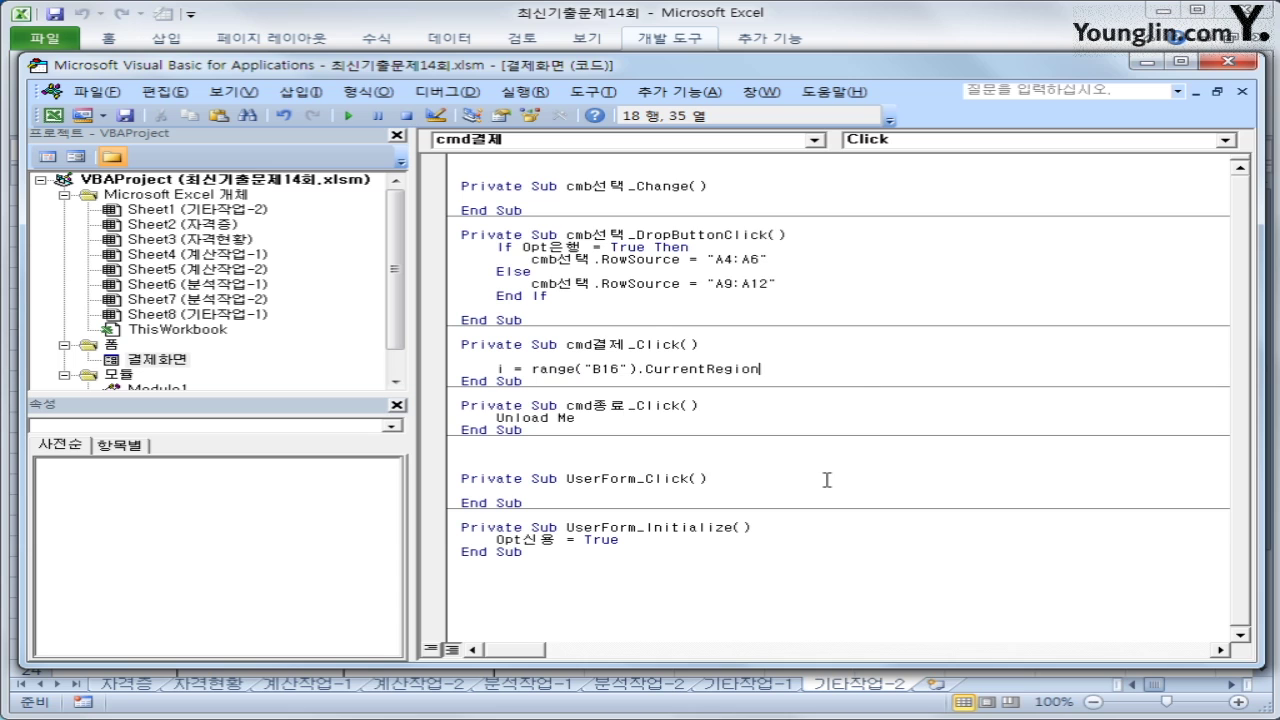
text(.rows.count )
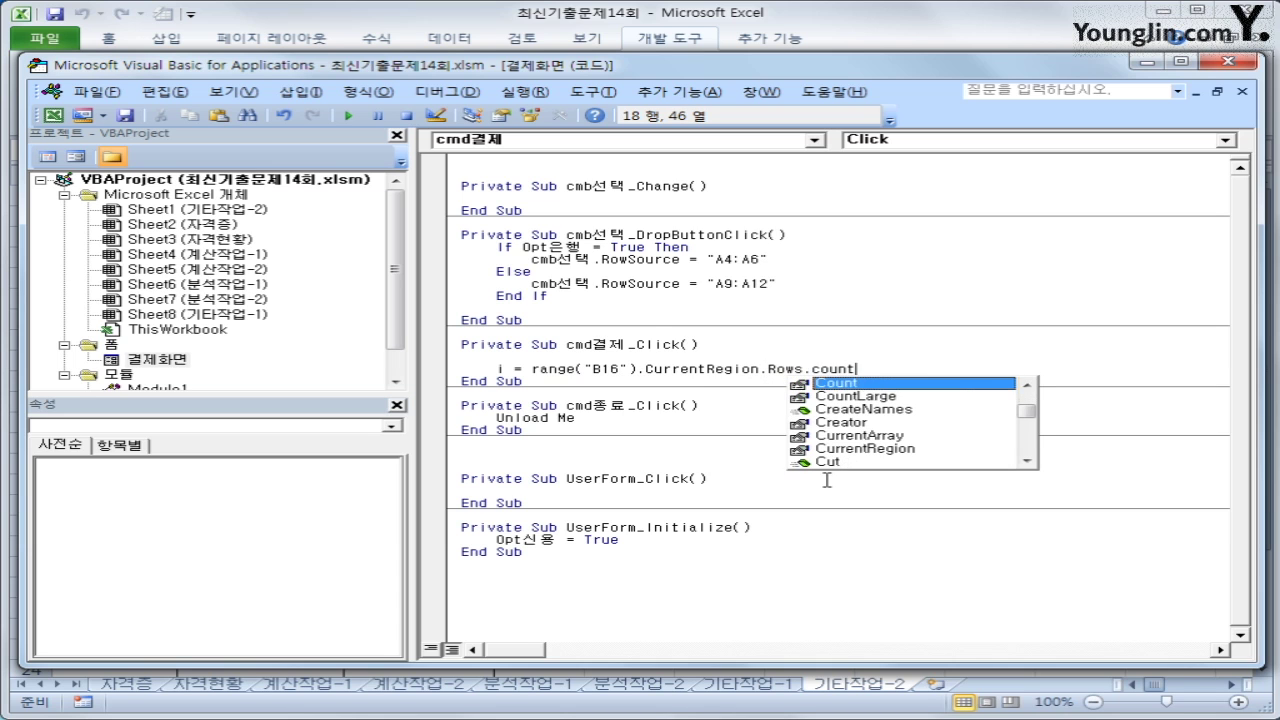
text(+ )
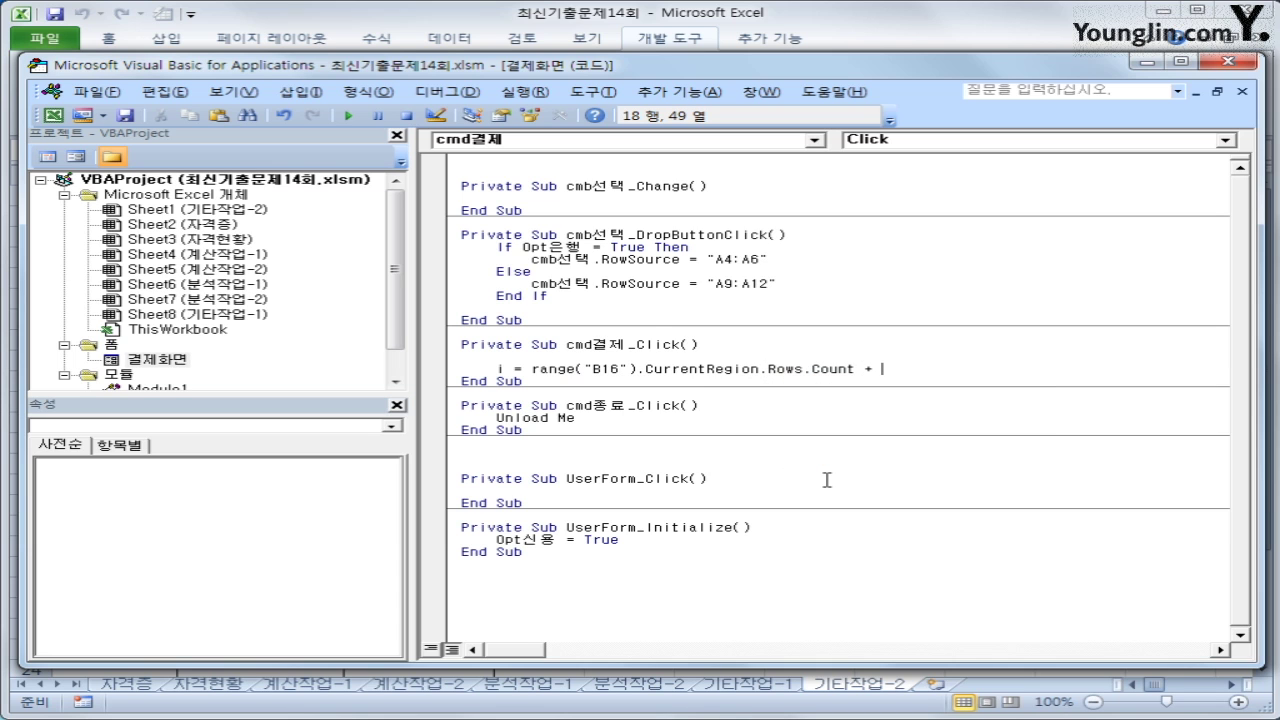
text(16)
key(Return)
key(Return)
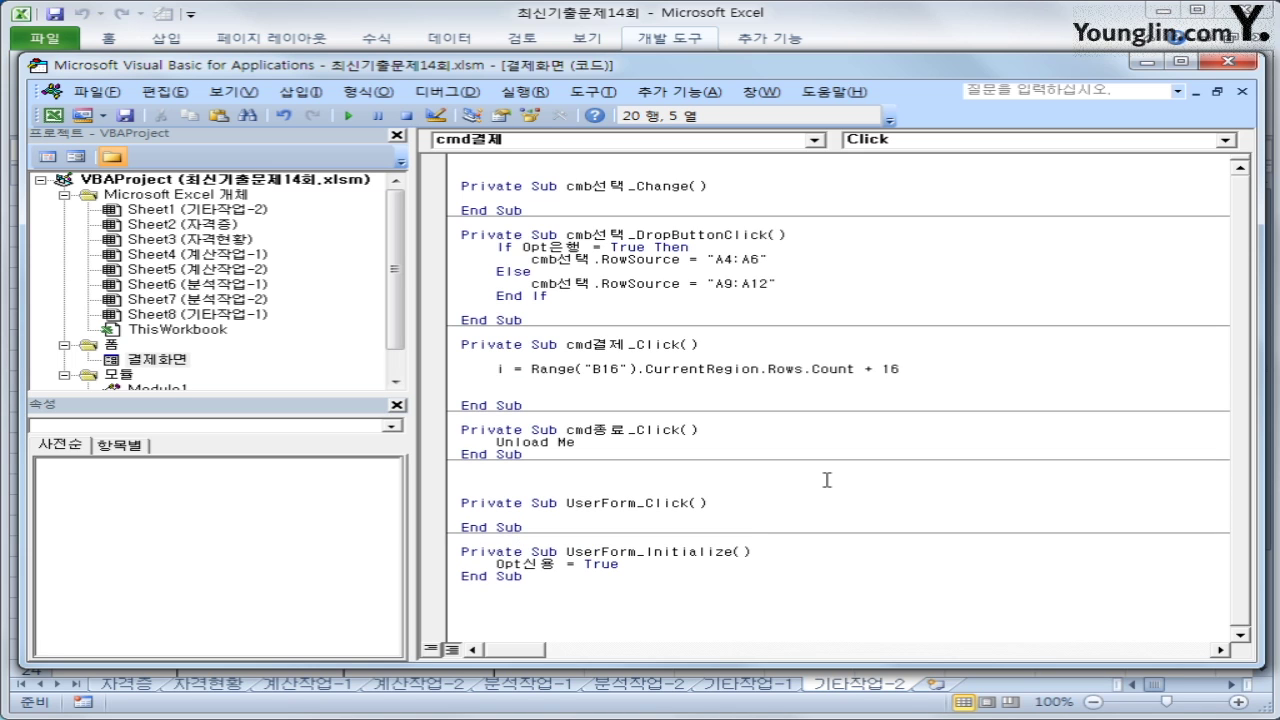
Begin a conditional block below the row calculation with If Opt은행 = True Then.
text(foptdmsgod)
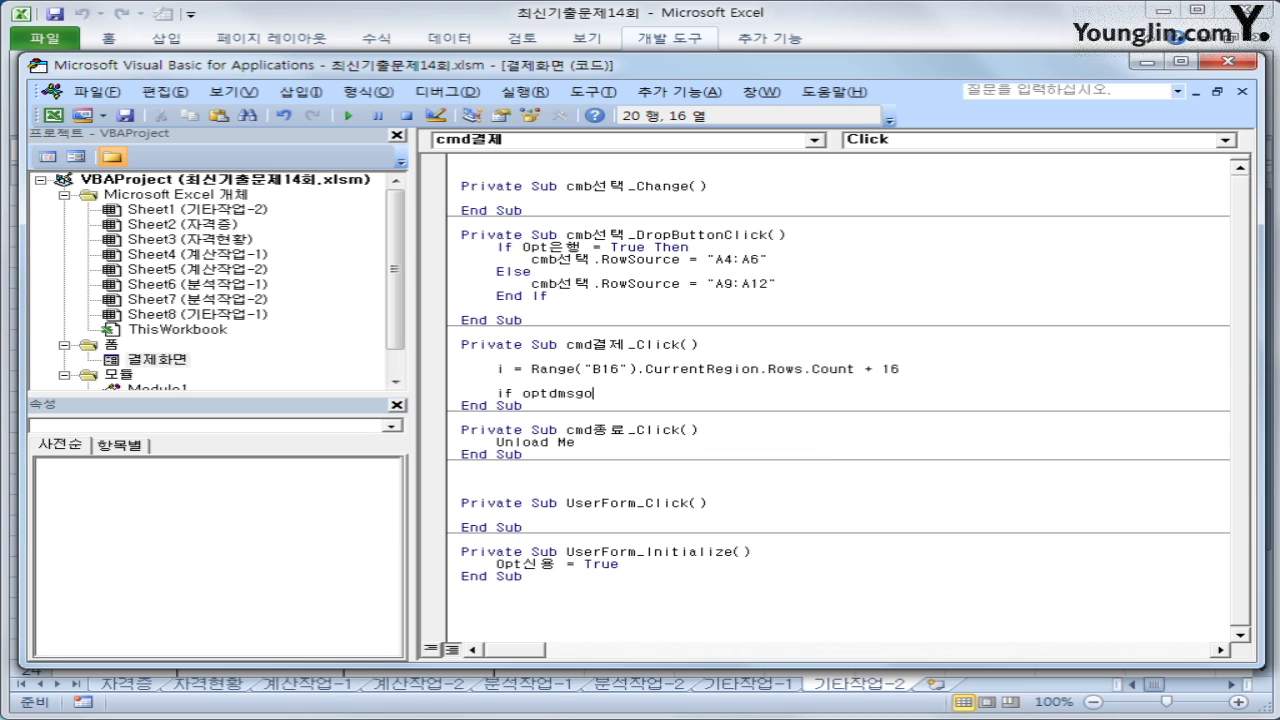
key(BackSpace)
key(BackSpace)
key(BackSpace)
key(BackSpace)
key(BackSpace)
key(BackSpace)
text(은행 =true then)
key(Return)
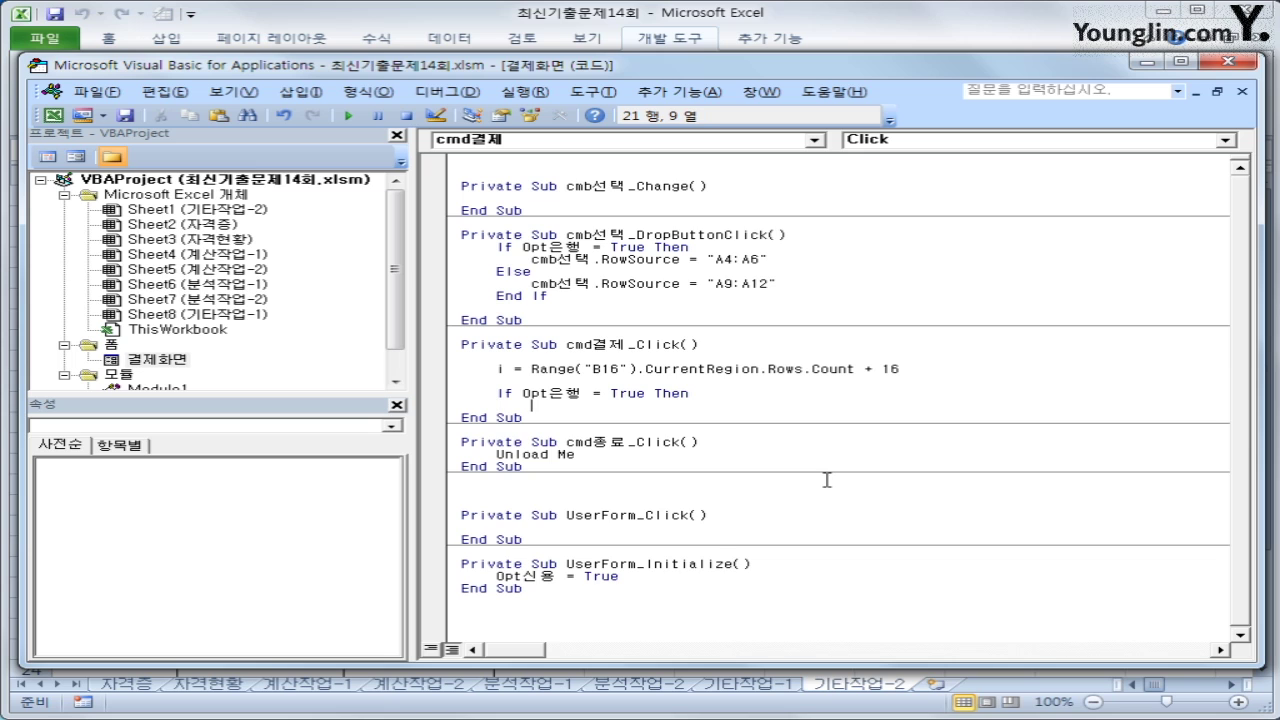
Inside the If branch, write the bank option's label to the first column with Cells(i, 1) = Opt은행.Caption.
text(cells(ki)
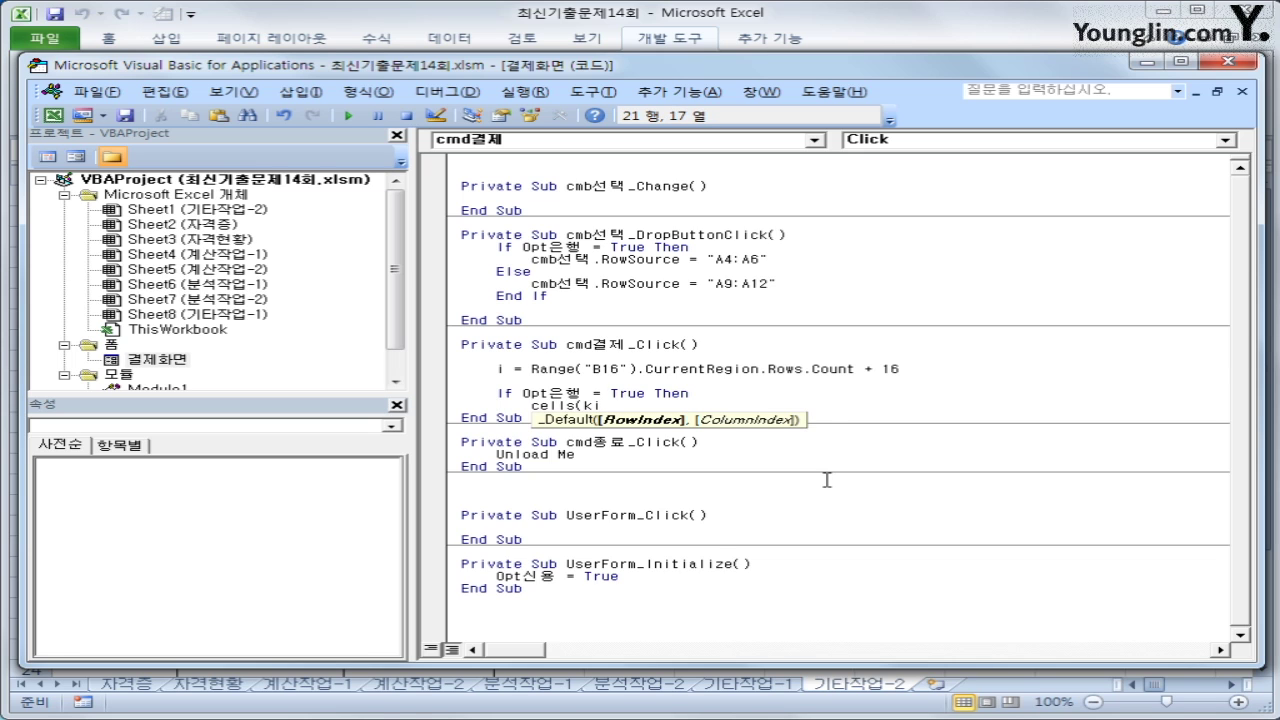
key(BackSpace)
key(BackSpace)
text(i,1)
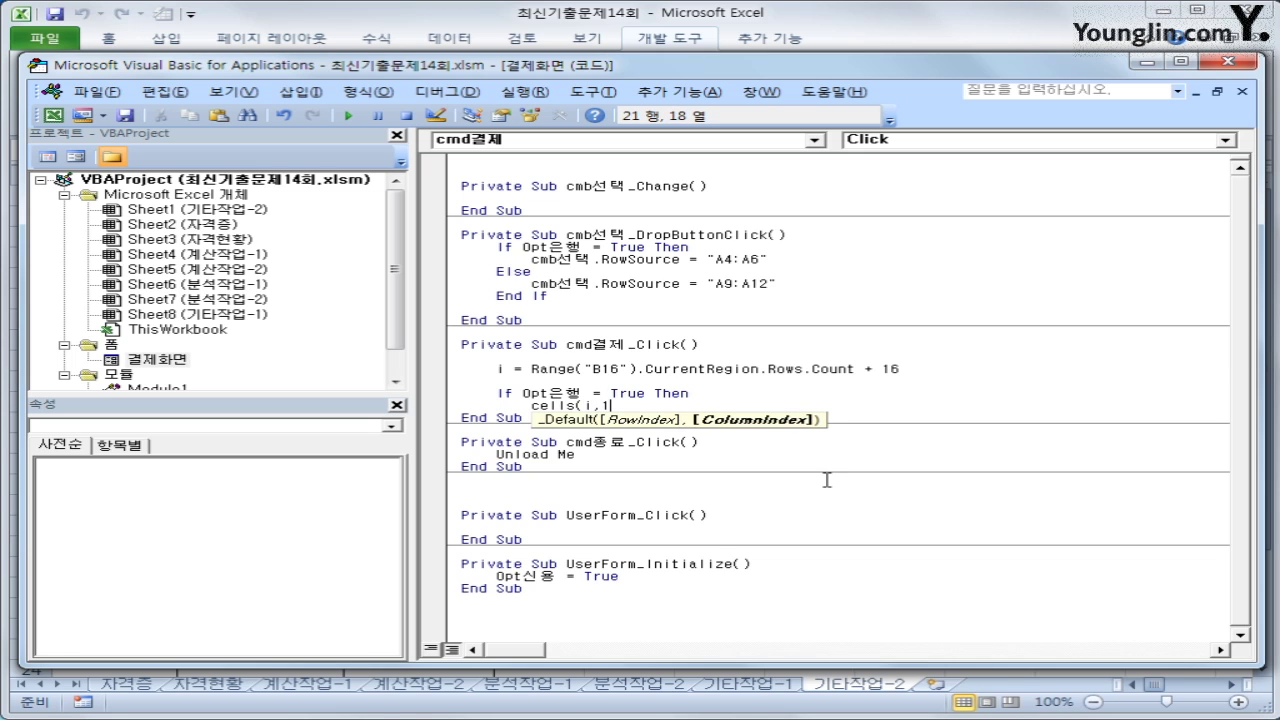
text() = "op)
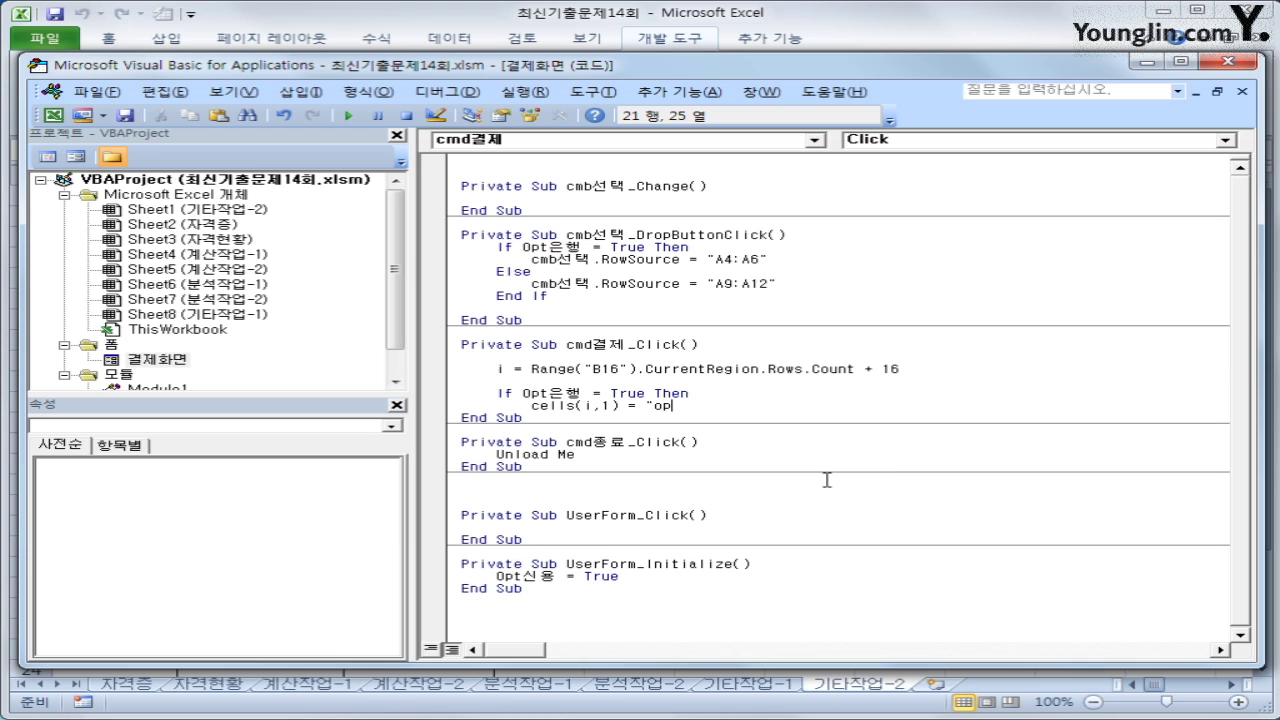
text(t은행.cap)
key(BackSpace)
key(BackSpace)
key(BackSpace)
key(BackSpace)
key(BackSpace)
key(BackSpace)
key(BackSpace)
key(BackSpace)
key(BackSpace)
key(BackSpace)
text(opt은행.ca)
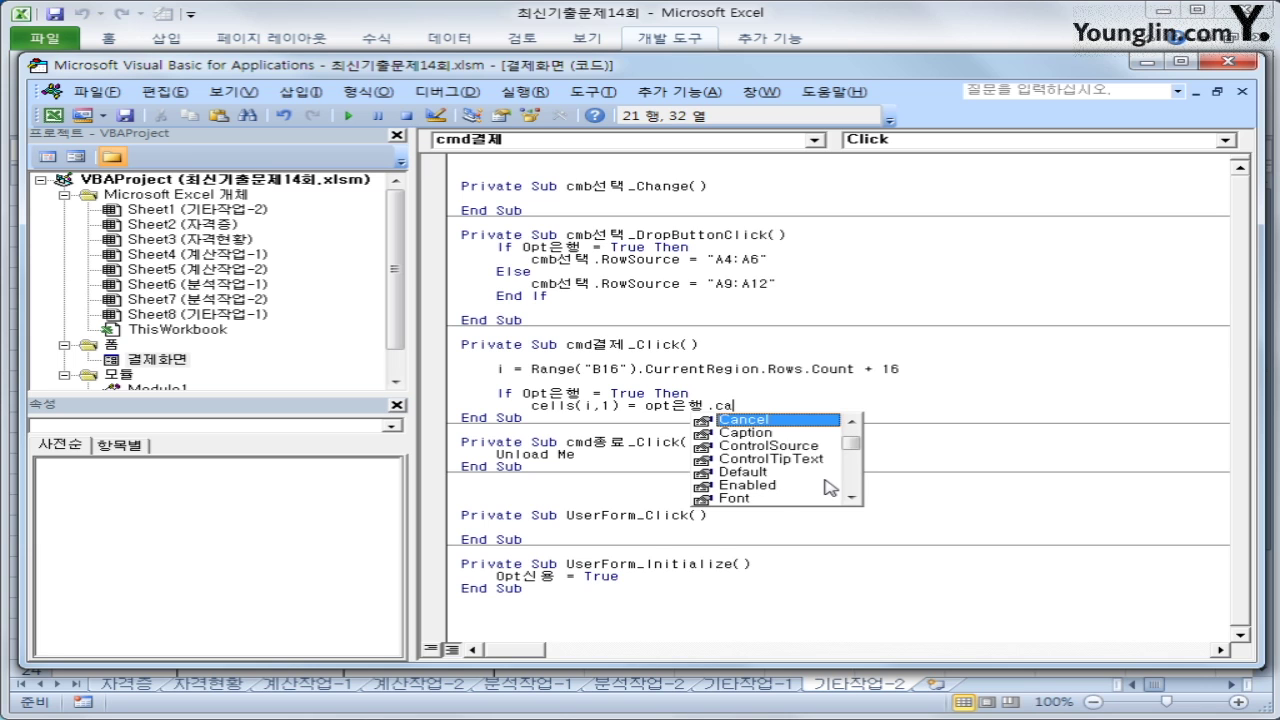
key(Down)
key(Tab)
key(Return)
key(BackSpace)
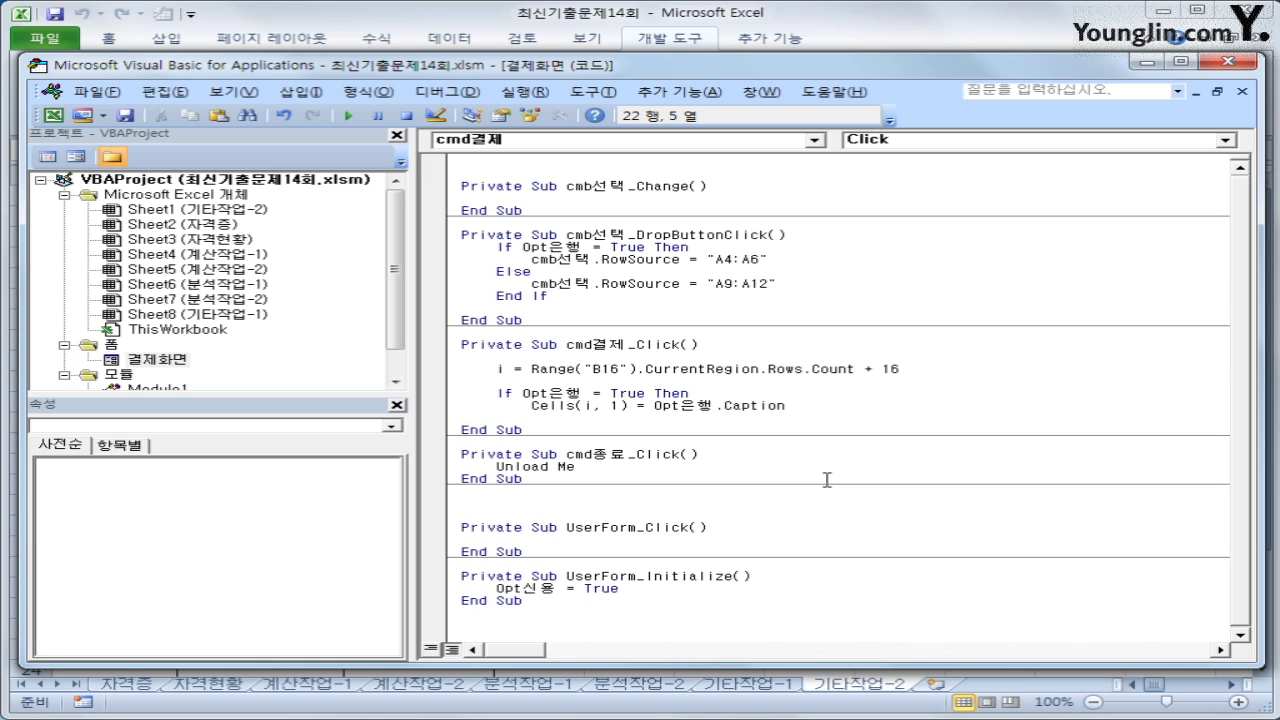
Add an Else branch and copy the Cells(i, 1) = Opt은행.Caption line into it.
text(ㄷ)
key(BackSpace)
key(Hangul)
text(else)
key(Return)
key(Tab)
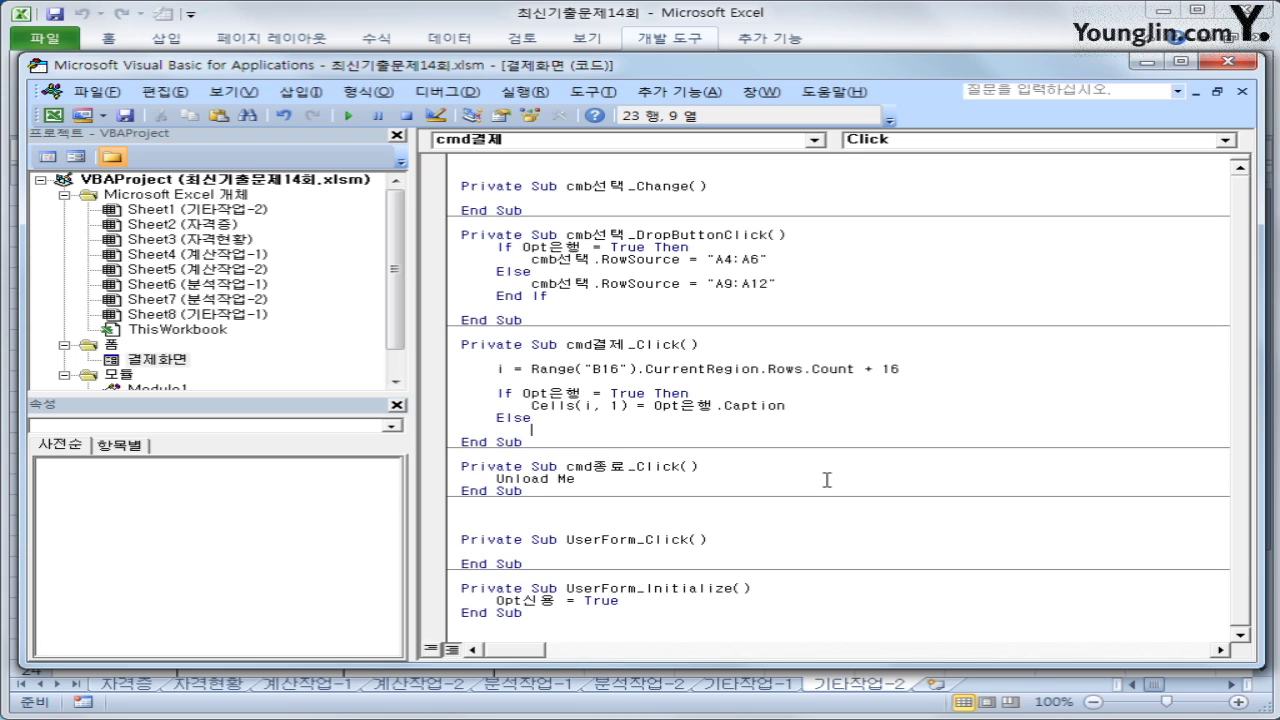
key(shift+End)
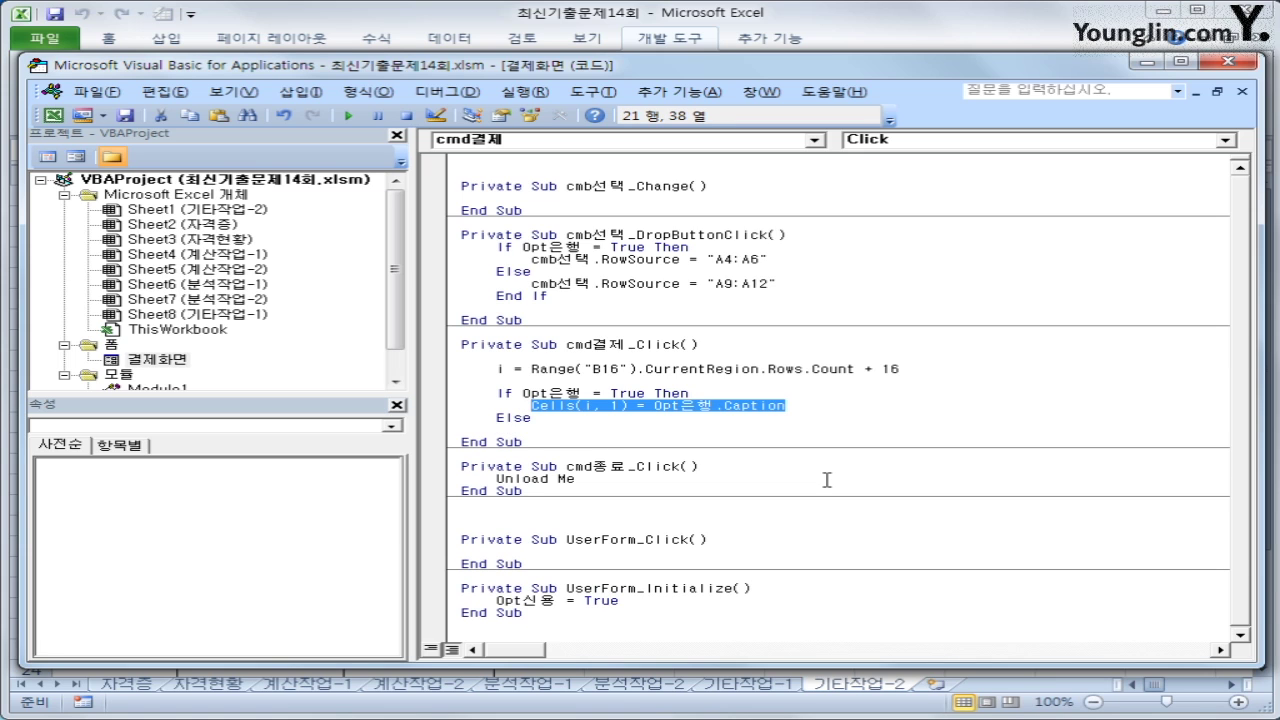
key(ctrl+c)
key(Down)
key(Down)
key(ctrl+v)
Change the Else line's control to Opt신용 so it reads Cells(i, 1) = Opt신용.Caption, and close the block with End If.
key(Left)
key(Left)
key(Left)
key(Left)
key(Left)
key(Left)
key(Left)
key(Left)
key(Left)
key(Left)
key(Left)
key(Left)
key(Left)
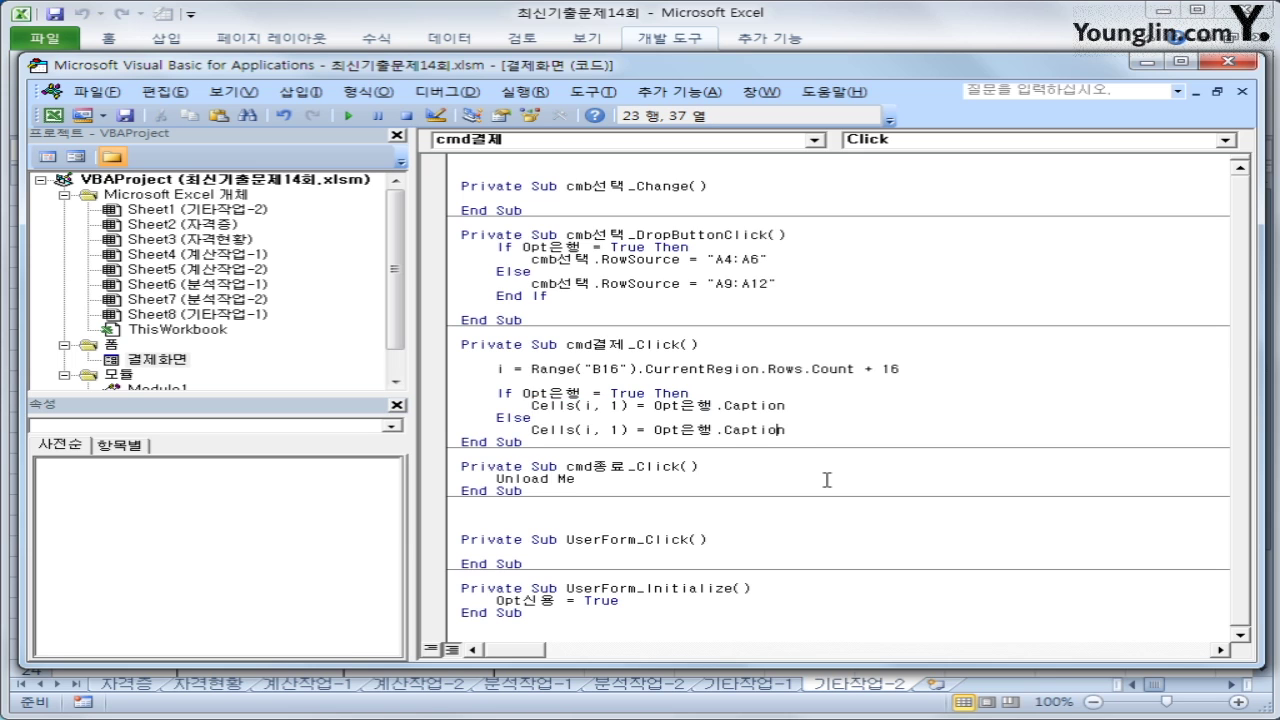
key(Right)
text(신)
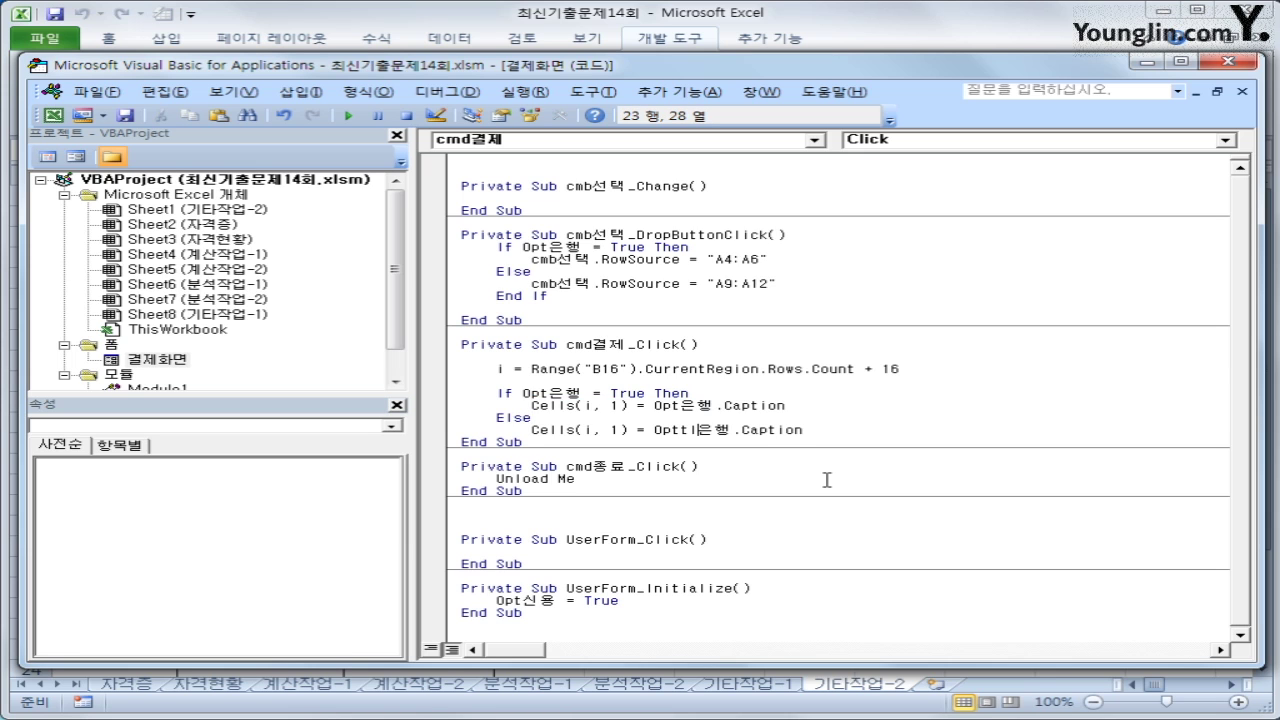
text(용)
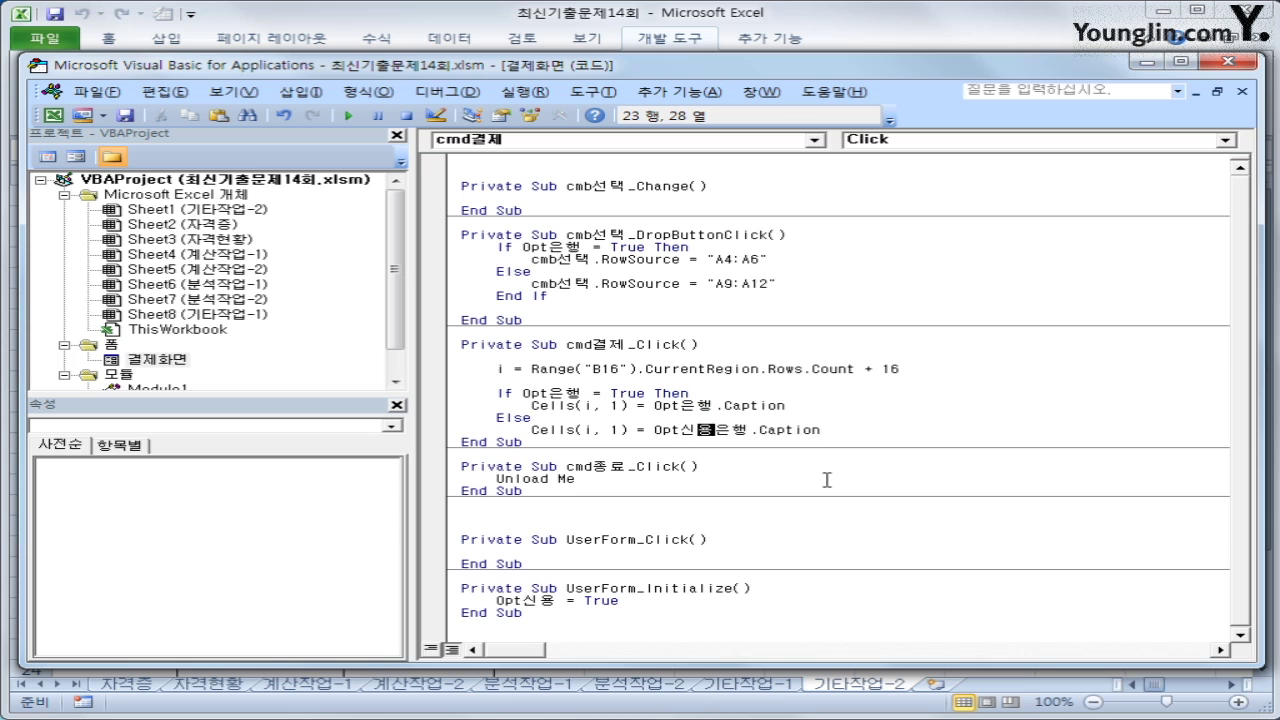
key(Delete)
key(Delete)
key(End)
key(Return)
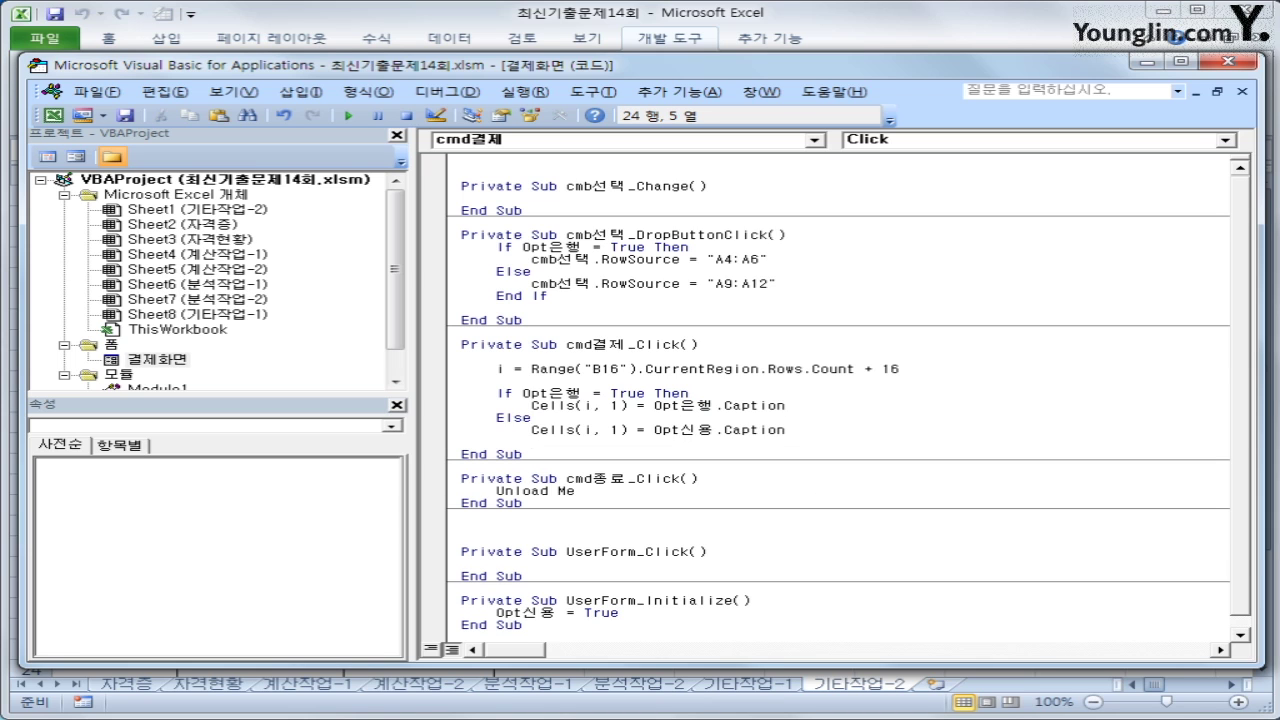
text(End If)
key(Return)
key(Return)
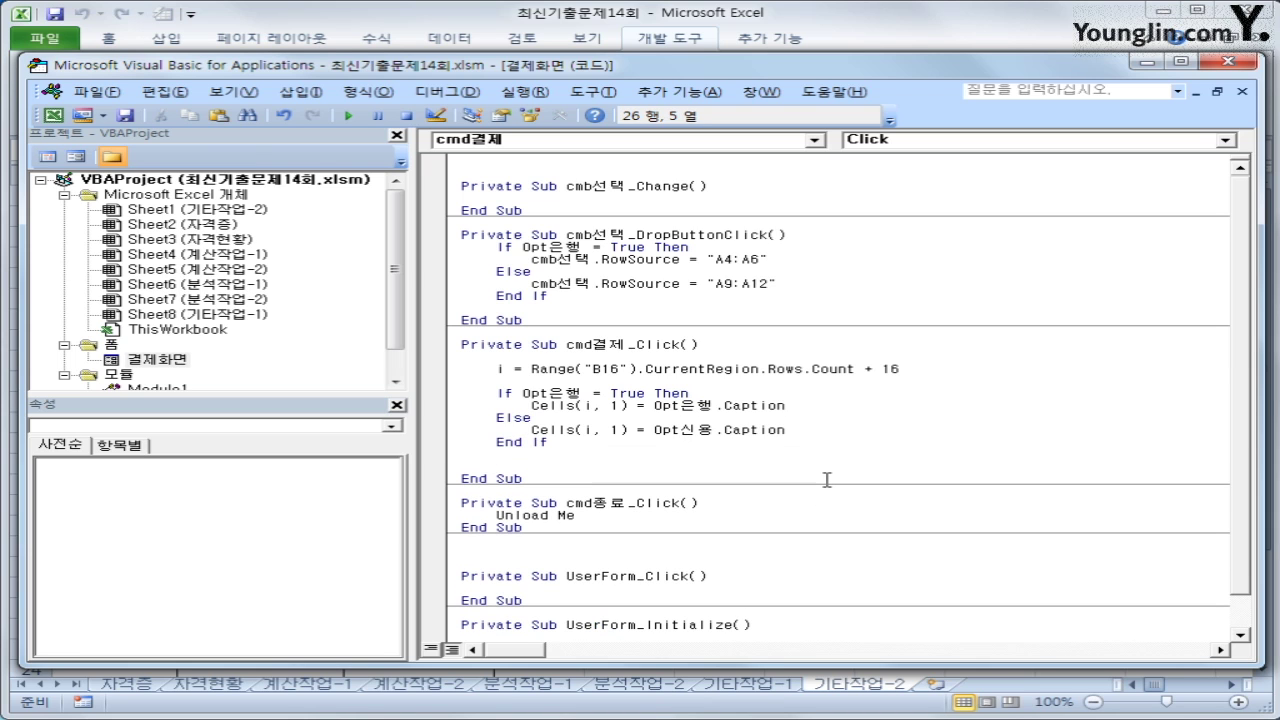
Below the conditional block, write the chosen bank or card to the second column with Cells(i, 2) = cmb선택.
text(cells()
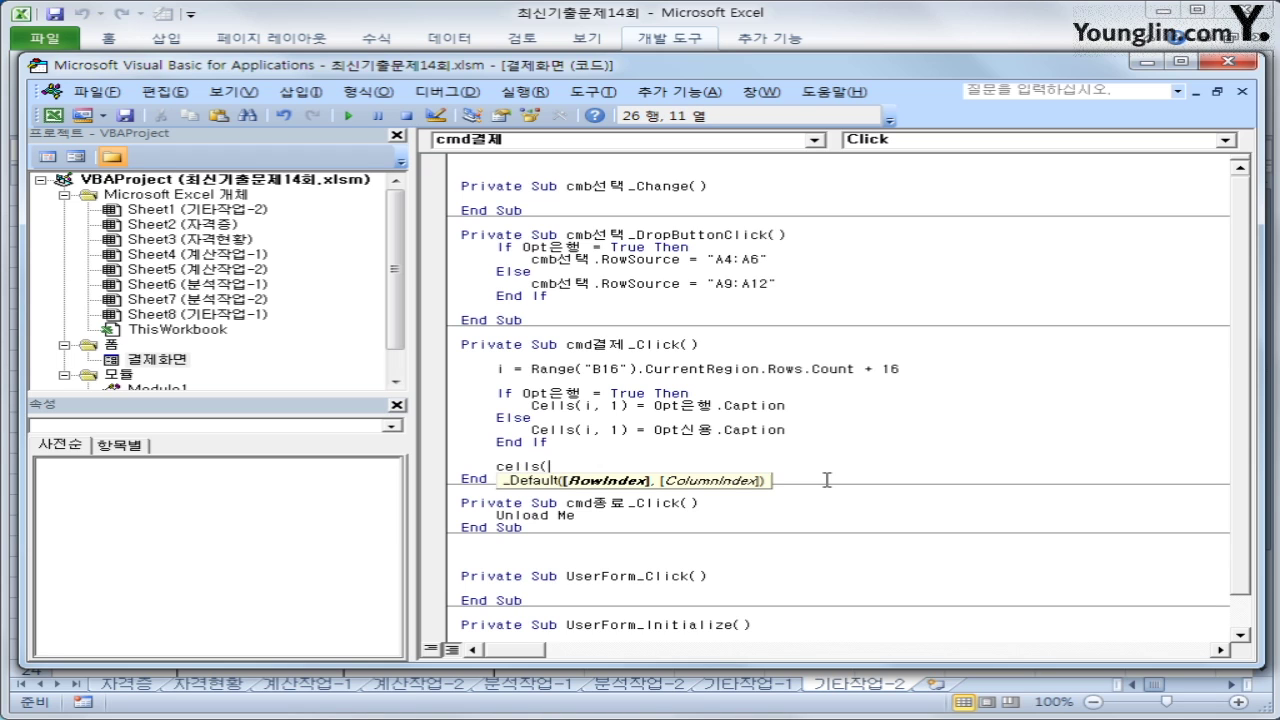
text(i,2) = )
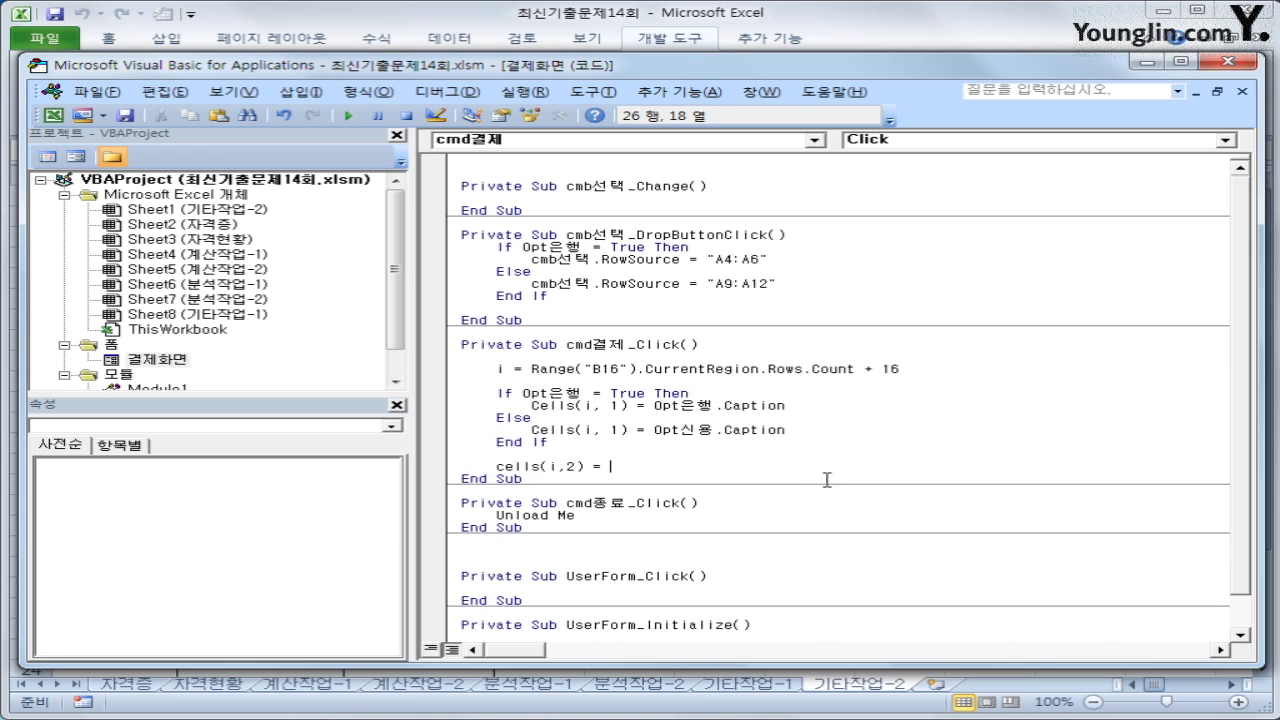
text(츠)
key(BackSpace)
text(cmb선택)
key(Return)
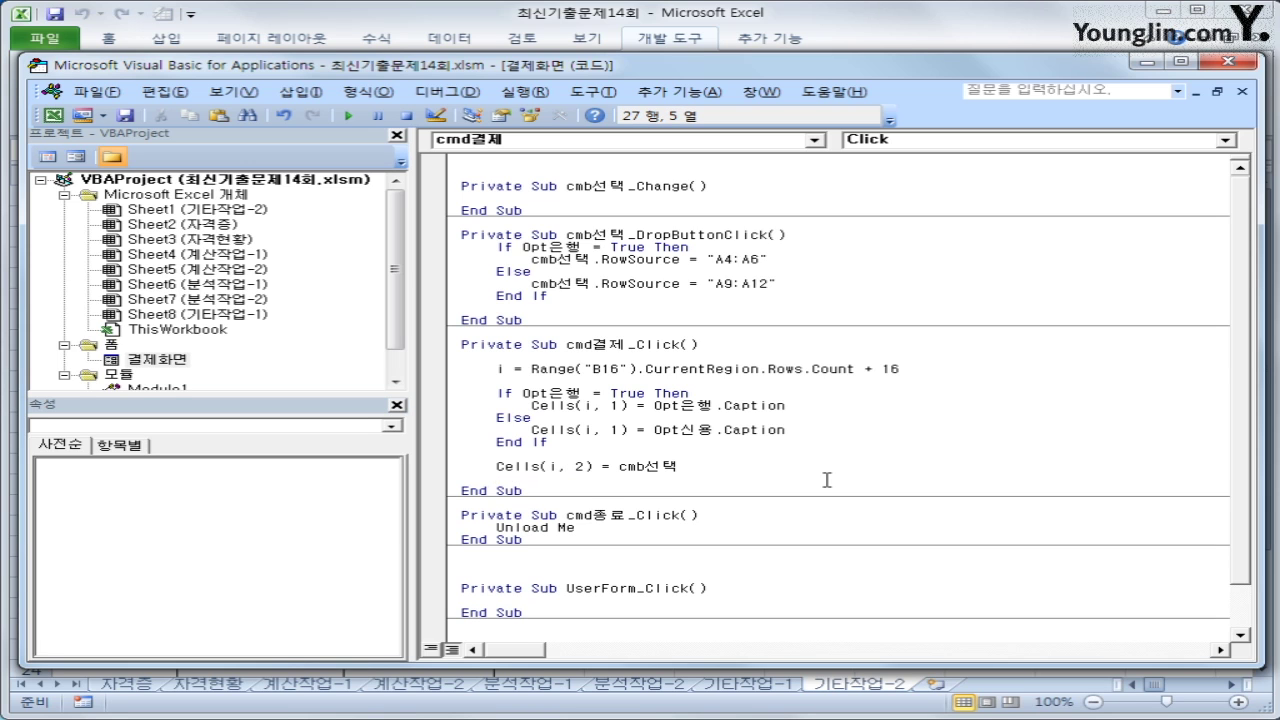
Write the amount to the third column as a number with Cells(i, 3) = txt금액 * 1.
text(cells()
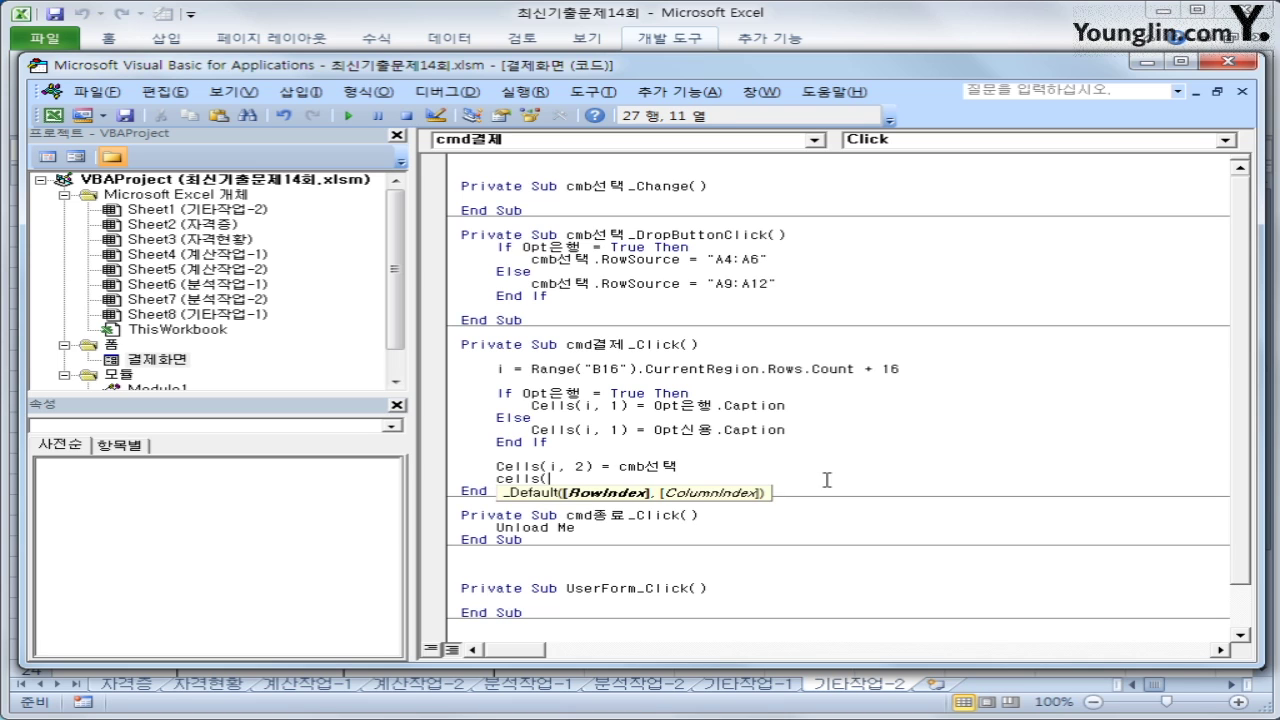
text(i,3) )
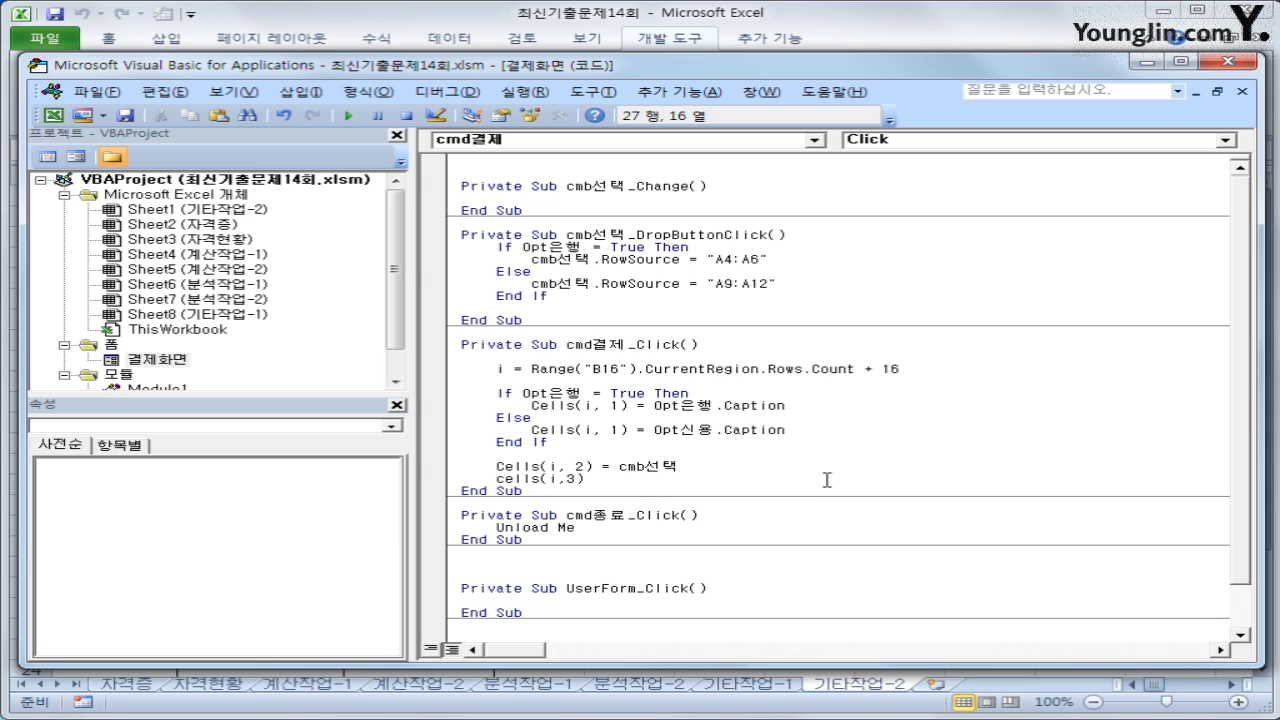
text(= txt금액)
text(* 1)
key(Return)
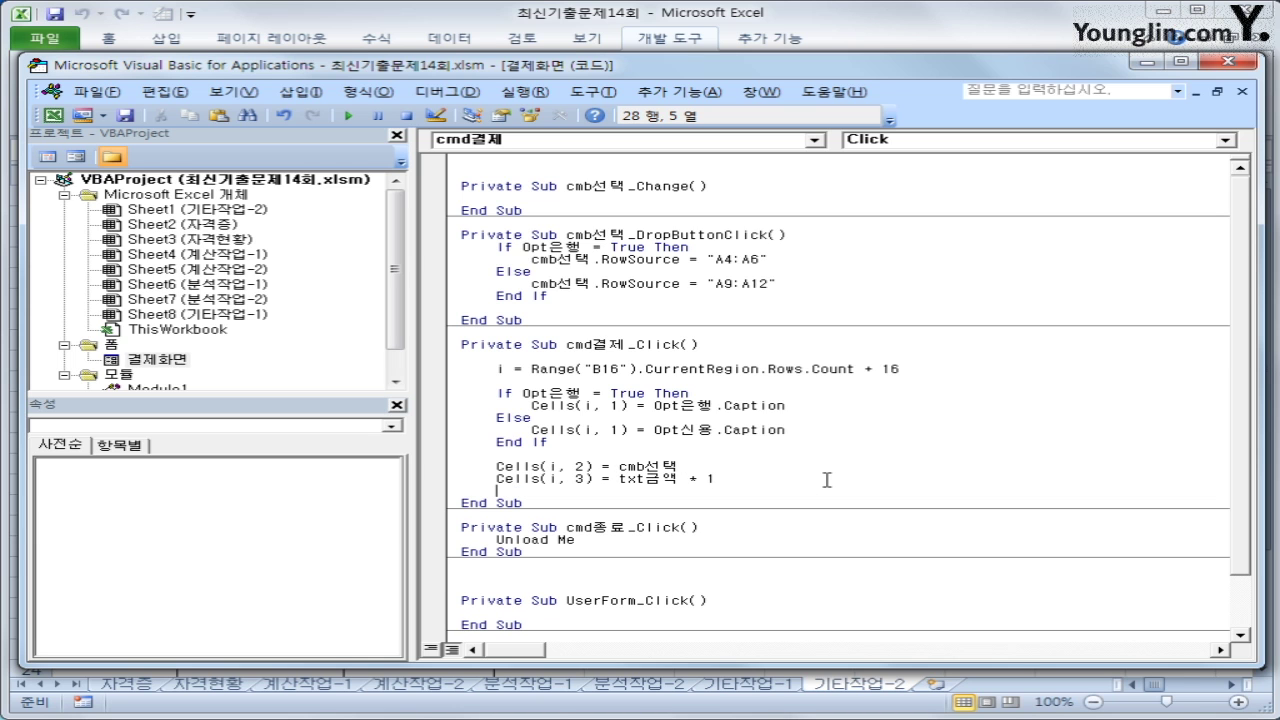
Return to the worksheet and open the 결제하기 form, placing it clear of the tables.
click(1235, 63)
click(457, 357)
drag(650, 250, 921, 220)
Register a 은행이체 payment with 하나은행 as 선택 and 10000 as 금액.
click(850, 280)
click(1023, 316)
click(900, 328)
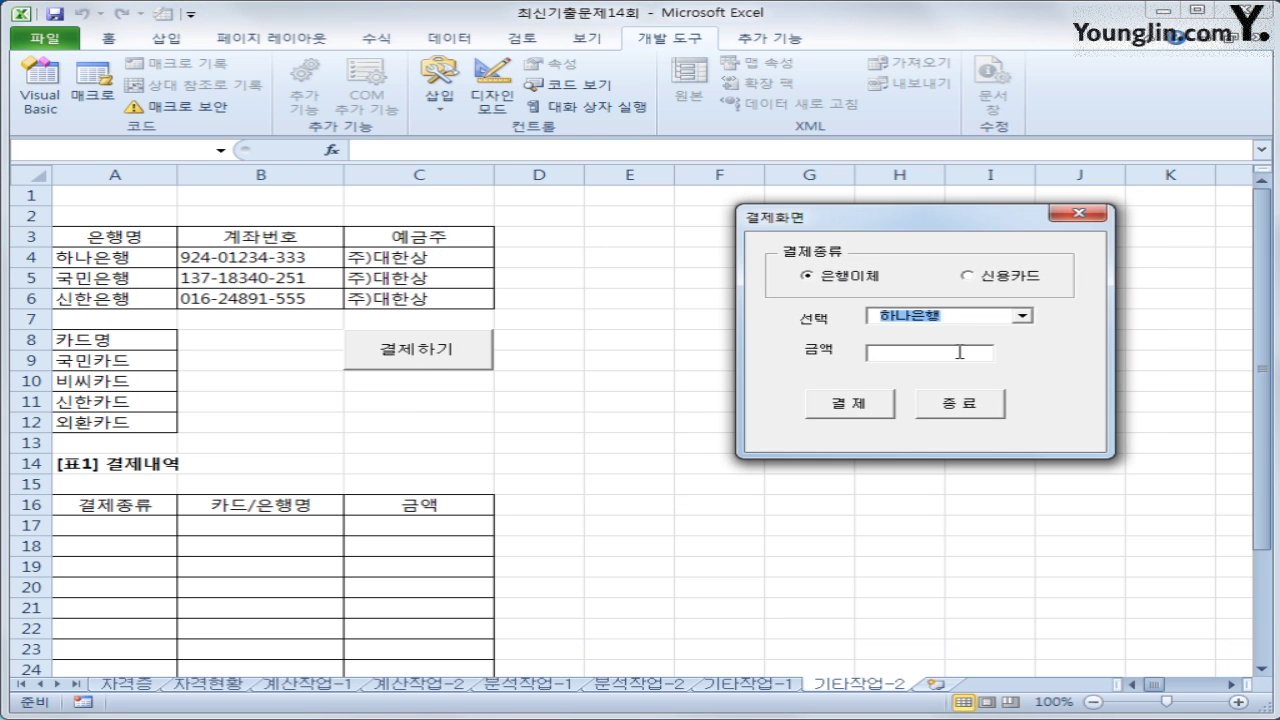
click(958, 352)
text(10000)
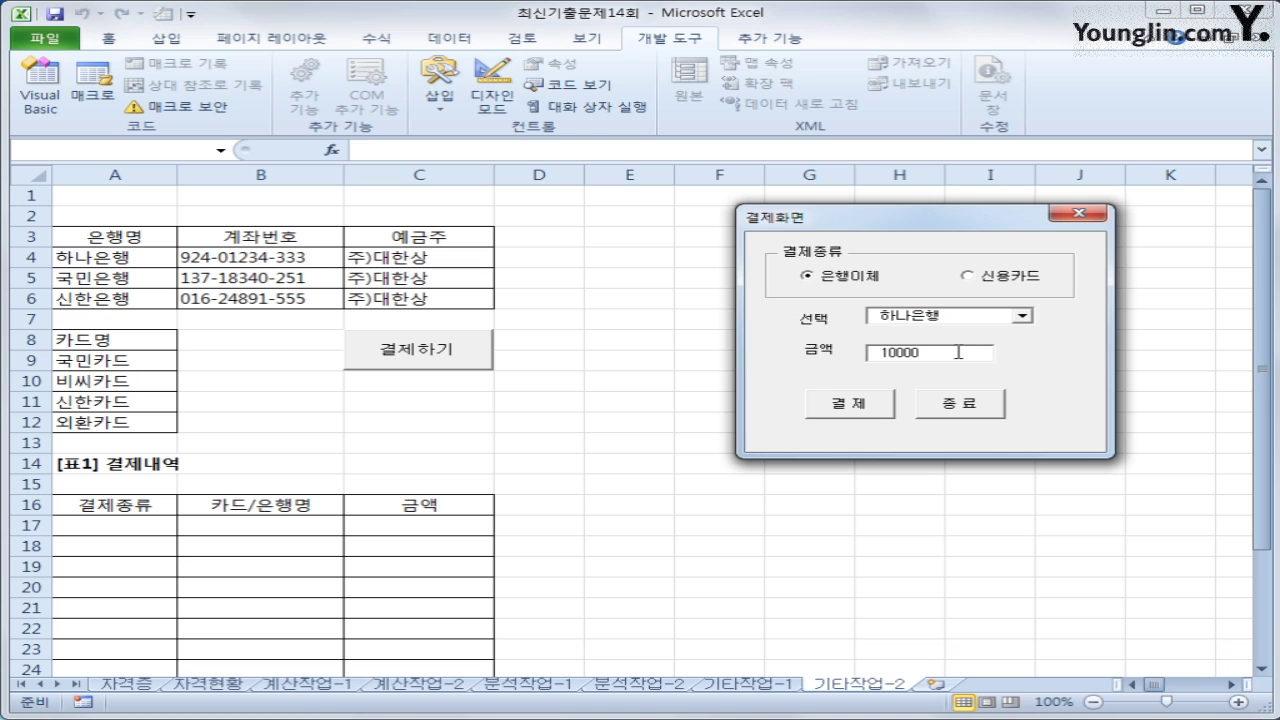
click(858, 410)
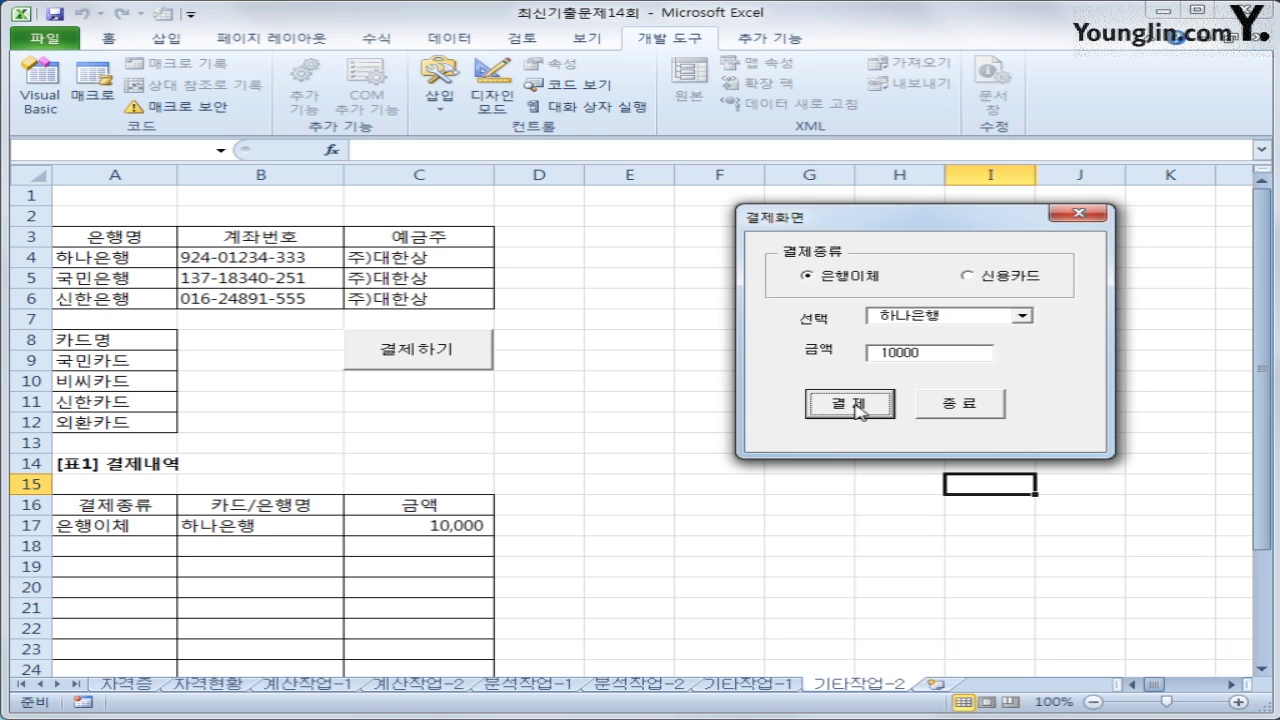
Register a 신용카드 payment with 비씨카드 as 선택 and 50000 as 금액, and close the form with 종료.
click(966, 276)
click(1023, 316)
click(910, 341)
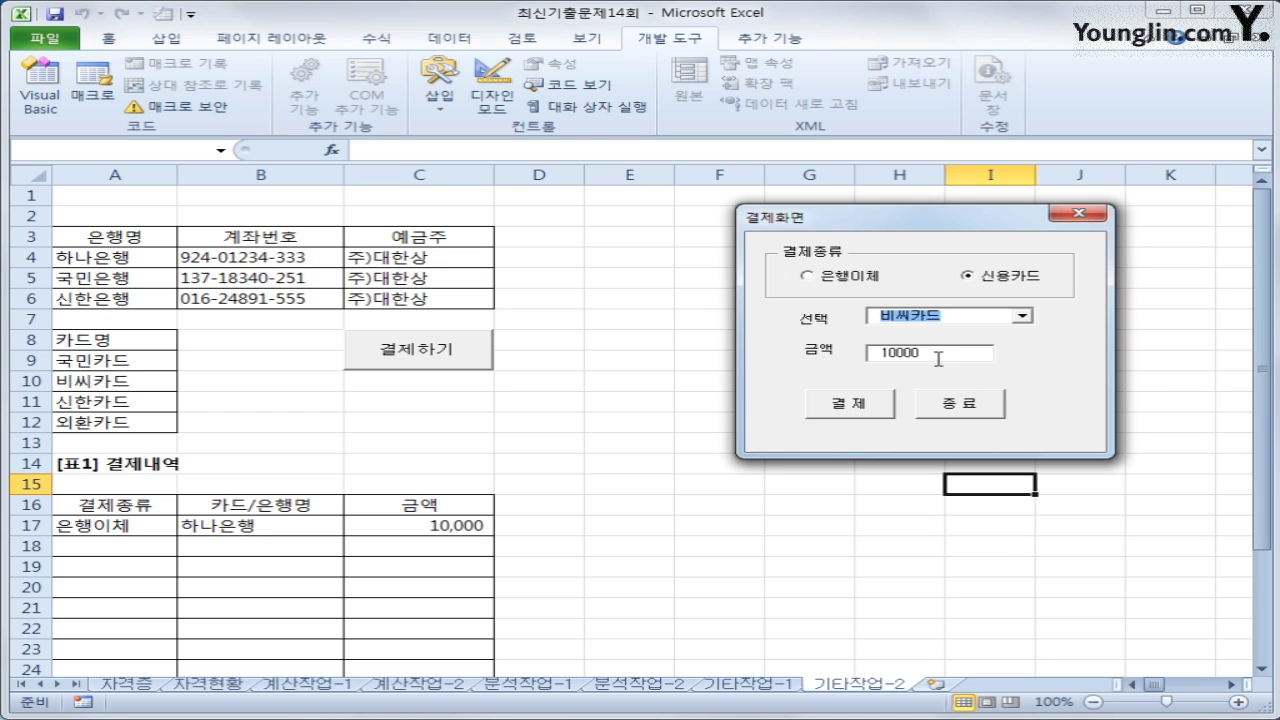
key(Tab)
text(50000)
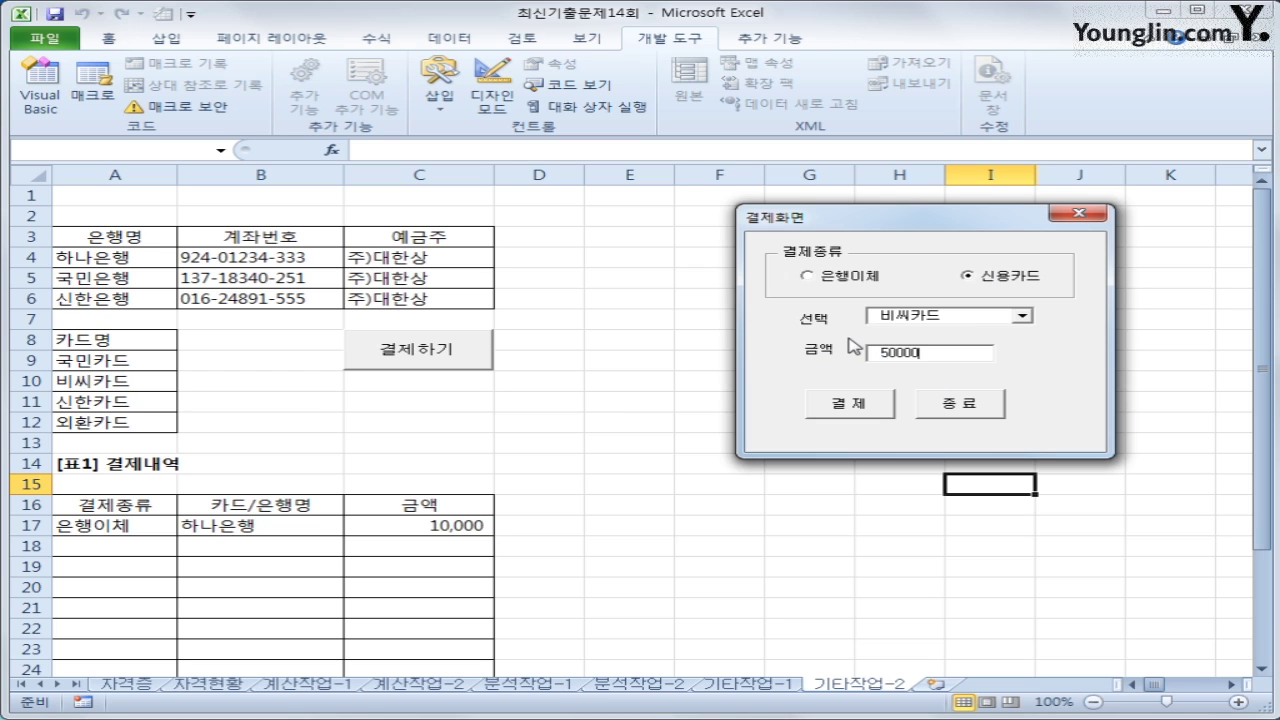
click(886, 409)
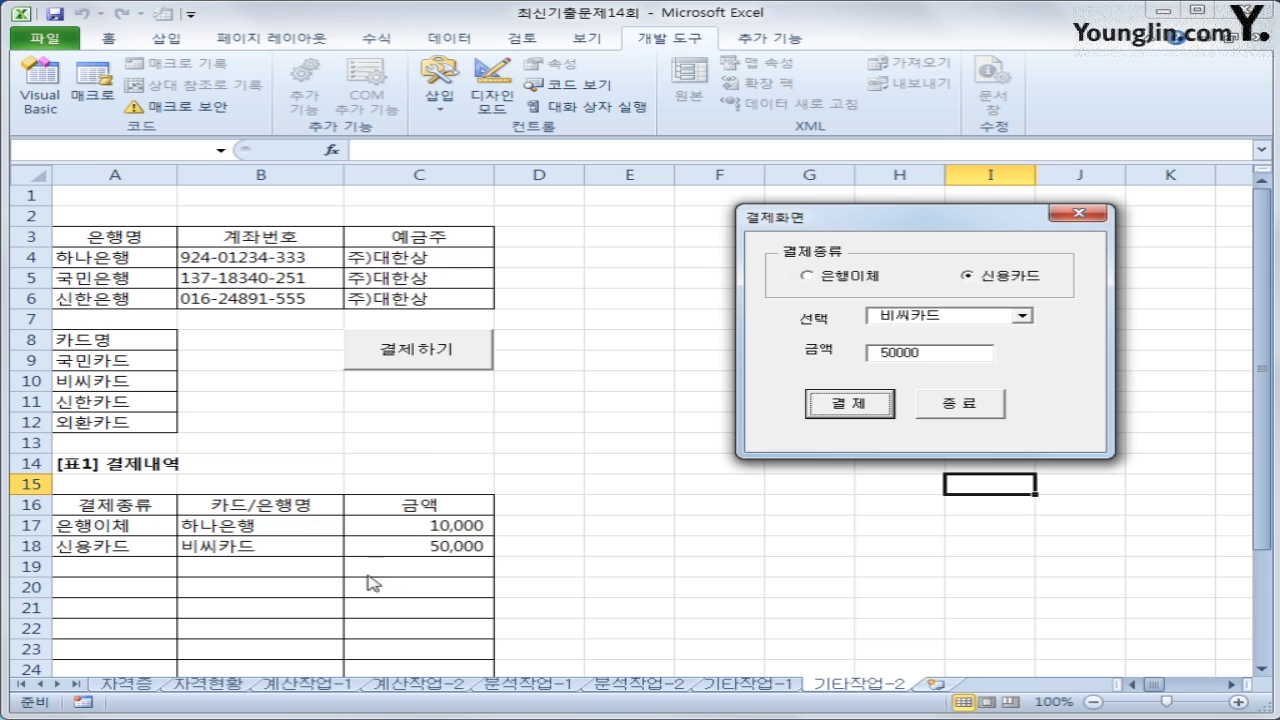
click(1000, 406)
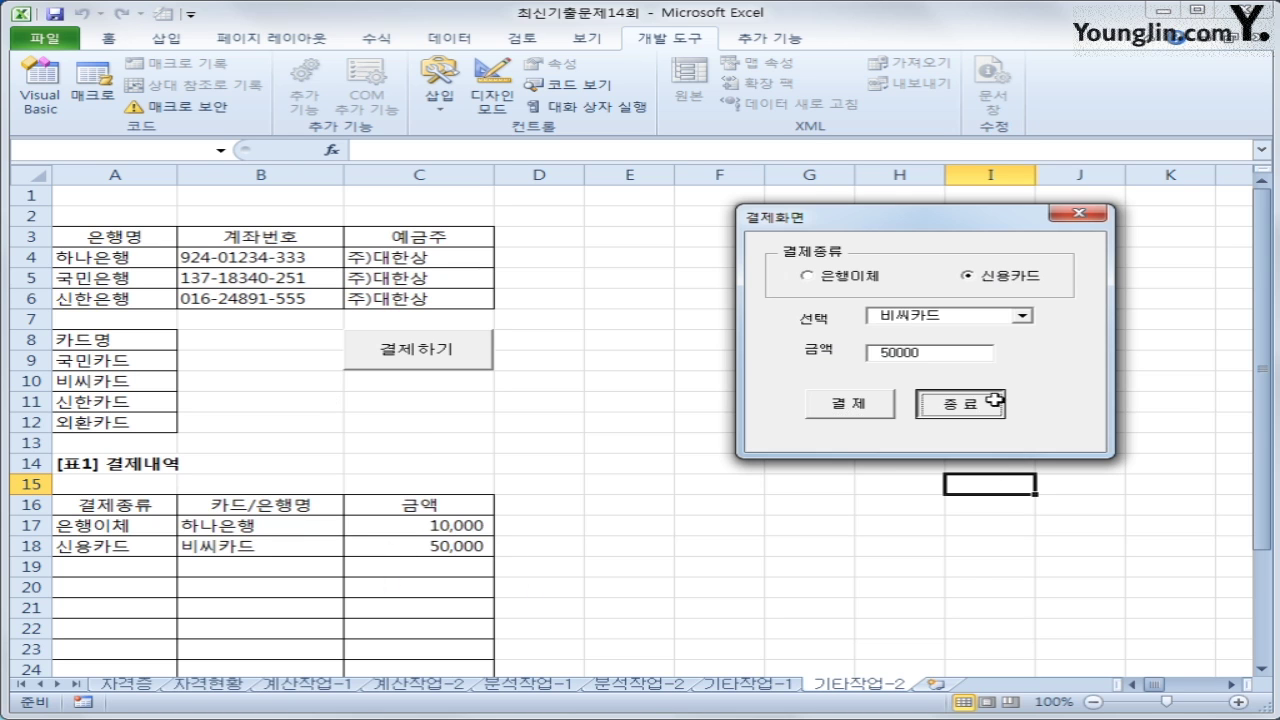
click(975, 580)
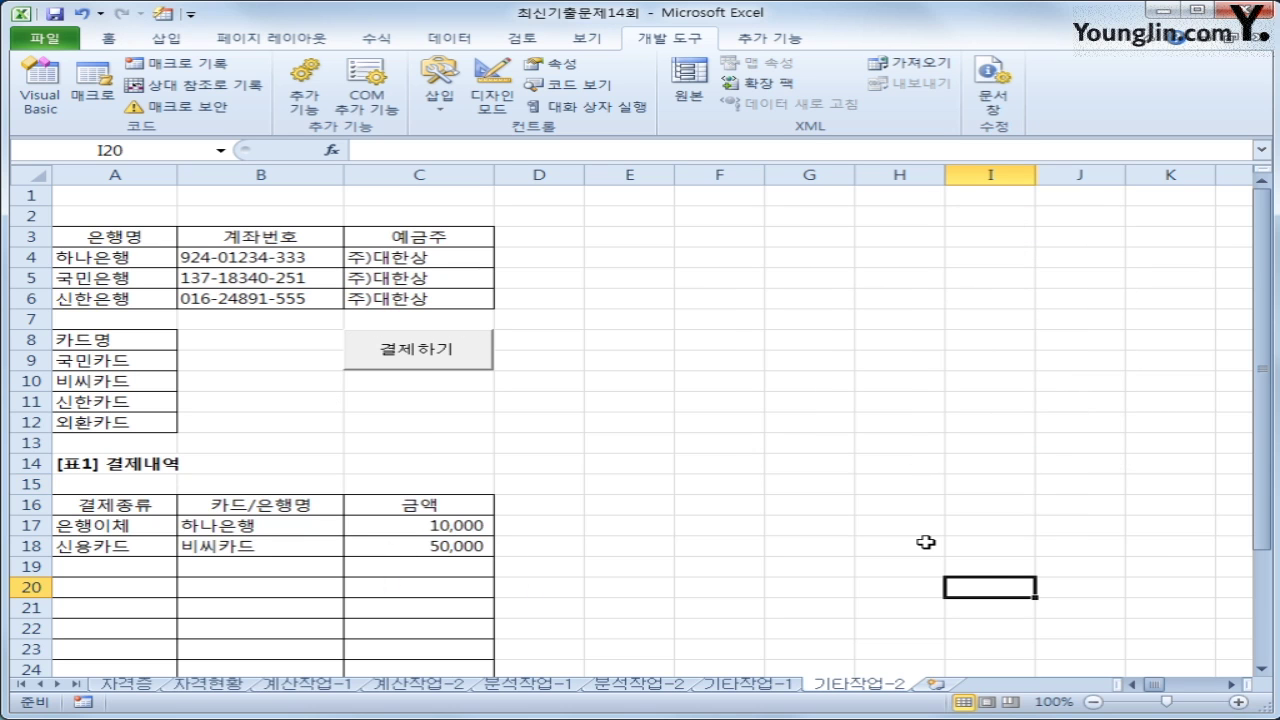